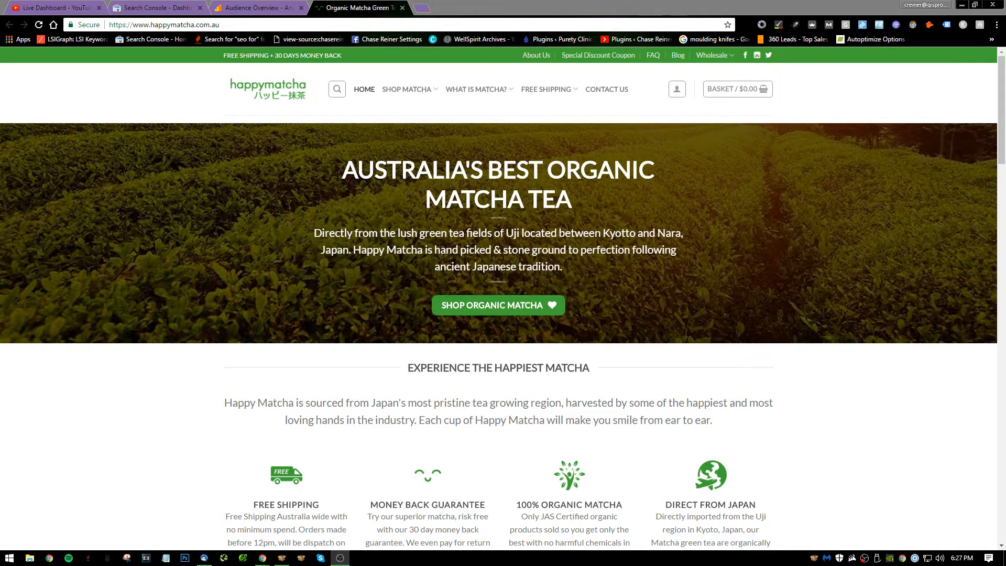
# Look over the Happy Matcha homepage and the Google Analytics audience overview.
pyautogui.hotkey('alt', 'Tab')
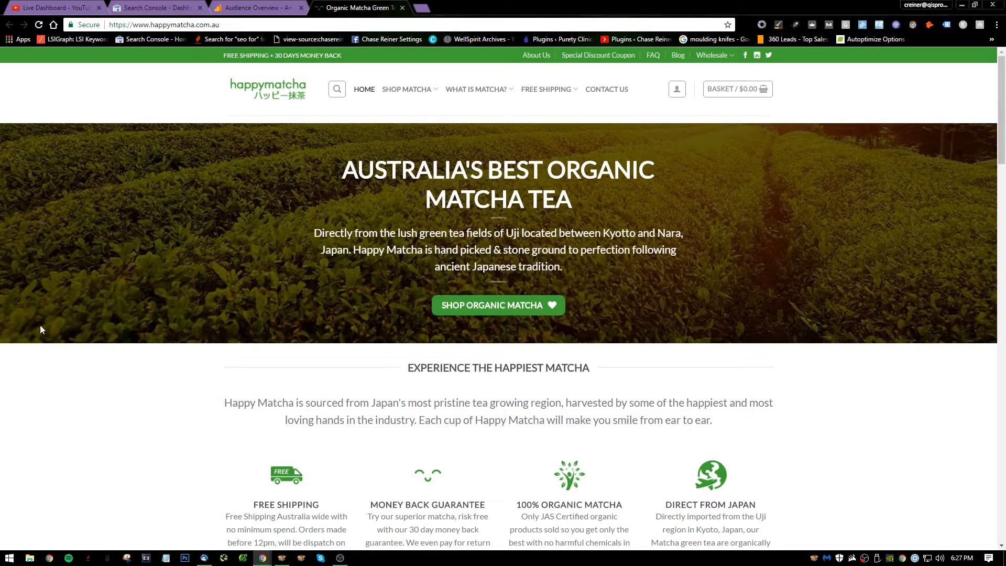
pyautogui.scroll(-5, 316, 247)
pyautogui.scroll(5, 325, 225)
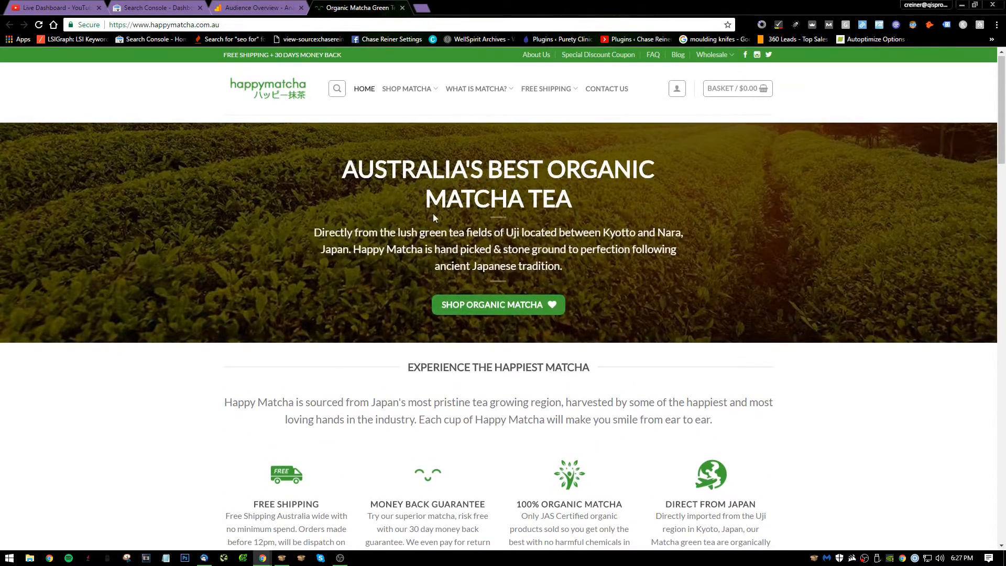
pyautogui.scroll(-5, 446, 230)
pyautogui.scroll(5, 446, 249)
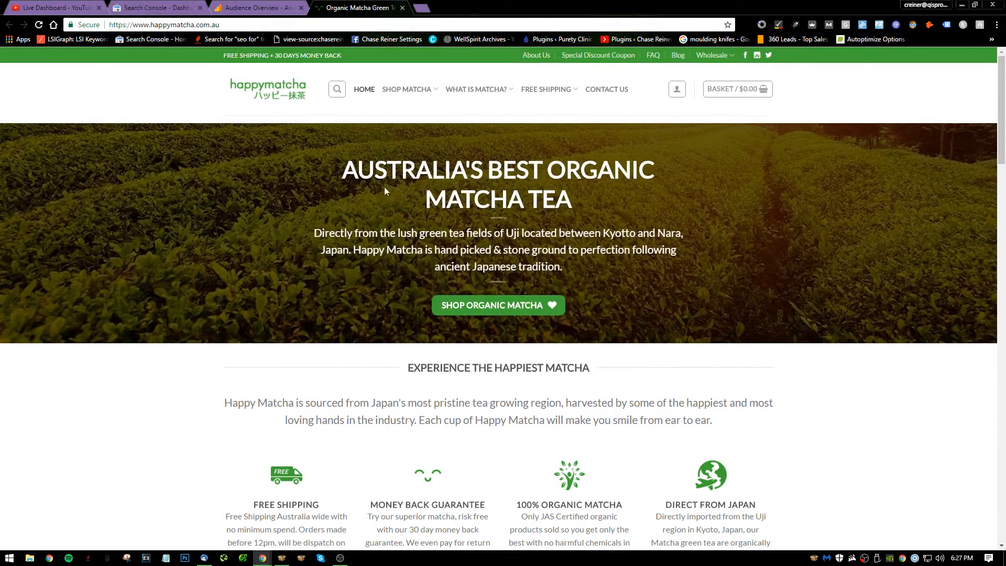
pyautogui.click(266, 3)
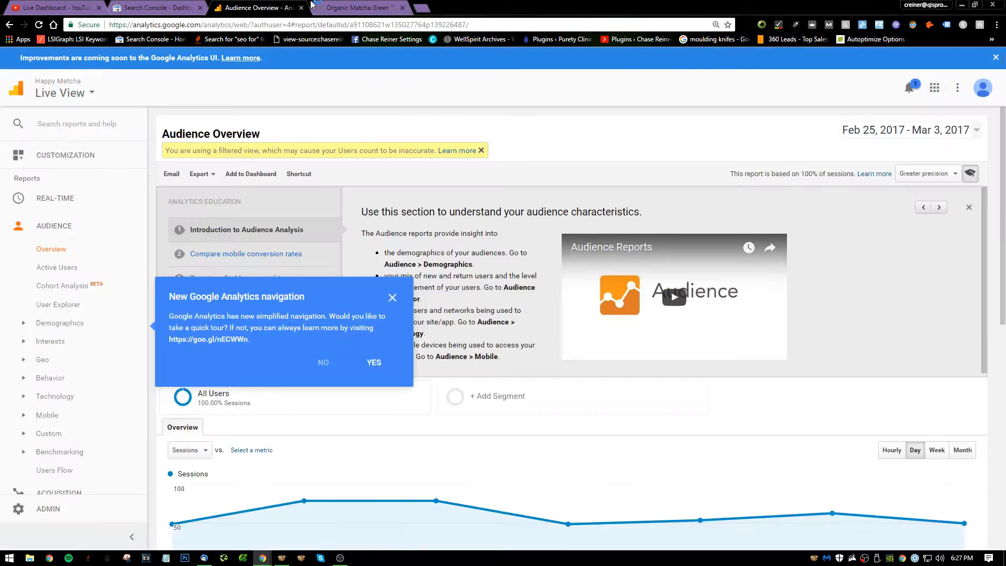
pyautogui.click(325, 3)
pyautogui.click(269, 3)
pyautogui.click(341, 5)
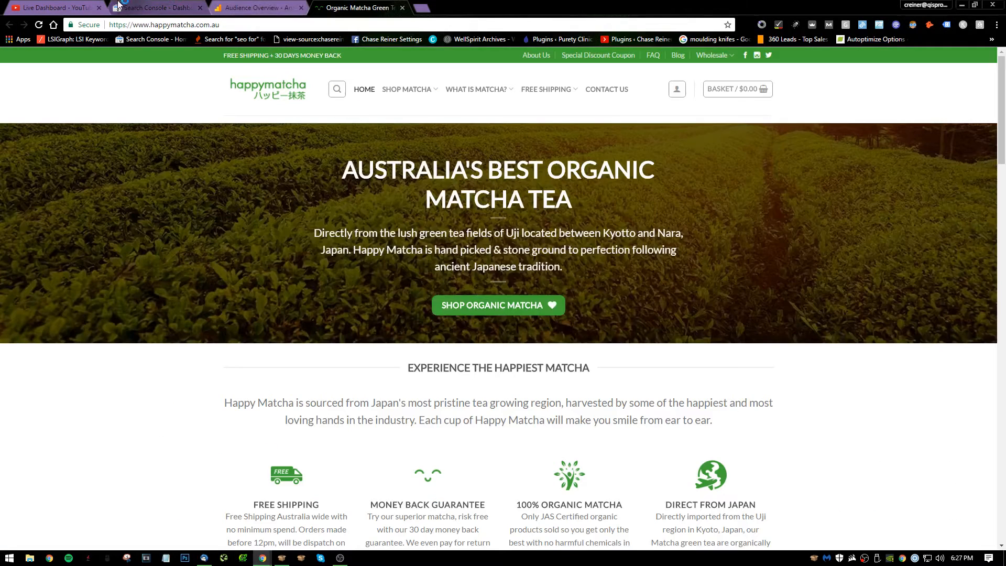
# Check the YouTube live streaming dashboard and move its tab out of the browser window.
pyautogui.click(52, 8)
pyautogui.scroll(-1, 795, 184)
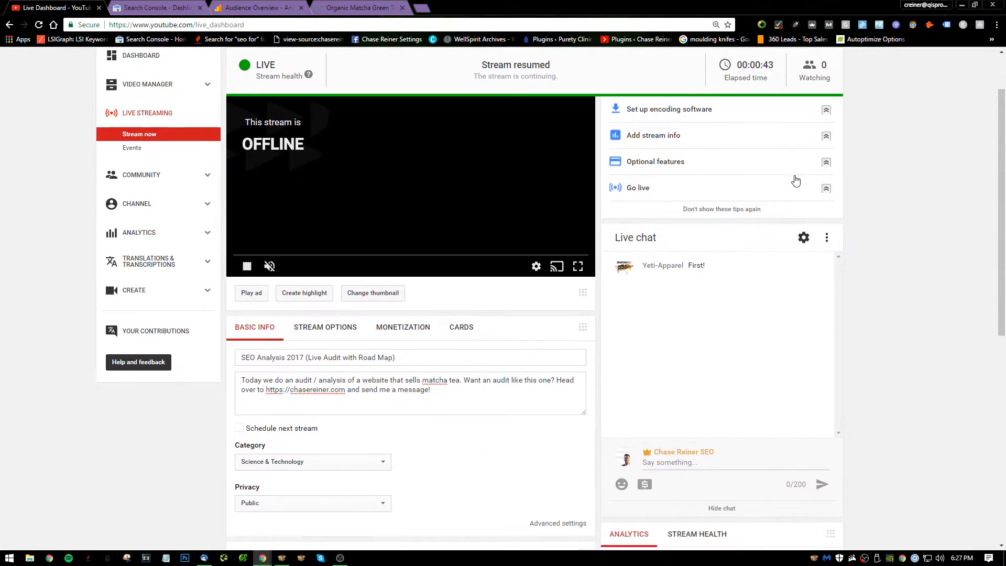
pyautogui.scroll(1, 804, 207)
pyautogui.scroll(-5, 816, 234)
pyautogui.scroll(3, 782, 280)
pyautogui.scroll(2, 782, 281)
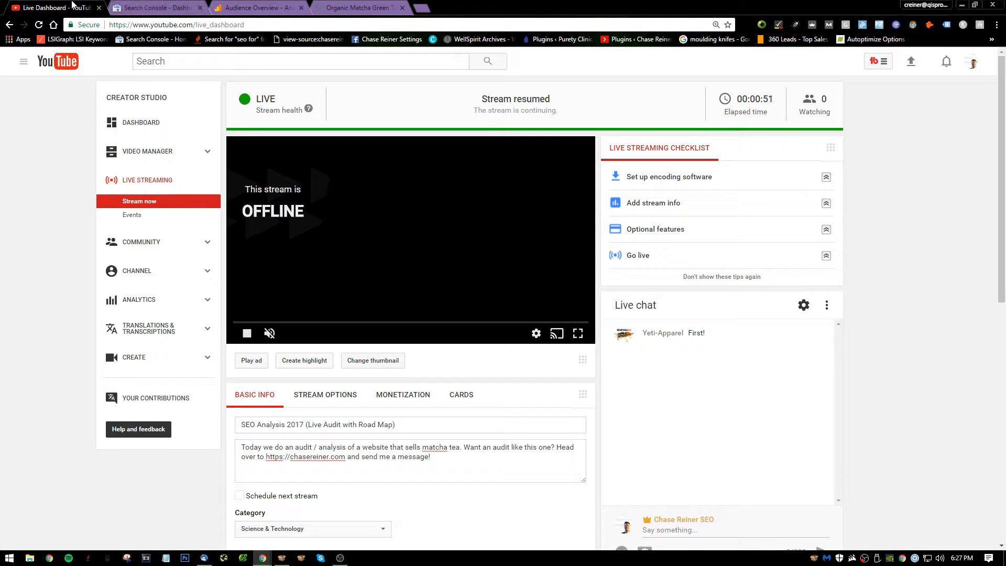
pyautogui.scroll(-3, 663, 325)
pyautogui.scroll(3, 663, 325)
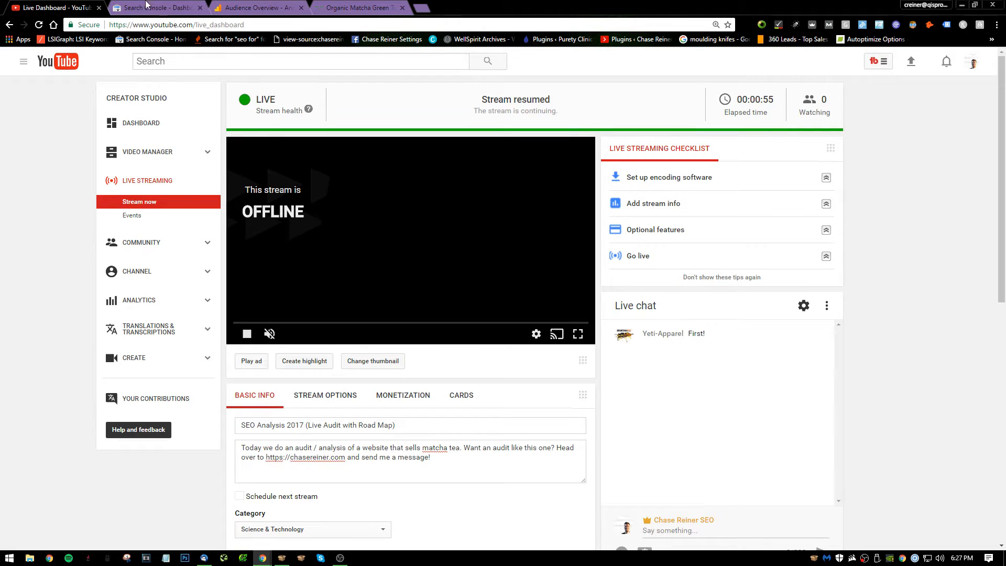
pyautogui.moveTo(73, 6); pyautogui.dragTo(0, 231)
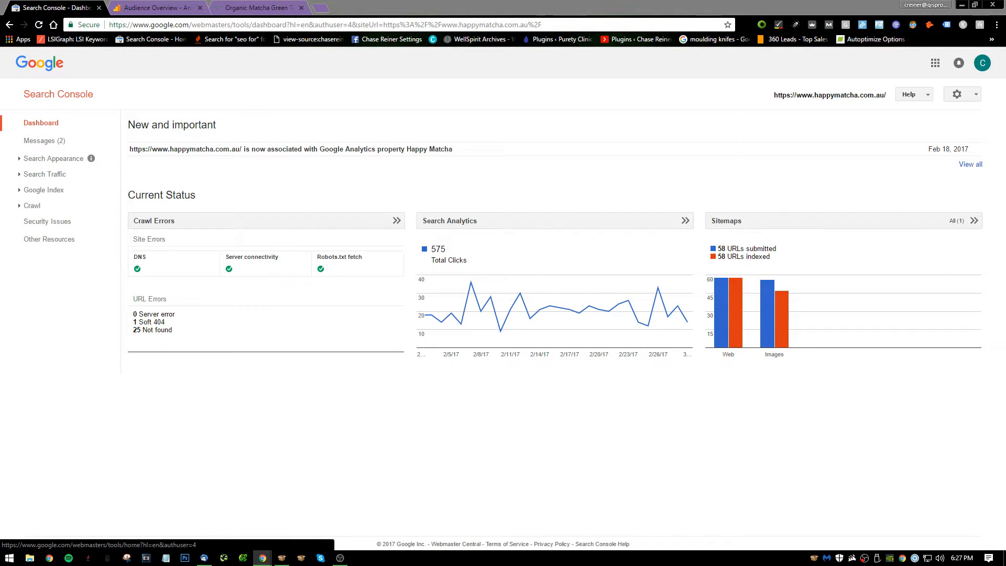
# Review the Google Analytics audience overview, the Search Console dashboard and the Happy Matcha homepage.
pyautogui.click(151, 6)
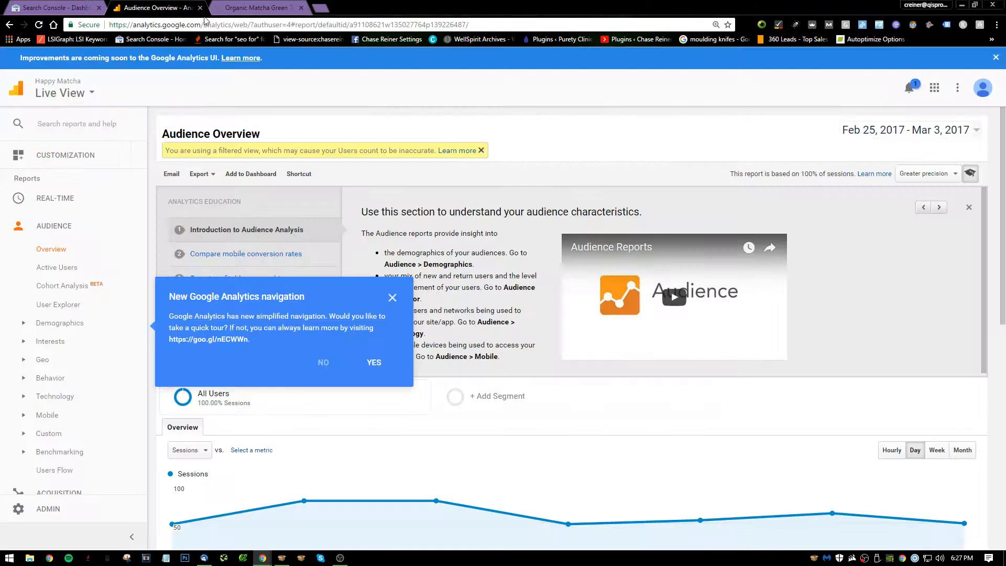
pyautogui.click(251, 8)
pyautogui.click(152, 8)
pyautogui.scroll(-5, 316, 234)
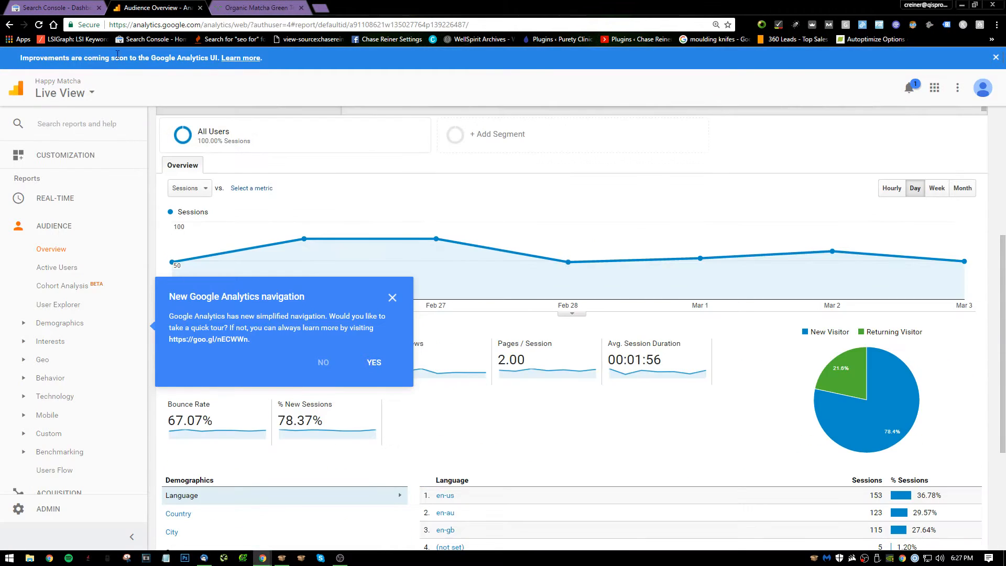
pyautogui.click(52, 7)
pyautogui.click(255, 7)
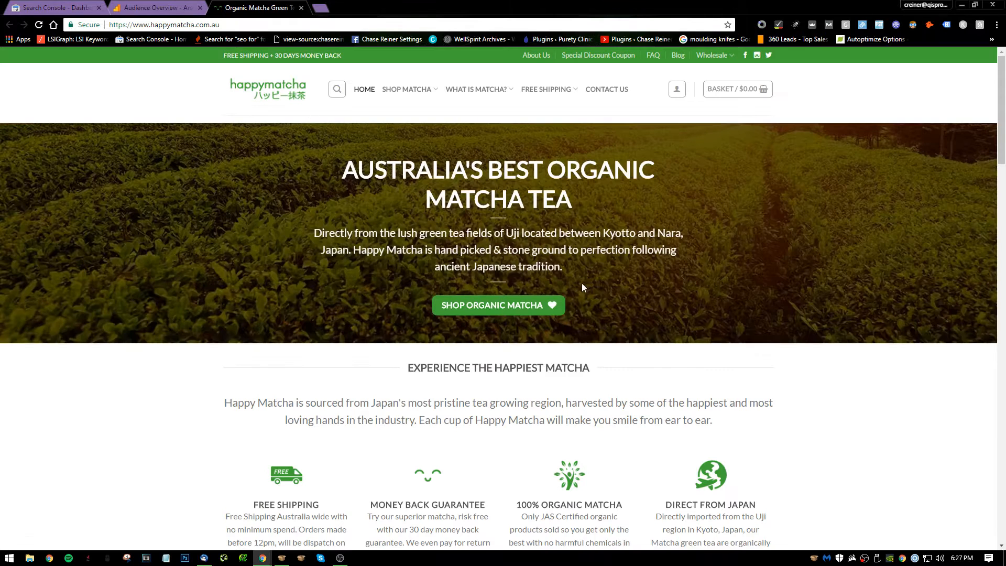
pyautogui.scroll(-8, 261, 53)
pyautogui.scroll(8, 260, 52)
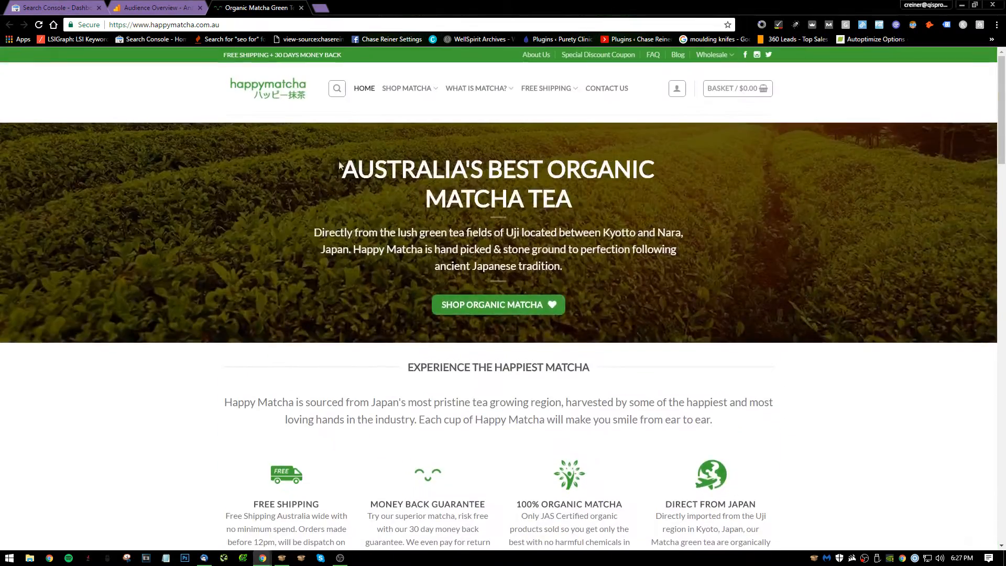
# Copy the Happy Matcha site address and launch Screaming Frog SEO Spider.
pyautogui.click(247, 25)
pyautogui.hotkey('ctrl', 'c')
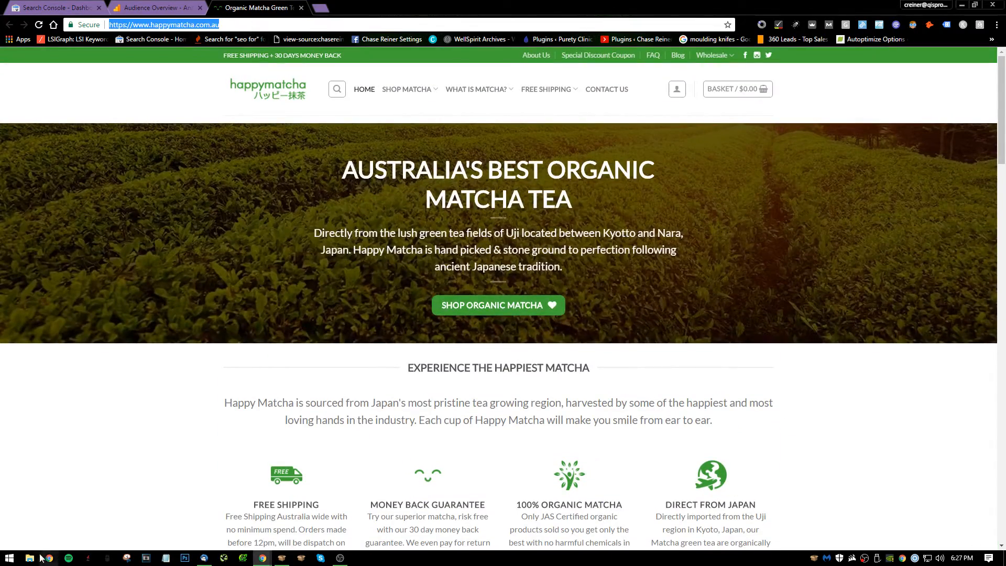
pyautogui.click(10, 556)
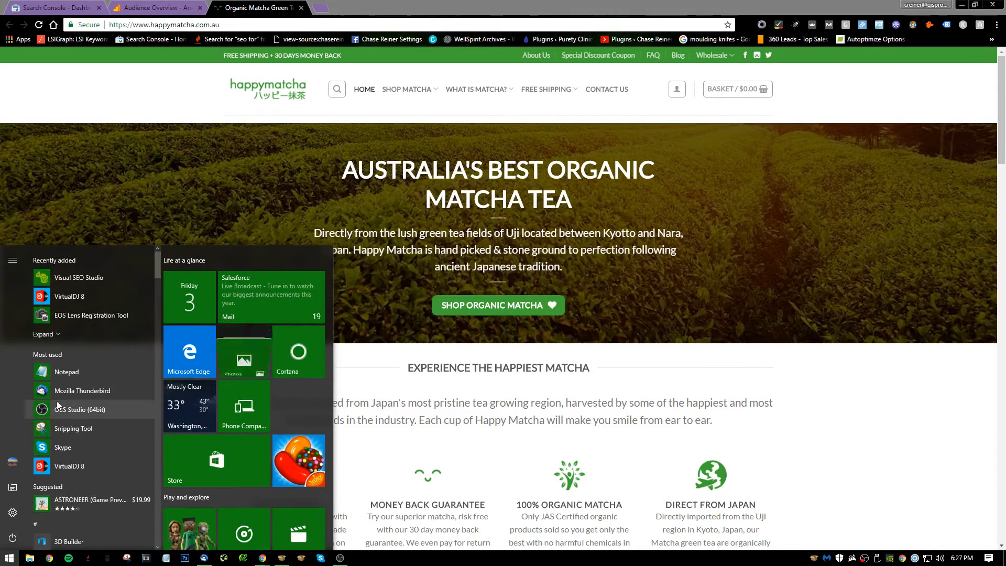
pyautogui.write('sc')
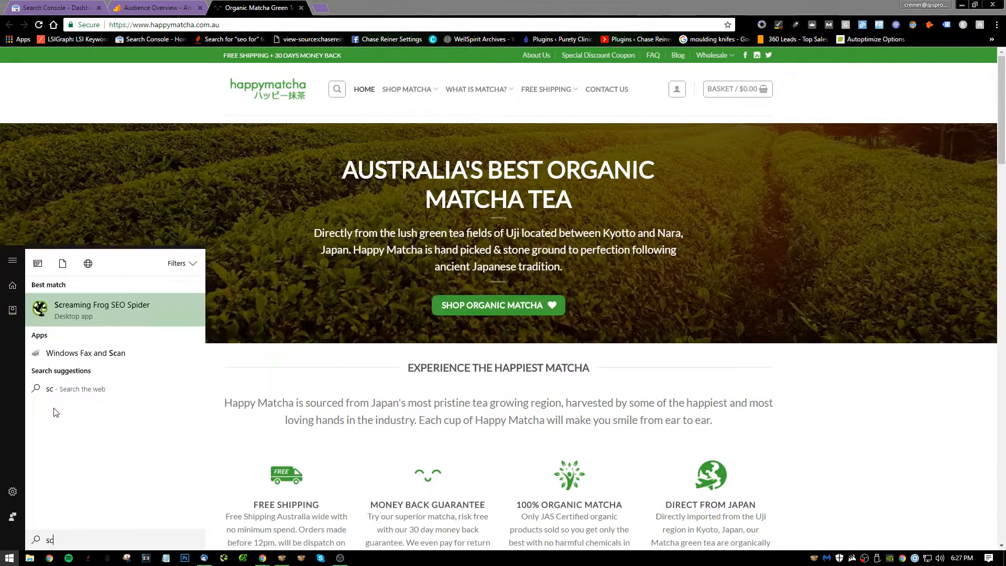
pyautogui.press('Return')
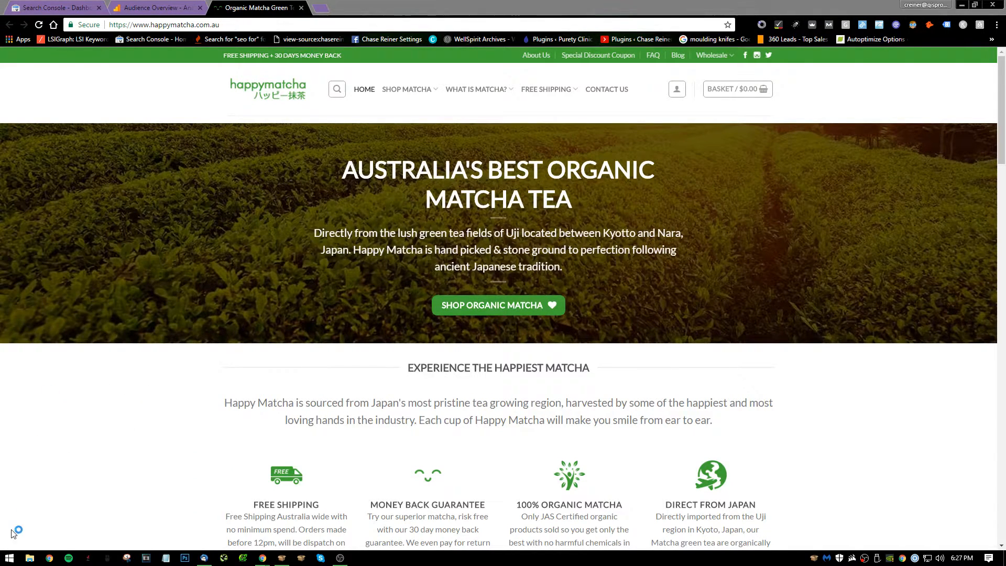
pyautogui.click(11, 559)
pyautogui.write('xenu')
pyautogui.press('Return')
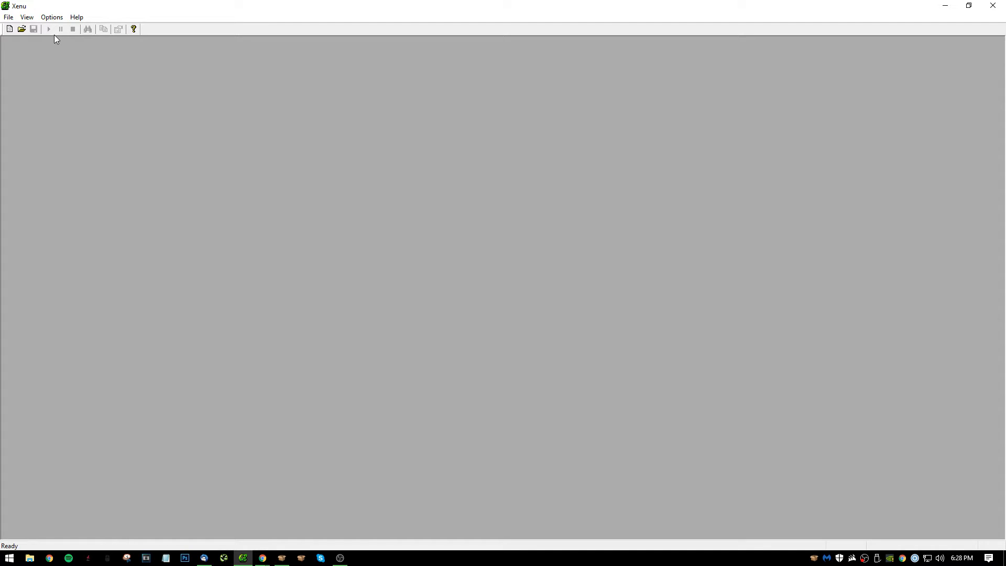
pyautogui.click(27, 17)
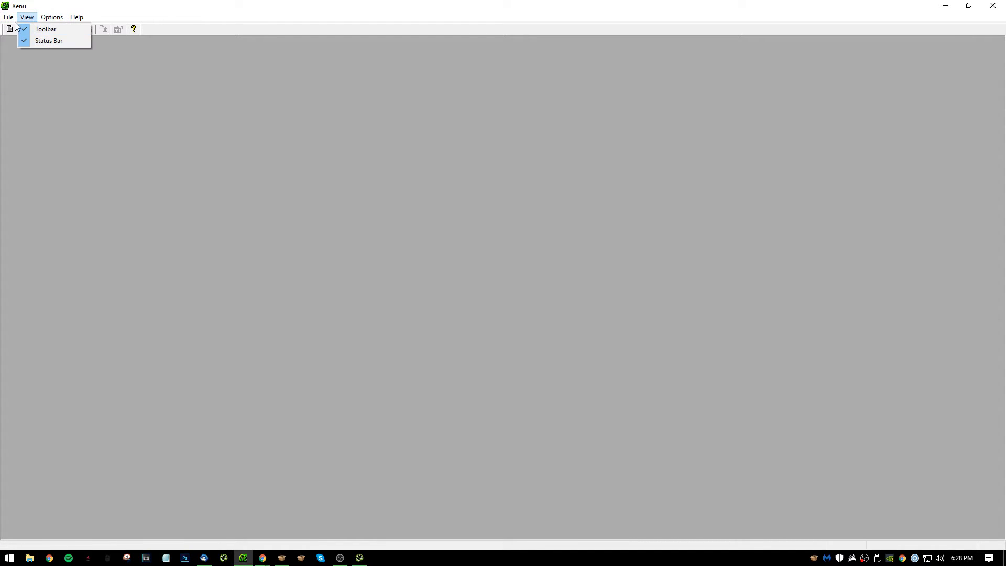
pyautogui.moveTo(8, 17)
pyautogui.click(37, 29)
pyautogui.hotkey('ctrl', 'v')
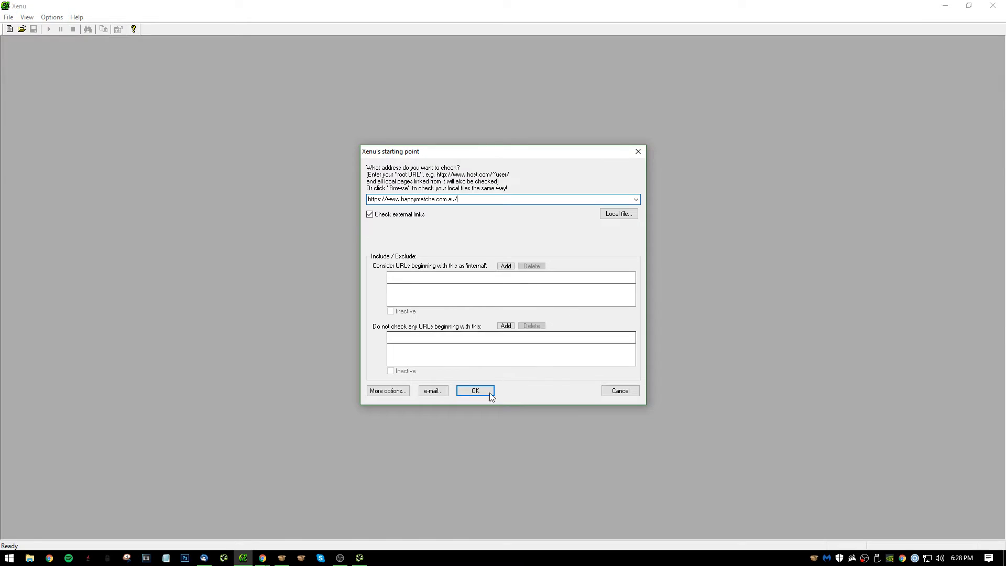
pyautogui.click(490, 394)
pyautogui.click(945, 5)
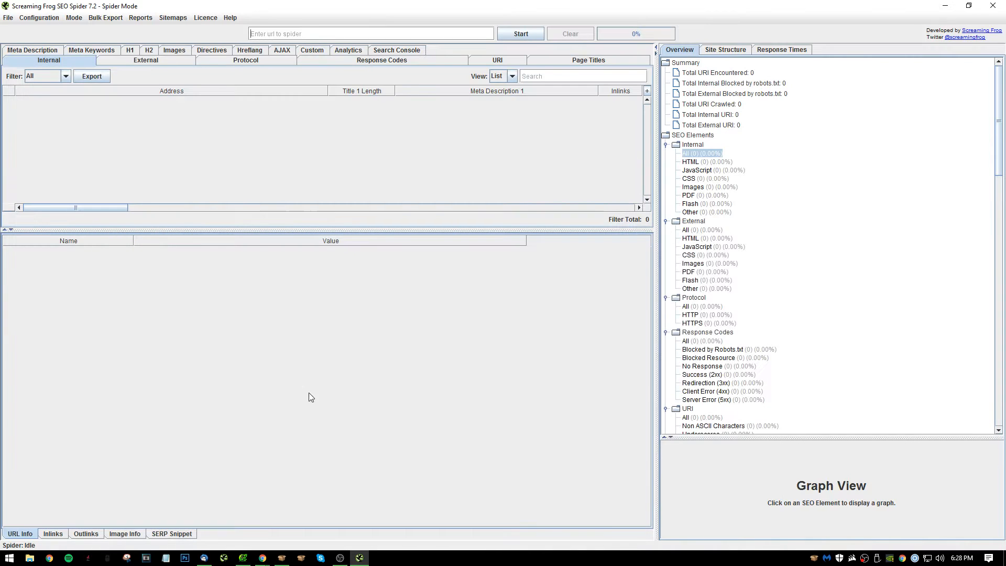
pyautogui.click(306, 34)
pyautogui.hotkey('ctrl', 'v')
# Connect a new Google account for Google Analytics API access and allow Screaming Frog to view its Analytics data.
pyautogui.click(40, 17)
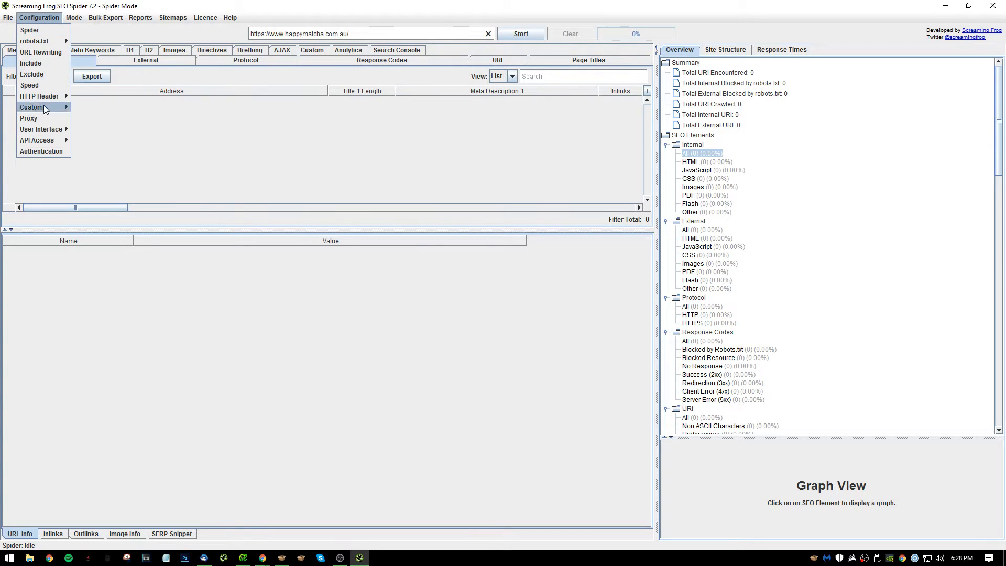
pyautogui.moveTo(45, 142)
pyautogui.click(90, 139)
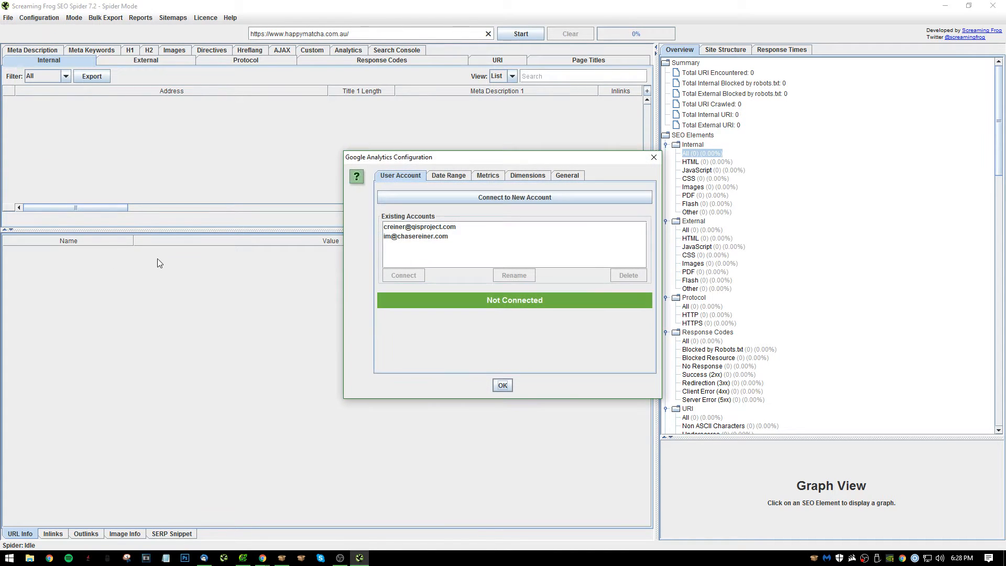
pyautogui.click(526, 243)
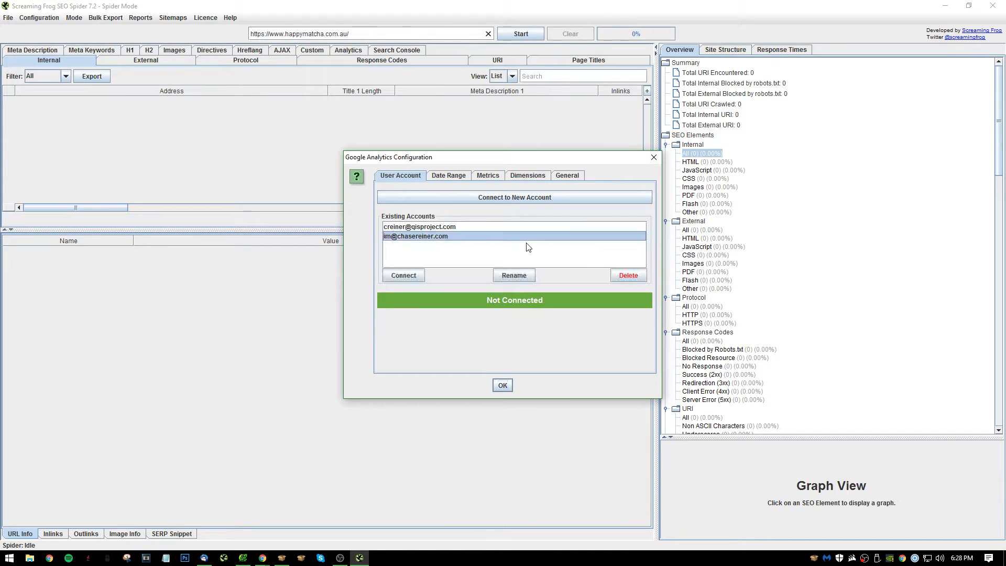
pyautogui.click(499, 196)
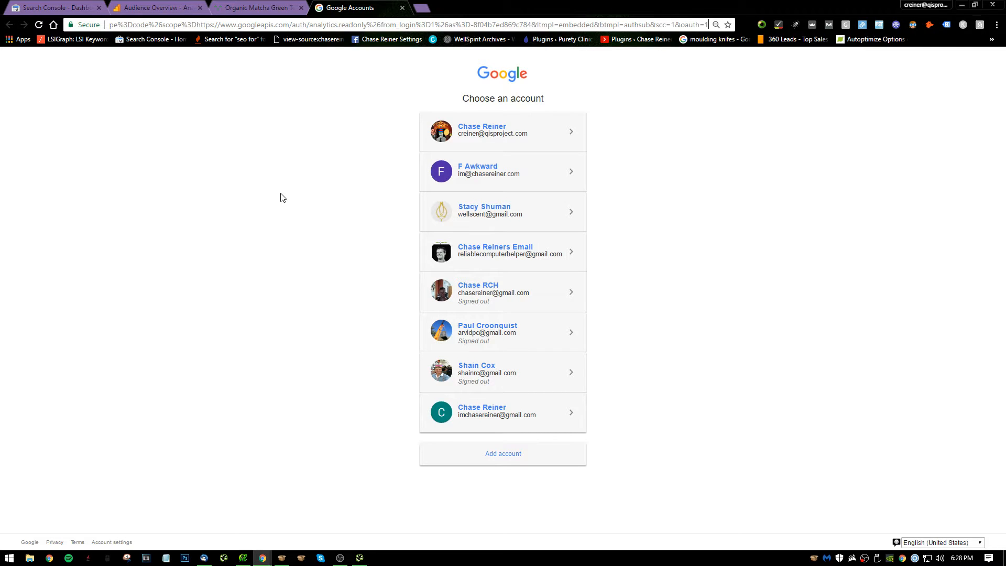
pyautogui.click(521, 411)
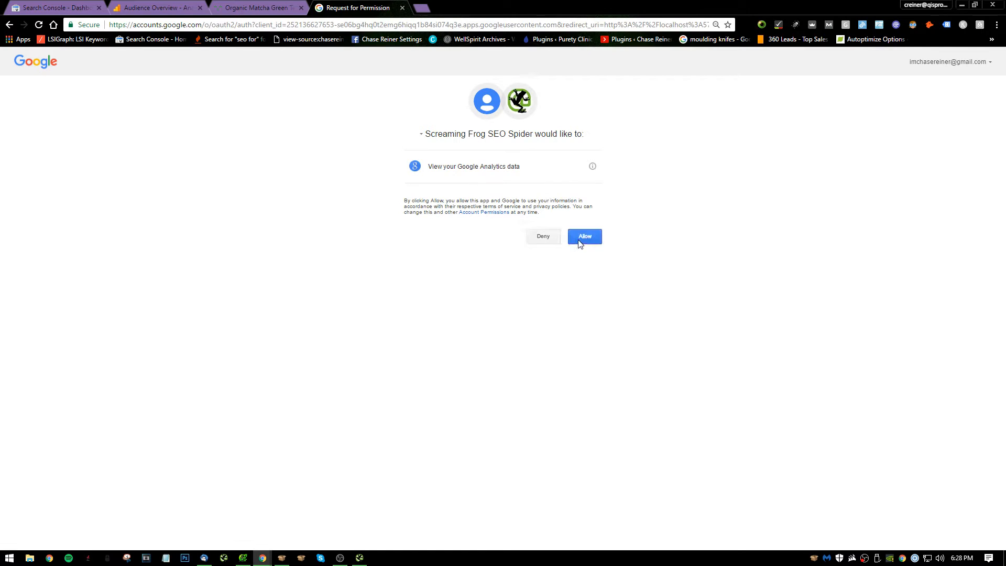
pyautogui.click(582, 238)
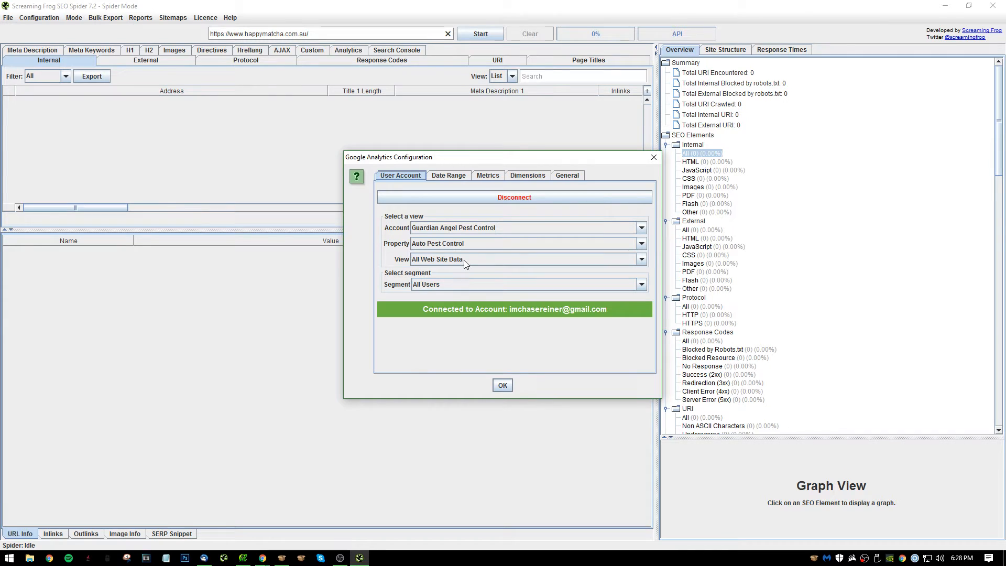
# Set the Google Analytics account to Happy Matcha and accept the configuration.
pyautogui.click(458, 228)
pyautogui.click(457, 241)
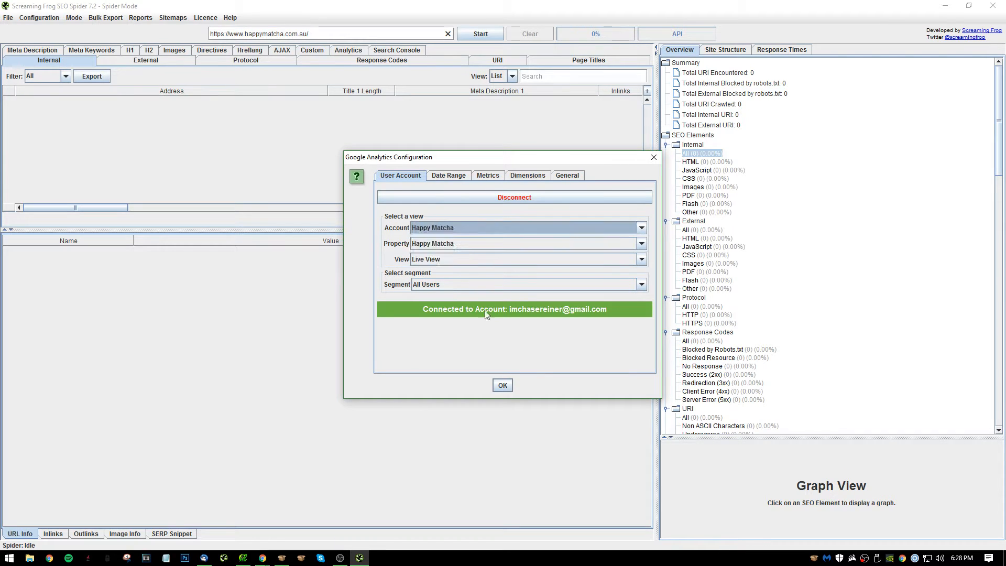
pyautogui.click(503, 386)
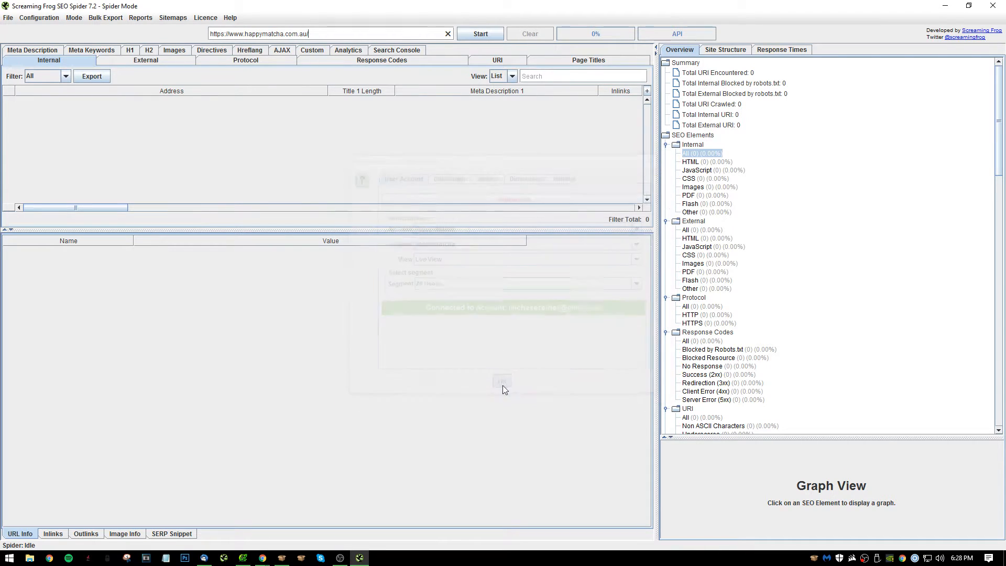
# Connect a new Google account for Google Search Console API access and grant Screaming Frog the requested permission.
pyautogui.click(37, 18)
pyautogui.moveTo(62, 141)
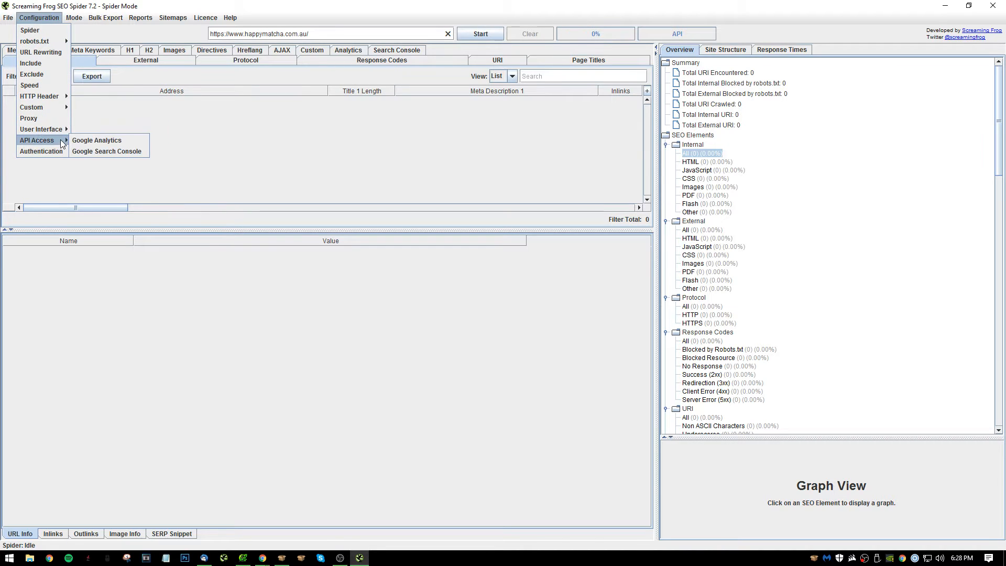
pyautogui.click(102, 152)
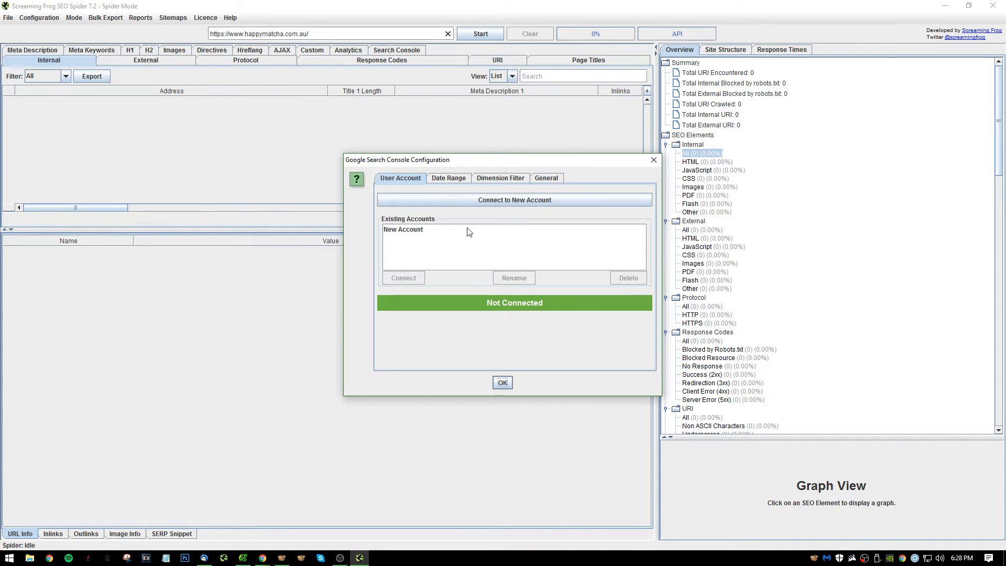
pyautogui.click(496, 200)
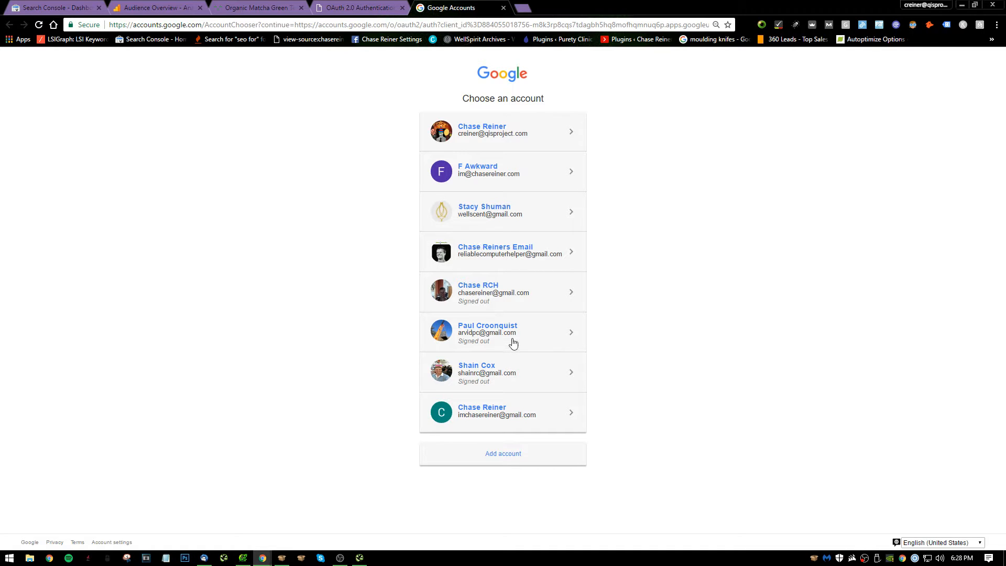
pyautogui.click(493, 426)
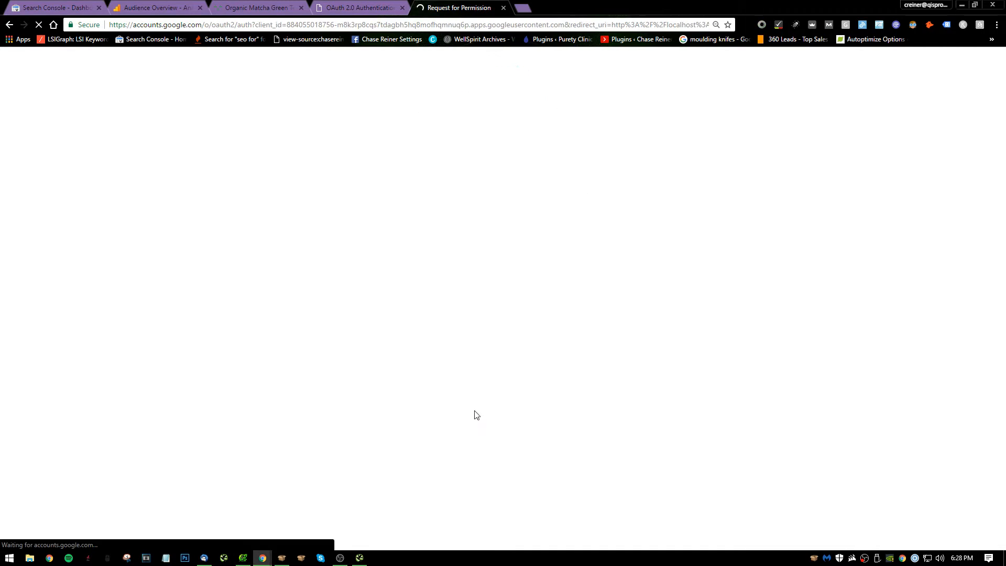
pyautogui.click(586, 206)
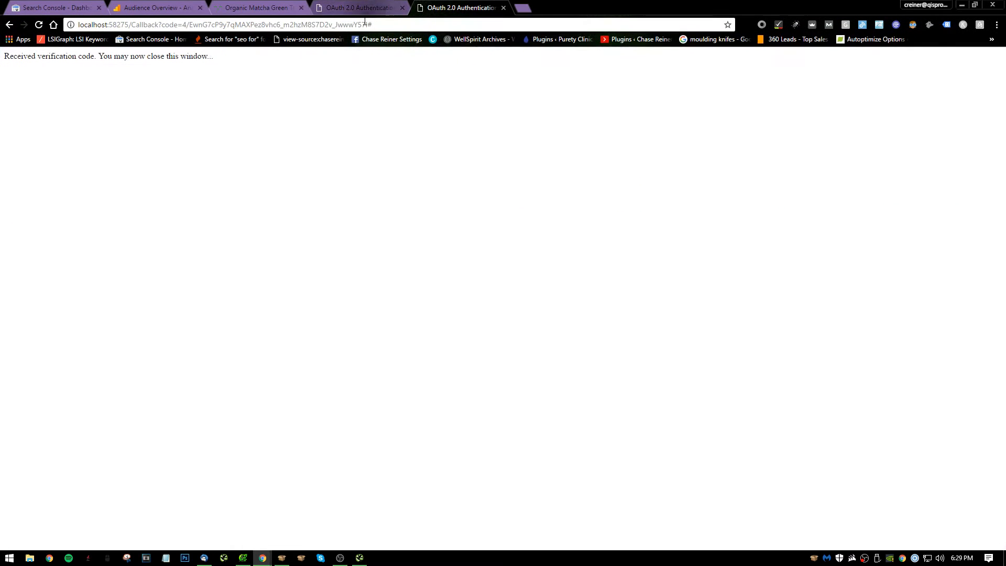
pyautogui.click(367, 8)
pyautogui.click(429, 5)
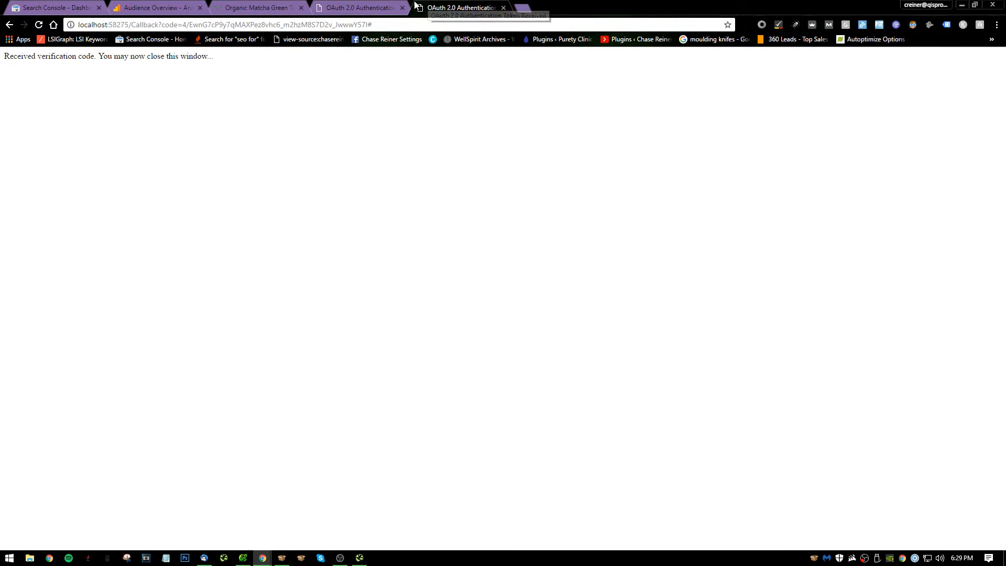
pyautogui.click(965, 7)
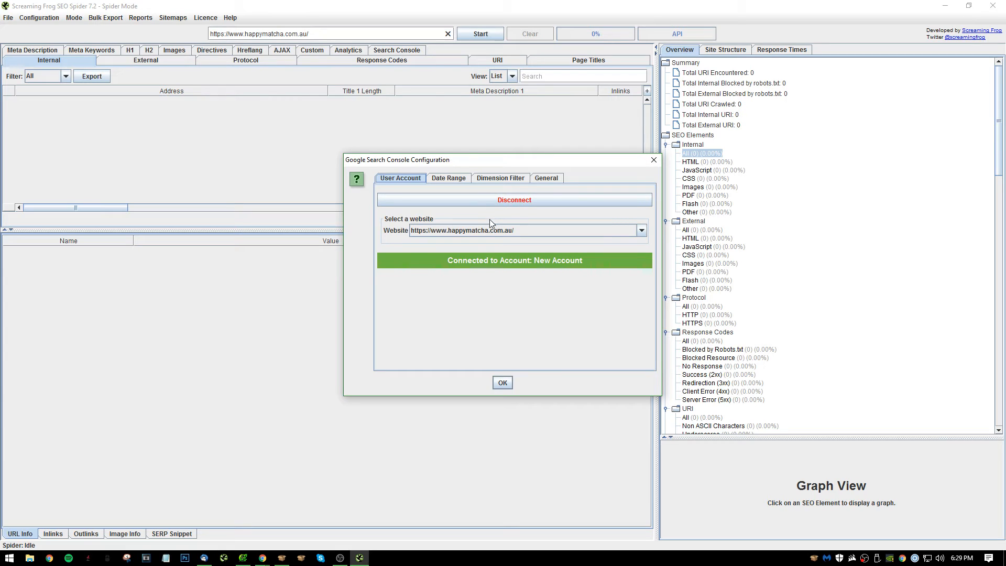
pyautogui.click(503, 384)
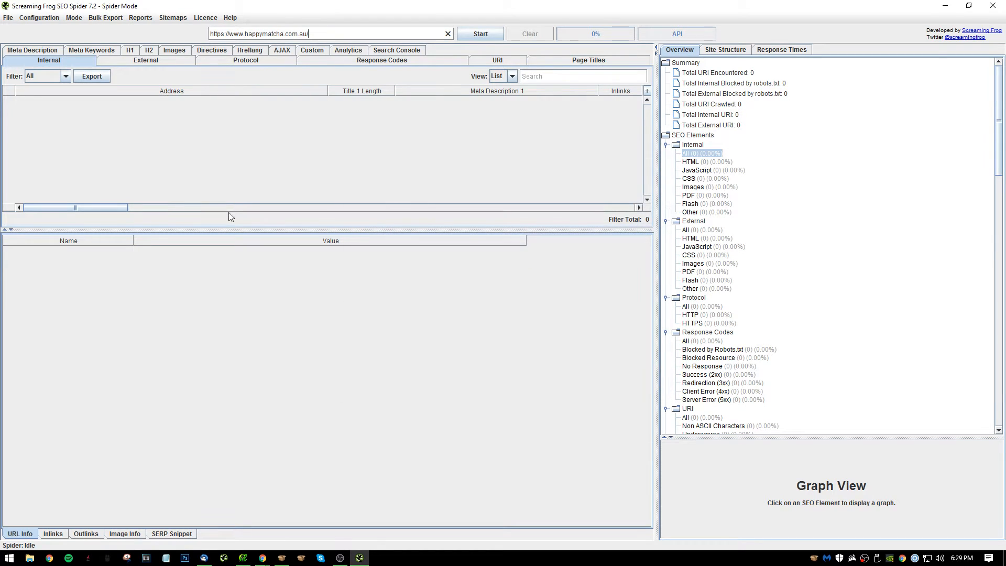
pyautogui.click(481, 34)
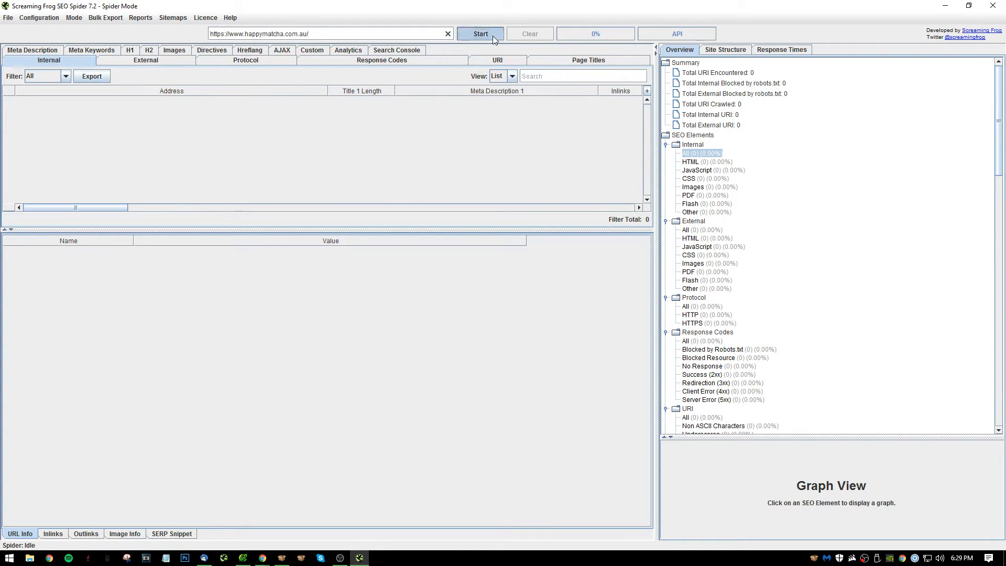
# Minimize Screaming Frog, choose to proceed past the security alert about the site certificate, and switch to Chrome.
pyautogui.click(947, 6)
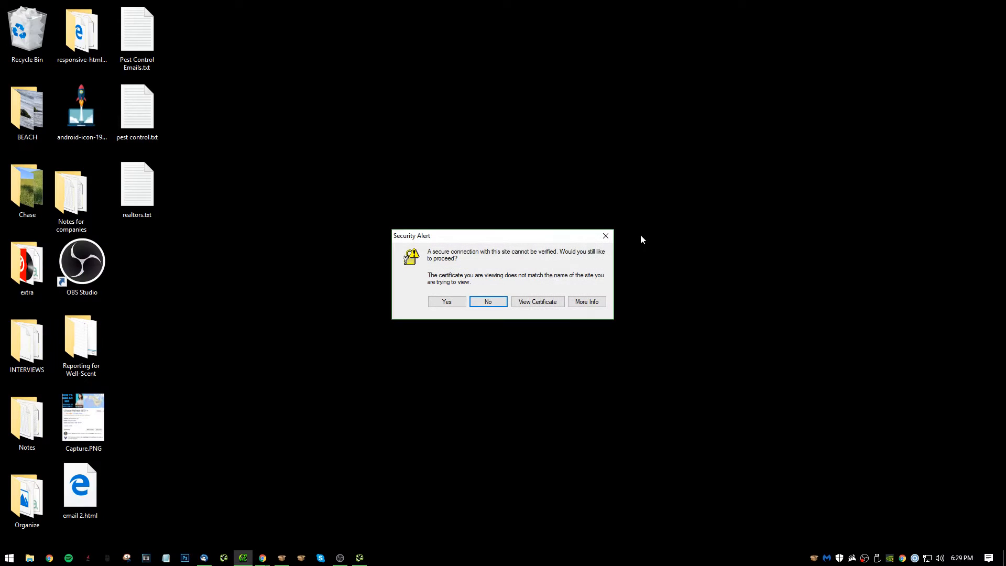
pyautogui.click(454, 302)
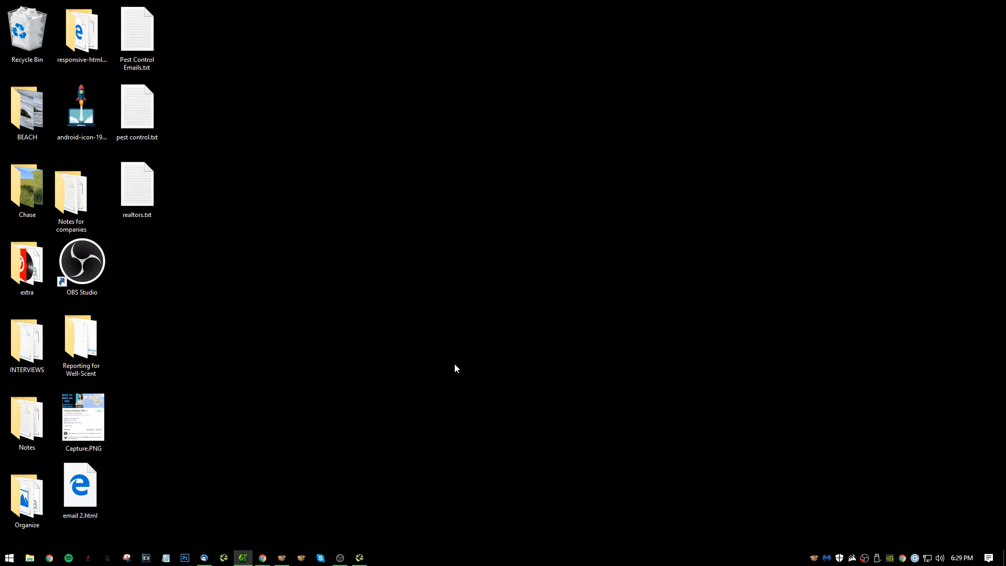
pyautogui.hotkey('alt', 'Tab')
pyautogui.hotkey('alt', 'Tab')
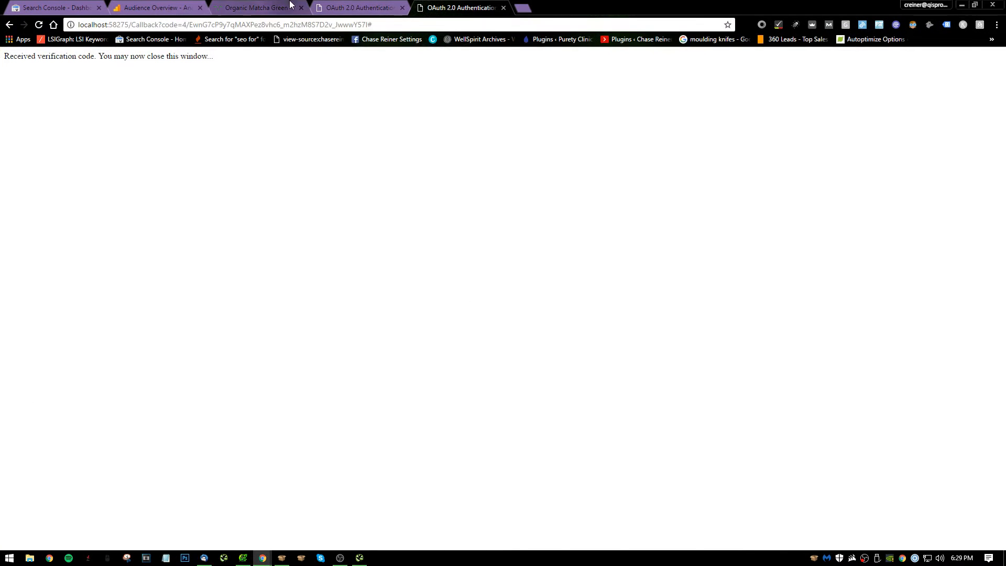
# Check the Happy Matcha homepage and open seositecheckup.com in a new browser tab.
pyautogui.click(291, 5)
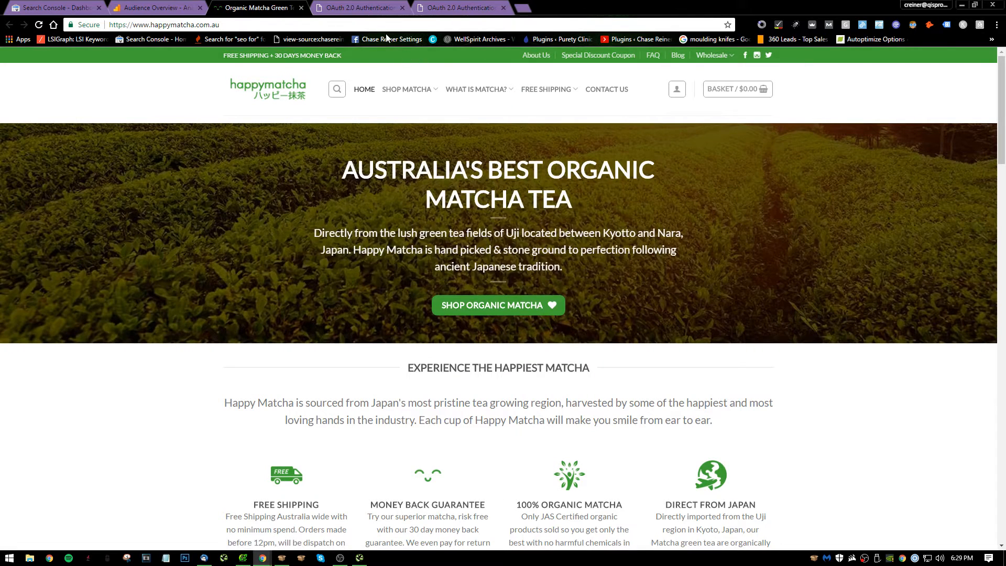
pyautogui.click(523, 7)
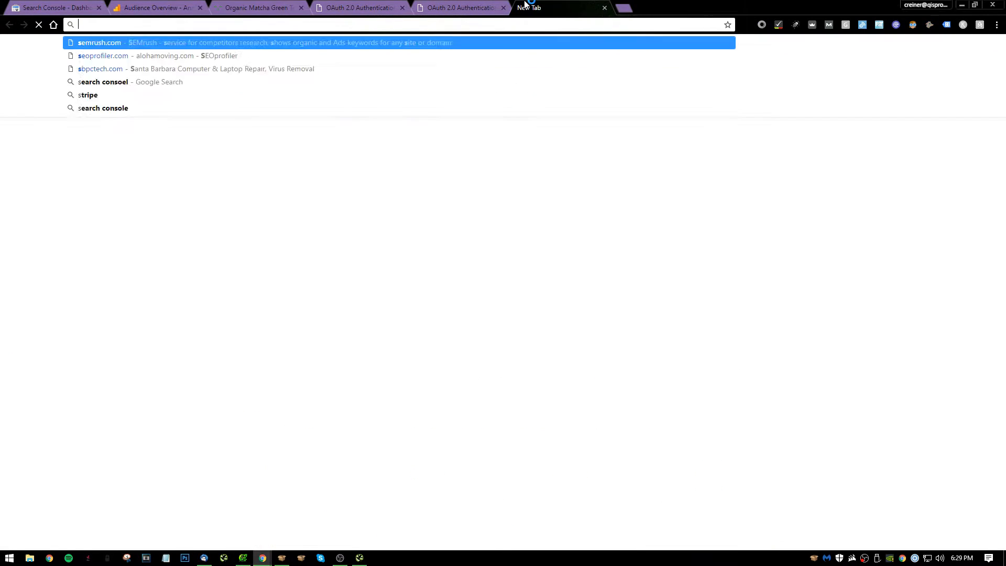
pyautogui.write('seositech')
pyautogui.press('Return')
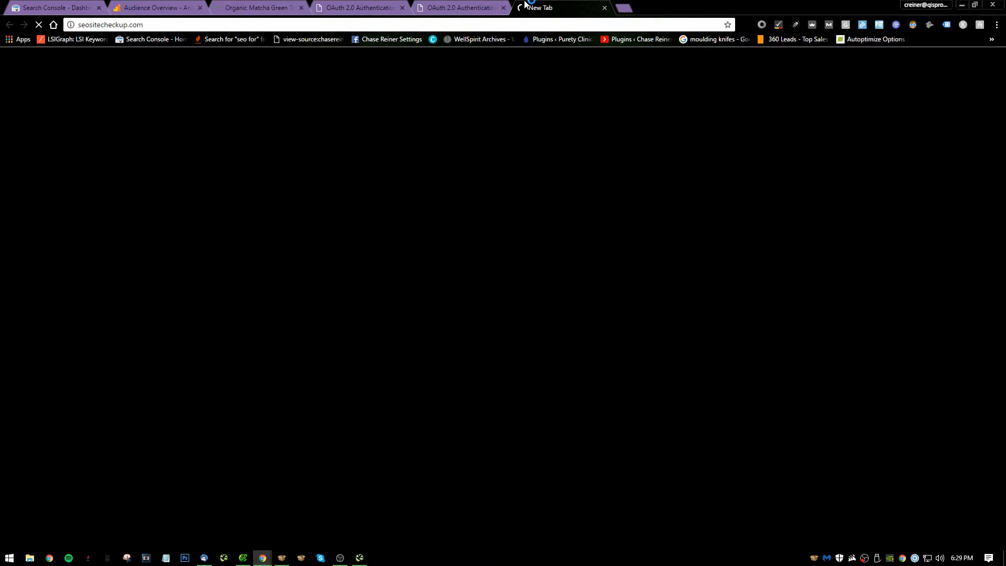
pyautogui.click(272, 4)
pyautogui.click(590, 4)
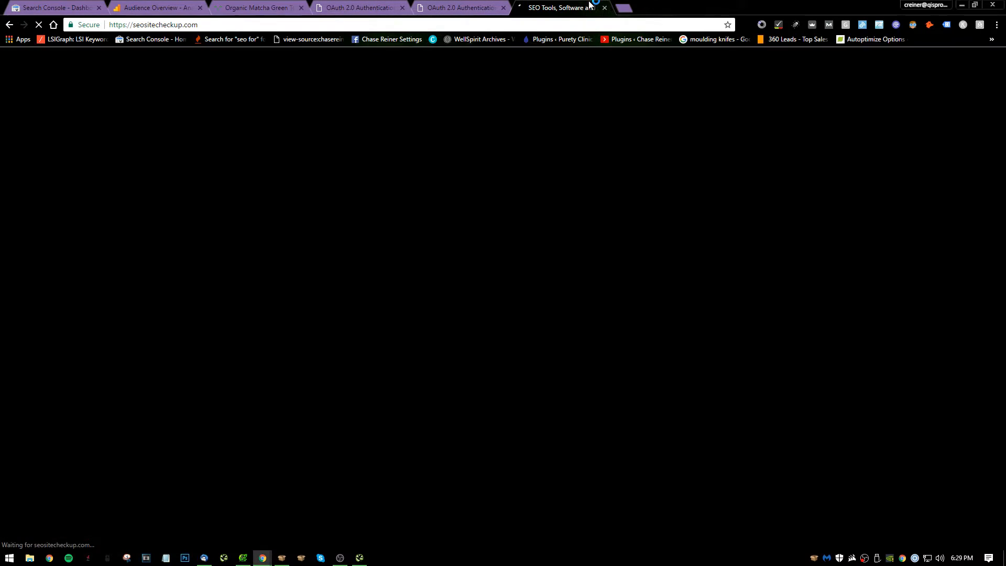
pyautogui.write('https://www.happymatcha.com.au/')
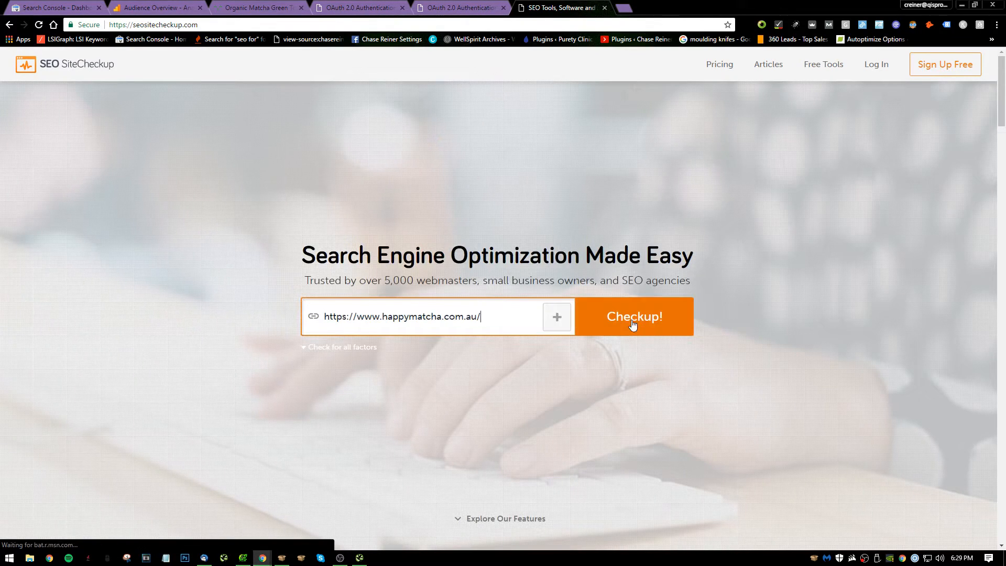
pyautogui.scroll(-3, 474, 280)
pyautogui.scroll(3, 460, 317)
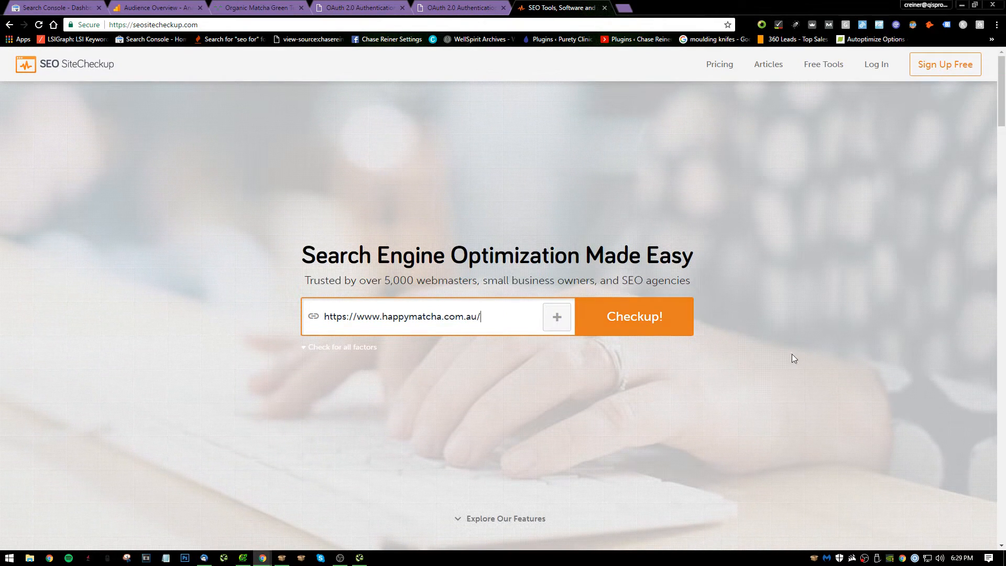
pyautogui.click(639, 323)
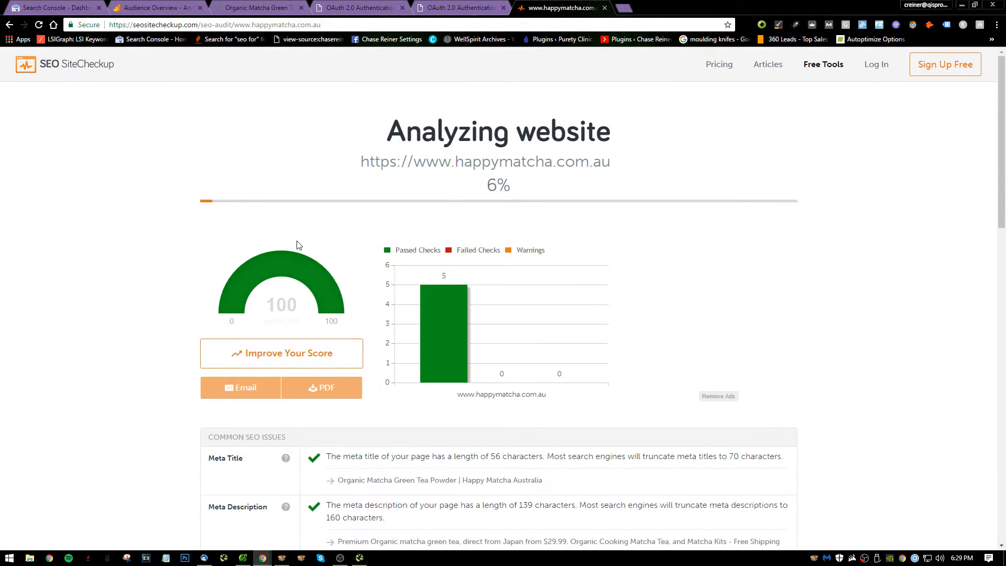
# Examine the audit's overall score and the meta title and meta description results under Common SEO Issues.
pyautogui.hotkey('alt', 'Tab')
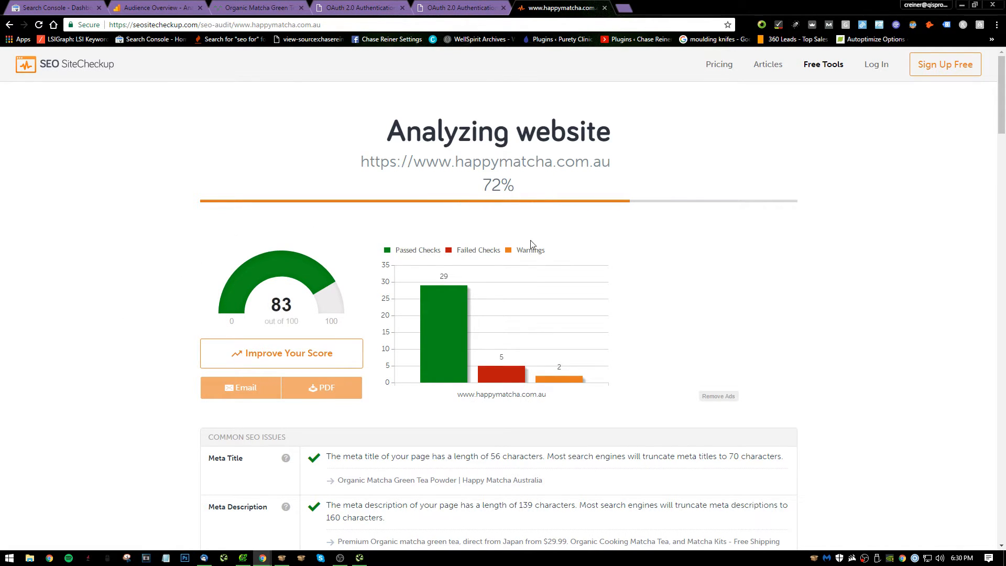
pyautogui.scroll(-7, 577, 230)
pyautogui.scroll(3, 412, 257)
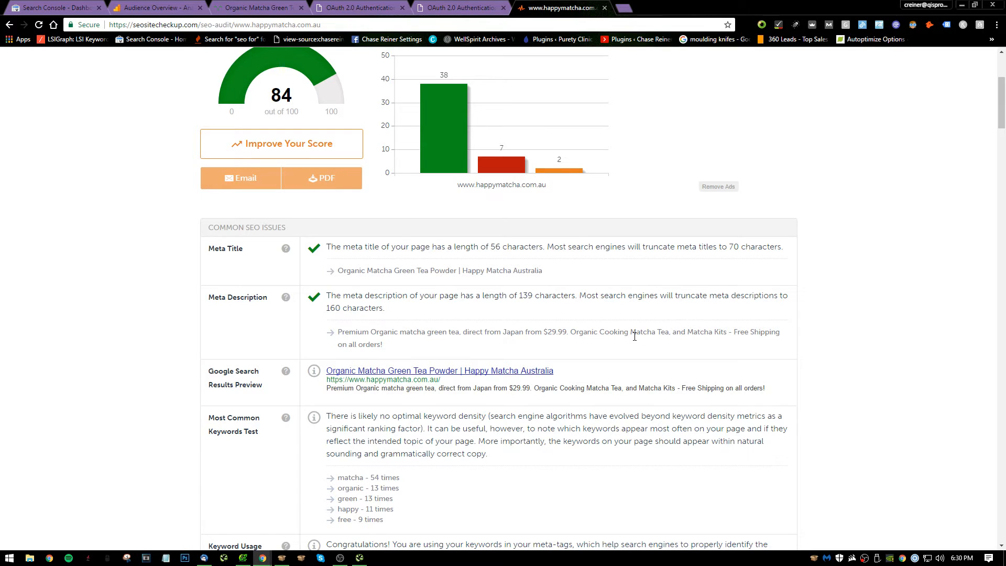
pyautogui.scroll(-3, 634, 336)
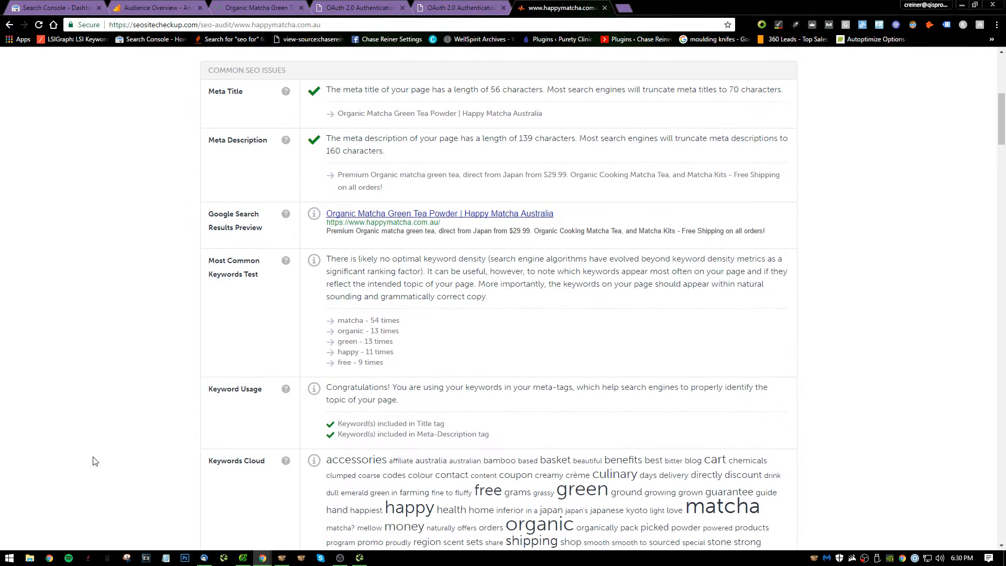
pyautogui.click(10, 558)
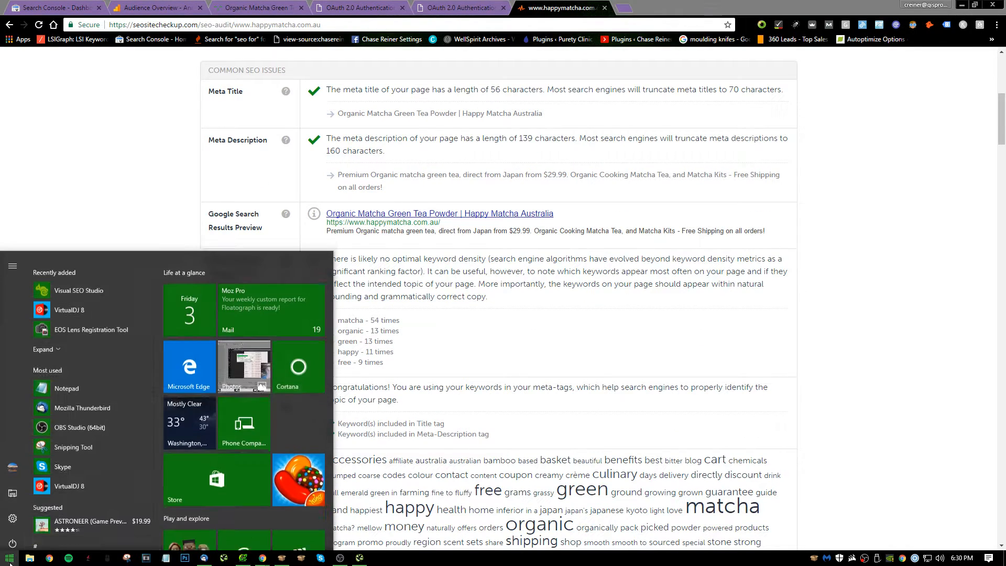
pyautogui.click(440, 200)
pyautogui.scroll(1, 518, 204)
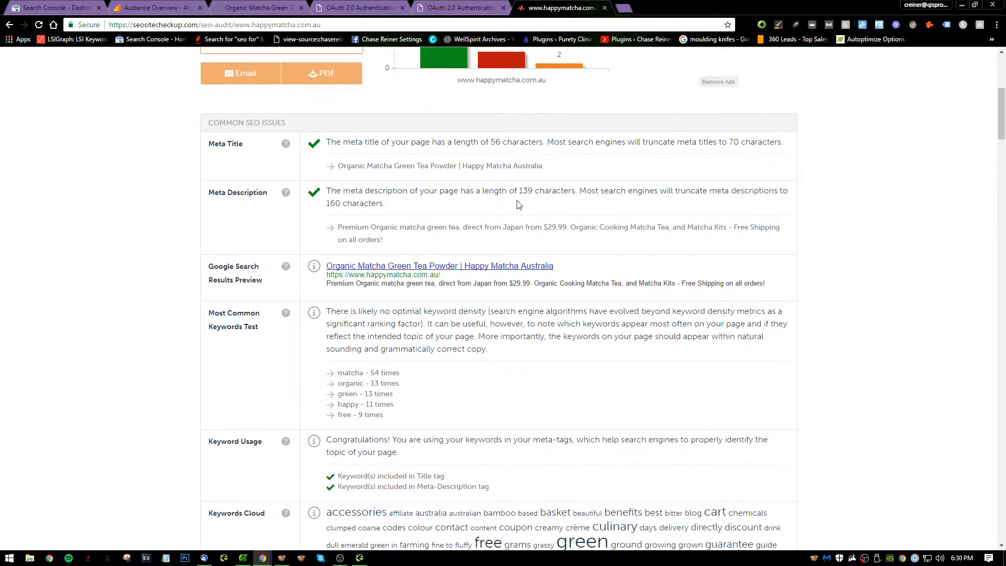
pyautogui.tripleClick(567, 170)
pyautogui.scroll(-1, 578, 180)
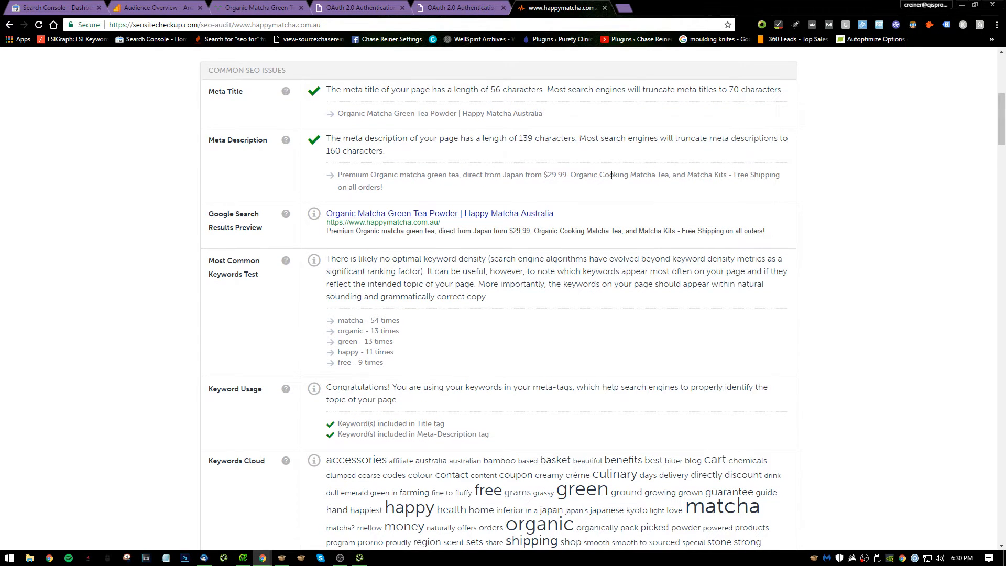
# Review the Google search results preview, most common keywords, keyword usage and keywords cloud in the report.
pyautogui.scroll(-2, 655, 186)
pyautogui.scroll(1, 454, 174)
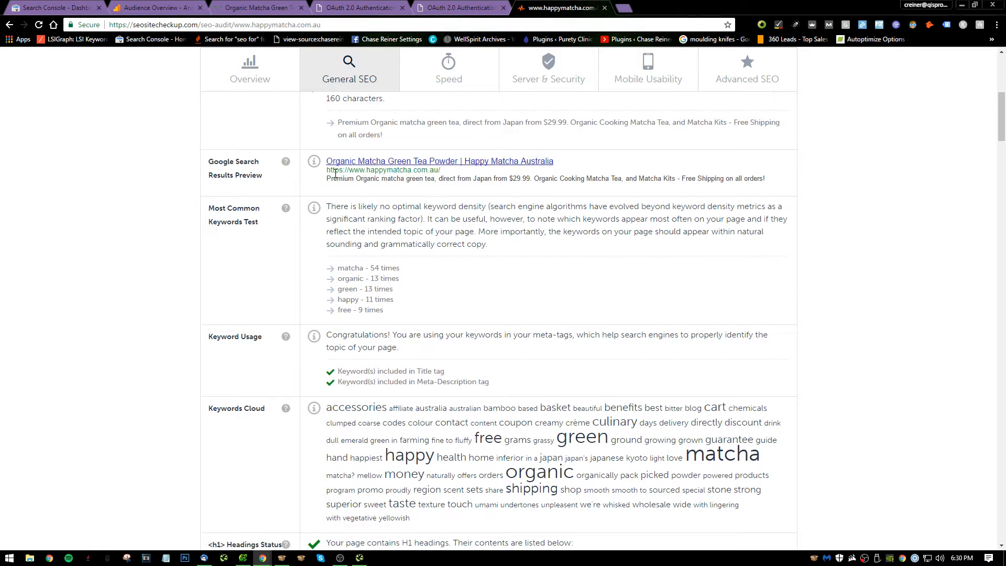
pyautogui.scroll(-1, 374, 212)
pyautogui.scroll(-1, 374, 212)
pyautogui.scroll(1, 465, 170)
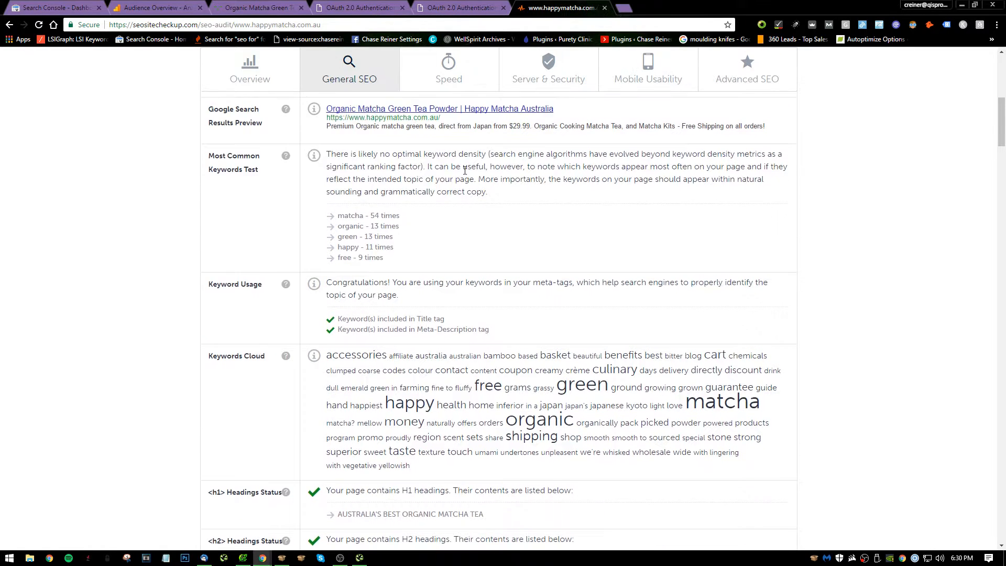
pyautogui.scroll(-3, 493, 217)
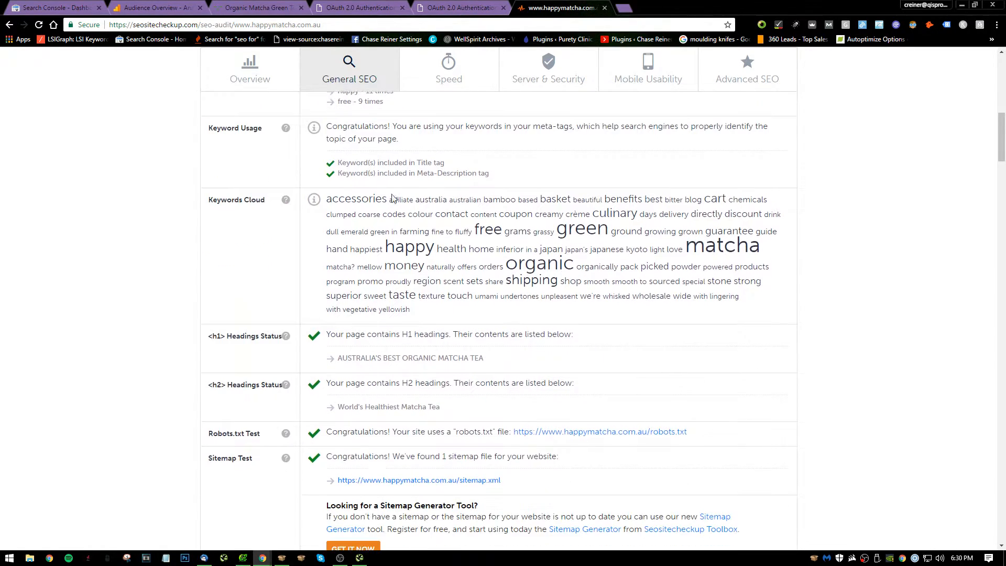
pyautogui.scroll(-1, 466, 181)
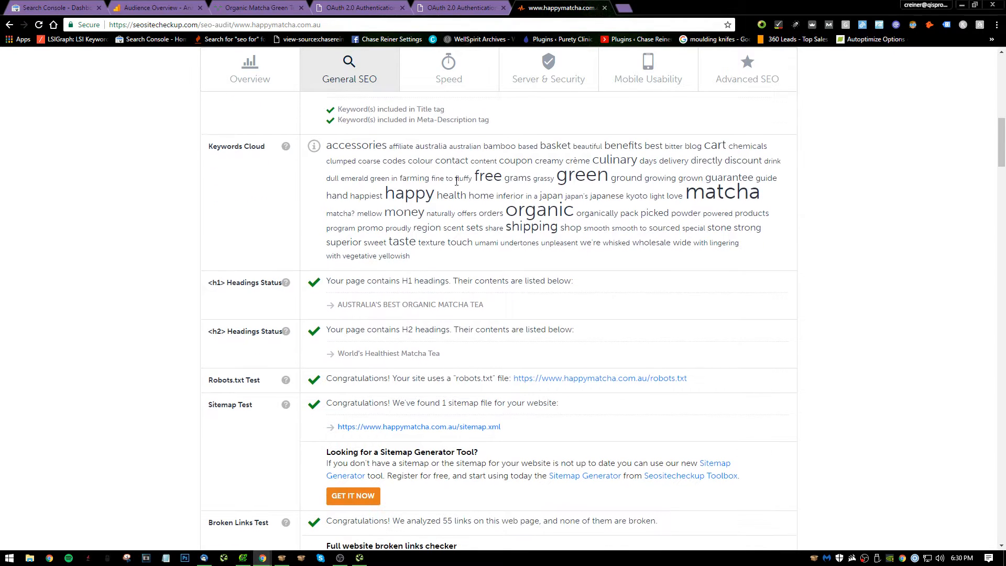
pyautogui.moveTo(455, 178); pyautogui.dragTo(626, 215)
pyautogui.click(659, 241)
# Review the H1 and H2 headings, robots.txt, sitemap and broken links tests.
pyautogui.scroll(-5, 715, 217)
pyautogui.scroll(3, 512, 239)
pyautogui.scroll(-1, 427, 218)
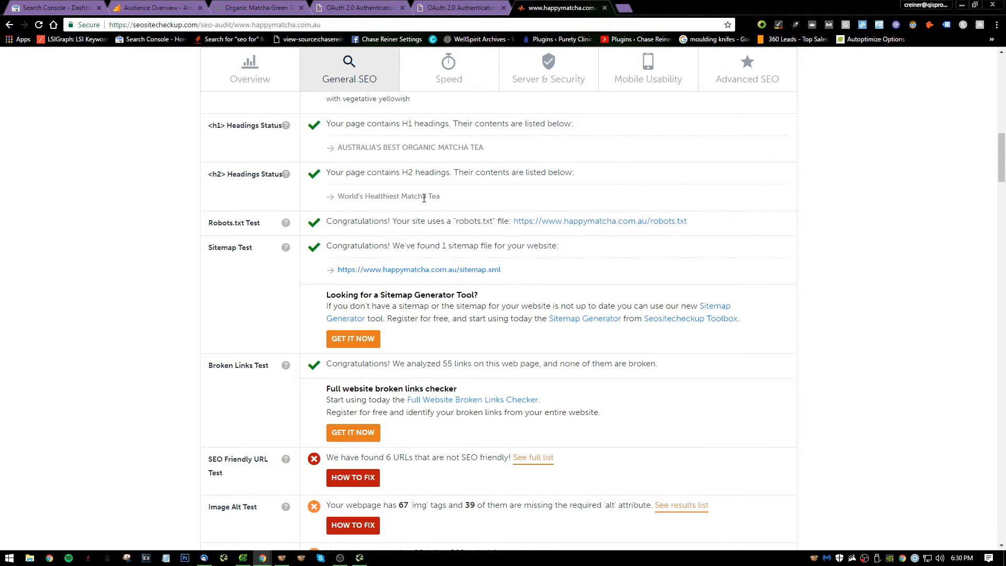
pyautogui.scroll(-3, 424, 198)
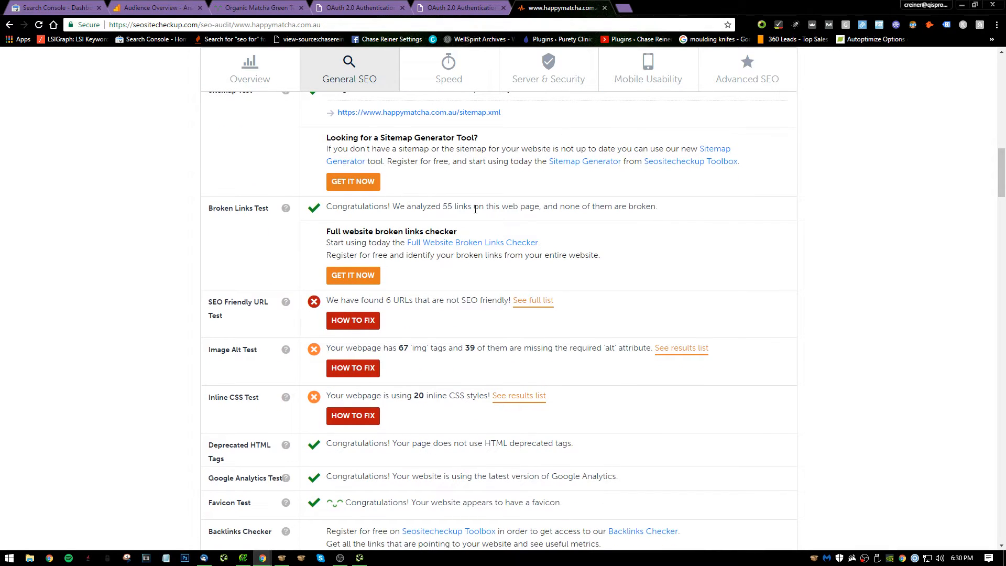
# View the full list from the SEO Friendly URL Test, close it, and review the remaining general checks through the JS Error Checker.
pyautogui.scroll(-3, 480, 220)
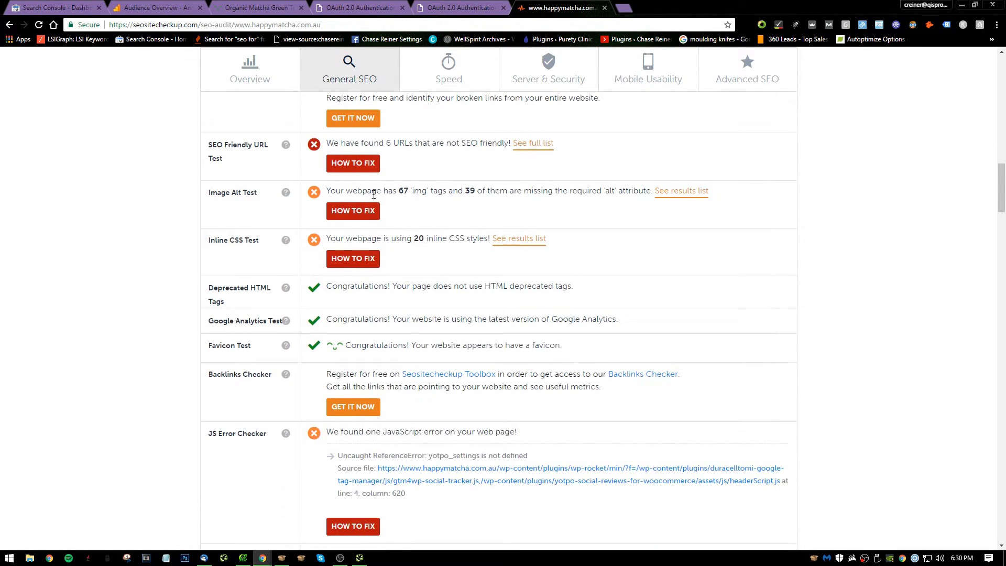
pyautogui.click(548, 146)
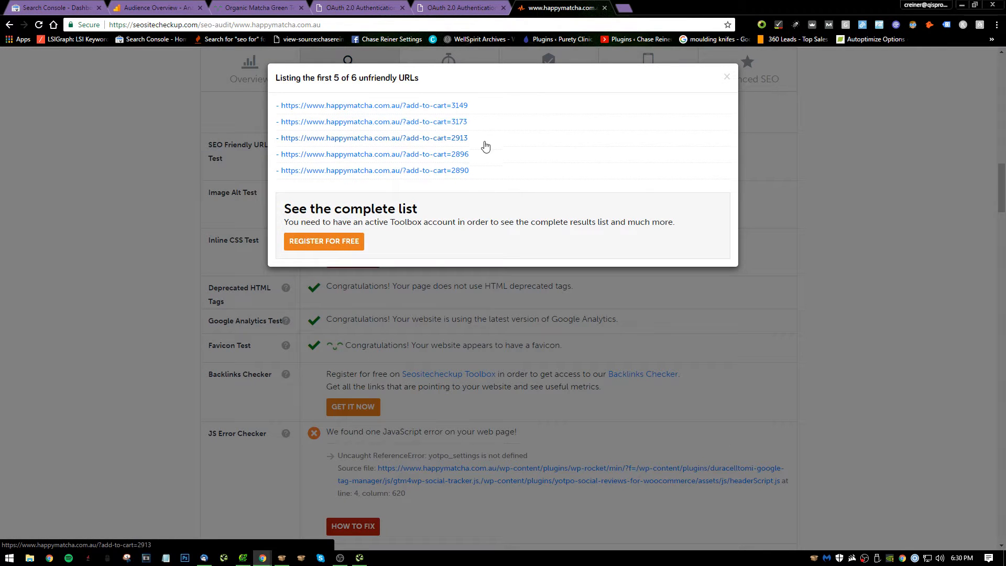
pyautogui.click(134, 127)
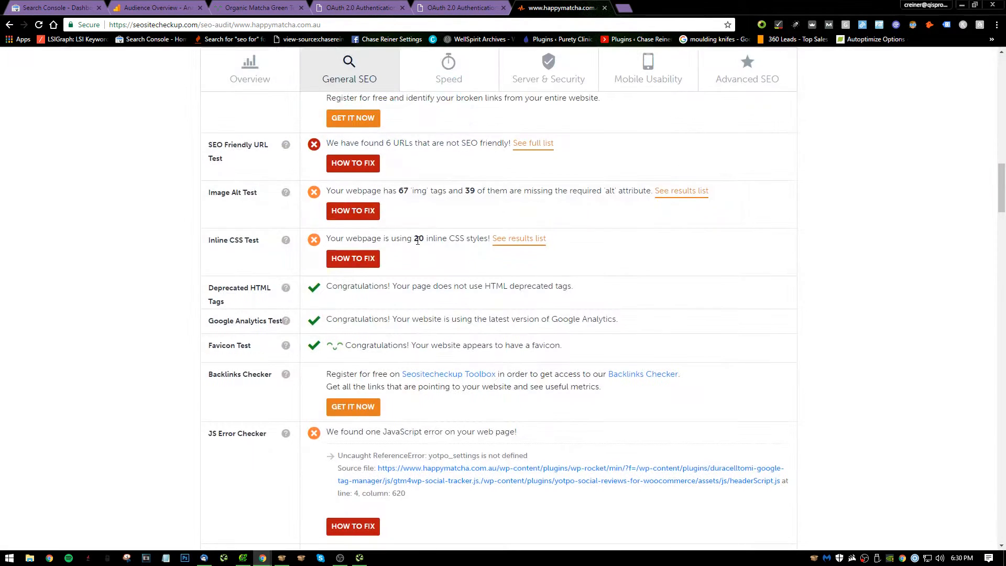
pyautogui.scroll(-5, 453, 252)
pyautogui.scroll(1, 378, 220)
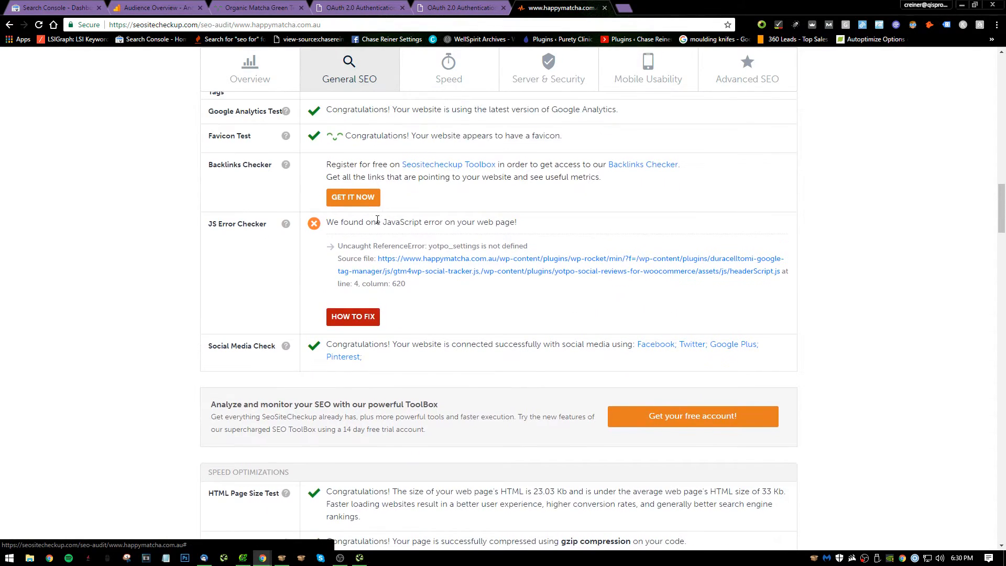
pyautogui.scroll(-1, 560, 262)
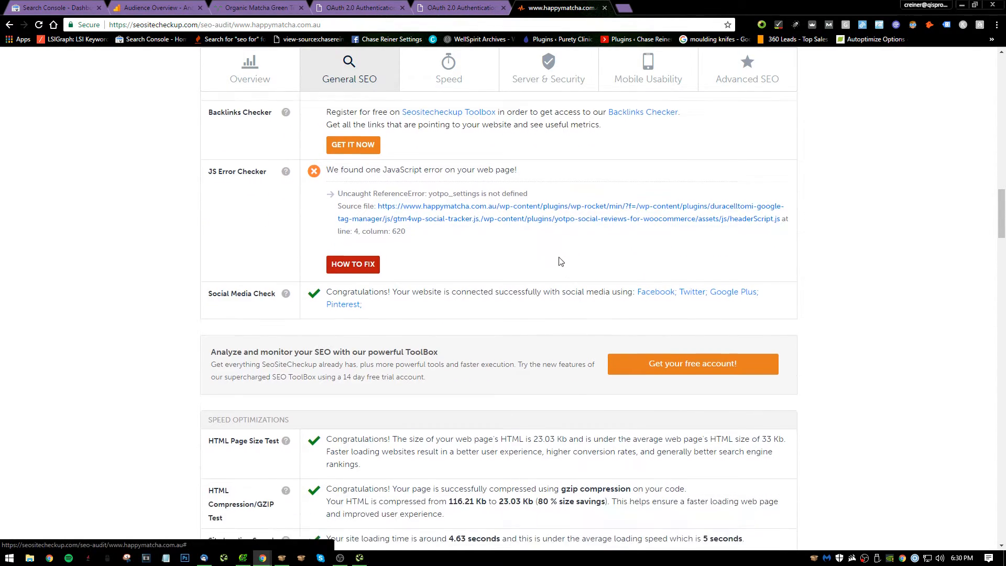
pyautogui.scroll(-1, 579, 215)
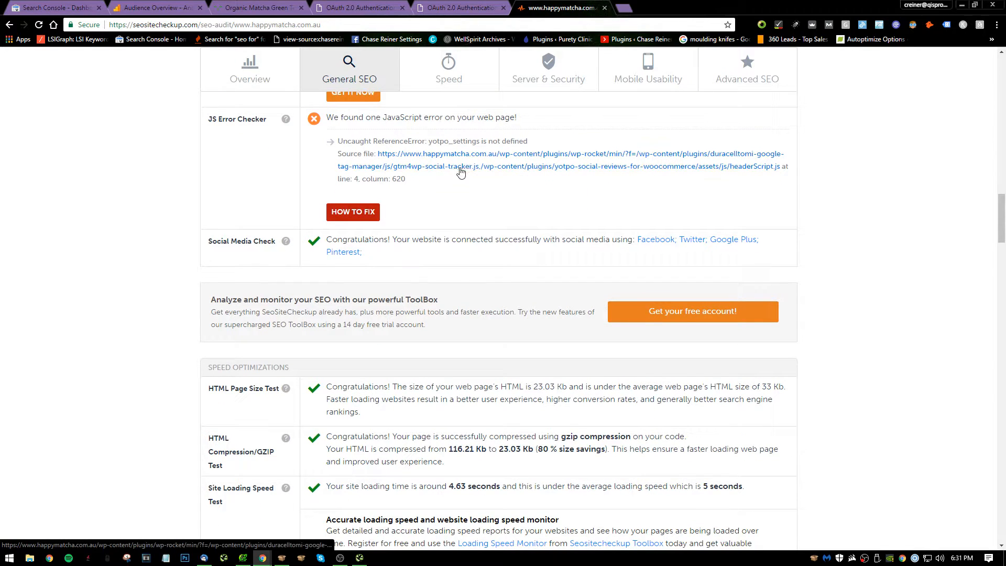
# Review the Speed Optimizations results, from page size and loading speed through page objects, JS and CSS minification, and URL redirects.
pyautogui.scroll(-2, 441, 176)
pyautogui.scroll(-3, 442, 176)
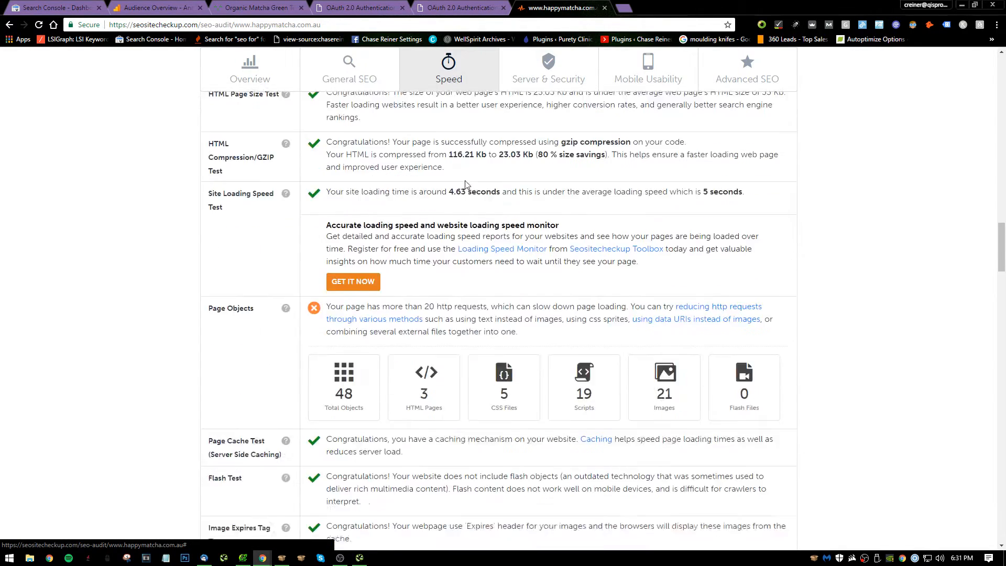
pyautogui.scroll(-1, 435, 246)
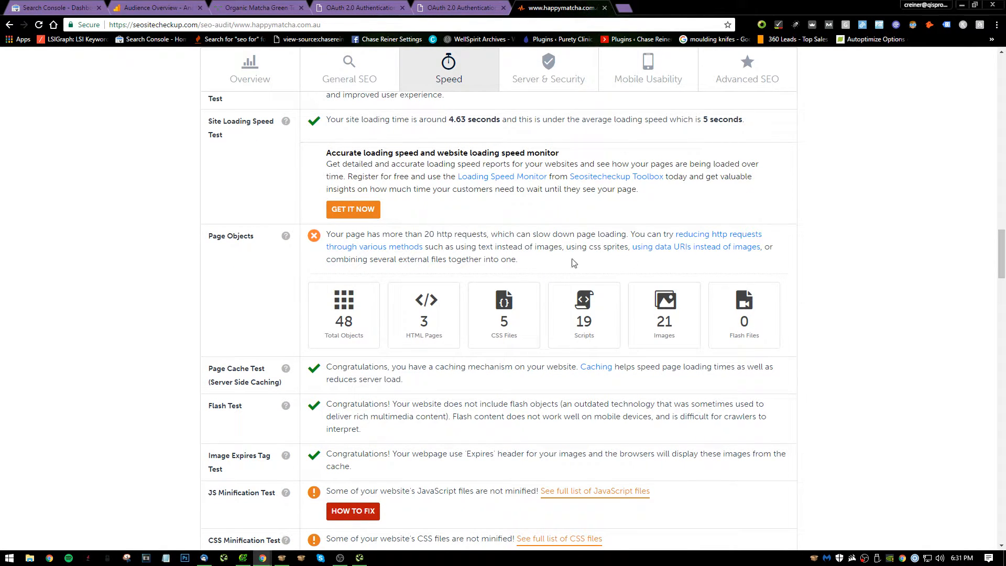
pyautogui.scroll(-2, 575, 263)
pyautogui.scroll(2, 559, 220)
pyautogui.scroll(-4, 450, 246)
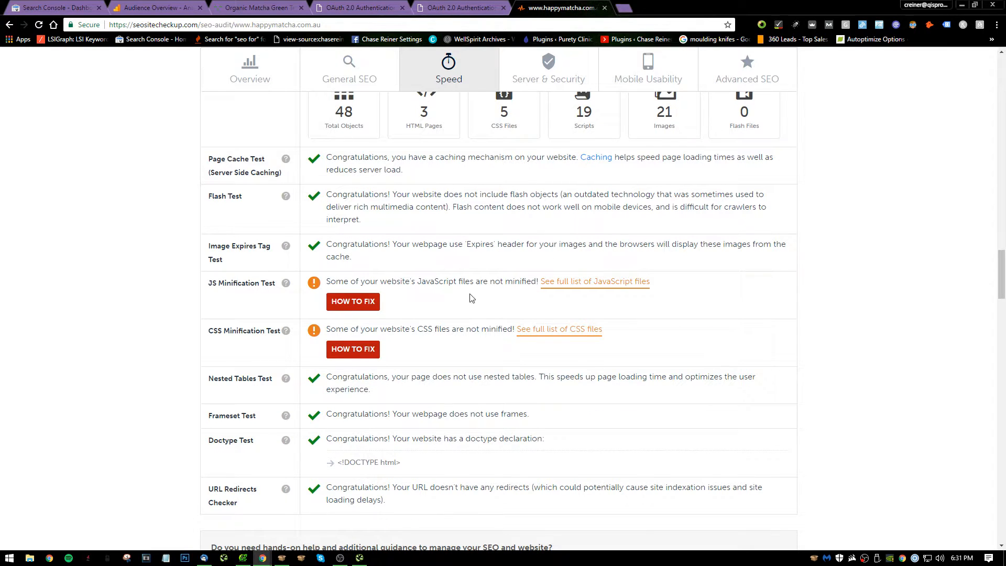
pyautogui.scroll(-5, 472, 298)
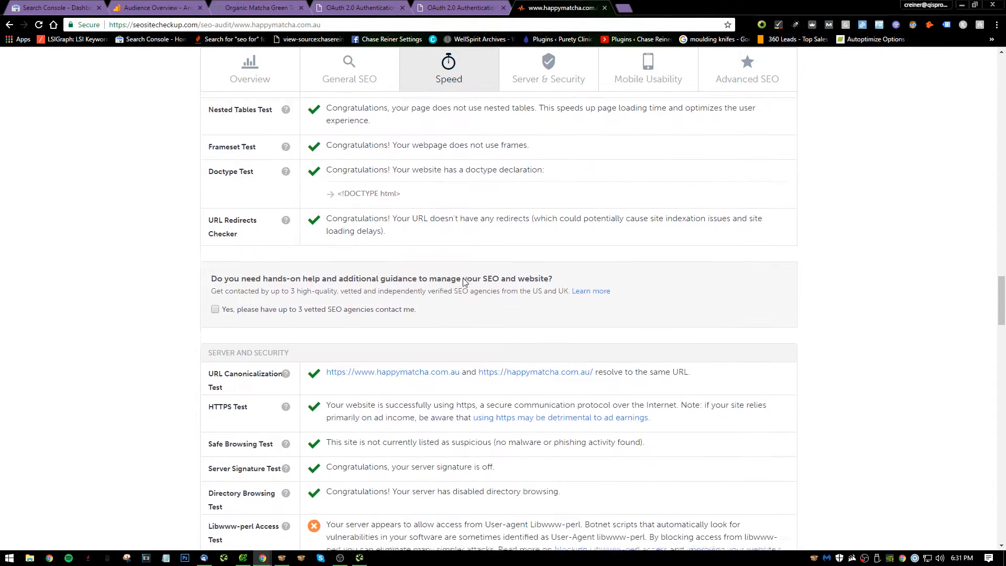
# Review the Server and Security, Mobile Usability and Advanced SEO results, including microdata, canonical, nofollow and SPF checks, and look back at the security tests.
pyautogui.scroll(-8, 464, 282)
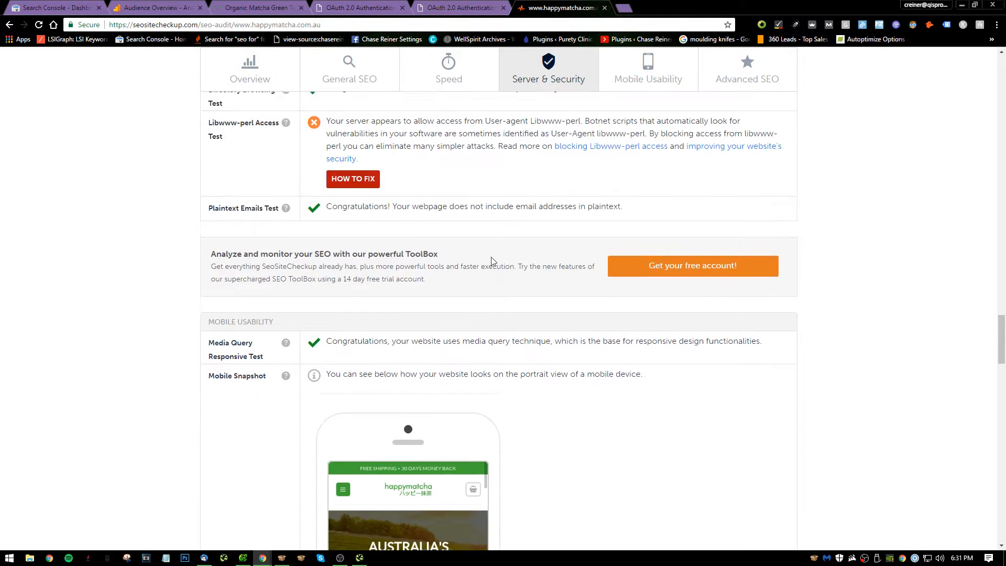
pyautogui.scroll(-4, 492, 262)
pyautogui.scroll(-10, 346, 259)
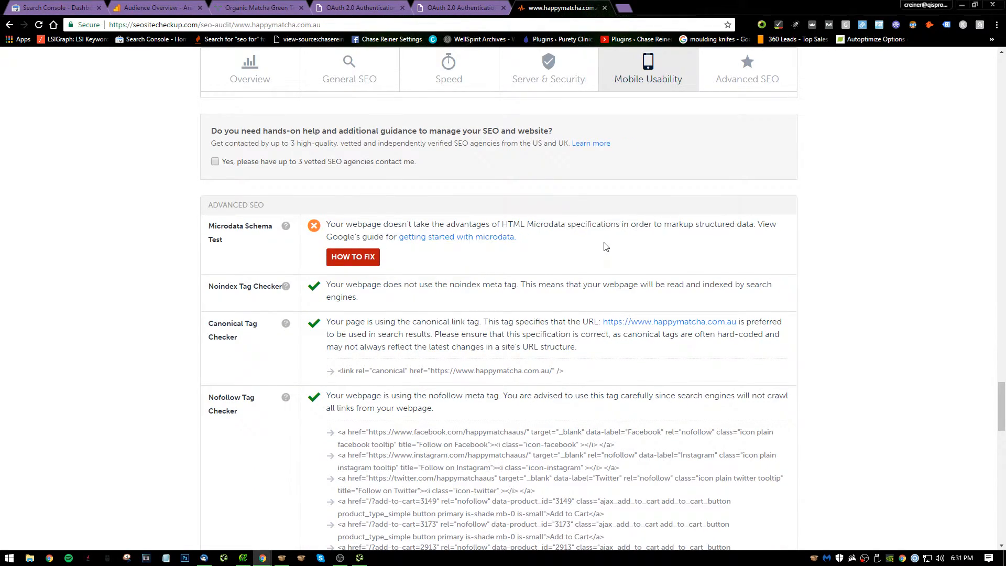
pyautogui.scroll(-1, 469, 240)
pyautogui.scroll(-15, 442, 197)
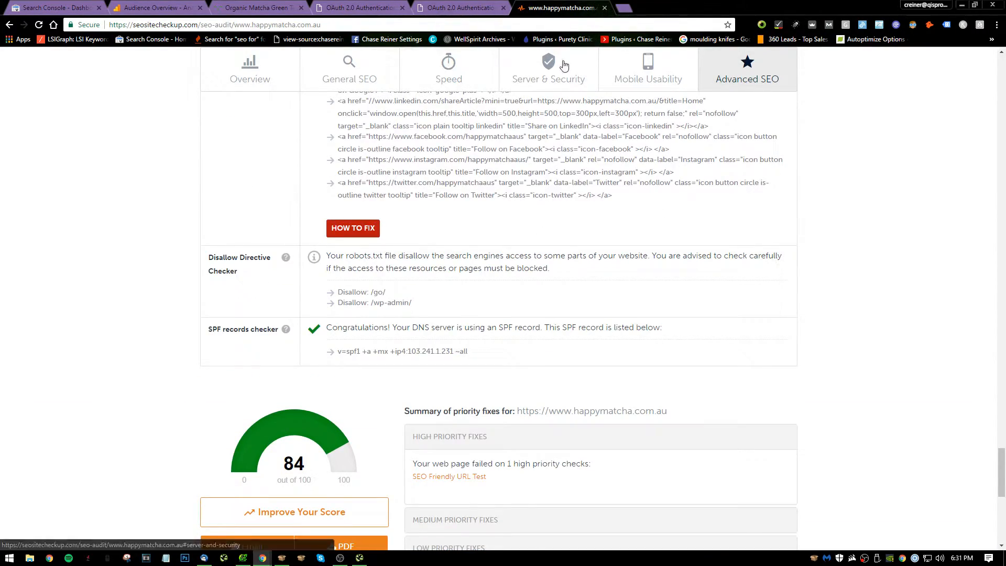
pyautogui.scroll(15, 569, 105)
pyautogui.scroll(17, 571, 109)
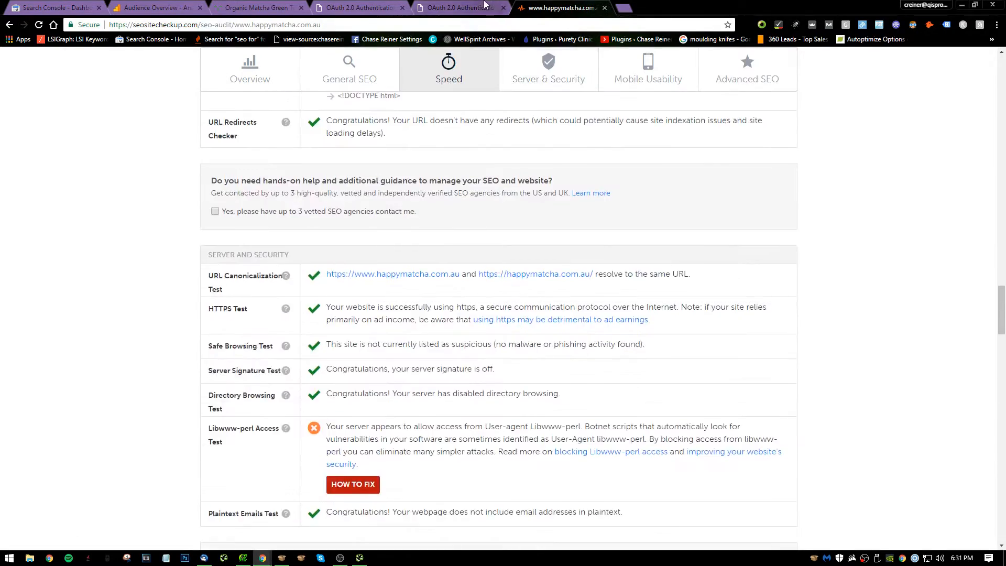
# Close the SEO SiteCheckup report and return to the Happy Matcha homepage.
pyautogui.click(485, 5)
pyautogui.click(588, 5)
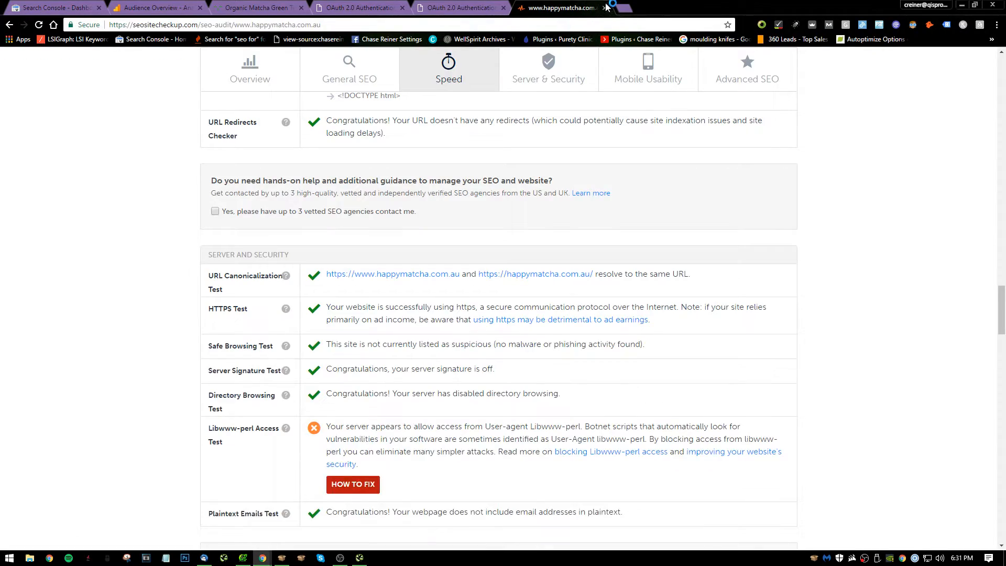
pyautogui.click(368, 3)
pyautogui.click(605, 14)
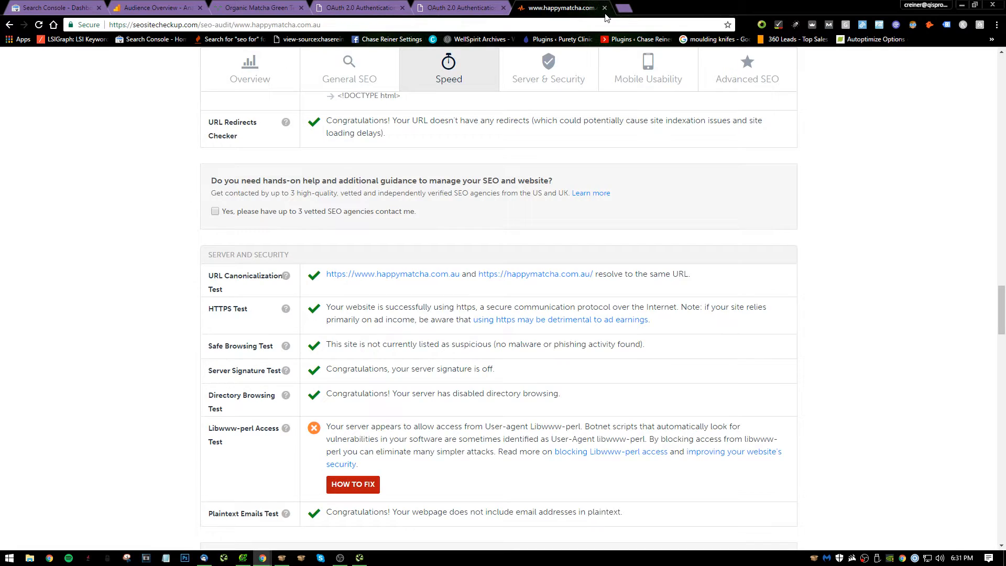
pyautogui.click(605, 8)
pyautogui.click(257, 8)
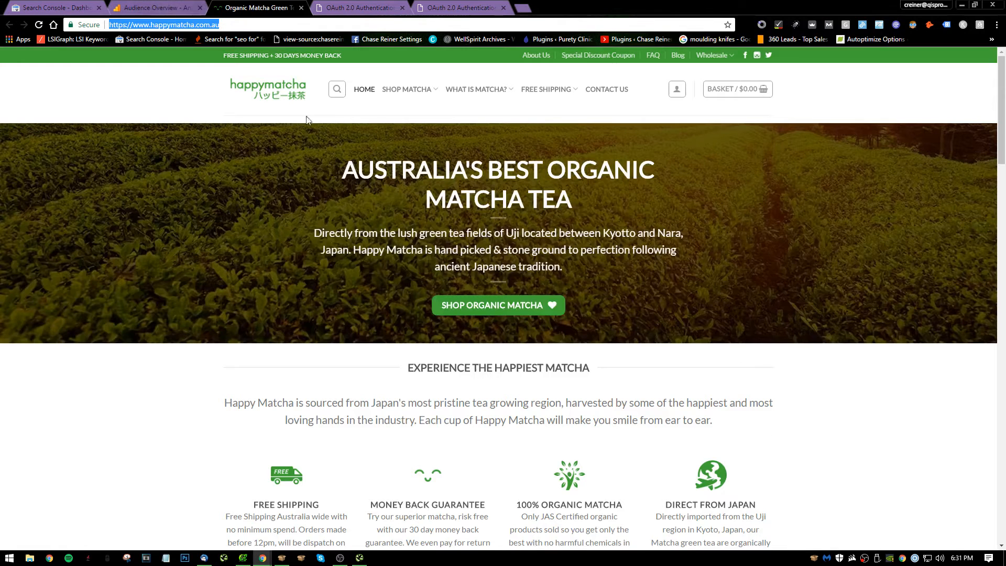
# Open the MozBar page analysis for the homepage and review its on-page elements, link metrics and markup.
pyautogui.rightClick(207, 114)
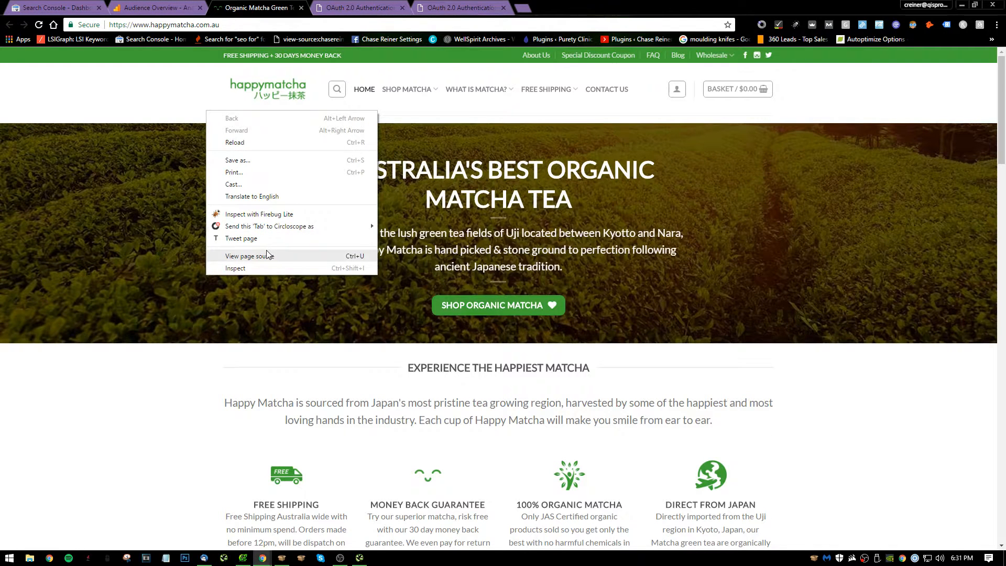
pyautogui.click(161, 108)
pyautogui.click(829, 24)
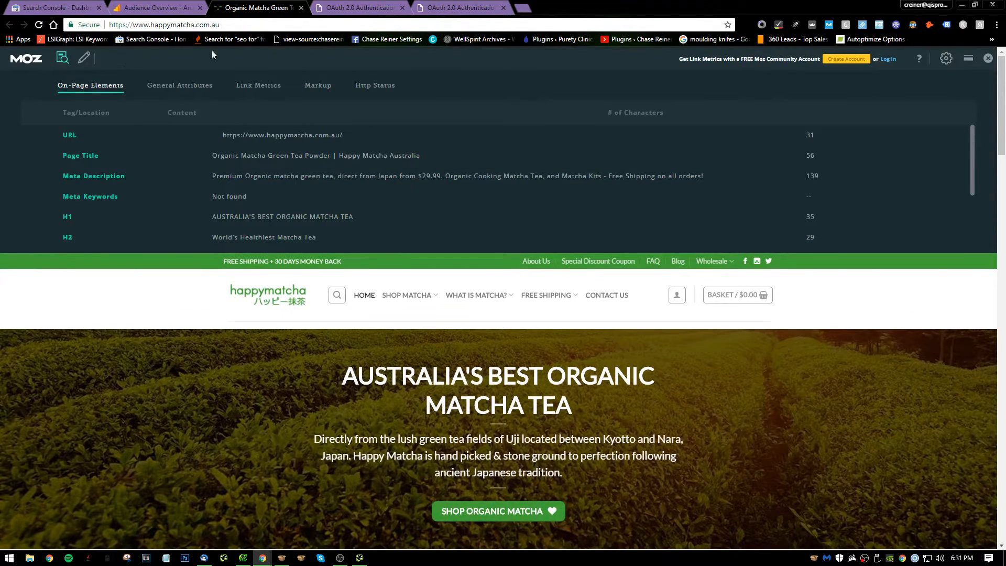
pyautogui.scroll(-1, 304, 225)
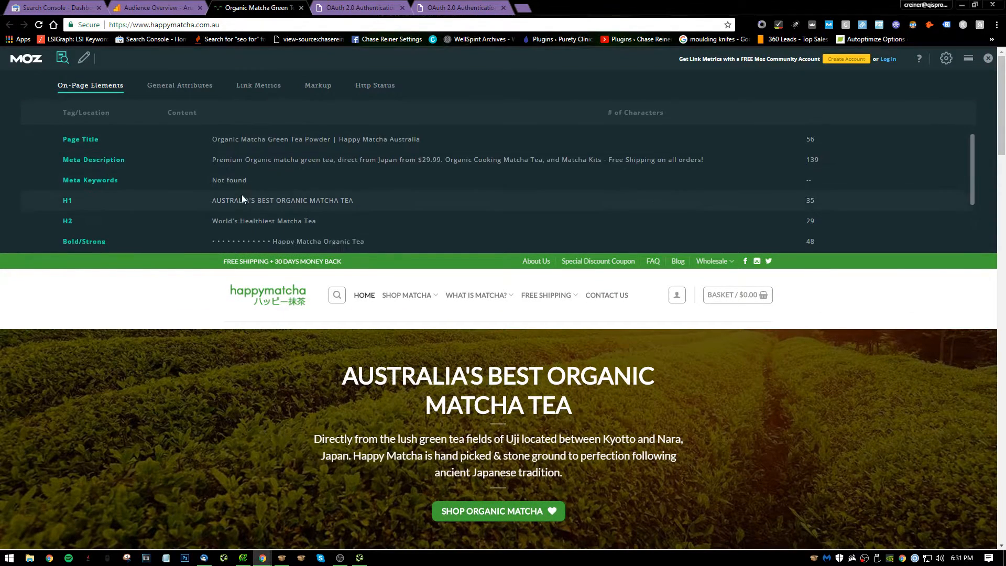
pyautogui.click(258, 89)
pyautogui.click(318, 85)
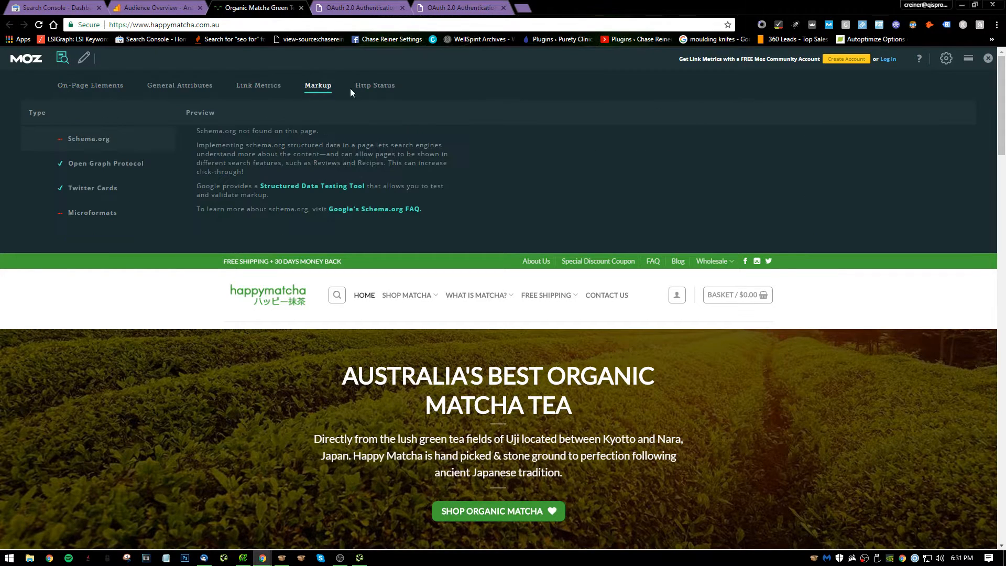
# Open the homepage in Google's Structured Data Testing Tool, hide MozBar there, and reopen the homepage's MozBar markup analysis.
pyautogui.click(339, 187)
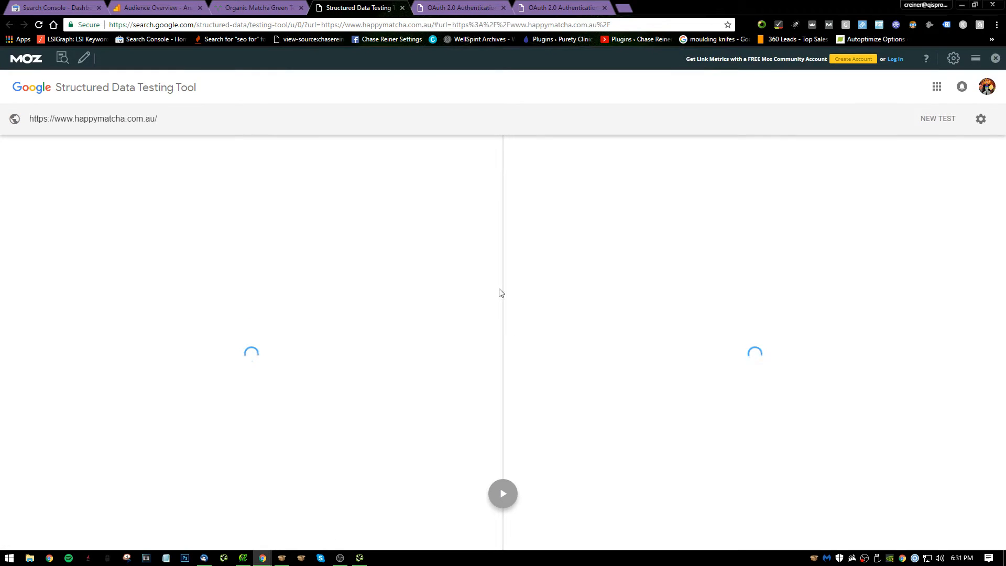
pyautogui.click(995, 58)
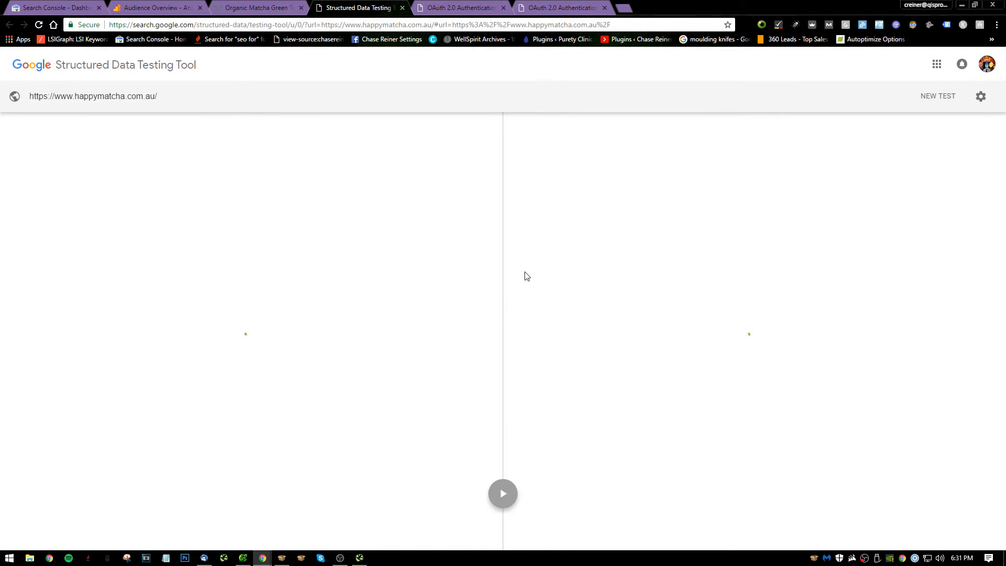
pyautogui.click(257, 7)
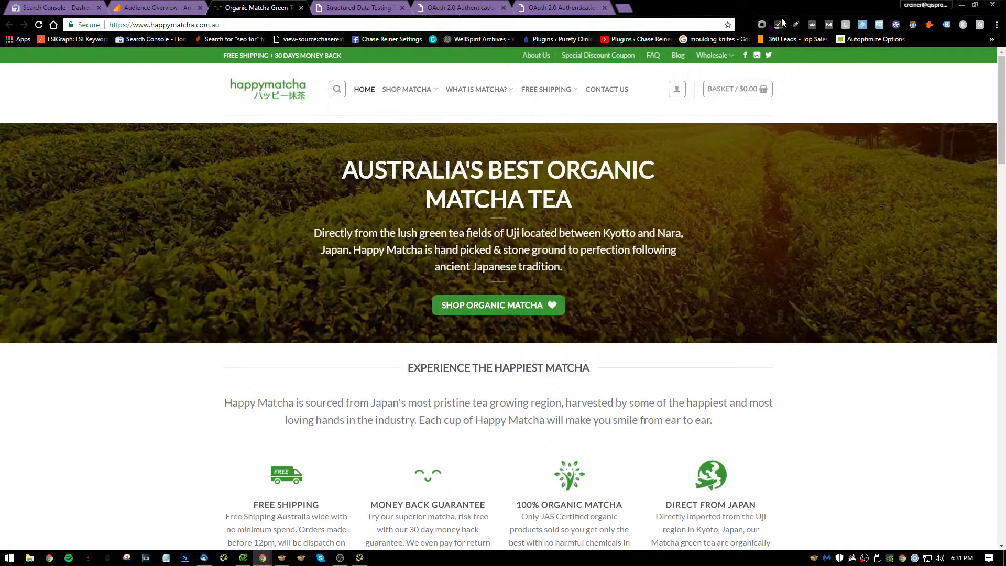
pyautogui.click(828, 25)
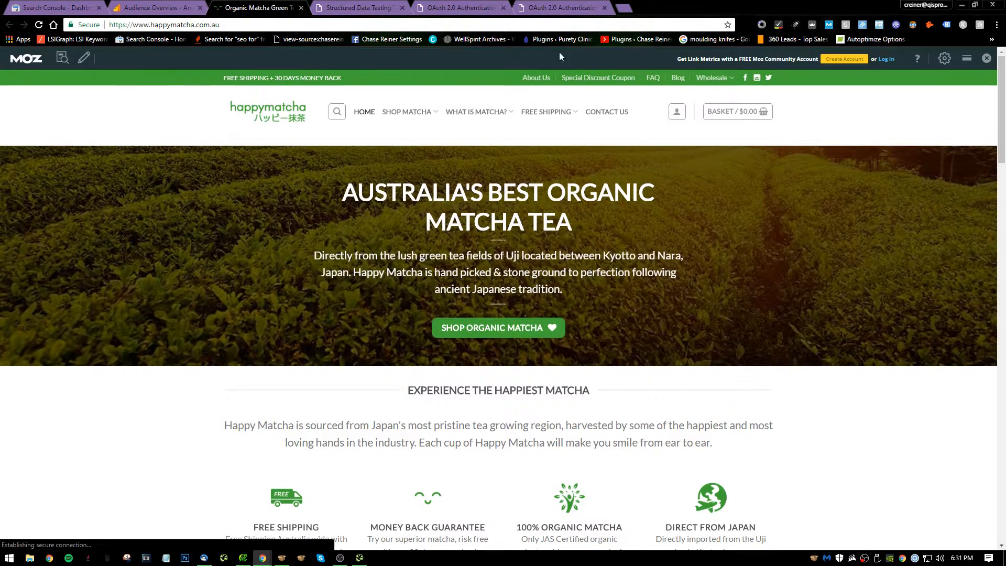
pyautogui.click(63, 57)
pyautogui.click(318, 86)
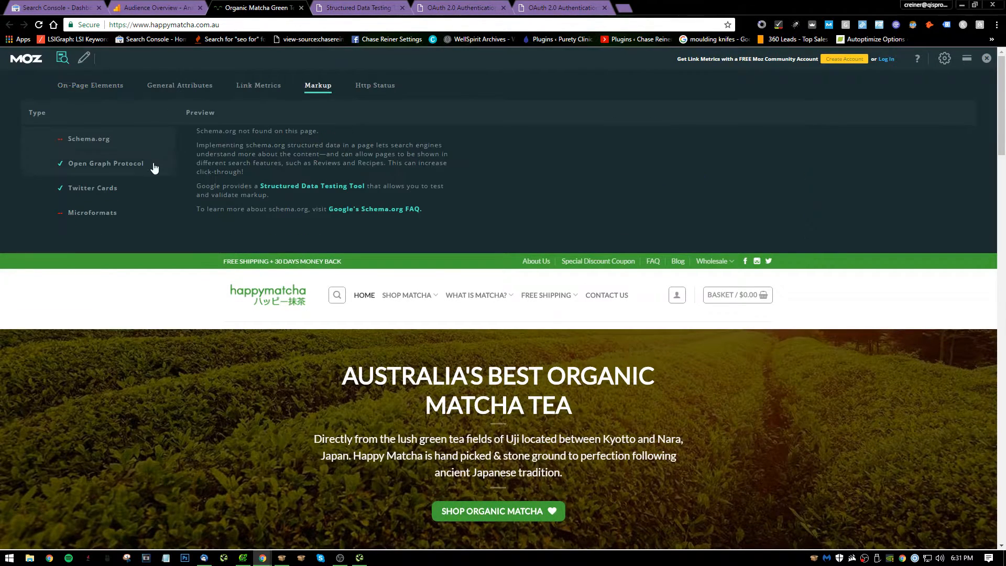
# Copy the homepage URL, find the Facebook Sharing Debugger by searching for "facebook debugger", open it, and close the search results.
pyautogui.click(223, 26)
pyautogui.hotkey('ctrl', 'c')
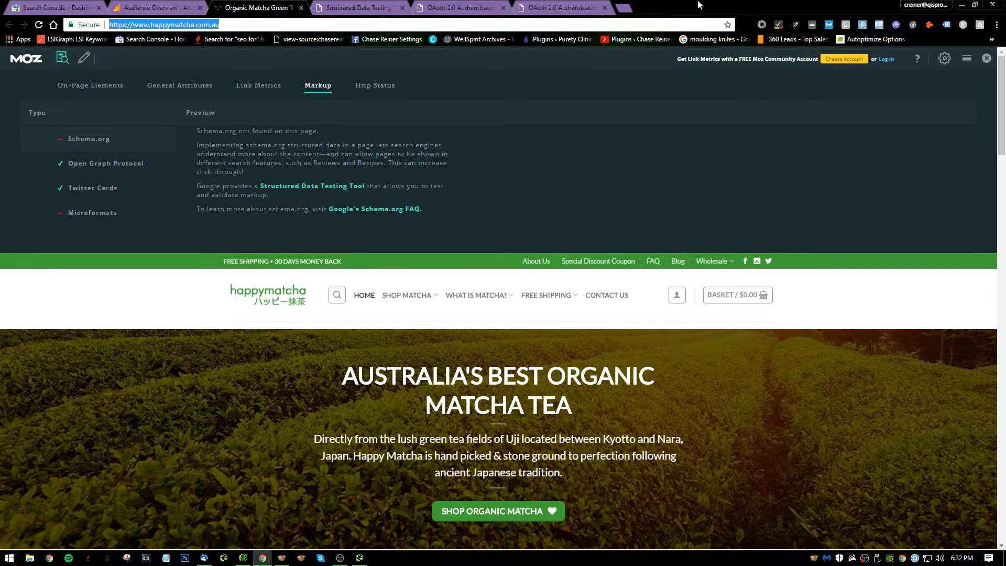
pyautogui.click(624, 7)
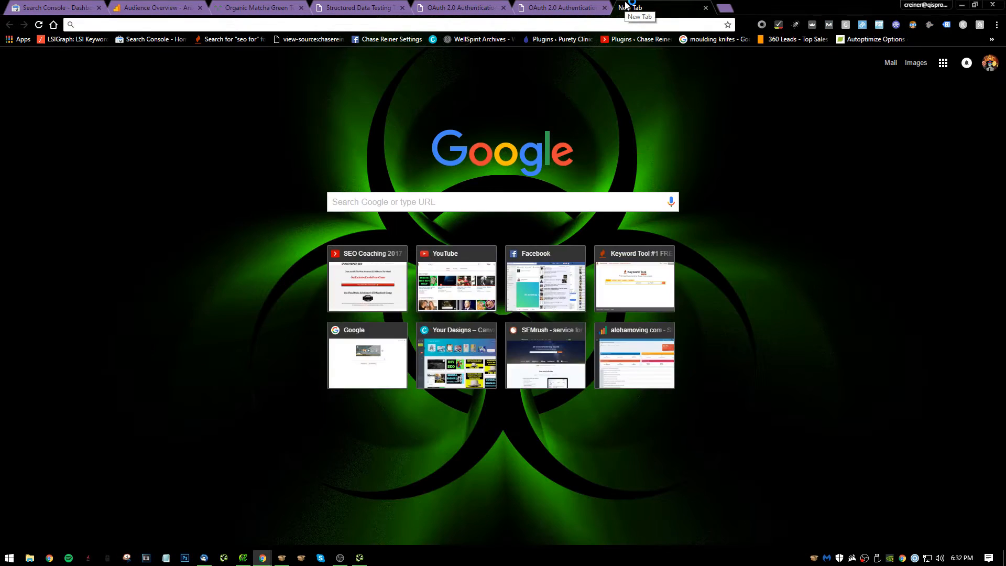
pyautogui.write('facebooi')
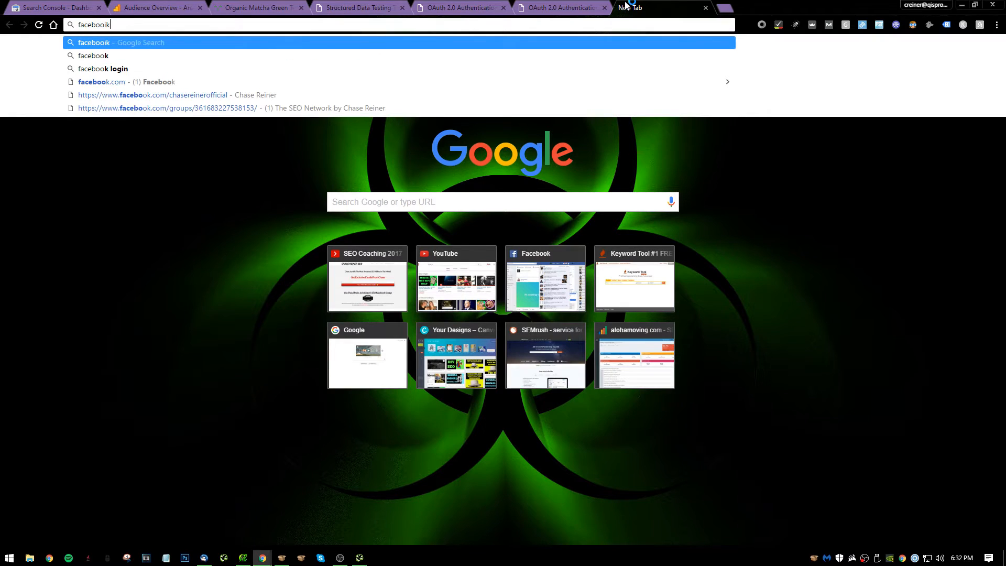
pyautogui.press('BackSpace')
pyautogui.write('k debugger')
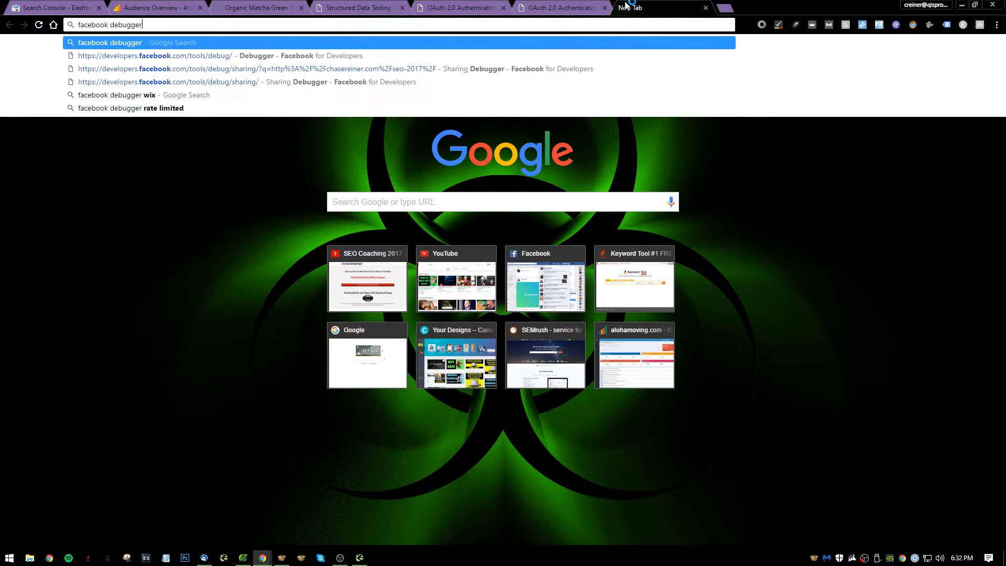
pyautogui.press('Return')
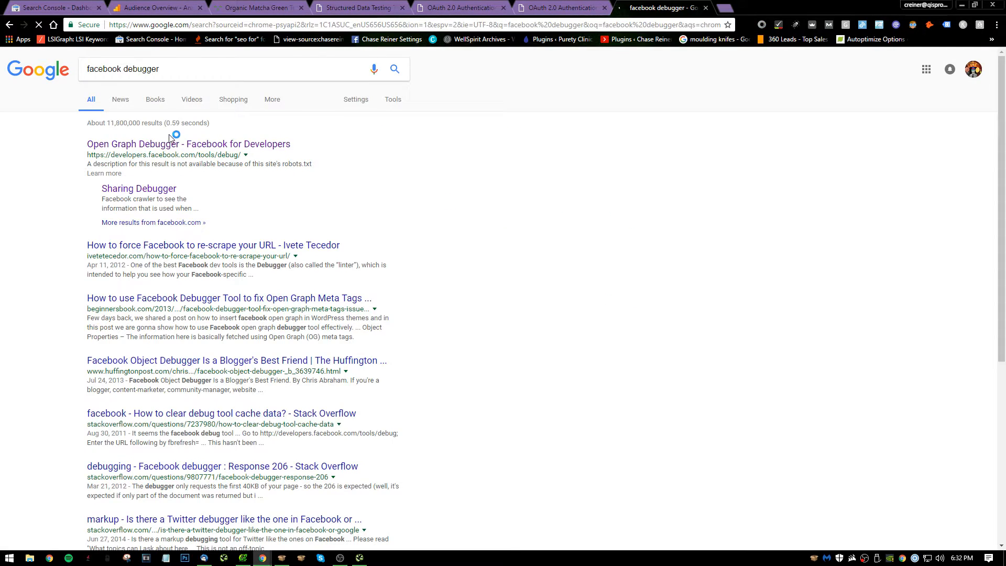
pyautogui.click(181, 167)
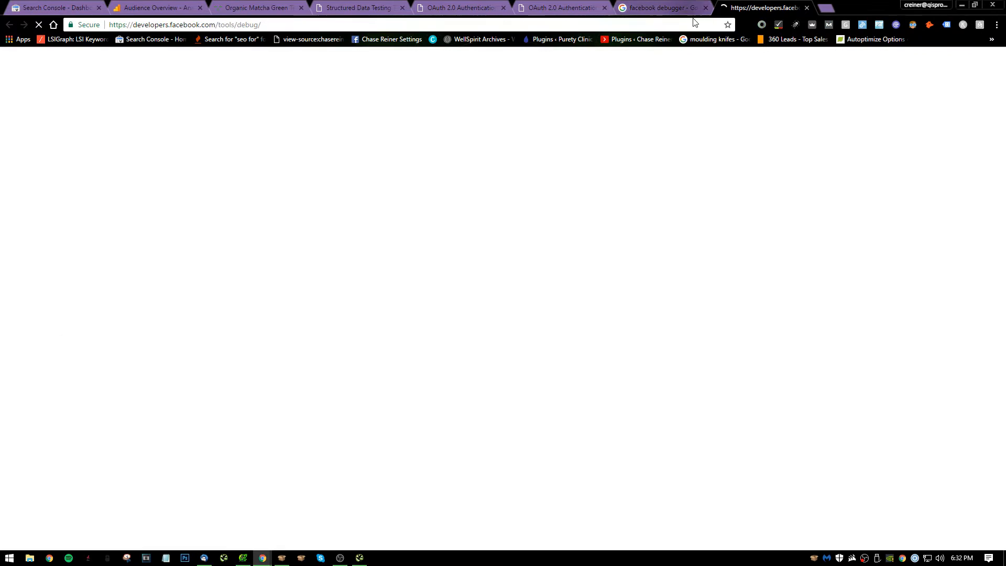
pyautogui.click(706, 8)
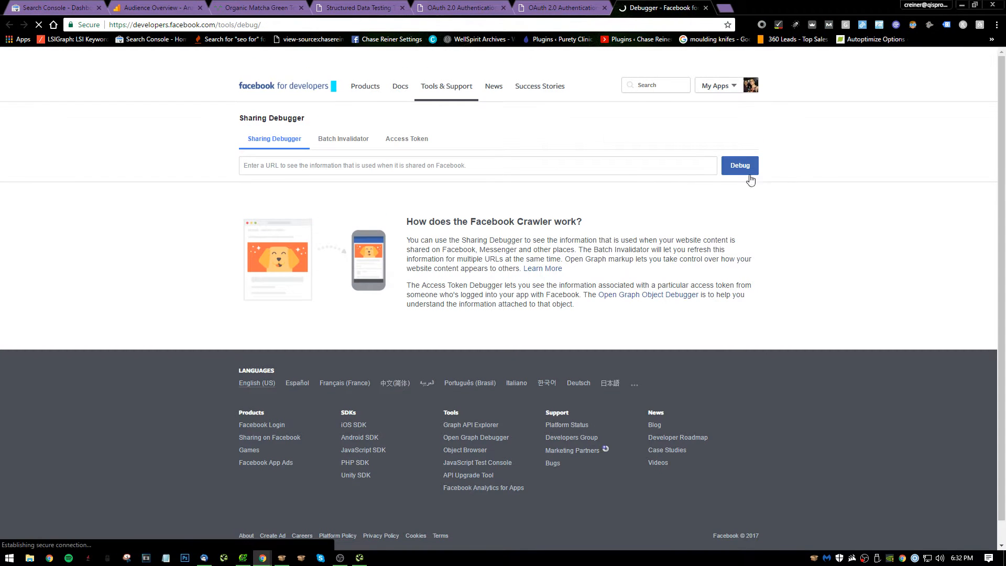
pyautogui.click(614, 164)
pyautogui.hotkey('ctrl', 'v')
pyautogui.click(739, 165)
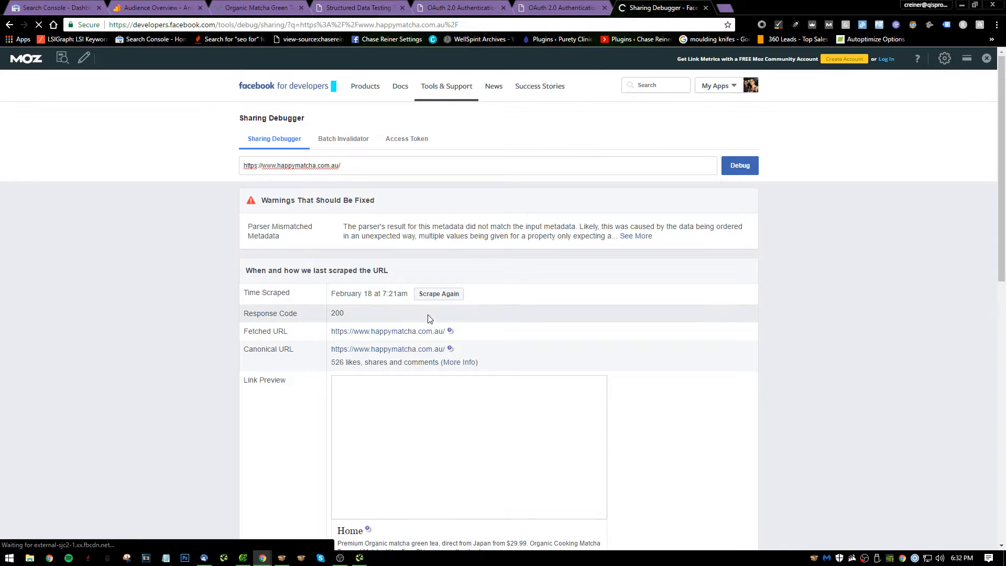
pyautogui.click(439, 294)
pyautogui.scroll(-2, 647, 377)
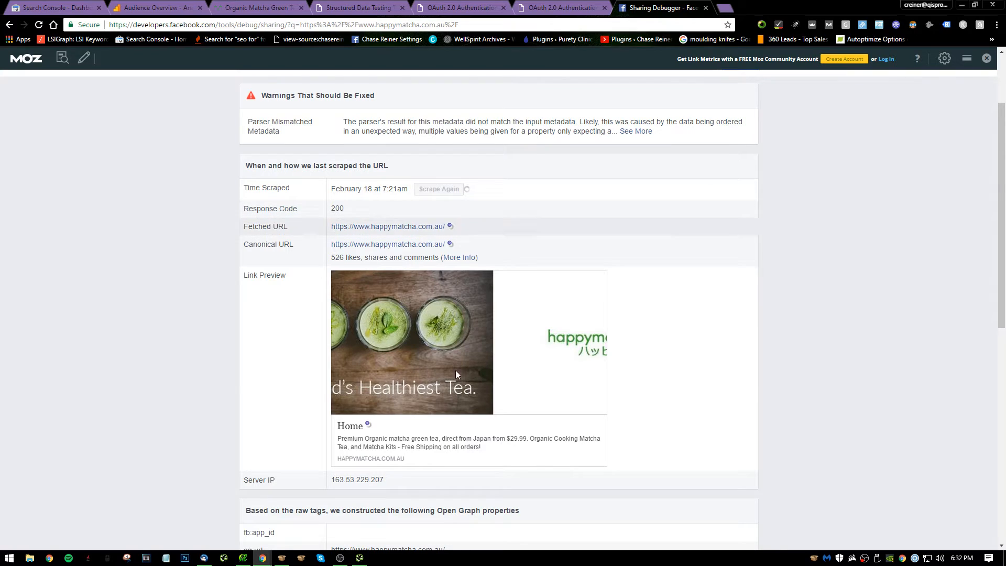
# Leave the Xenu report prompt unanswered and open a blank Notepad document for the audit notes.
pyautogui.hotkey('alt', 'Tab')
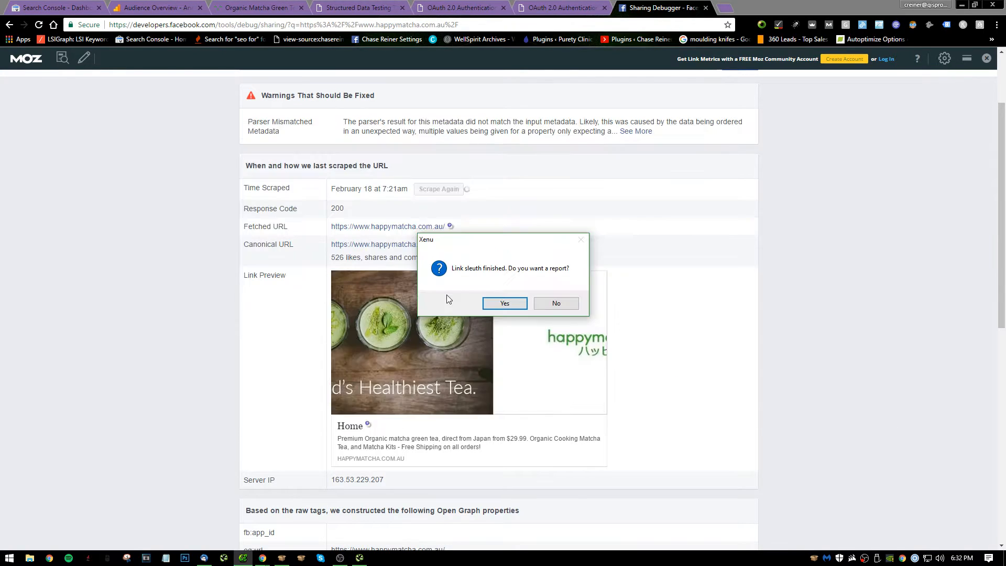
pyautogui.hotkey('alt', 'Tab')
pyautogui.hotkey('alt', 'Tab')
pyautogui.hotkey('alt', 'Tab')
pyautogui.hotkey('alt', 'Tab')
pyautogui.hotkey('alt', 'Tab')
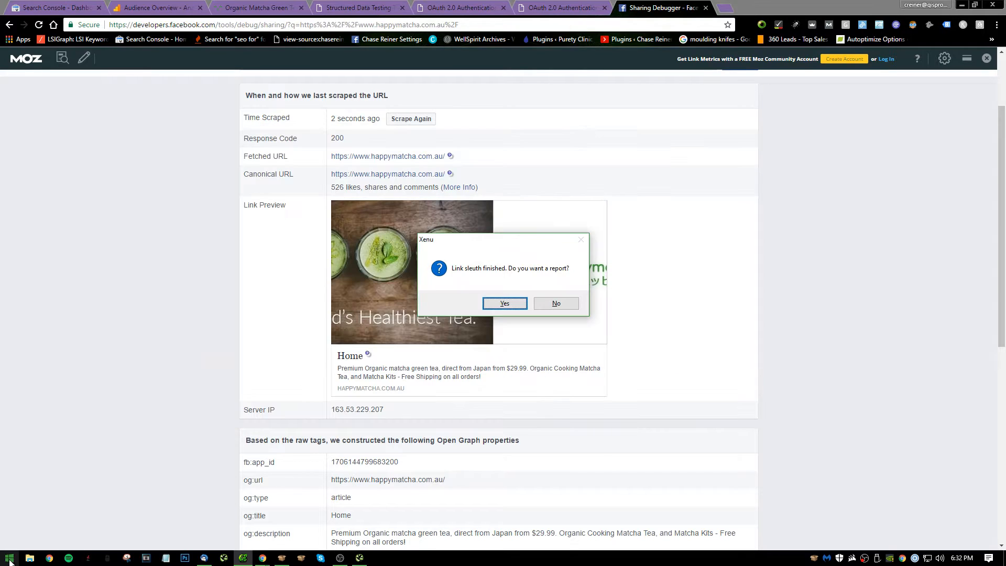
pyautogui.click(8, 559)
pyautogui.write('note')
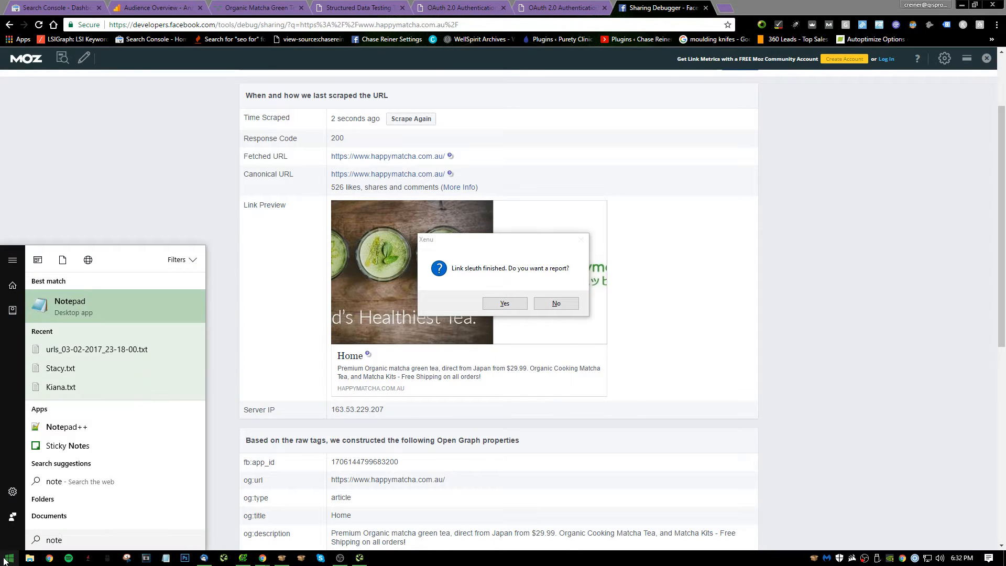
pyautogui.press('Return')
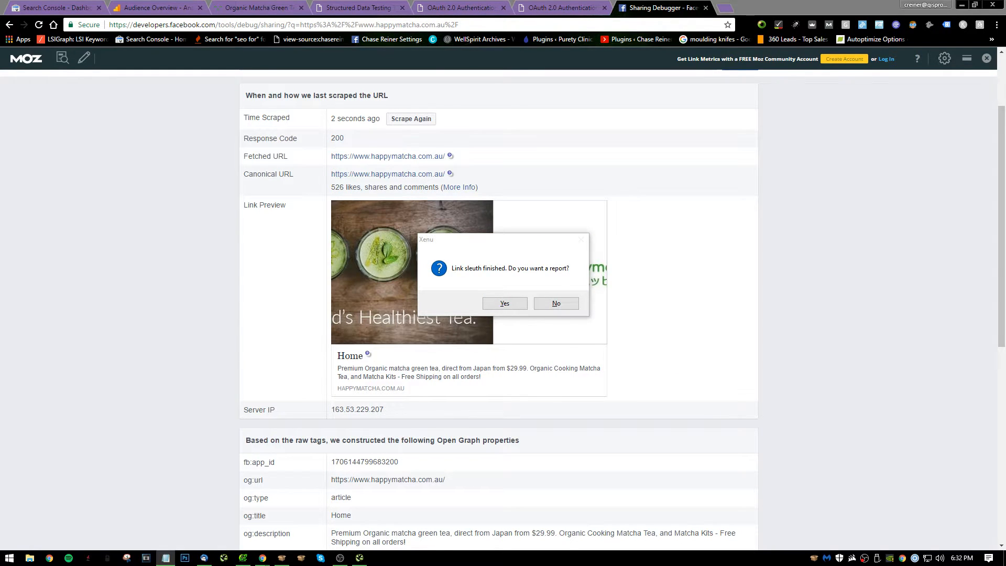
# Write the note "1. Optimize OG data for main pages with SSO pro (or whatever you'd like to use)" and begin item 2.
pyautogui.write('1.')
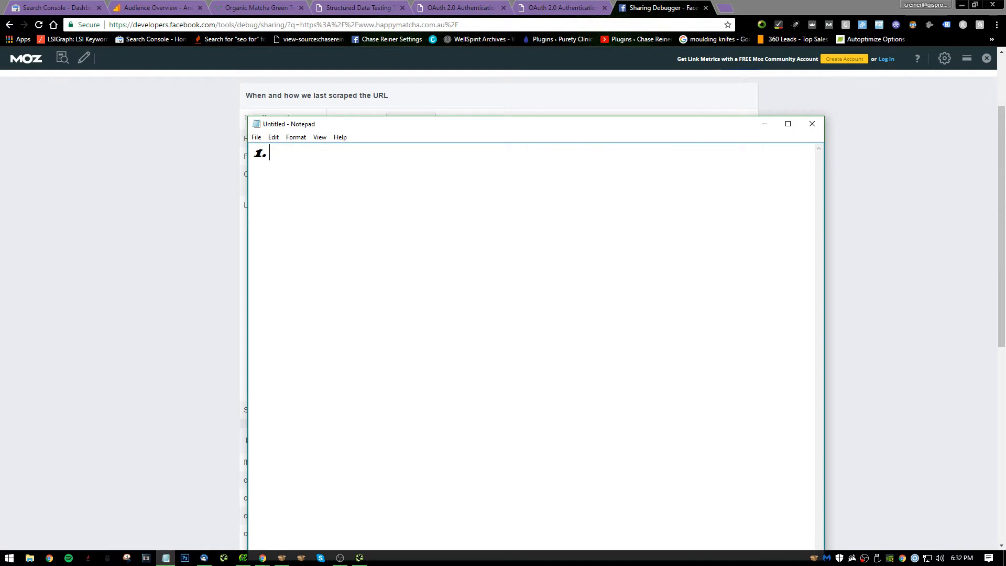
pyautogui.write(' Optimize OG ')
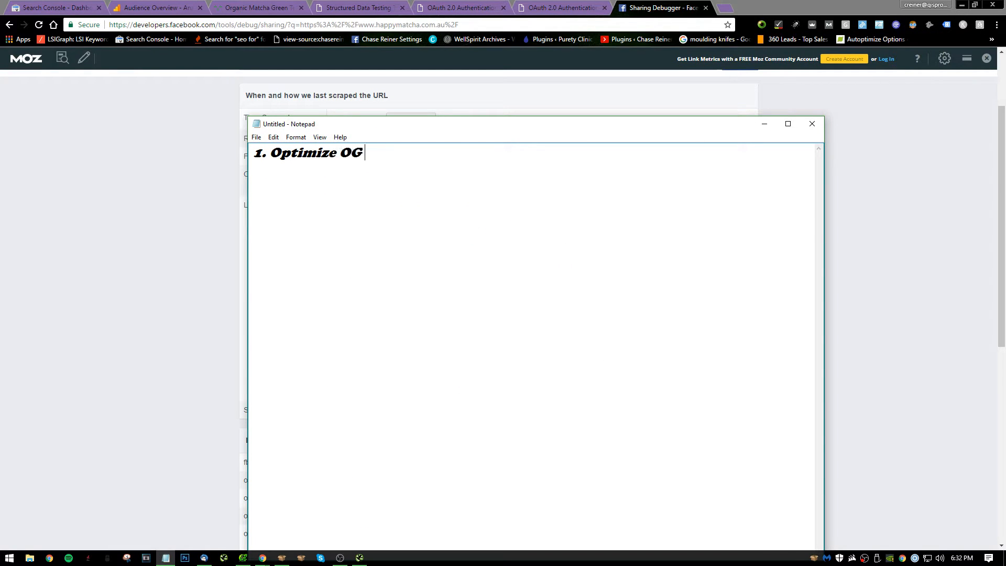
pyautogui.write('data for main apge')
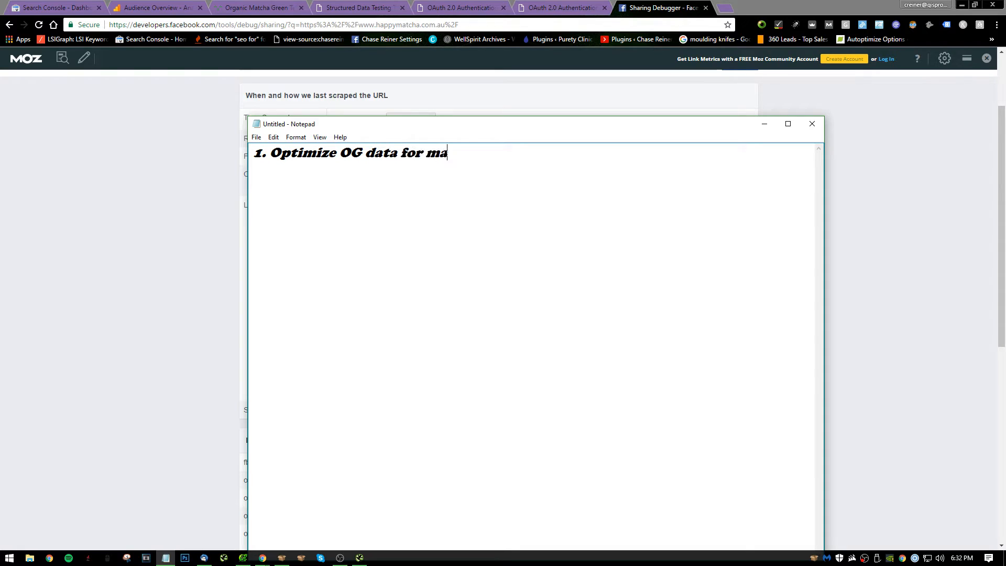
pyautogui.press('BackSpace')
pyautogui.press('BackSpace')
pyautogui.press('BackSpace')
pyautogui.write('ges with SSO pr')
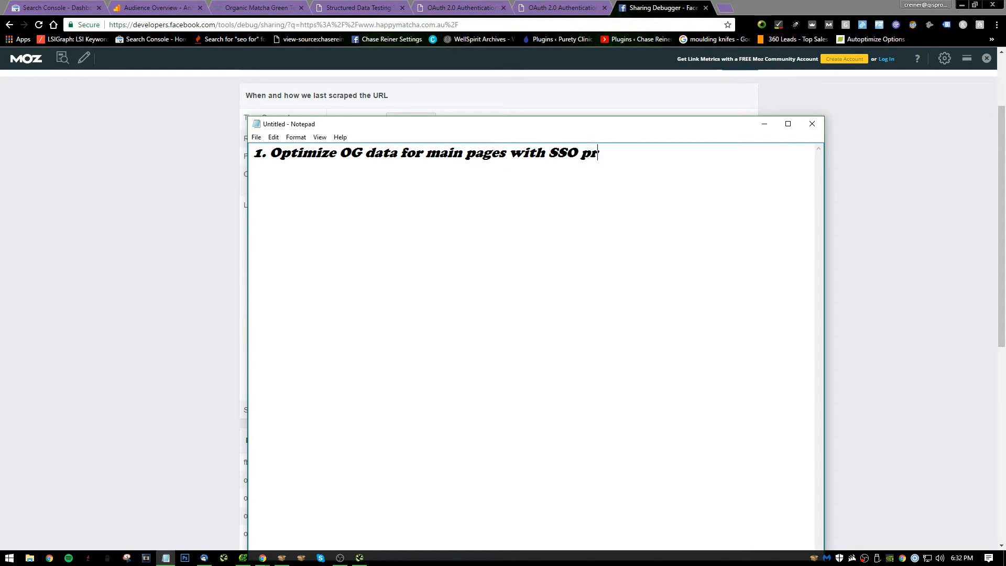
pyautogui.write("o (or whatever you'd like to use")
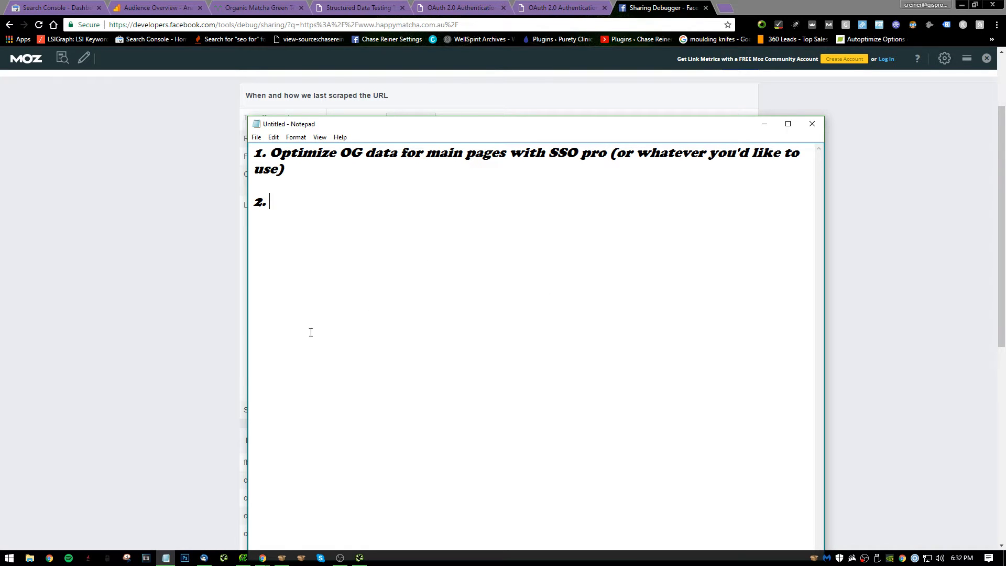
# Return to the Sharing Debugger and review the Open Graph properties and URLs listed for the homepage.
pyautogui.click(189, 247)
pyautogui.scroll(-8, 331, 298)
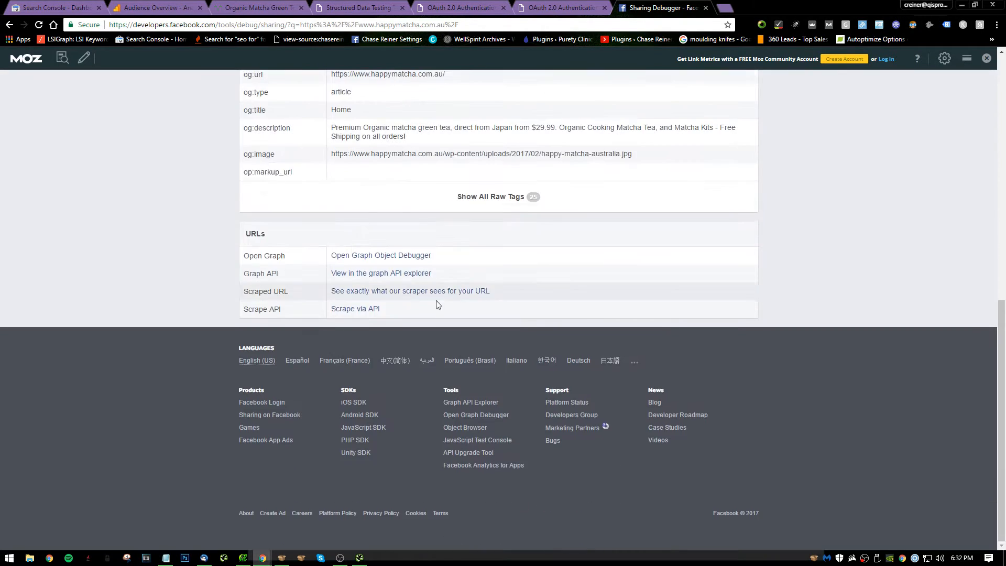
# Close the two leftover OAuth 2.0 Authentication pages and return to the Structured Data Testing Tool.
pyautogui.scroll(9, 576, 313)
pyautogui.scroll(2, 638, 317)
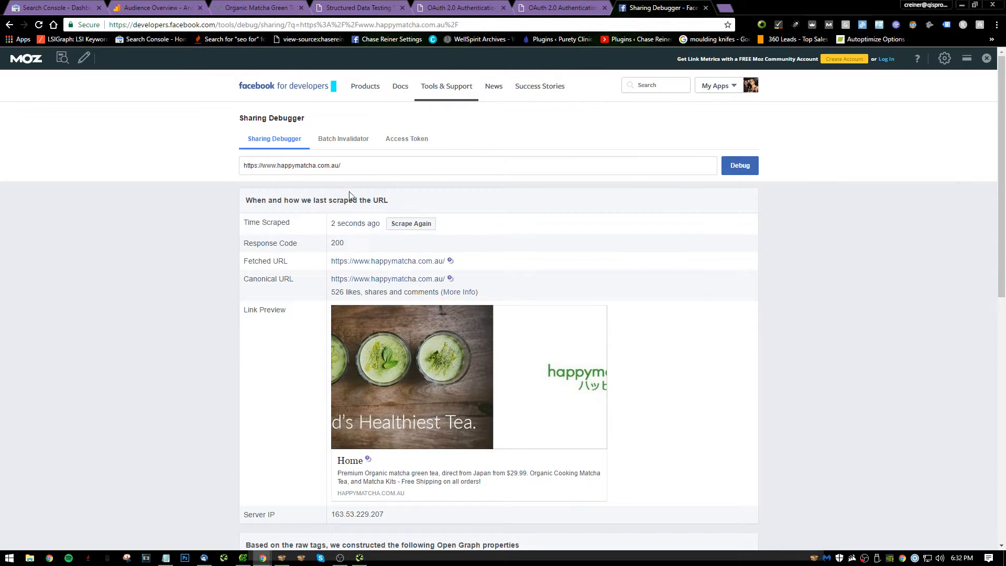
pyautogui.click(580, 5)
pyautogui.click(646, 6)
pyautogui.click(569, 6)
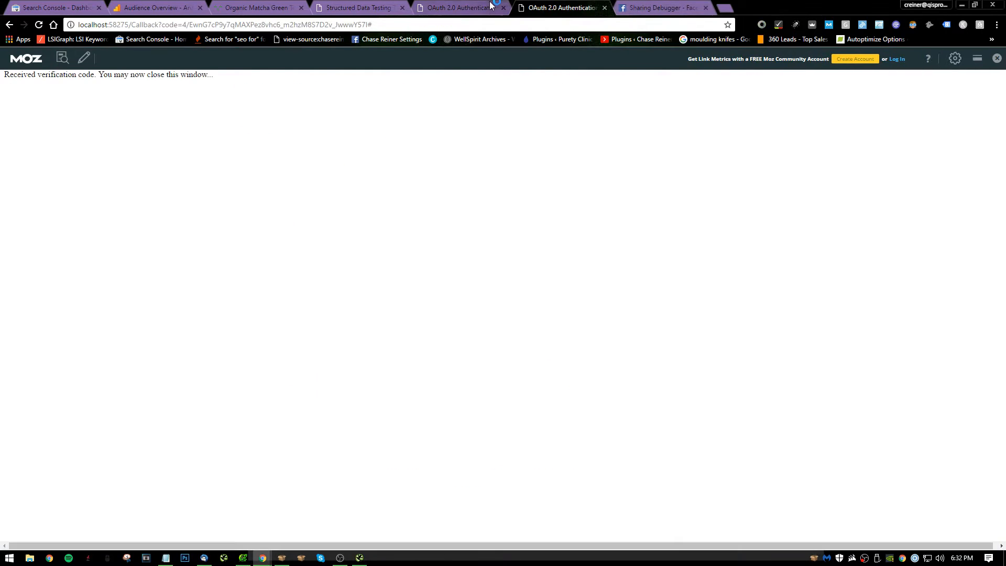
pyautogui.click(488, 6)
pyautogui.click(503, 7)
pyautogui.click(503, 8)
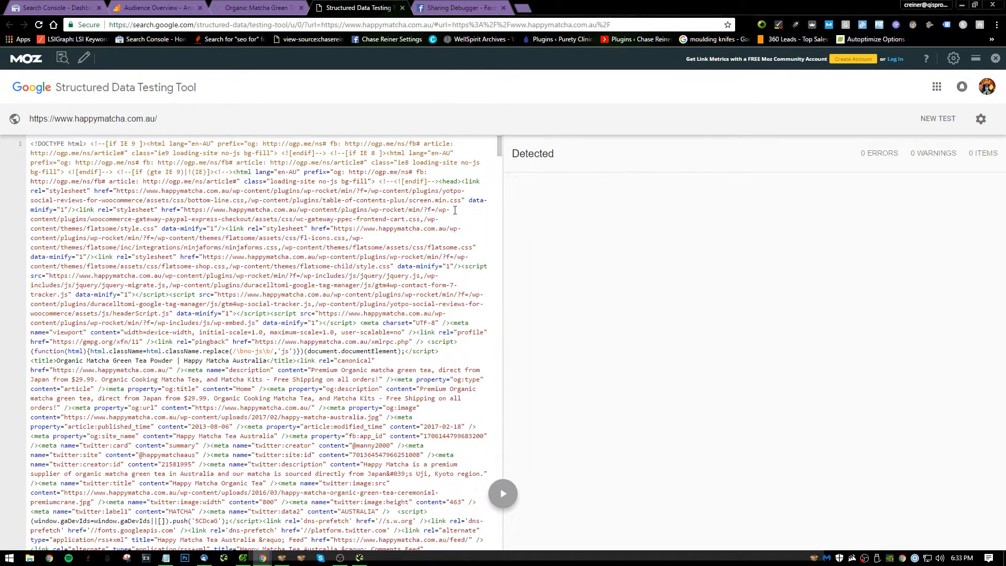
# Complete item 2 in the Notepad audit notes as "Schema markup (for home page we want orginization, website, and bread crumbs).".
pyautogui.hotkey('alt', 'Tab')
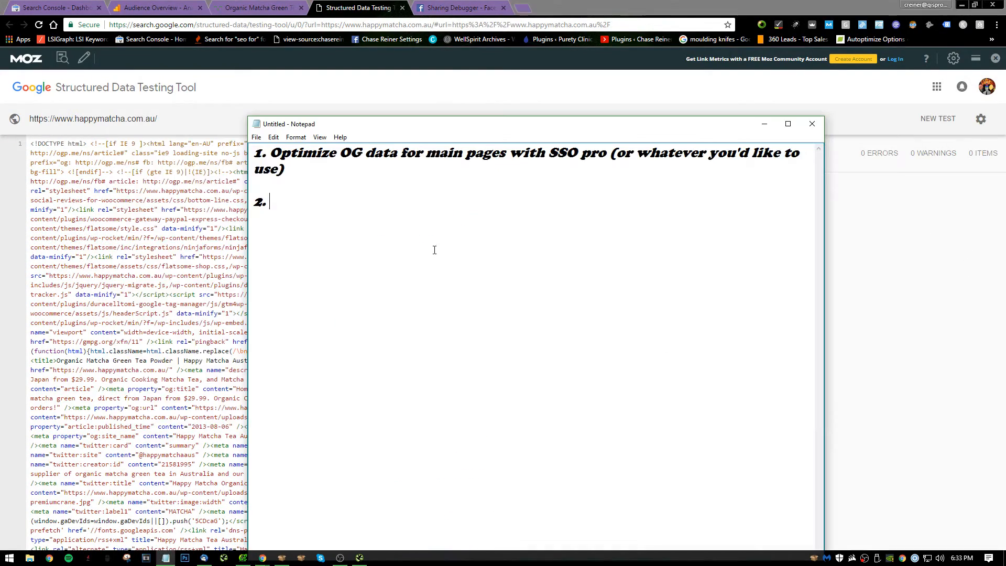
pyautogui.write('Schema markup')
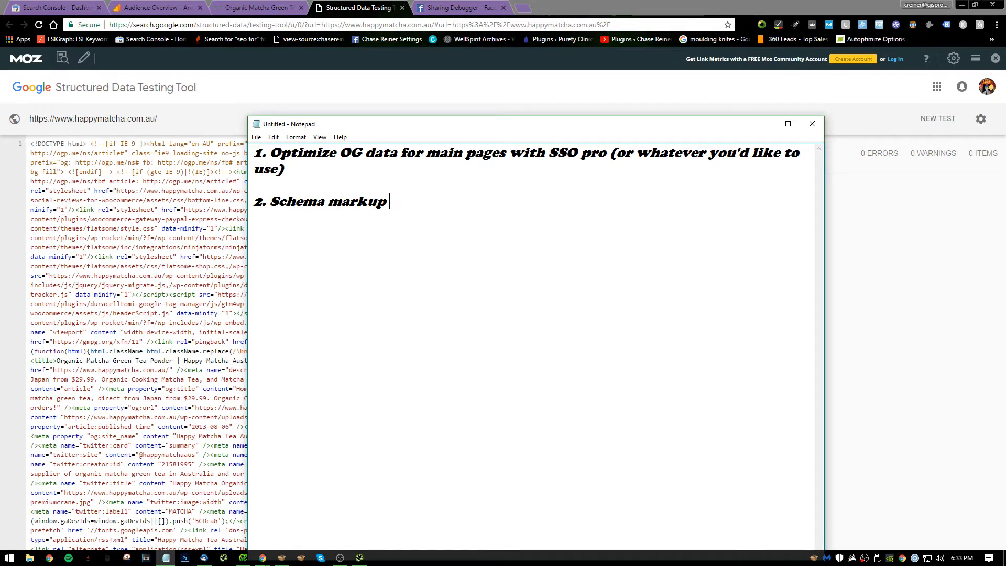
pyautogui.write(' (for home page we ')
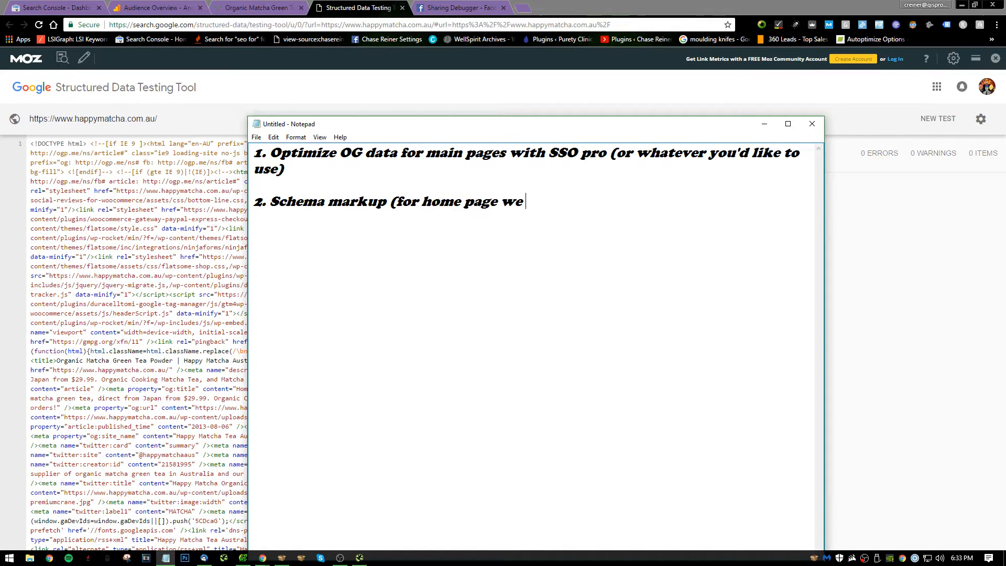
pyautogui.write('want orgin')
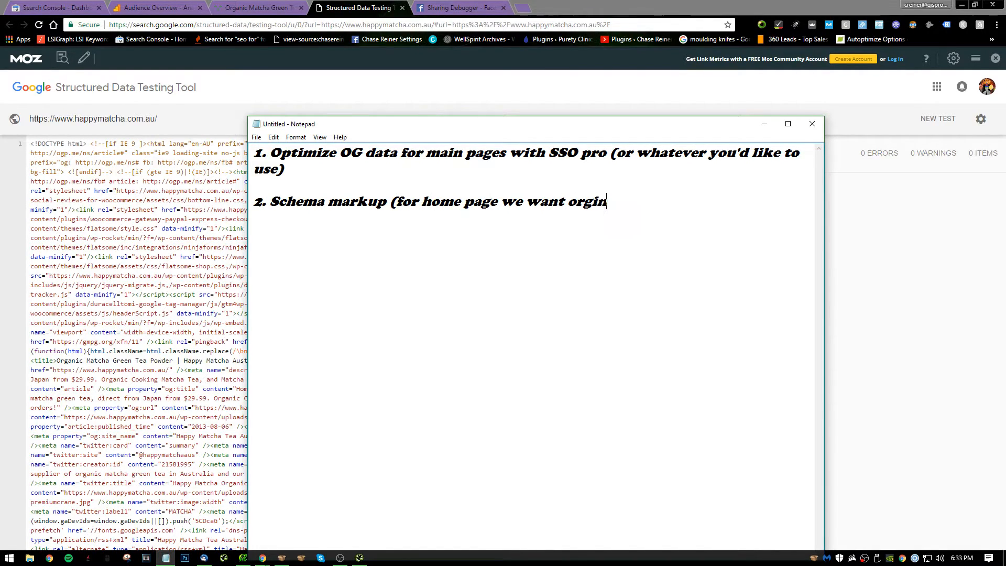
pyautogui.write('ization, web')
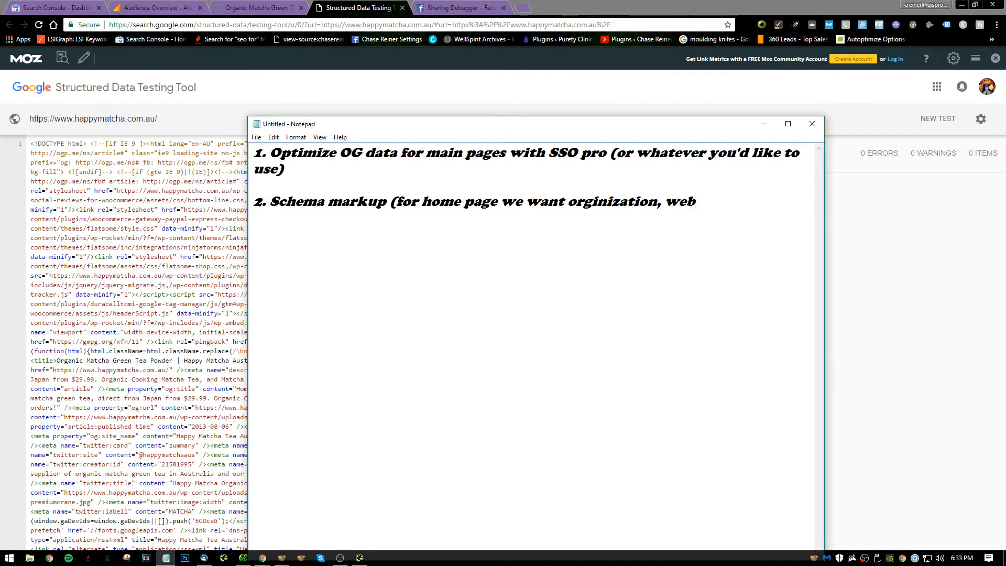
pyautogui.write('site, brea')
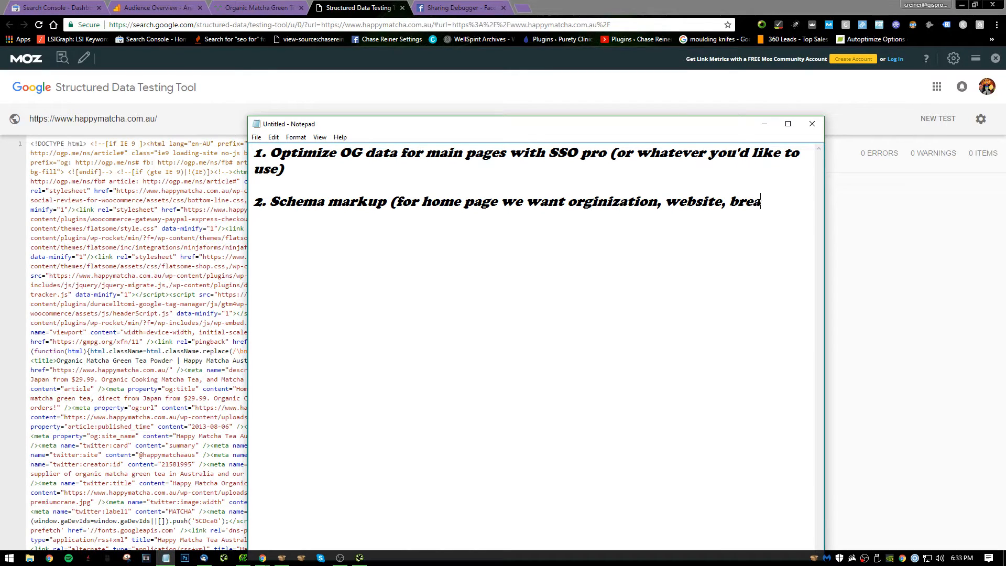
pyautogui.write('d crumbs,')
pyautogui.press('BackSpace')
pyautogui.press('BackSpace')
pyautogui.press('BackSpace')
pyautogui.press('BackSpace')
pyautogui.press('BackSpace')
pyautogui.press('BackSpace')
pyautogui.press('BackSpace')
pyautogui.press('BackSpace')
pyautogui.press('BackSpace')
pyautogui.press('BackSpace')
pyautogui.press('BackSpace')
pyautogui.press('BackSpace')
pyautogui.write('and breadcrum')
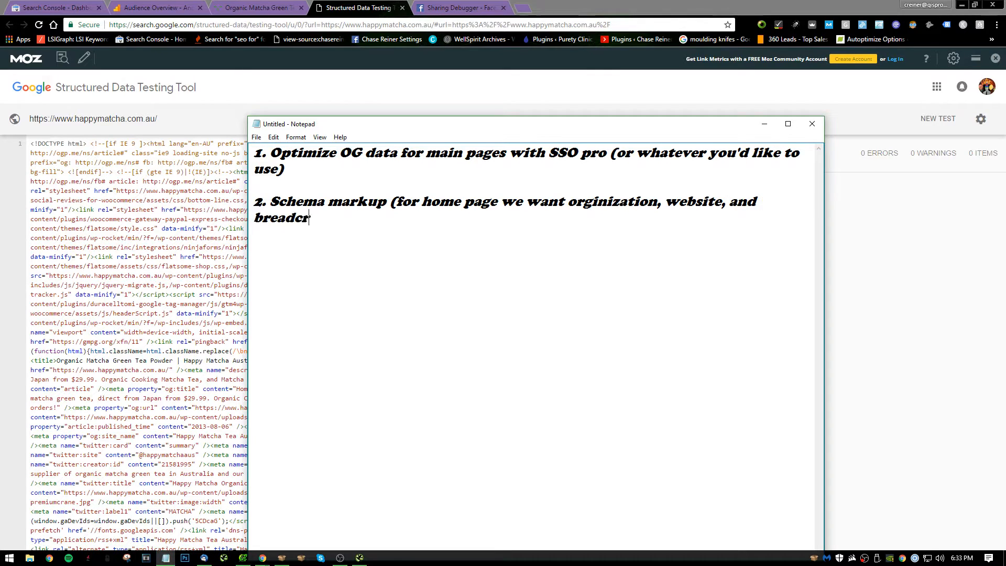
pyautogui.press('BackSpace')
pyautogui.press('BackSpace')
pyautogui.press('BackSpace')
pyautogui.press('BackSpace')
pyautogui.write('crumbs.')
pyautogui.write('.')
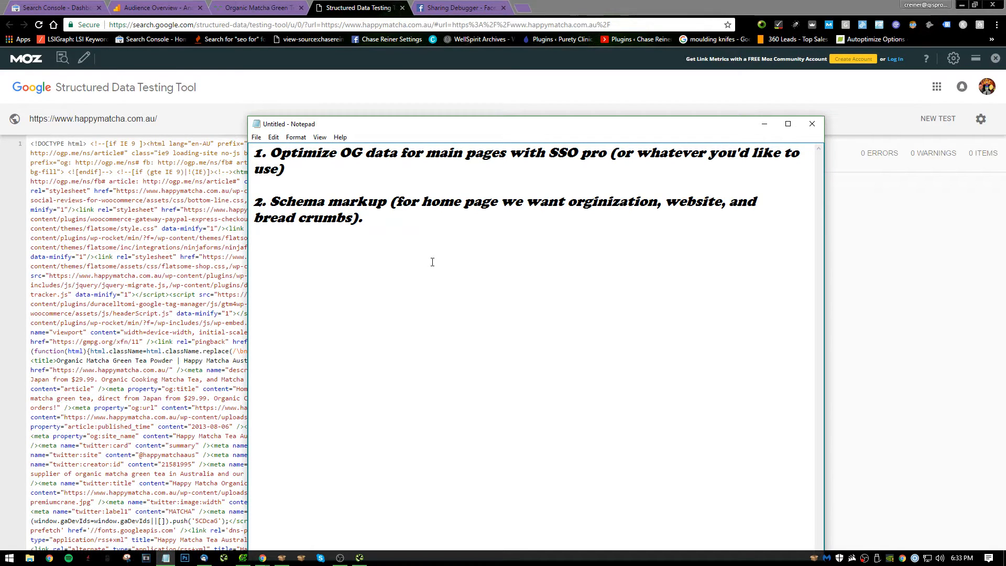
# Return to the happymatcha homepage and view its HTTP status in MozBar's page analysis.
pyautogui.click(440, 6)
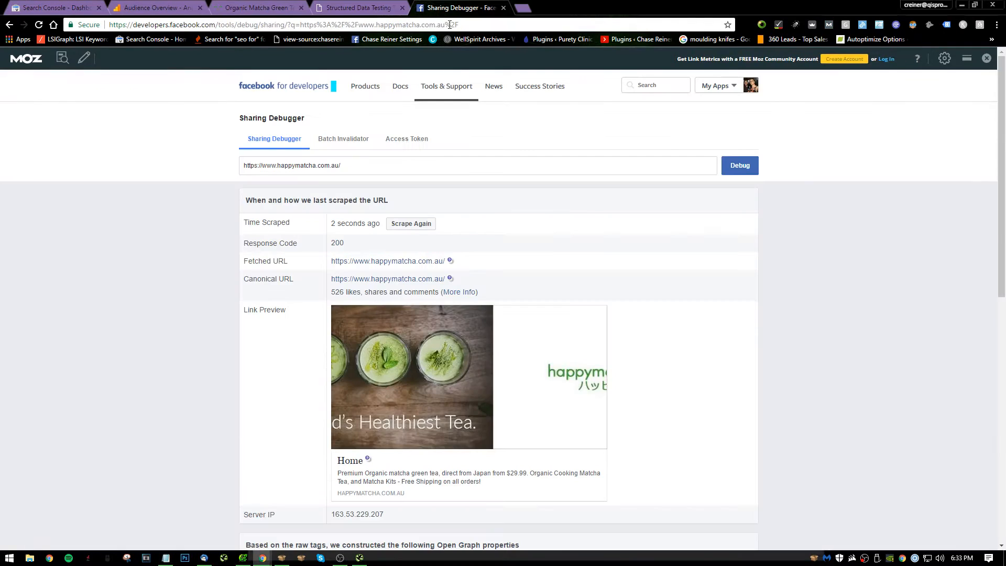
pyautogui.click(256, 7)
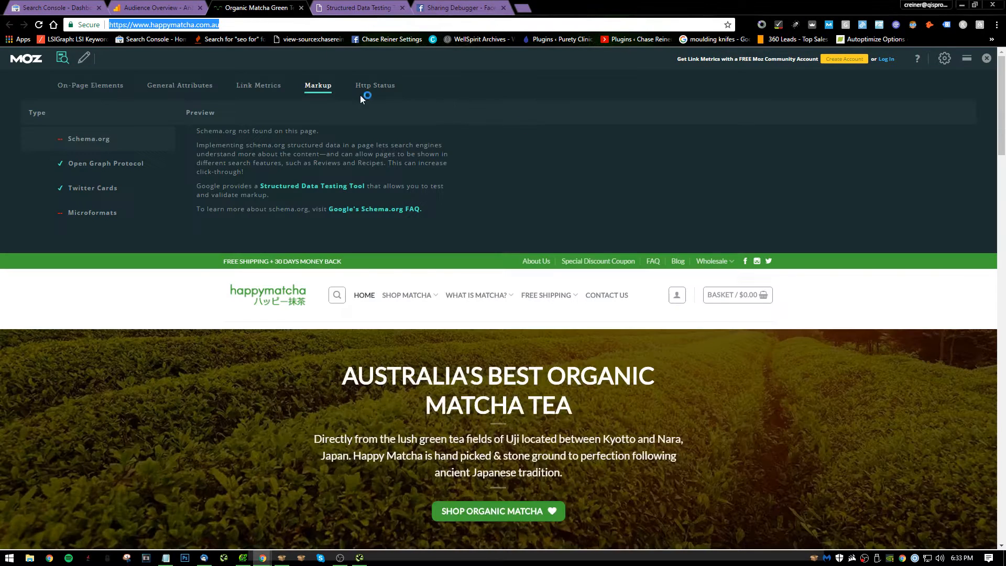
pyautogui.click(375, 86)
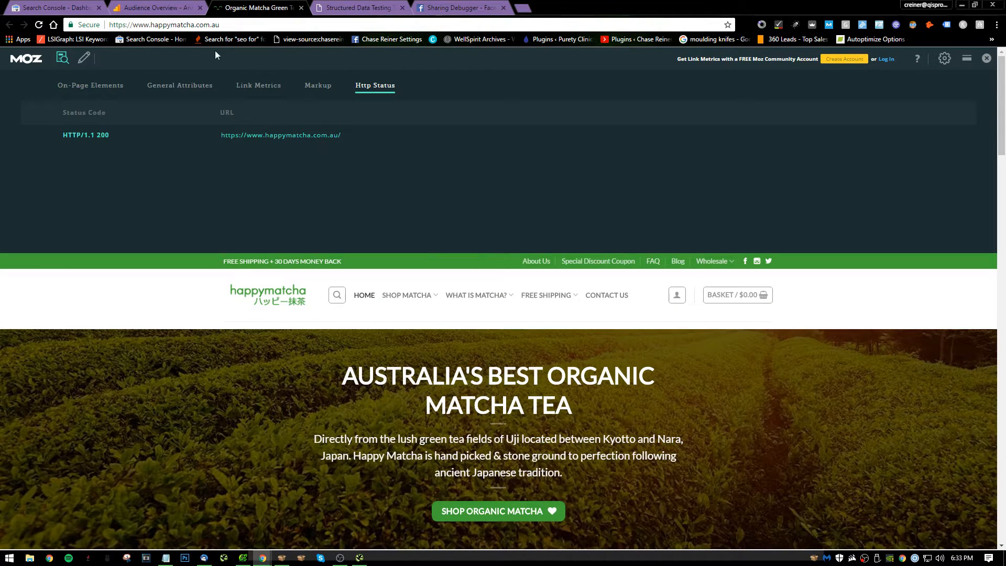
# Load the homepage address without the www prefix to test its redirect.
pyautogui.click(146, 24)
pyautogui.doubleClick(152, 25)
pyautogui.click(150, 25)
pyautogui.press('BackSpace')
pyautogui.press('BackSpace')
pyautogui.press('BackSpace')
pyautogui.press('BackSpace')
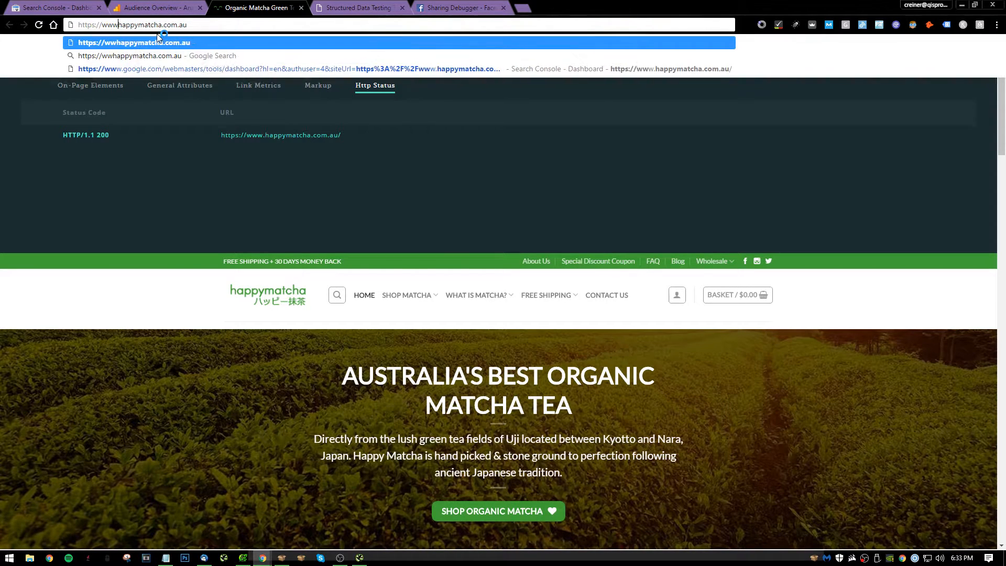
pyautogui.press('Return')
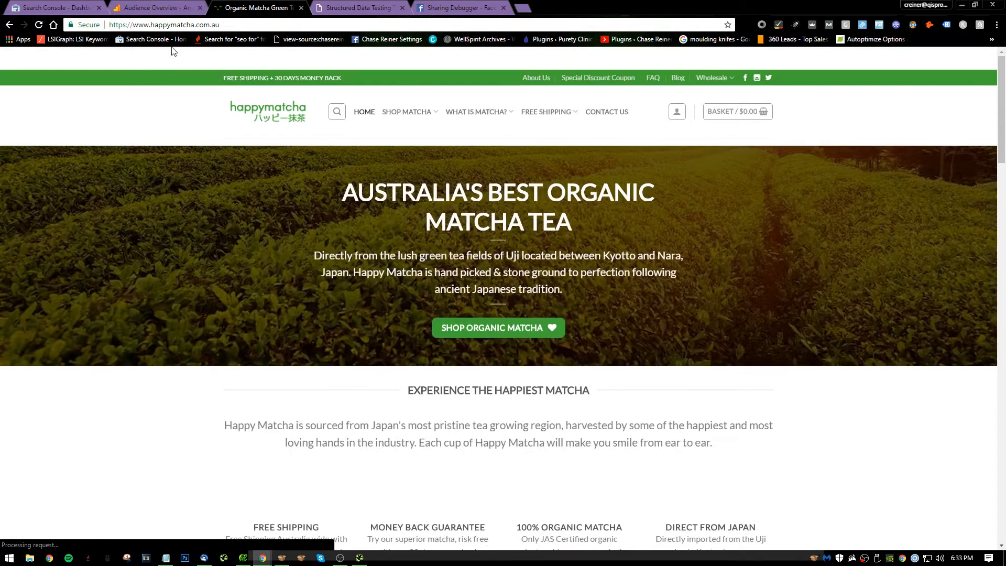
# Review the homepage's general attributes in MozBar, including page load time, and briefly open its Google cached version.
pyautogui.click(63, 58)
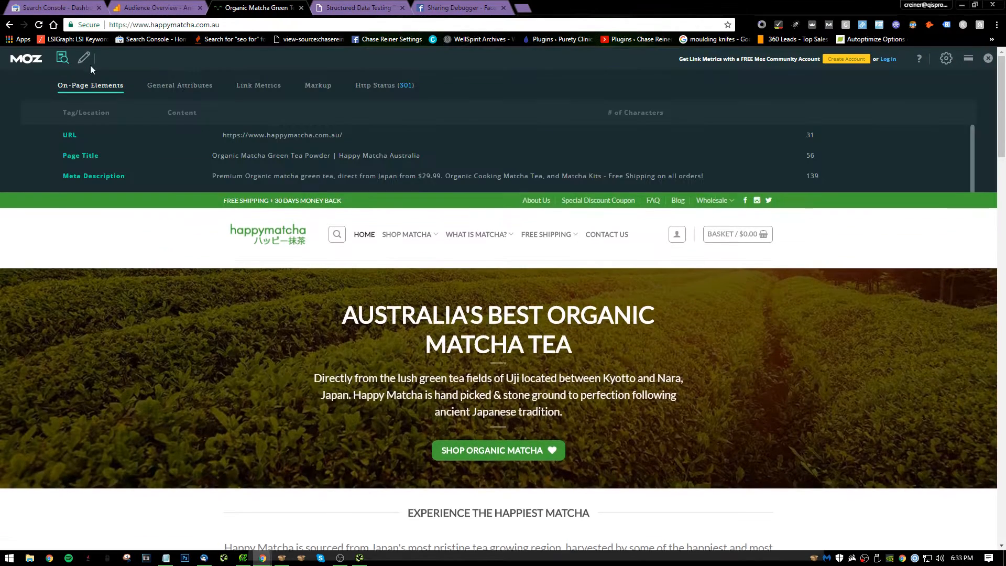
pyautogui.click(178, 87)
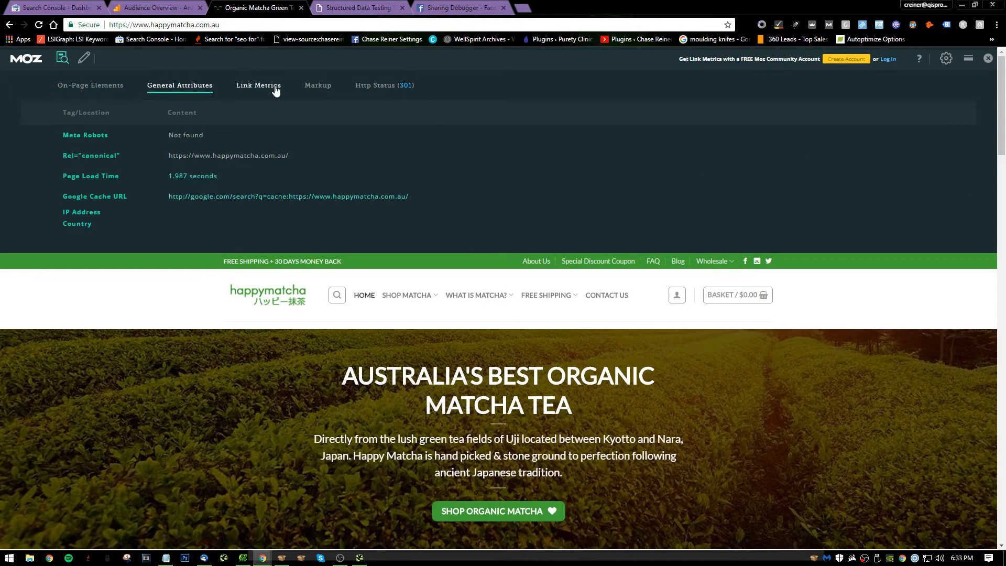
pyautogui.moveTo(217, 176); pyautogui.dragTo(179, 176)
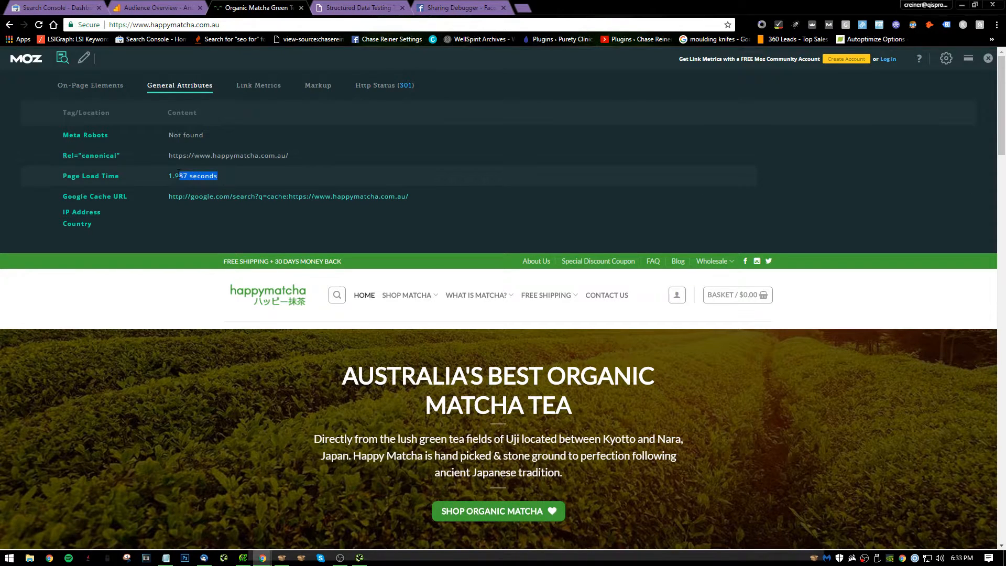
pyautogui.click(317, 198)
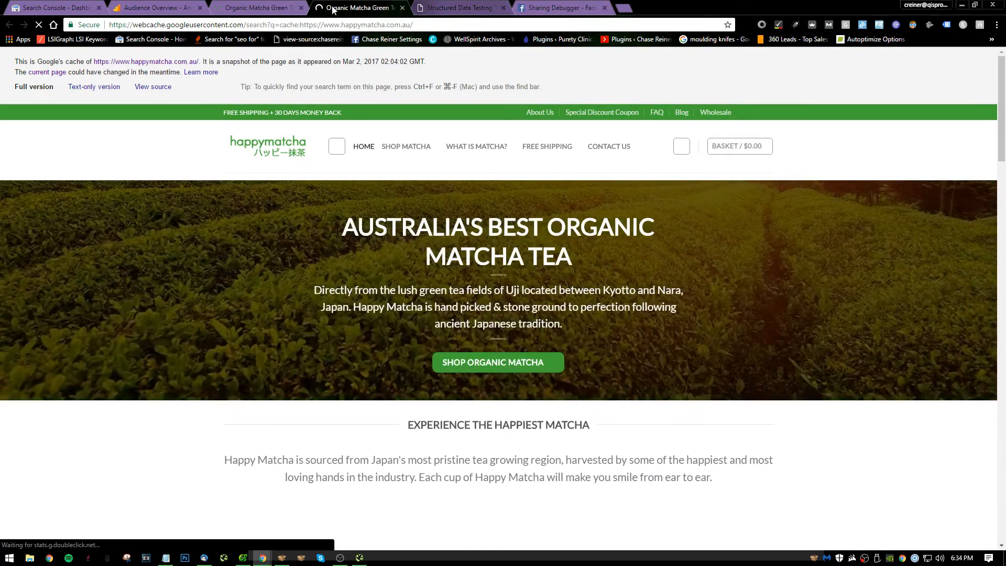
pyautogui.click(280, 7)
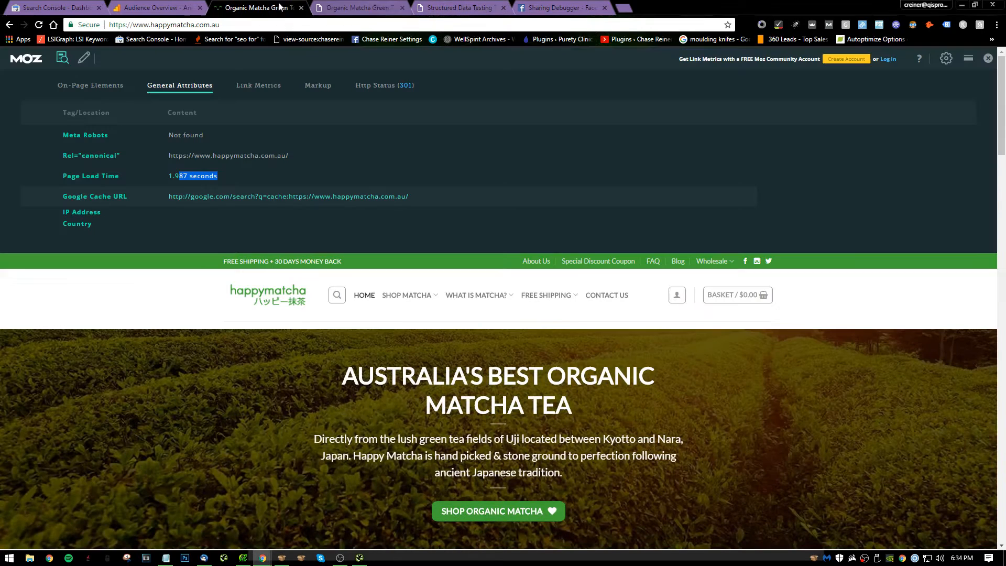
pyautogui.click(402, 7)
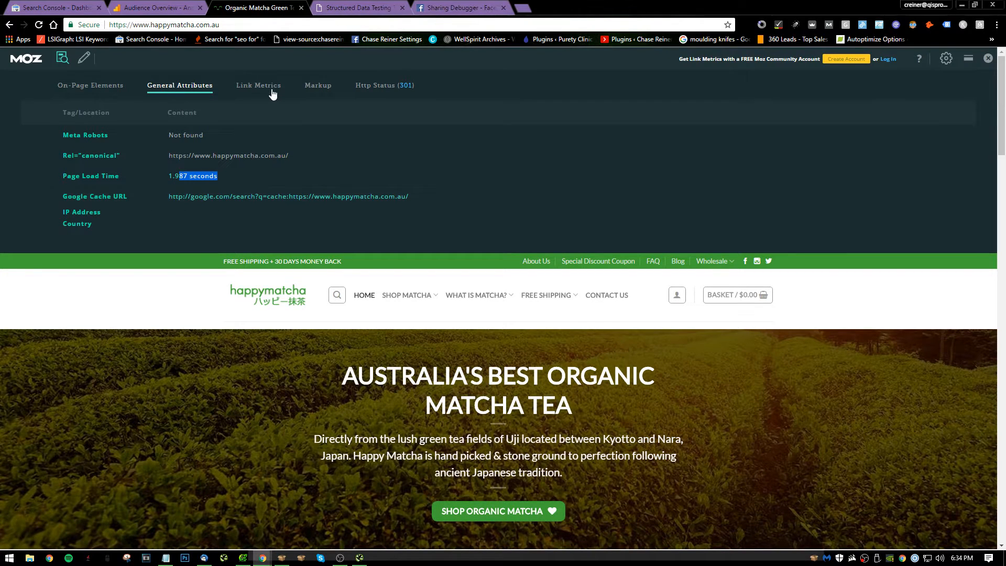
pyautogui.click(193, 177)
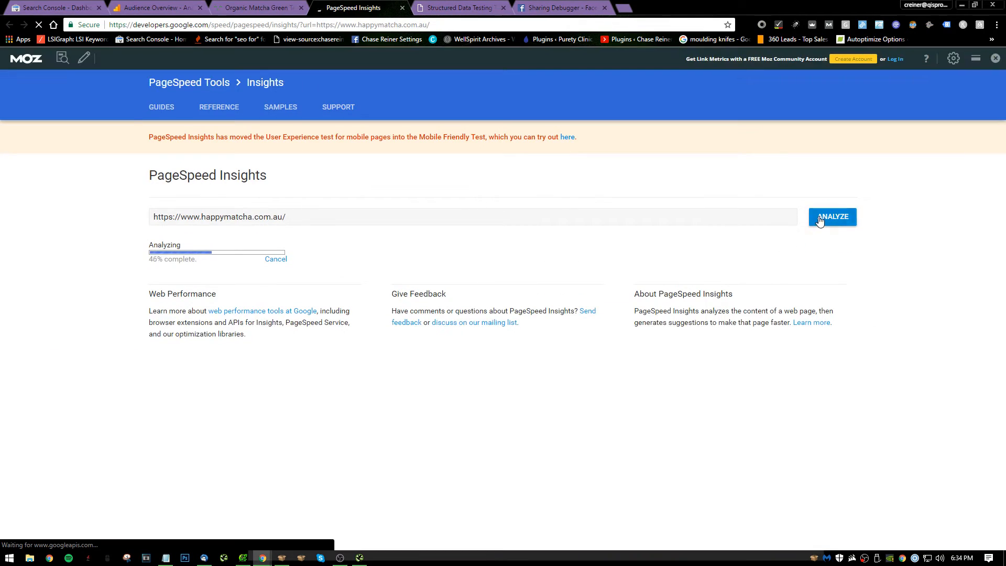
pyautogui.click(257, 8)
pyautogui.click(456, 8)
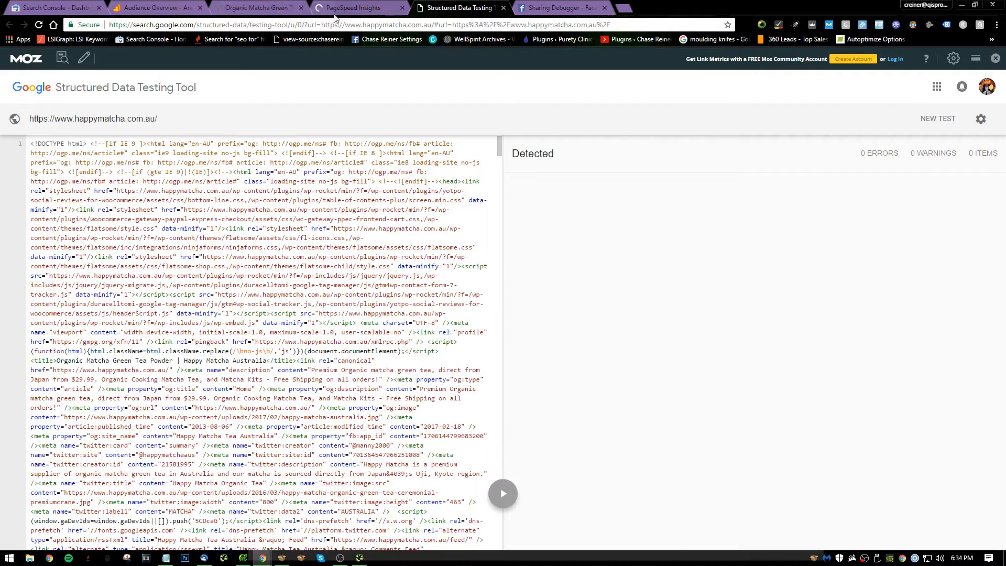
# Close MozBar on the happymatcha homepage and look over its header, intro text, sale products and footer.
pyautogui.click(256, 7)
pyautogui.click(996, 58)
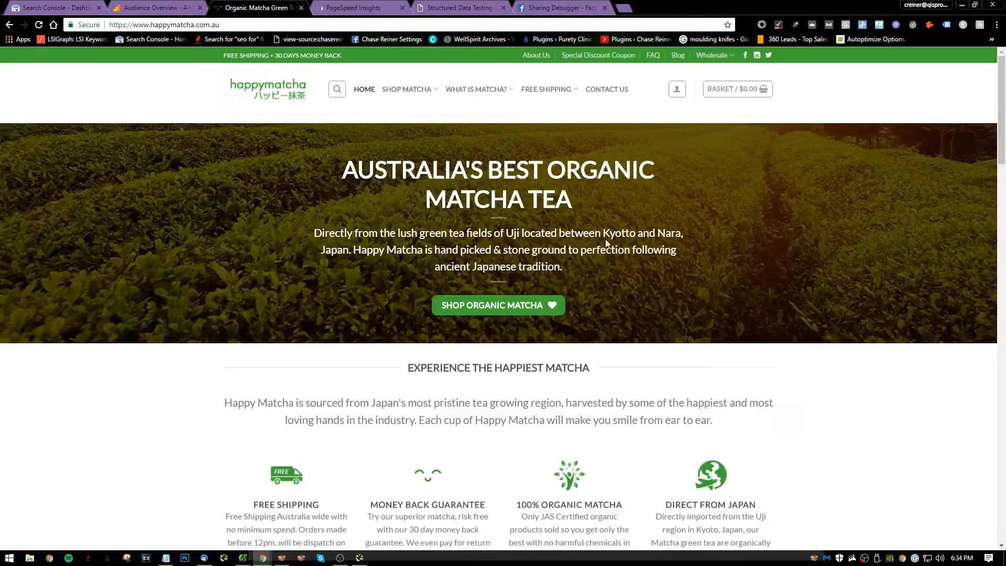
pyautogui.scroll(-20, 607, 243)
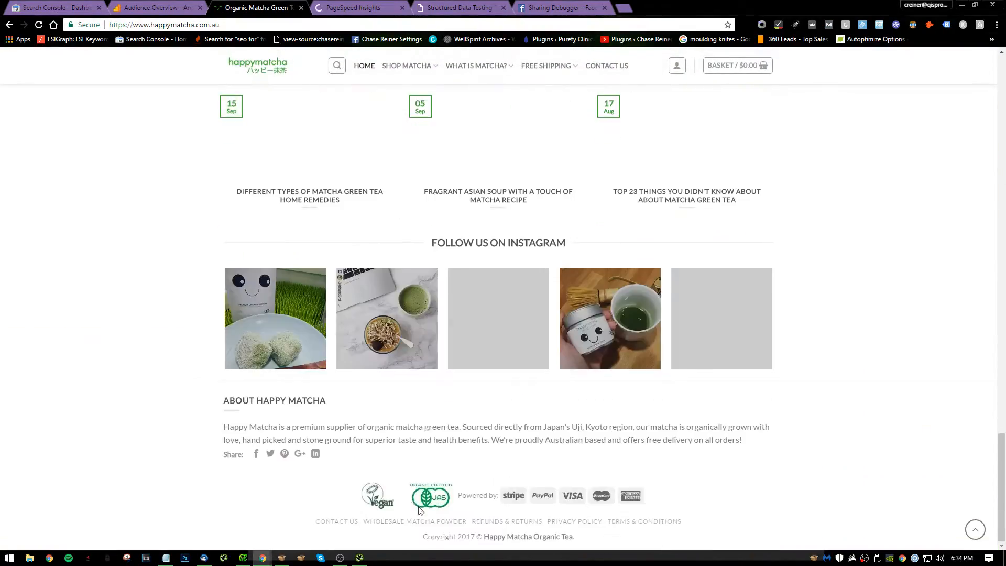
pyautogui.scroll(20, 419, 510)
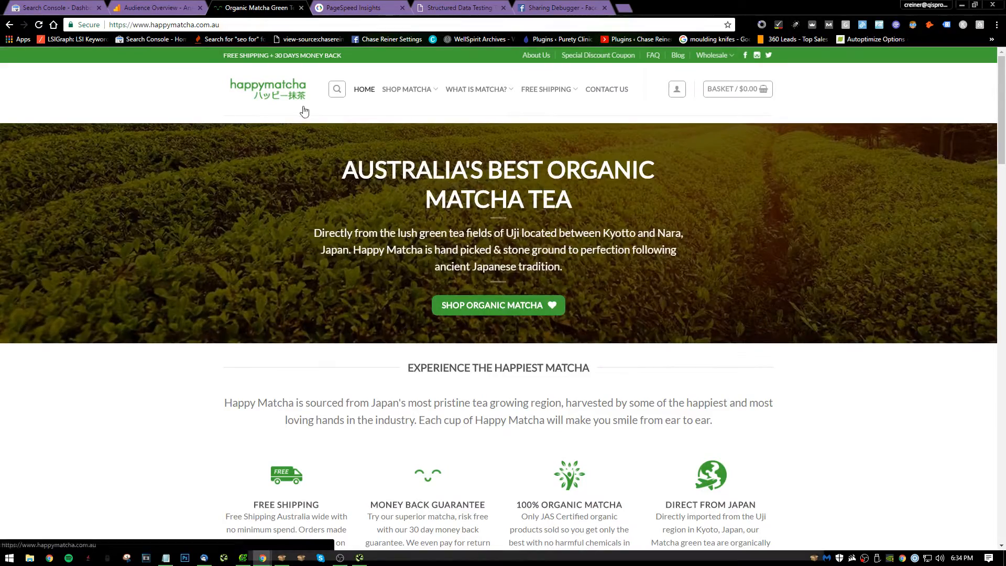
pyautogui.scroll(-15, 304, 111)
pyautogui.scroll(15, 539, 229)
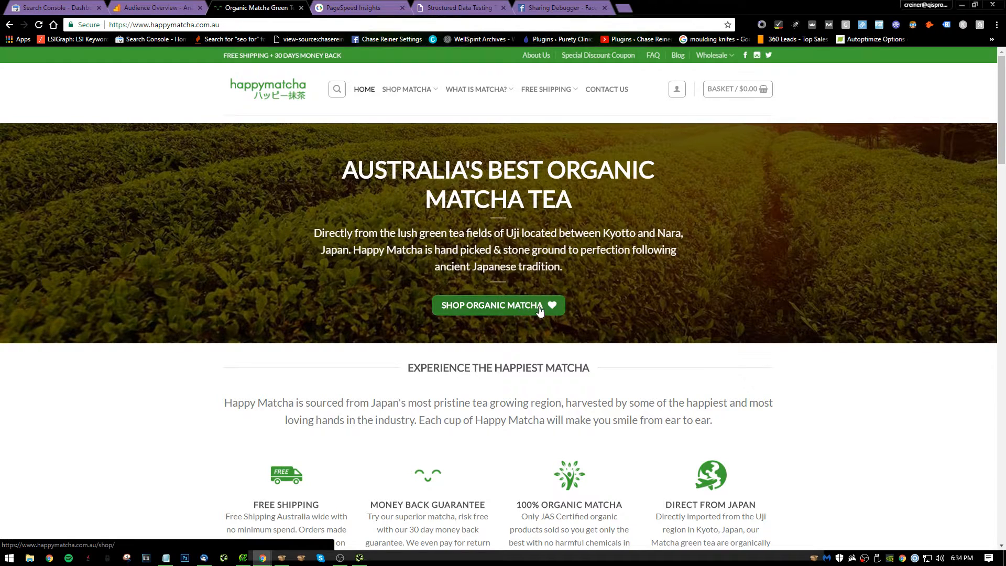
pyautogui.scroll(-2, 527, 212)
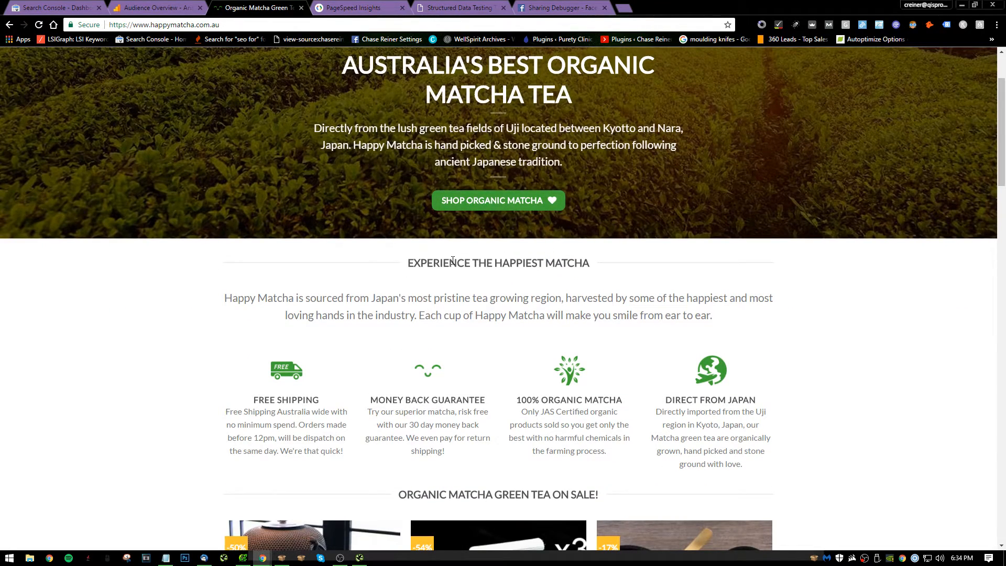
pyautogui.scroll(-2, 507, 265)
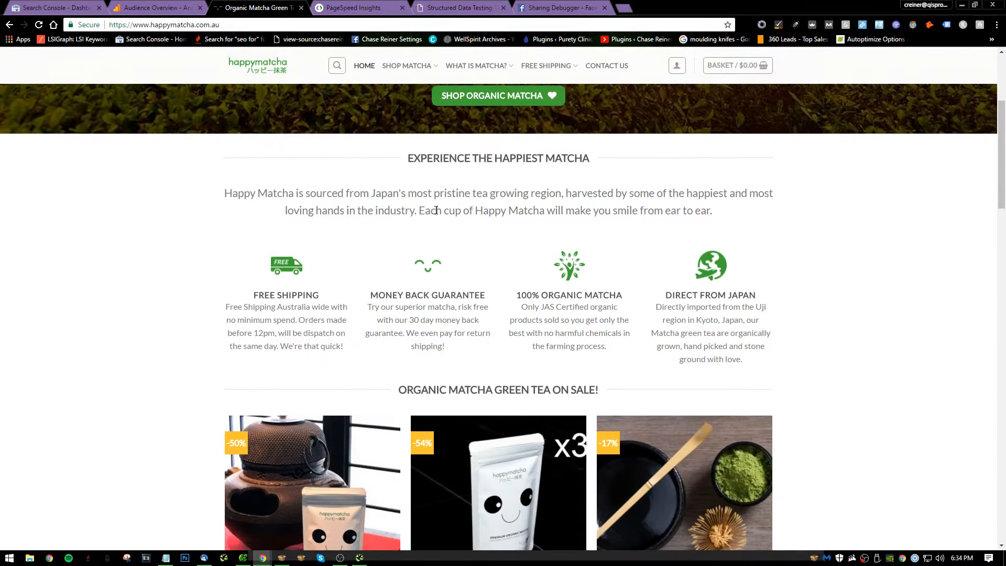
pyautogui.scroll(-2, 372, 206)
pyautogui.scroll(-8, 373, 206)
pyautogui.scroll(4, 317, 225)
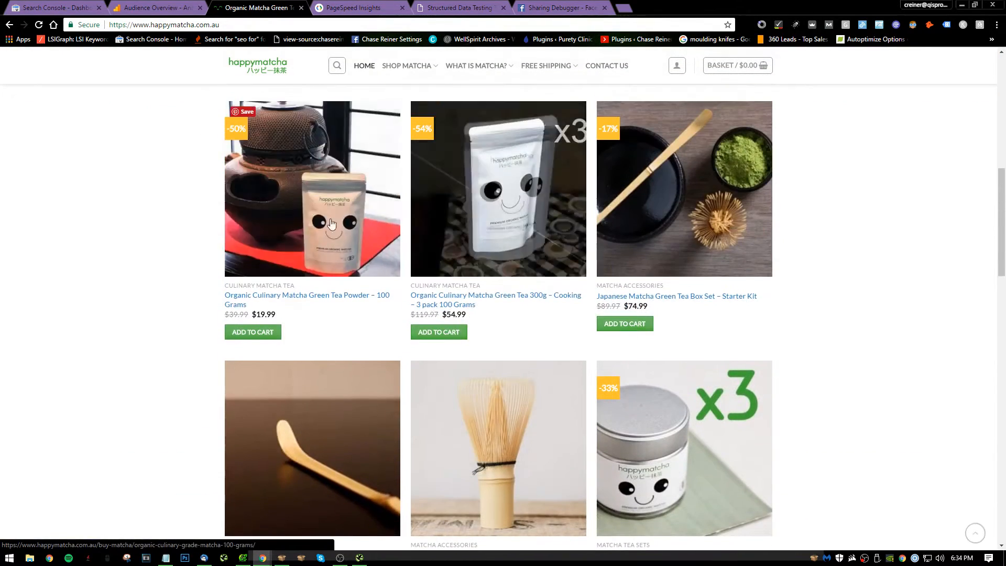
pyautogui.rightClick(318, 225)
pyautogui.click(295, 253)
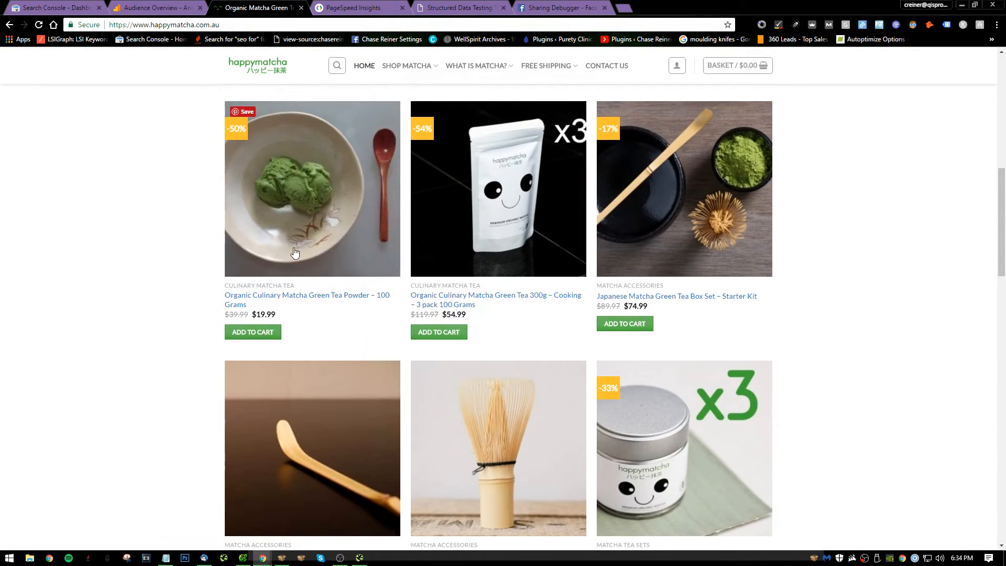
pyautogui.rightClick(295, 253)
pyautogui.click(325, 259)
pyautogui.click(456, 13)
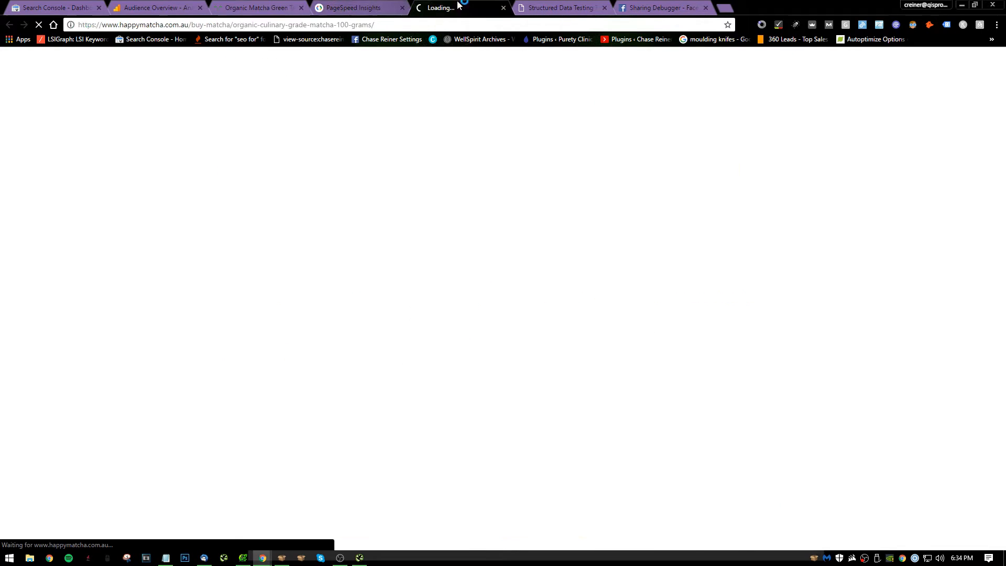
pyautogui.click(503, 8)
pyautogui.click(284, 7)
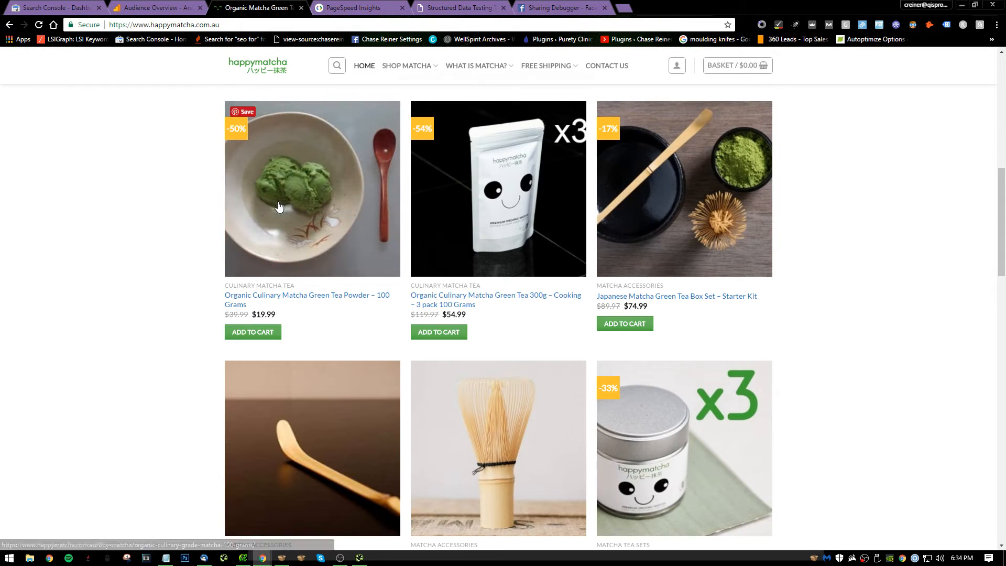
# Inspect the page code of the Organic Culinary Matcha Green Tea Powder – 100 Grams product image.
pyautogui.rightClick(316, 199)
pyautogui.click(357, 422)
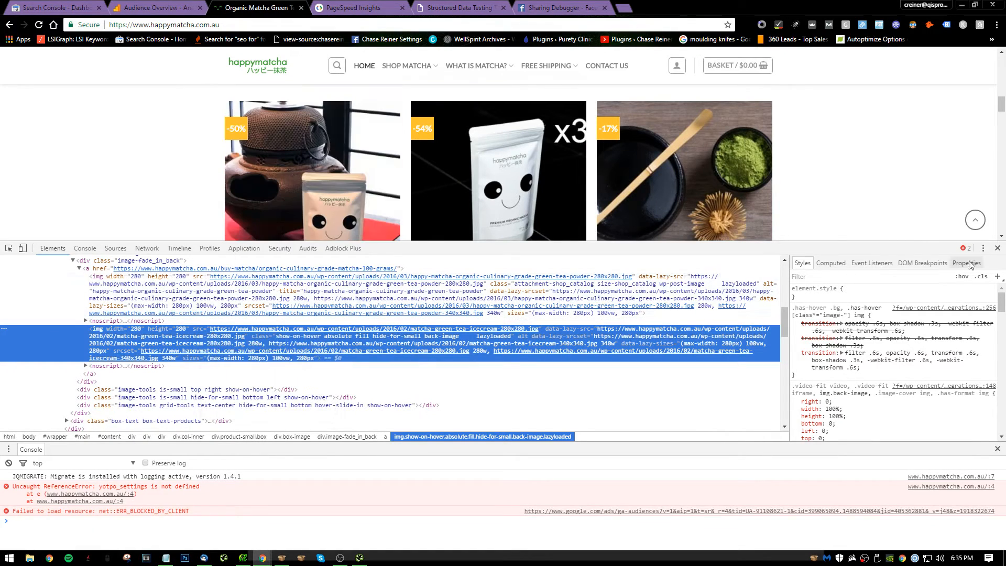
# Close the code inspector and review the happymatcha homepage's banner, products, blog posts, footer and Shop Matcha submenu.
pyautogui.click(996, 250)
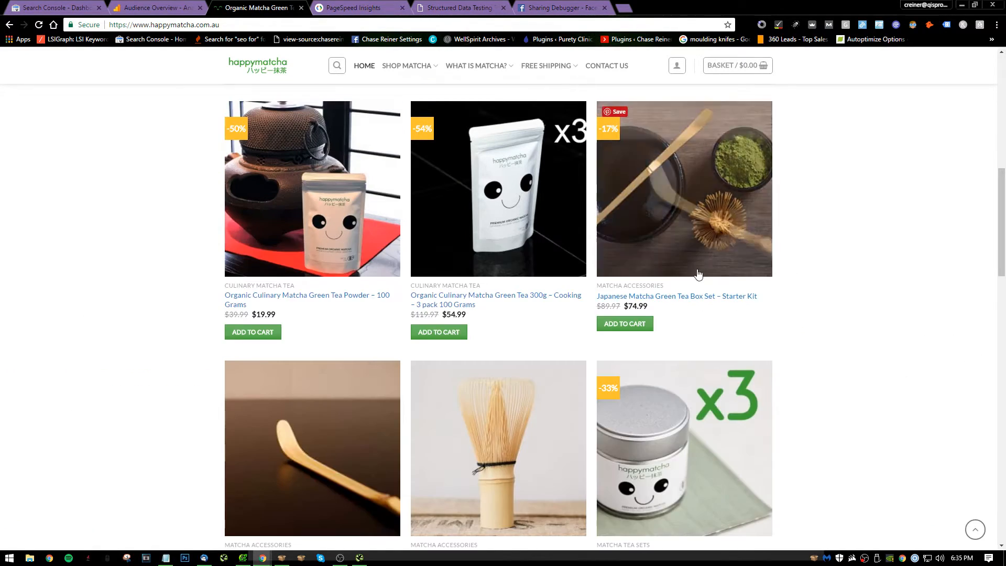
pyautogui.scroll(-10, 660, 278)
pyautogui.scroll(-5, 635, 293)
pyautogui.scroll(5, 705, 247)
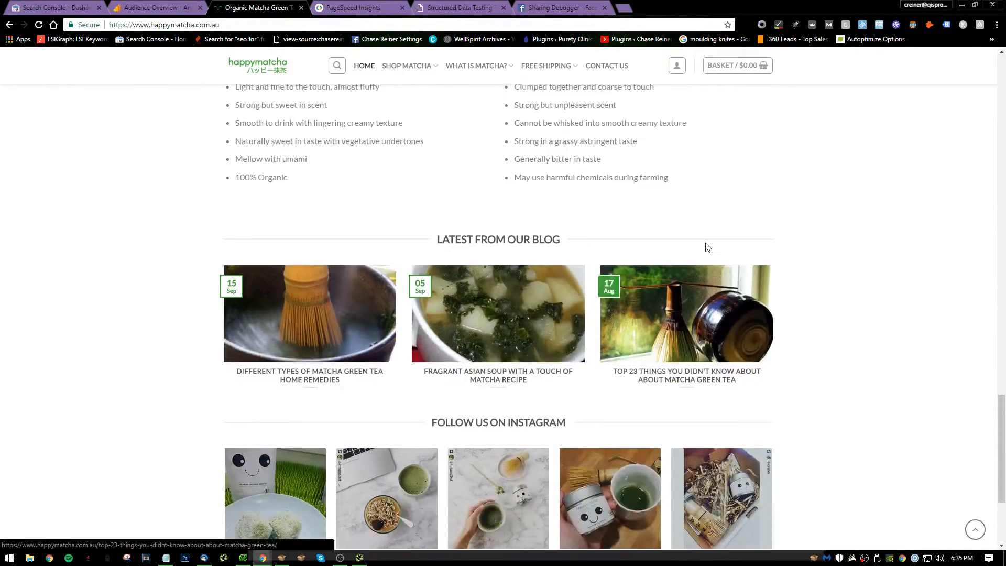
pyautogui.scroll(-3, 344, 151)
pyautogui.scroll(-5, 345, 150)
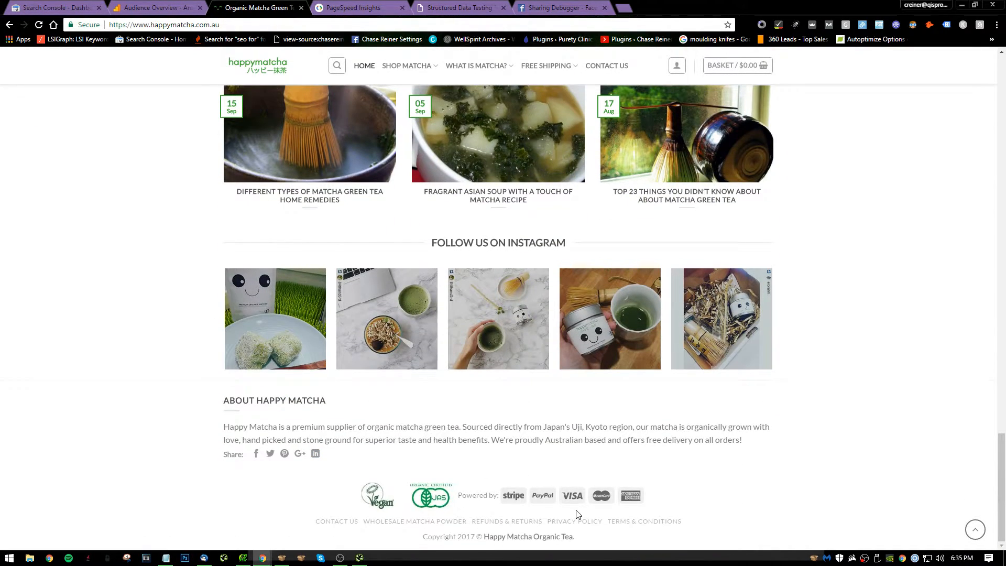
pyautogui.scroll(15, 567, 502)
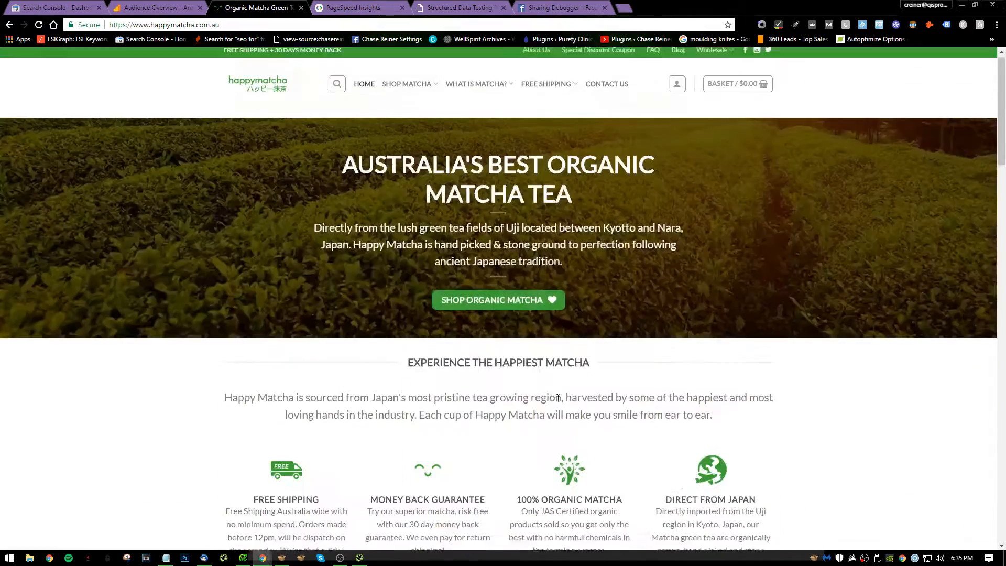
pyautogui.scroll(-3, 522, 420)
pyautogui.scroll(-20, 522, 420)
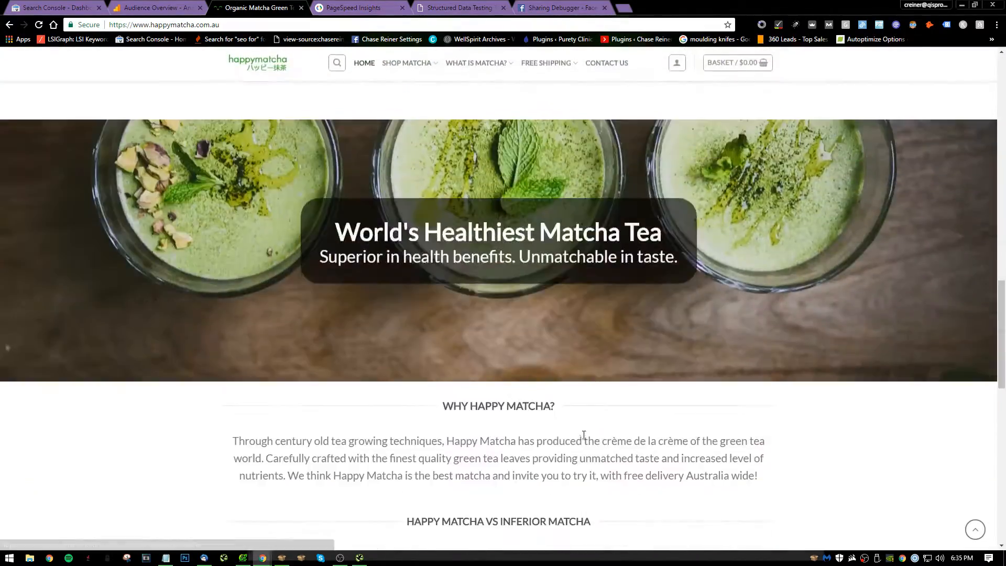
pyautogui.scroll(15, 458, 355)
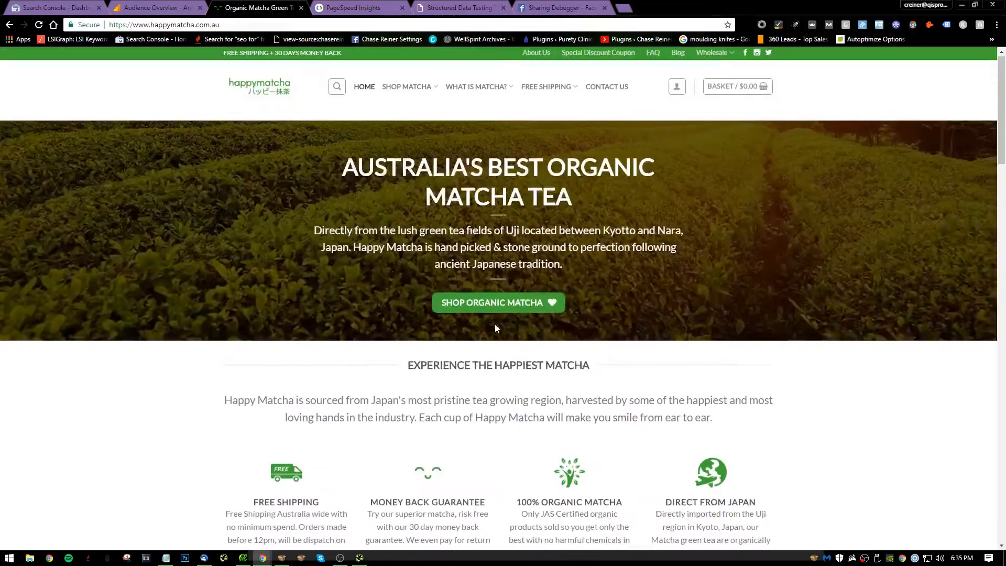
pyautogui.scroll(-3, 495, 324)
pyautogui.scroll(5, 475, 316)
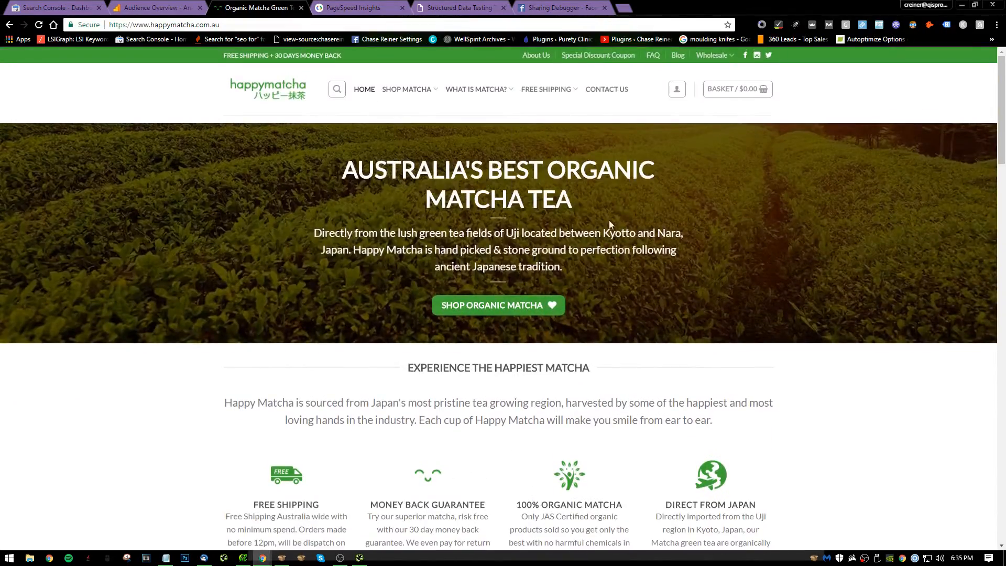
pyautogui.scroll(-13, 483, 258)
pyautogui.scroll(-12, 482, 258)
pyautogui.scroll(20, 449, 283)
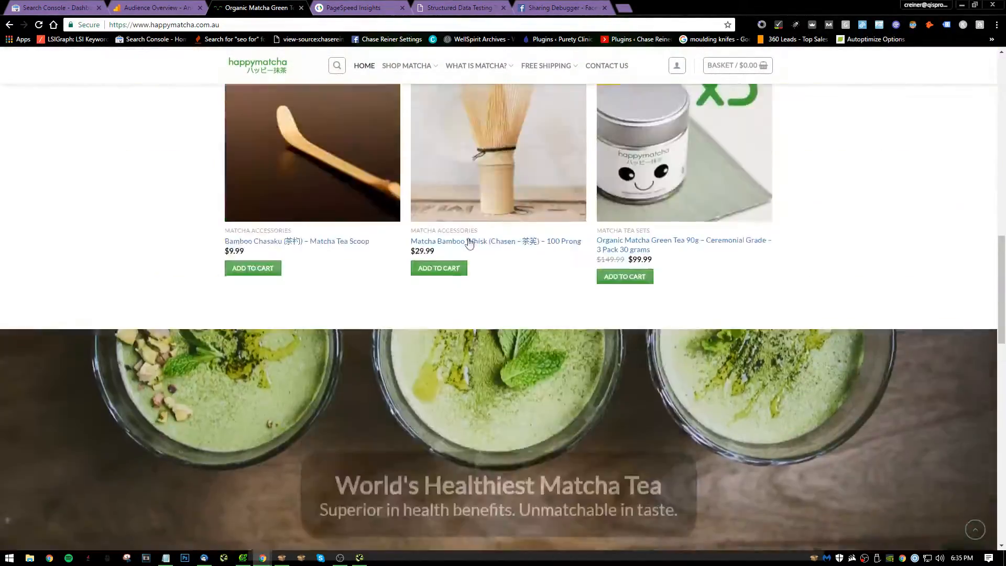
pyautogui.scroll(5, 453, 220)
pyautogui.moveTo(404, 92)
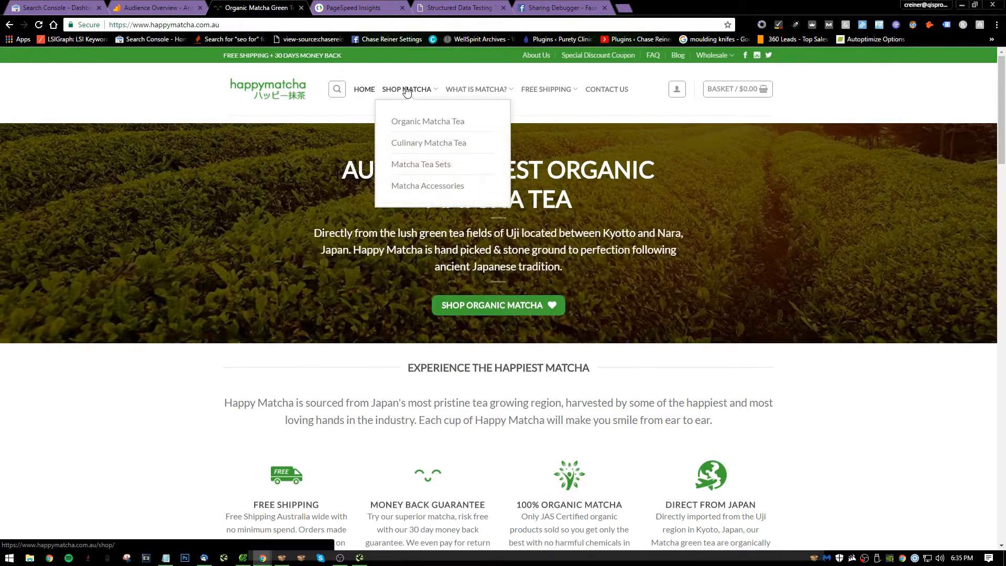
# Complete the third audit note in Notepad as "3. Consider link silo's" and return to the happymatcha homepage.
pyautogui.hotkey('alt', 'Tab')
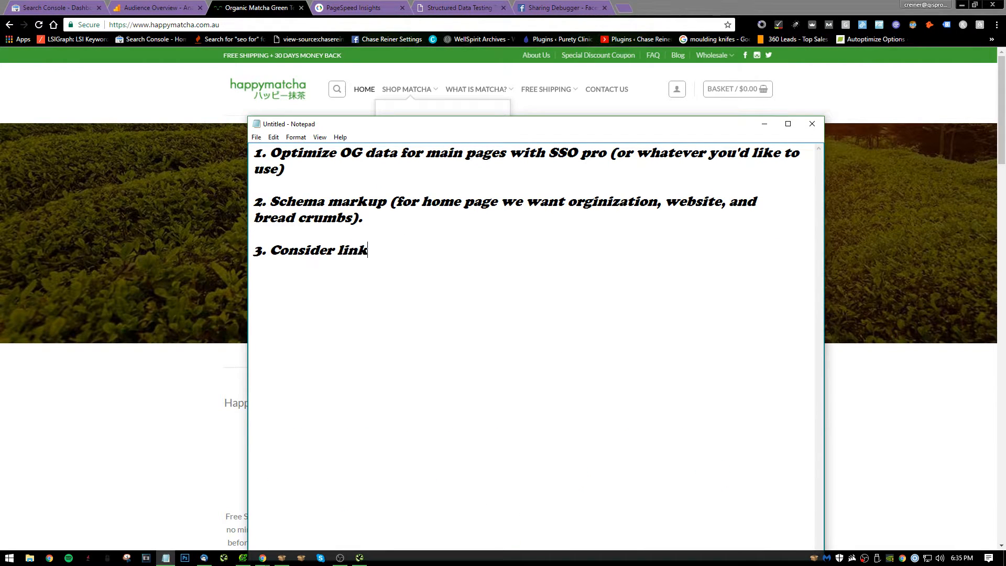
pyautogui.write("lo's")
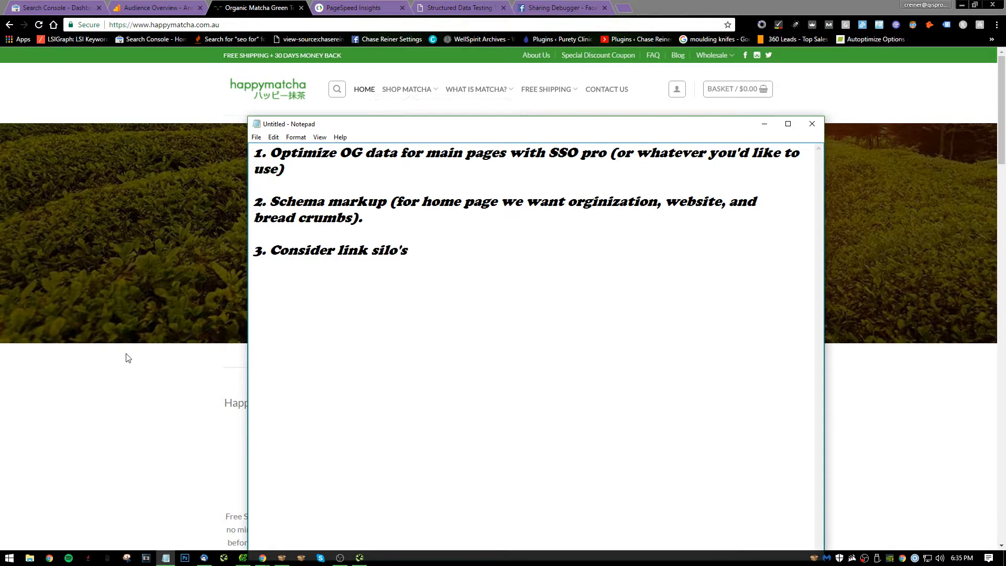
pyautogui.click(219, 405)
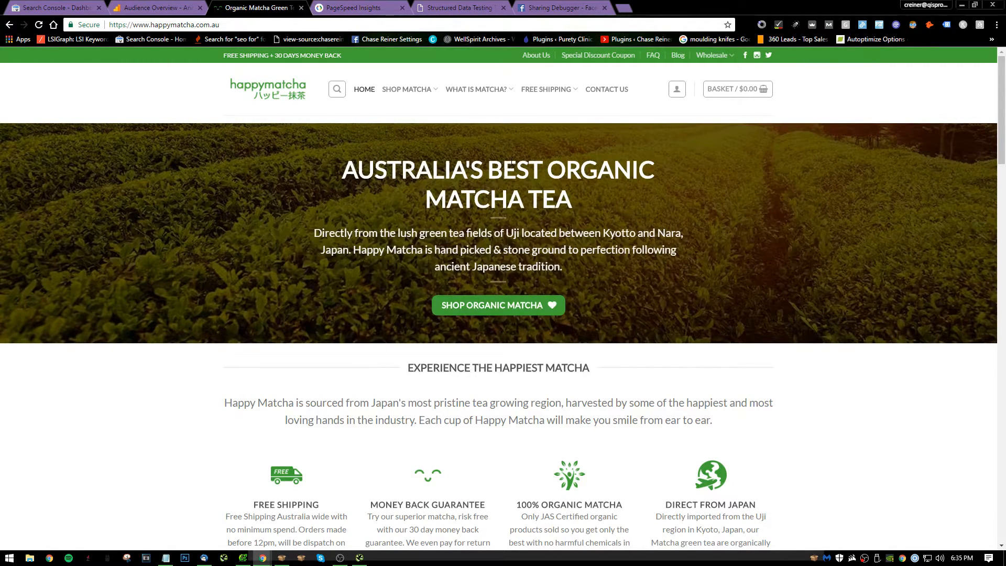
# Open happymatcha's main Shop Matcha page and look over its heading, breadcrumbs and product listings.
pyautogui.click(409, 89)
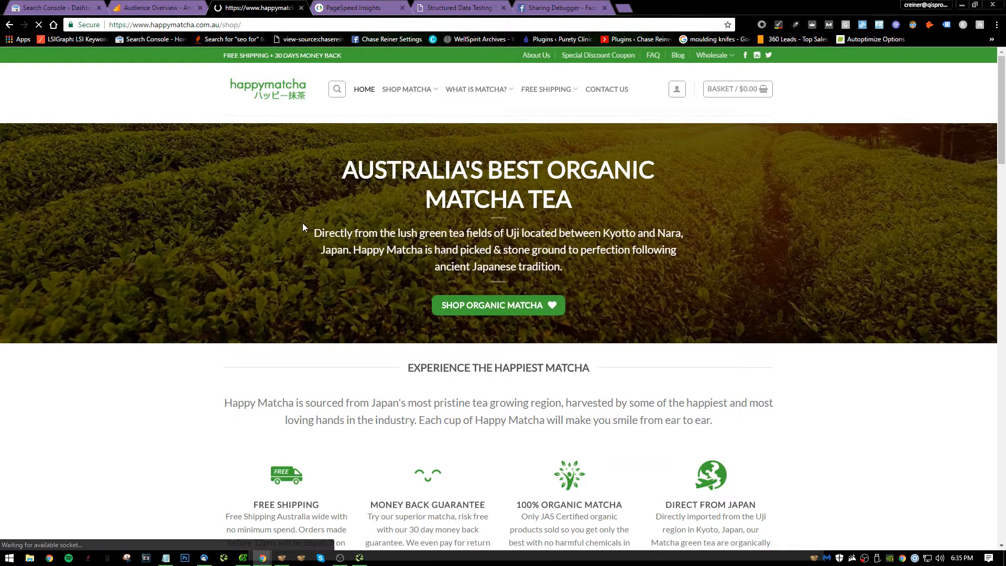
pyautogui.scroll(-2, 262, 314)
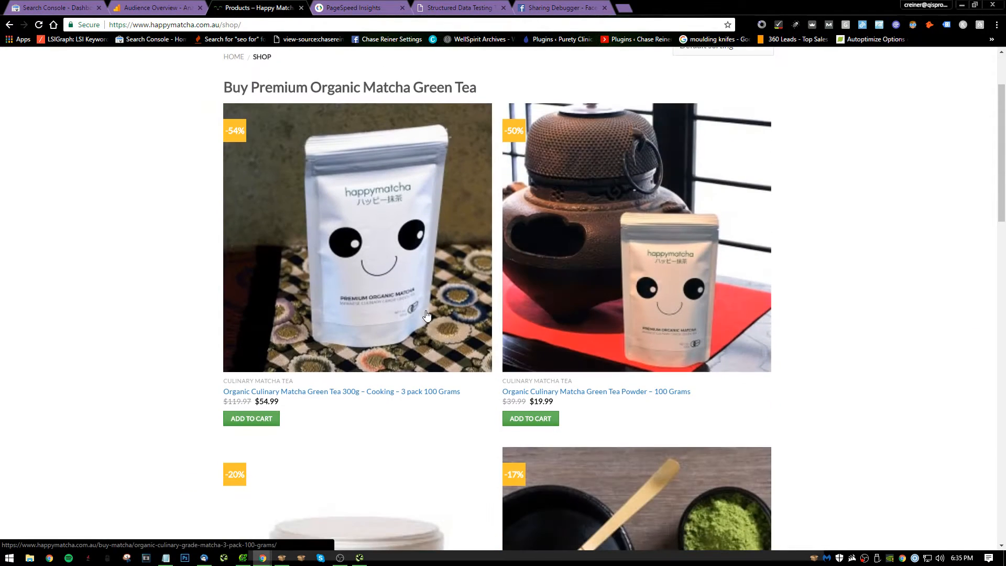
pyautogui.scroll(-15, 372, 253)
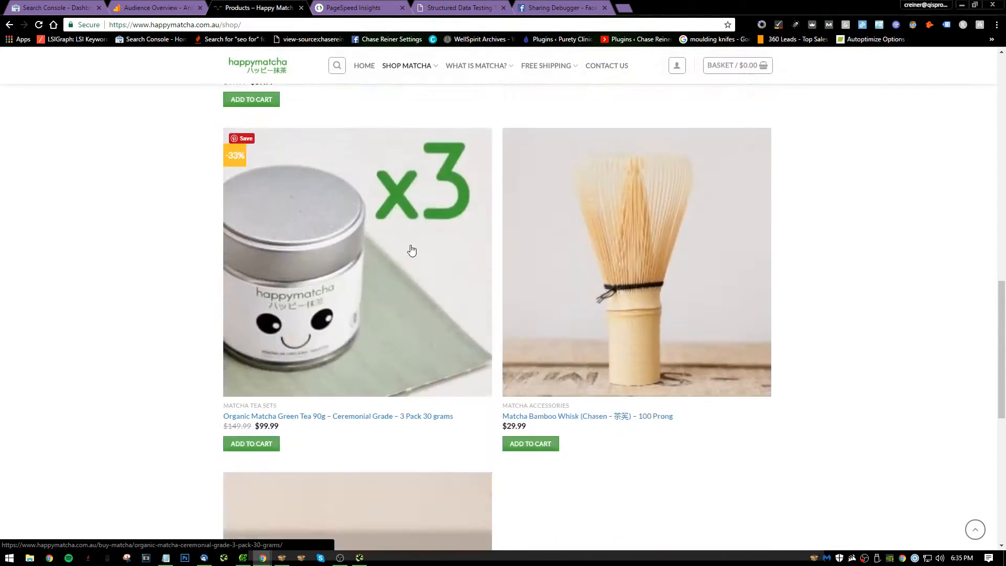
pyautogui.scroll(15, 425, 264)
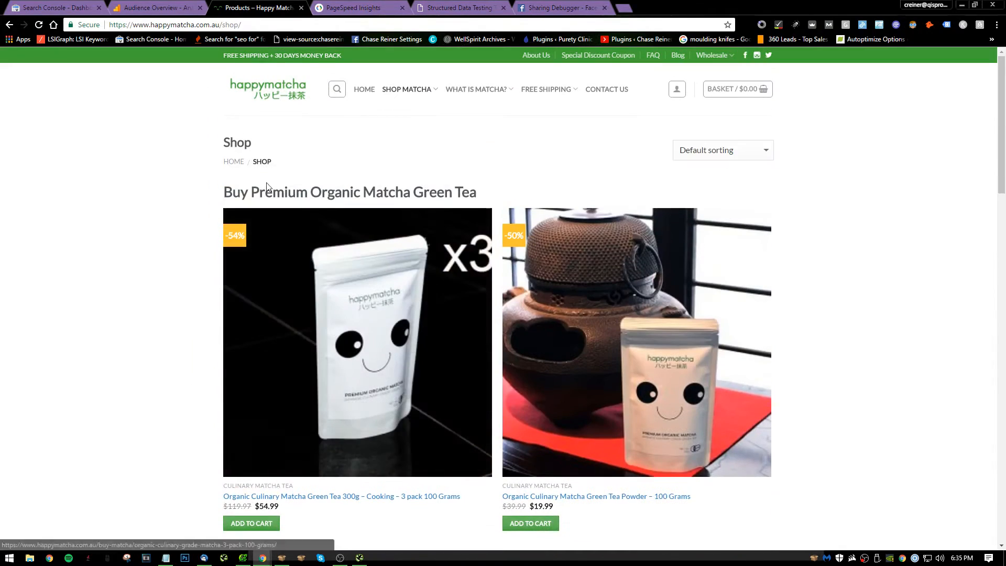
pyautogui.hotkey('alt', 'Tab')
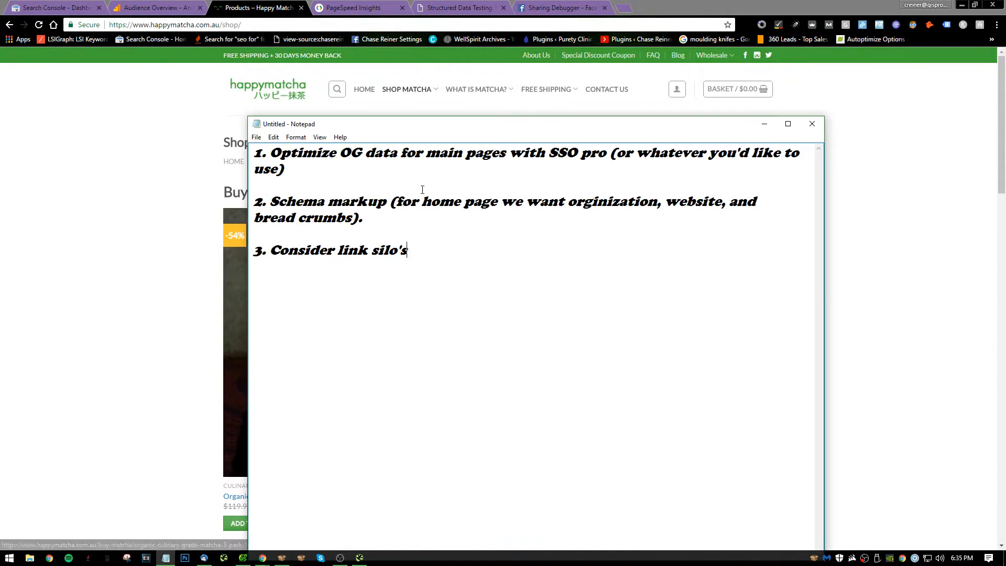
pyautogui.press('Return')
pyautogui.press('Return')
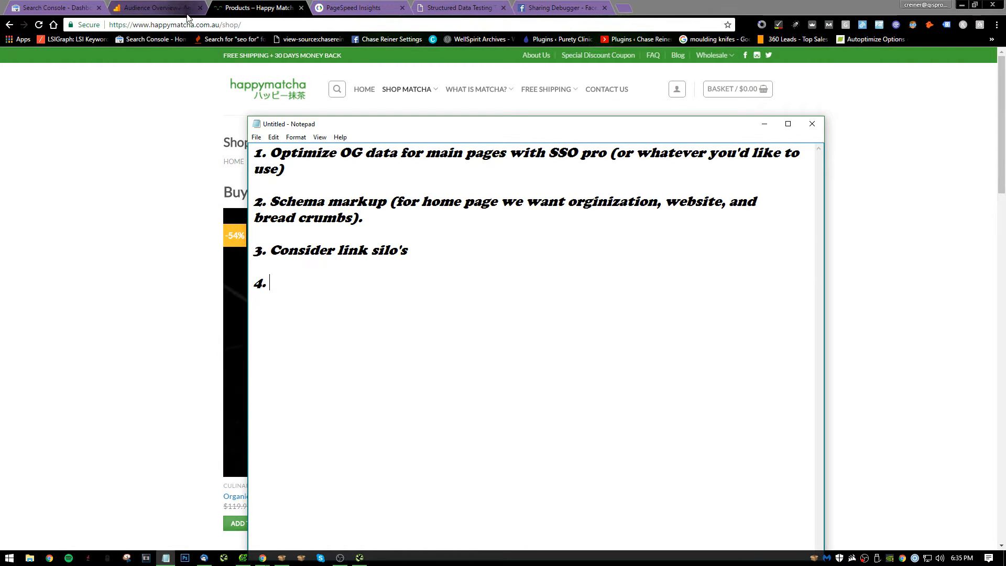
pyautogui.moveTo(470, 132); pyautogui.dragTo(524, 132)
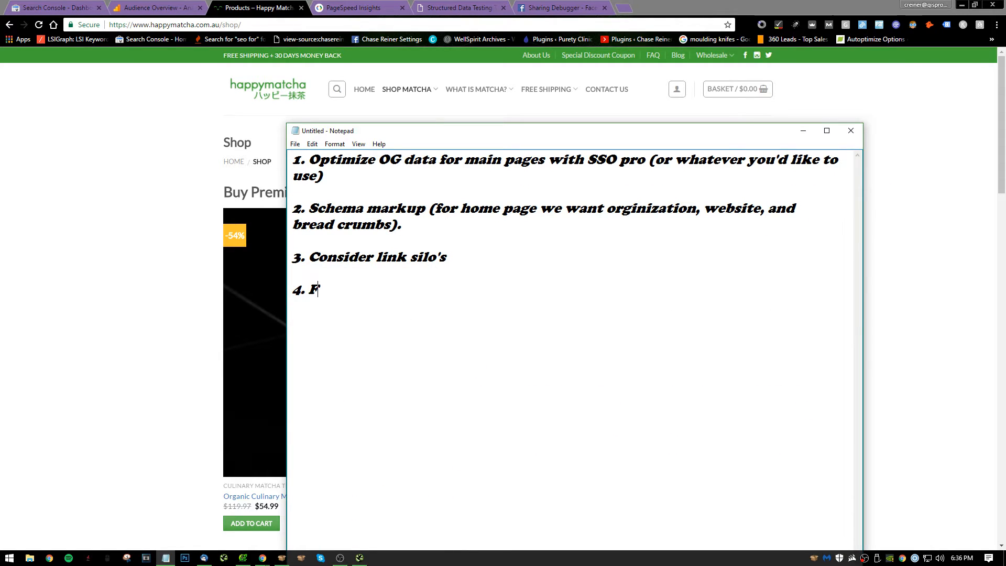
pyautogui.click(268, 25)
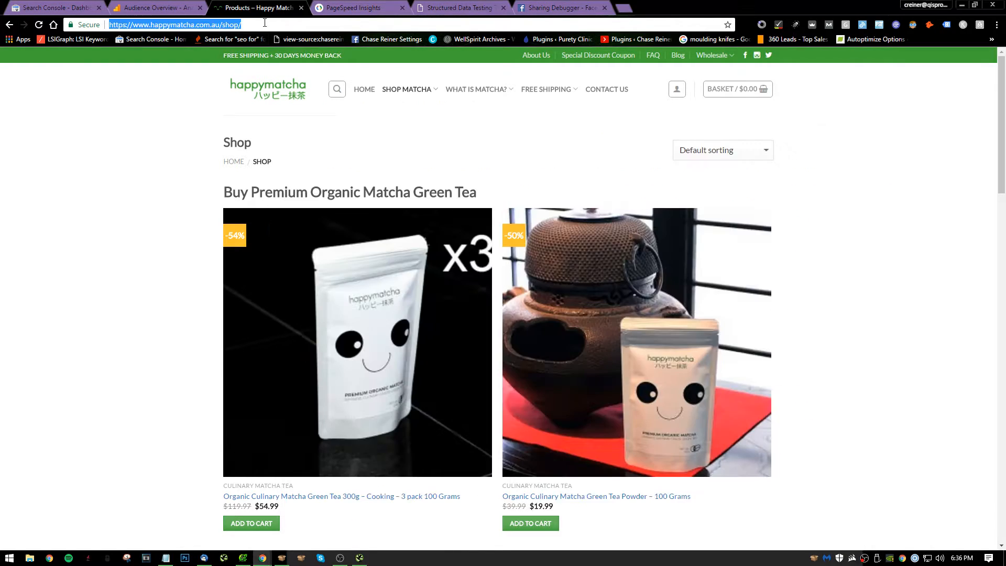
pyautogui.hotkey('ctrl', 'c')
pyautogui.hotkey('alt', 'Tab')
pyautogui.hotkey('ctrl', 'v')
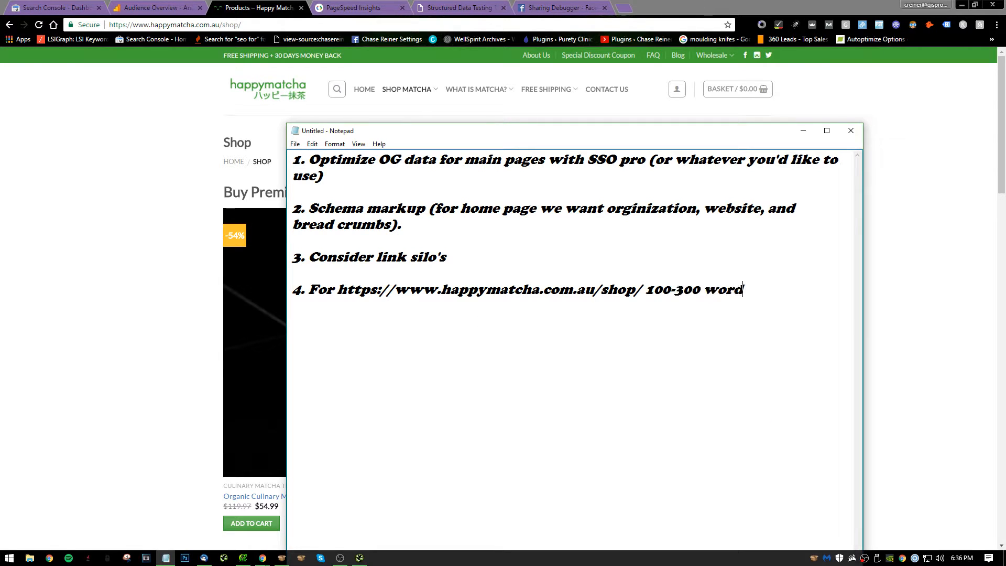
pyautogui.write('100-300 words of text explain')
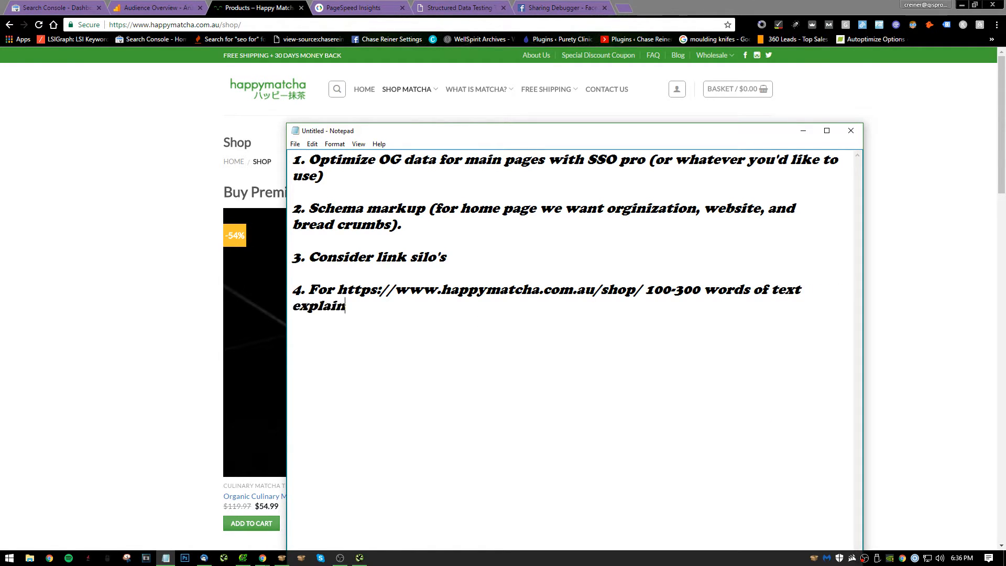
pyautogui.write('ing what this page is about')
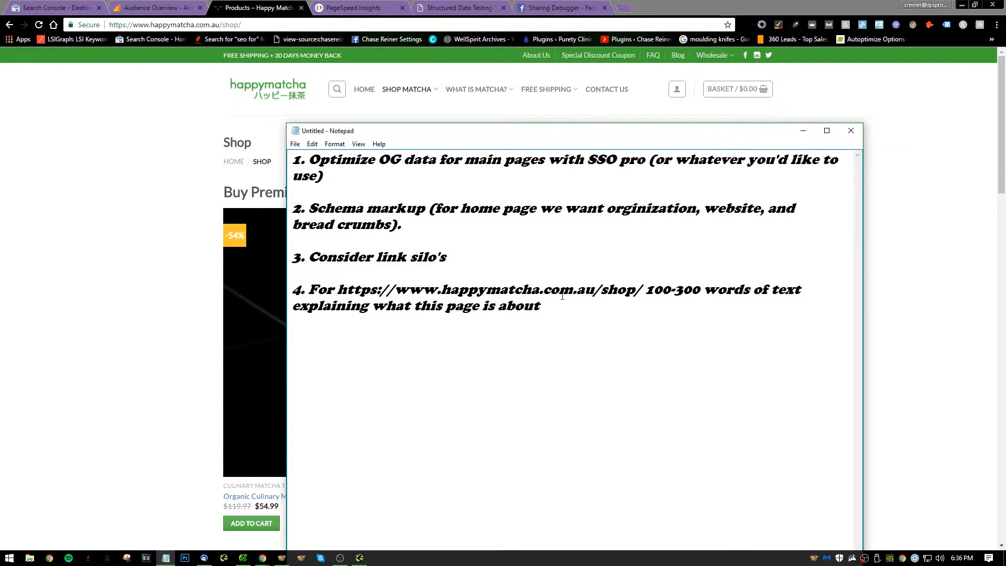
# Return to the Shop page, look it over down to the footer and check its product sorting options.
pyautogui.click(168, 234)
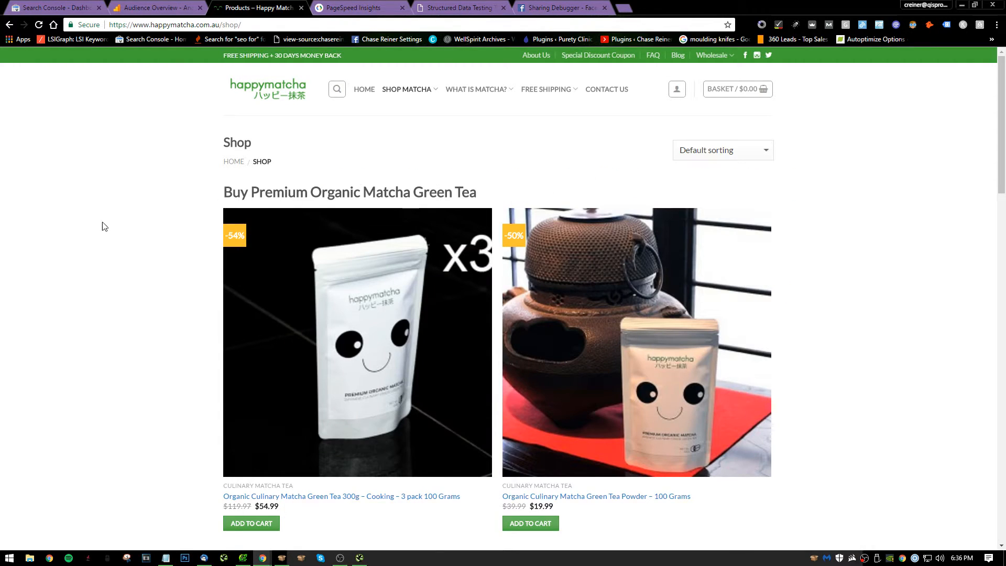
pyautogui.scroll(-15, 321, 231)
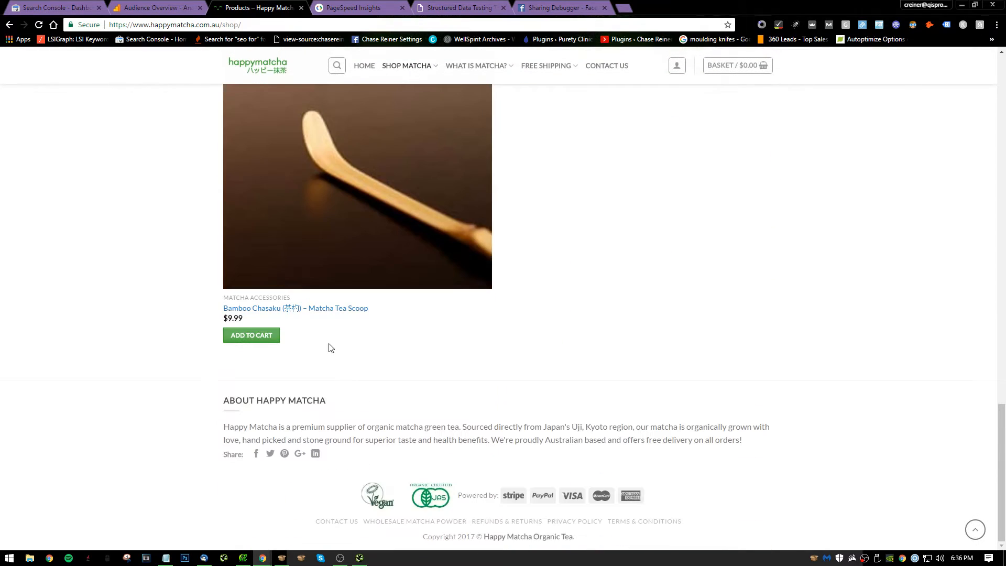
pyautogui.scroll(15, 384, 367)
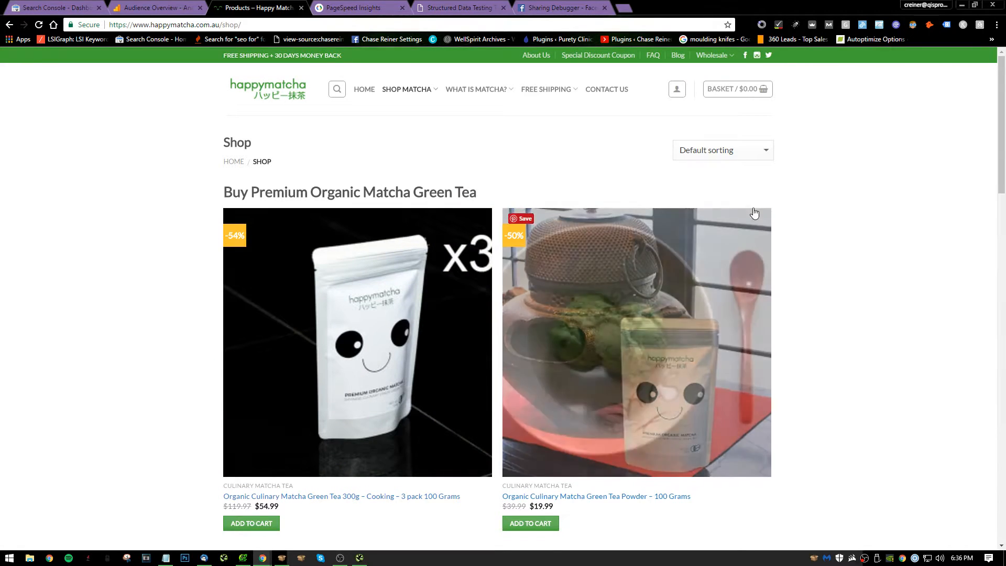
pyautogui.click(741, 157)
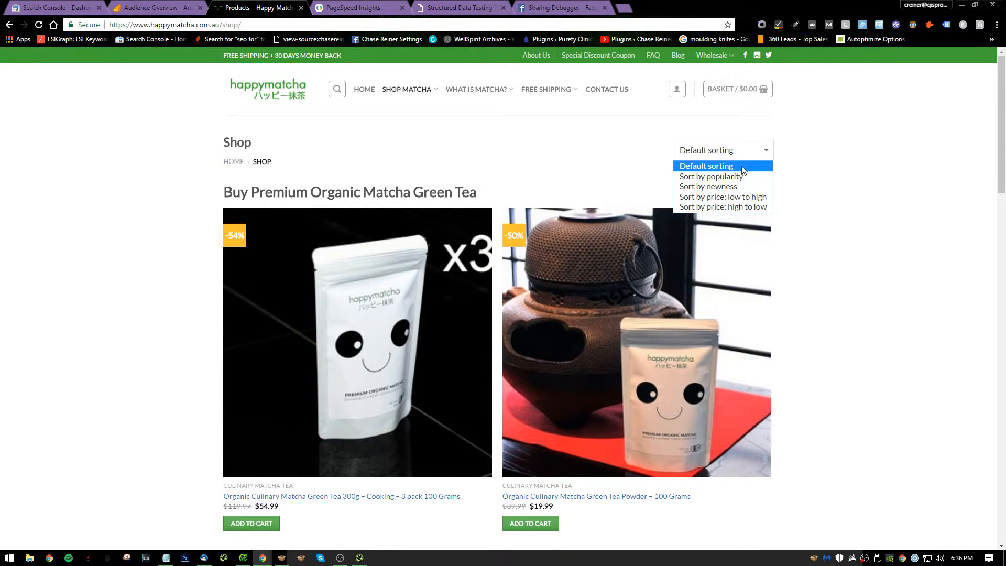
pyautogui.click(569, 140)
# View the Shop page's source code, search it for "index", "noind" and "robot", and close the source view.
pyautogui.rightClick(569, 140)
pyautogui.click(611, 284)
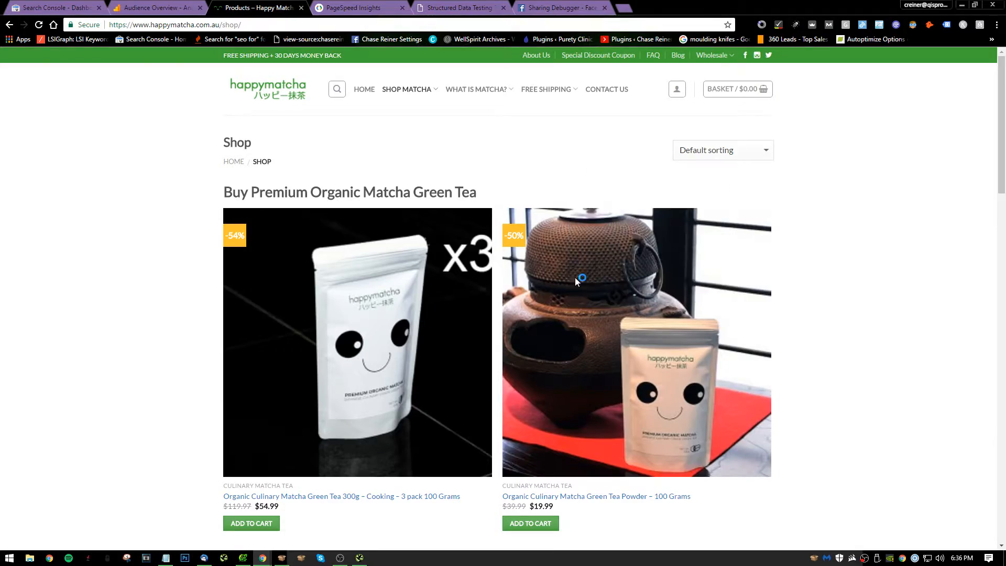
pyautogui.hotkey('ctrl', 'f')
pyautogui.write('index')
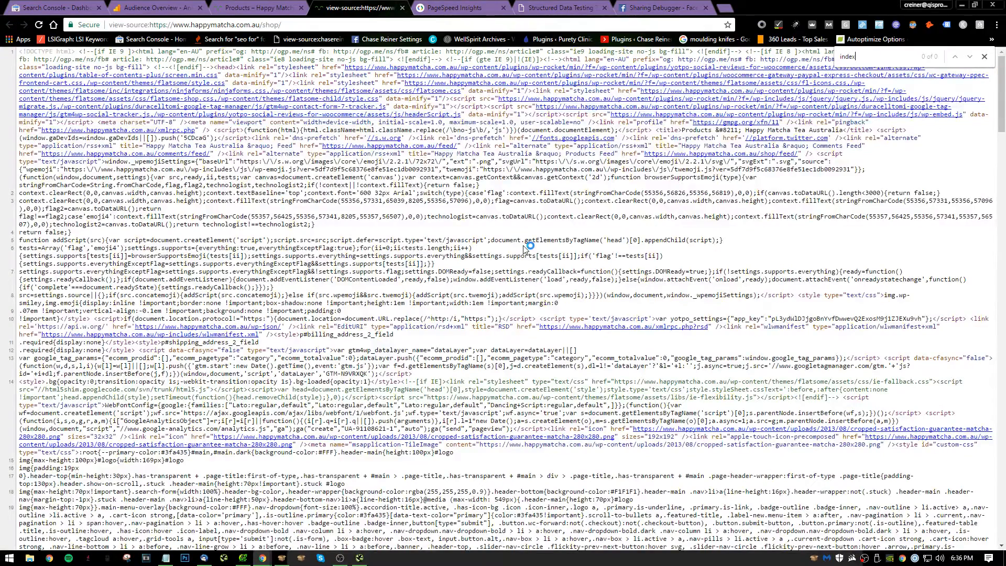
pyautogui.write('noind')
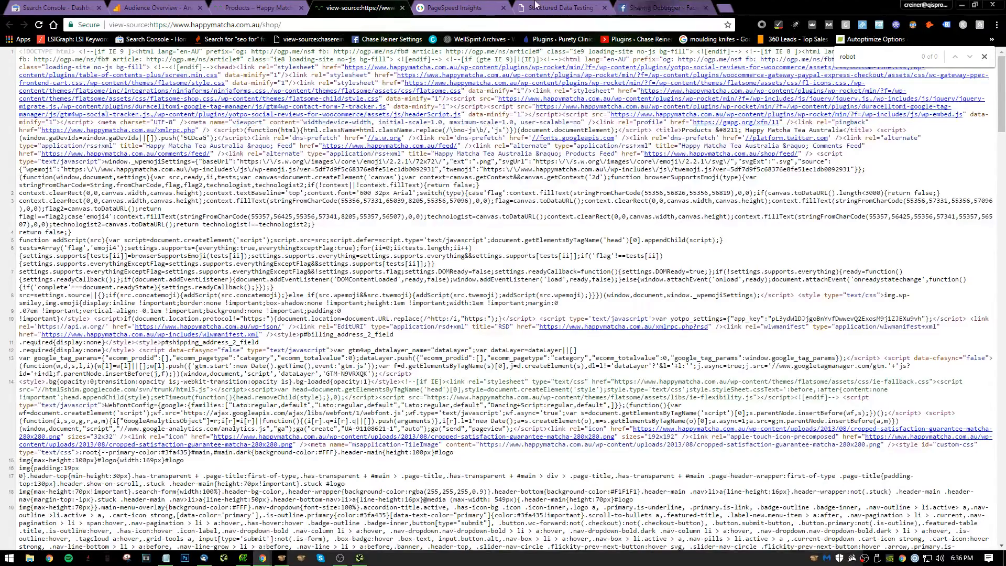
pyautogui.click(402, 8)
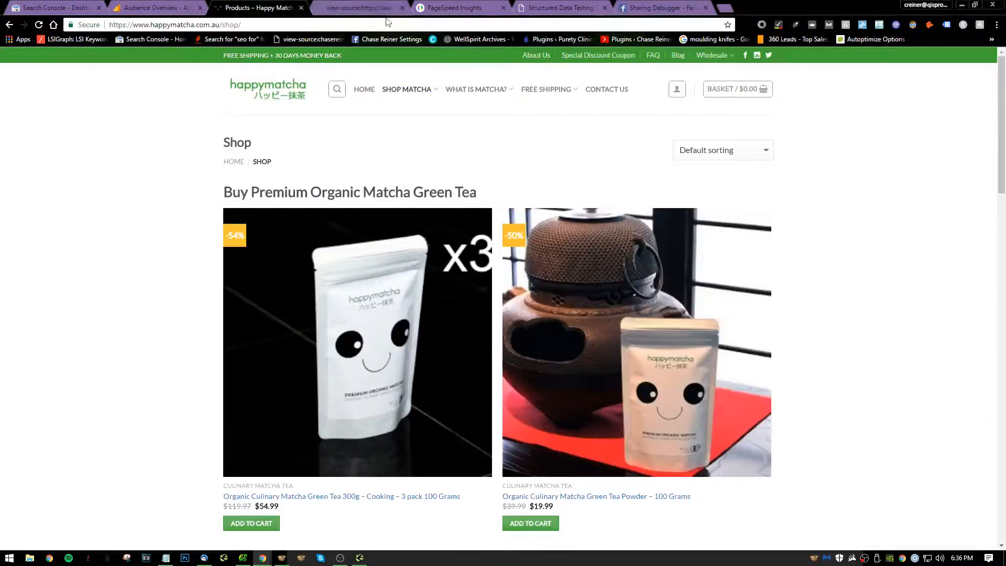
pyautogui.click(290, 26)
pyautogui.hotkey('ctrl', 'c')
pyautogui.click(582, 7)
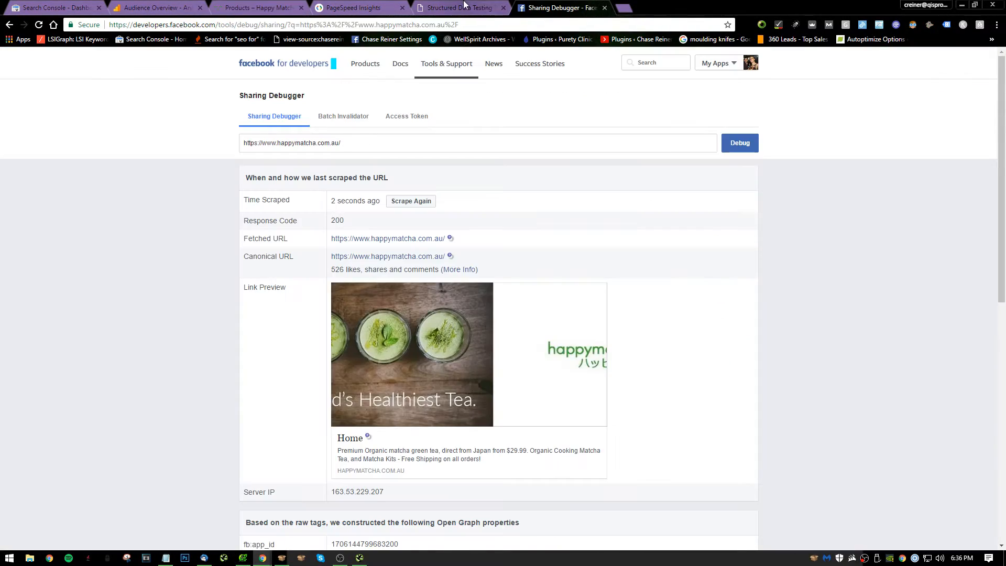
pyautogui.click(471, 5)
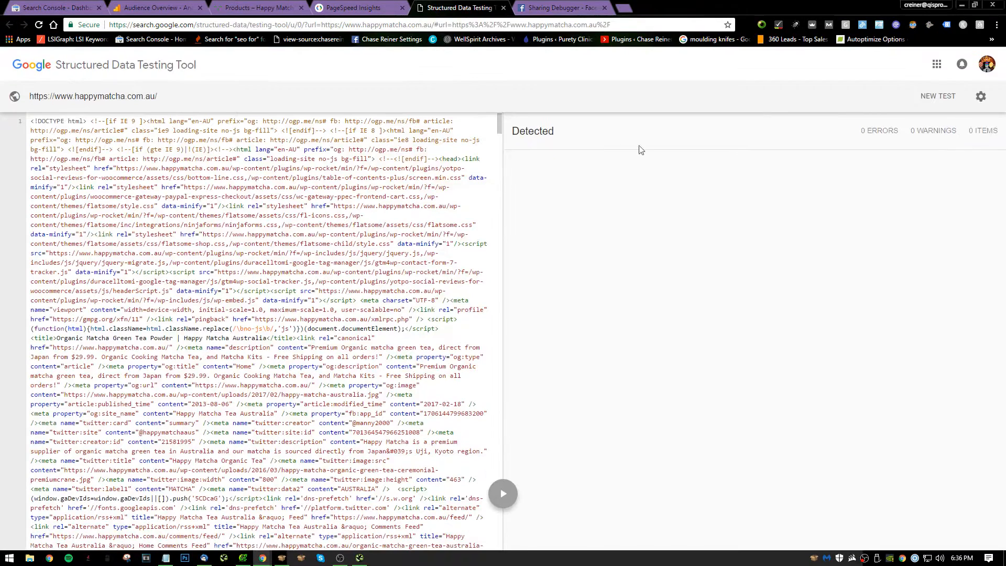
pyautogui.click(940, 97)
pyautogui.hotkey('ctrl', 'v')
pyautogui.click(513, 330)
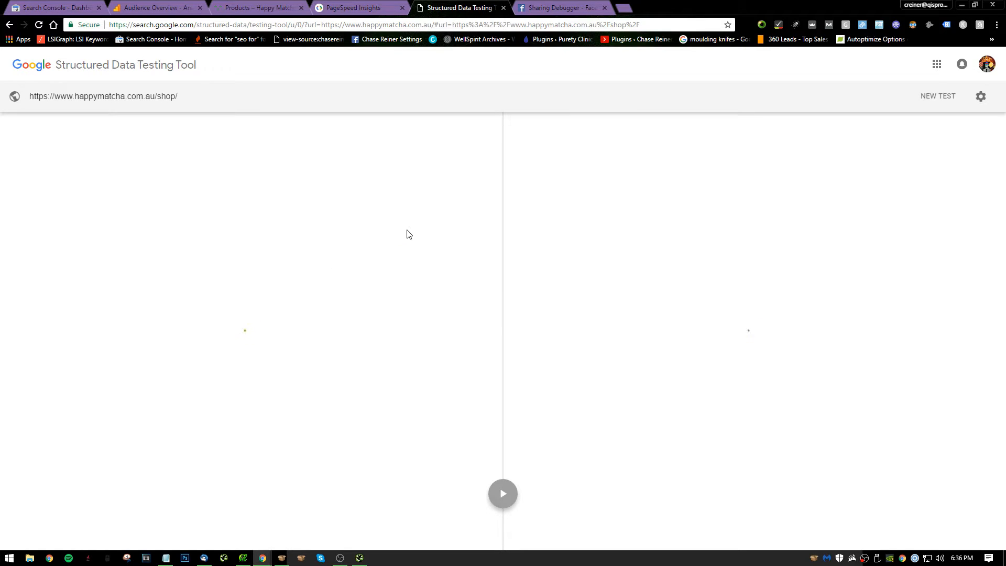
pyautogui.hotkey('alt', 'Tab')
pyautogui.hotkey('alt', 'Tab')
pyautogui.hotkey('alt', 'Tab')
pyautogui.hotkey('alt', 'Tab')
pyautogui.hotkey('alt', 'Tab')
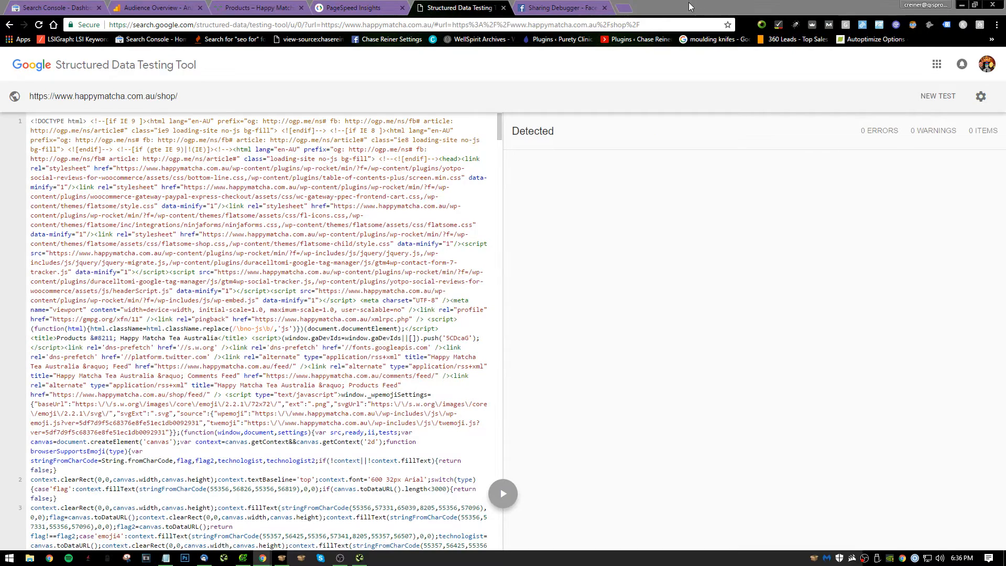
pyautogui.hotkey('alt', 'Tab')
pyautogui.hotkey('alt', 'Tab')
pyautogui.hotkey('alt', 'Tab')
pyautogui.hotkey('alt', 'Tab')
pyautogui.hotkey('alt', 'Tab')
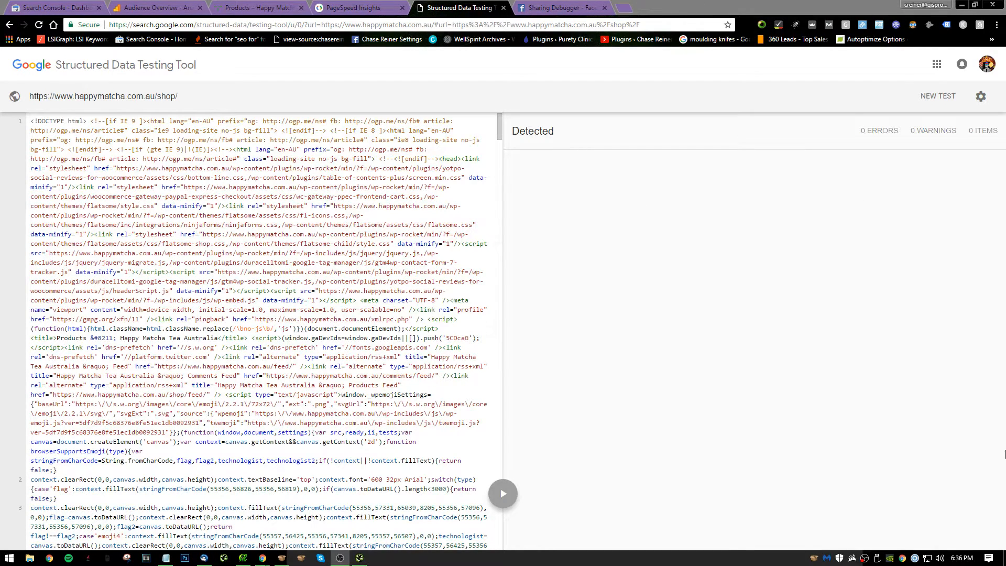
pyautogui.click(867, 229)
pyautogui.click(911, 96)
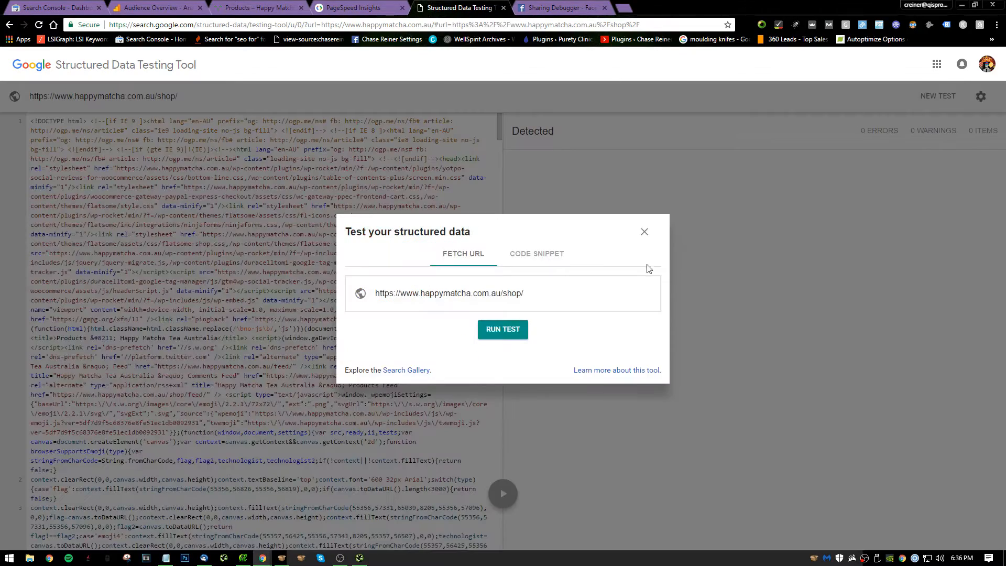
pyautogui.click(645, 232)
pyautogui.click(264, 4)
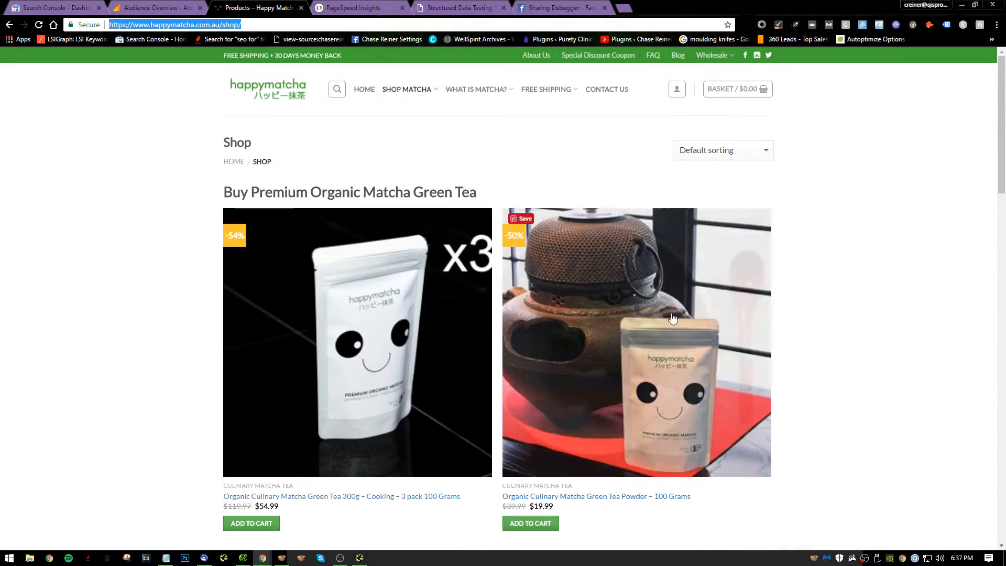
pyautogui.hotkey('alt', 'Tab')
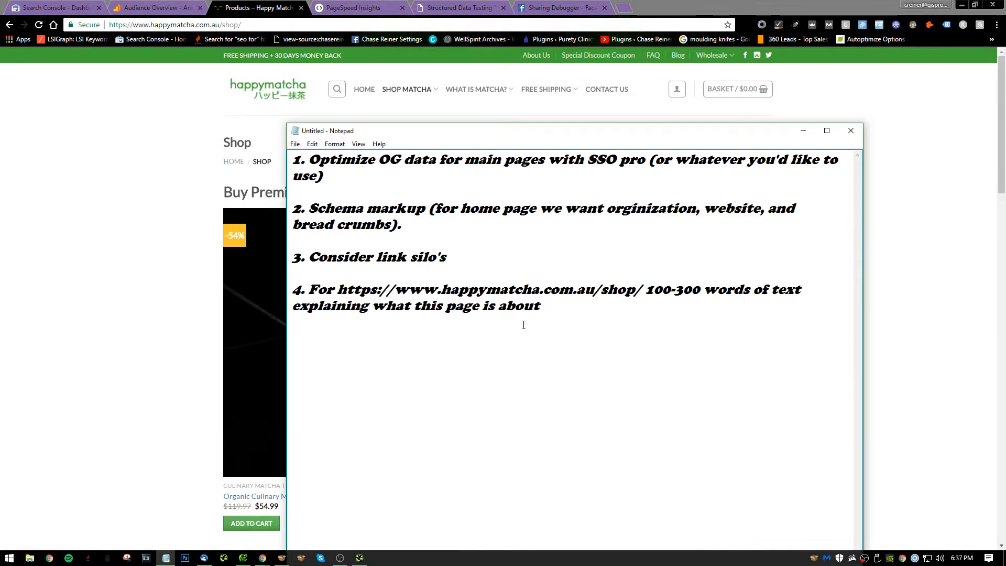
pyautogui.press('Return')
pyautogui.press('Return')
pyautogui.write('5. Need')
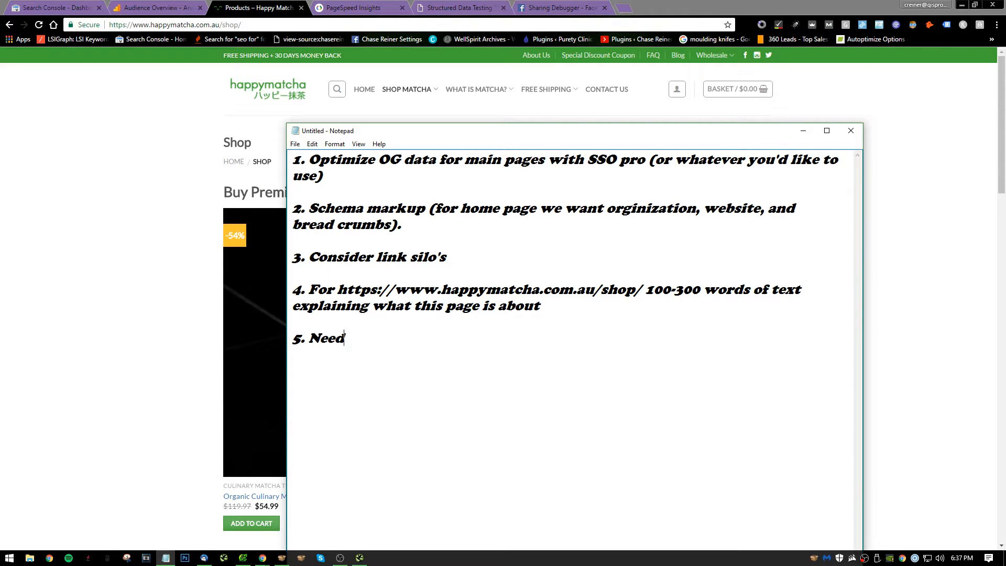
pyautogui.write(' product markup o')
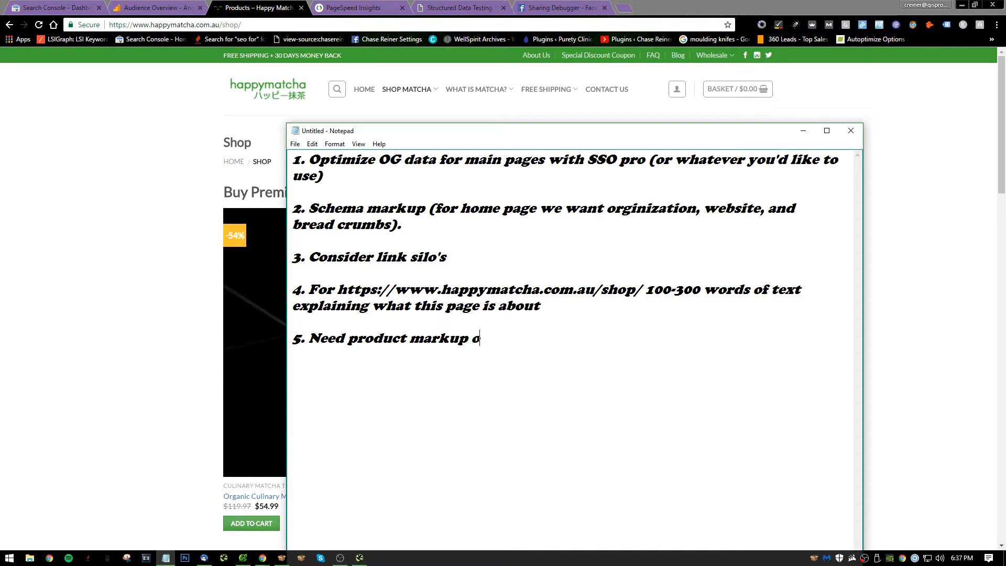
pyautogui.write('n pages')
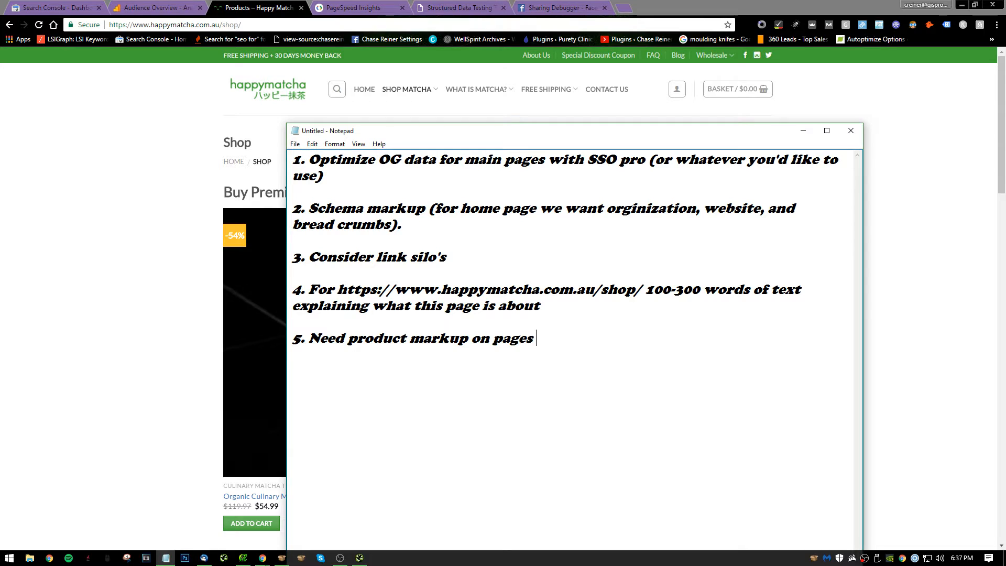
pyautogui.write(' like:')
pyautogui.hotkey('ctrl', 'v')
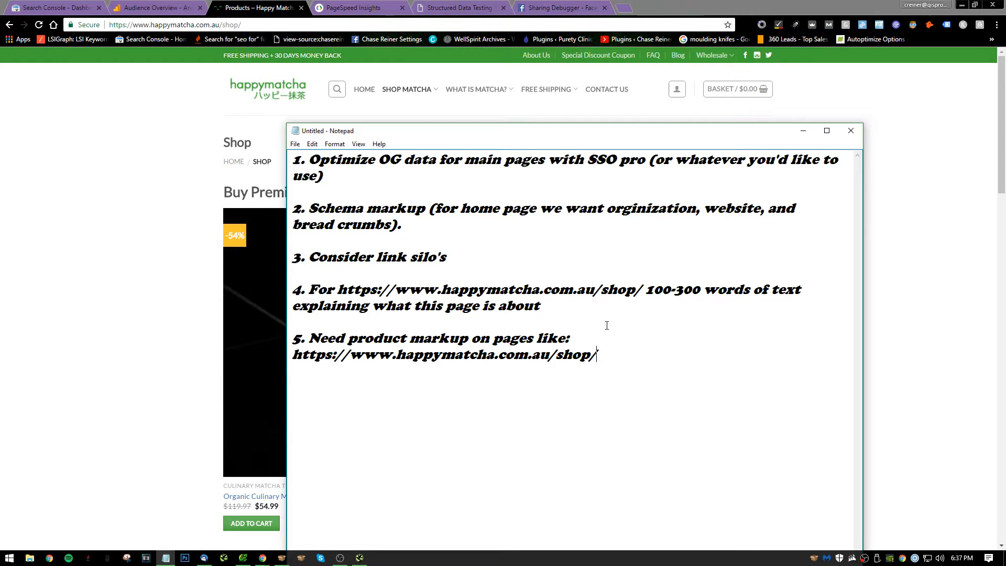
pyautogui.write('.')
# Add note 6 in Notepad: "Basic on page needs to be done for the main pages (topical seeding)".
pyautogui.click(199, 191)
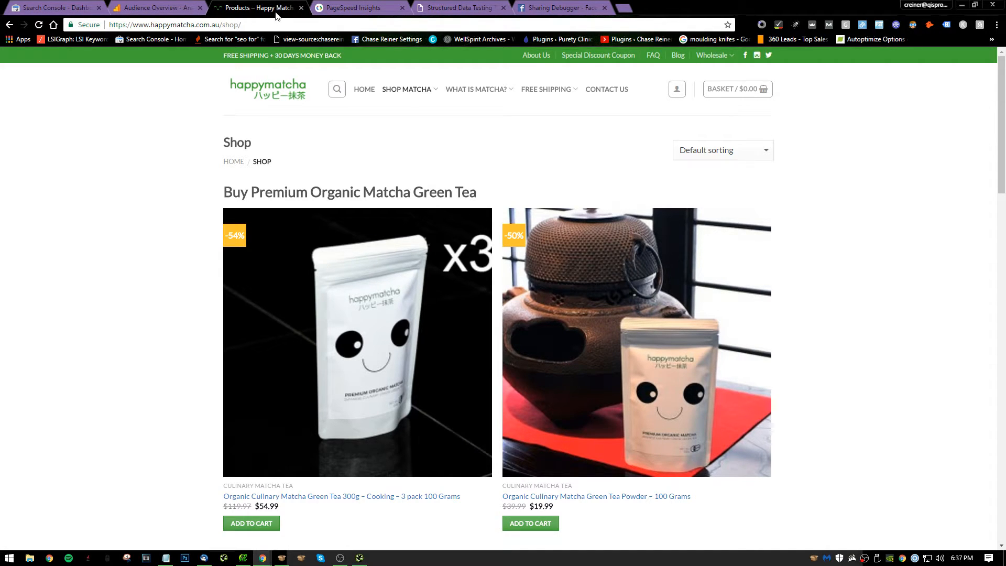
pyautogui.hotkey('alt', 'Tab')
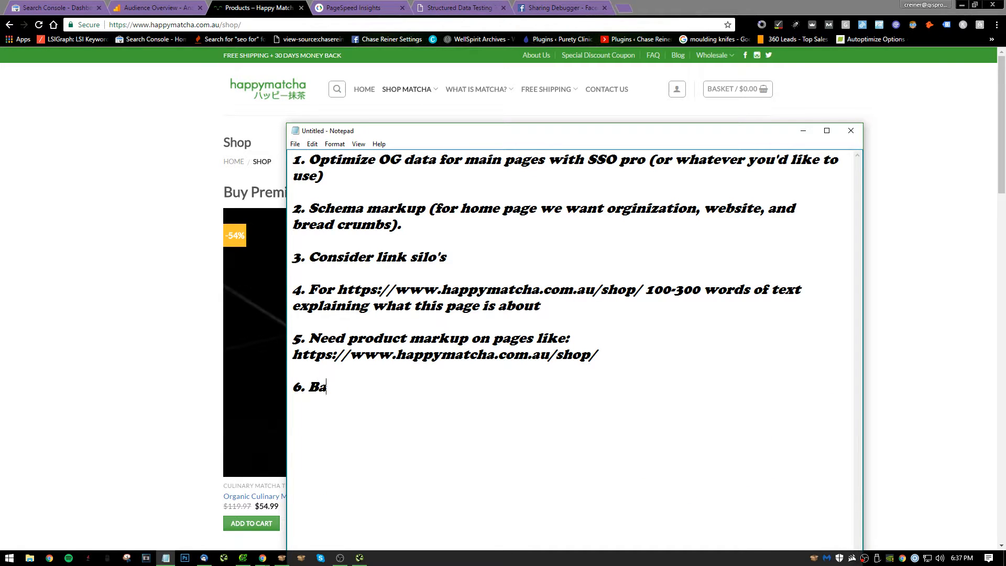
pyautogui.write('on page neds t')
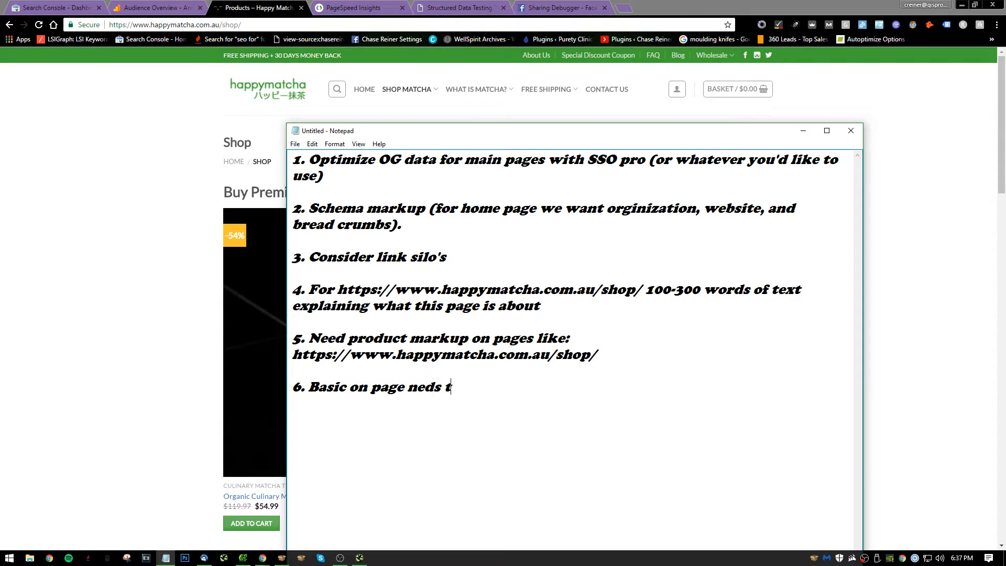
pyautogui.press('BackSpace')
pyautogui.press('BackSpace')
pyautogui.press('BackSpace')
pyautogui.press('BackSpace')
pyautogui.write('to be done')
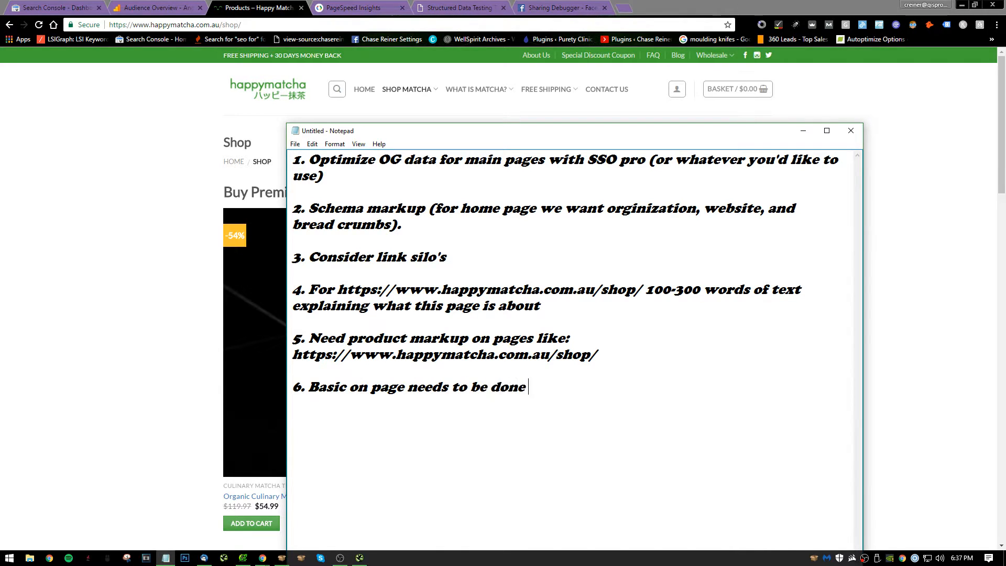
pyautogui.write(' for the main pagews ')
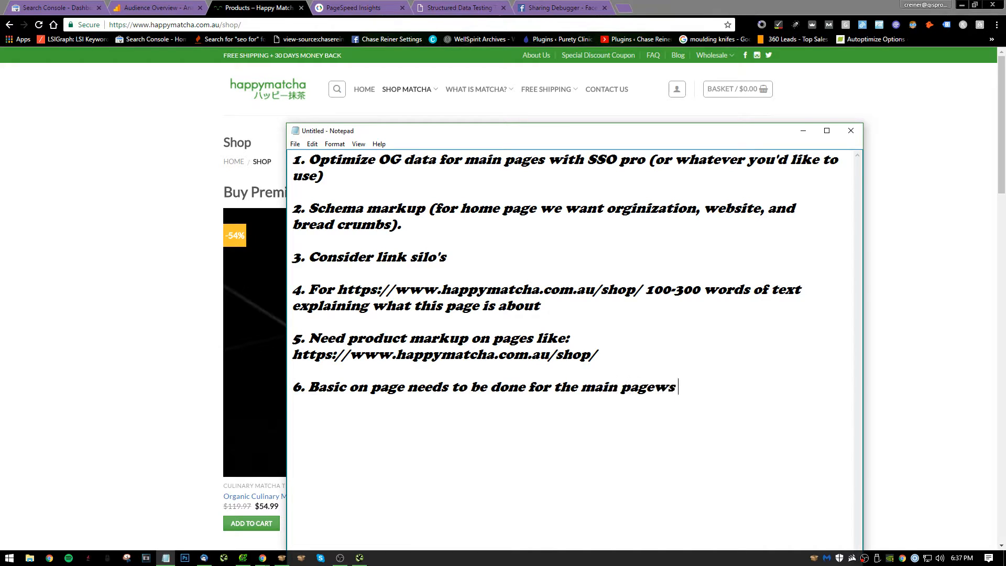
pyautogui.press('BackSpace')
pyautogui.press('BackSpace')
pyautogui.press('BackSpace')
pyautogui.write('s (topic')
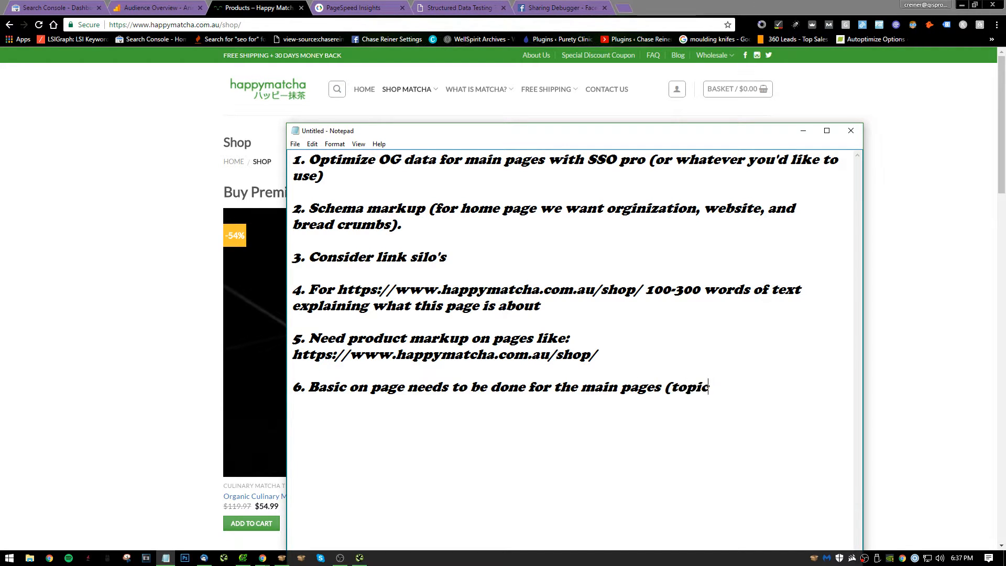
pyautogui.write('al seeding')
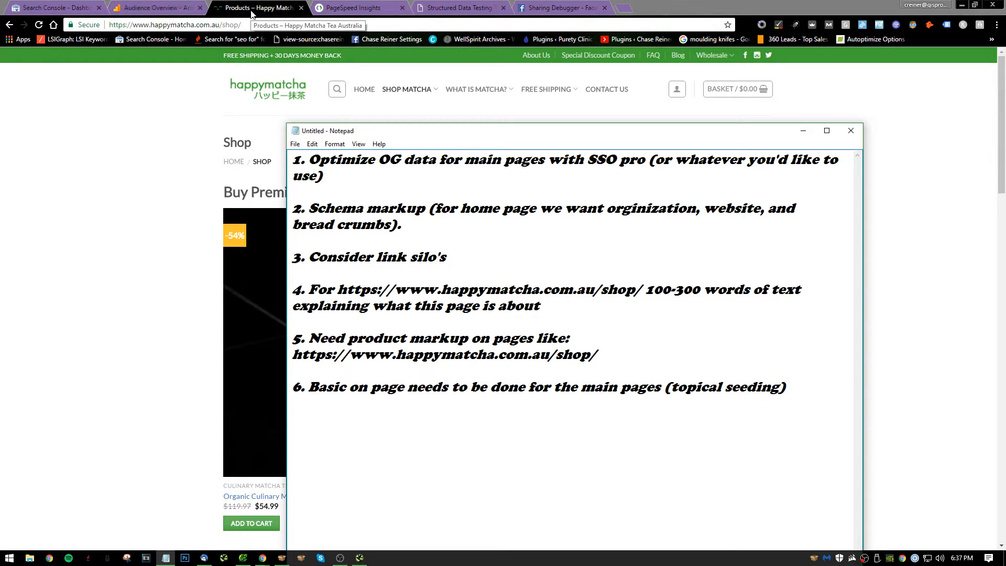
# Look over the Shop page's products, copy the page address and launch PowerMapper 5 Trial in its Professional edition.
pyautogui.click(162, 139)
pyautogui.scroll(-14, 259, 298)
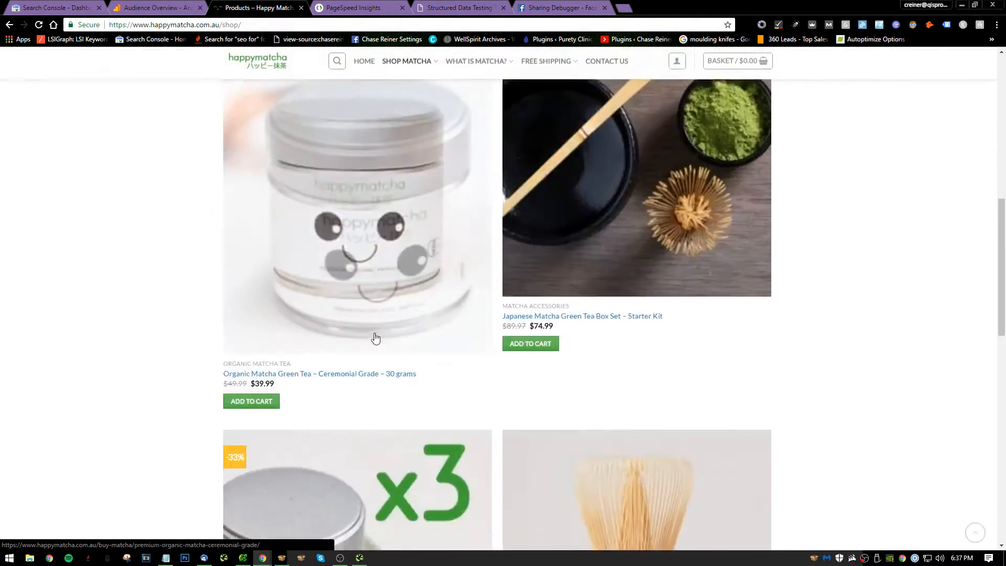
pyautogui.scroll(-3, 463, 285)
pyautogui.scroll(15, 456, 236)
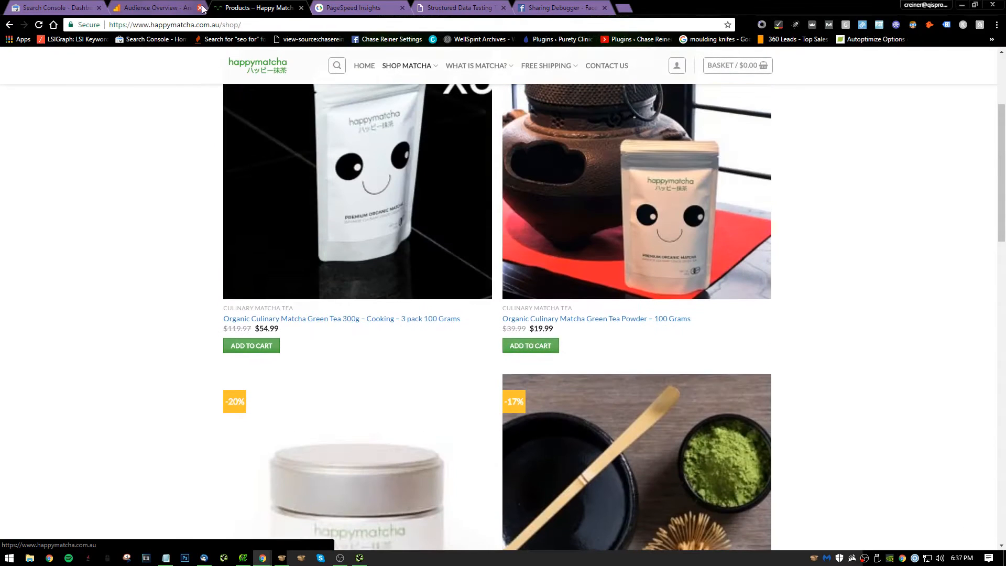
pyautogui.click(234, 24)
pyautogui.hotkey('ctrl', 'c')
pyautogui.click(9, 557)
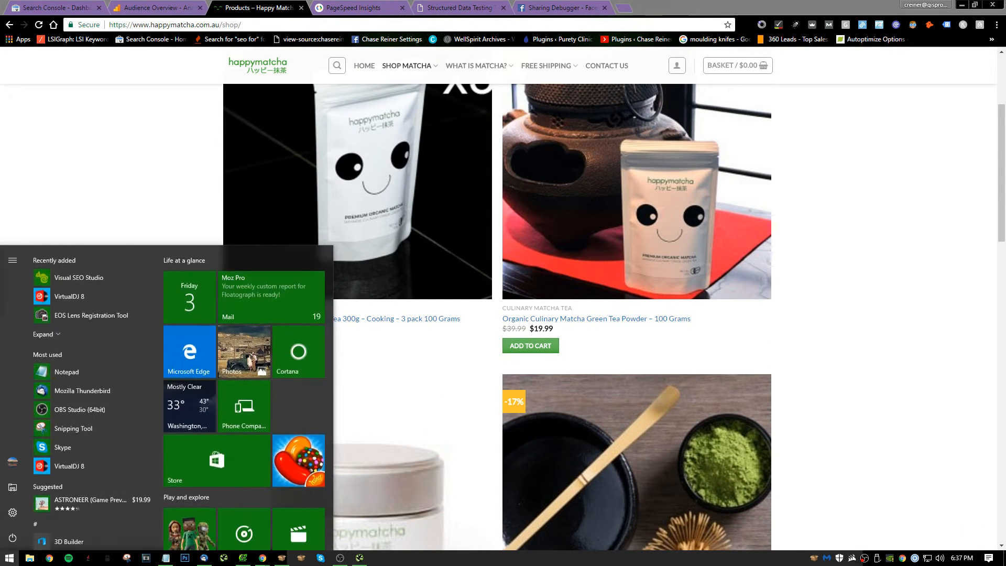
pyautogui.write('powermap')
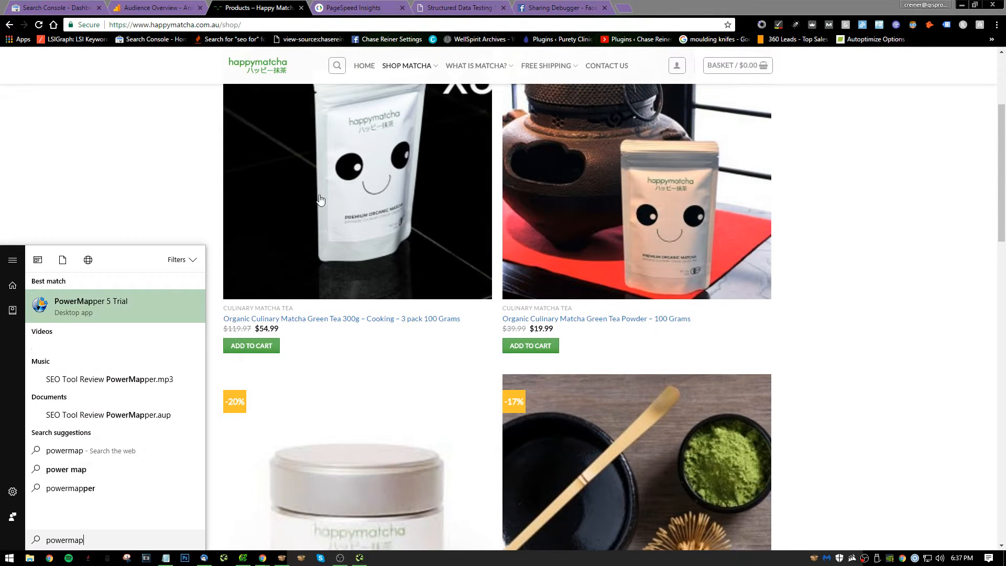
pyautogui.press('Return')
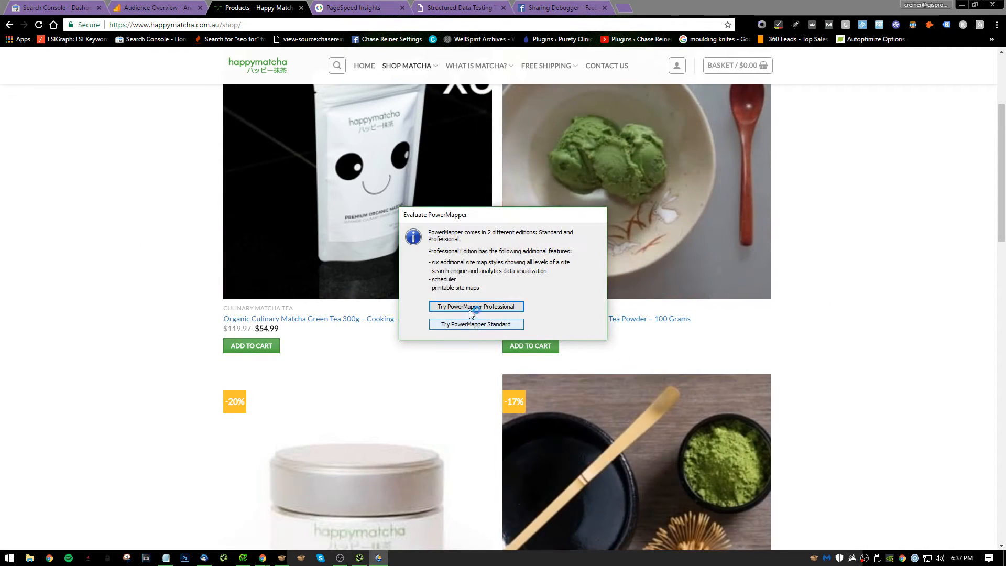
pyautogui.click(476, 328)
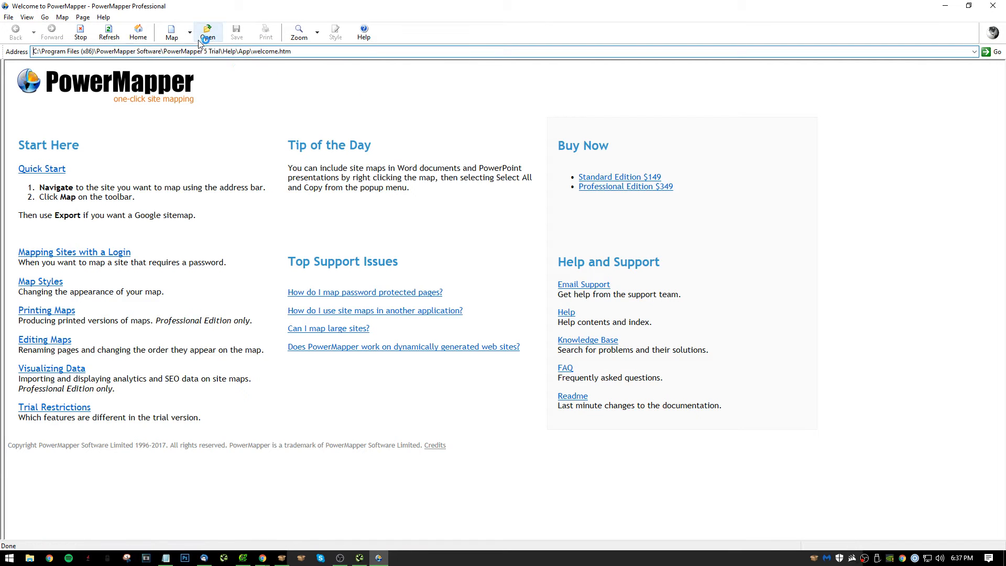
pyautogui.click(257, 51)
pyautogui.hotkey('ctrl', 'v')
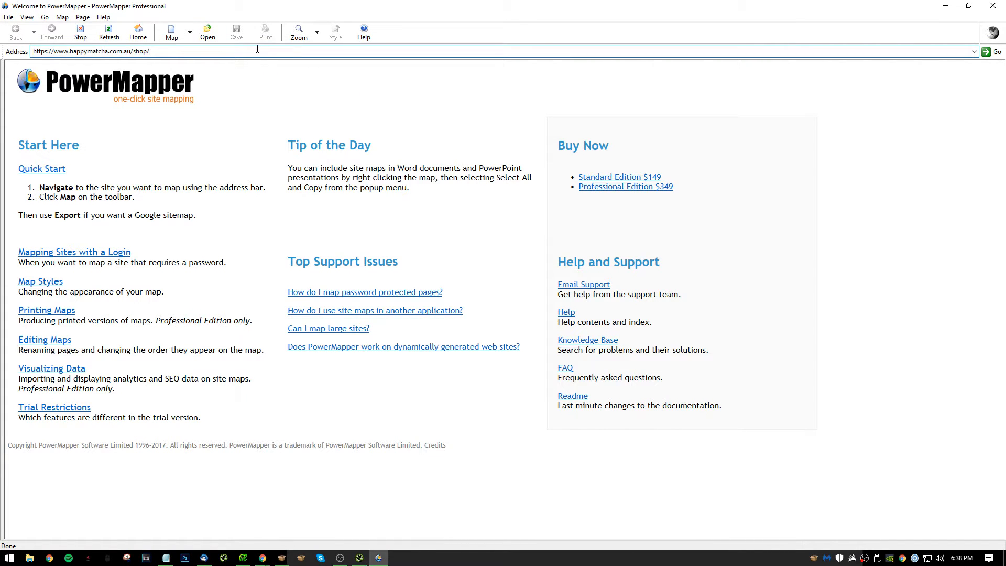
pyautogui.press('Return')
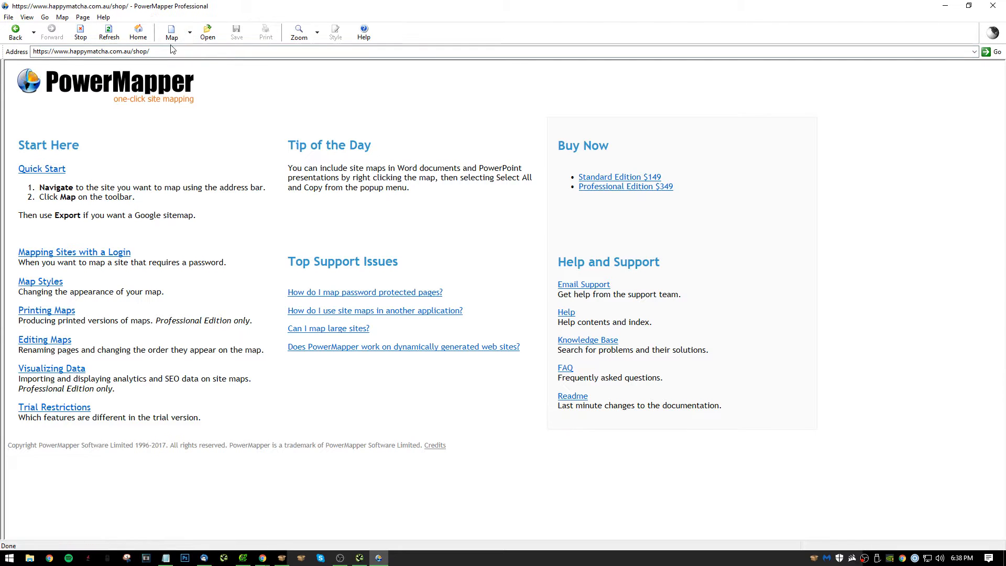
pyautogui.click(179, 33)
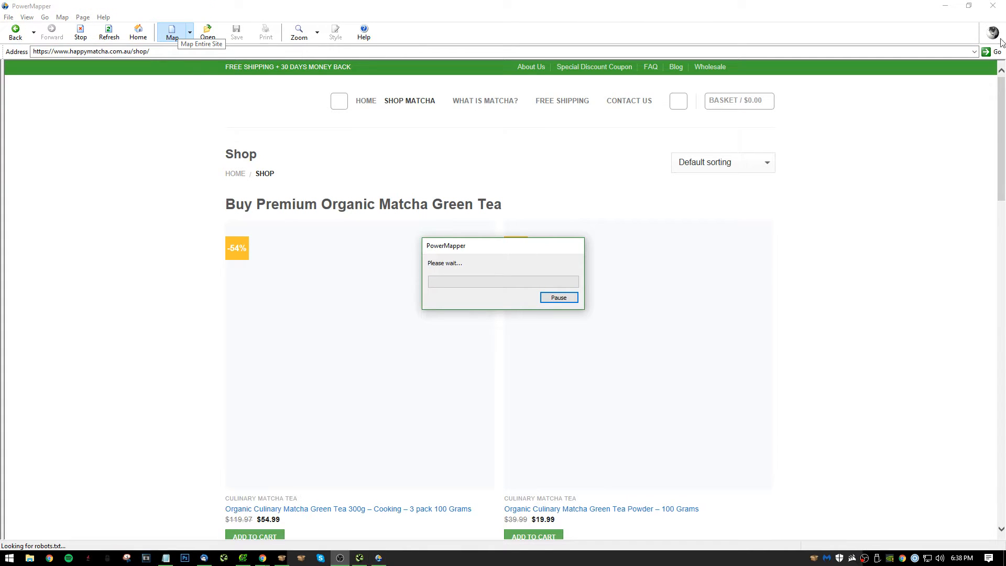
pyautogui.click(945, 5)
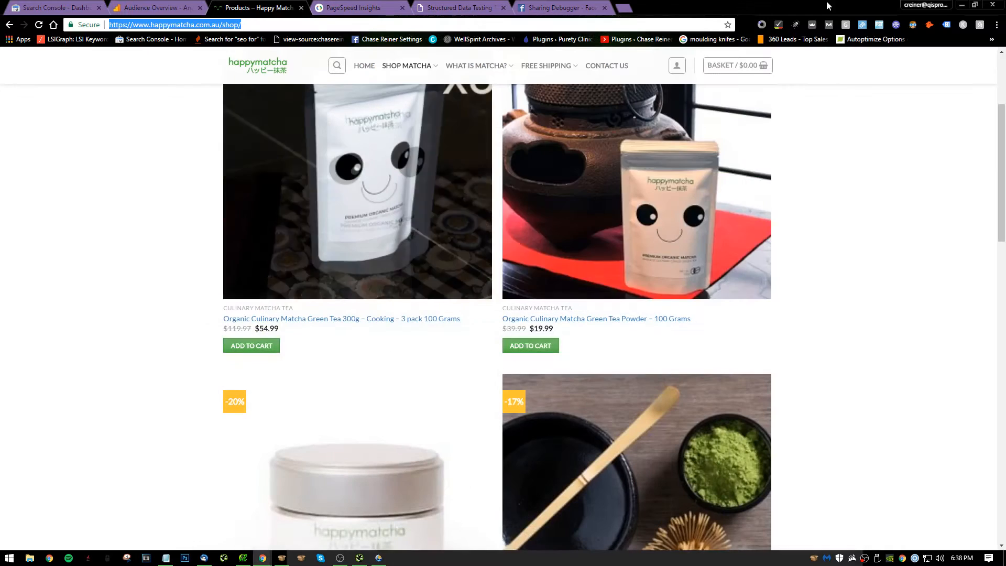
# Review the Shop page's product listings and extend note 4 in Notepad with "(can even use brief descriptions of products before CTA's".
pyautogui.click(790, 285)
pyautogui.scroll(-19, 697, 330)
pyautogui.scroll(19, 607, 302)
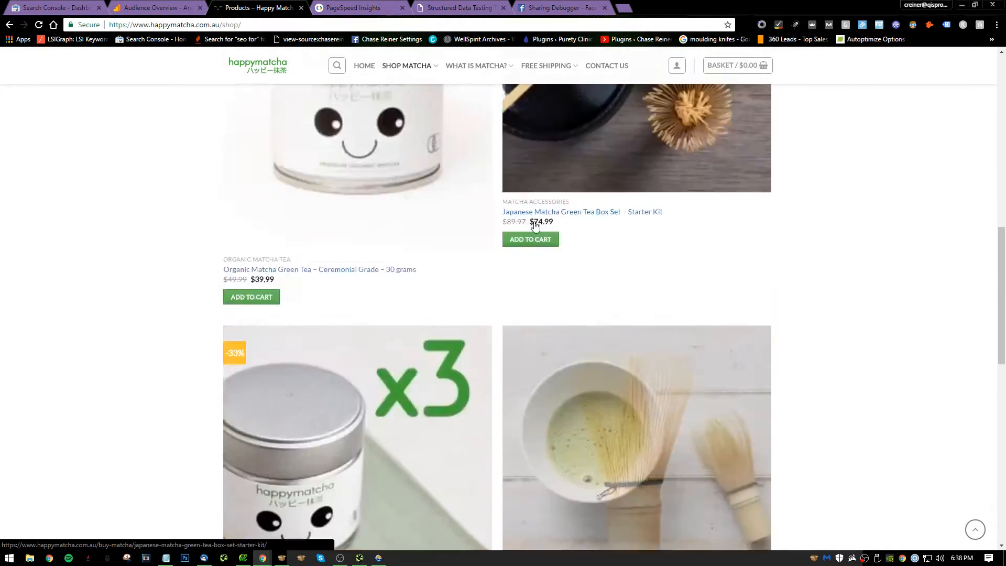
pyautogui.scroll(-5, 288, 243)
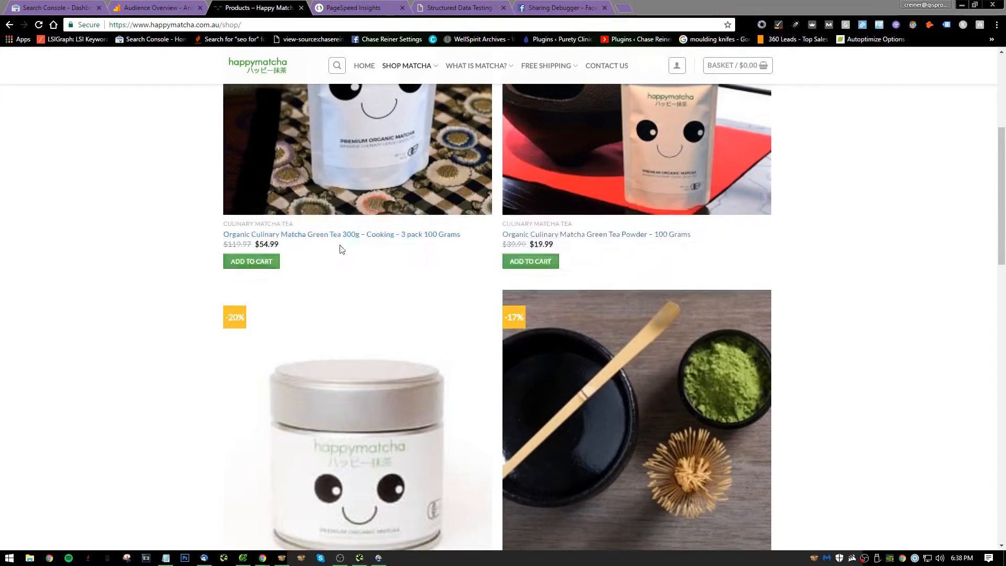
pyautogui.hotkey('alt', 'Tab')
pyautogui.hotkey('alt', 'Tab')
pyautogui.hotkey('alt', 'Tab')
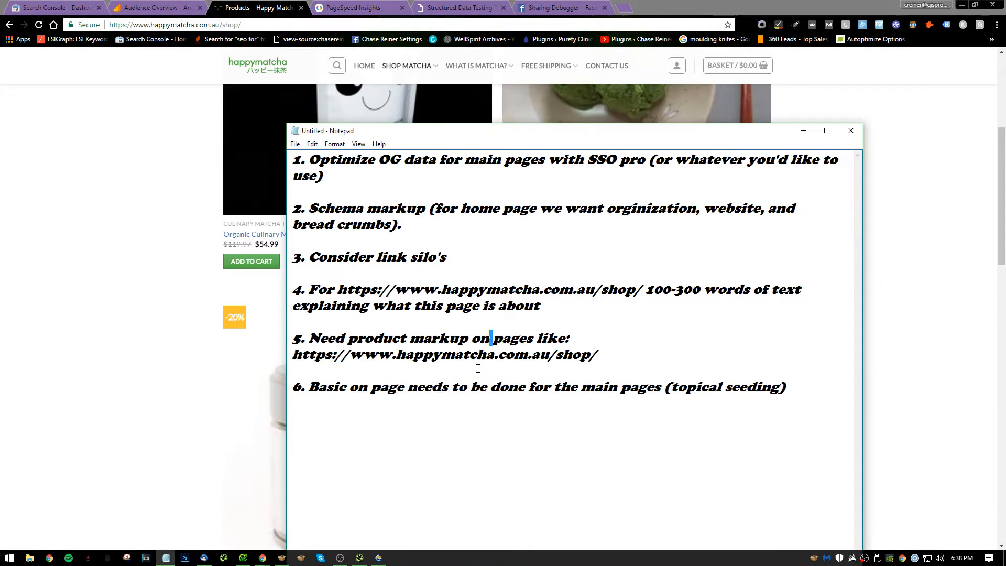
pyautogui.click(568, 340)
pyautogui.click(446, 307)
pyautogui.write('(can even usin')
pyautogui.press('BackSpace')
pyautogui.write('e b')
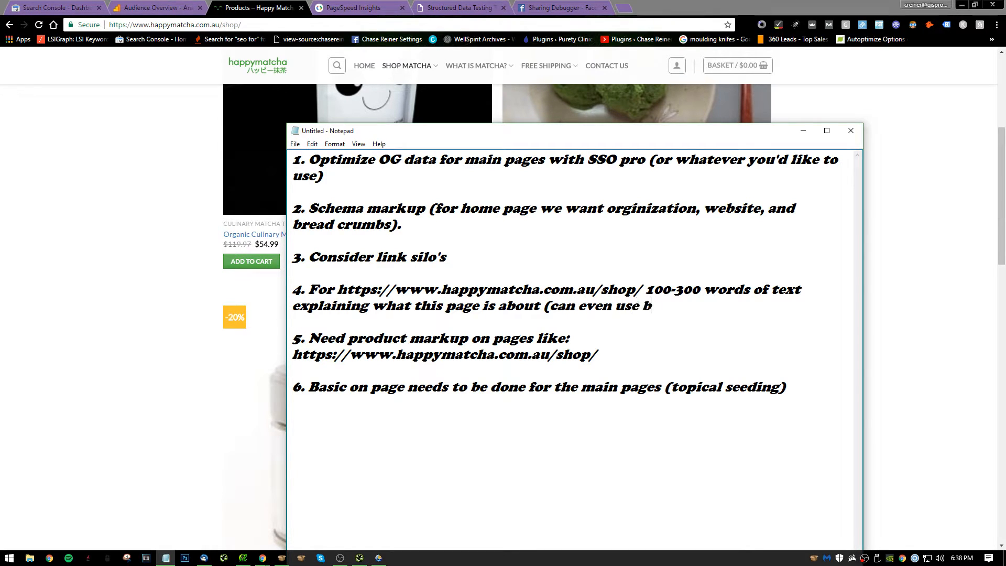
pyautogui.write('rief descri')
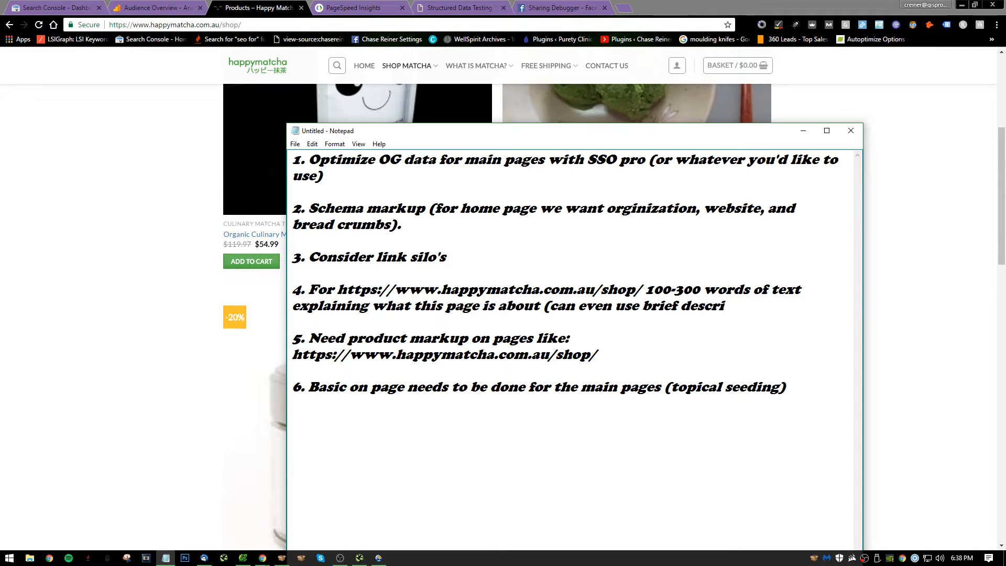
pyautogui.write('ptions of products b')
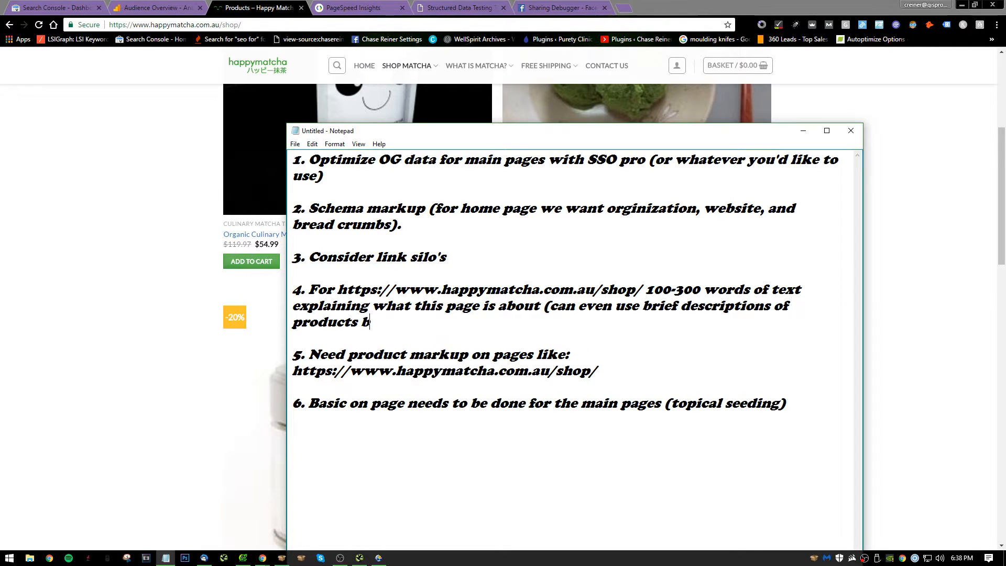
pyautogui.press('BackSpace')
pyautogui.press('BackSpace')
pyautogui.write('efore CTAS')
pyautogui.write(' (make')
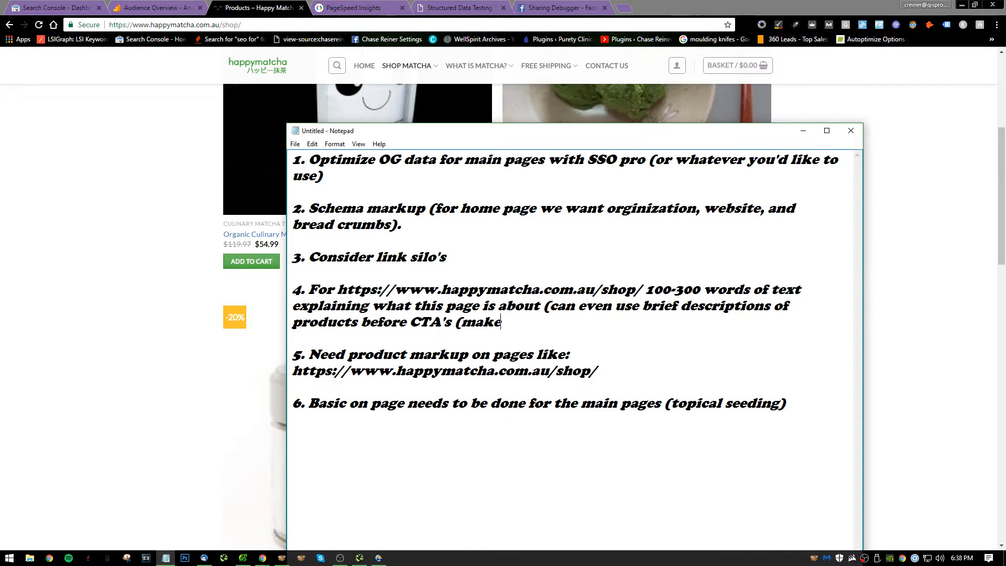
pyautogui.write(' sure these are uniqu')
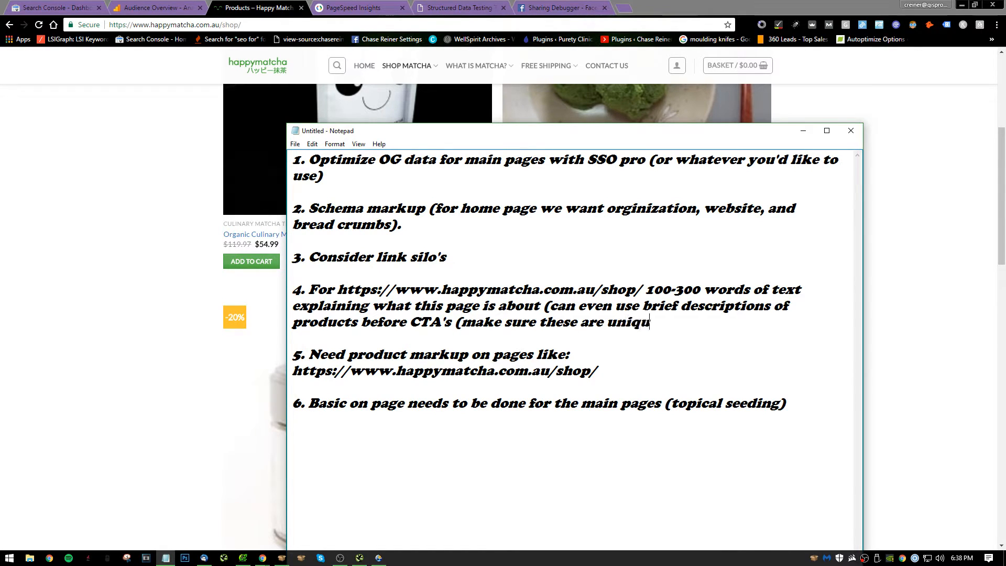
pyautogui.write('e c')
# Finish note 4 in Notepad with "(make sure this is unique content)" after "CTA's".
pyautogui.press('BackSpace')
pyautogui.press('BackSpace')
pyautogui.press('BackSpace')
pyautogui.press('BackSpace')
pyautogui.press('BackSpace')
pyautogui.press('BackSpace')
pyautogui.press('BackSpace')
pyautogui.press('BackSpace')
pyautogui.press('BackSpace')
pyautogui.press('BackSpace')
pyautogui.press('BackSpace')
pyautogui.press('BackSpace')
pyautogui.press('BackSpace')
pyautogui.press('BackSpace')
pyautogui.press('BackSpace')
pyautogui.press('BackSpace')
pyautogui.write('is')
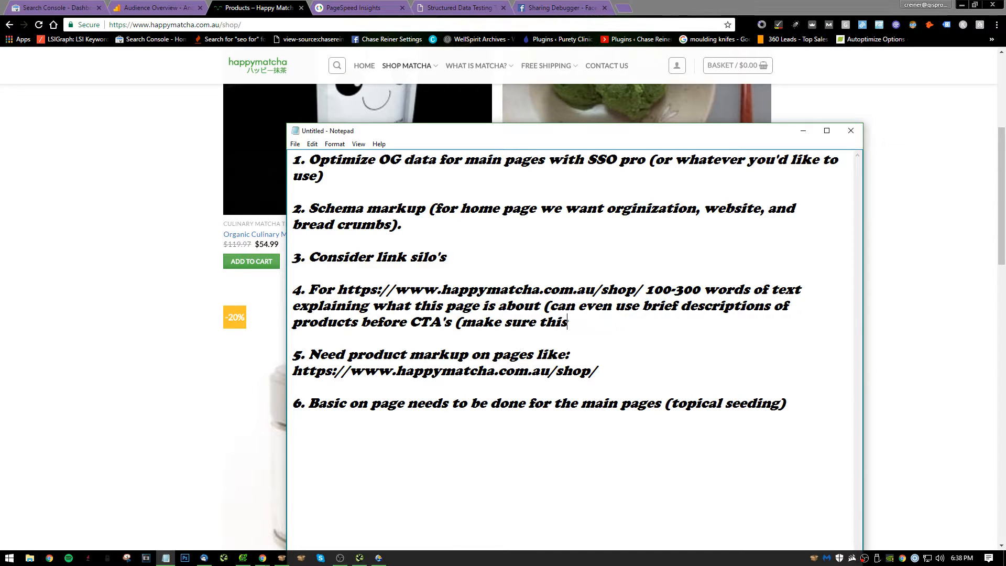
pyautogui.write(' is unique content')
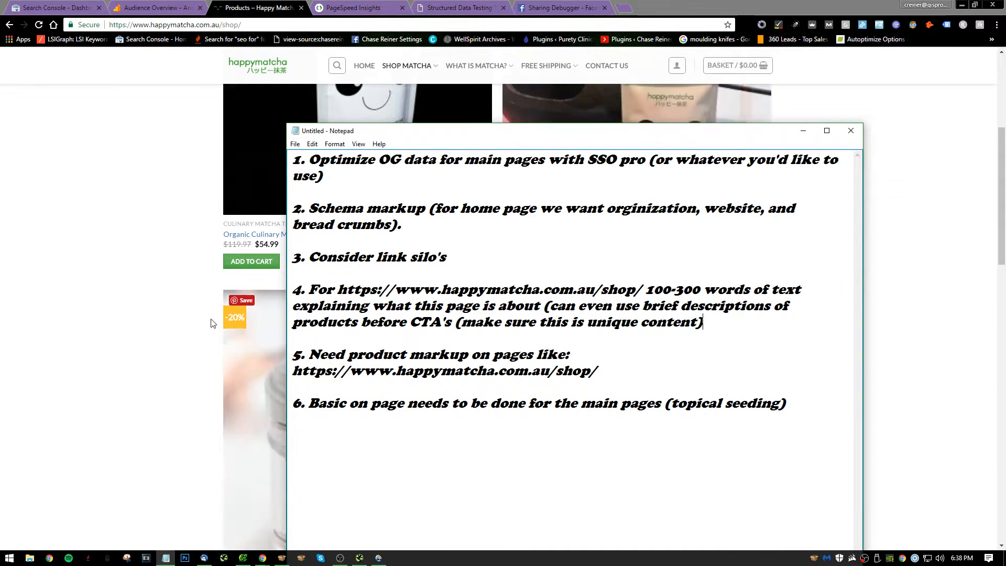
# Open the Organic Culinary Matcha Green Tea 300g 3 pack product from the Shop page and copy its page address.
pyautogui.click(68, 353)
pyautogui.scroll(4, 220, 257)
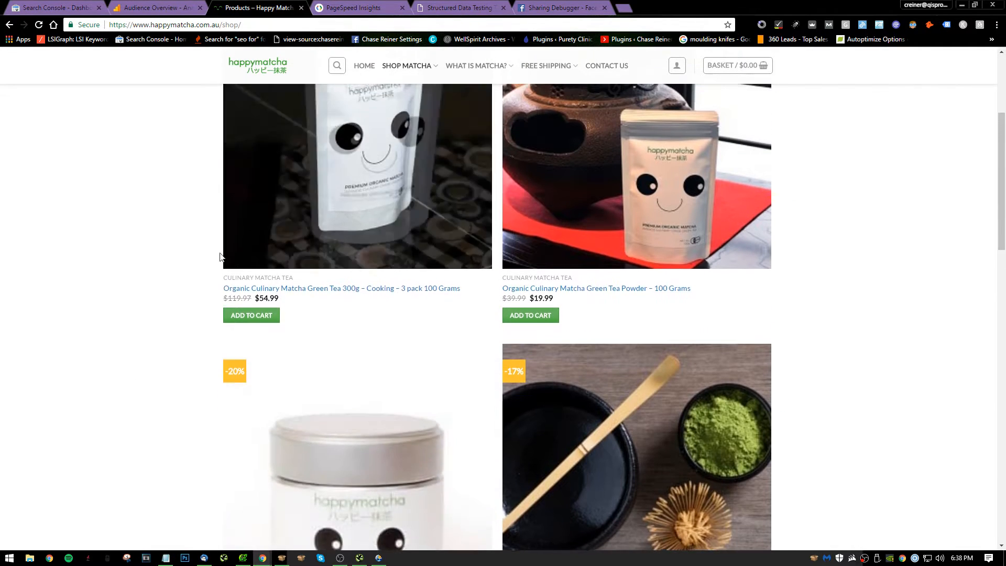
pyautogui.scroll(-3, 377, 206)
pyautogui.scroll(4, 401, 251)
pyautogui.click(398, 290)
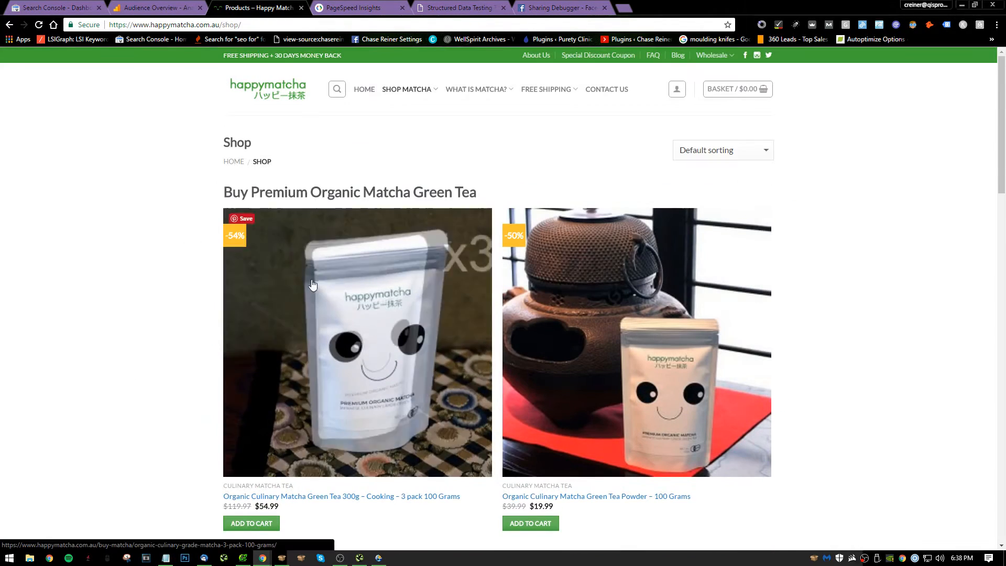
pyautogui.click(260, 27)
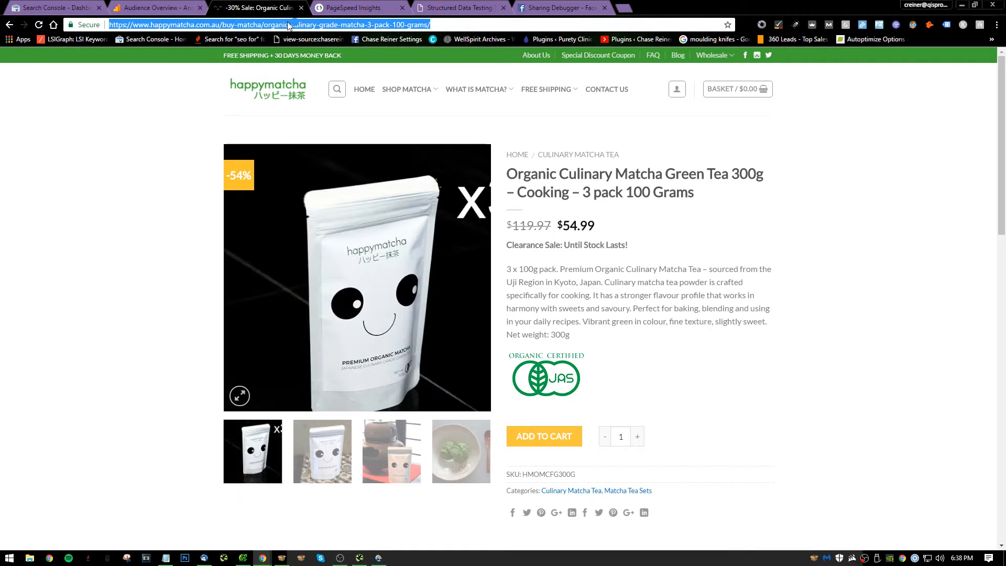
pyautogui.rightClick(271, 29)
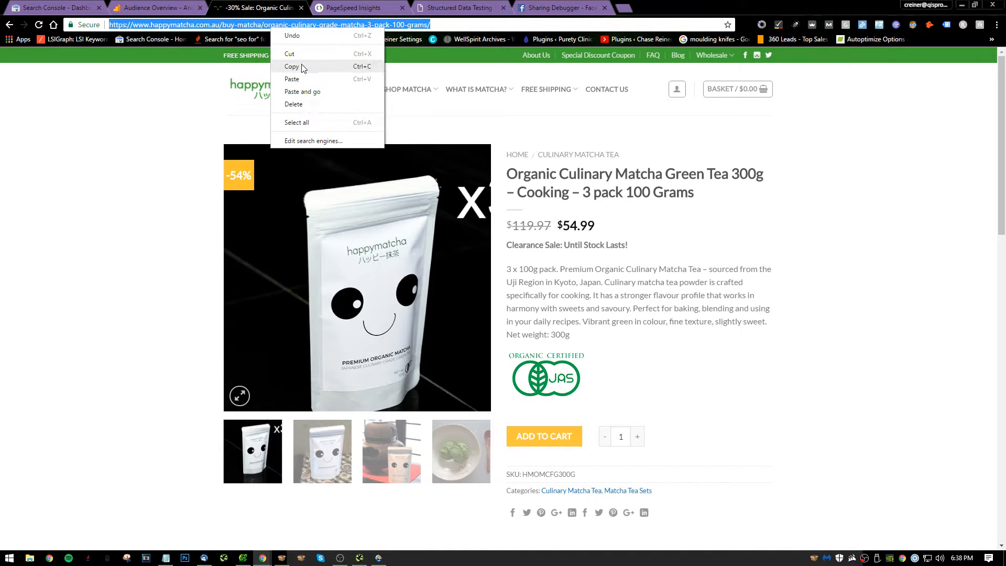
pyautogui.click(302, 69)
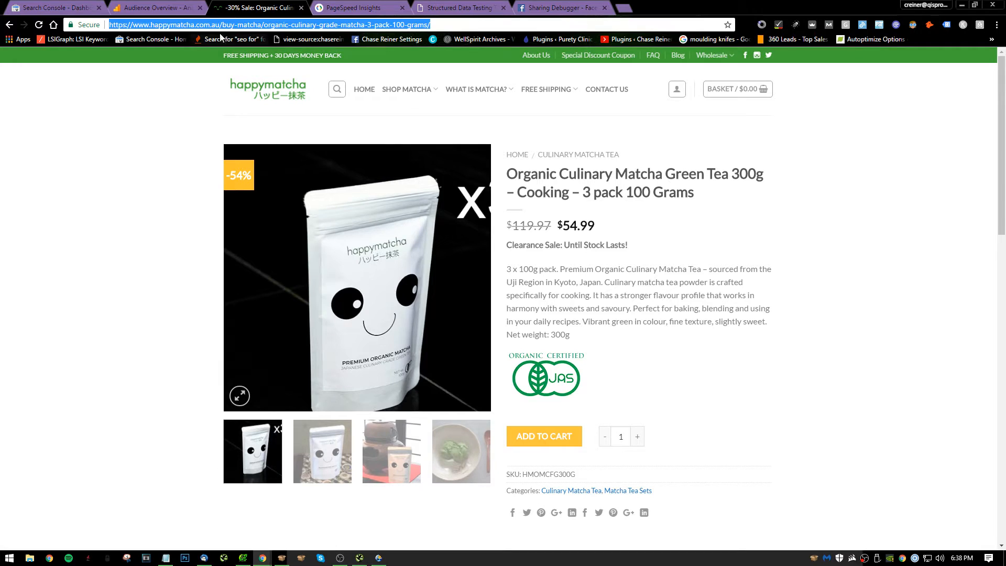
# Examine the product page's URL path, description, benefits list and footer for on-page content and internal links.
pyautogui.click(259, 25)
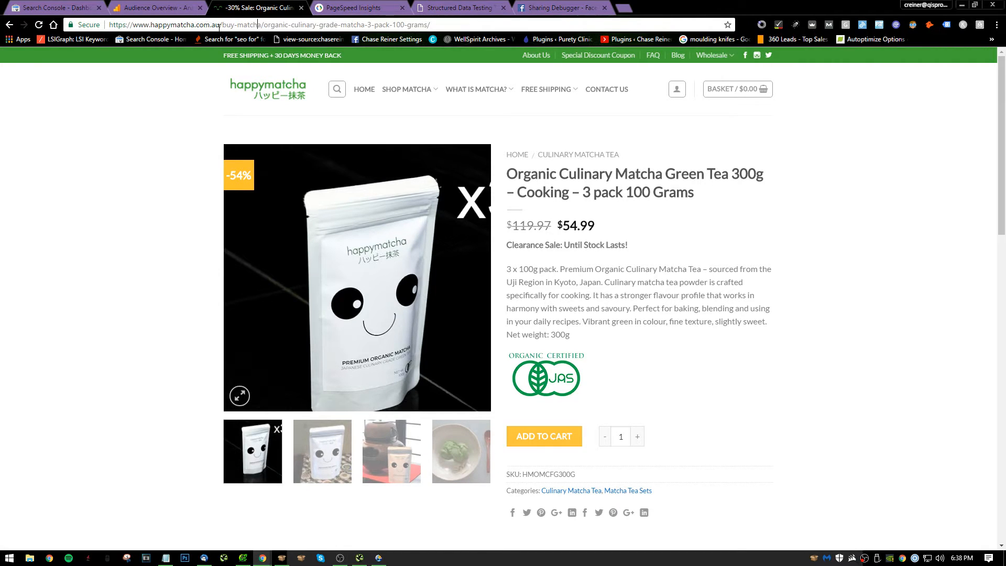
pyautogui.moveTo(219, 26); pyautogui.dragTo(430, 28)
pyautogui.click(151, 141)
pyautogui.scroll(-3, 218, 154)
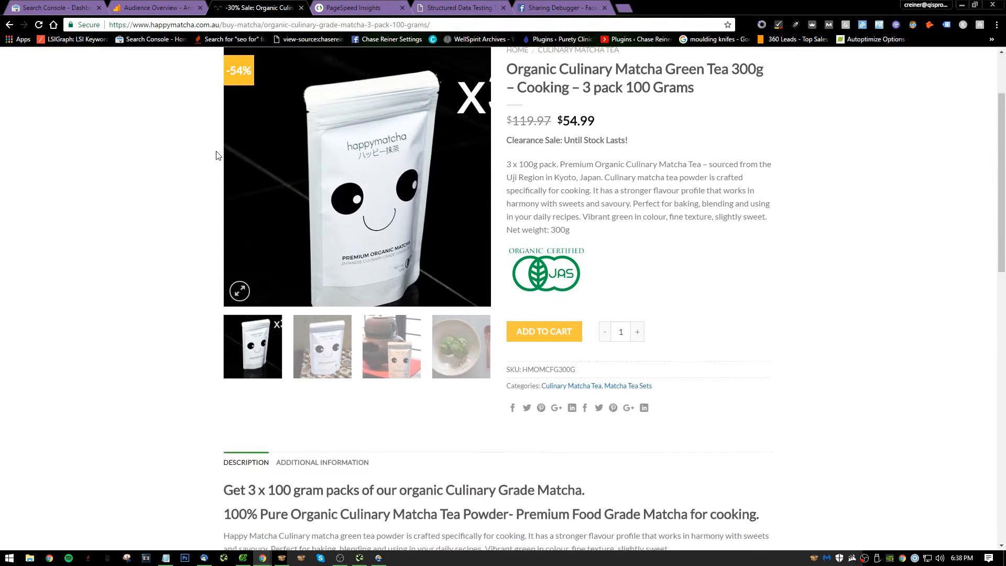
pyautogui.scroll(3, 276, 160)
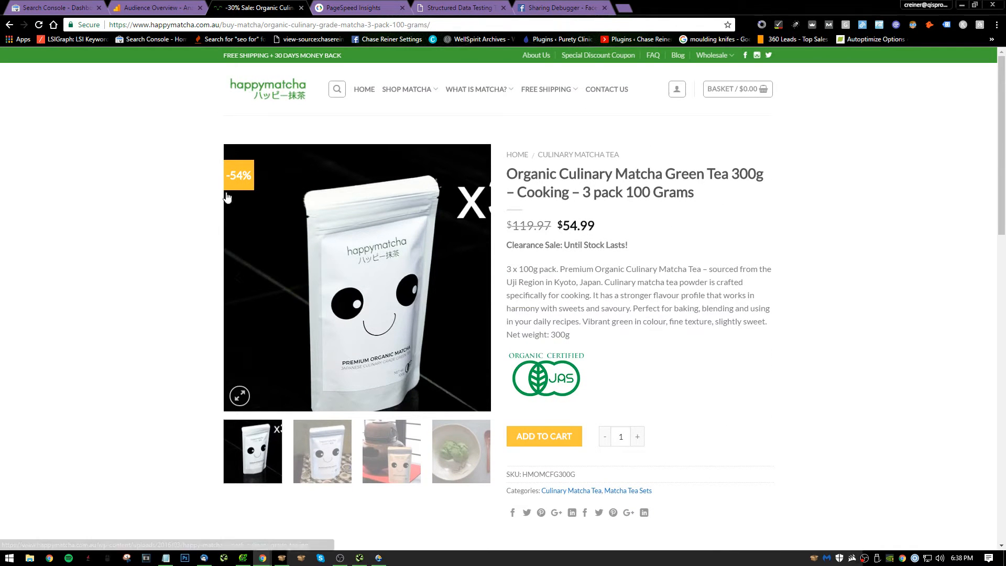
pyautogui.scroll(-15, 276, 136)
pyautogui.scroll(-4, 315, 251)
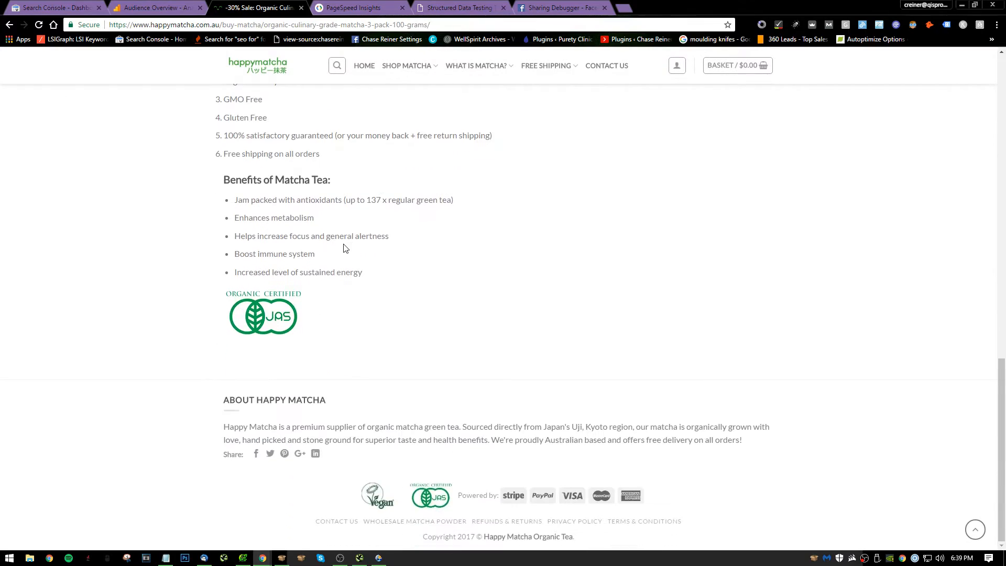
pyautogui.scroll(15, 328, 252)
pyautogui.scroll(2, 371, 376)
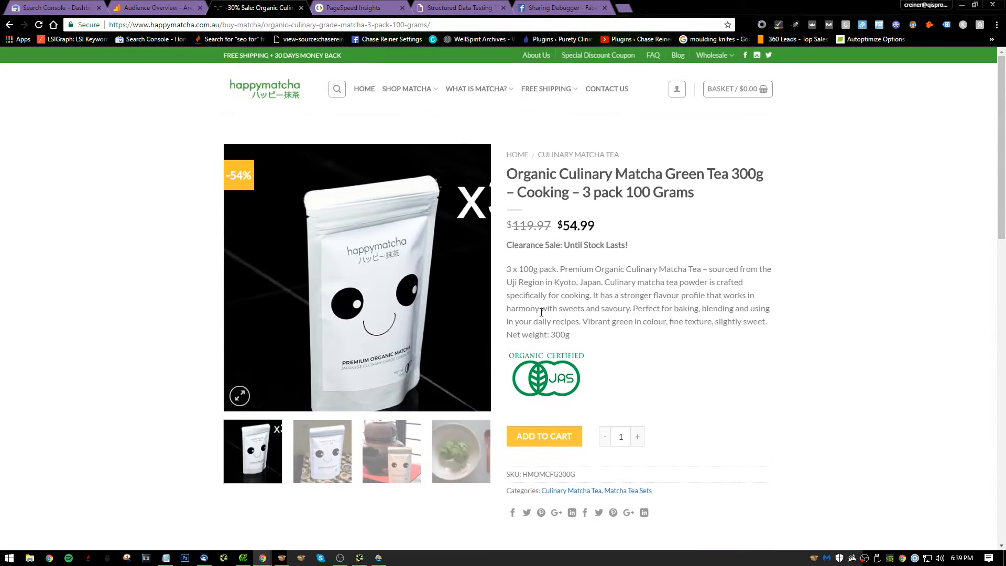
pyautogui.scroll(-10, 428, 322)
pyautogui.scroll(10, 429, 322)
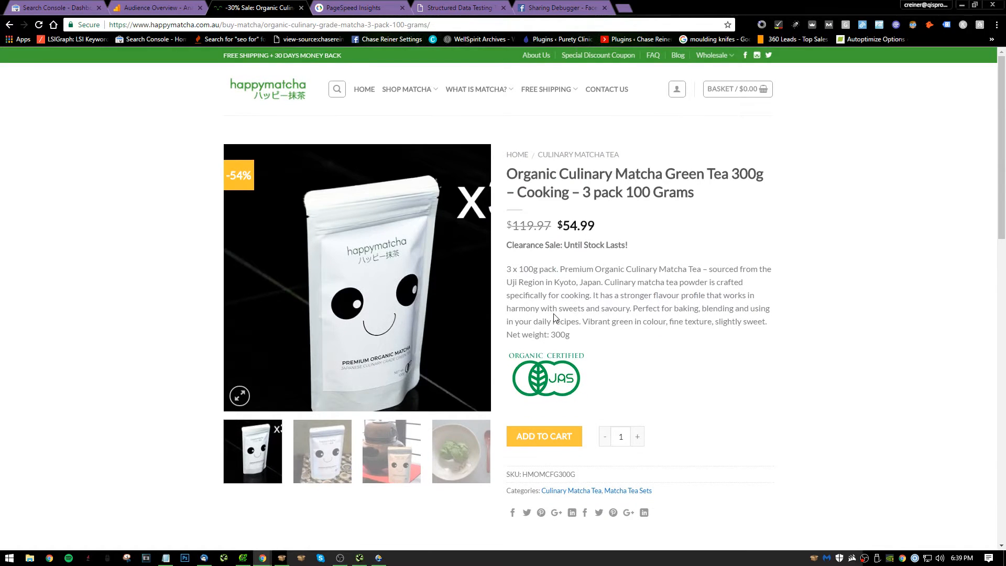
# Start note 7 in Notepad with "On actual product pages like:" followed by the copied culinary matcha 3 pack page address.
pyautogui.hotkey('alt', 'Tab')
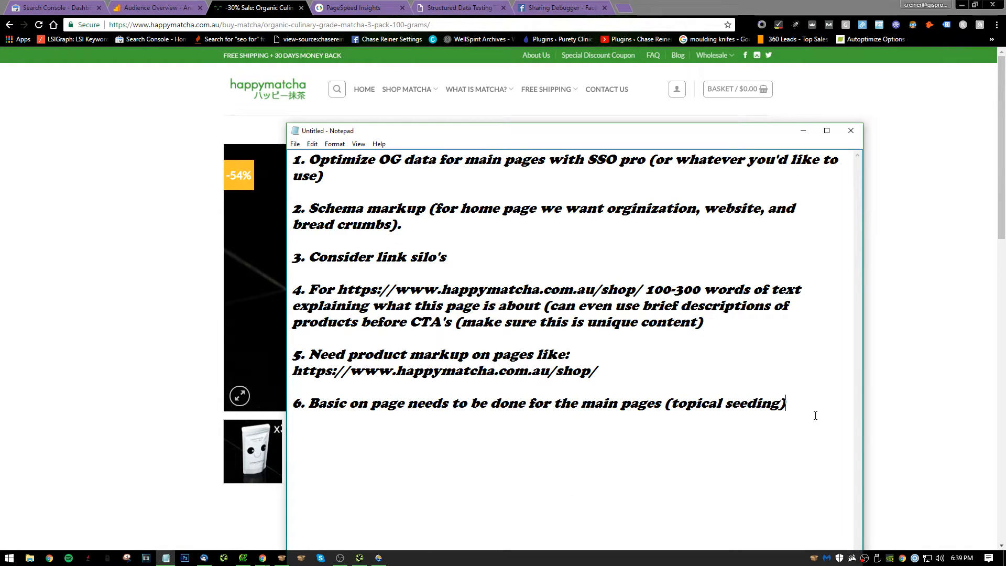
pyautogui.click(800, 396)
pyautogui.write('7. On actual product page')
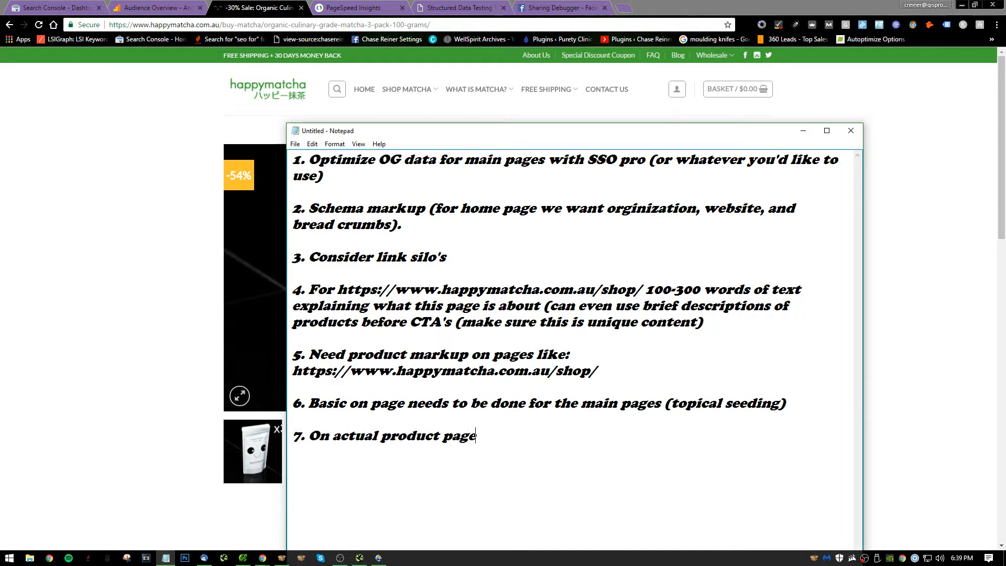
pyautogui.write('s like')
pyautogui.hotkey('alt', 'Tab')
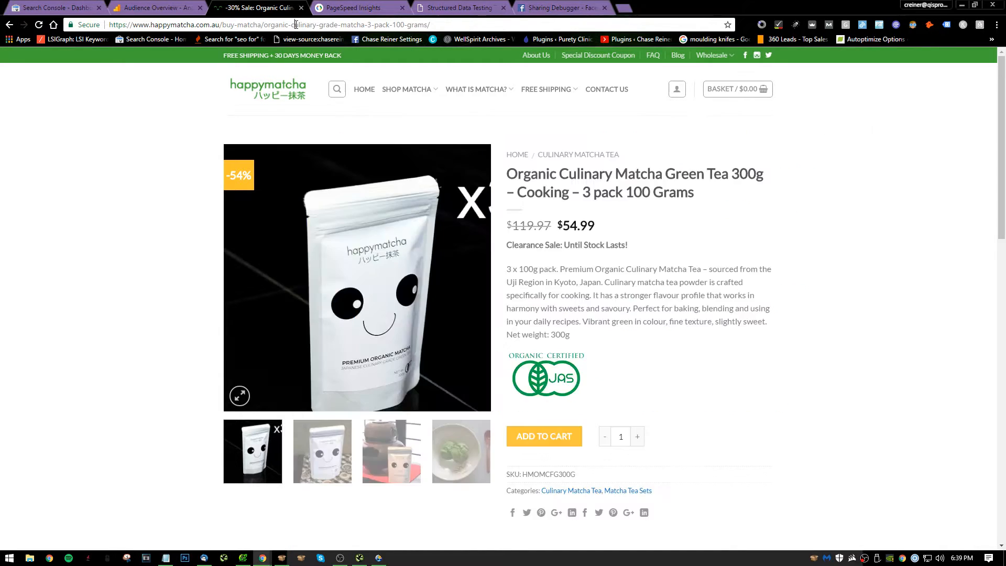
pyautogui.hotkey('alt', 'Tab')
pyautogui.write(':')
pyautogui.hotkey('ctrl', 'v')
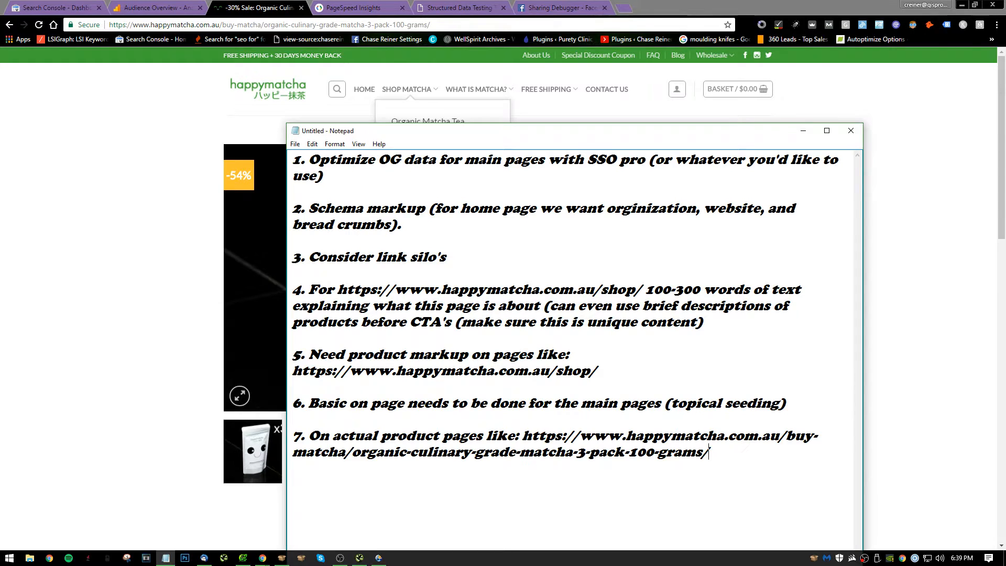
# Complete note 7 with "we want to make sure we silioing to other important pages".
pyautogui.write('we want to make sure we sili')
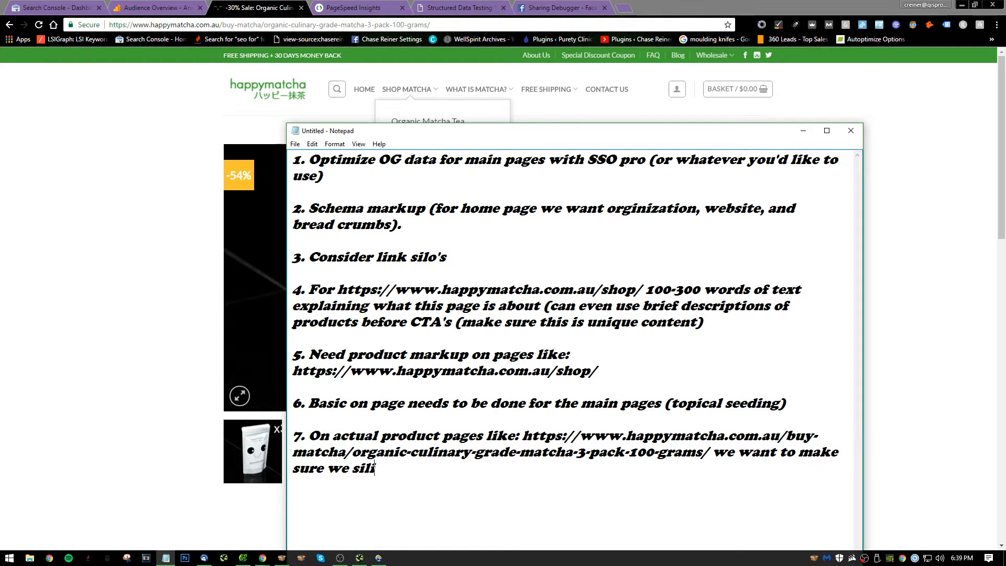
pyautogui.write('oing to other impor')
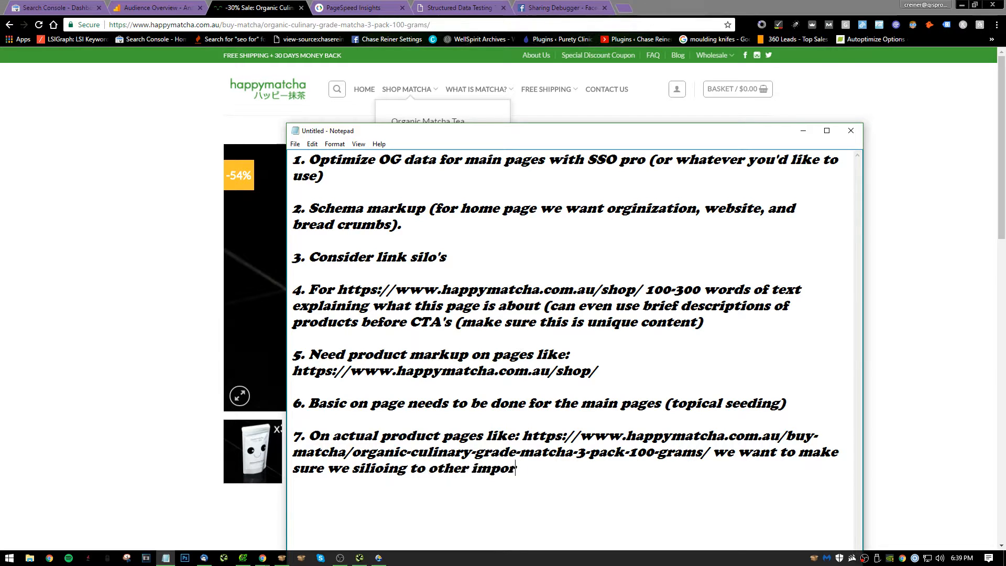
pyautogui.write('tatnnt pages')
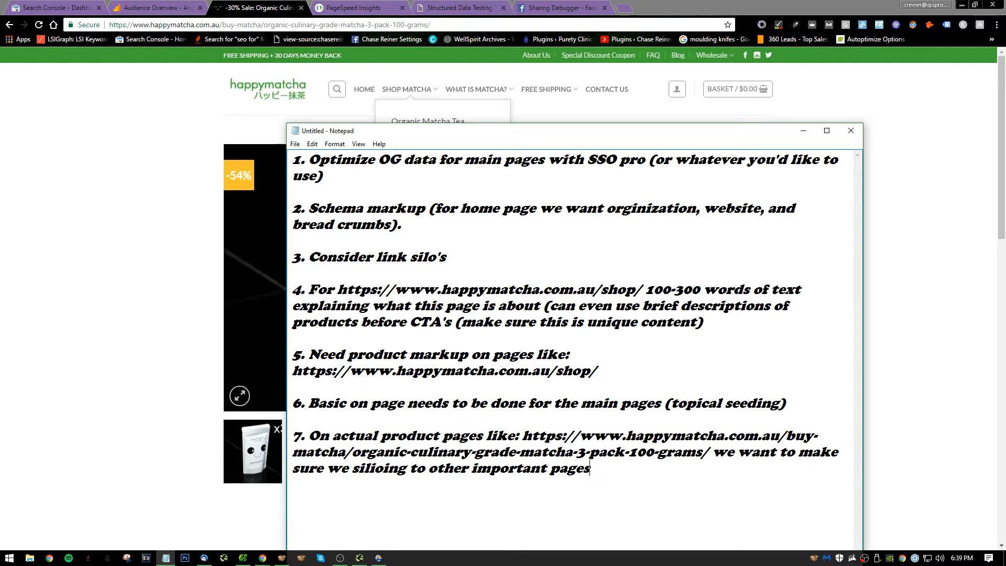
# Return to the product page in the browser, show its second product photo and close the Facebook Sharing Debugger page.
pyautogui.click(146, 275)
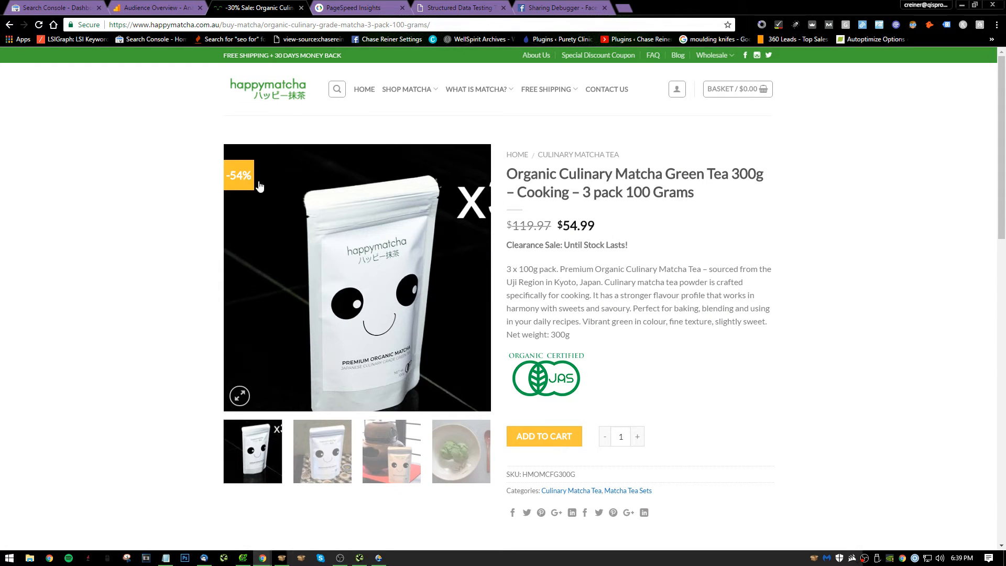
pyautogui.click(313, 452)
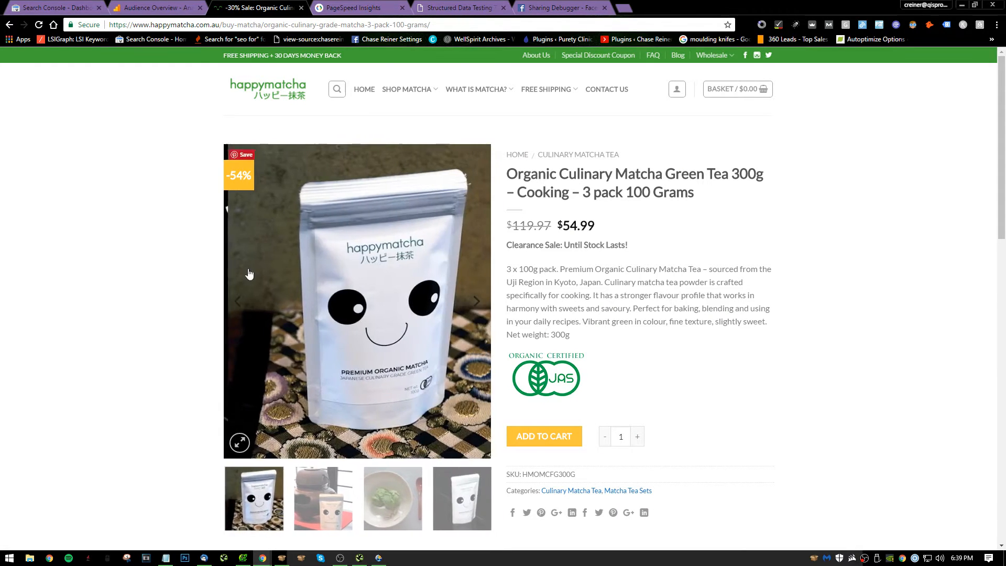
pyautogui.click(262, 25)
pyautogui.hotkey('ctrl', 'c')
pyautogui.click(546, 7)
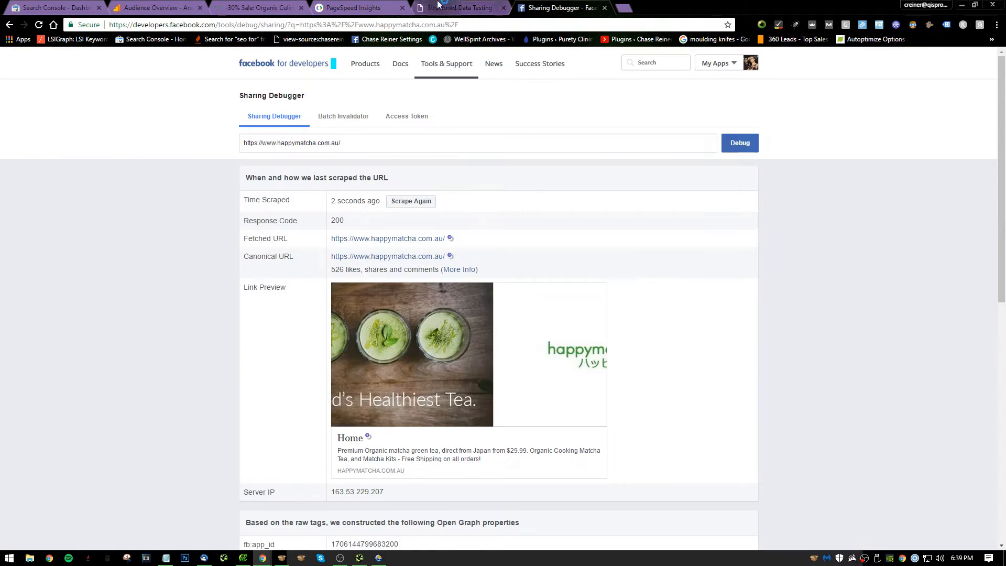
pyautogui.hotkey('ctrl', 'w')
pyautogui.click(947, 94)
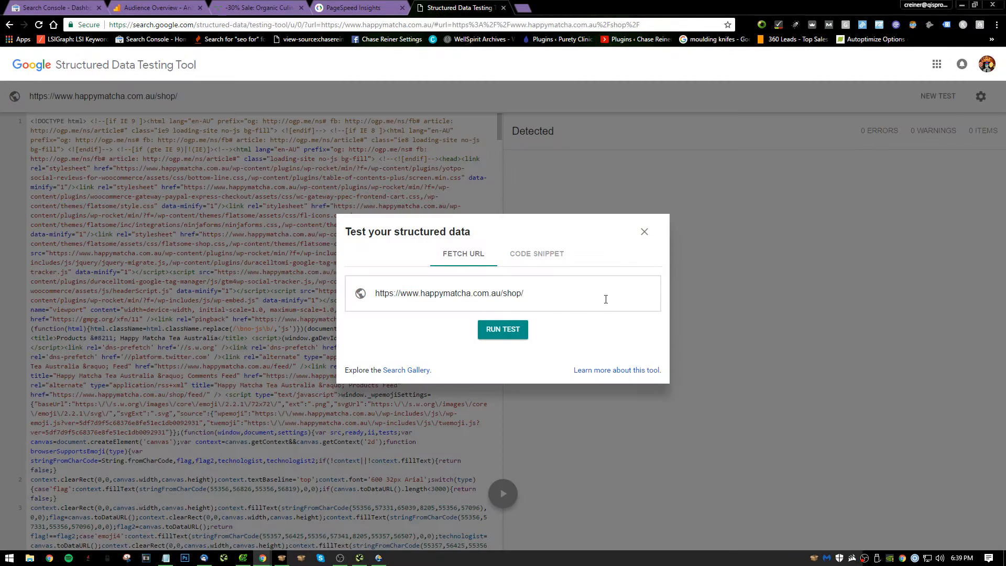
pyautogui.tripleClick(557, 298)
pyautogui.hotkey('ctrl', 'v')
pyautogui.click(503, 329)
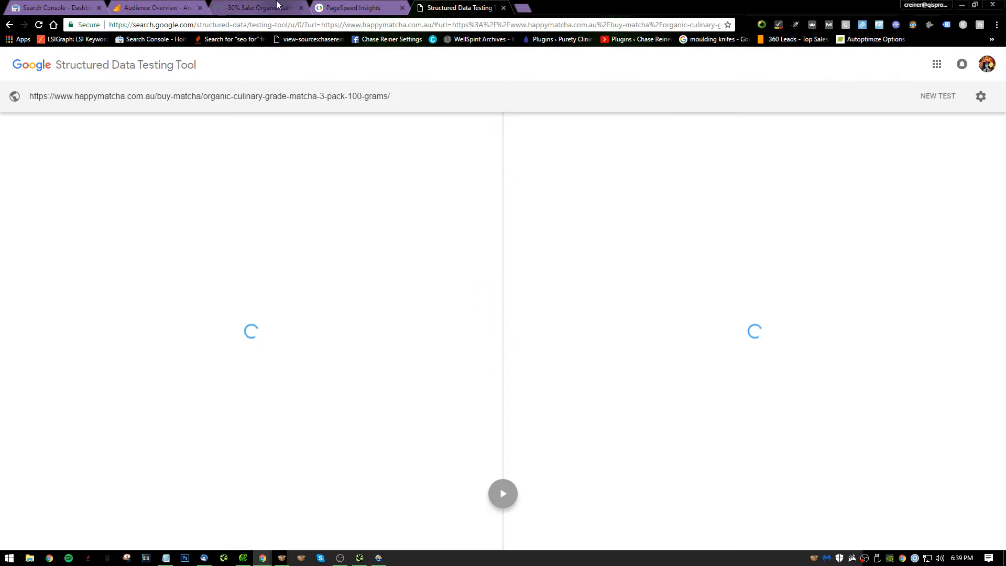
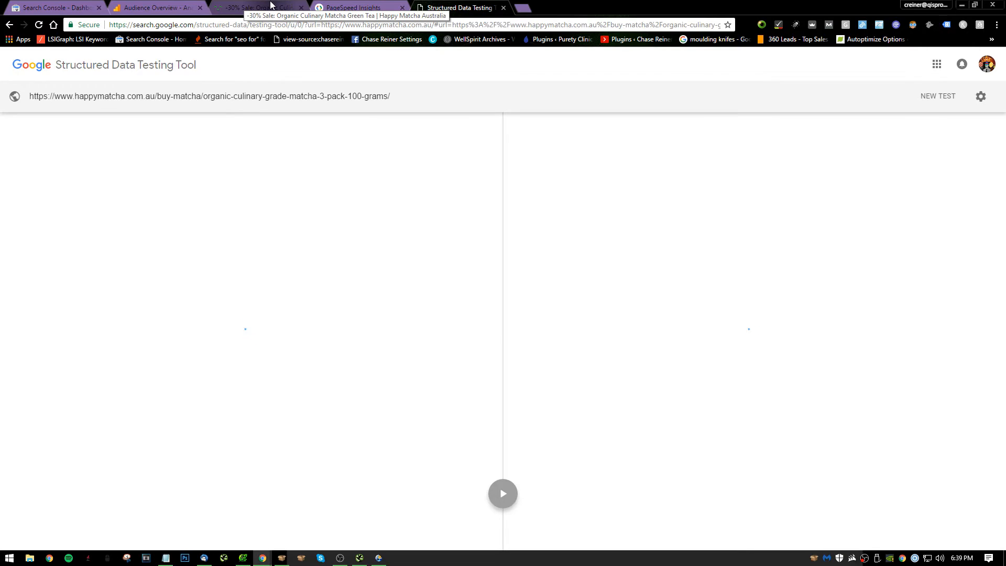
# Look over the culinary matcha product page's details and share links while the structured data test runs, checking back on the test.
pyautogui.click(271, 5)
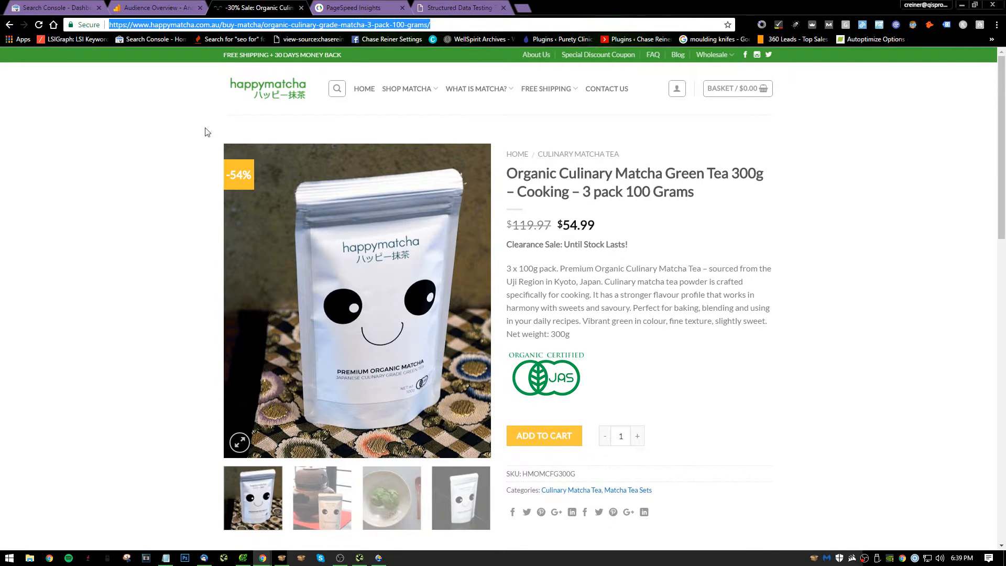
pyautogui.scroll(-8, 204, 178)
pyautogui.scroll(6, 205, 181)
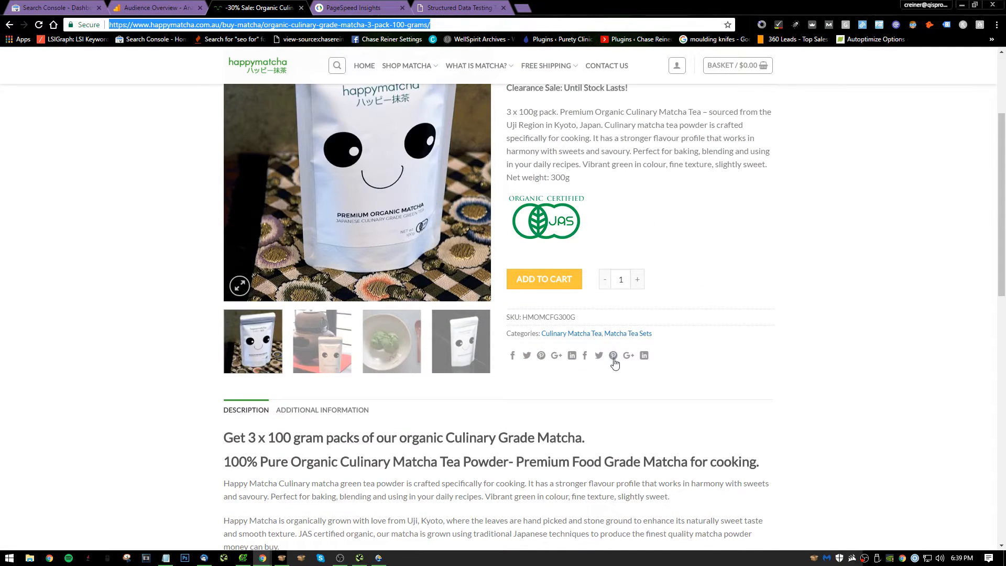
pyautogui.click(359, 10)
pyautogui.click(479, 5)
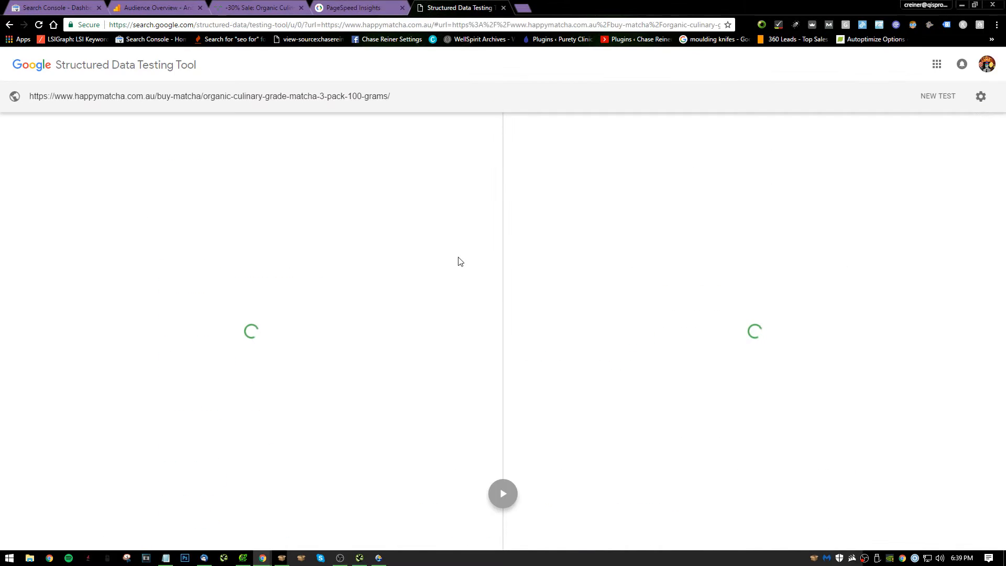
pyautogui.click(356, 7)
pyautogui.click(464, 6)
# Review the homepage's mobile suggestions in PageSpeed Insights, including the fix details for leveraging browser caching.
pyautogui.click(369, 5)
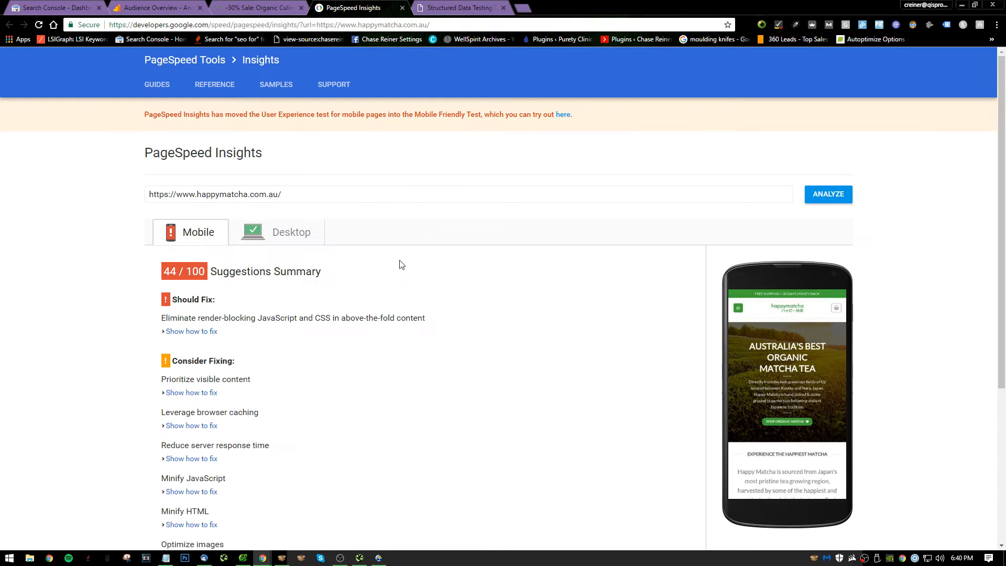
pyautogui.scroll(-3, 247, 298)
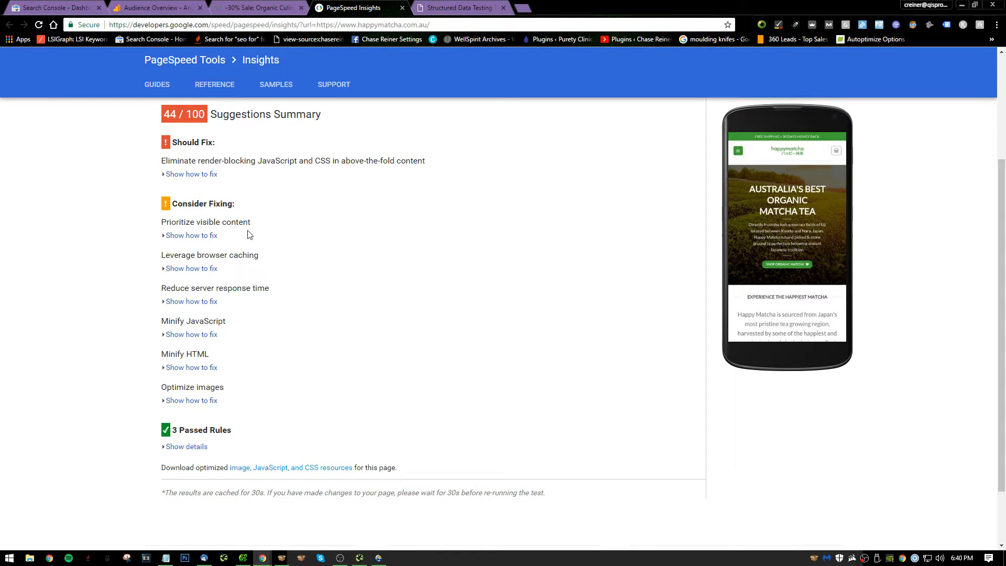
pyautogui.click(203, 268)
pyautogui.scroll(-2, 209, 294)
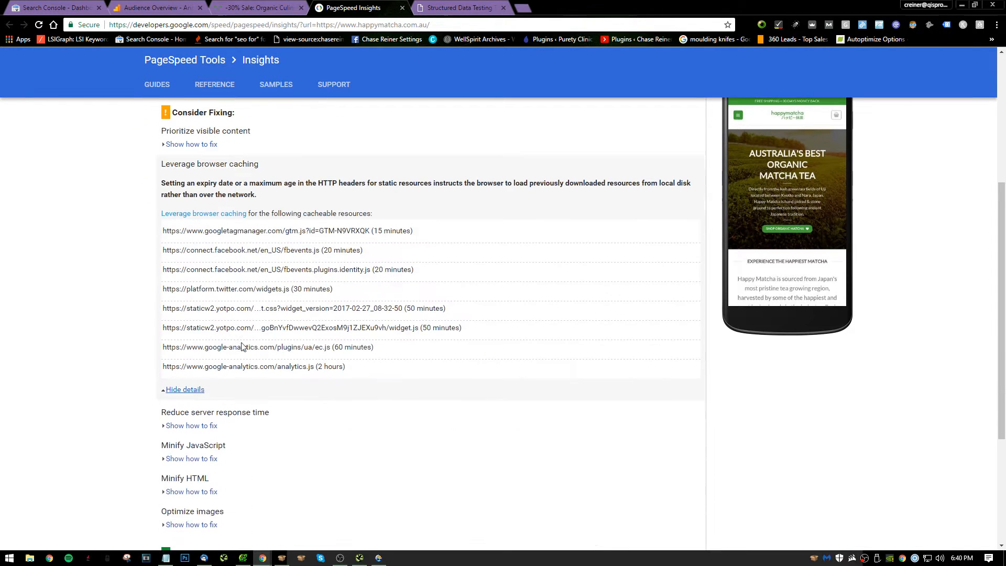
pyautogui.click(195, 375)
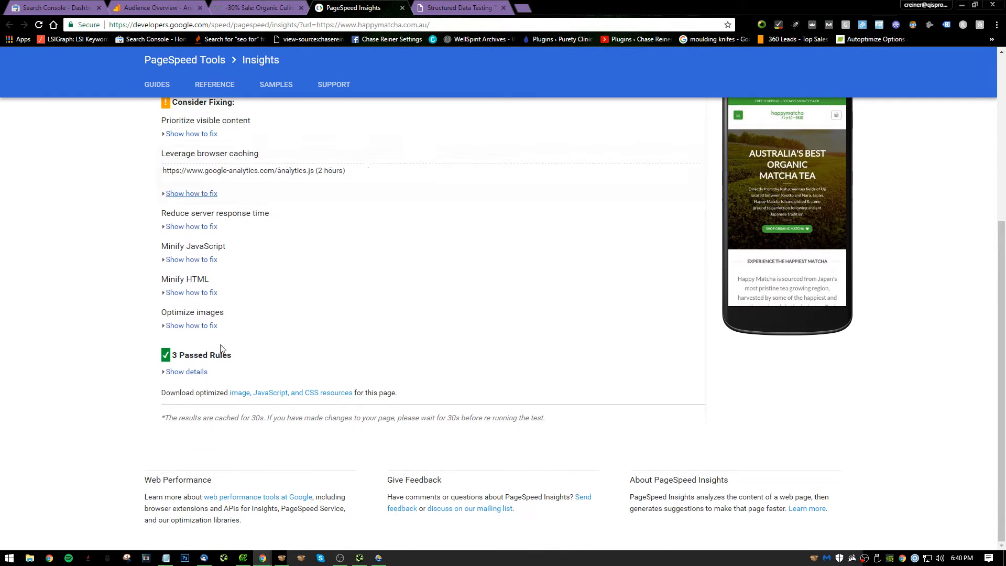
# Show and read the PageSpeed fix details for reducing server response time.
pyautogui.click(207, 229)
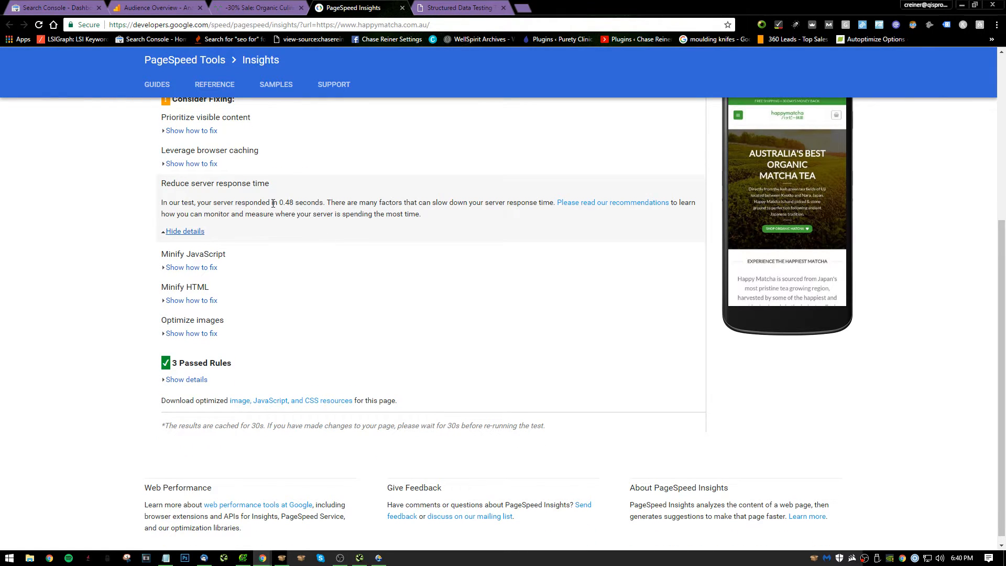
pyautogui.moveTo(314, 225); pyautogui.dragTo(356, 224)
pyautogui.click(420, 248)
# Write note 8 in Notepad as "Consider switching to WP Engine".
pyautogui.hotkey('alt', 'Tab')
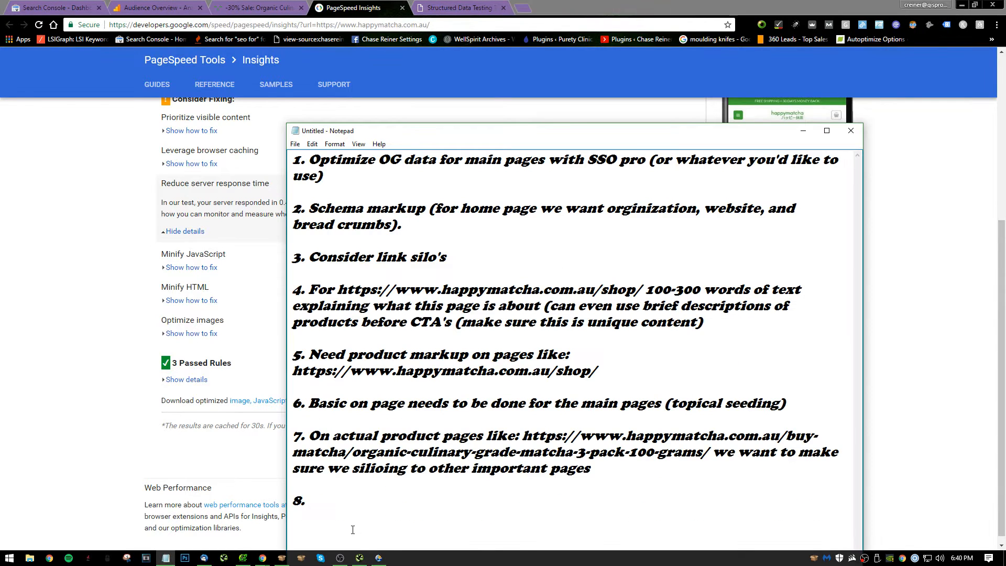
pyautogui.press('BackSpace')
pyautogui.write('Consider switching to')
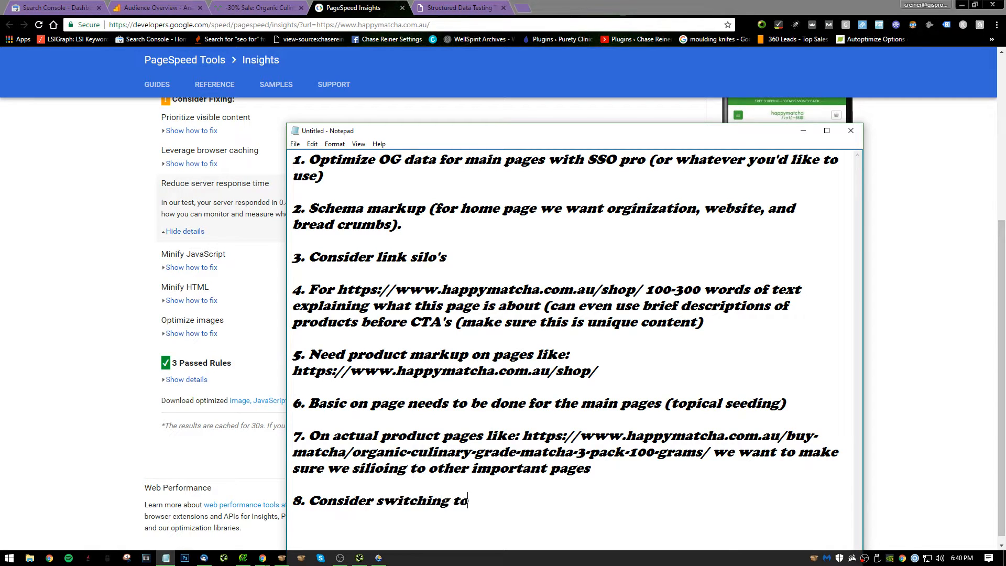
pyautogui.write(' WP Engine')
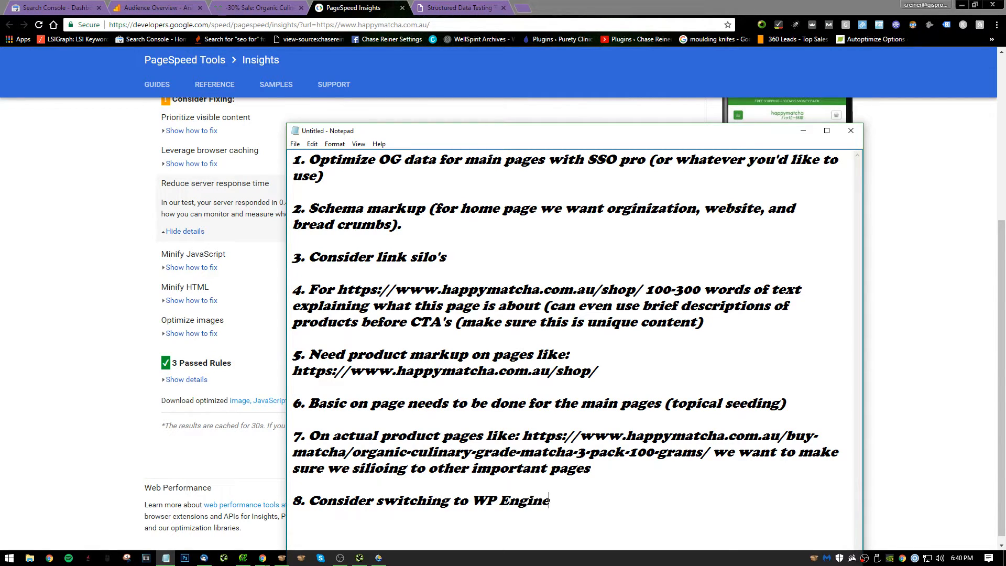
# Return to PageSpeed Insights and show the fix details for optimizing images.
pyautogui.click(112, 445)
pyautogui.scroll(-1, 235, 251)
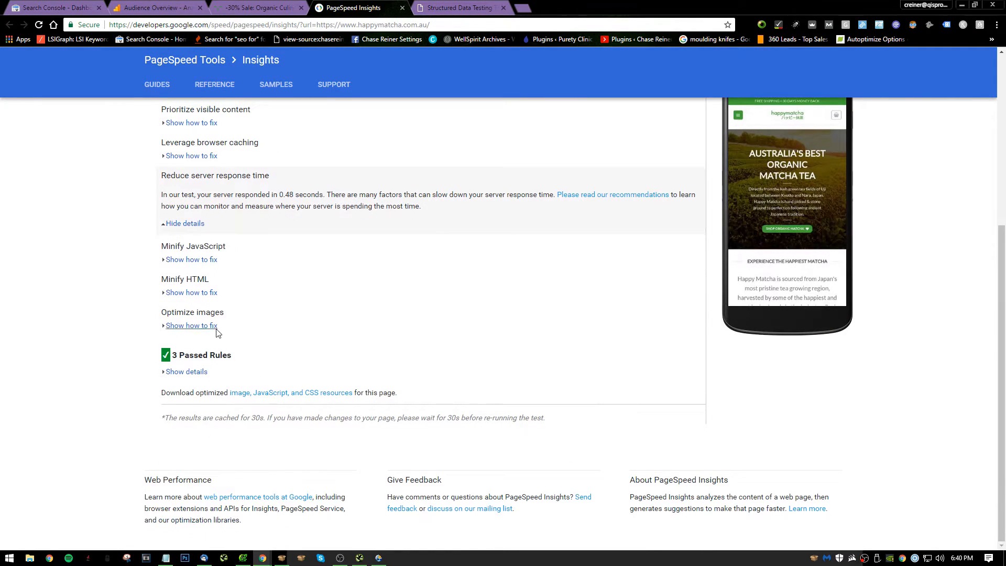
pyautogui.click(215, 326)
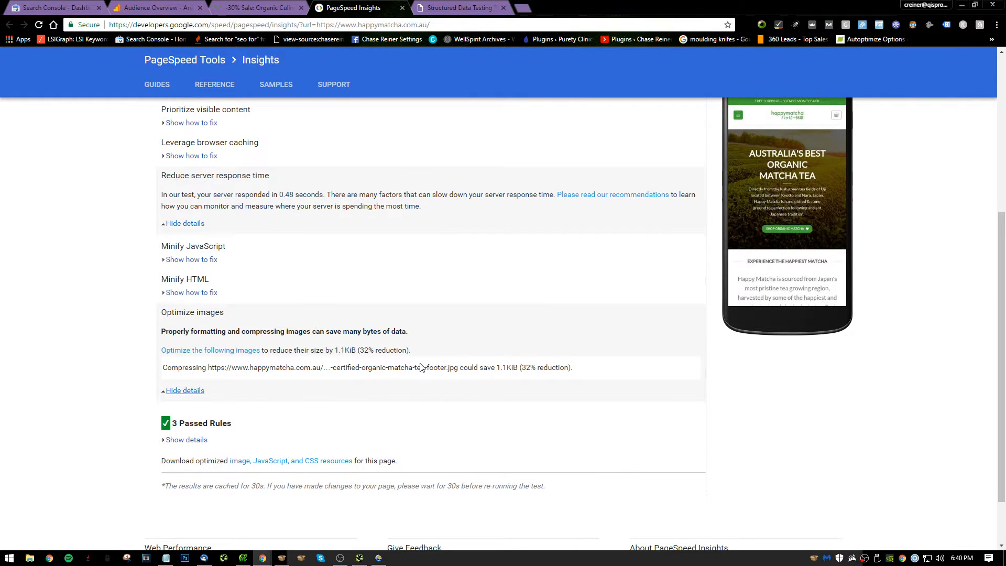
# Add note 9 in Notepad as "Make sure to do image compression" and start item 10.
pyautogui.hotkey('alt', 'Tab')
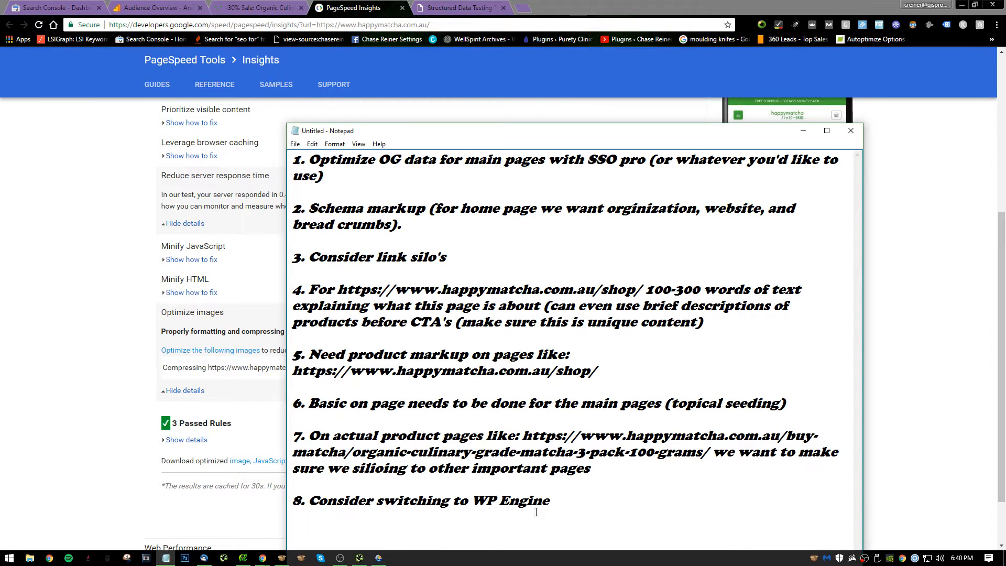
pyautogui.write('Make sure to d')
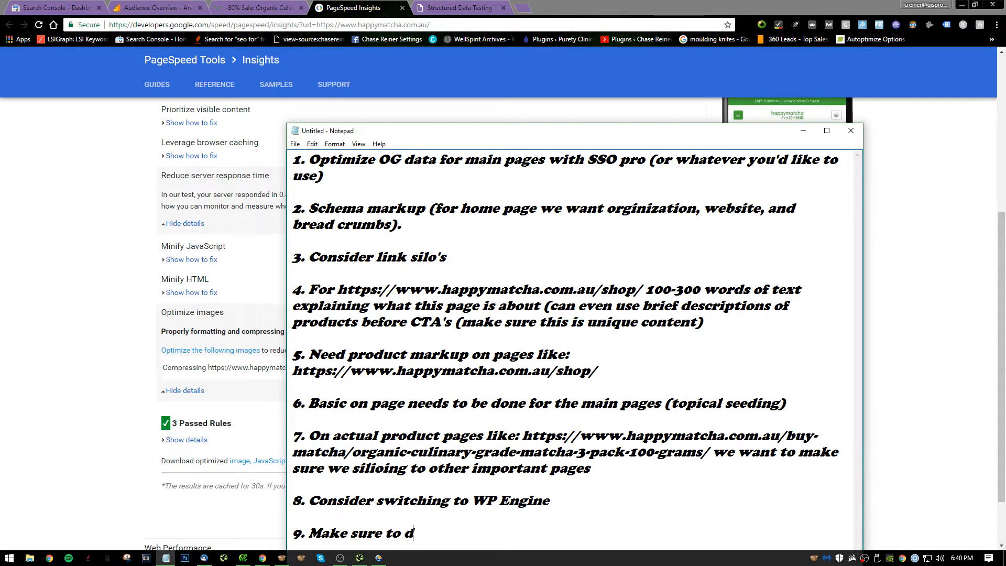
pyautogui.write('o image compression')
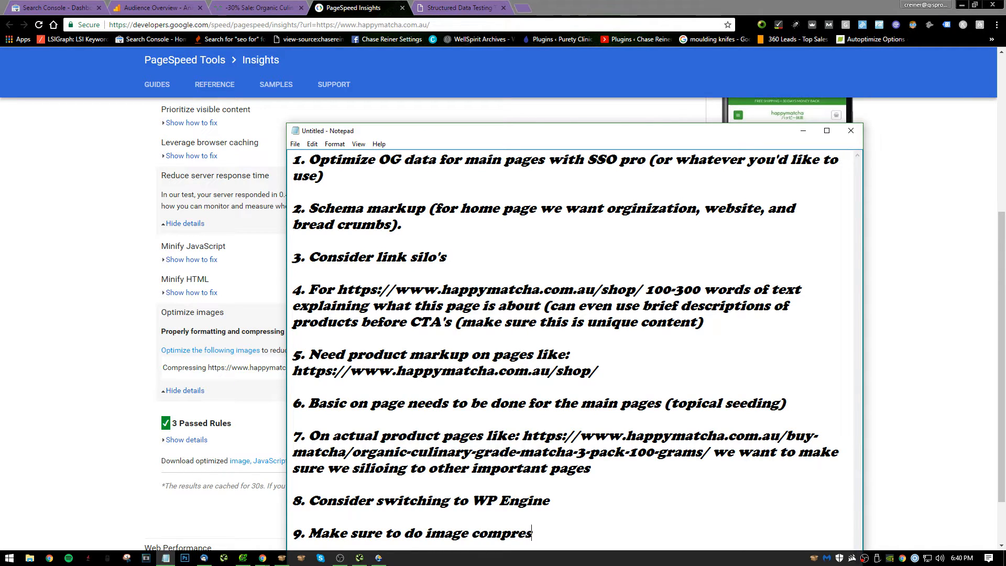
pyautogui.press('Return')
pyautogui.press('Return')
pyautogui.write('10.')
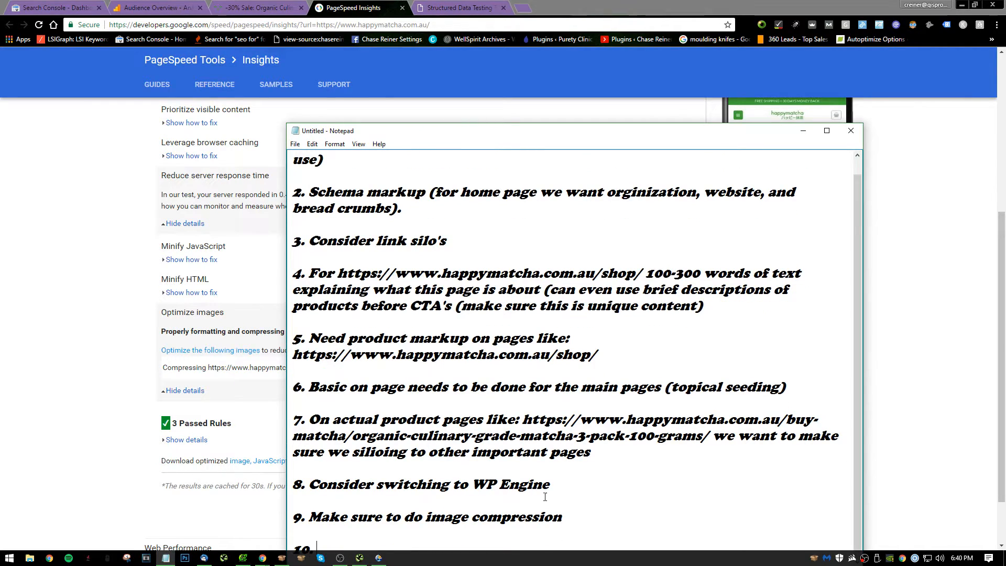
# Return to the Structured Data Testing Tool in the browser and examine the Product markup properties of the culinary matcha page.
pyautogui.tripleClick(163, 171)
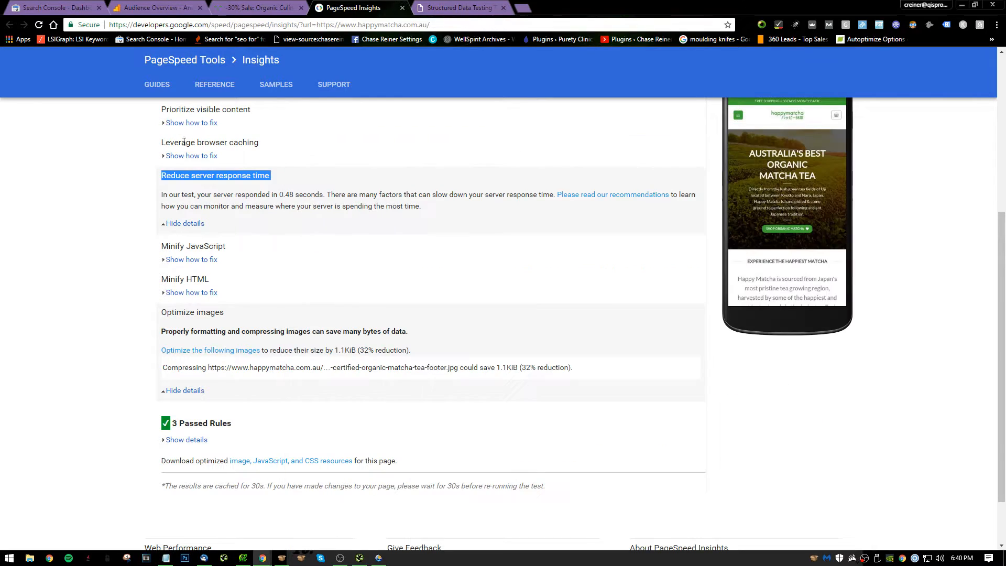
pyautogui.click(432, 6)
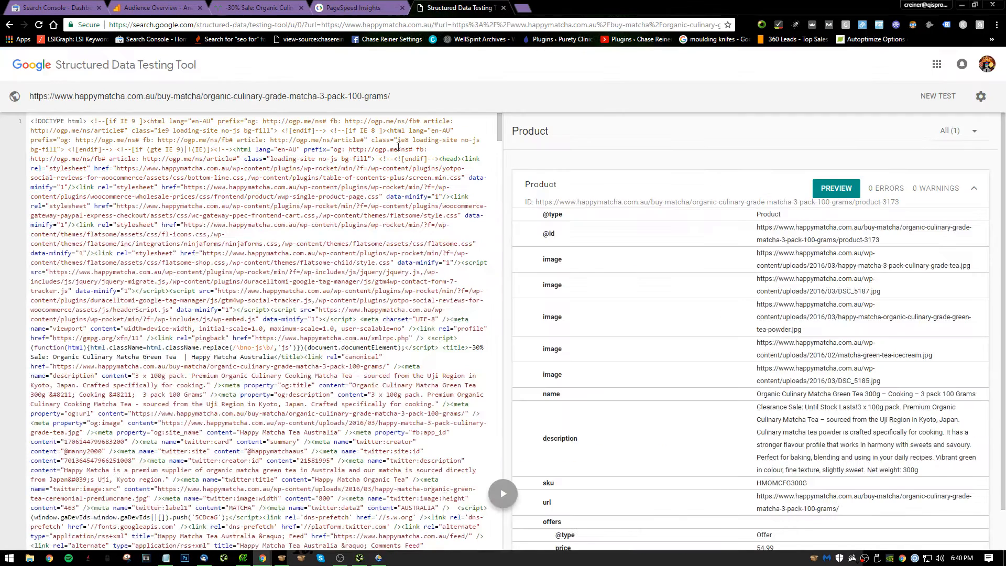
pyautogui.click(671, 184)
pyautogui.click(671, 184)
pyautogui.scroll(-1, 708, 252)
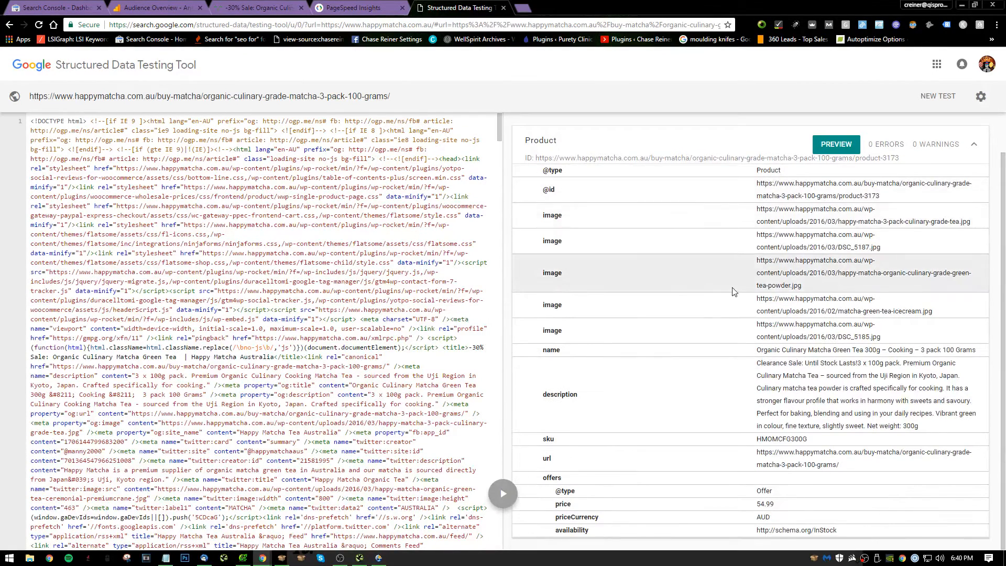
pyautogui.scroll(1, 650, 262)
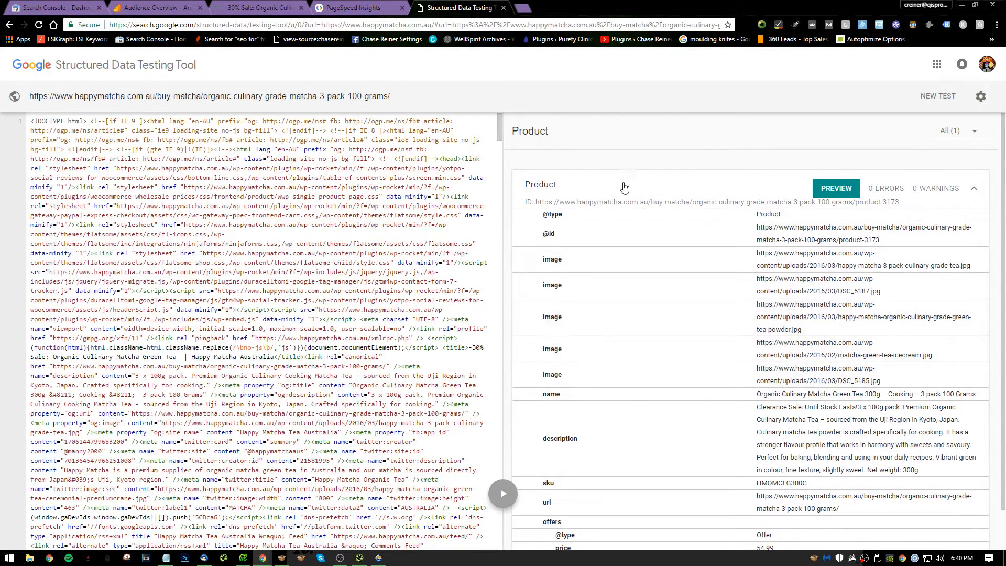
pyautogui.scroll(-1, 661, 215)
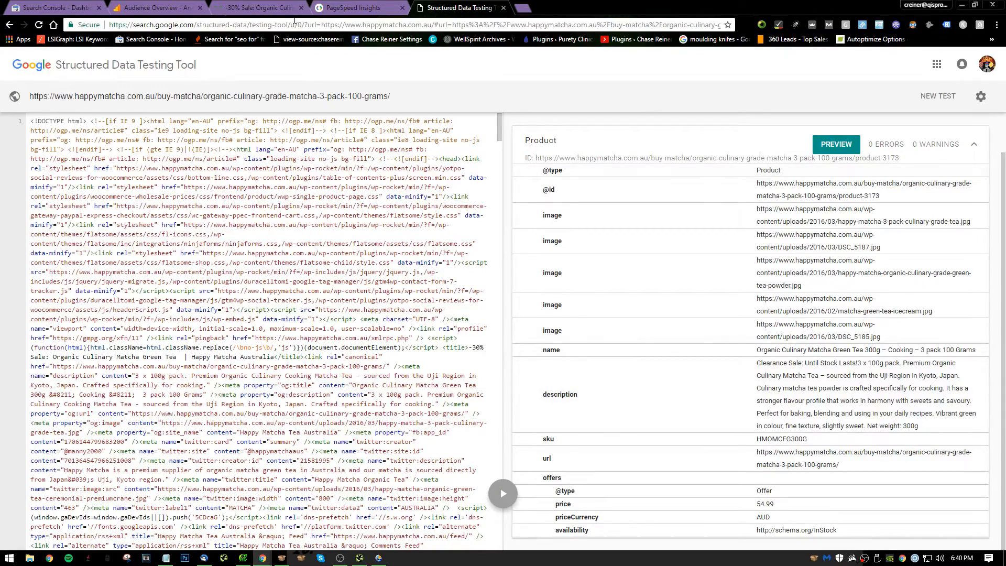
# Examine the culinary matcha product page from its title and photos through the description and further content.
pyautogui.click(273, 8)
pyautogui.rightClick(176, 224)
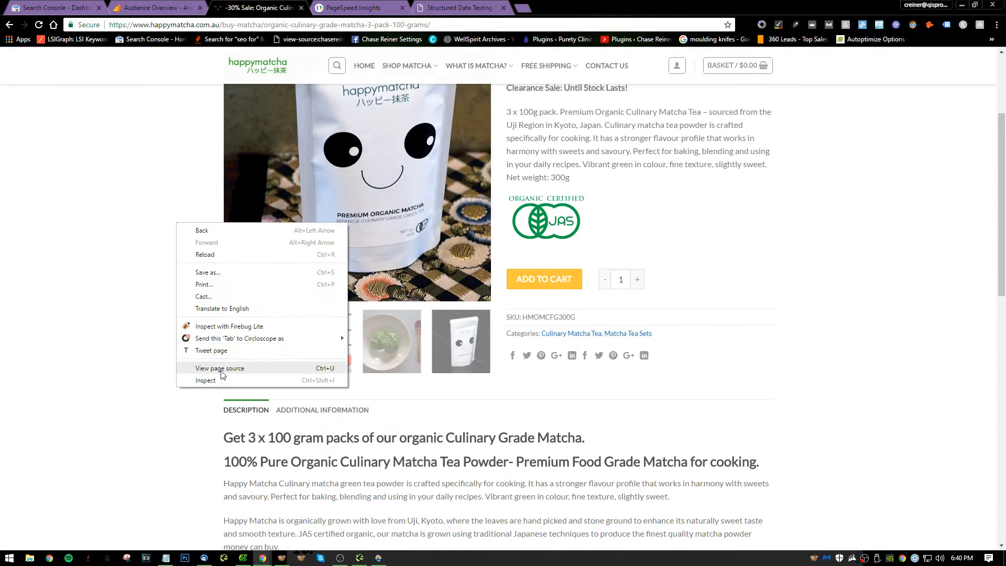
pyautogui.click(701, 350)
pyautogui.scroll(-6, 701, 350)
pyautogui.scroll(6, 655, 326)
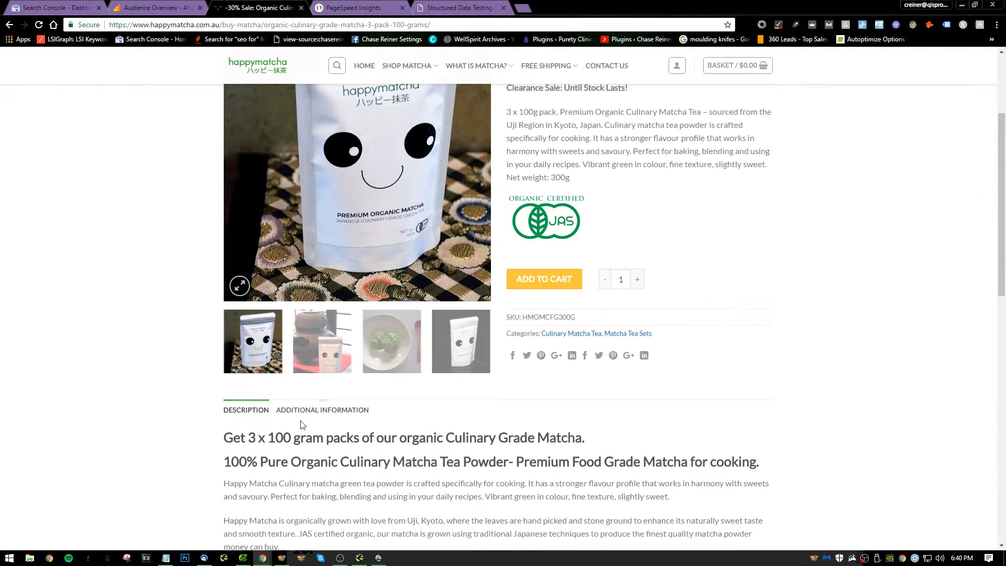
pyautogui.scroll(-6, 339, 403)
pyautogui.scroll(-10, 339, 407)
pyautogui.scroll(20, 326, 355)
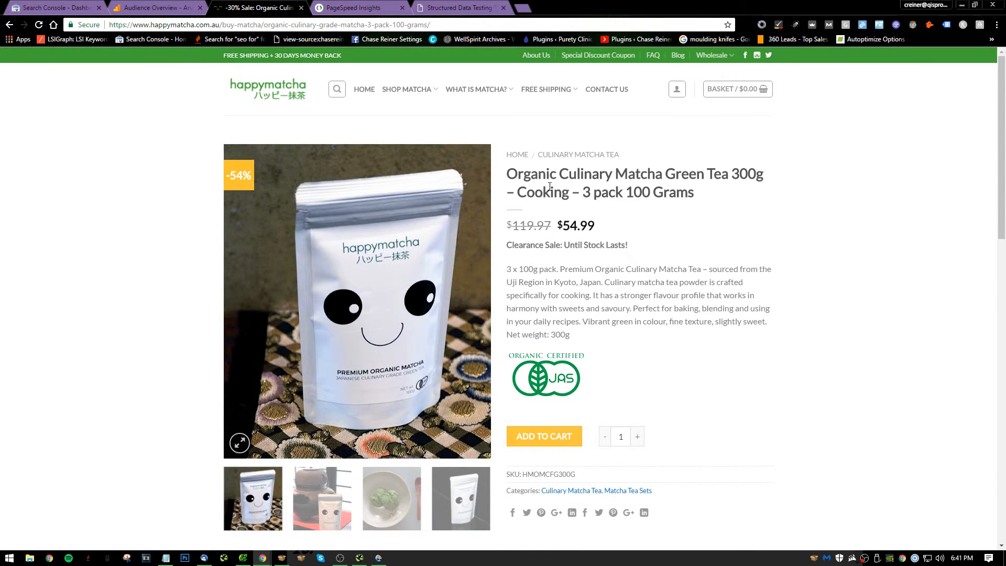
# Move the Notepad window higher on the screen and start note 10 with "Really want to start pushing reviews for products as well".
pyautogui.hotkey('alt', 'Tab')
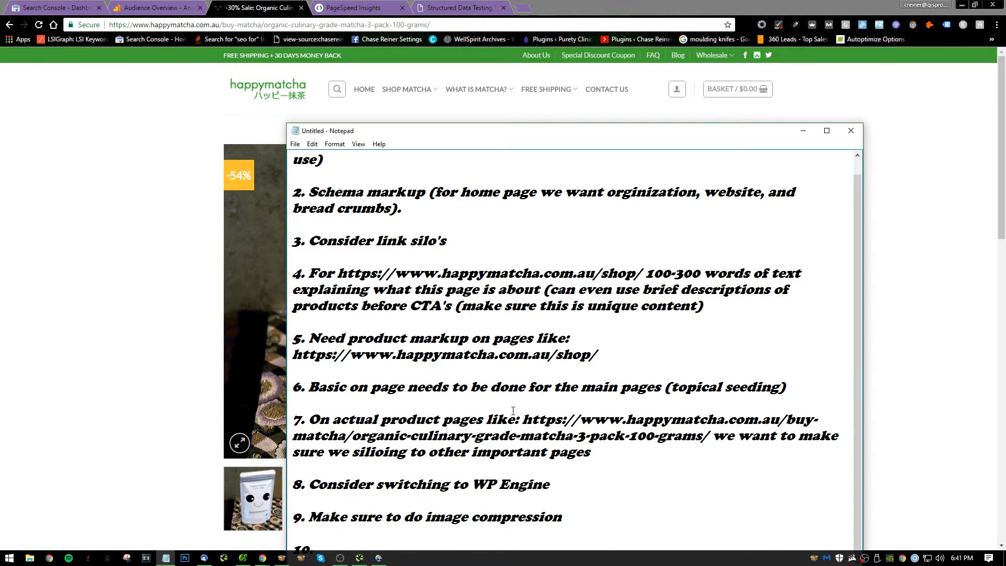
pyautogui.moveTo(488, 131); pyautogui.dragTo(454, 54)
pyautogui.write('Real')
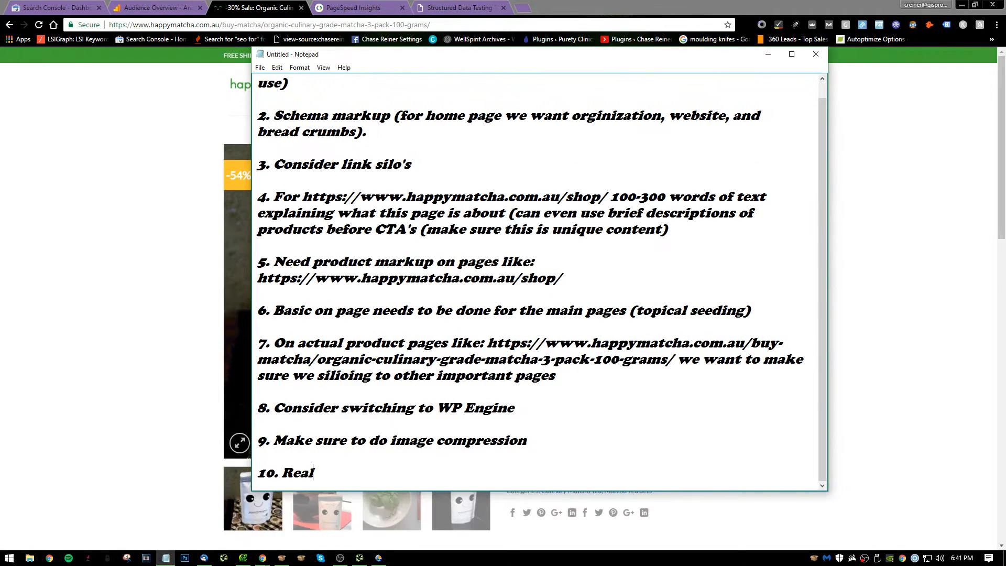
pyautogui.write('ly want to start')
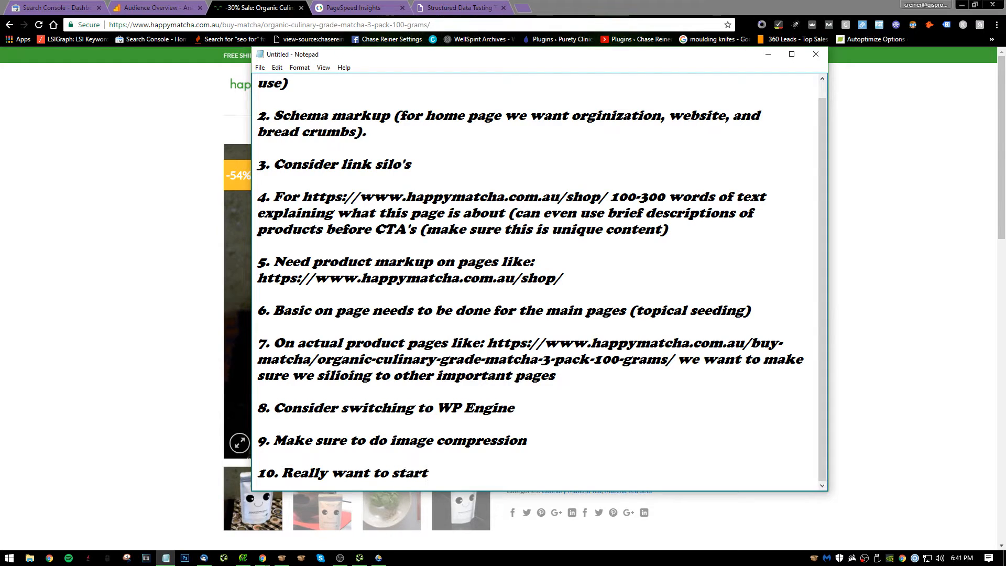
pyautogui.write(' pushing rev')
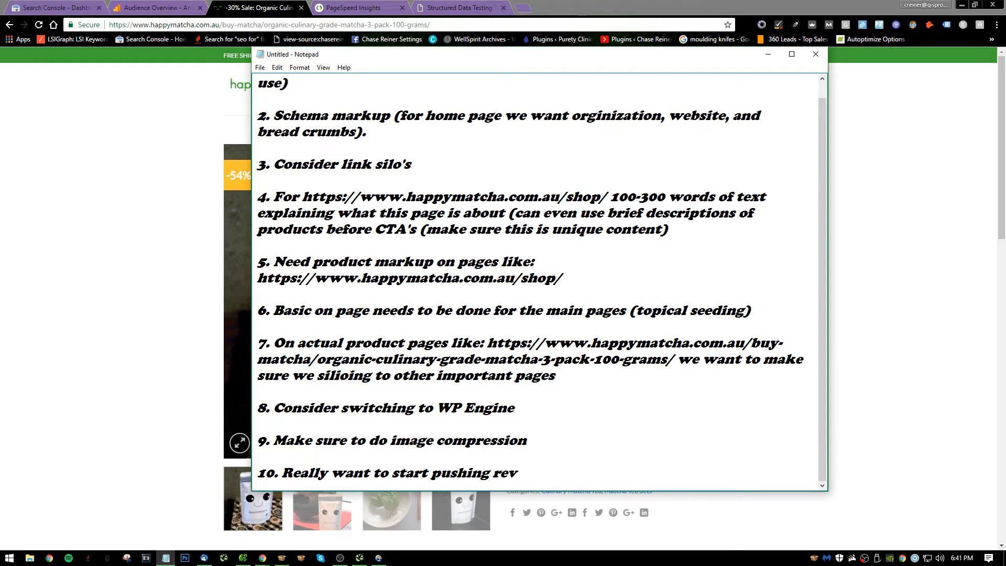
pyautogui.write('iews for products as')
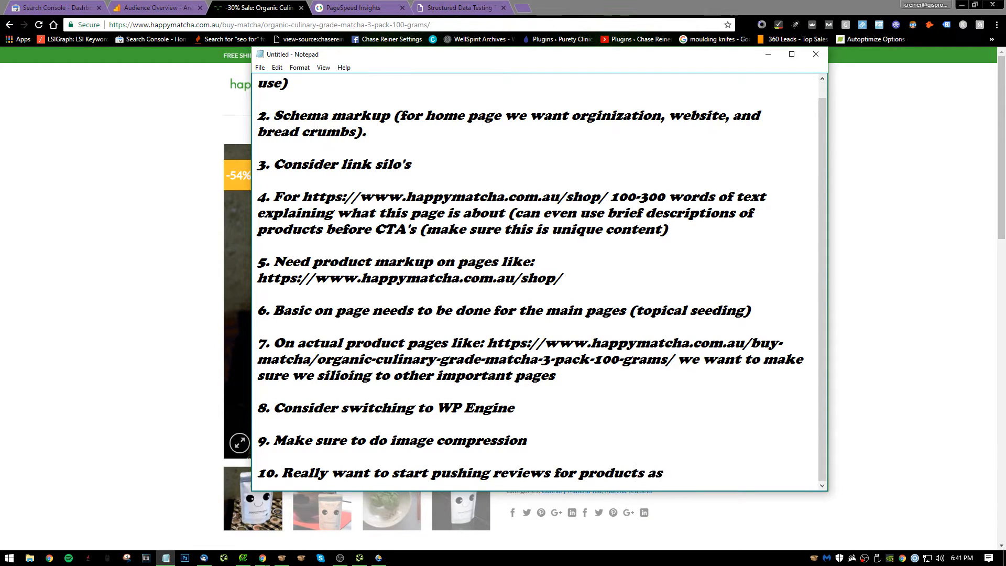
pyautogui.write(' well as getting aggreg')
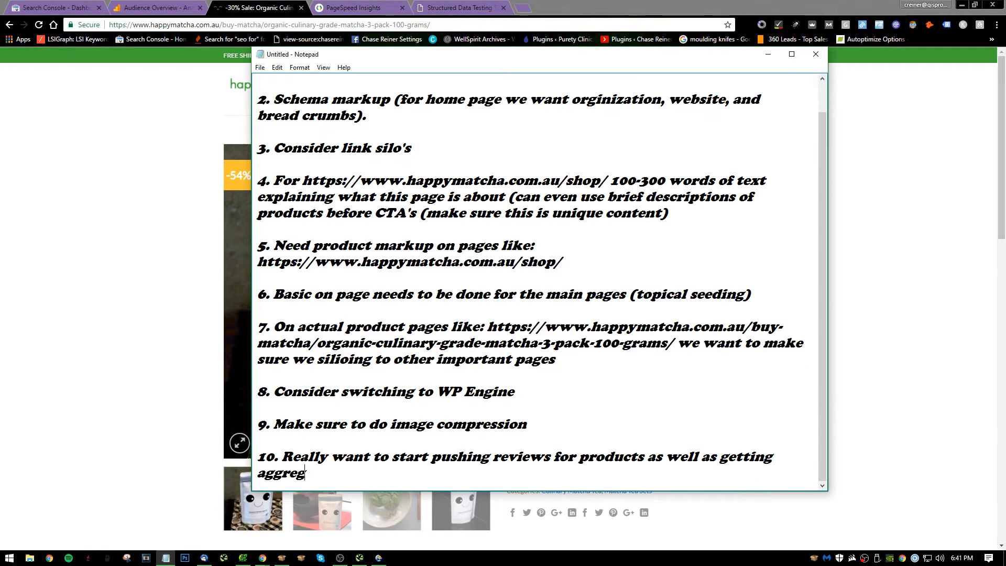
pyautogui.write('ate rating s')
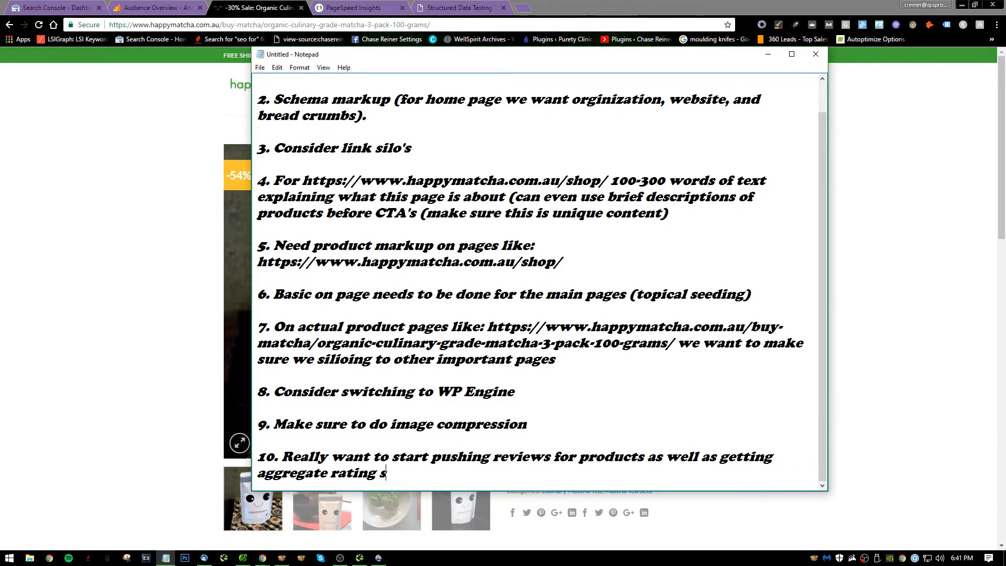
pyautogui.write('etup through Schem')
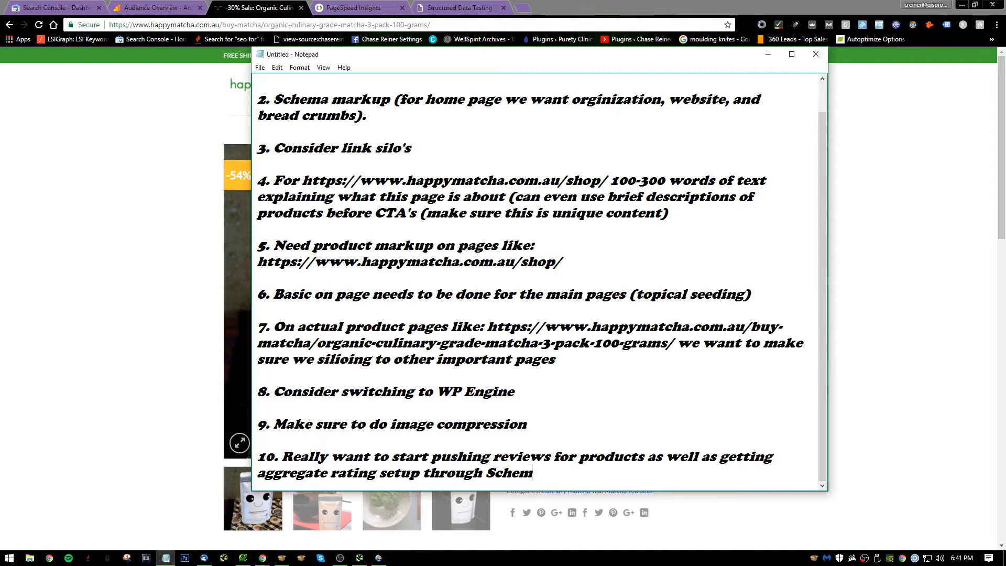
pyautogui.write('a')
# Complete note 10 with "as getting aggregate rating setup through Schema" and start item 11.
pyautogui.press('Return')
pyautogui.press('Return')
pyautogui.write('11.')
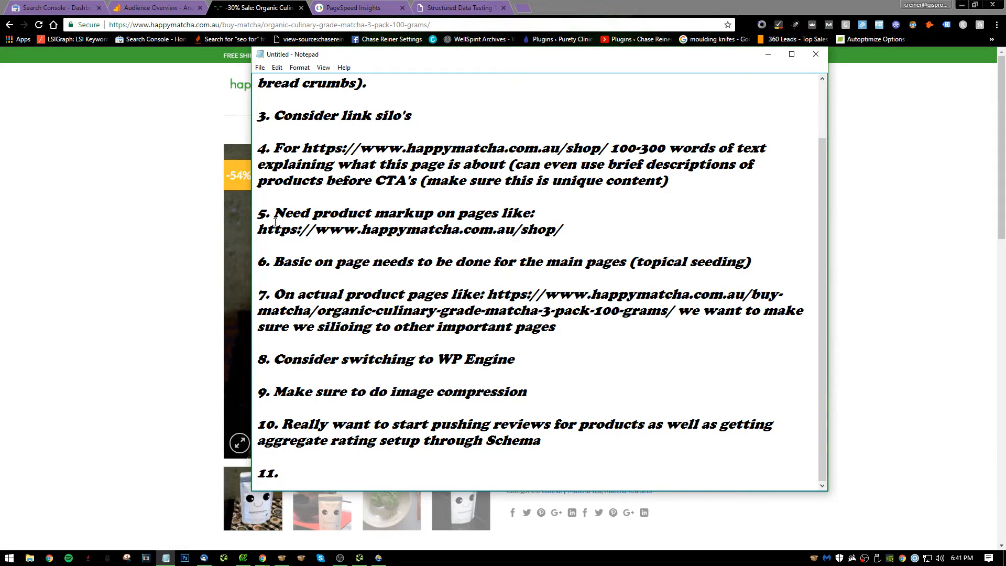
pyautogui.click(331, 439)
pyautogui.click(298, 478)
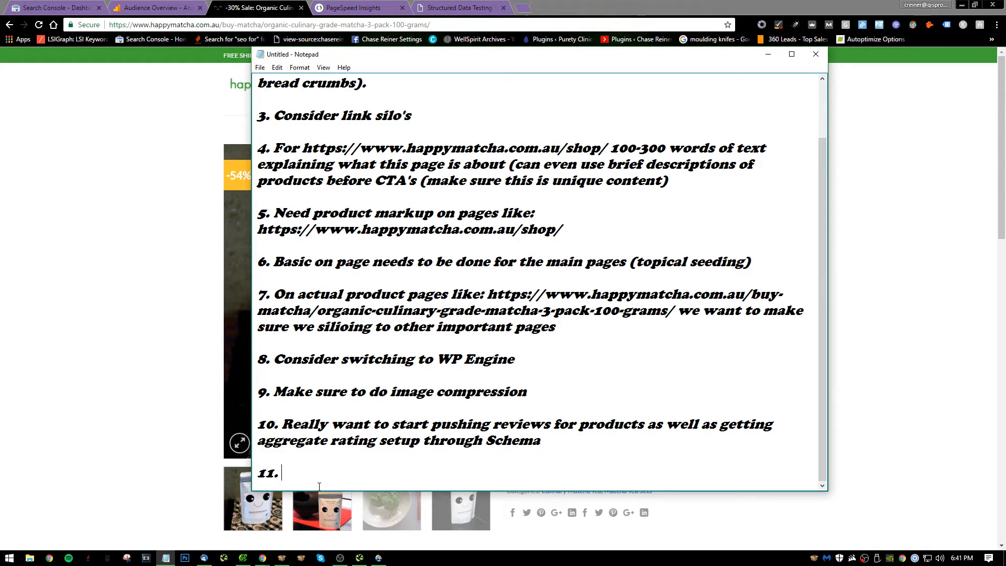
# Write note 11 as "You can start funneling your email news letter sign ups to a Facebook group".
pyautogui.write('You vc')
pyautogui.press('BackSpace')
pyautogui.write('e')
pyautogui.press('BackSpace')
pyautogui.press('BackSpace')
pyautogui.write('can start funneling your')
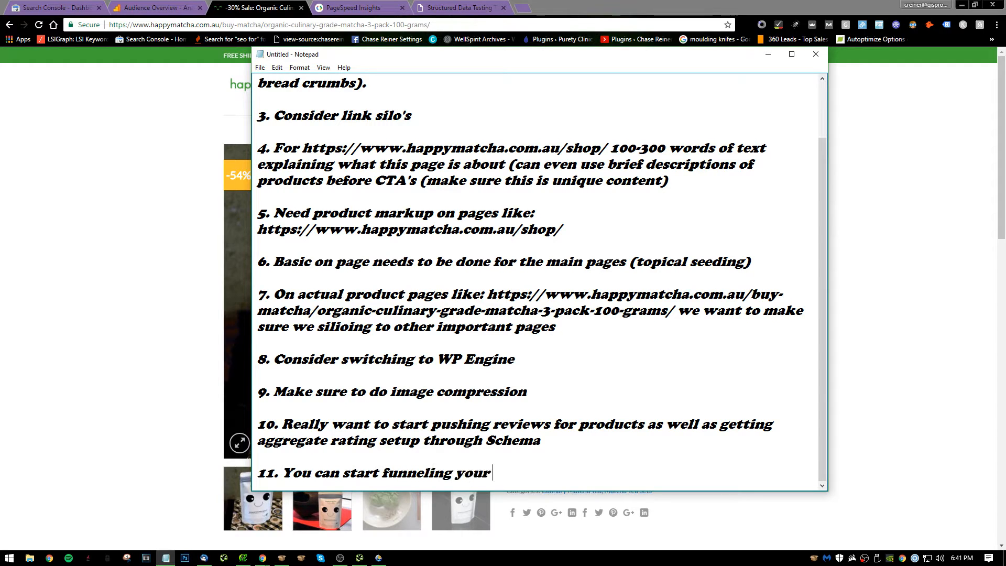
pyautogui.write(' email ne')
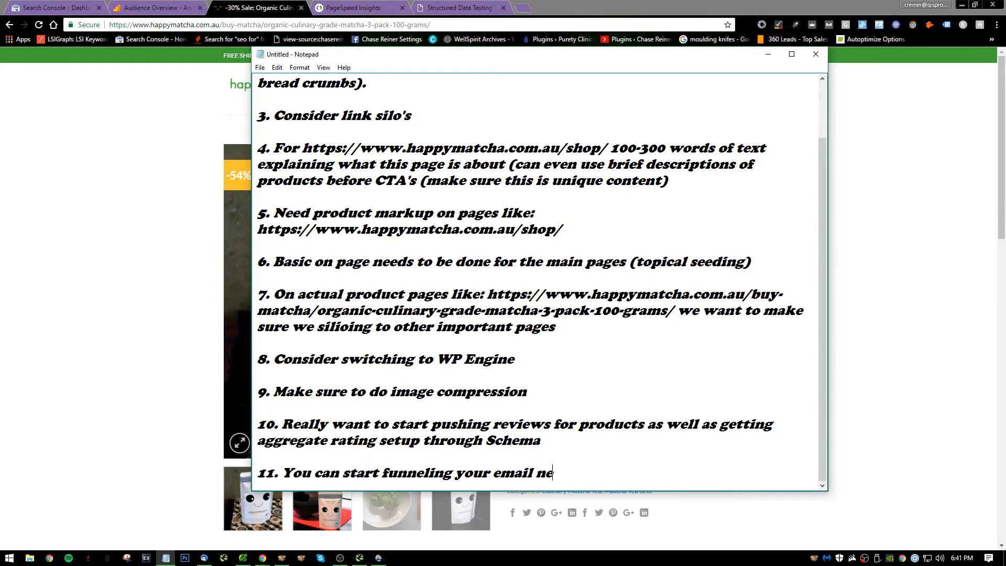
pyautogui.write('ws letter sig')
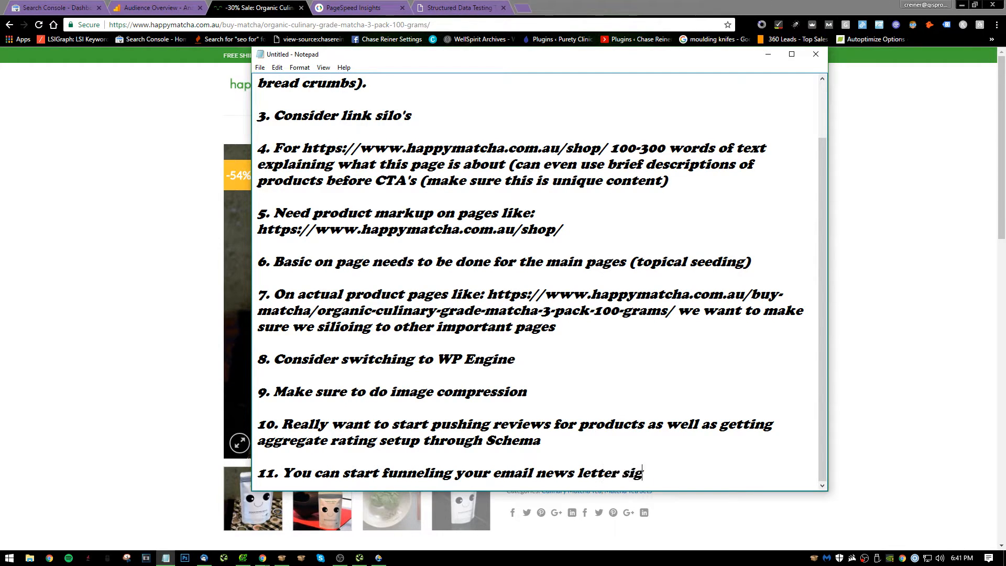
pyautogui.write('n ups to a Facebook gro')
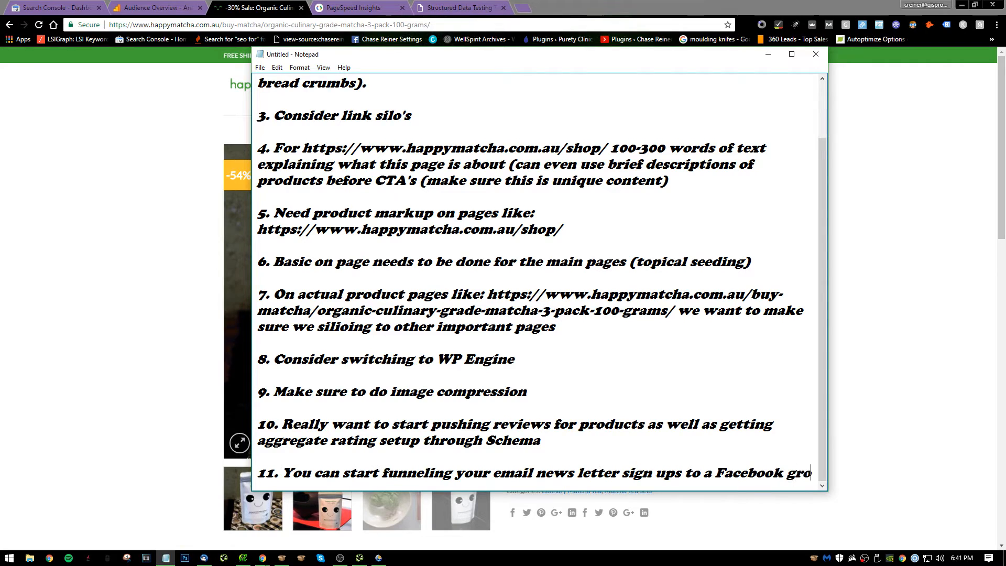
pyautogui.write('up (and')
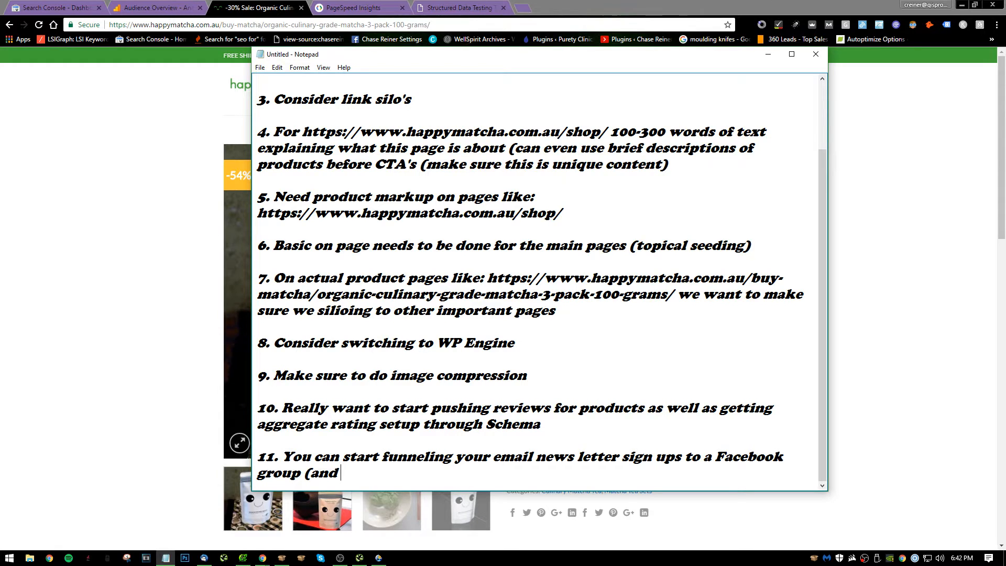
# Extend note 11 with the opening of a bracketed remark, "(and do a free giveaway,".
pyautogui.press('BackSpace')
pyautogui.press('BackSpace')
pyautogui.press('BackSpace')
pyautogui.press('BackSpace')
pyautogui.write('ans')
pyautogui.press('BackSpace')
pyautogui.press('BackSpace')
pyautogui.press('BackSpace')
pyautogui.write('and do a free give')
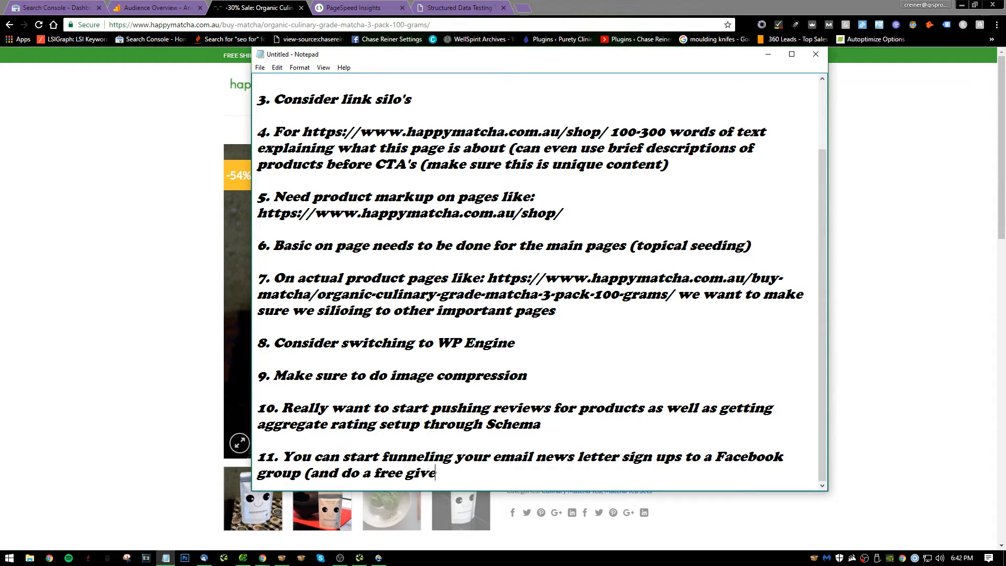
pyautogui.write('away, foi')
# Finish the bracketed remark in note 11 with "follow up with reviews later)" and start item 12.
pyautogui.press('BackSpace')
pyautogui.press('BackSpace')
pyautogui.press('BackSpace')
pyautogui.press('BackSpace')
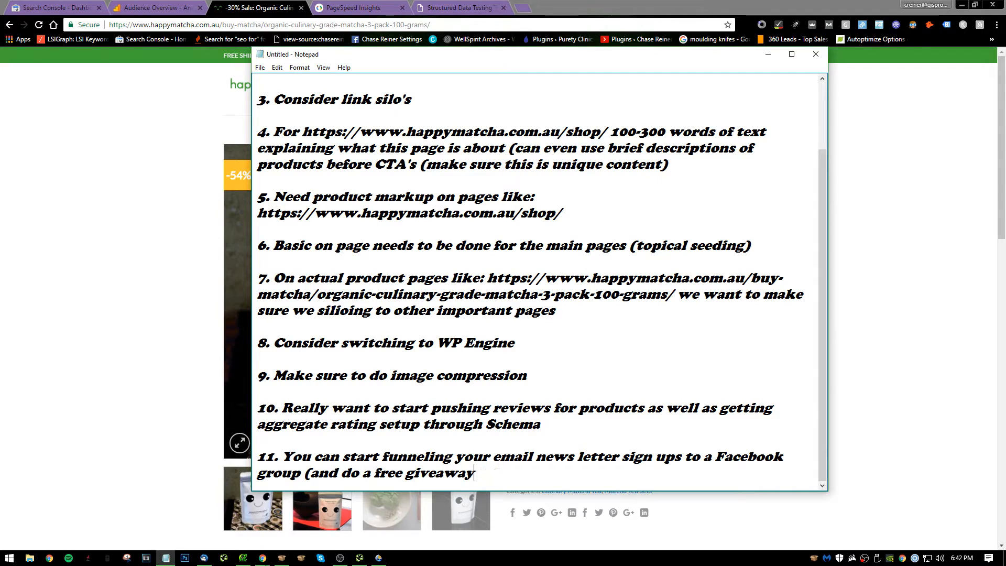
pyautogui.write(', foil')
pyautogui.press('BackSpace')
pyautogui.press('BackSpace')
pyautogui.write('llow up w')
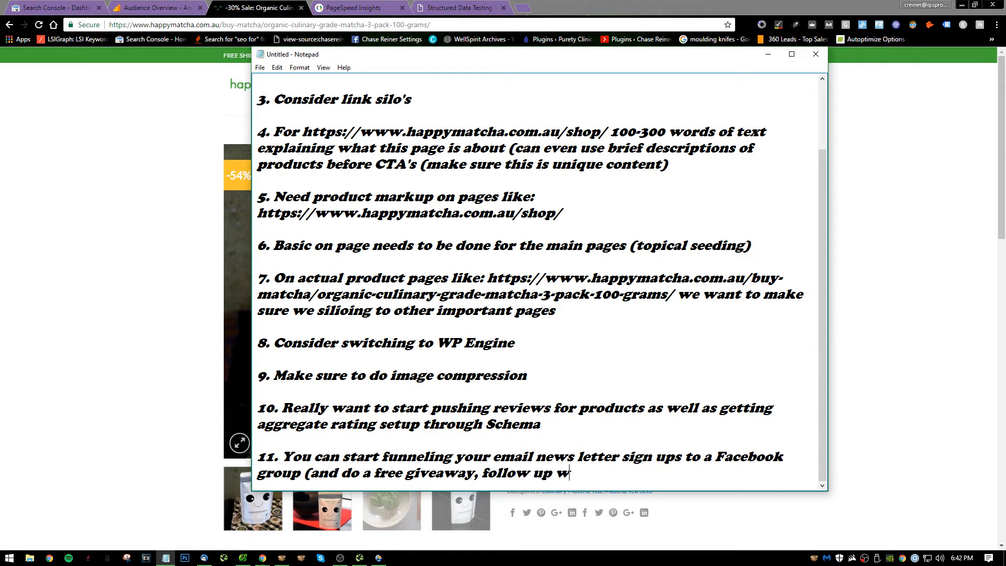
pyautogui.write('ith reviews later)')
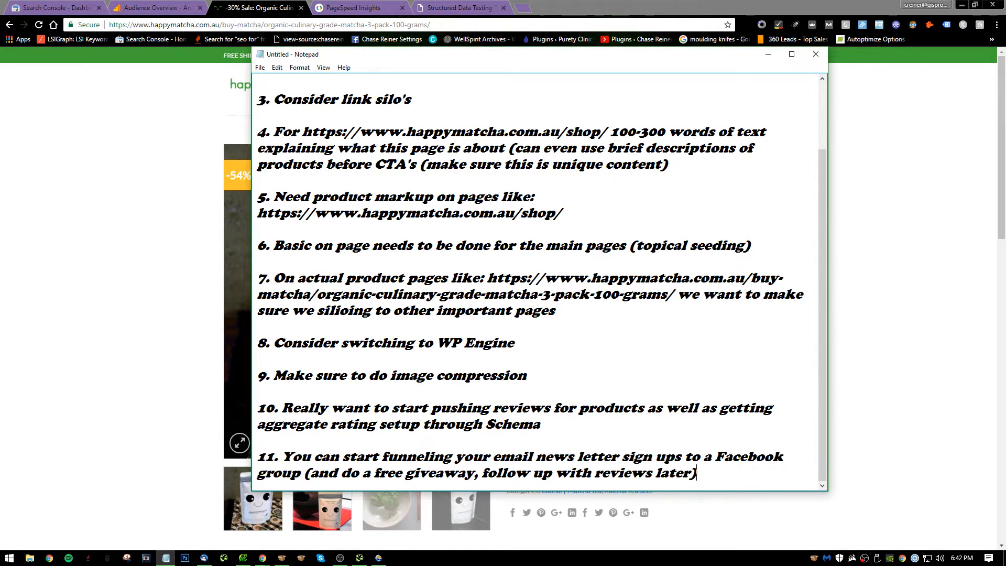
pyautogui.press('Return')
pyautogui.press('Return')
pyautogui.write('1')
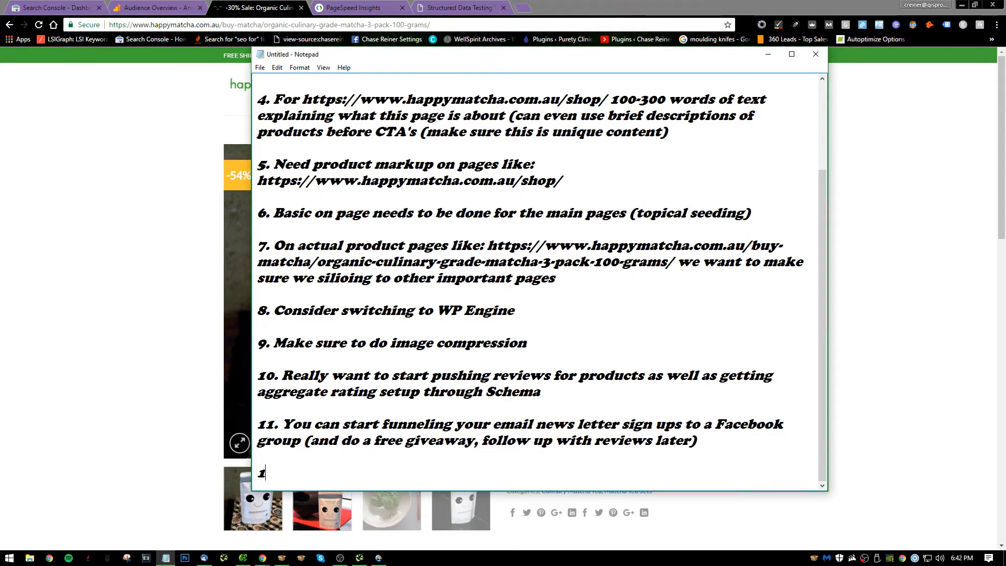
pyautogui.write('2.')
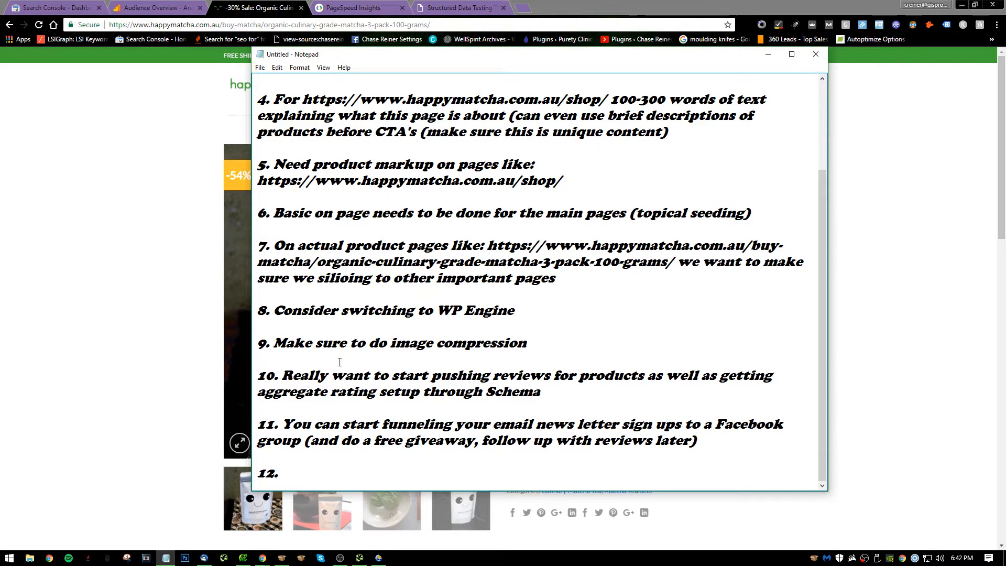
# Begin note 12 with "If you get reviews through trust pilot you can start doing aggregate".
pyautogui.write('If you get reviews th')
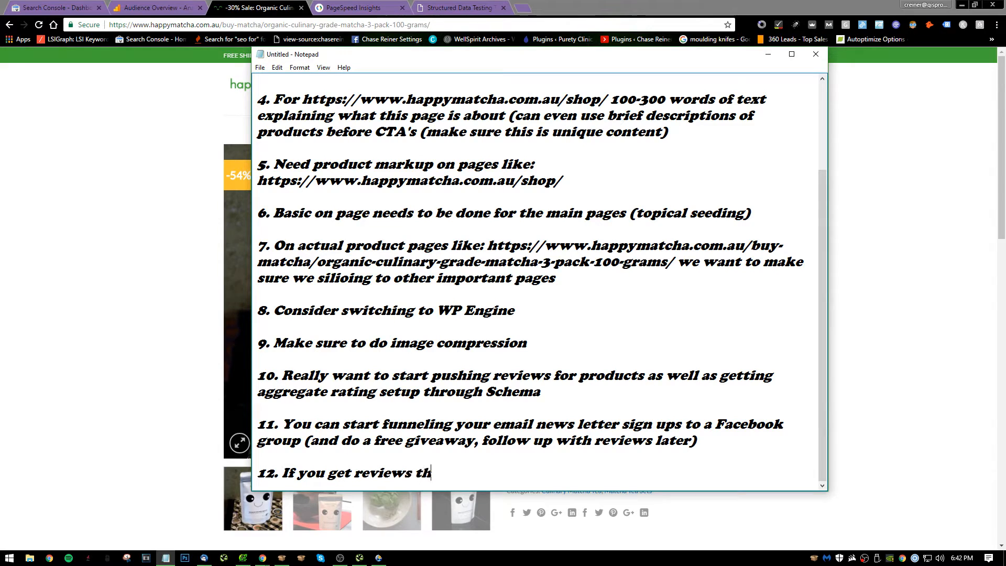
pyautogui.write('rough trust')
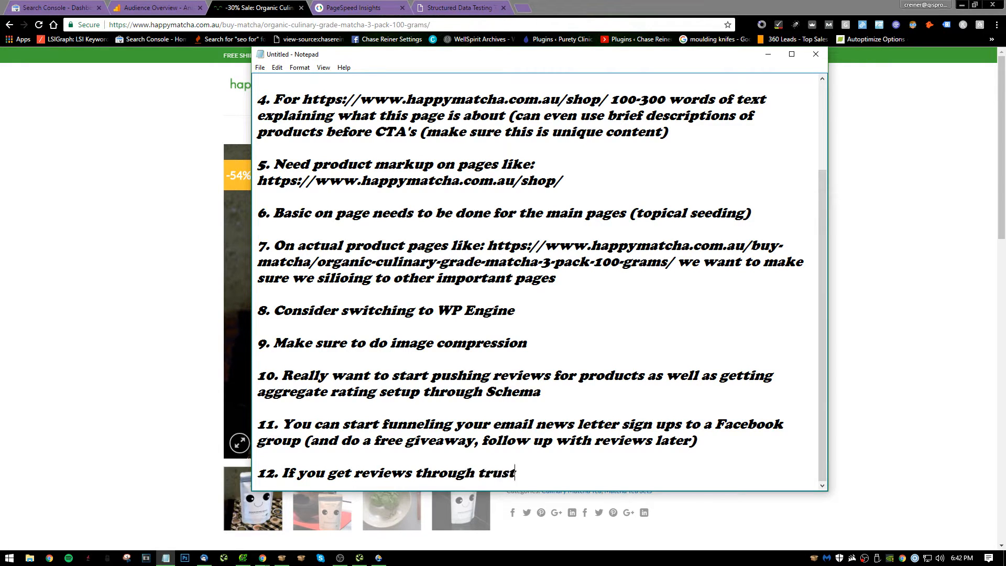
pyautogui.write(' pilot you can sta')
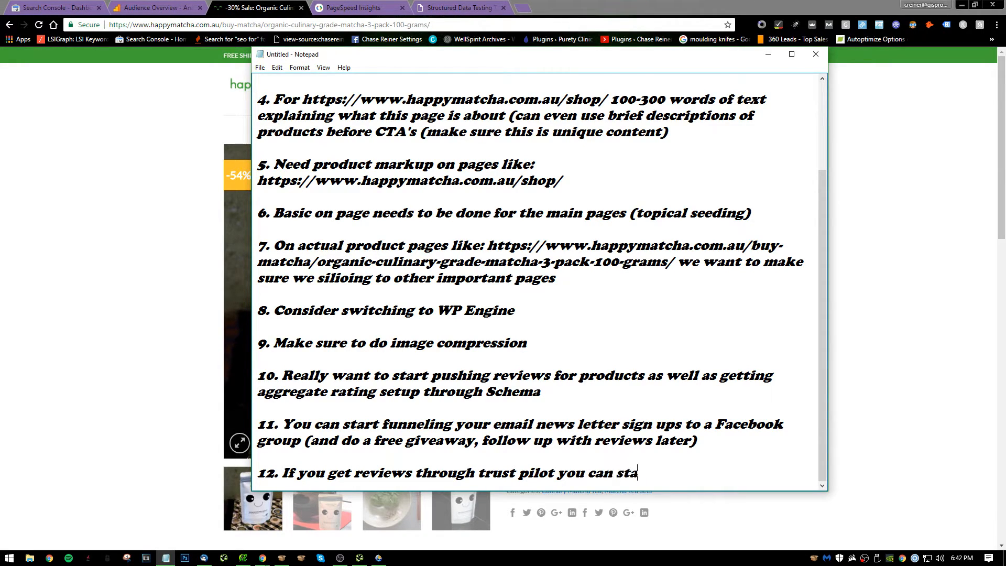
pyautogui.write('rt doing')
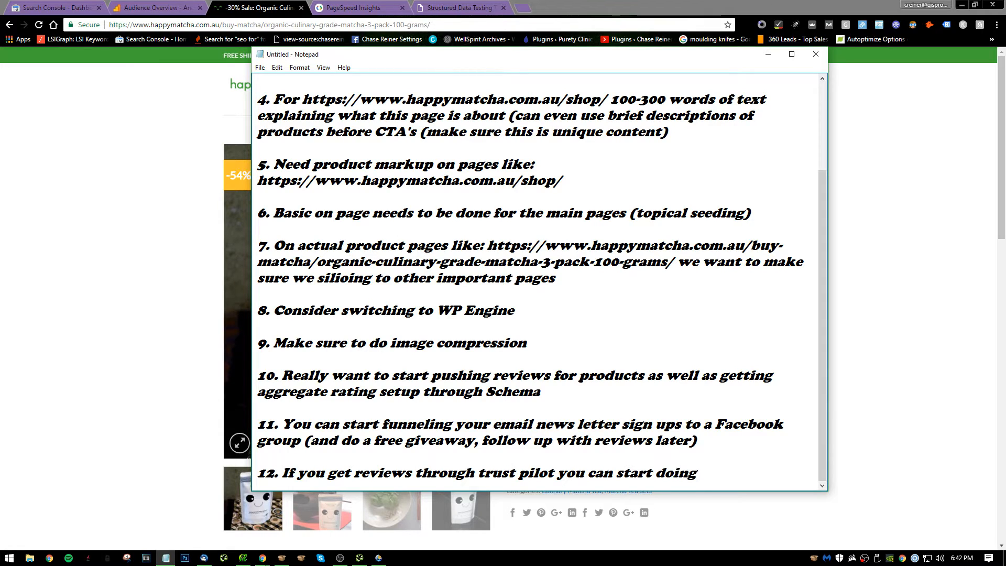
pyautogui.write(' aggreg')
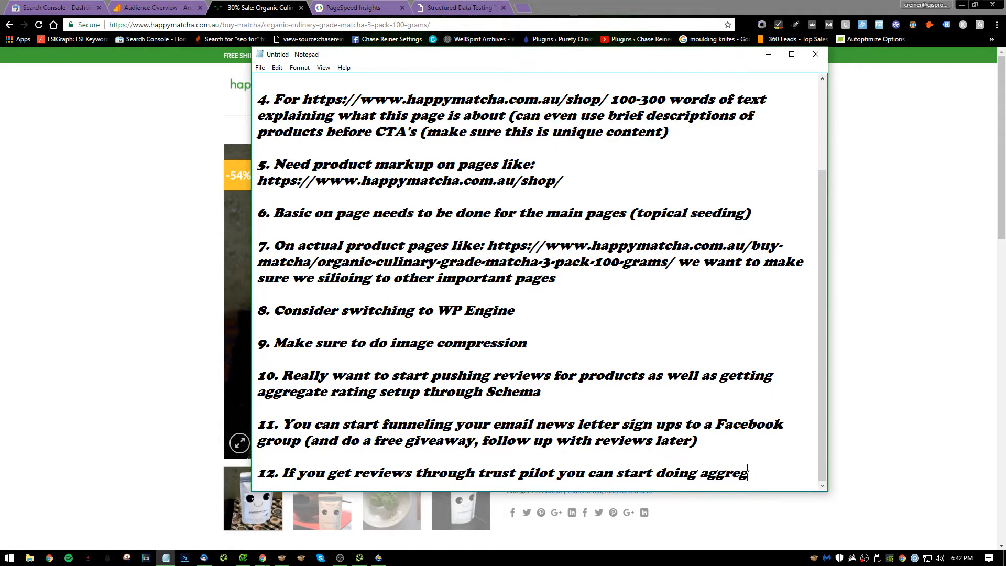
pyautogui.write('ateve')
pyautogui.press('BackSpace')
pyautogui.press('BackSpace')
pyautogui.write('e')
pyautogui.write('rating on sEM')
# Complete note 12 with "rating on SEM" and start item 13.
pyautogui.press('BackSpace')
pyautogui.press('BackSpace')
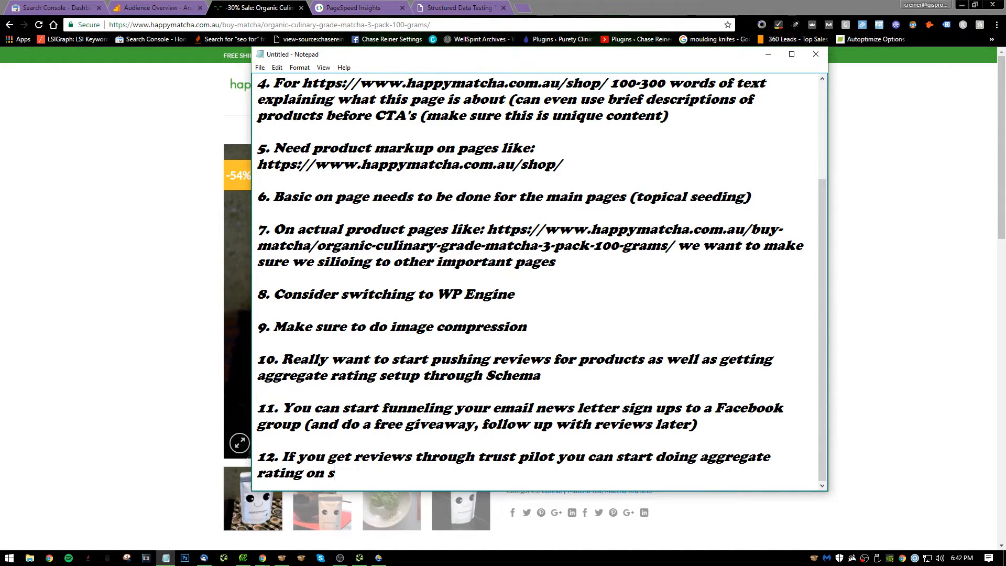
pyautogui.press('BackSpace')
pyautogui.write('SEE')
pyautogui.press('BackSpace')
pyautogui.write('M')
pyautogui.press('Return')
pyautogui.press('Return')
pyautogui.write('13.')
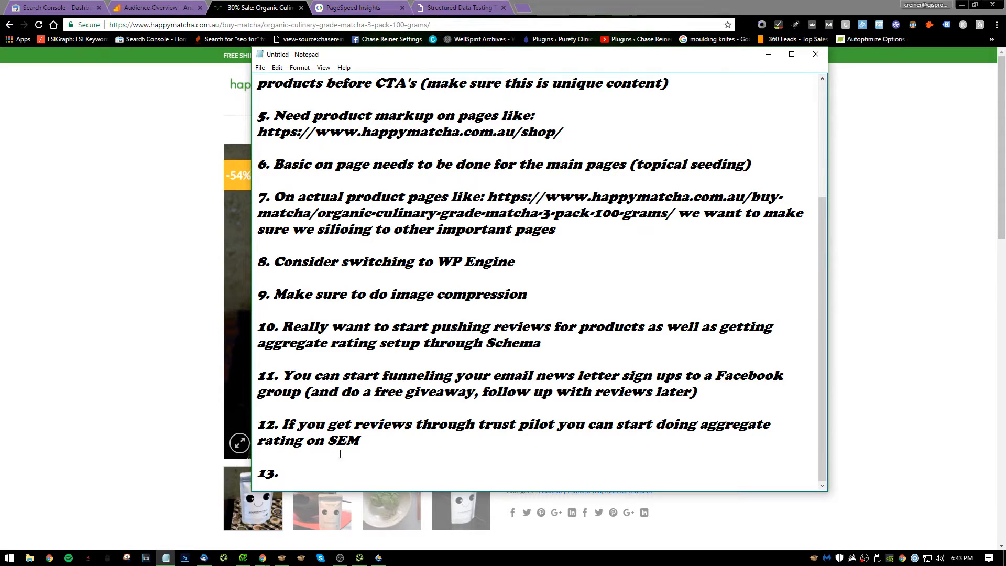
# Switch to the culinary matcha product page in the browser and check the social share icons below the product categories.
pyautogui.tripleClick(346, 442)
pyautogui.click(534, 433)
pyautogui.click(97, 284)
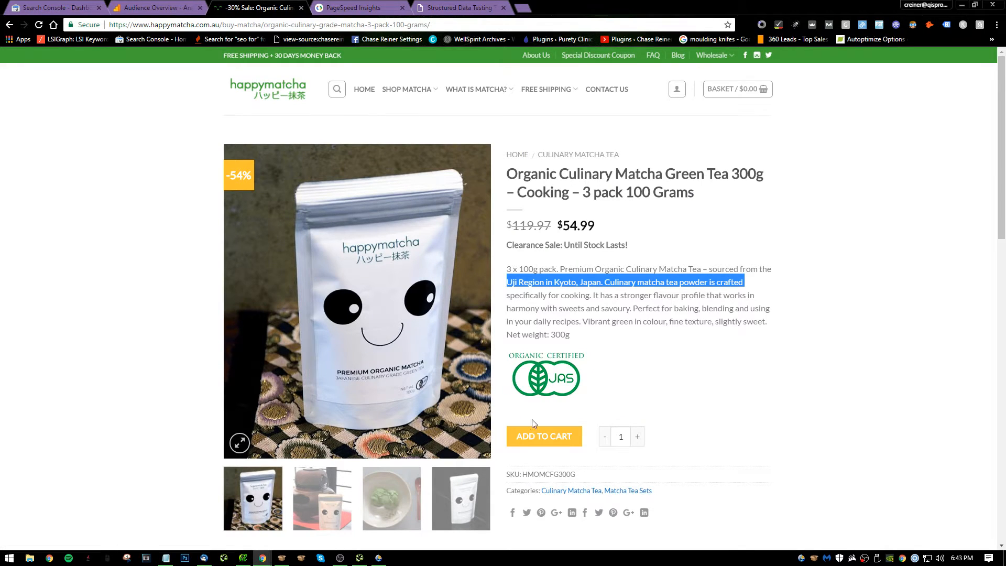
pyautogui.scroll(-3, 533, 419)
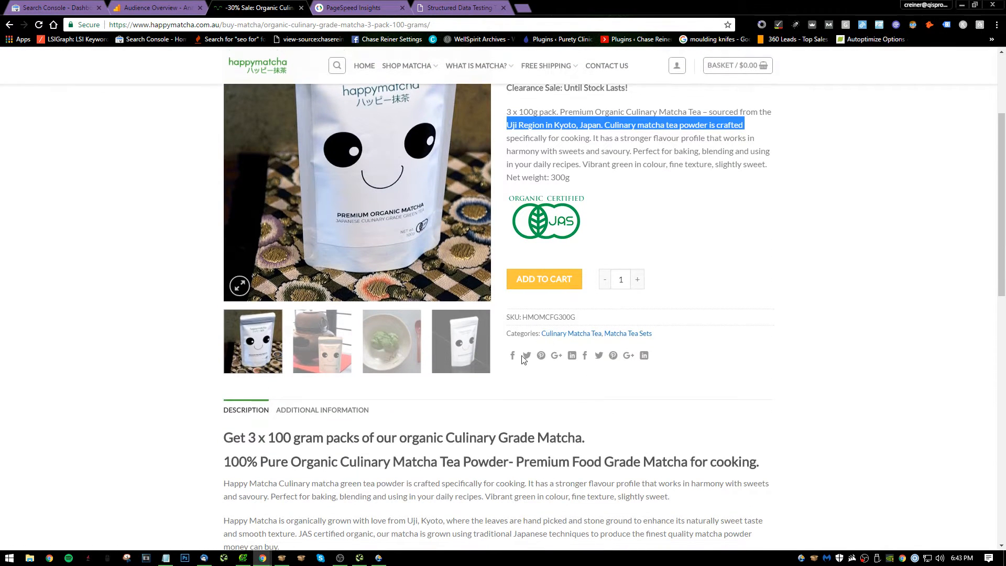
pyautogui.click(686, 362)
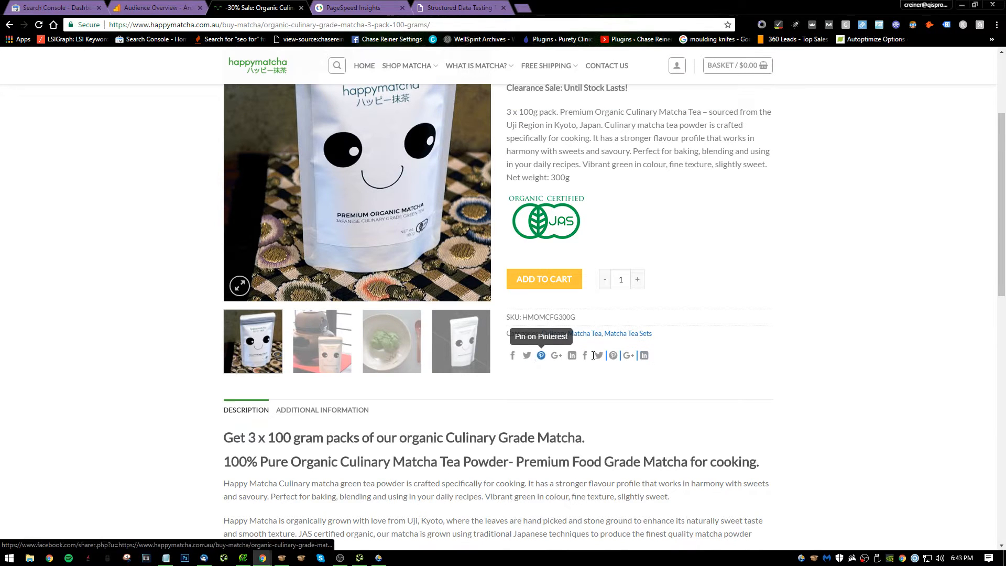
# Return to Notepad, write note 13 as "Get rid of duplicate social profiles on product pages" and start item 14.
pyautogui.hotkey('alt', 'Tab')
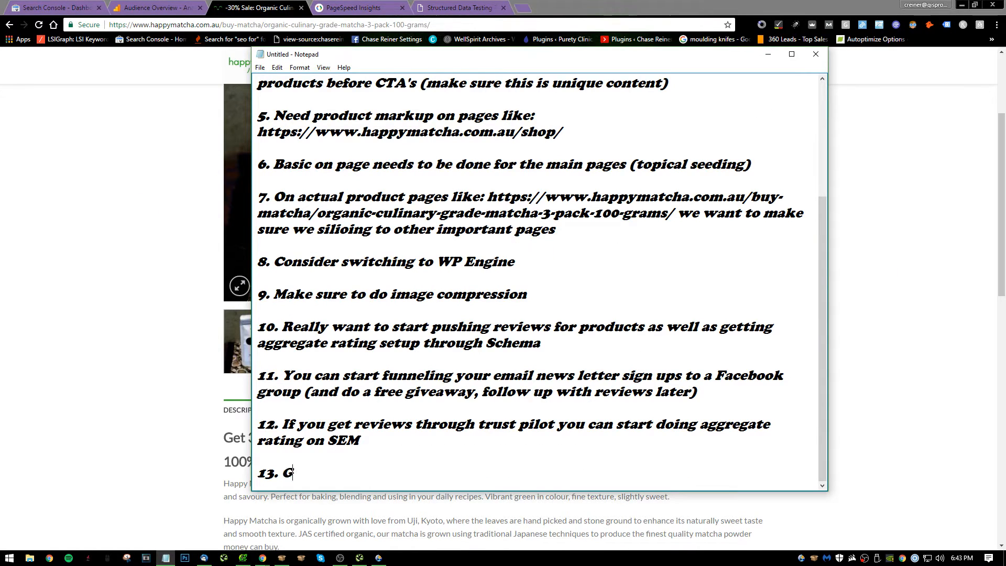
pyautogui.write('et rid of duplicate ')
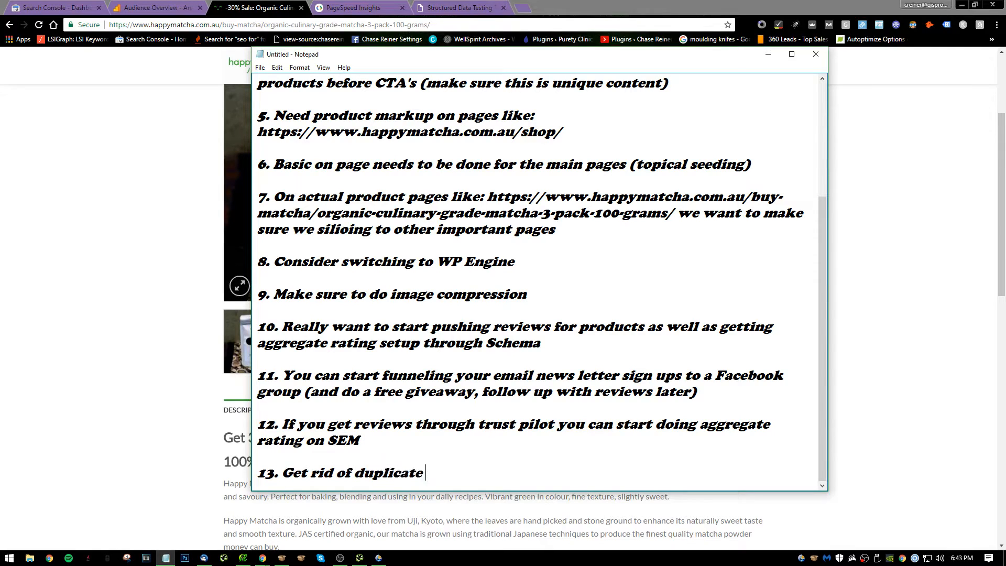
pyautogui.write('social profi')
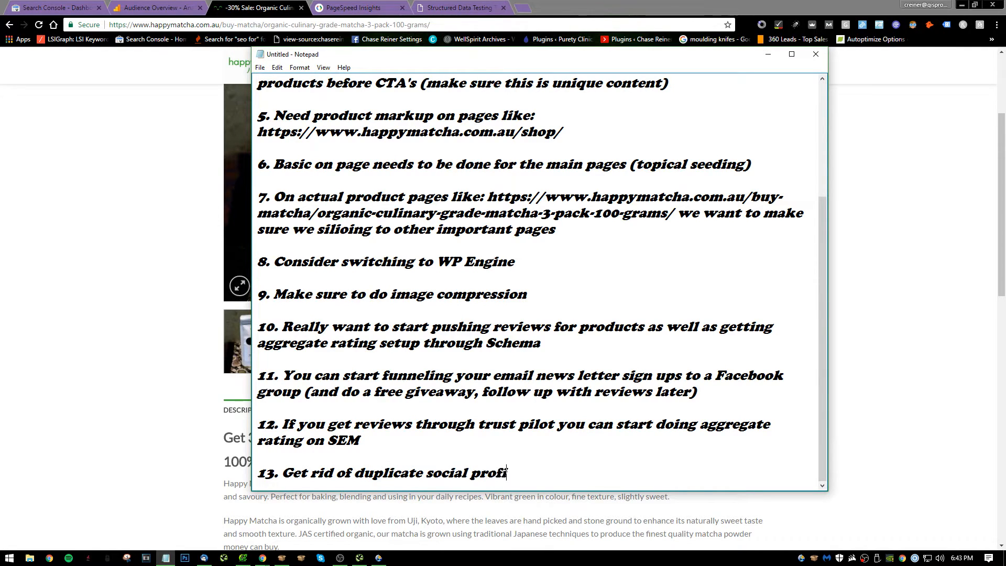
pyautogui.write('les on product ')
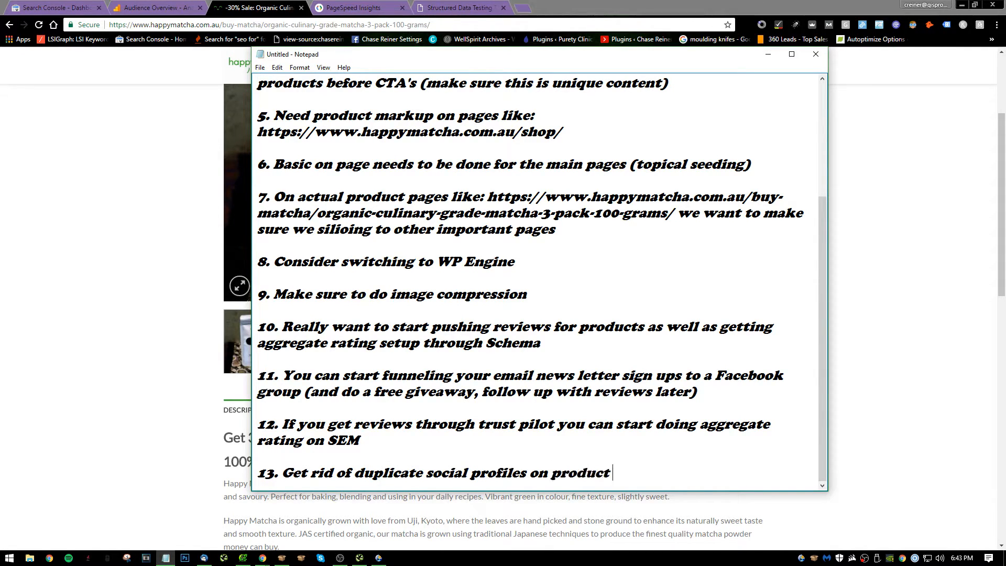
pyautogui.write('pages')
pyautogui.press('Return')
pyautogui.press('Return')
pyautogui.write('14.')
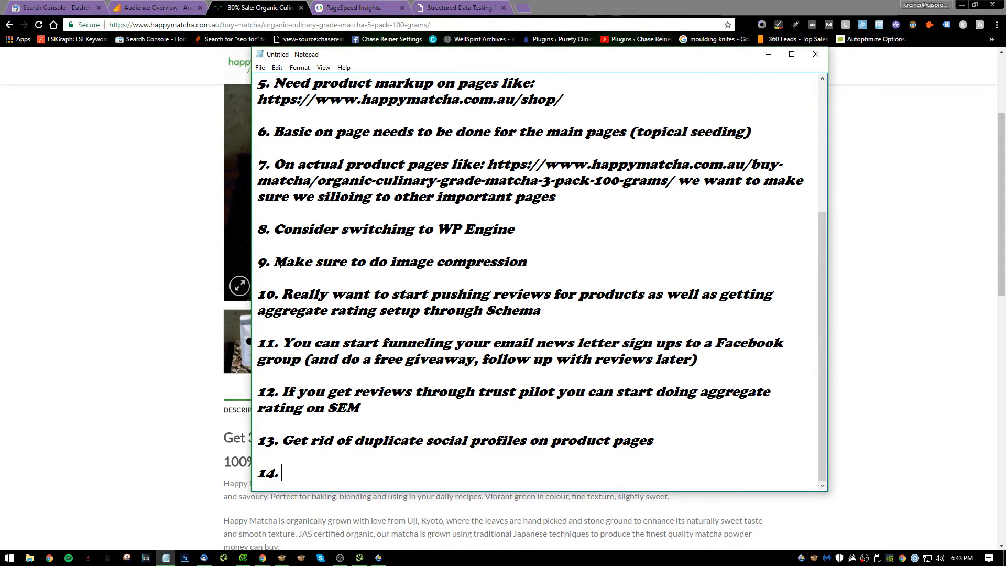
# Switch back to the product page in the browser and review its description and additional information.
pyautogui.click(208, 290)
pyautogui.scroll(-12, 218, 312)
pyautogui.scroll(5, 335, 419)
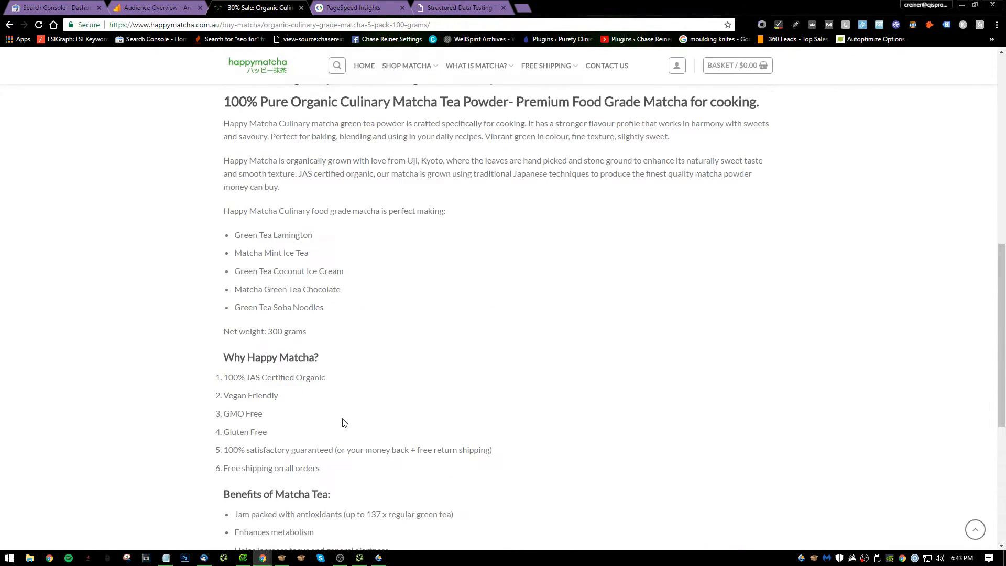
pyautogui.scroll(6, 360, 319)
pyautogui.click(337, 361)
pyautogui.scroll(-2, 242, 281)
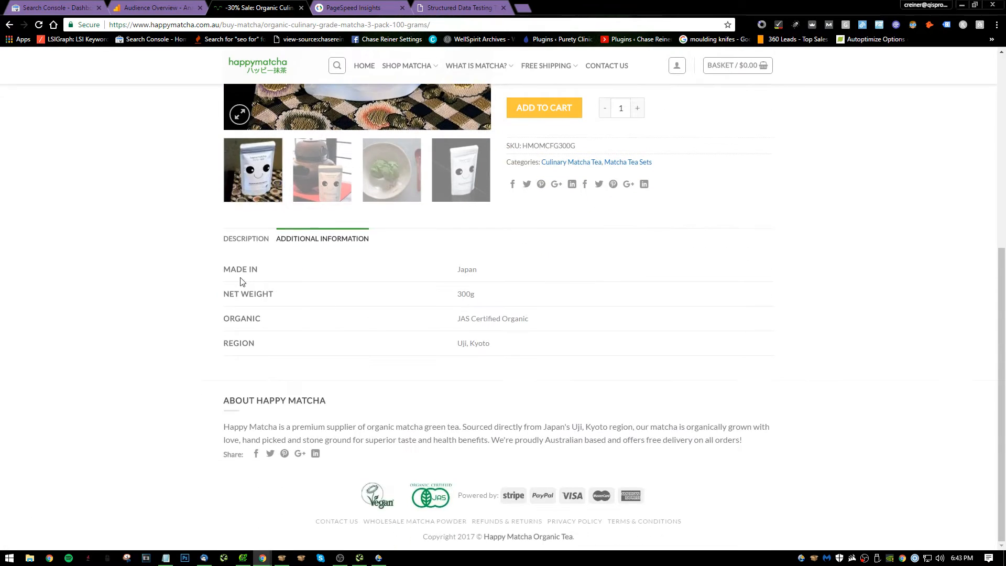
pyautogui.click(254, 242)
# Inspect the HTML of the "Get 3 x 100 gram packs" description heading and close the developer tools.
pyautogui.rightClick(380, 283)
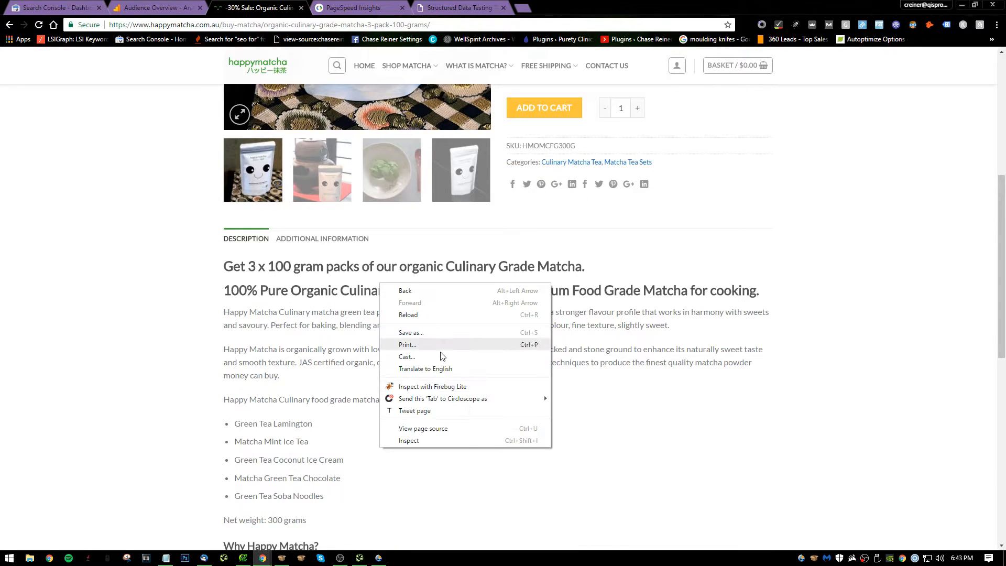
pyautogui.click(448, 440)
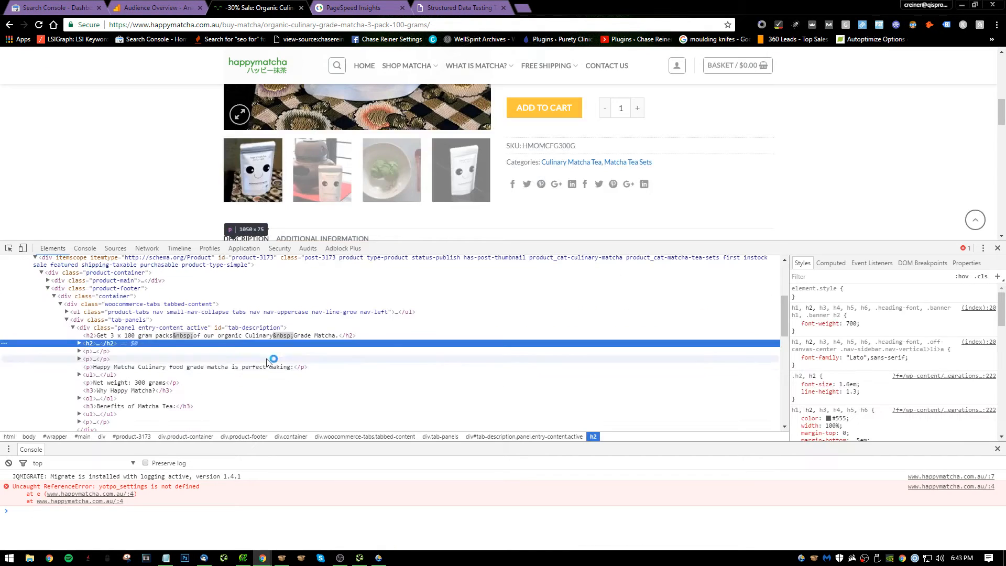
pyautogui.click(998, 248)
pyautogui.scroll(5, 661, 250)
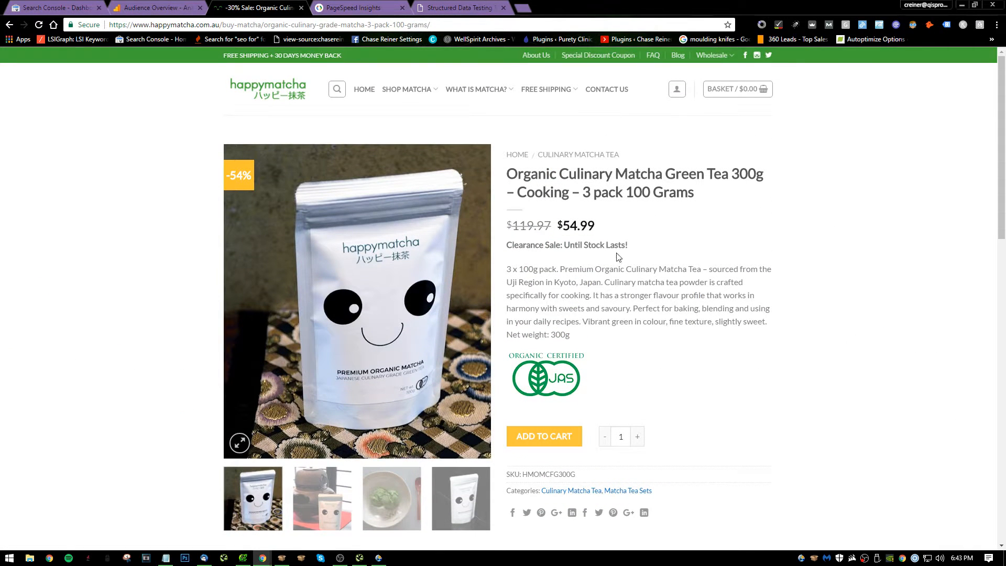
# Preview the Google search result for the Product markup from the Structured Data Testing Tool and compare it with the markup.
pyautogui.click(456, 7)
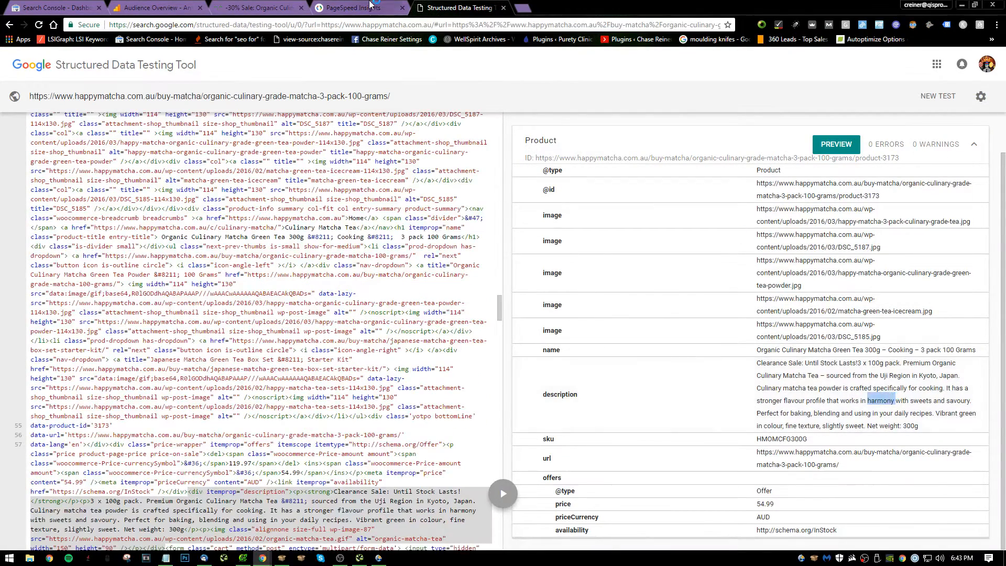
pyautogui.click(826, 149)
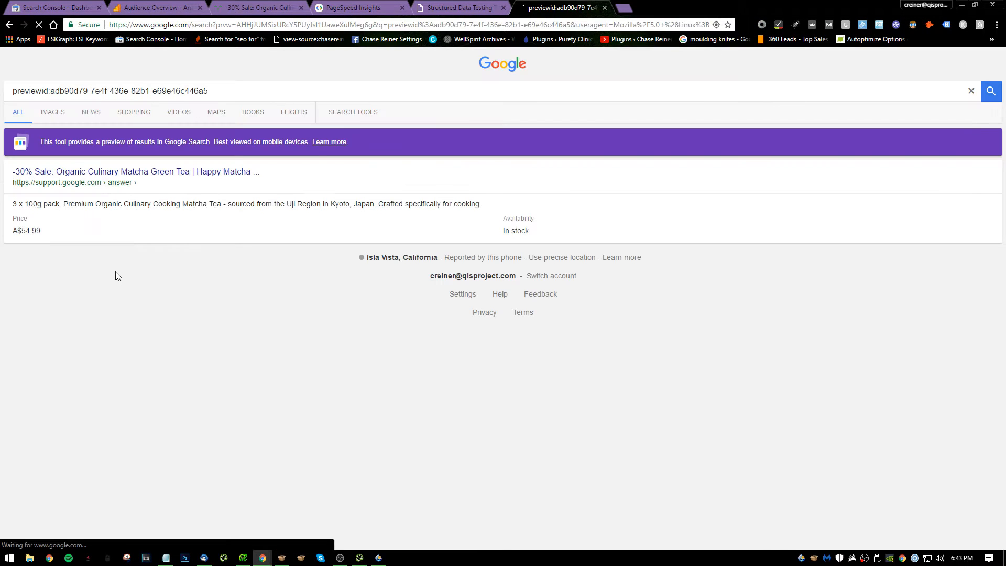
pyautogui.click(433, 6)
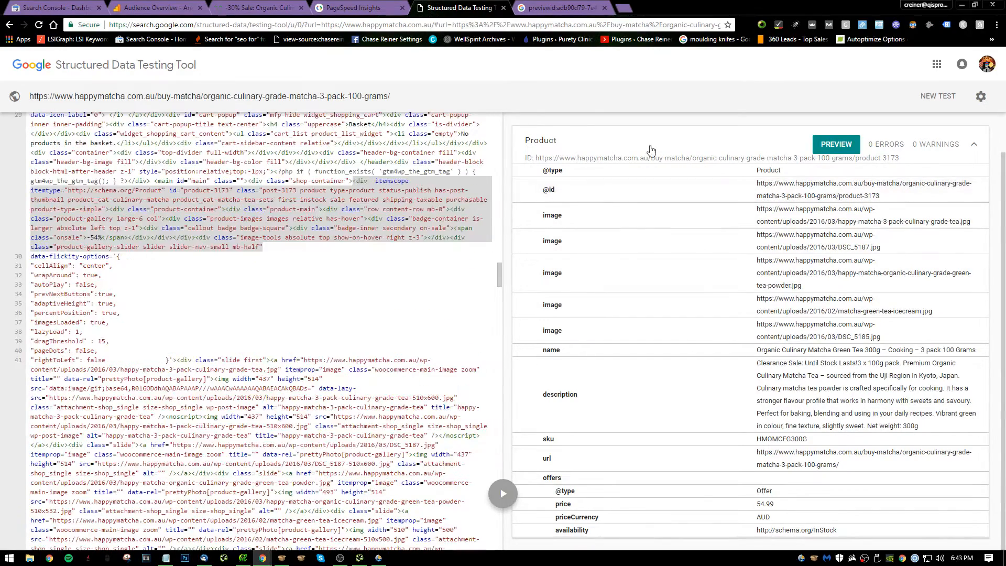
pyautogui.click(560, 8)
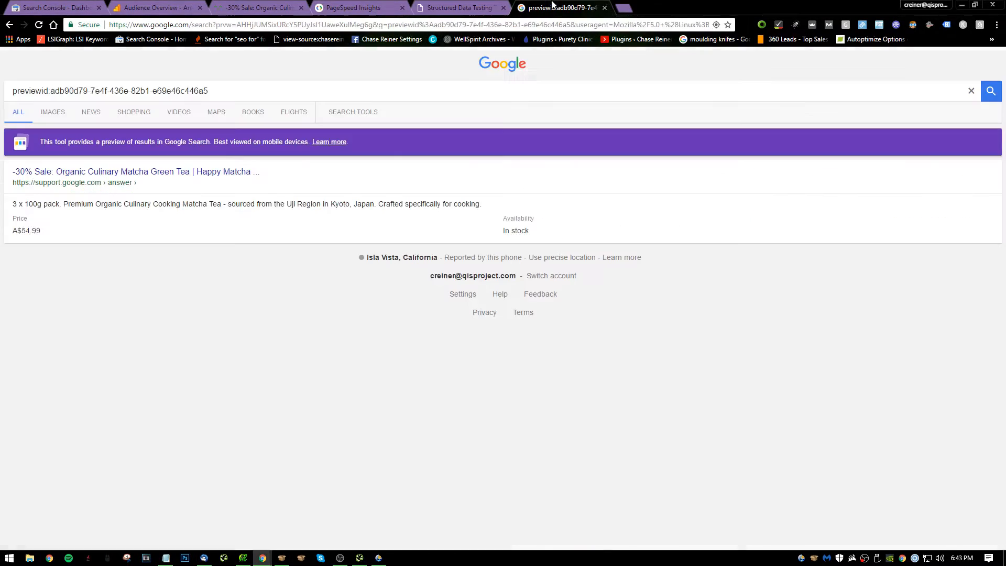
# Close the Google search preview and the Structured Data Testing Tool and return to the product page.
pyautogui.click(605, 8)
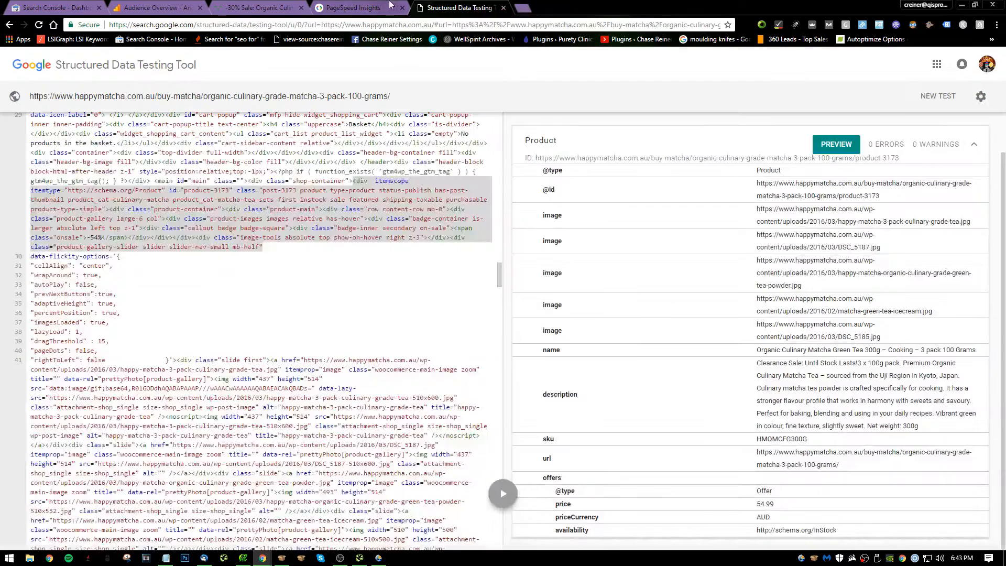
pyautogui.click(503, 8)
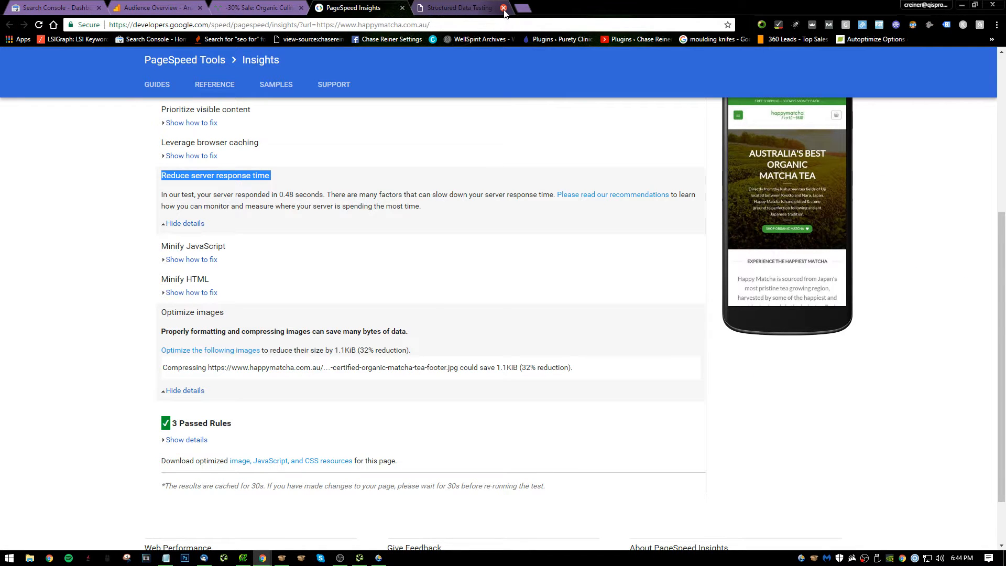
pyautogui.click(257, 7)
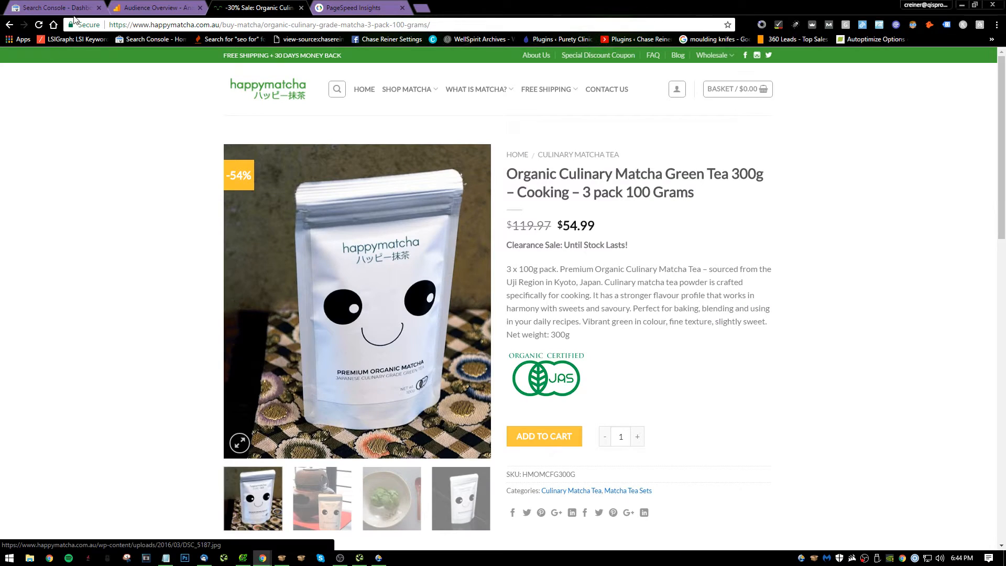
# Open the product page's Facebook share dialog, enlarge it to check the link preview and close it without posting.
pyautogui.click(513, 514)
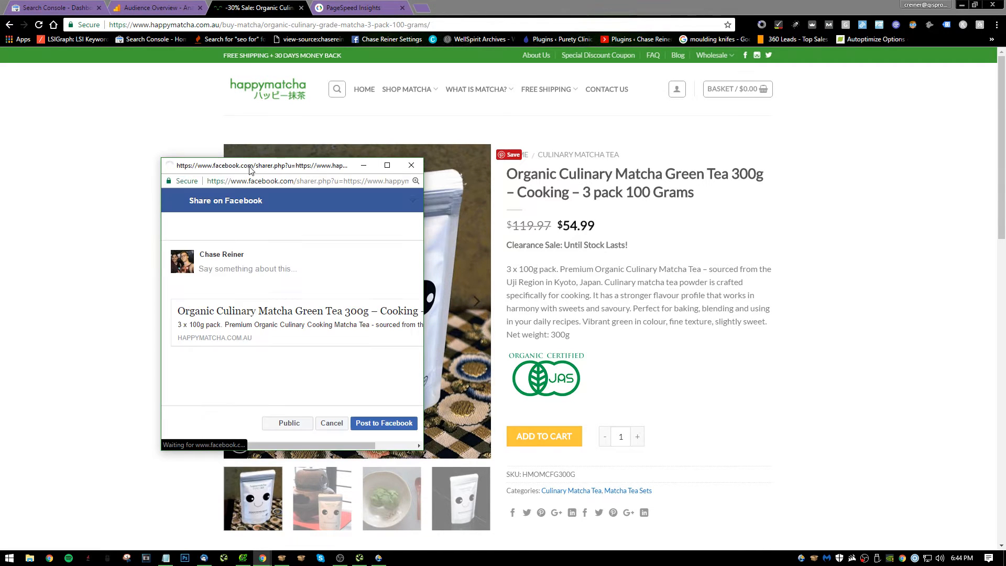
pyautogui.moveTo(308, 167); pyautogui.dragTo(274, 9)
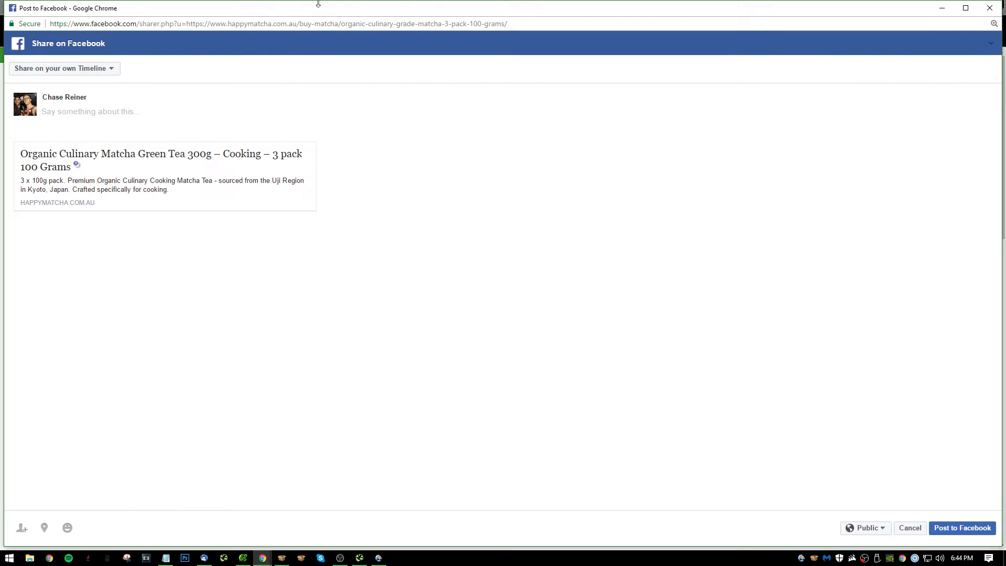
pyautogui.moveTo(347, 11); pyautogui.dragTo(409, 93)
pyautogui.click(990, 8)
pyautogui.click(560, 83)
# Switch to Notepad, write note 14 as "Really need to fix OG data on product pages as well" and start another numbered item.
pyautogui.hotkey('alt', 'Tab')
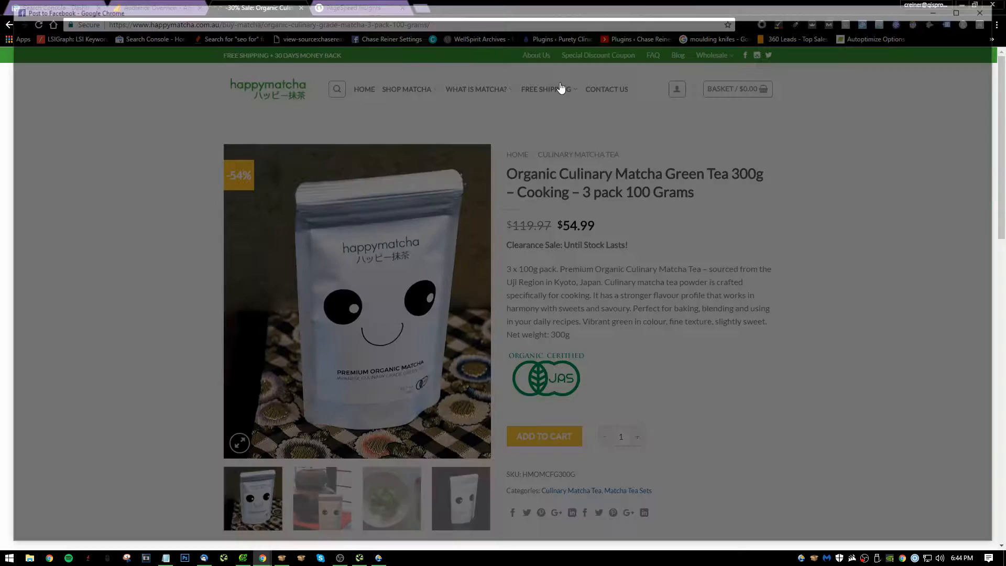
pyautogui.write('E')
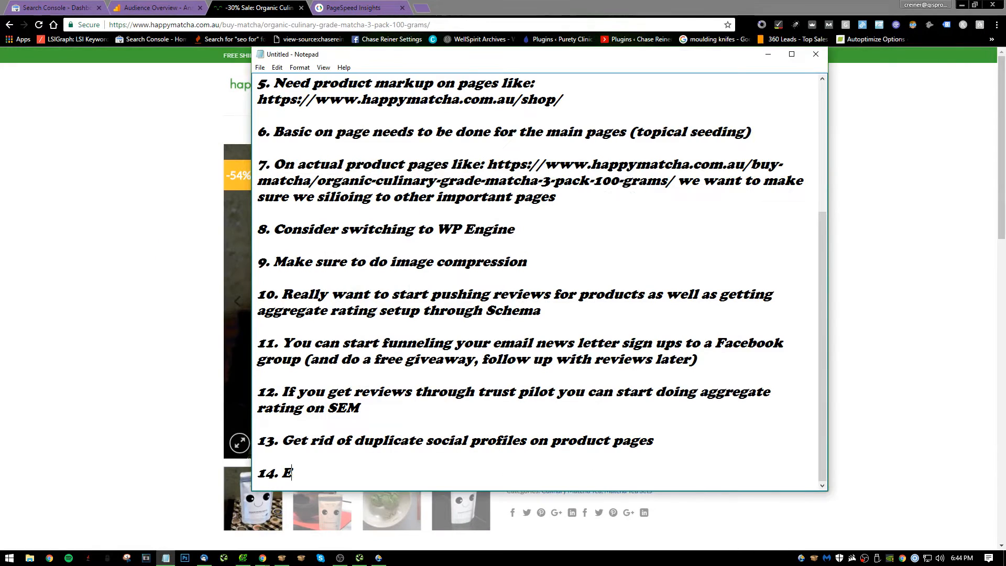
pyautogui.press('BackSpace')
pyautogui.write('Really need')
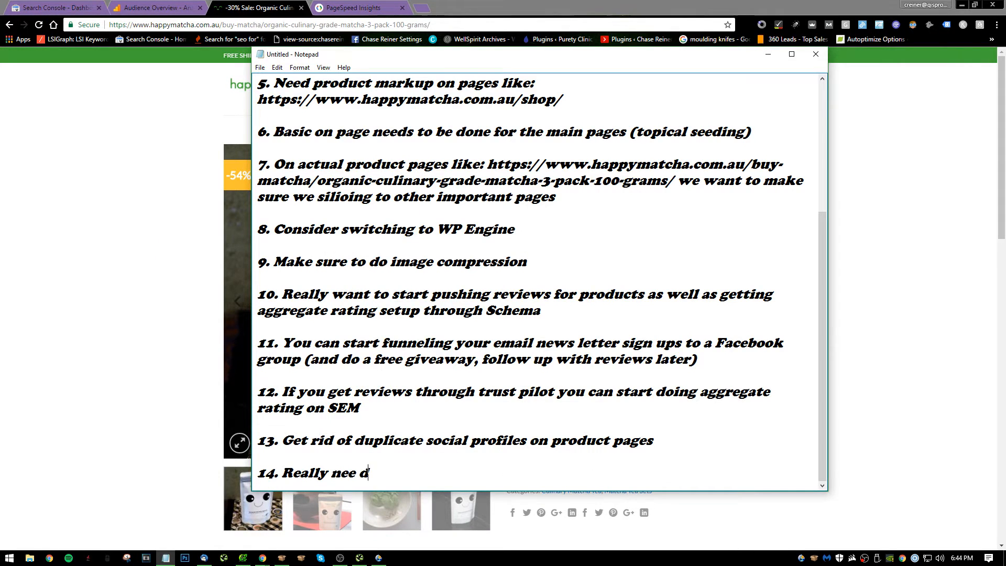
pyautogui.press('BackSpace')
pyautogui.write('d to fix og')
pyautogui.press('BackSpace')
pyautogui.press('BackSpace')
pyautogui.write('OG data on ')
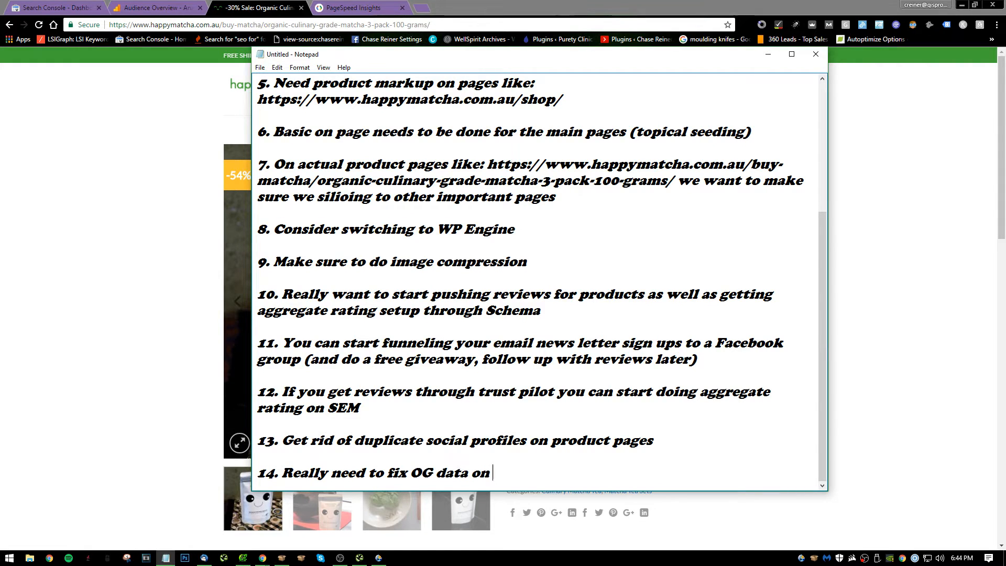
pyautogui.write('product pages as well')
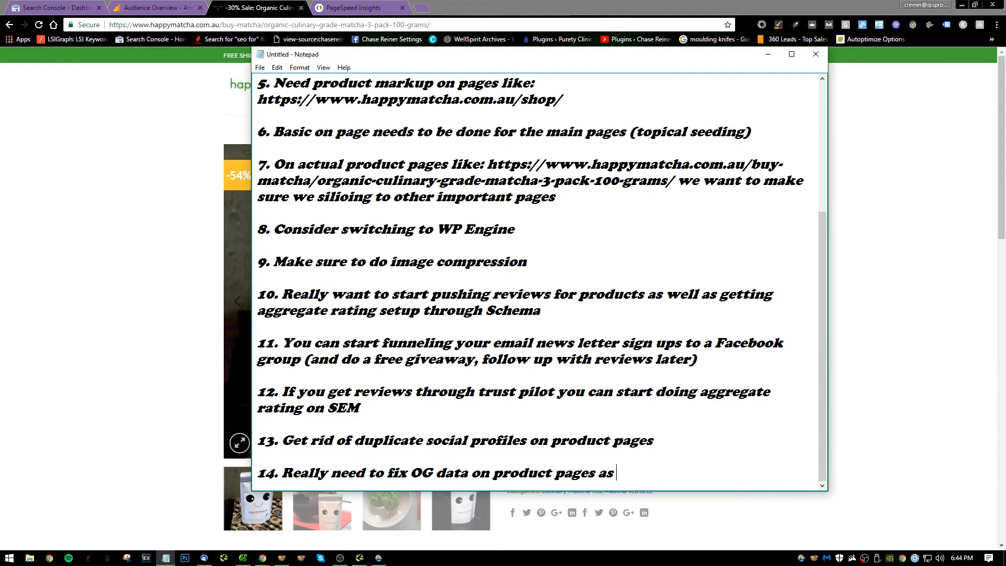
pyautogui.press('Return')
pyautogui.press('Return')
pyautogui.write('156.')
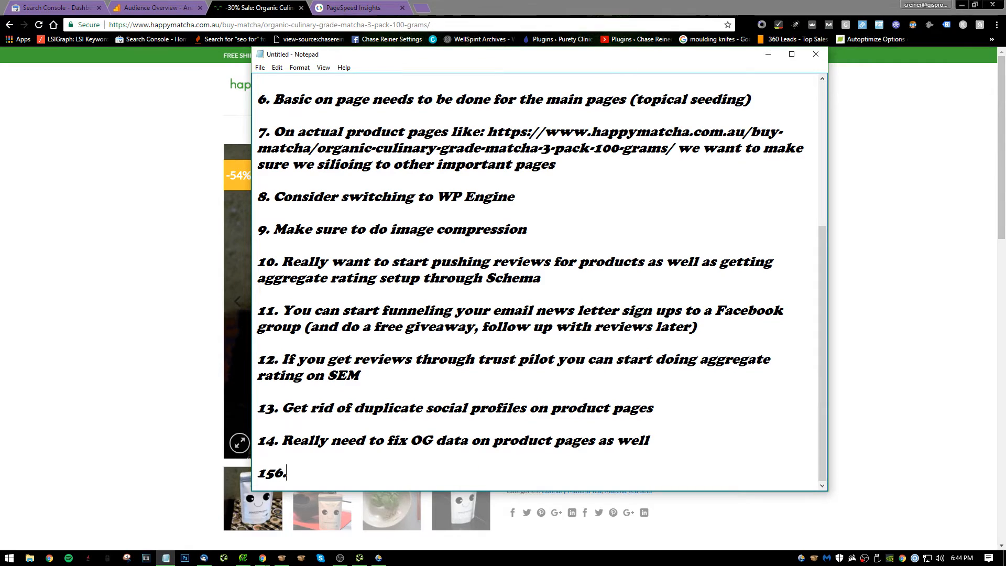
# Return to the product page in the browser and skim its content from the product details to the footer.
pyautogui.click(188, 204)
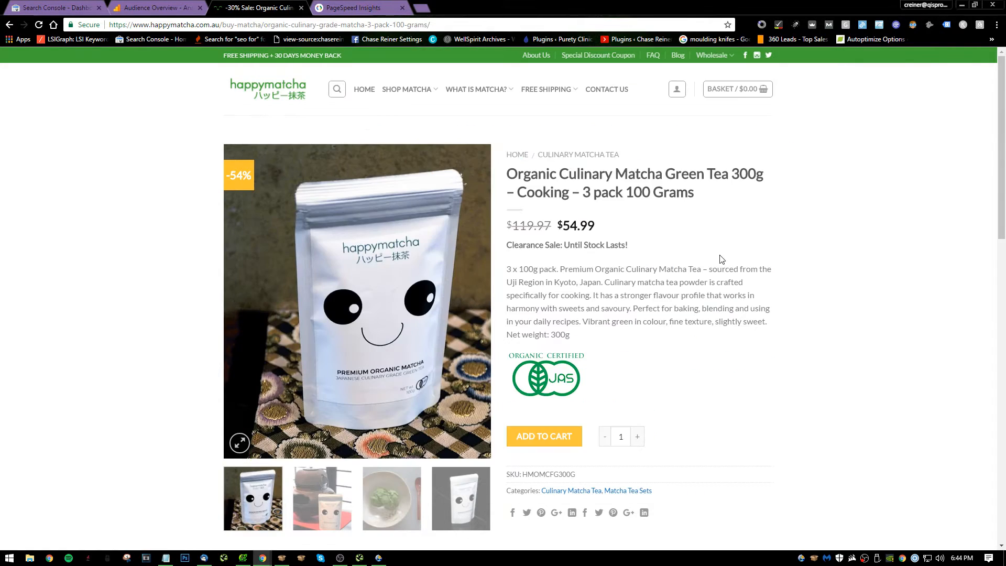
pyautogui.scroll(-10, 649, 377)
pyautogui.scroll(-4, 627, 309)
pyautogui.scroll(20, 514, 287)
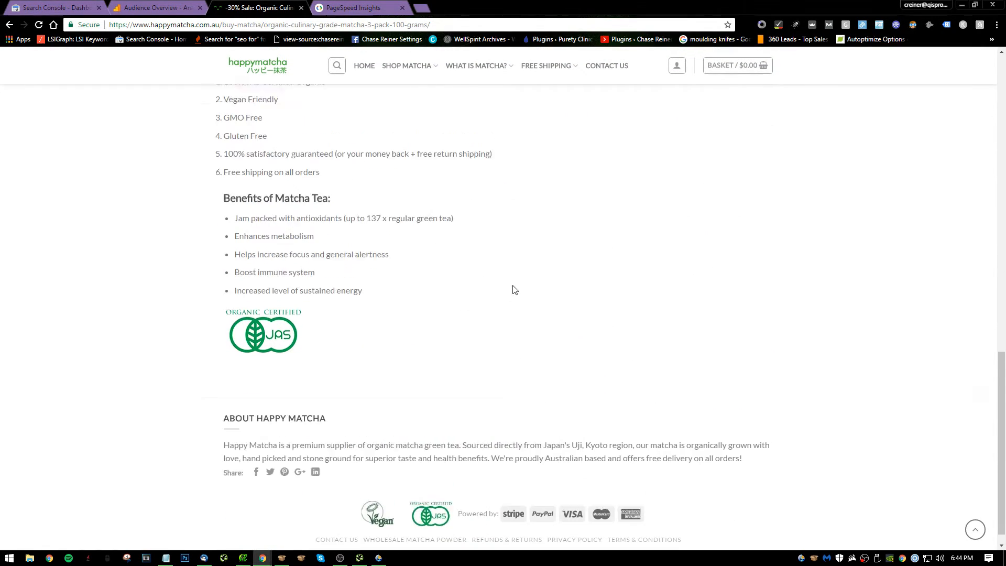
pyautogui.scroll(2, 367, 131)
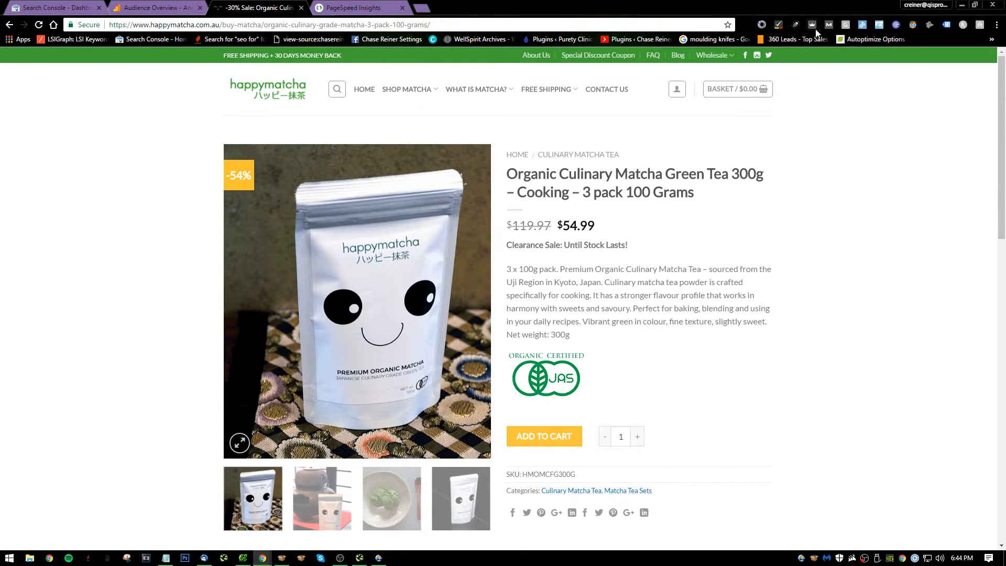
# Check the product page's on-page elements, general attributes, link metrics, markup and HTTP status in MozBar, and close the analysis.
pyautogui.click(828, 25)
pyautogui.click(62, 59)
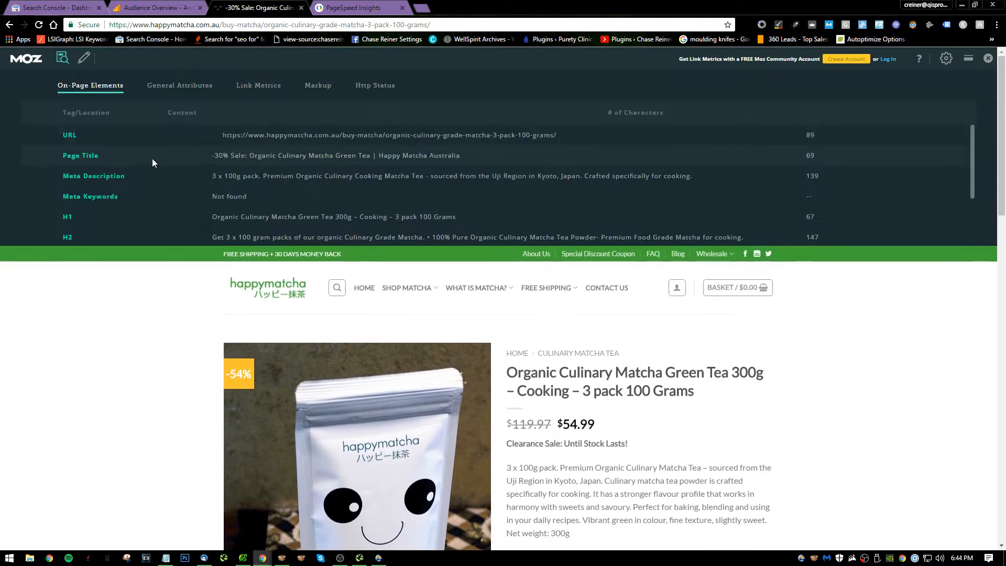
pyautogui.scroll(-1, 229, 203)
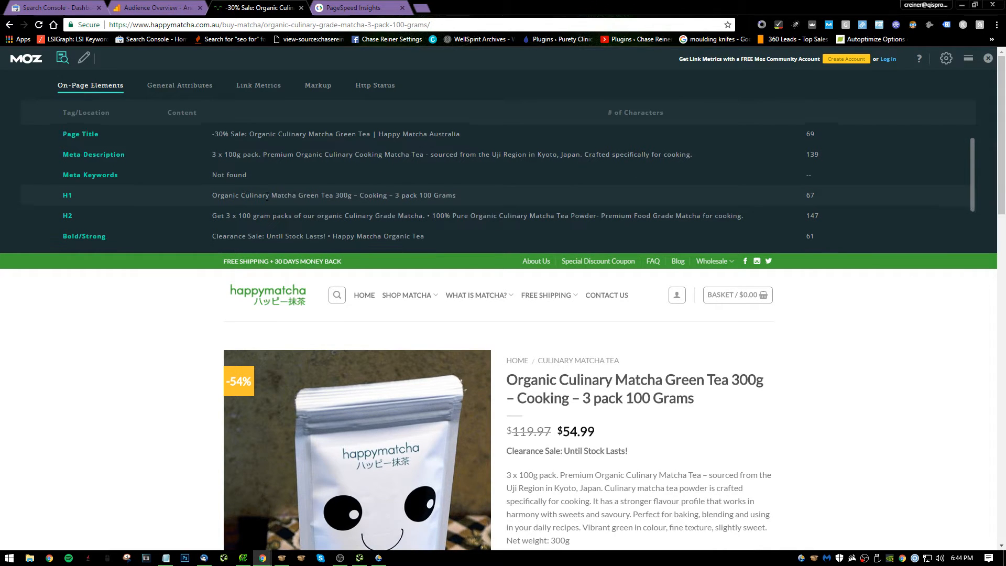
pyautogui.scroll(-2, 279, 209)
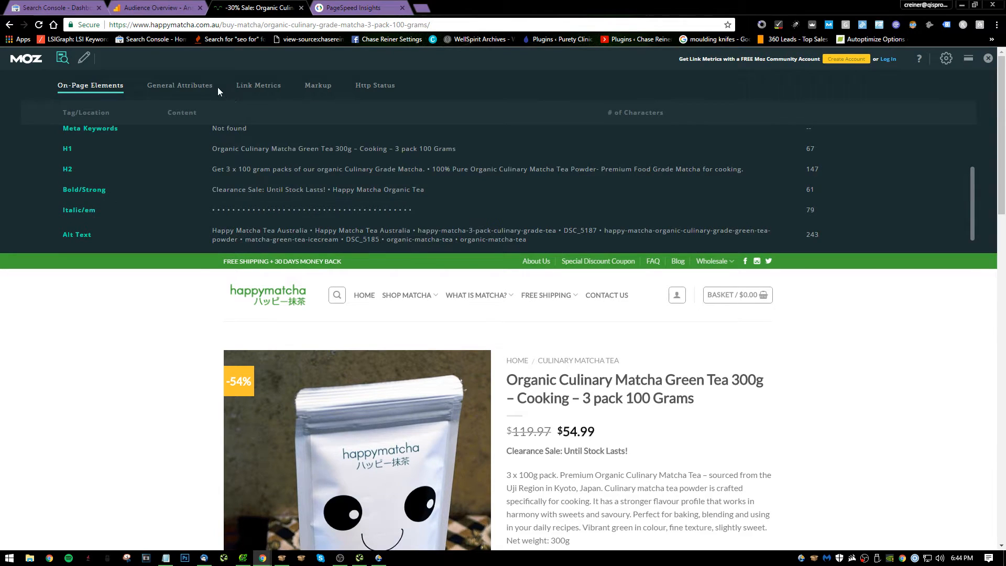
pyautogui.click(204, 86)
pyautogui.click(257, 90)
pyautogui.click(327, 90)
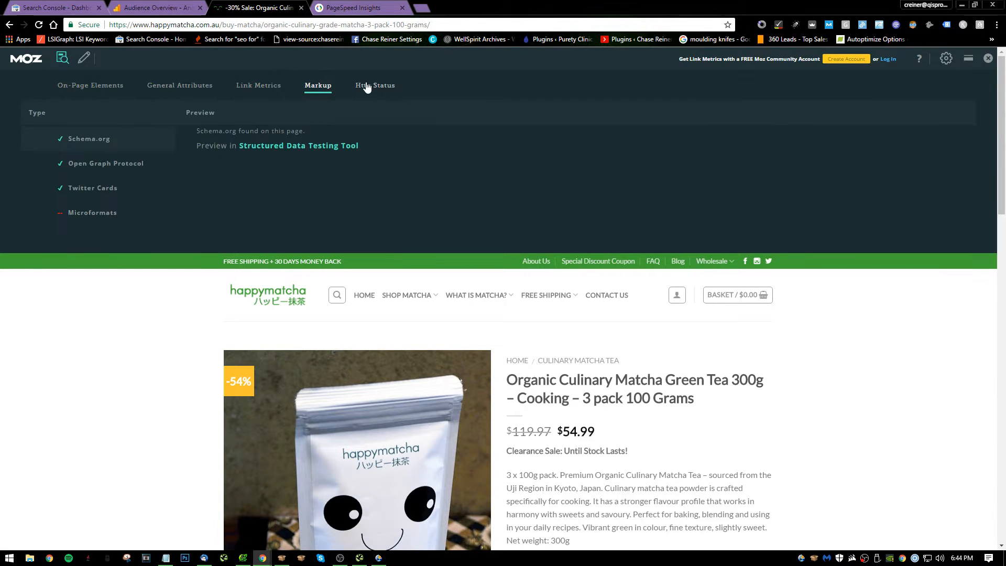
pyautogui.click(371, 86)
pyautogui.click(987, 59)
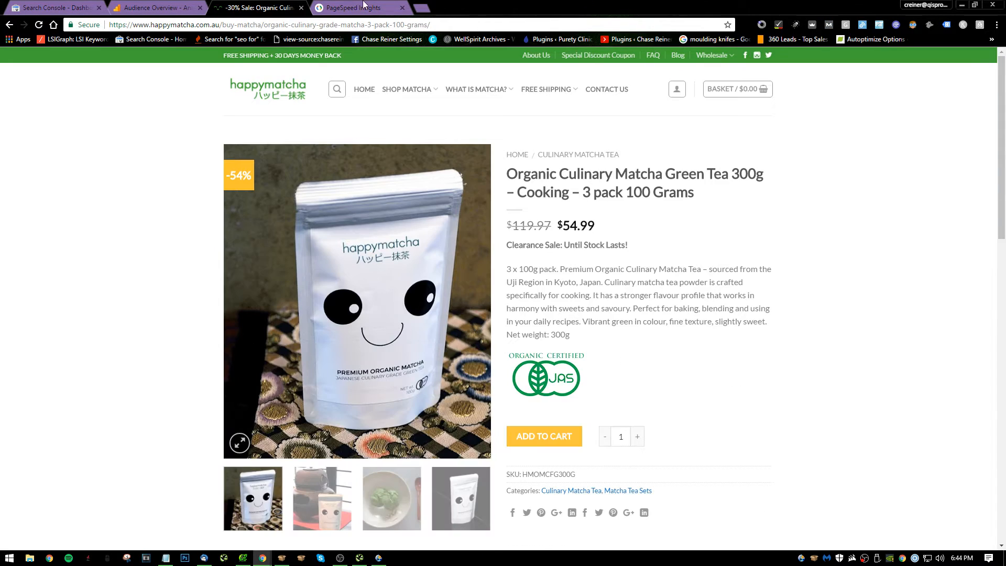
# Copy the product page's URL, open siteliner.com separately and start a Siteliner scan with that URL.
pyautogui.click(296, 23)
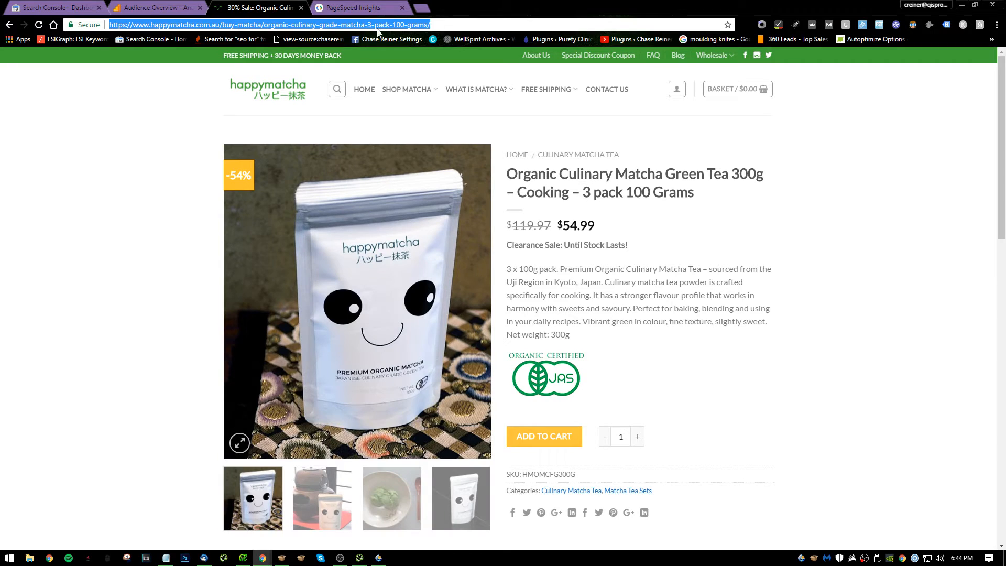
pyautogui.click(424, 6)
pyautogui.write('siteliner')
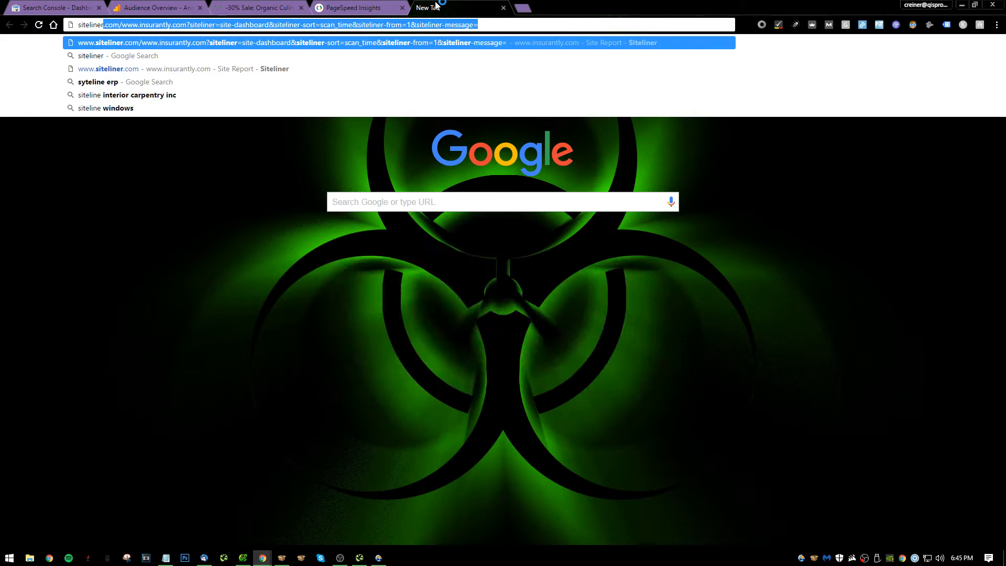
pyautogui.write('.com')
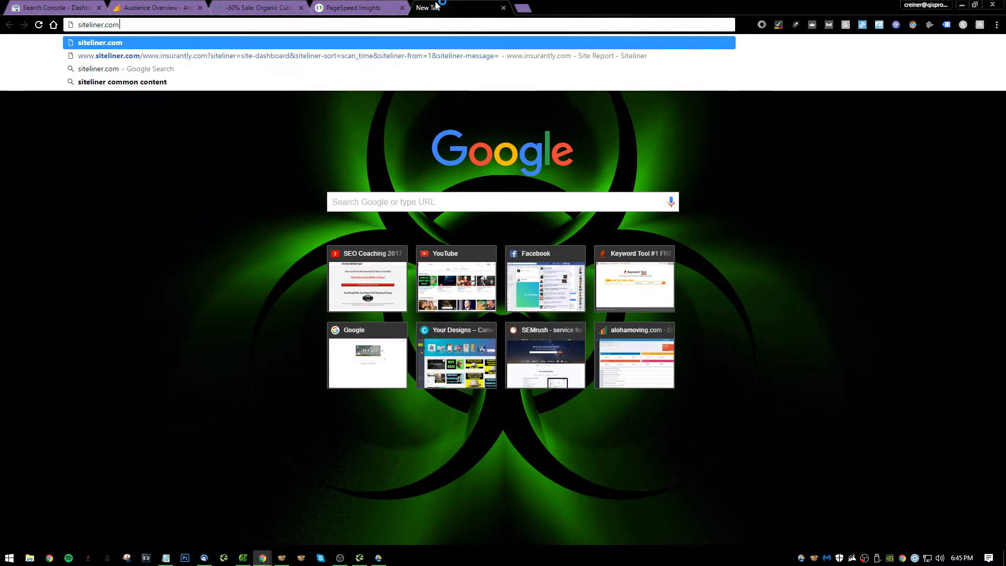
pyautogui.press('Return')
pyautogui.click(271, 6)
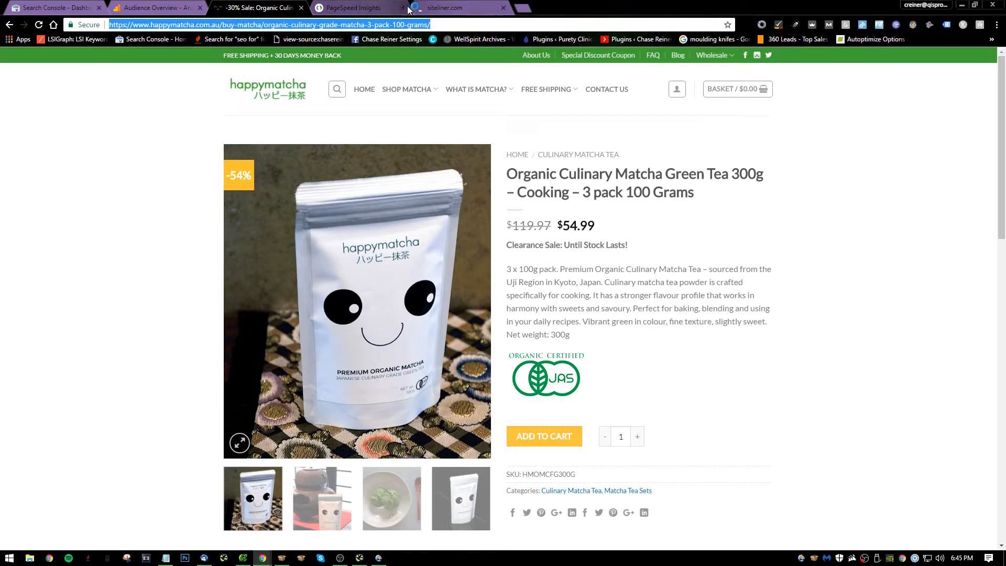
pyautogui.click(446, 8)
pyautogui.hotkey('ctrl', 'v')
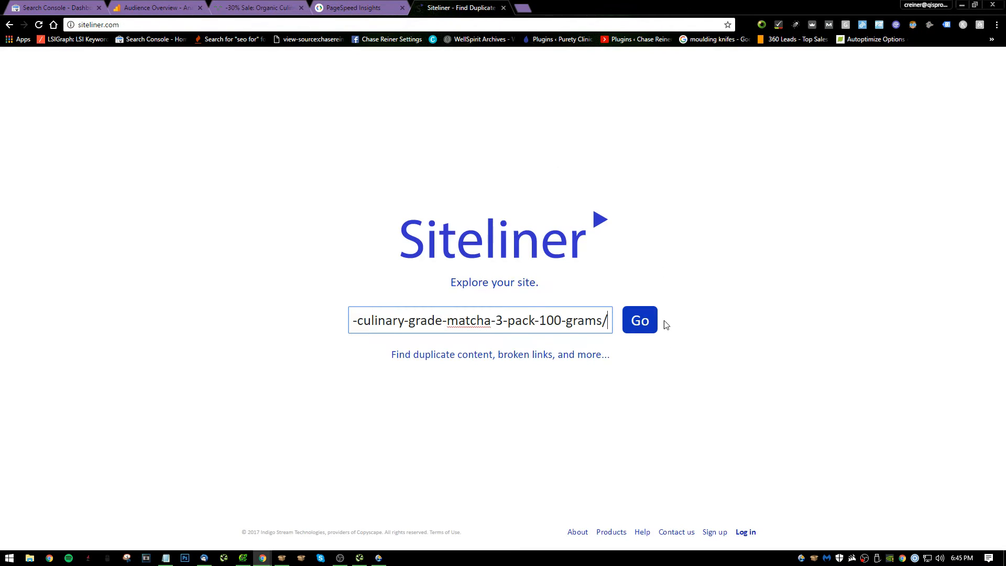
pyautogui.click(636, 324)
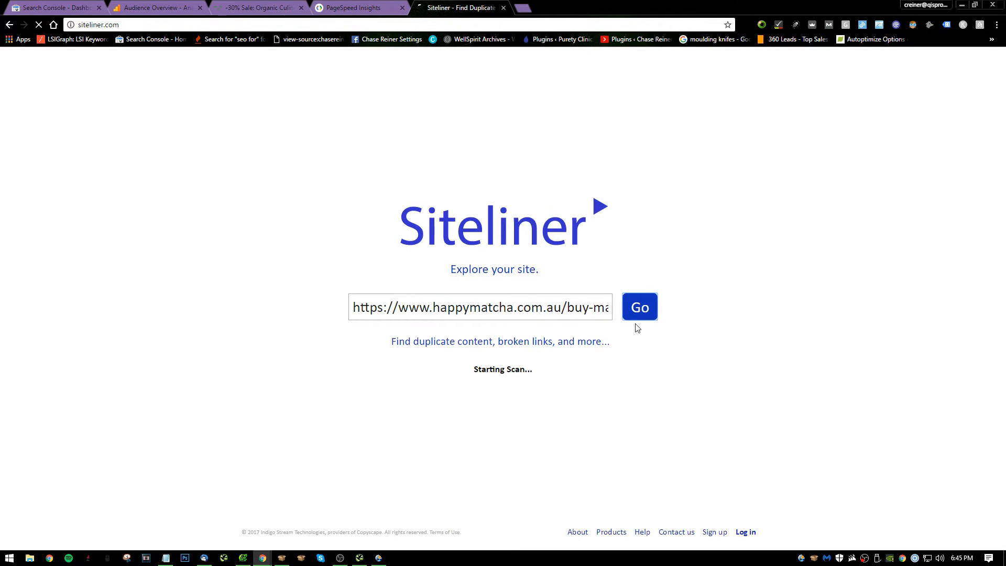
# Return to the Happy Matcha site, open the What Is Matcha? page and read its guide down to the bestsellers.
pyautogui.click(276, 7)
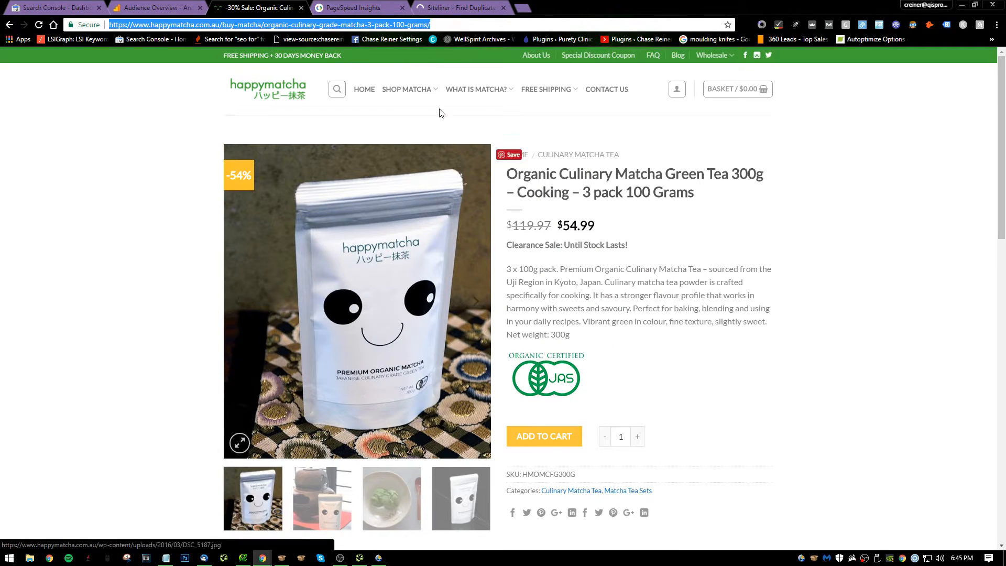
pyautogui.click(481, 91)
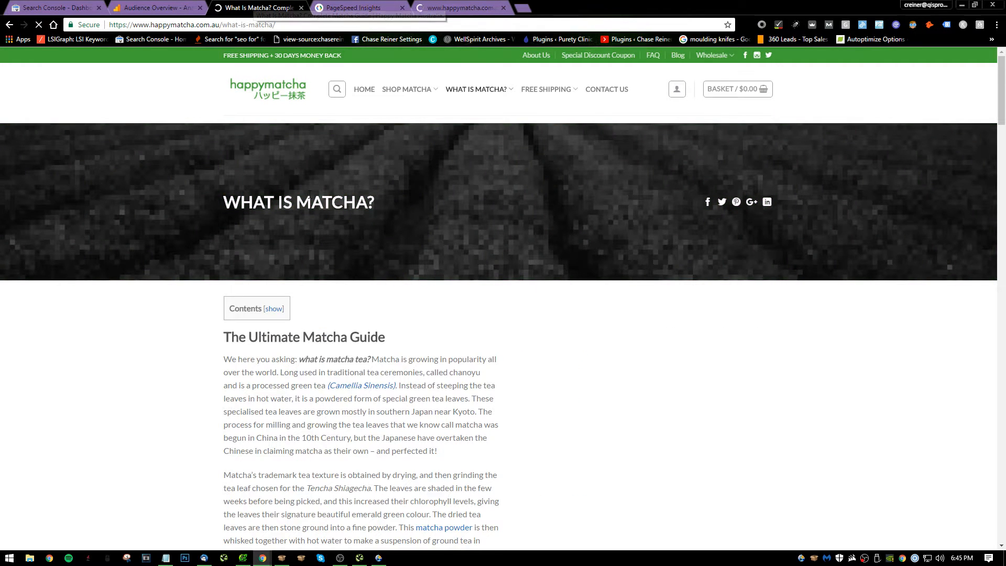
pyautogui.rightClick(457, 190)
pyautogui.click(777, 282)
pyautogui.scroll(-5, 390, 188)
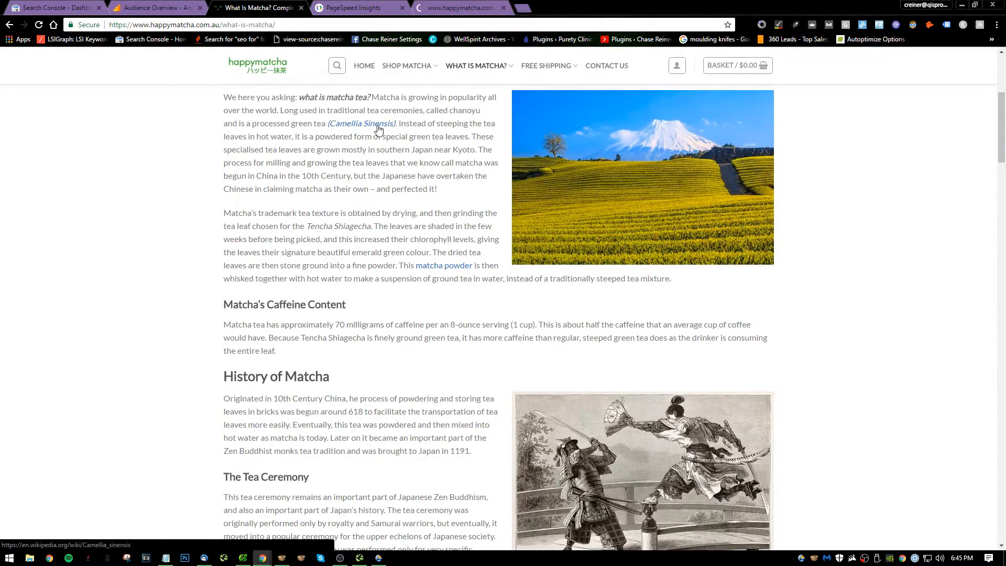
pyautogui.scroll(-20, 399, 210)
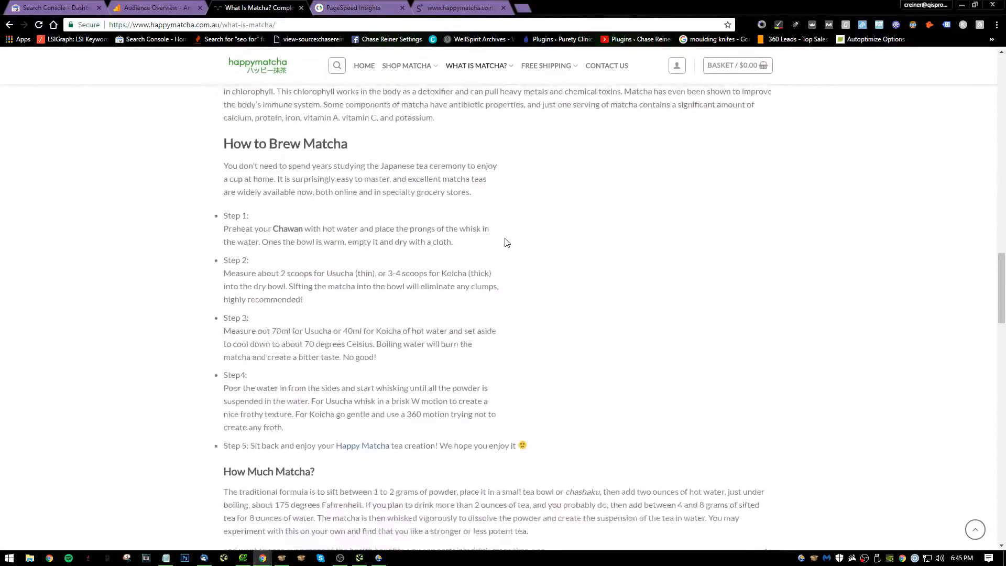
pyautogui.scroll(-15, 507, 242)
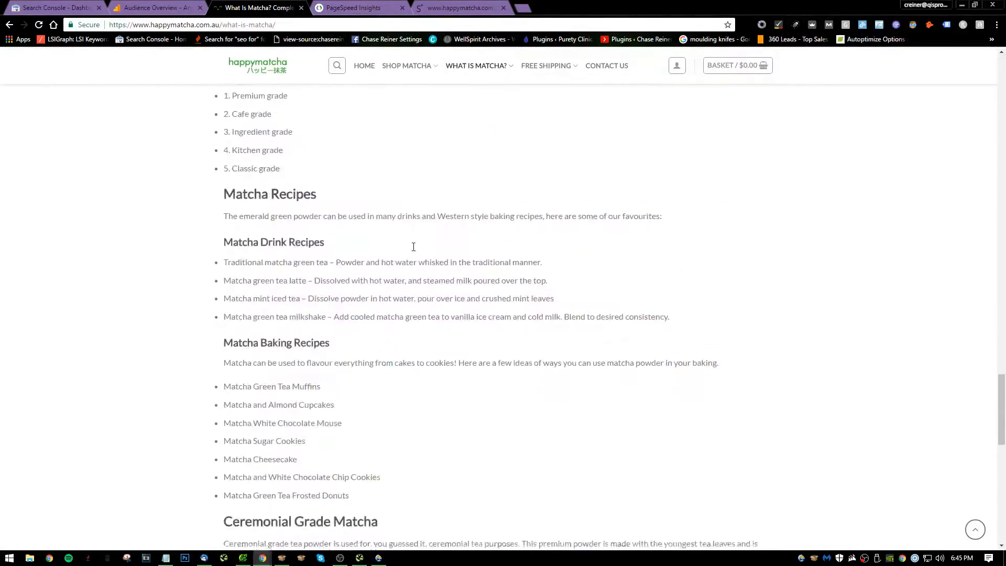
pyautogui.scroll(-10, 414, 247)
pyautogui.scroll(15, 419, 231)
pyautogui.scroll(-10, 422, 225)
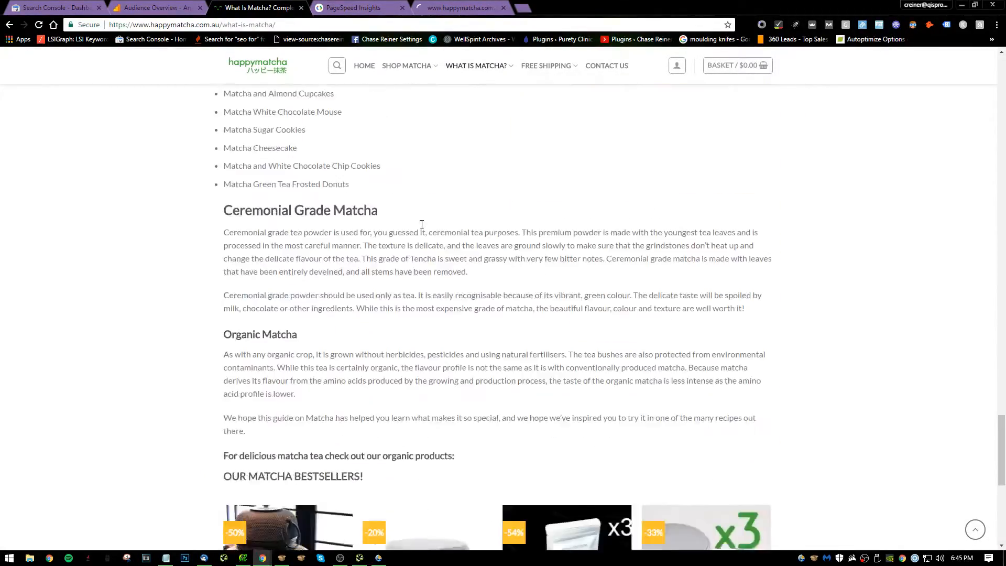
pyautogui.scroll(-8, 422, 225)
# Review the matcha guide's sections back up to the page header, highlighting the "Calories in Matcha Tea" heading.
pyautogui.scroll(20, 389, 158)
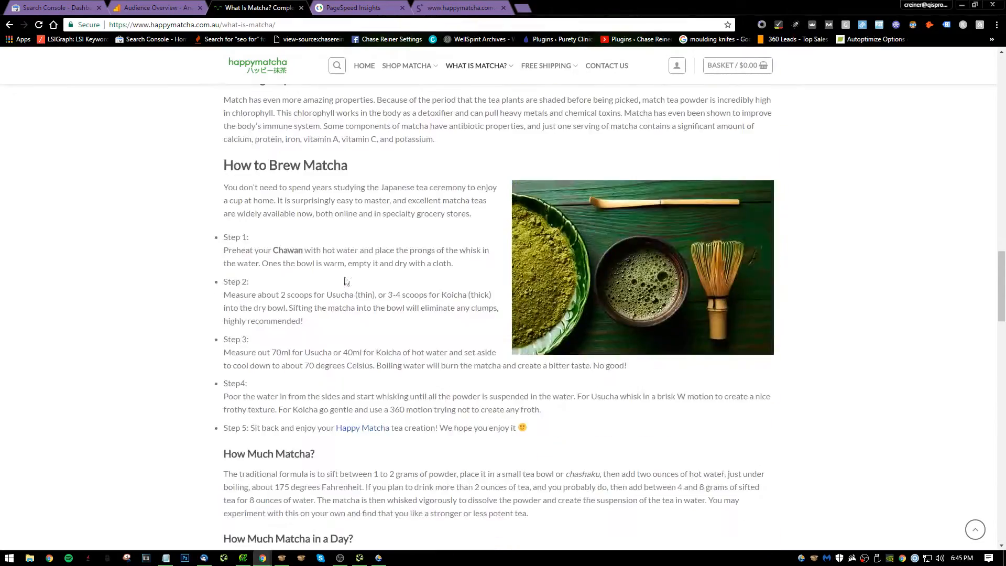
pyautogui.scroll(5, 346, 282)
pyautogui.moveTo(326, 271); pyautogui.dragTo(279, 246)
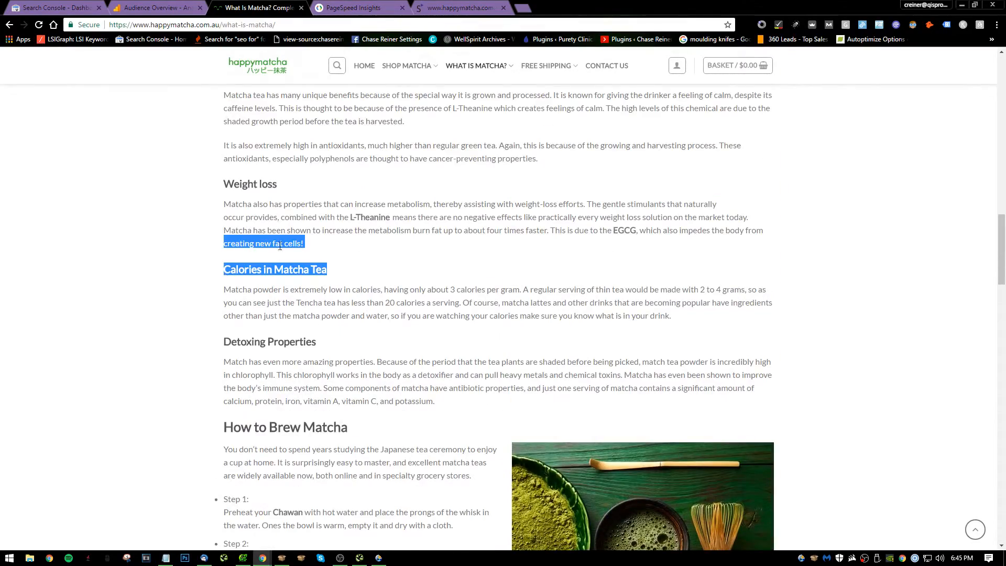
pyautogui.scroll(2, 286, 257)
pyautogui.moveTo(296, 286); pyautogui.dragTo(226, 286)
pyautogui.scroll(18, 419, 214)
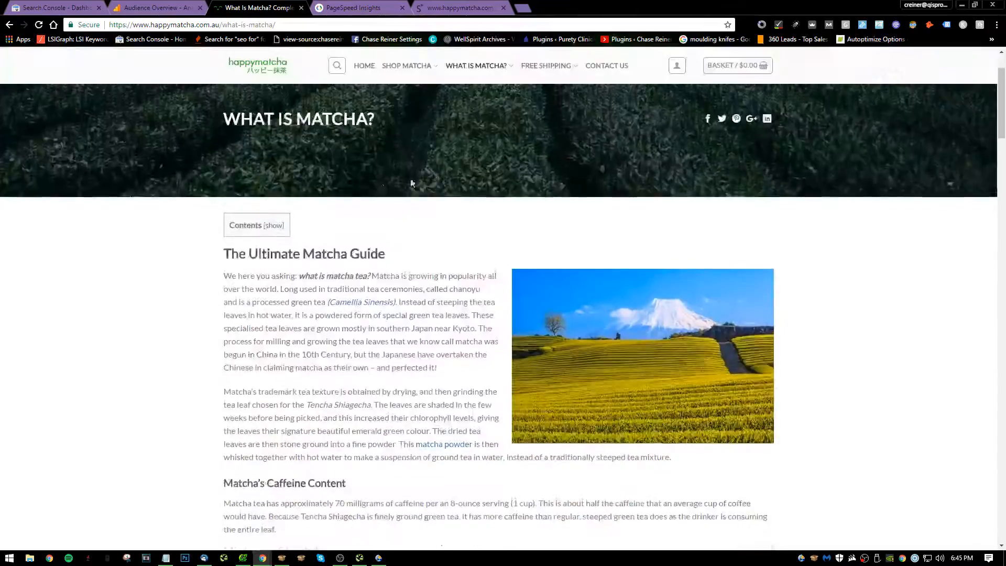
pyautogui.scroll(2, 412, 184)
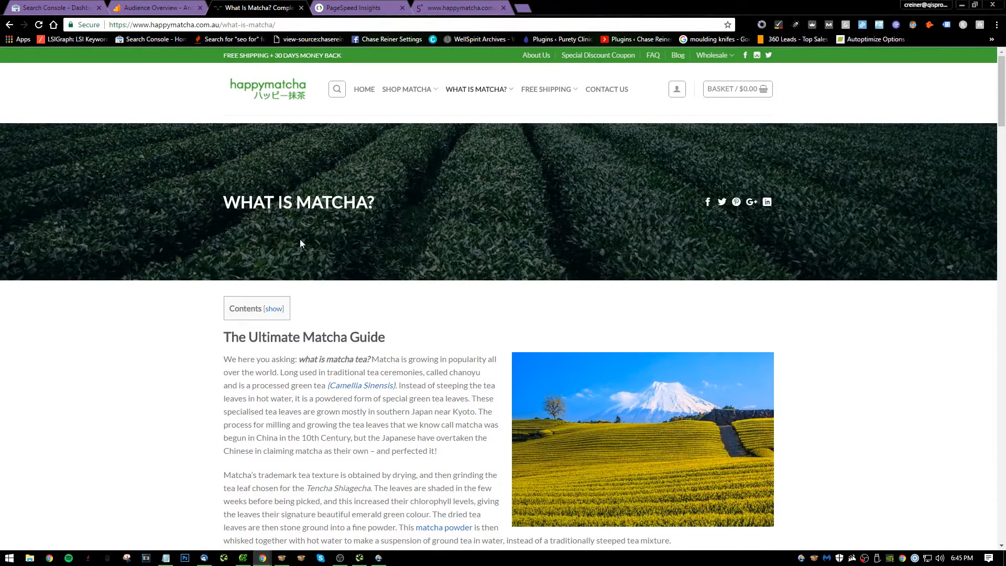
# Open the site's Free Shipping page and read its delivery information down to the footer.
pyautogui.moveTo(508, 91)
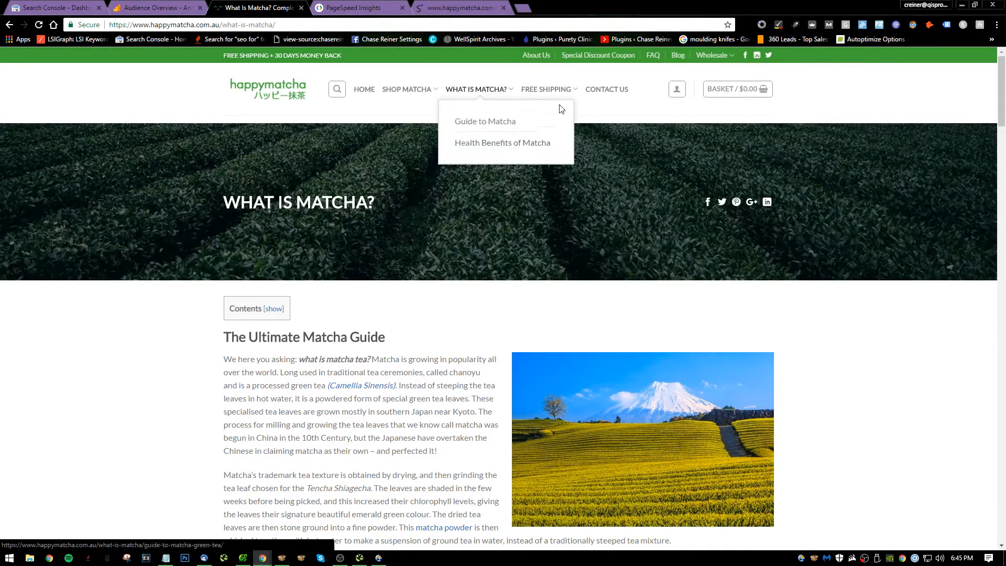
pyautogui.click(548, 90)
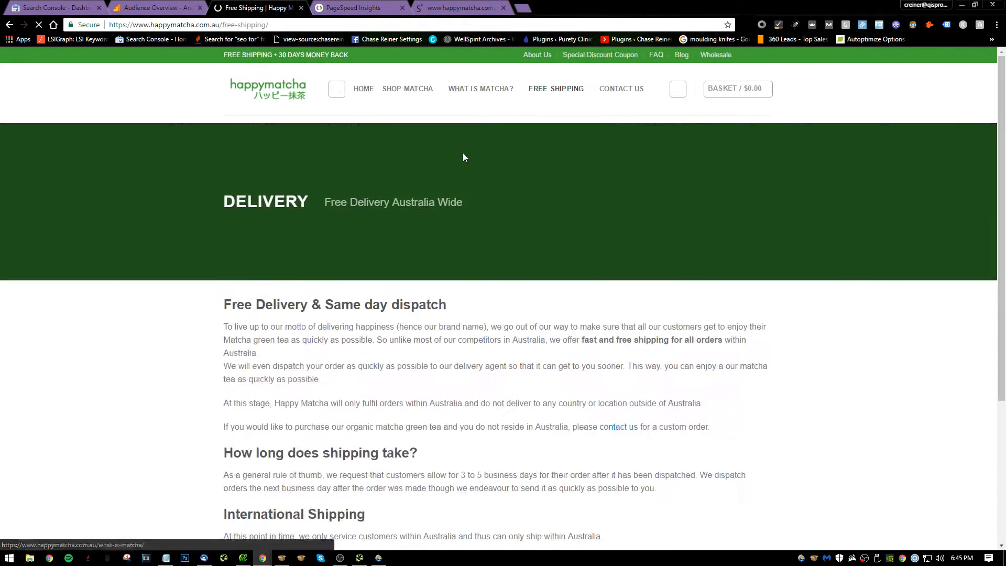
pyautogui.scroll(-4, 456, 178)
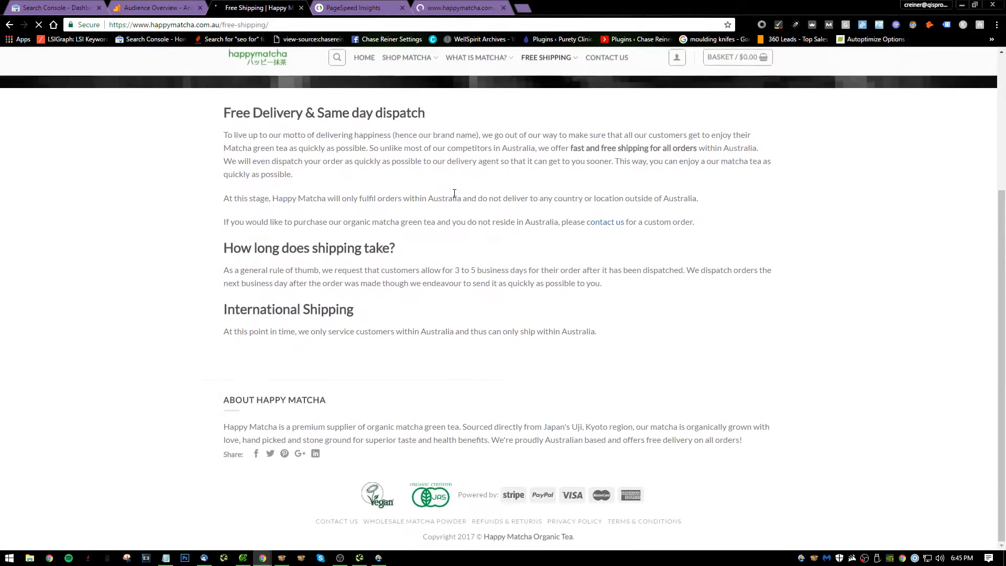
pyautogui.scroll(4, 430, 382)
# Open the Contact Us page and review its FAQ list and email form.
pyautogui.click(613, 98)
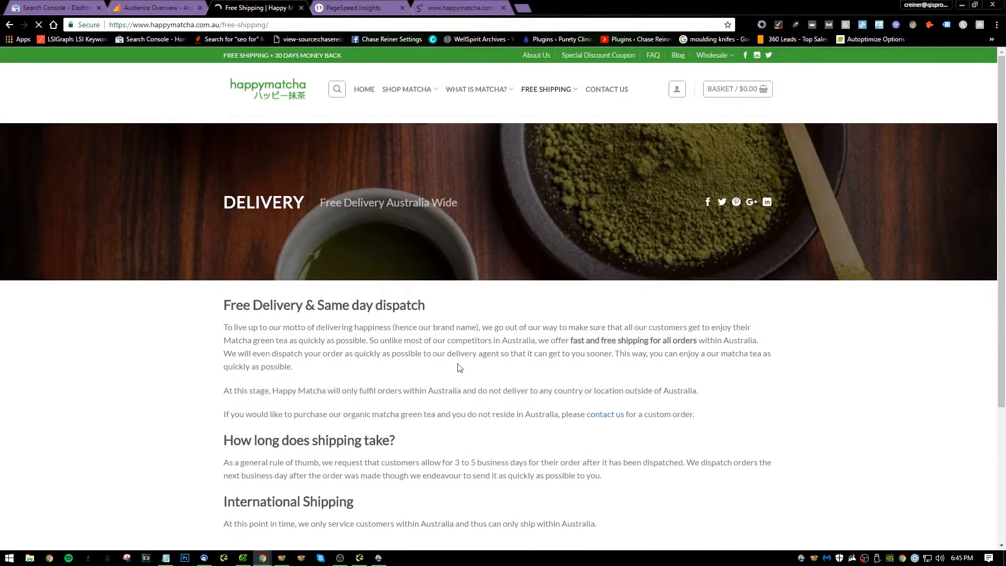
pyautogui.scroll(-3, 417, 257)
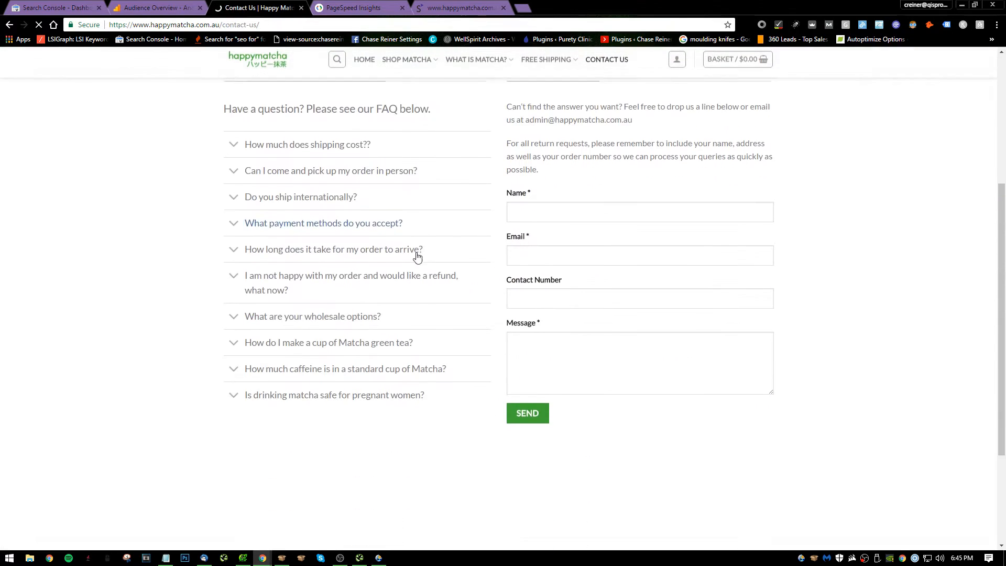
pyautogui.scroll(-3, 575, 308)
pyautogui.scroll(8, 288, 328)
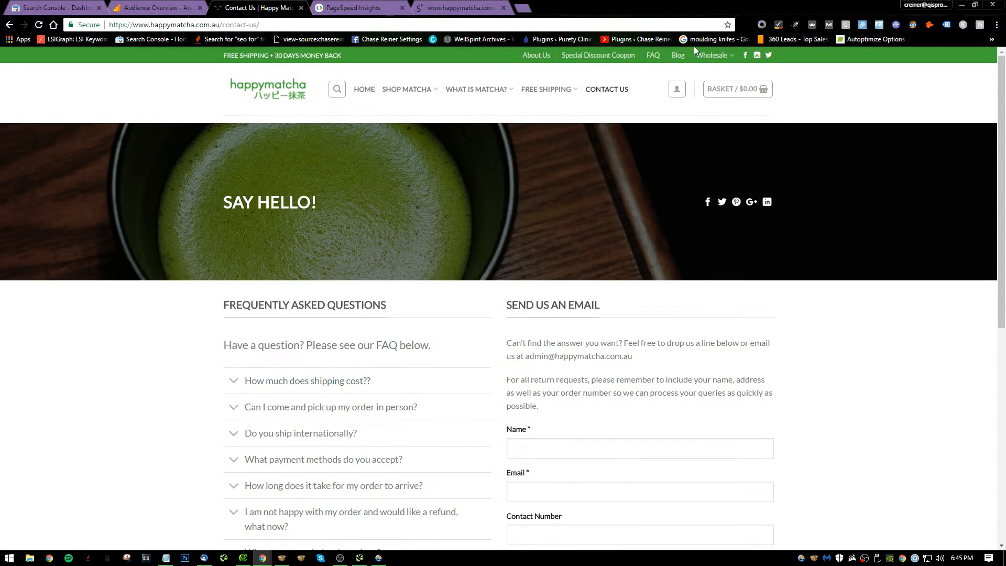
# Open the About Us page and read through its story, quality and Happy Matcha vs Inferior Matcha sections.
pyautogui.click(535, 55)
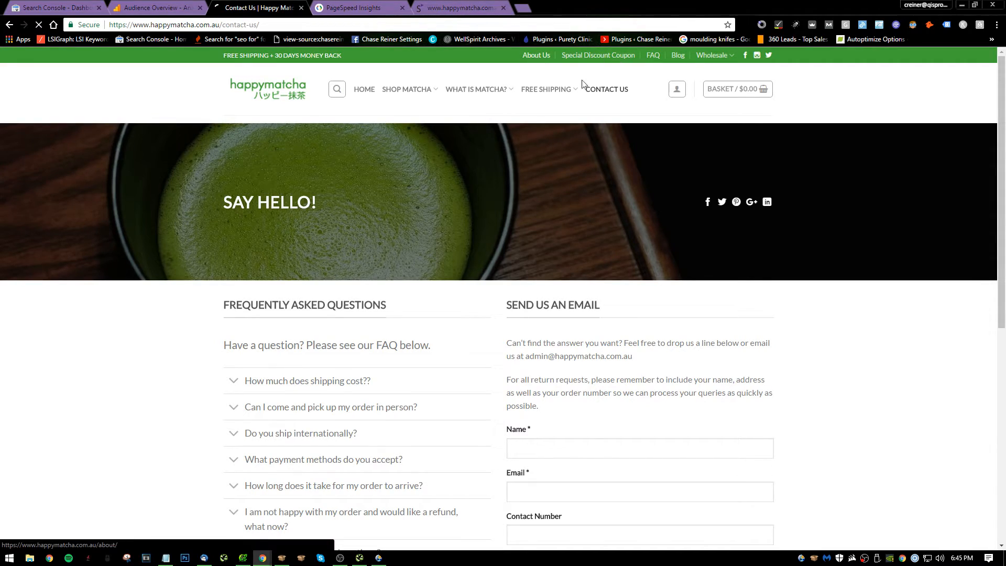
pyautogui.scroll(-12, 710, 167)
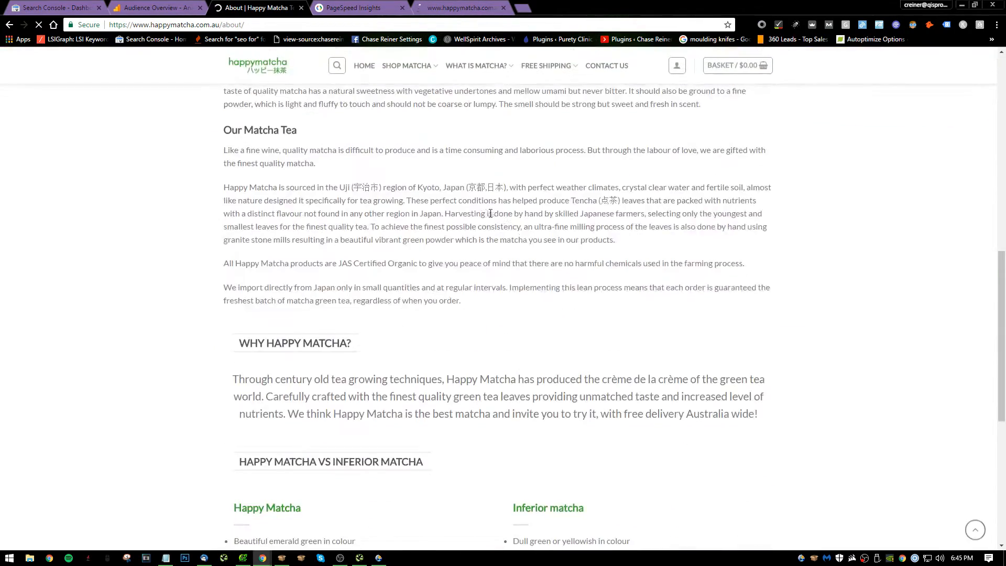
pyautogui.scroll(12, 709, 167)
pyautogui.scroll(-15, 757, 138)
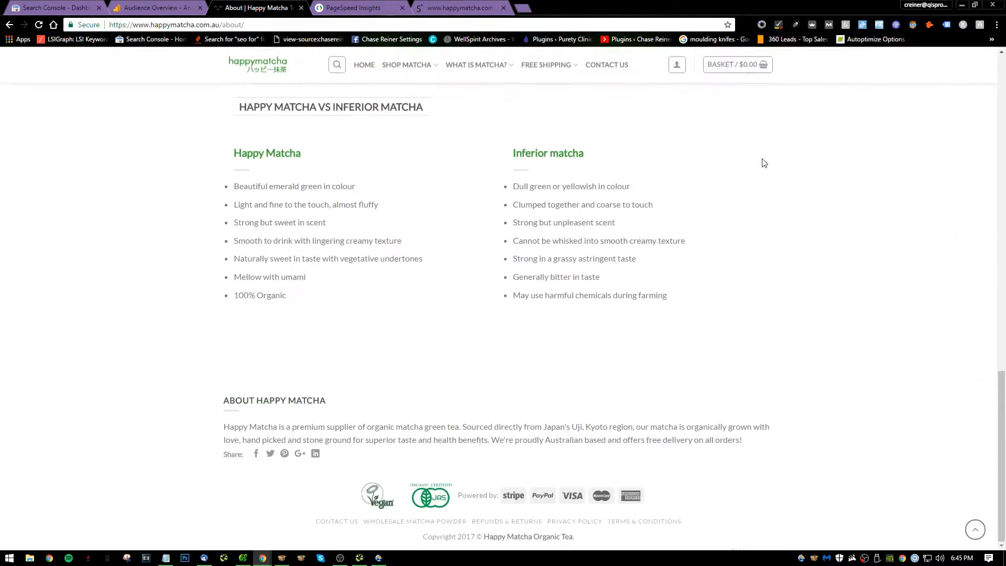
pyautogui.scroll(15, 779, 458)
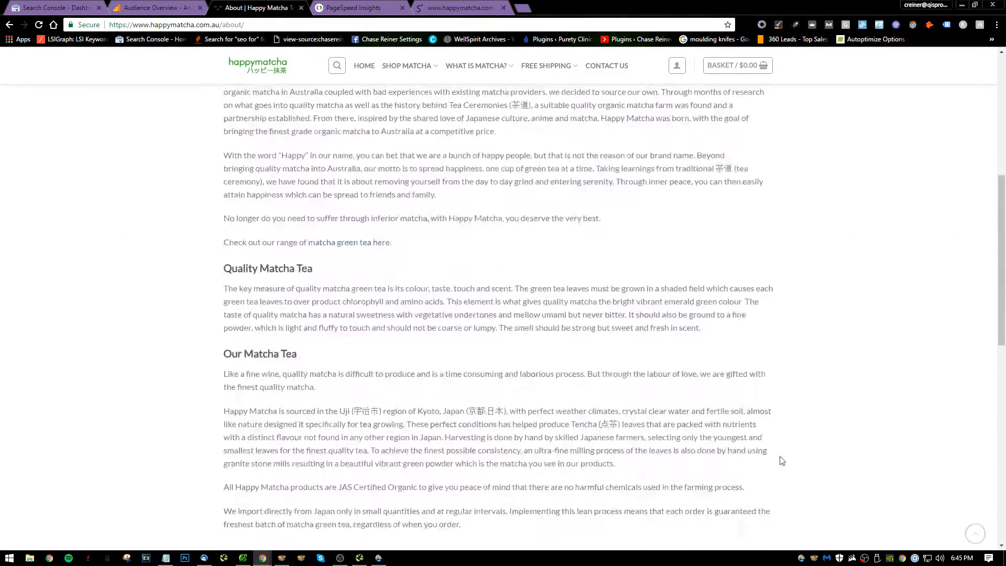
# Open the site's linked Facebook, Instagram and Twitter profiles in separate tabs.
pyautogui.click(746, 56)
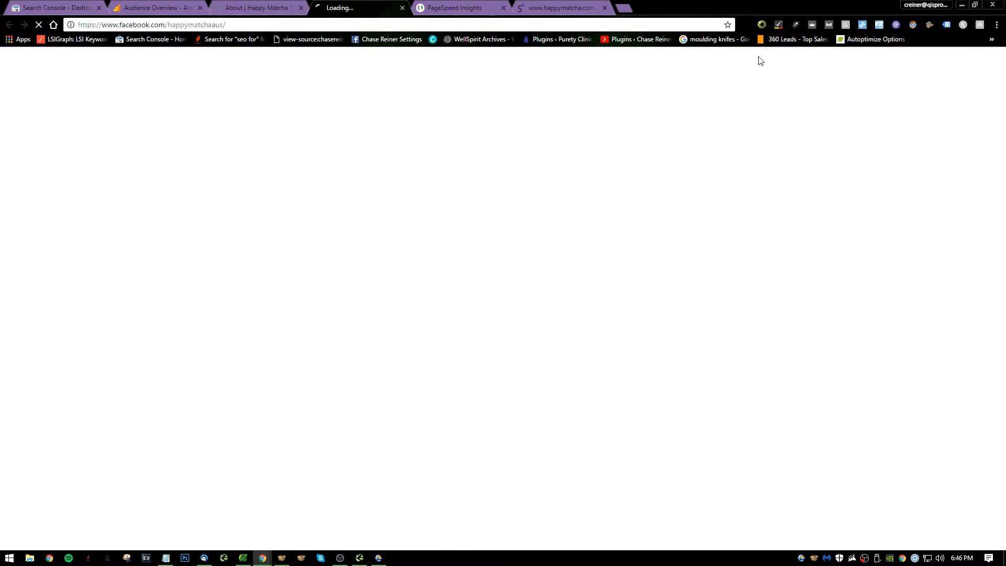
pyautogui.click(263, 3)
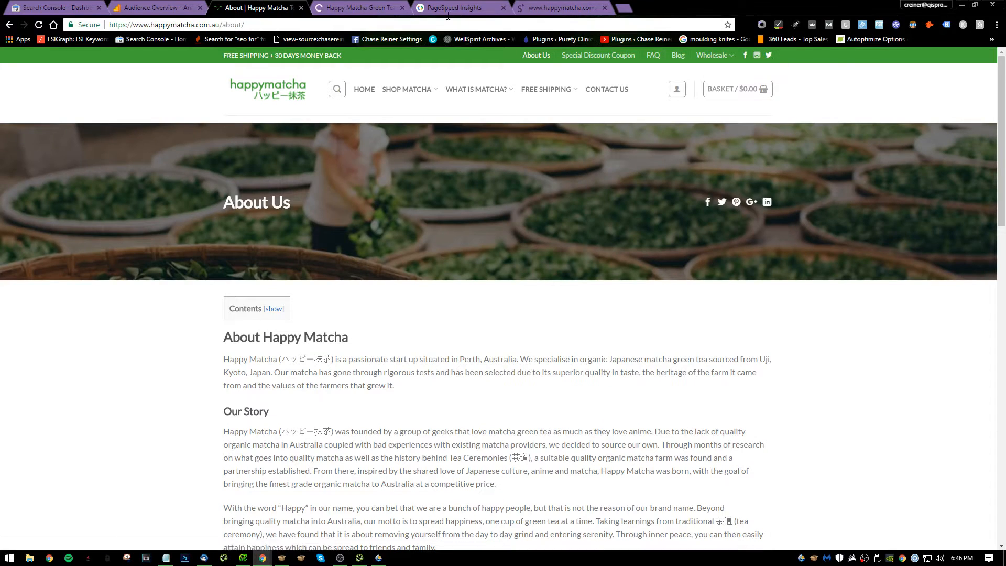
pyautogui.click(757, 55)
pyautogui.click(757, 55)
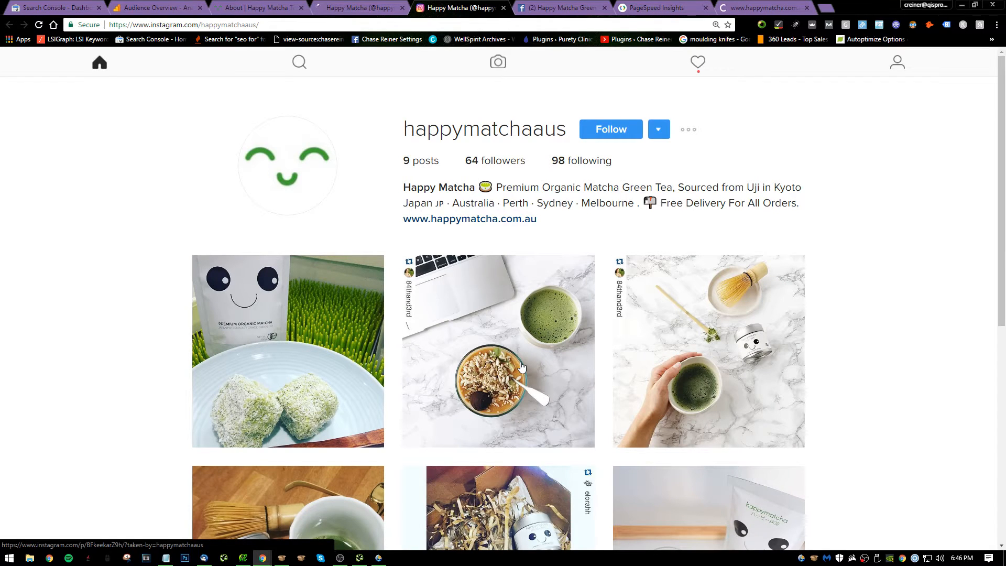
# Browse the posts on the happymatchaaus Instagram profile and highlight its following count.
pyautogui.scroll(-2, 313, 347)
pyautogui.scroll(-3, 268, 304)
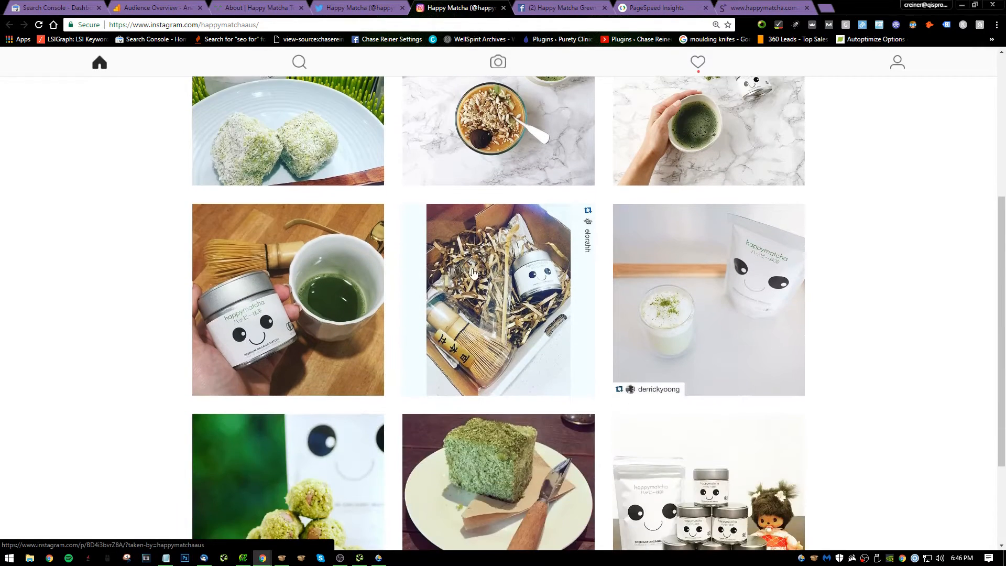
pyautogui.scroll(5, 471, 277)
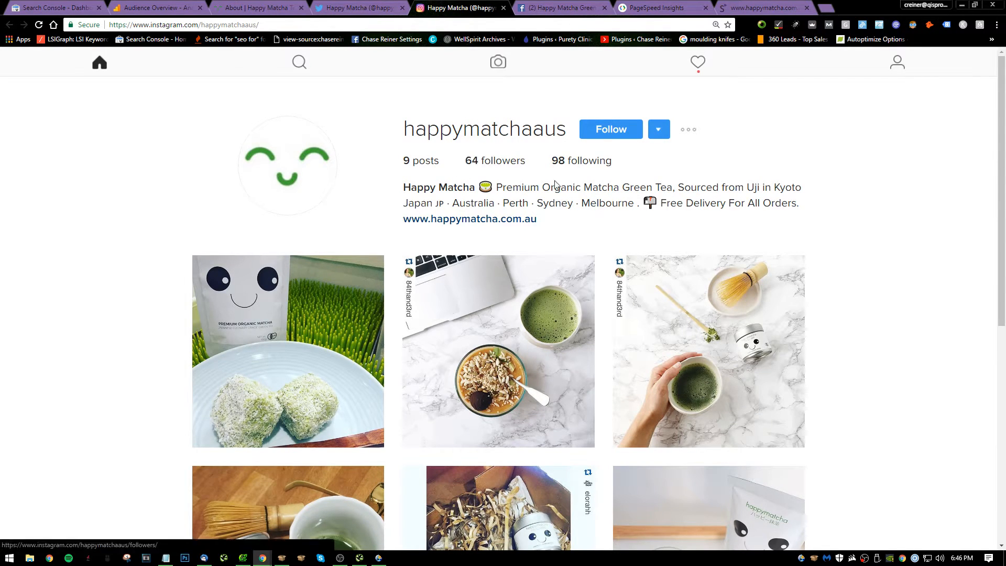
pyautogui.moveTo(675, 167)
pyautogui.mouseDown()
pyautogui.moveTo(438, 160)
pyautogui.moveTo(676, 163)
pyautogui.mouseUp()
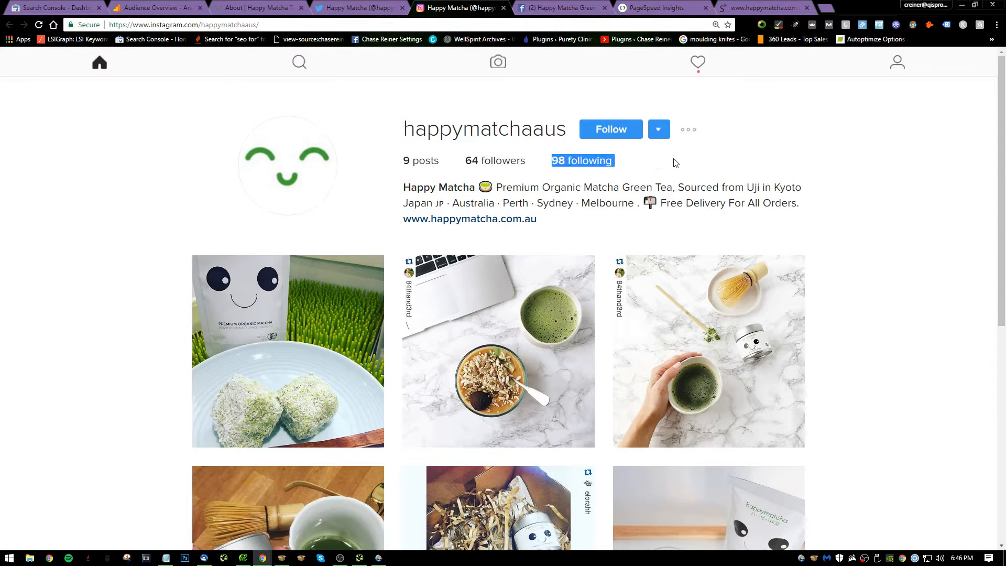
# Write Notepad item 15, "I would consider SMO and also start with a $10 buffer subscription to start scheduling posts out with optimal timing", and start 16.
pyautogui.hotkey('alt', 'Tab')
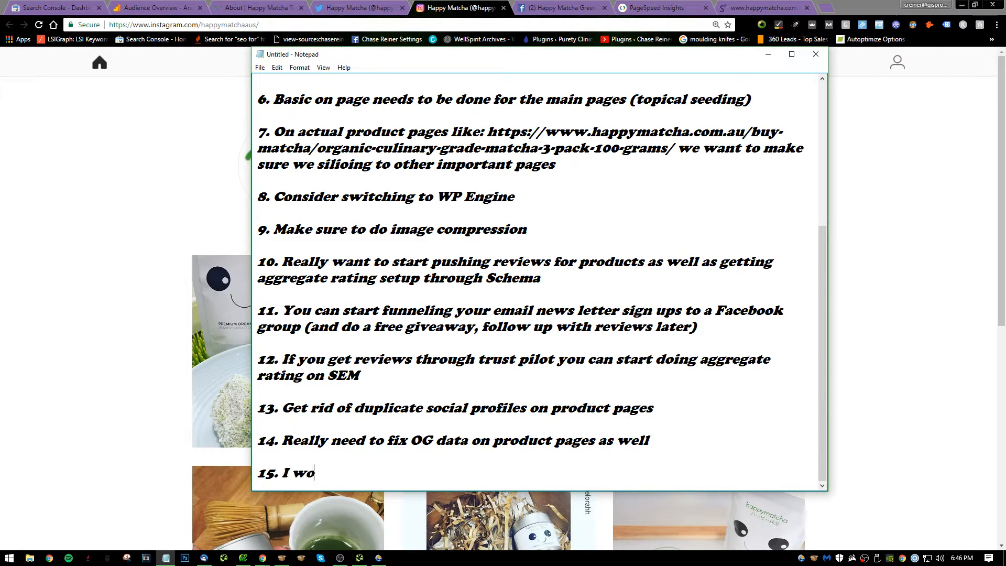
pyautogui.write('nsid')
pyautogui.write('nsider SM')
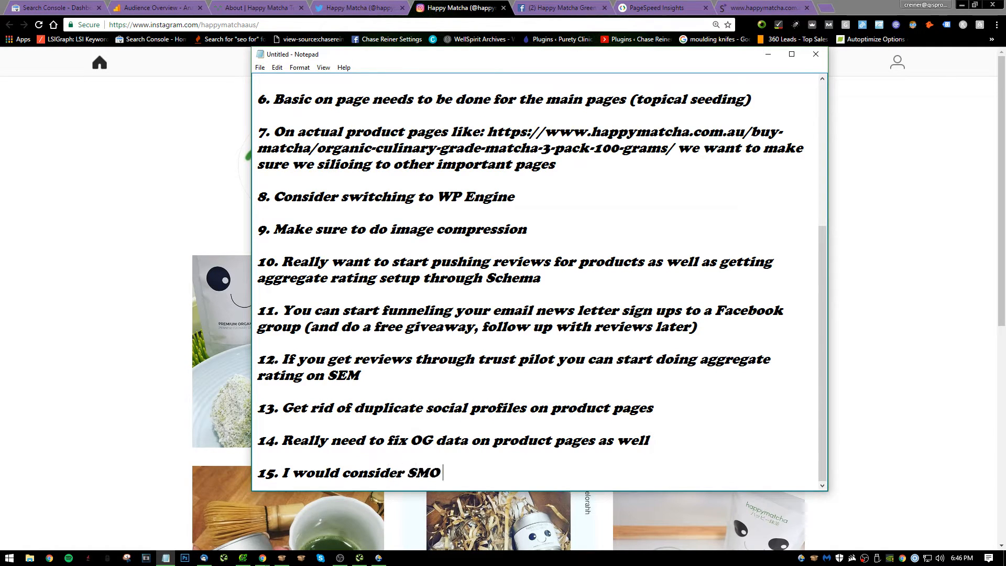
pyautogui.write('O and')
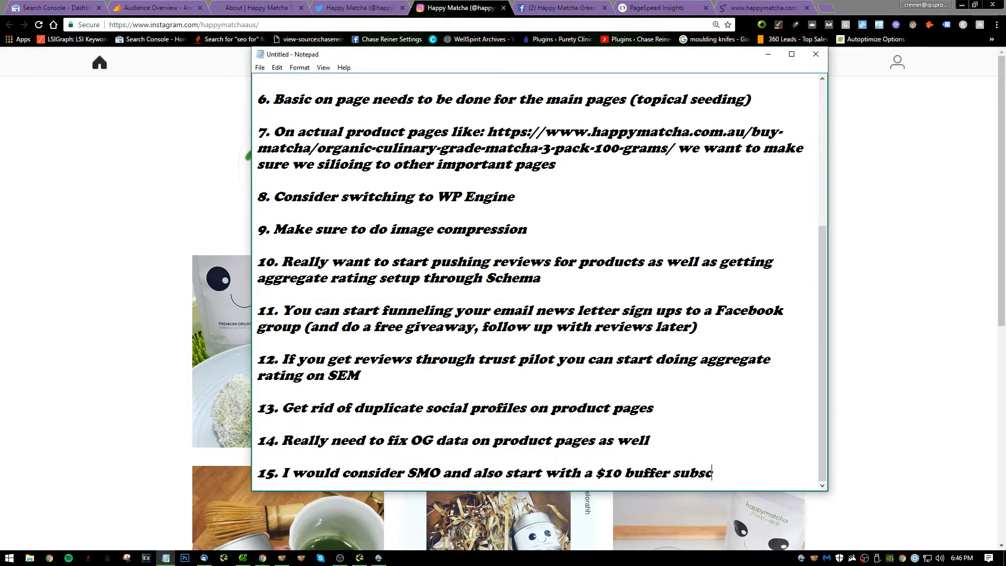
pyautogui.write('t')
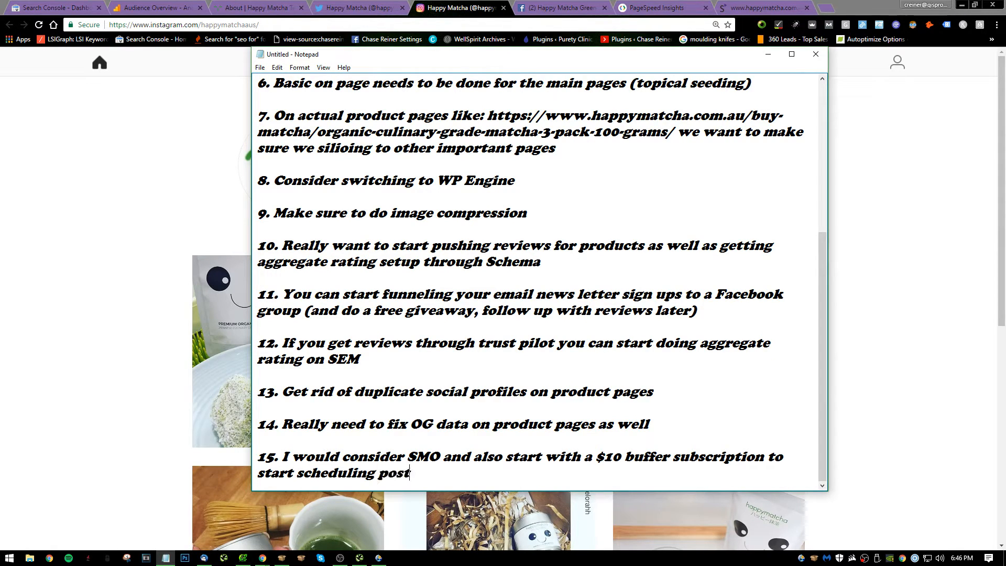
pyautogui.write('artt wioth')
pyautogui.press('BackSpace')
pyautogui.press('BackSpace')
pyautogui.press('BackSpace')
pyautogui.write('t with optimal')
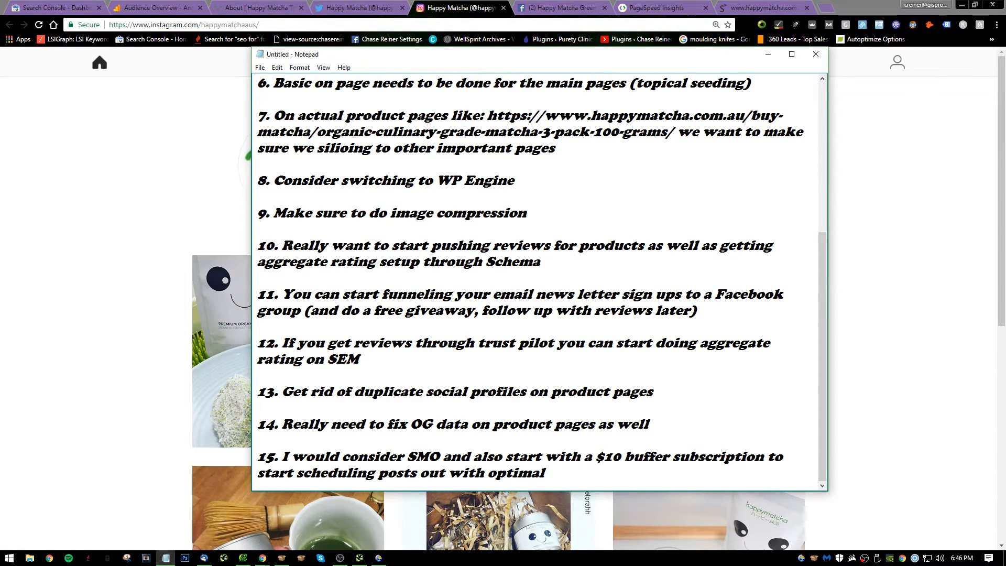
pyautogui.write('iong')
pyautogui.press('Return')
pyautogui.press('Return')
pyautogui.write('16.')
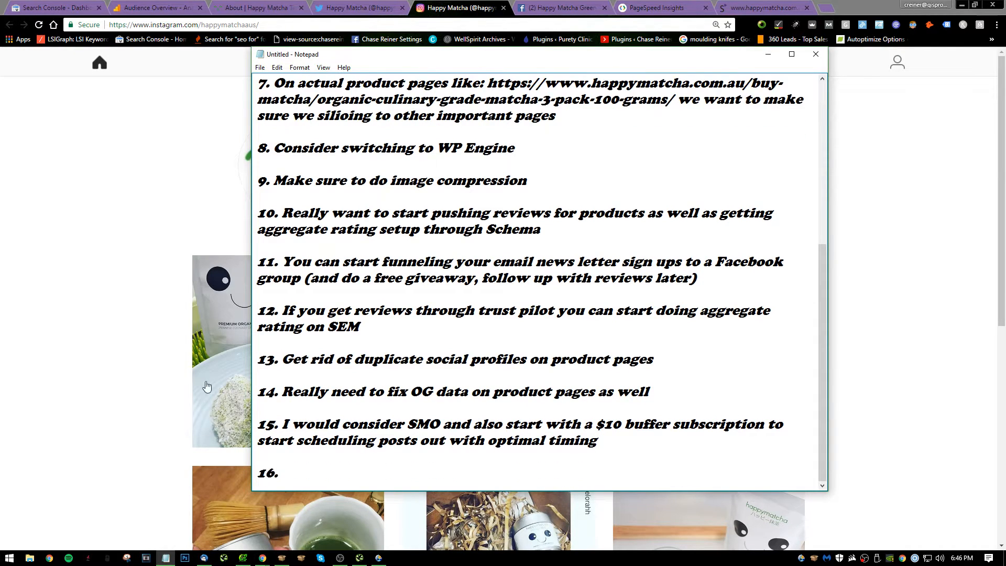
# Return to the browser, look at Happy Matcha's Twitter profile, and close it to get back to the About page.
pyautogui.click(32, 109)
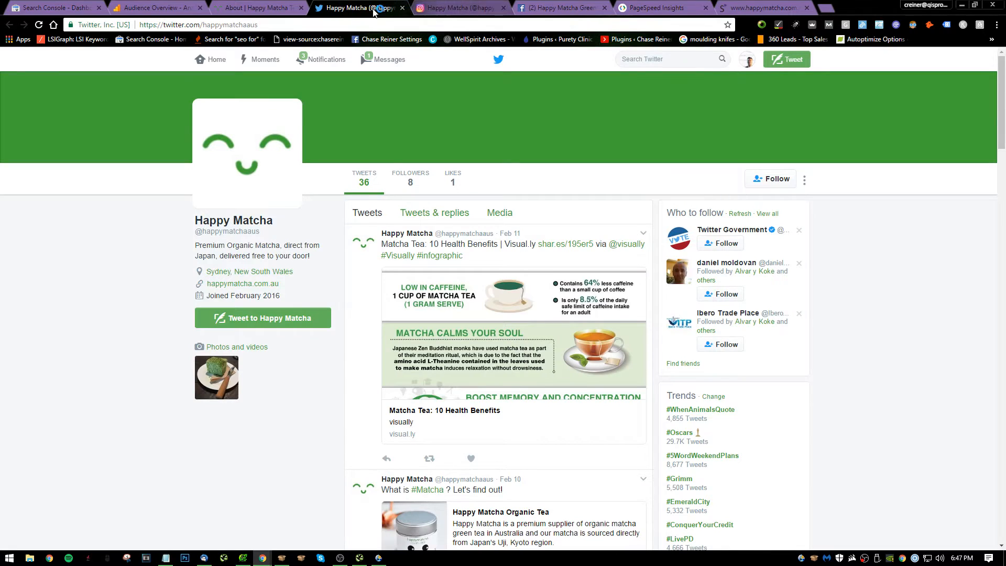
pyautogui.click(292, 9)
pyautogui.click(402, 8)
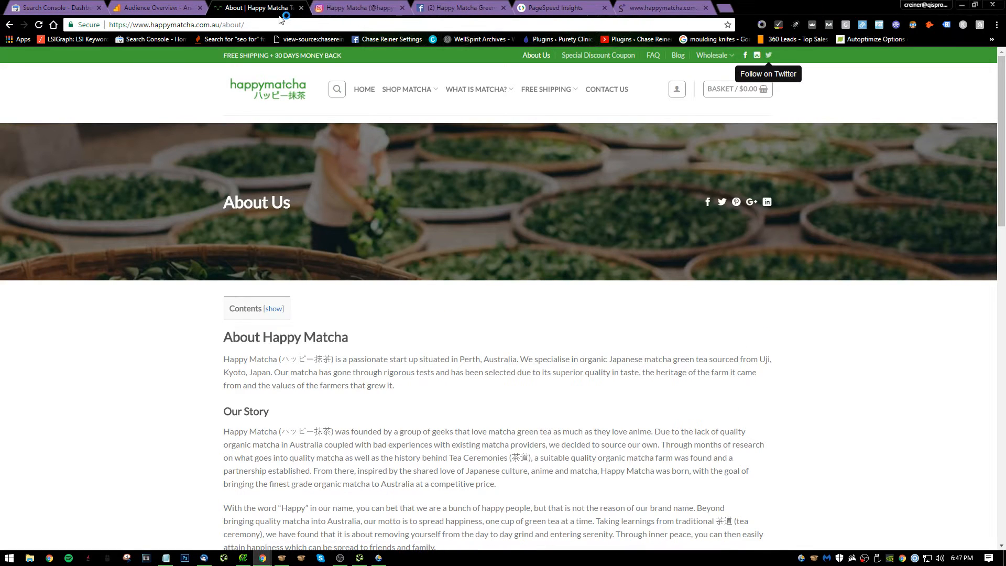
pyautogui.moveTo(279, 22); pyautogui.dragTo(226, 26)
pyautogui.press('BackSpace')
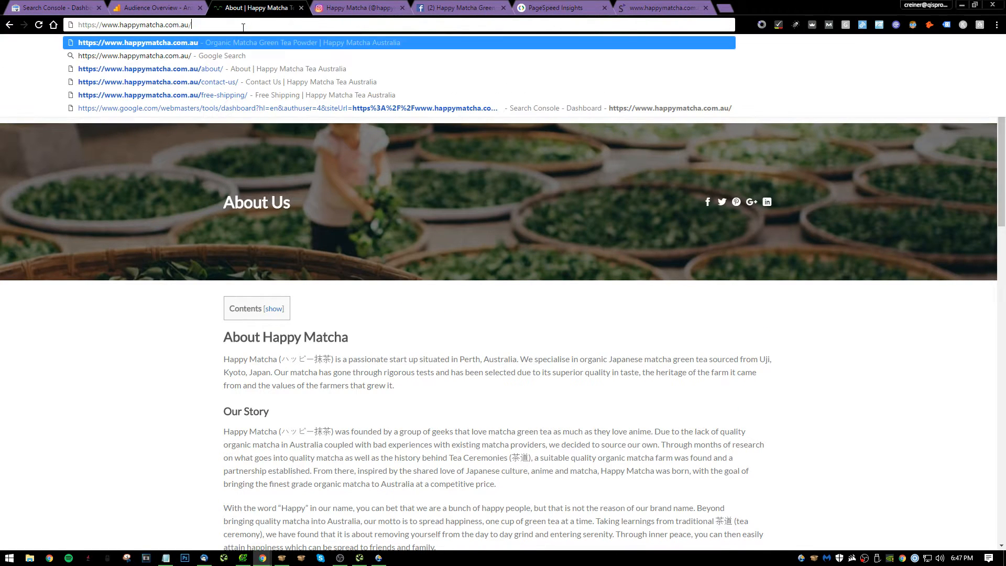
pyautogui.hotkey('ctrl', 'a')
pyautogui.press('Left')
pyautogui.write('site')
pyautogui.write(':')
pyautogui.press('Return')
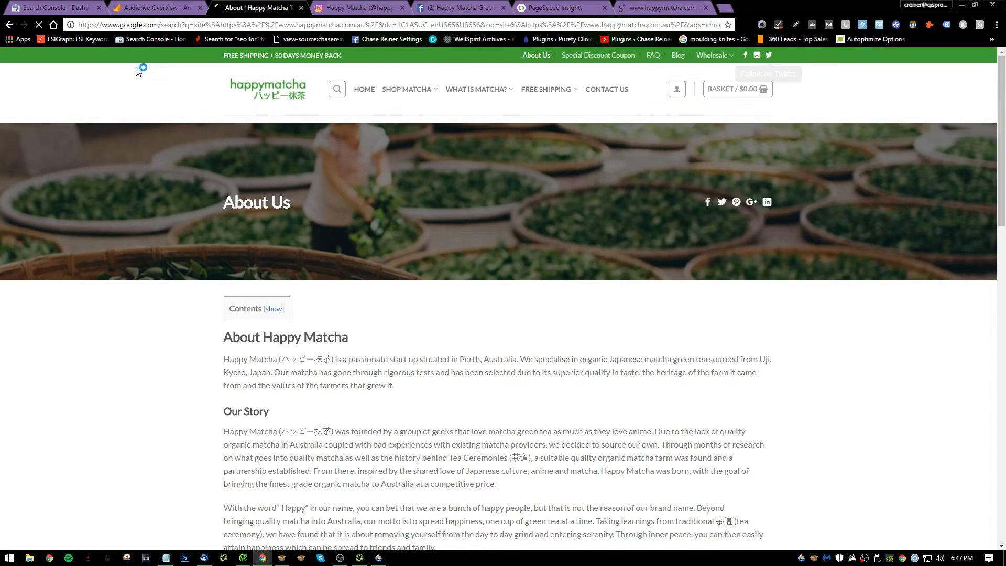
# Examine the indexed pages' titles, URLs and meta descriptions on the first page of Google results.
pyautogui.scroll(-5, 484, 312)
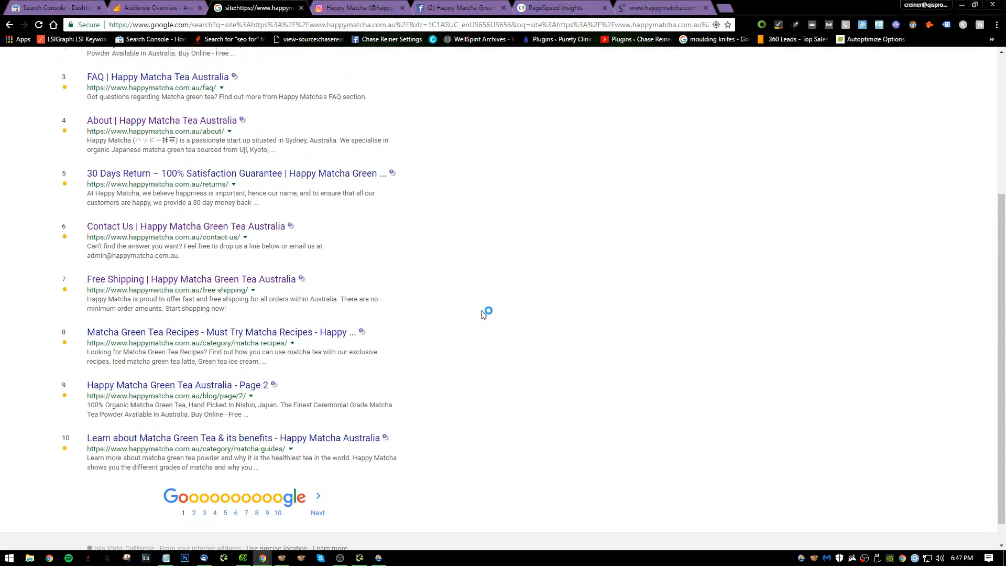
pyautogui.scroll(5, 261, 414)
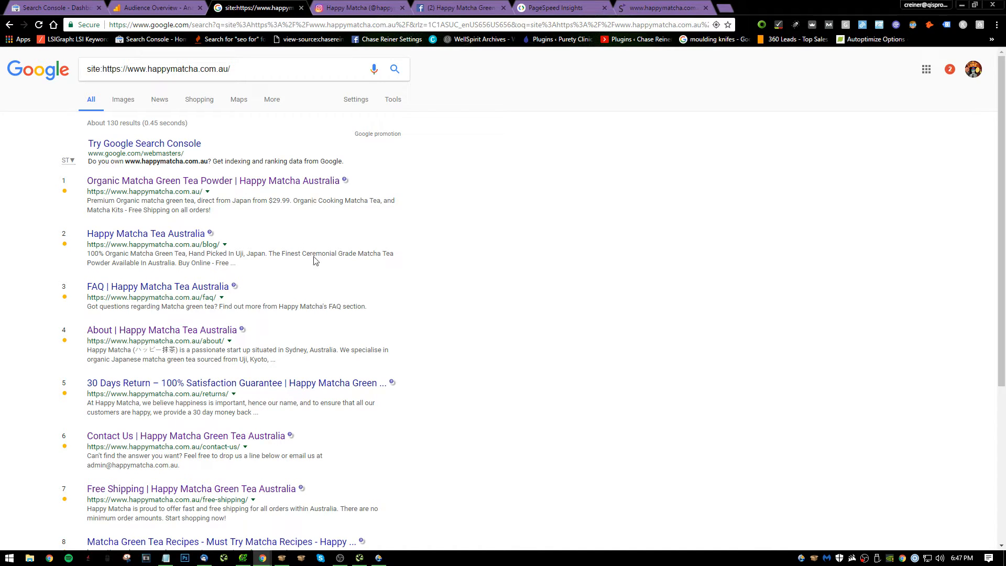
pyautogui.scroll(-1, 262, 220)
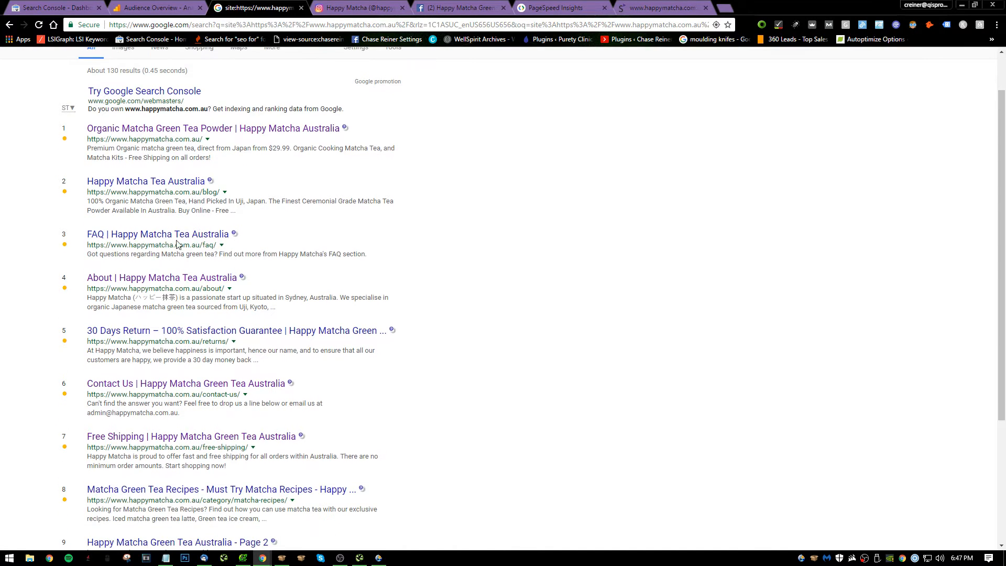
pyautogui.scroll(-3, 345, 291)
pyautogui.scroll(5, 338, 287)
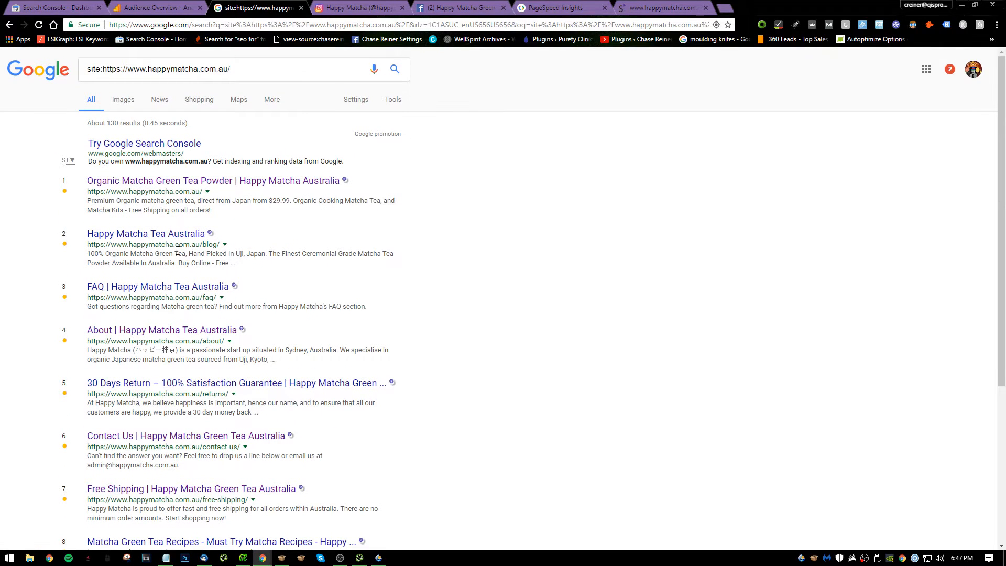
pyautogui.scroll(-3, 209, 207)
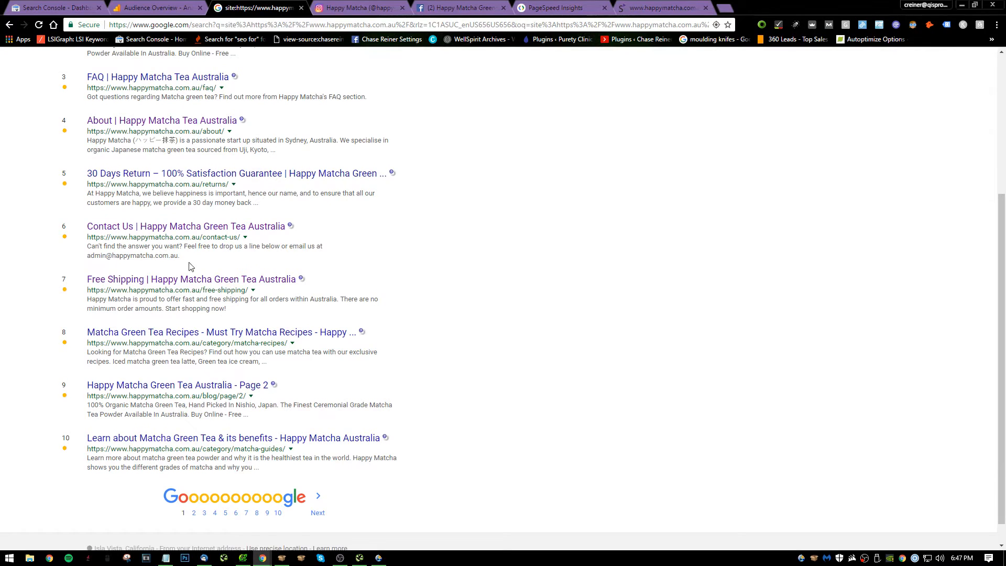
pyautogui.scroll(2, 118, 231)
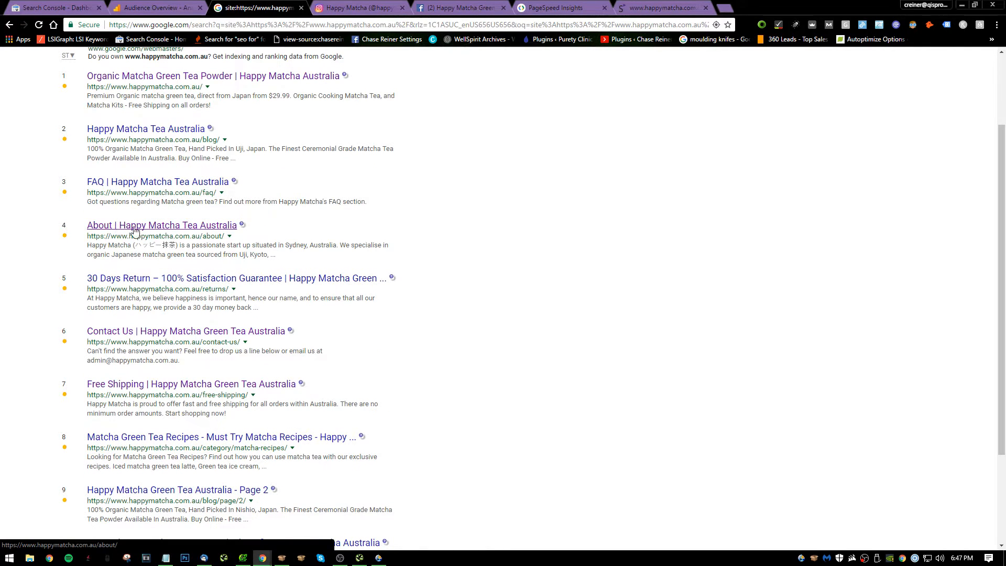
pyautogui.scroll(2, 185, 255)
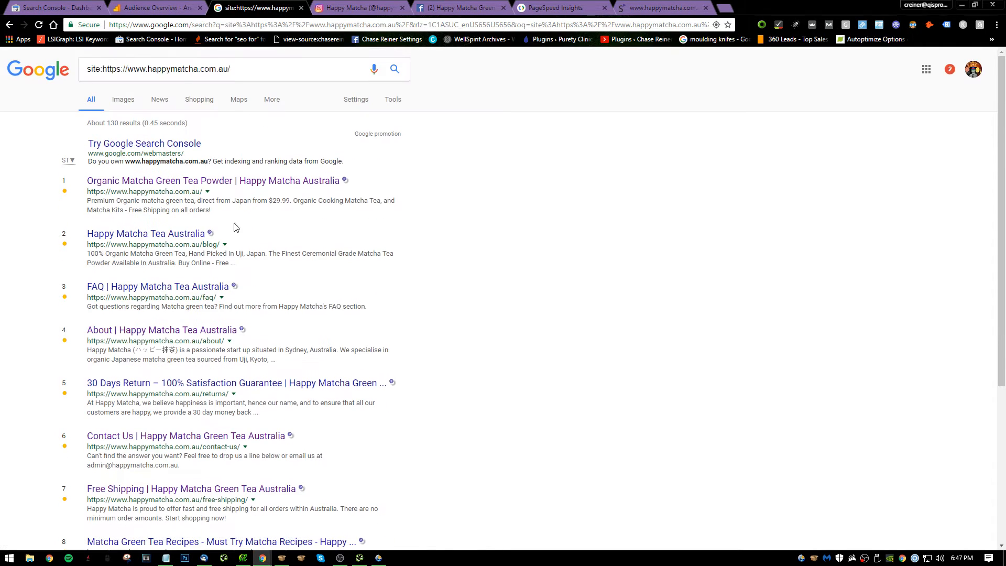
# Switch to Notepad to review the numbered audit notes, and return to the Google results.
pyautogui.hotkey('alt', 'Tab')
pyautogui.scroll(3, 387, 280)
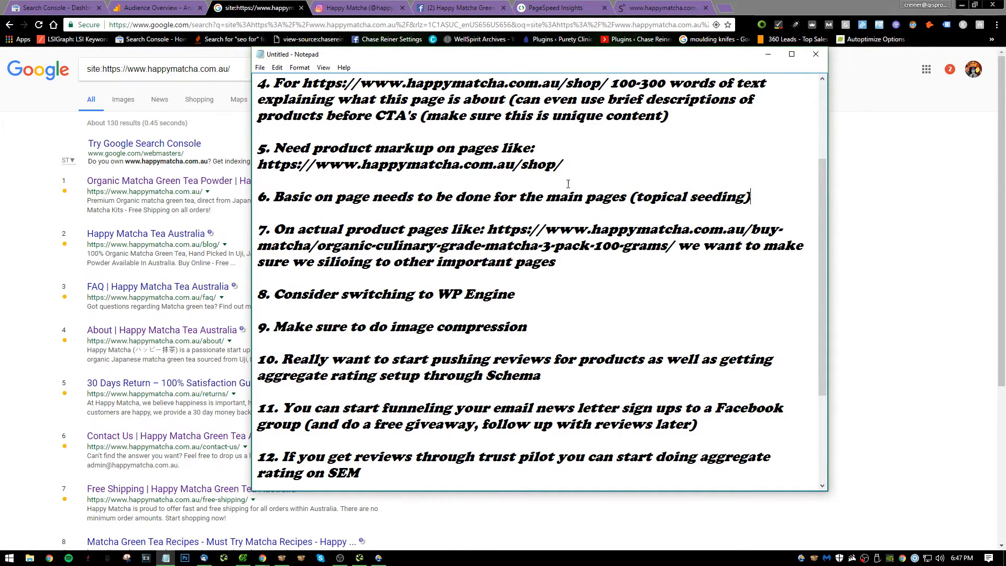
pyautogui.scroll(-3, 553, 188)
pyautogui.hotkey('alt', 'Tab')
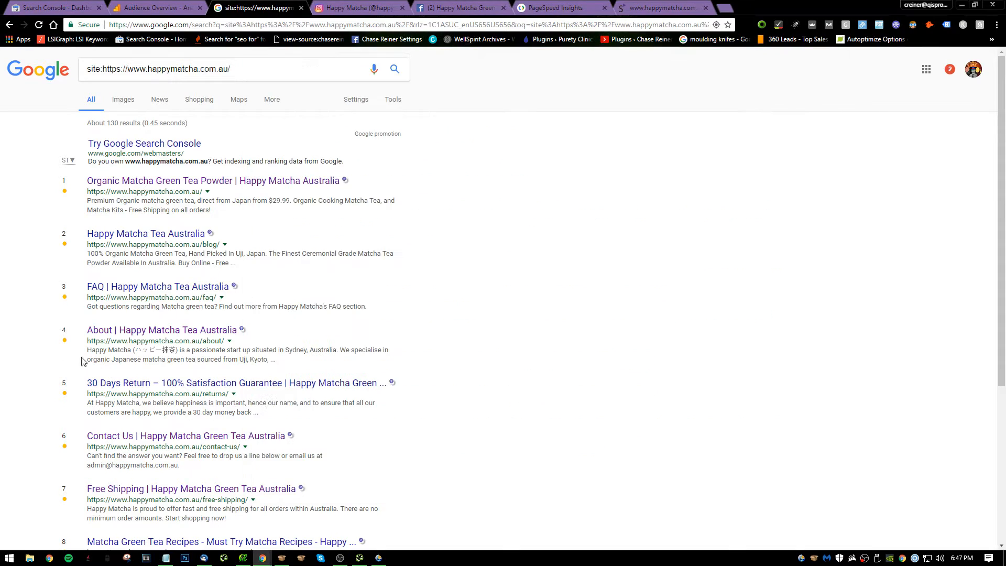
# Go to the second page of indexed results, check the "Dummy image" /slide1/ page in a separate window, and close it.
pyautogui.scroll(-5, 313, 451)
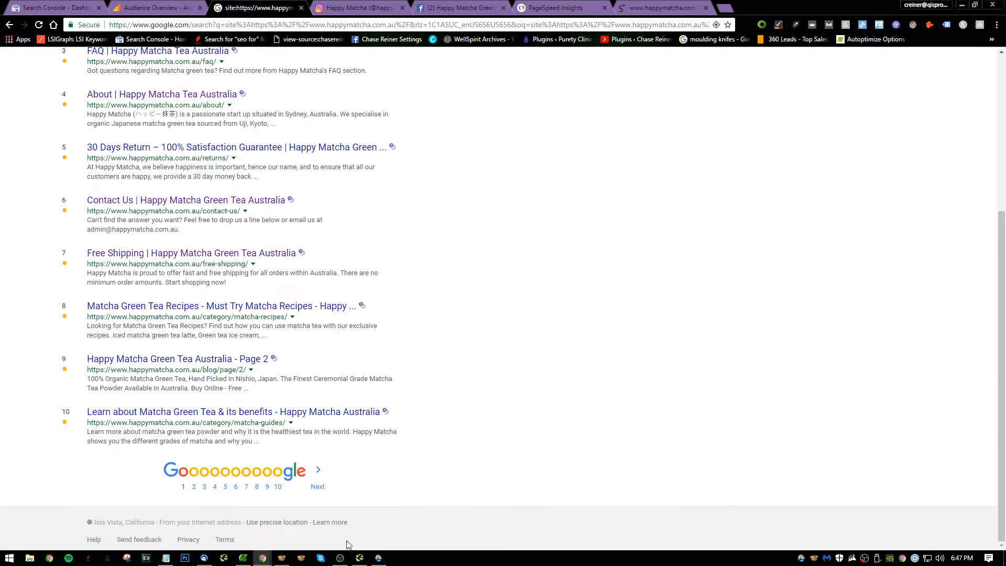
pyautogui.click(320, 477)
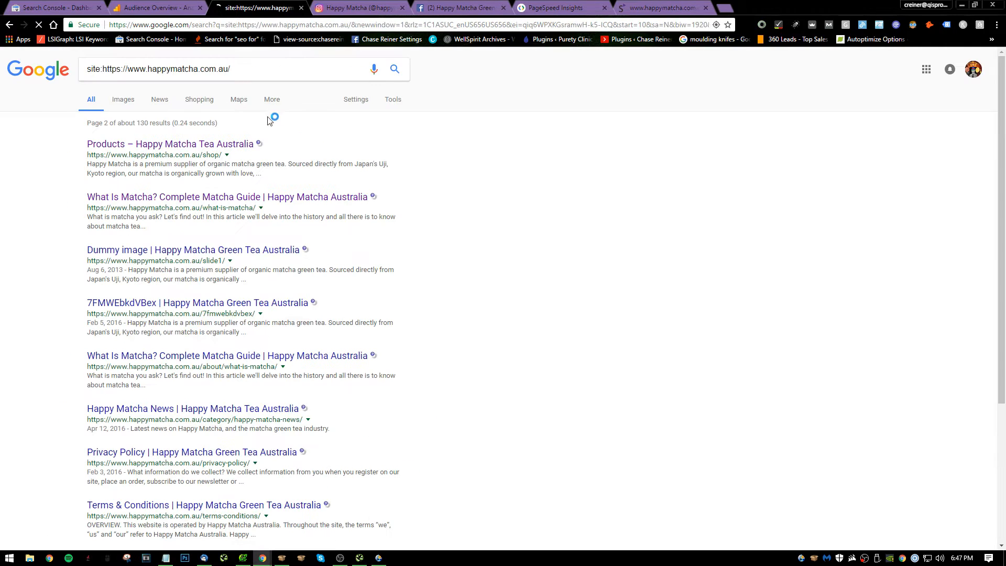
pyautogui.scroll(-4, 330, 261)
pyautogui.scroll(3, 215, 211)
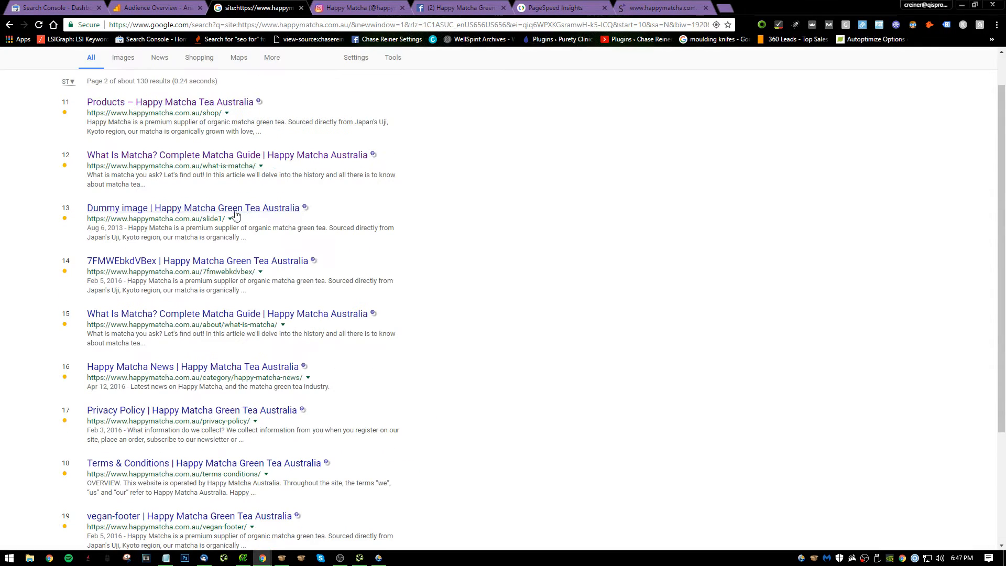
pyautogui.rightClick(215, 212)
pyautogui.click(244, 231)
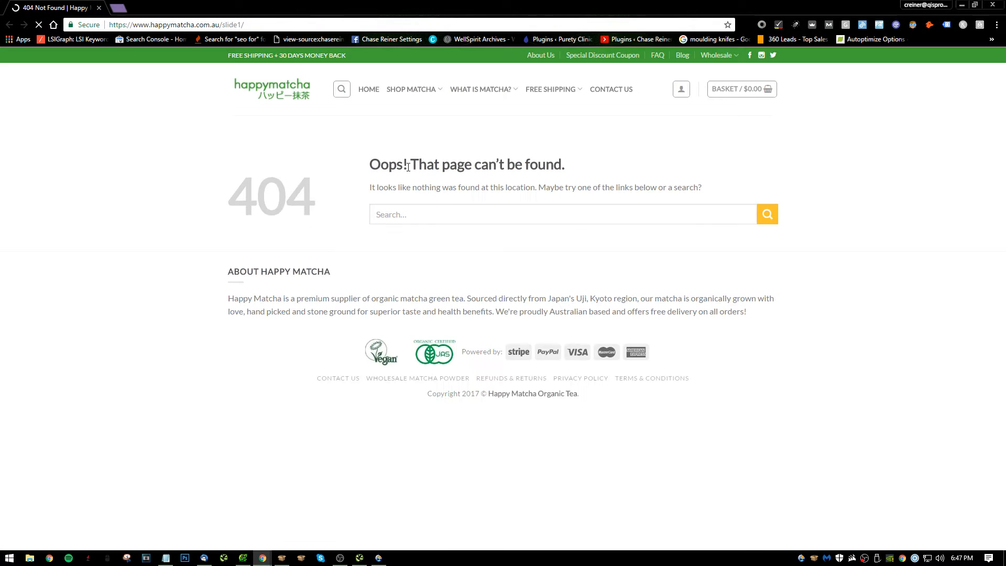
pyautogui.click(985, 5)
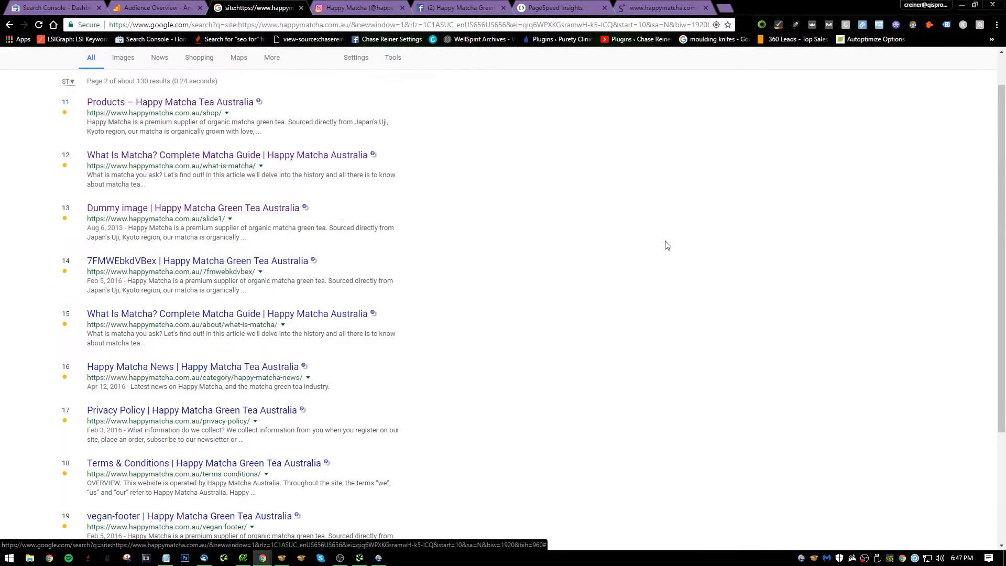
# Write note 16 in Notepad: "Want to make sure we are noindexing pages like".
pyautogui.hotkey('alt', 'Tab')
pyautogui.click(371, 268)
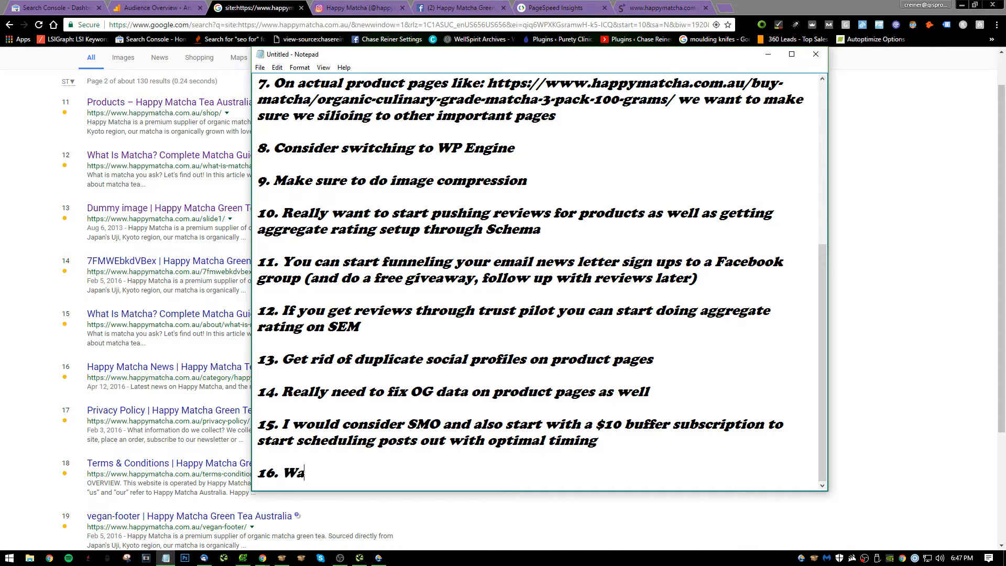
pyautogui.write('hn')
pyautogui.write('to make sur')
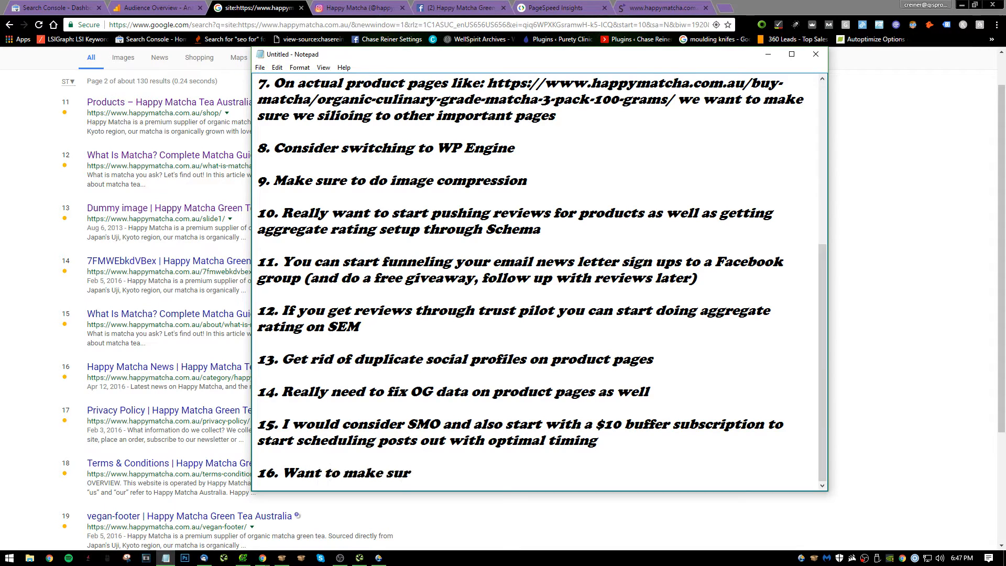
pyautogui.write('qa')
pyautogui.press('BackSpace')
pyautogui.press('BackSpace')
pyautogui.write('are noin')
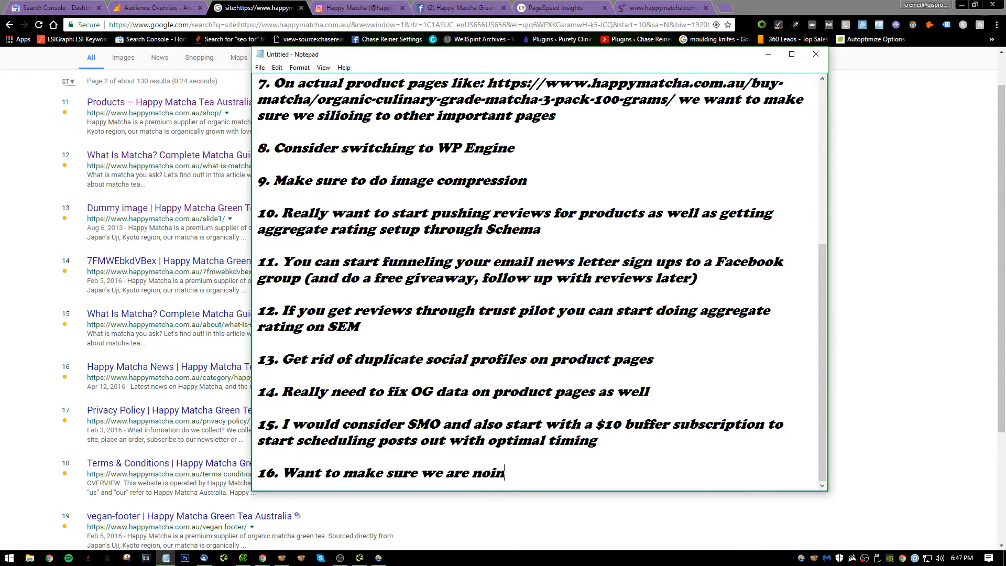
pyautogui.write('dexing pages like:')
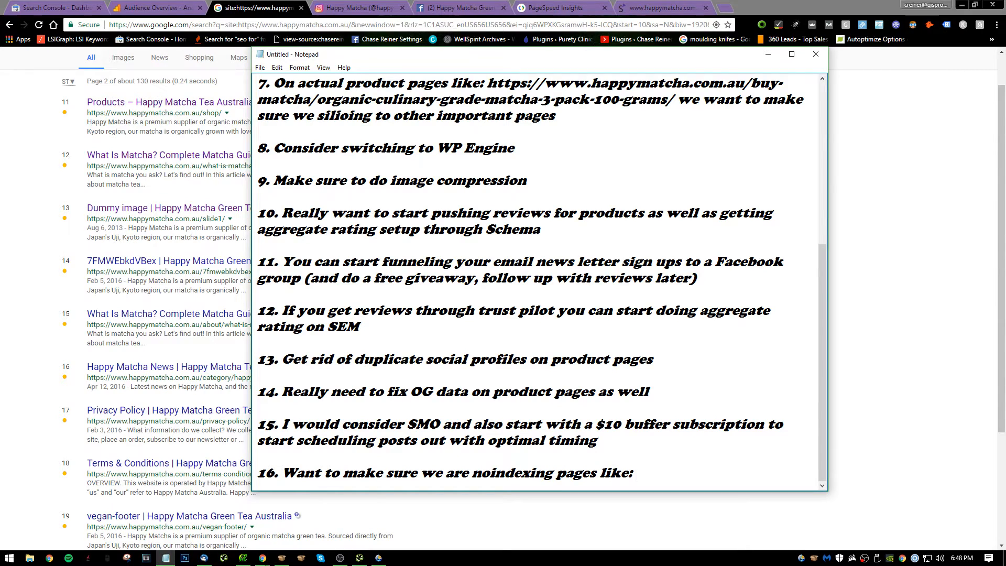
pyautogui.click(61, 297)
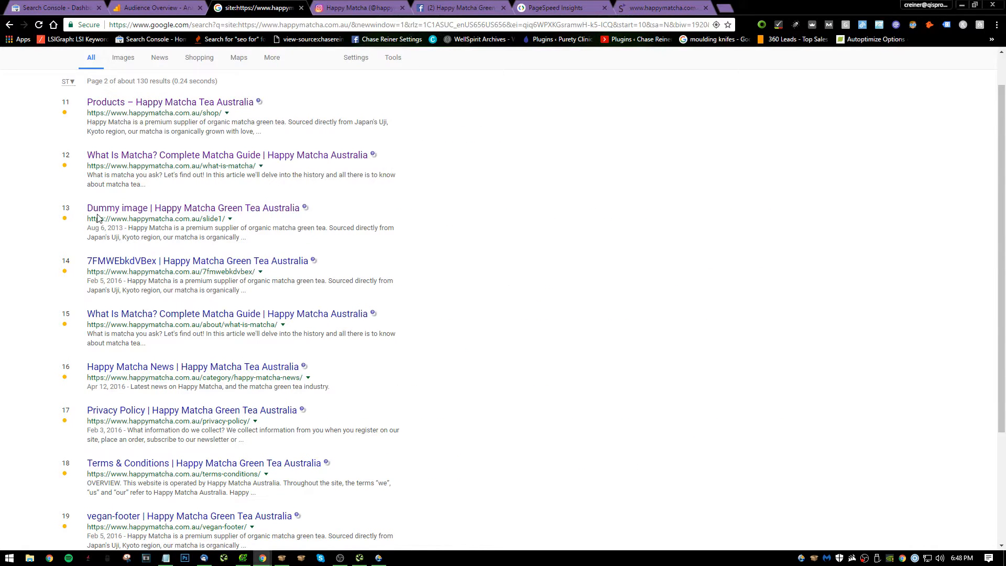
pyautogui.moveTo(87, 219); pyautogui.dragTo(226, 219)
pyautogui.hotkey('ctrl', 'c')
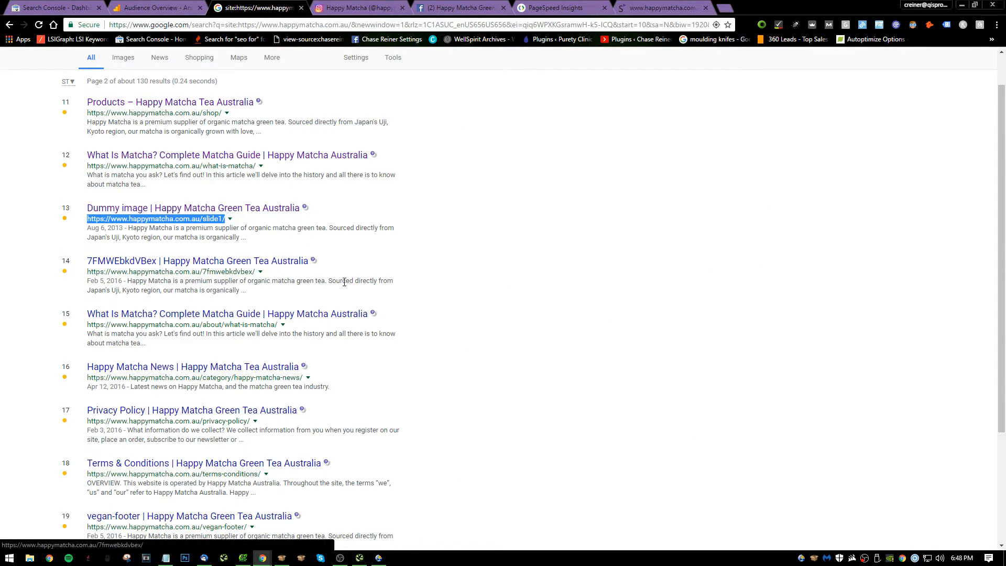
pyautogui.hotkey('alt', 'Tab')
pyautogui.hotkey('ctrl', 'v')
pyautogui.press('Return')
pyautogui.press('Return')
pyautogui.write('1')
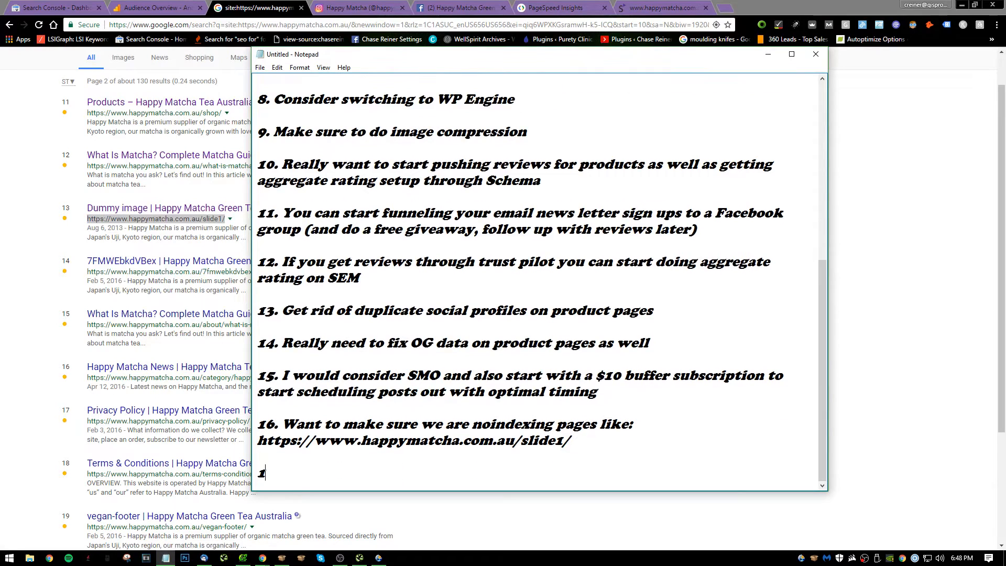
pyautogui.write('7.')
# Open the indexed 7FMWEbkdVBex page from the Google results, look through it, and close it.
pyautogui.click(64, 325)
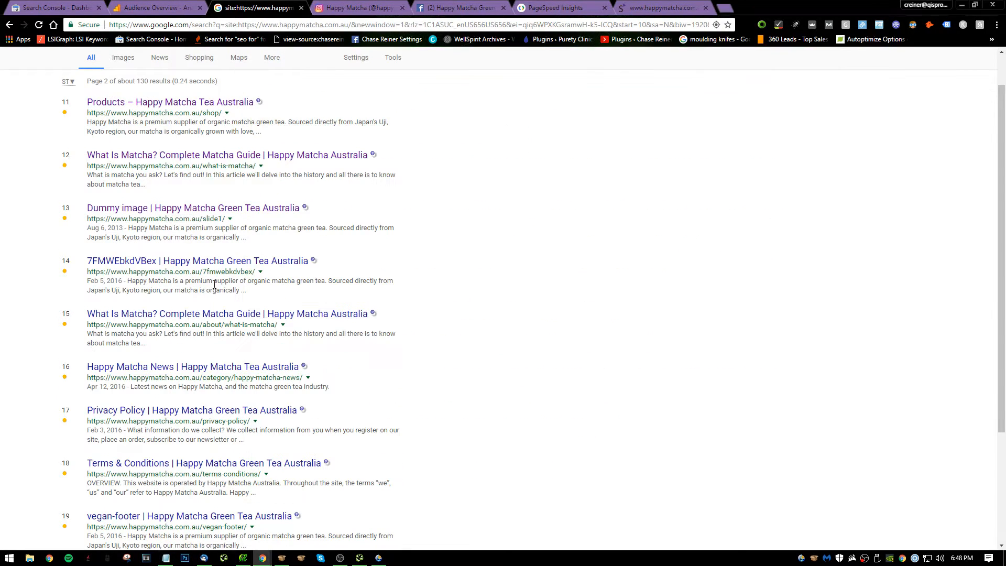
pyautogui.click(233, 269)
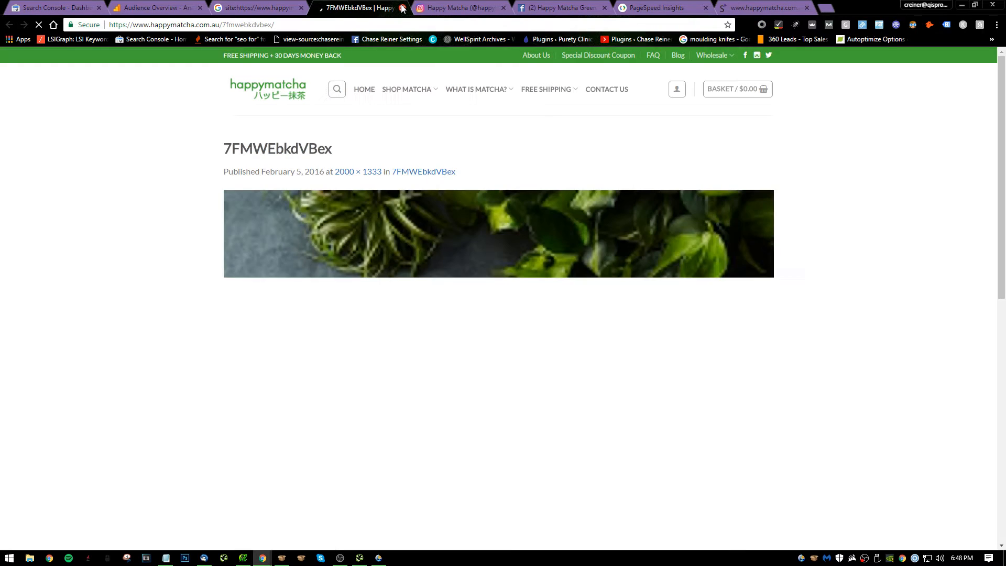
pyautogui.scroll(-10, 426, 220)
pyautogui.scroll(10, 423, 191)
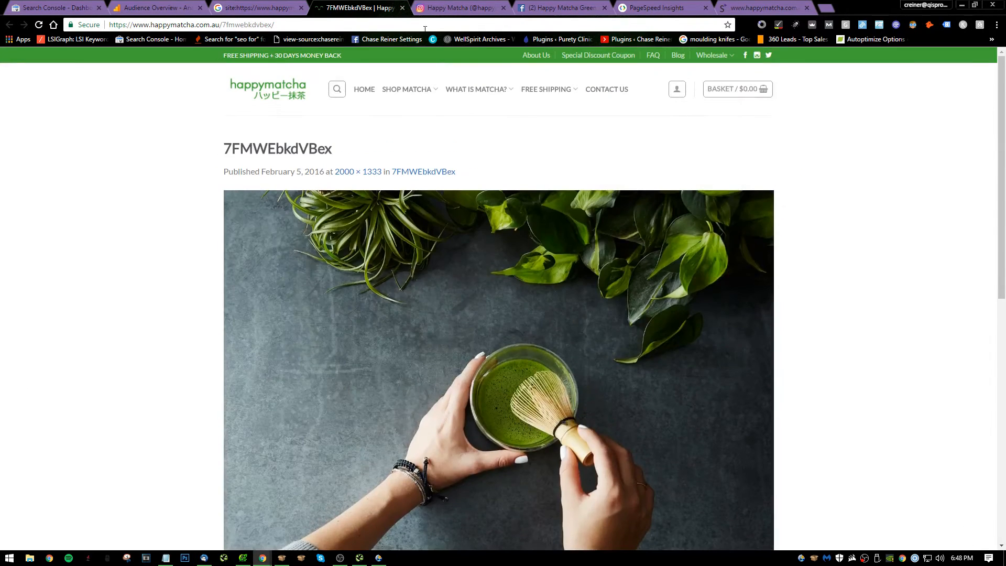
pyautogui.click(402, 8)
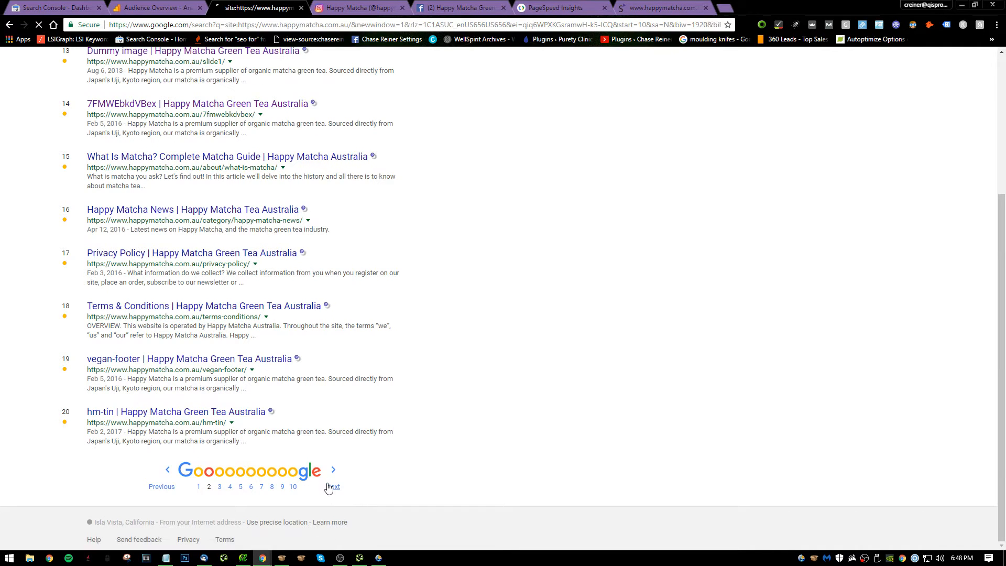
# Review the site's indexed pages on the third and fourth pages of Google results.
pyautogui.click(333, 485)
pyautogui.scroll(-5, 350, 390)
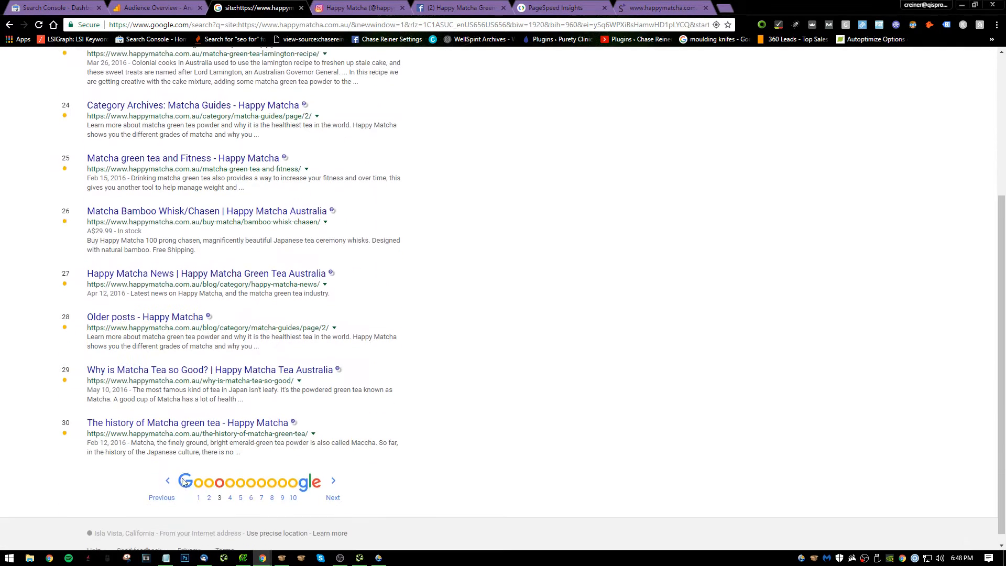
pyautogui.click(332, 487)
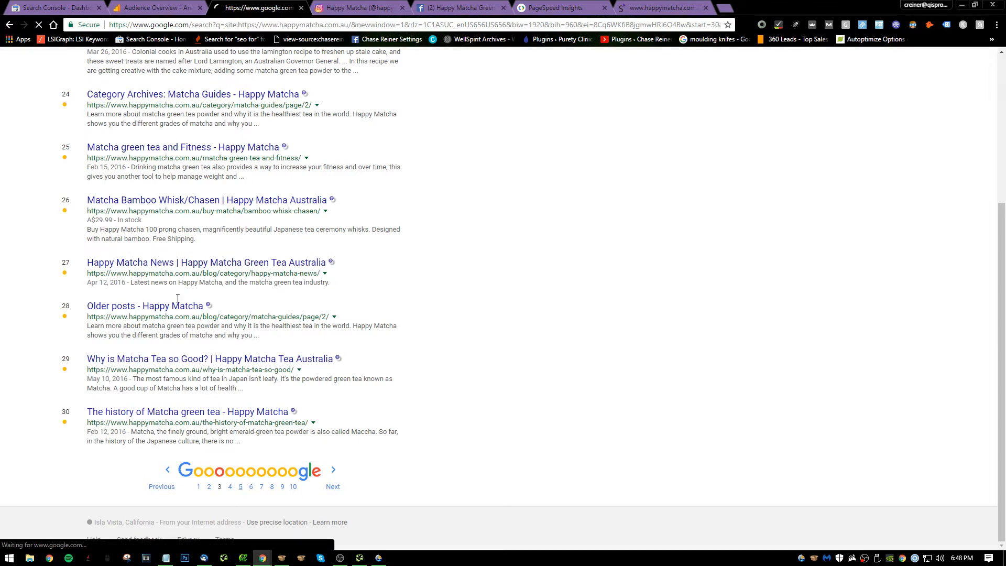
pyautogui.scroll(-5, 307, 199)
pyautogui.scroll(-1, 304, 235)
pyautogui.scroll(4, 206, 131)
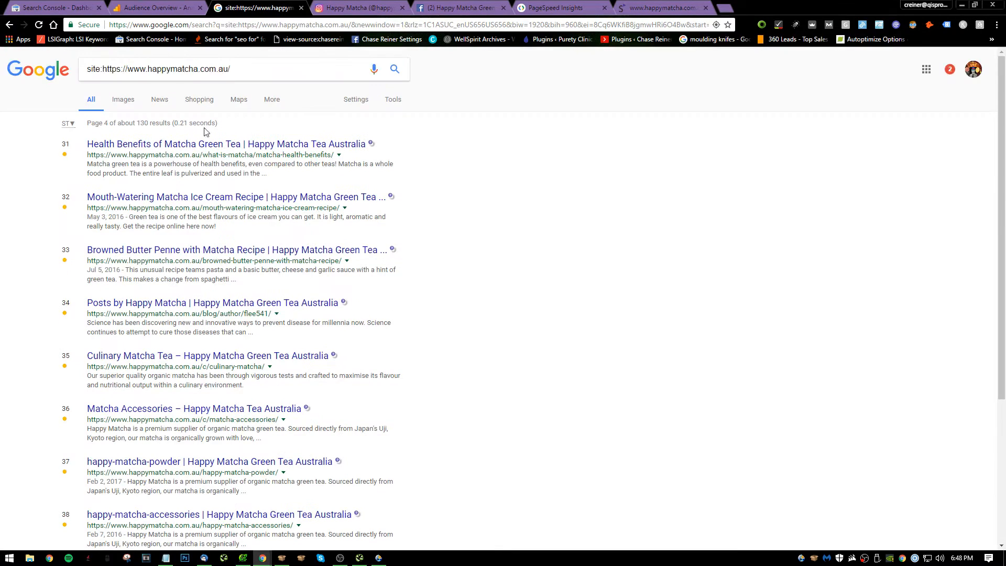
pyautogui.click(277, 78)
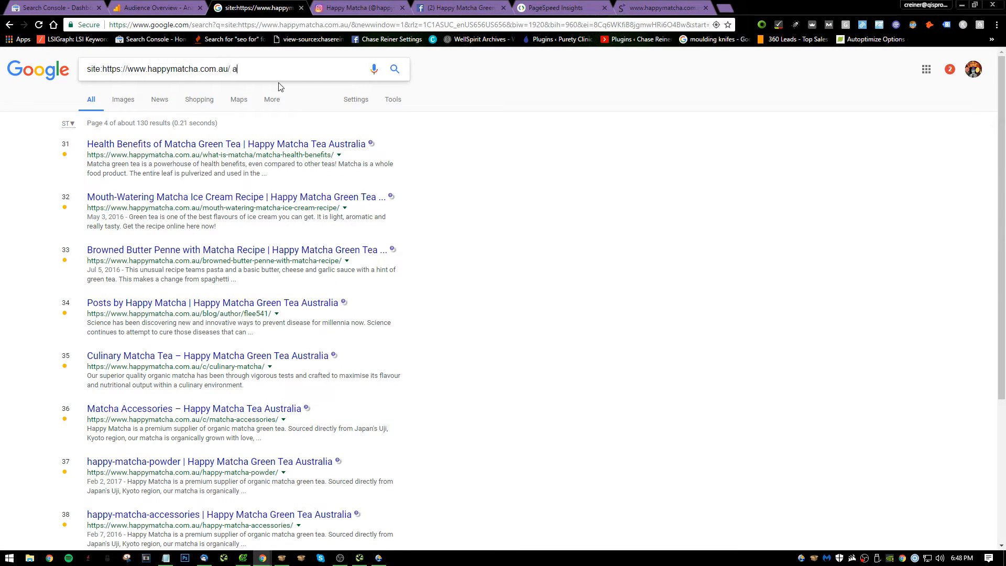
pyautogui.write('author')
pyautogui.press('Return')
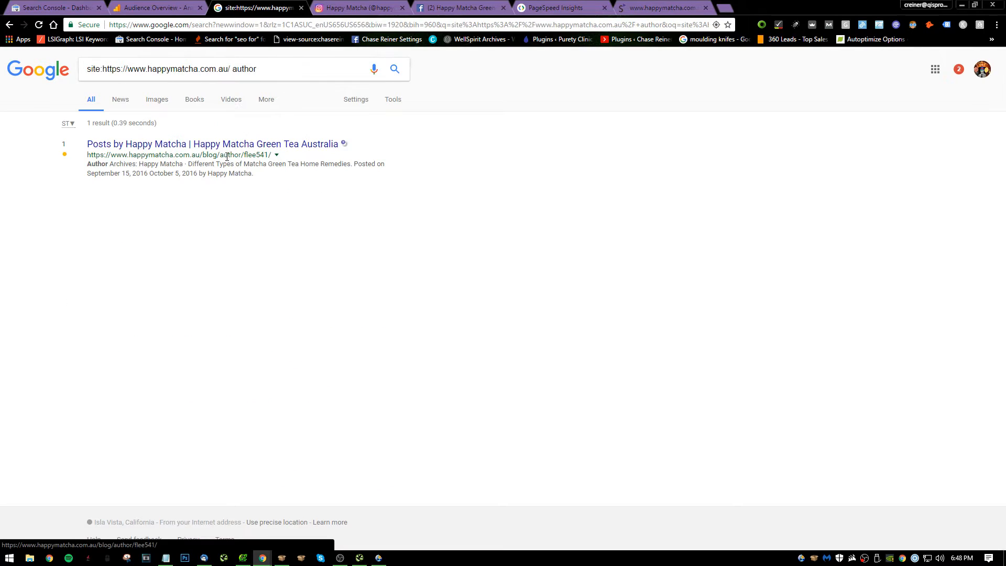
# Write "Noindex author" as note 17 in Notepad and start item 18.
pyautogui.hotkey('alt', 'Tab')
pyautogui.write('Noindex author')
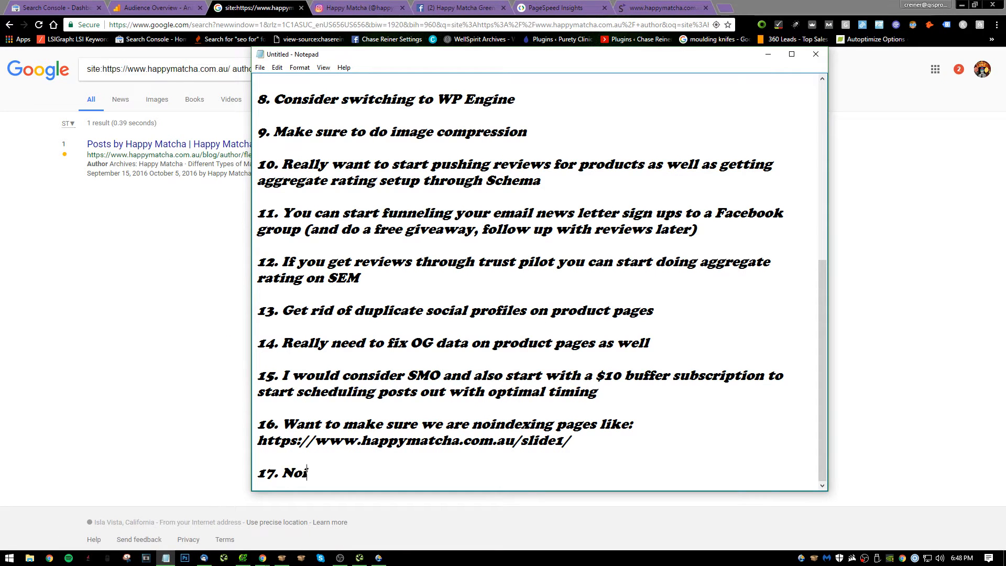
pyautogui.press('Return')
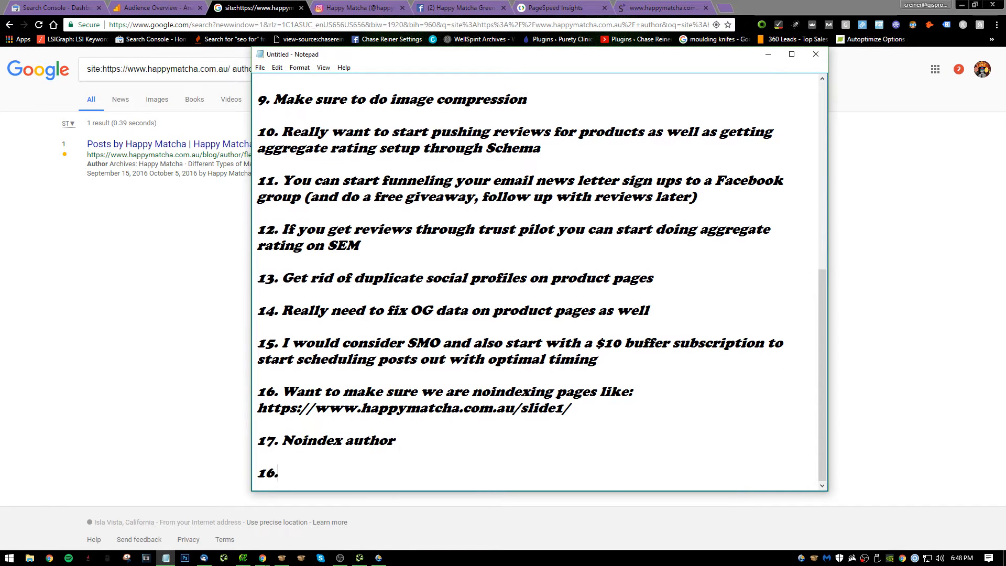
pyautogui.press('BackSpace')
pyautogui.write('7.')
pyautogui.press('BackSpace')
pyautogui.press('BackSpace')
pyautogui.write('8.')
pyautogui.scroll(1, 540, 278)
pyautogui.click(150, 220)
pyautogui.click(302, 70)
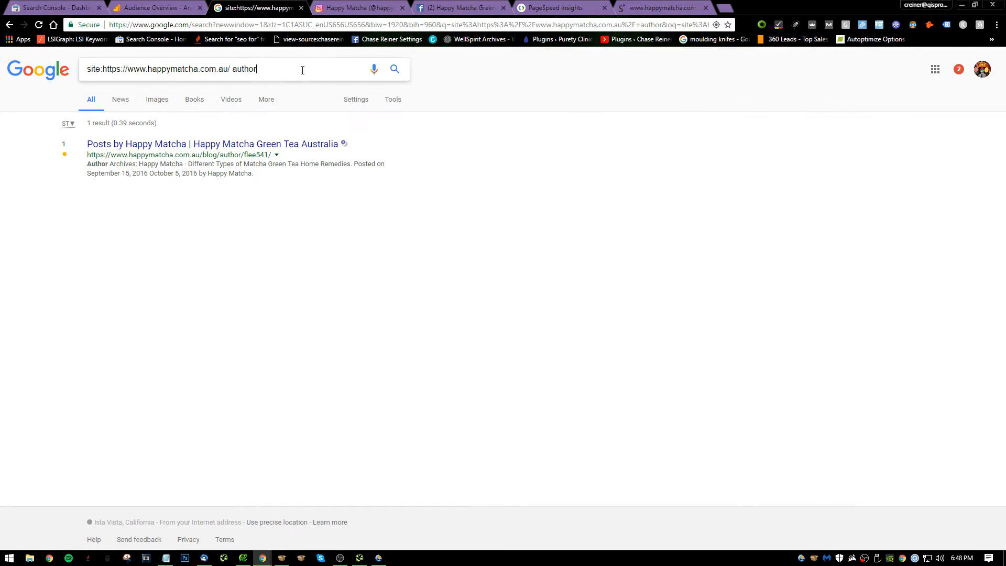
pyautogui.write('category')
pyautogui.press('Return')
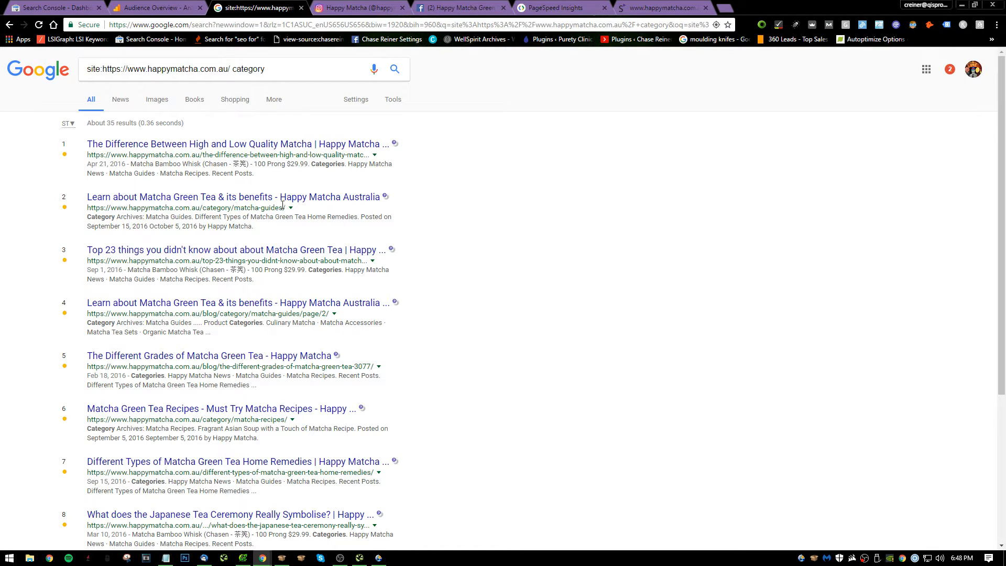
# Open the /category/matcha-guides/ result in a new tab and examine how the archive presents its blog posts.
pyautogui.rightClick(336, 197)
pyautogui.click(356, 200)
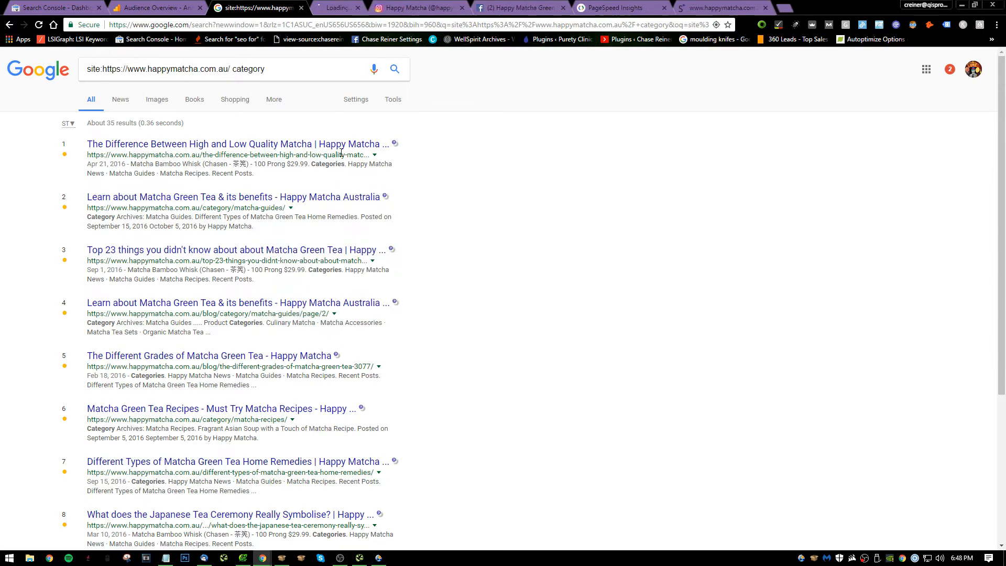
pyautogui.hotkey('ctrl', 'Tab')
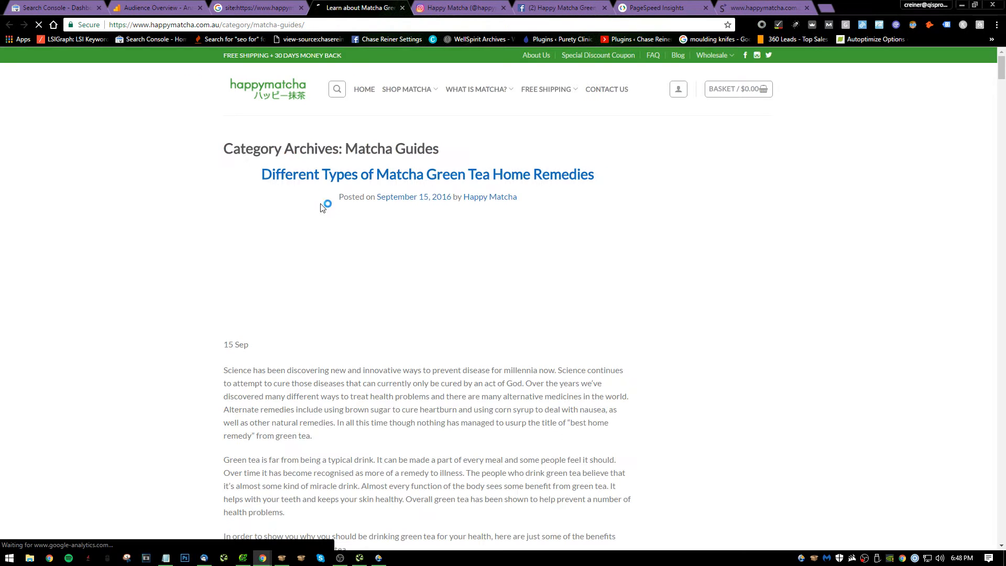
pyautogui.scroll(-15, 427, 325)
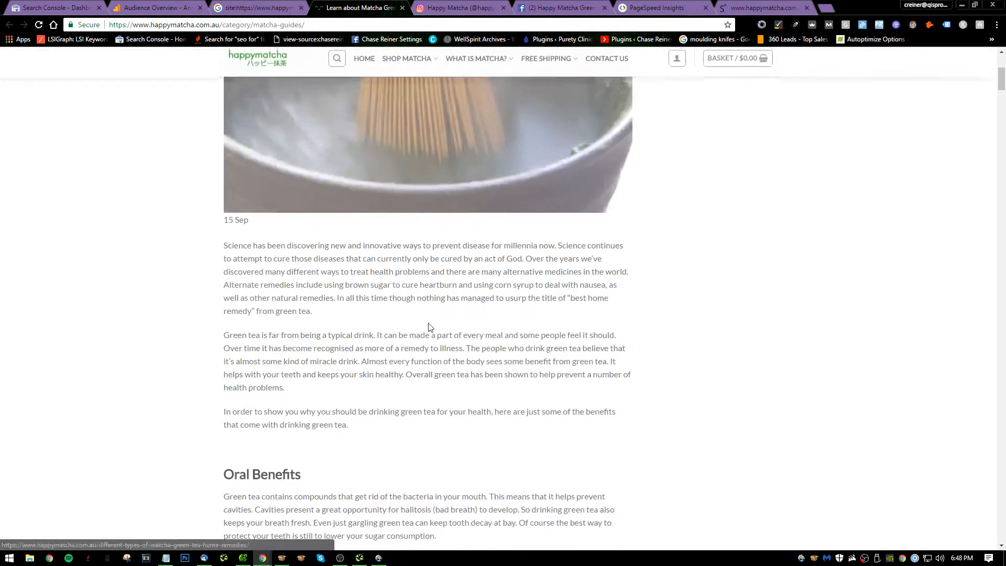
pyautogui.scroll(-10, 425, 310)
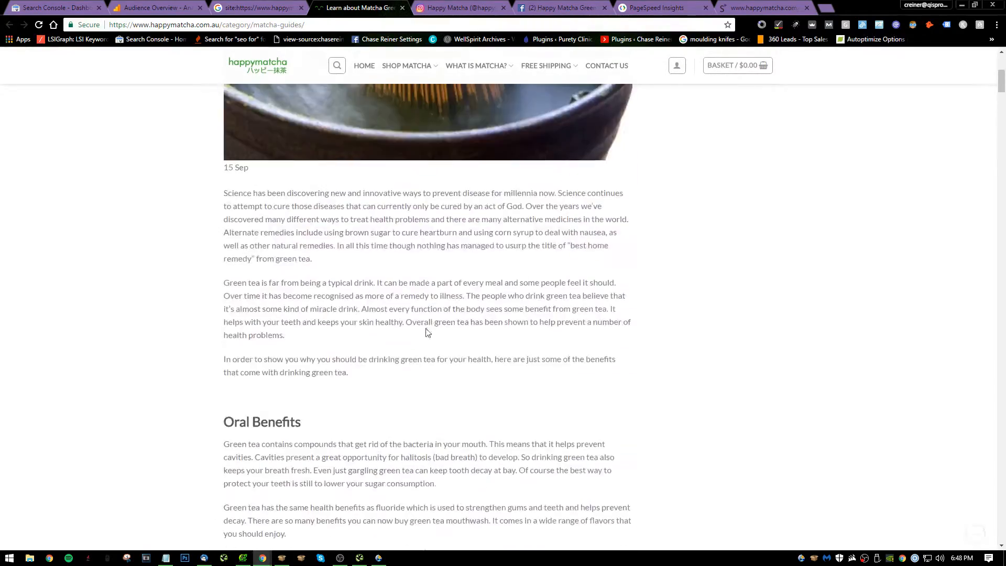
pyautogui.scroll(20, 418, 299)
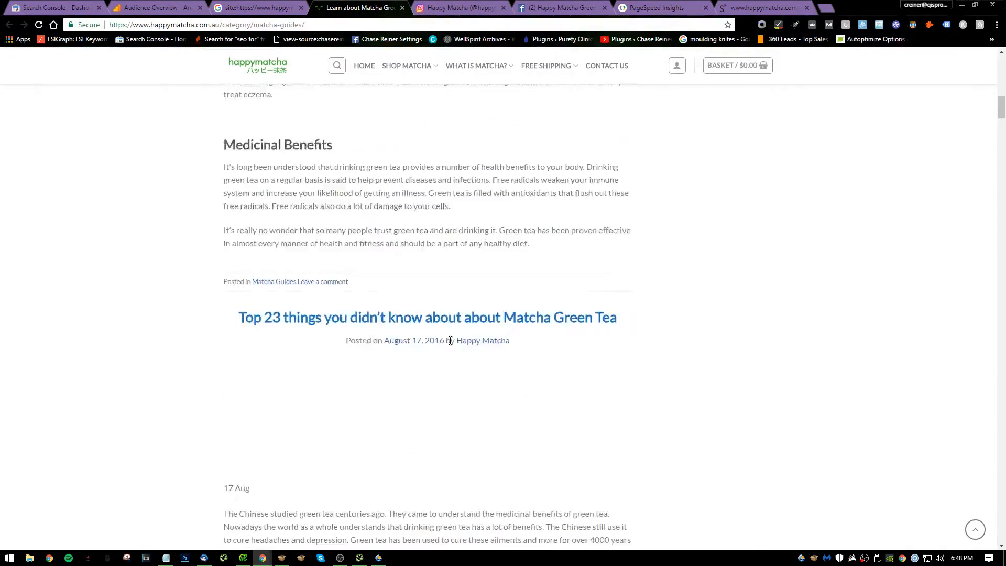
pyautogui.scroll(-2, 570, 263)
# Switch to Notepad and begin note 17 with "On blog posts we want to make sure to implement content upgrade".
pyautogui.hotkey('alt', 'Tab')
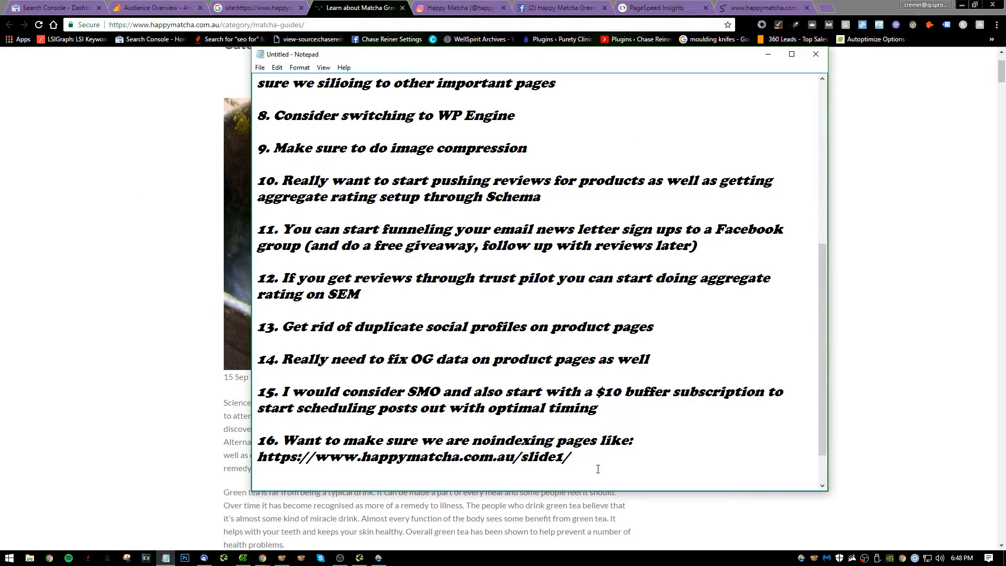
pyautogui.press('Return')
pyautogui.write('17 on')
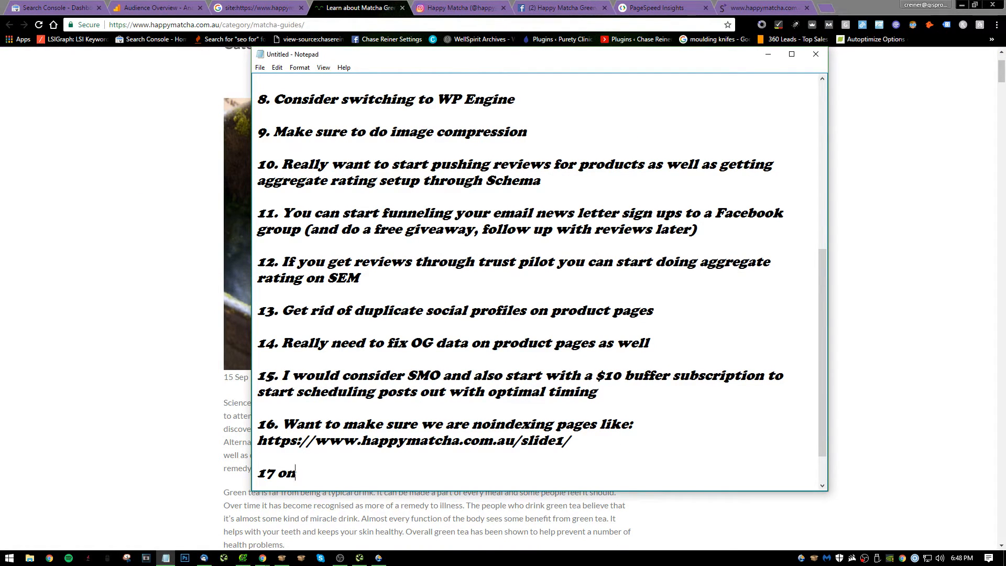
pyautogui.write('On blog posts we want to')
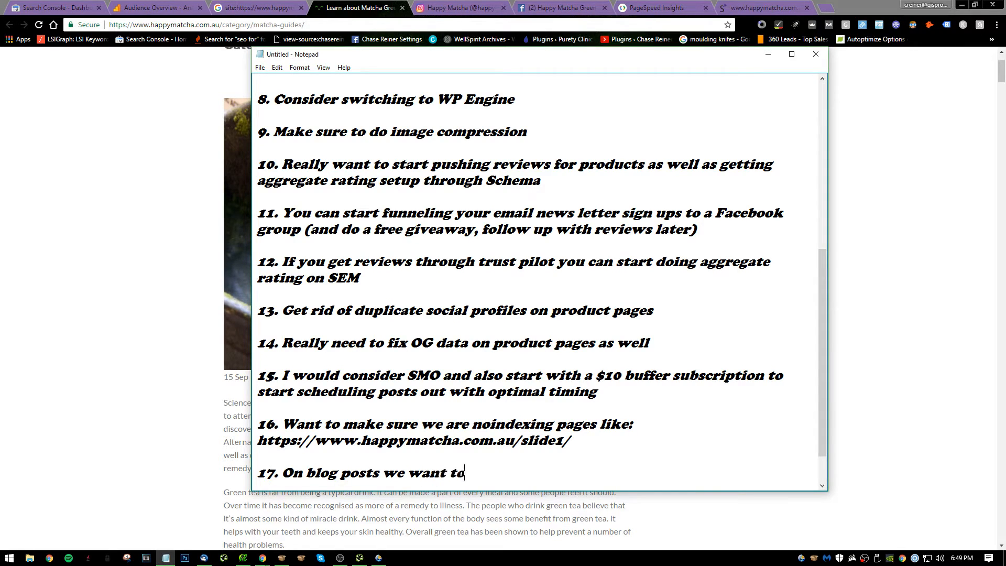
pyautogui.write(' make sure to ')
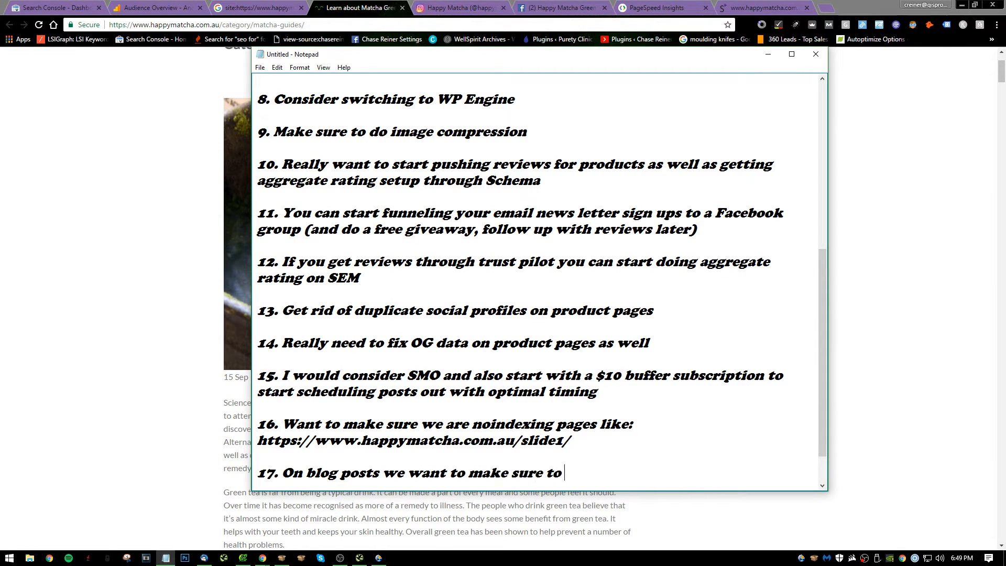
pyautogui.write('implement co')
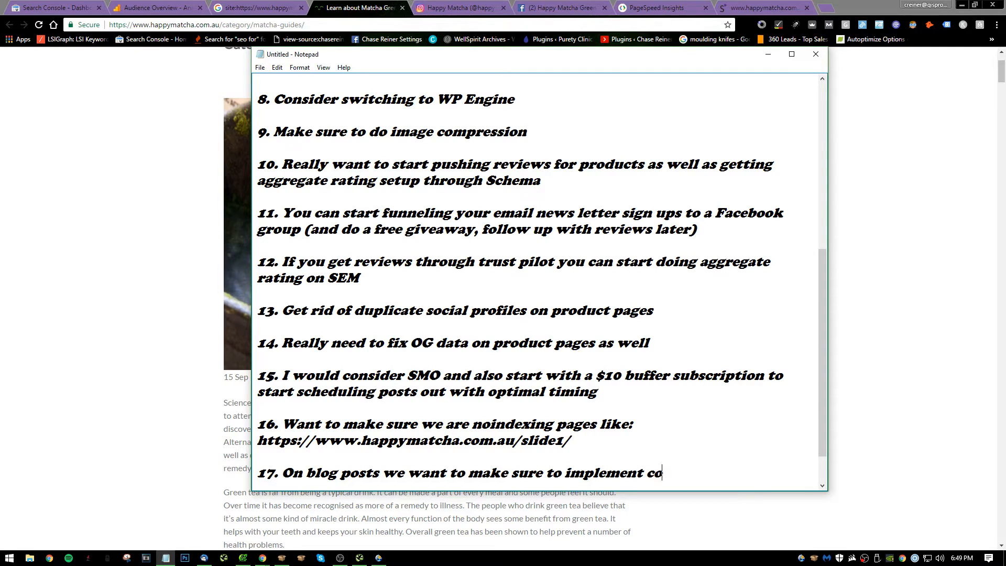
pyautogui.write('ntent upgrade t')
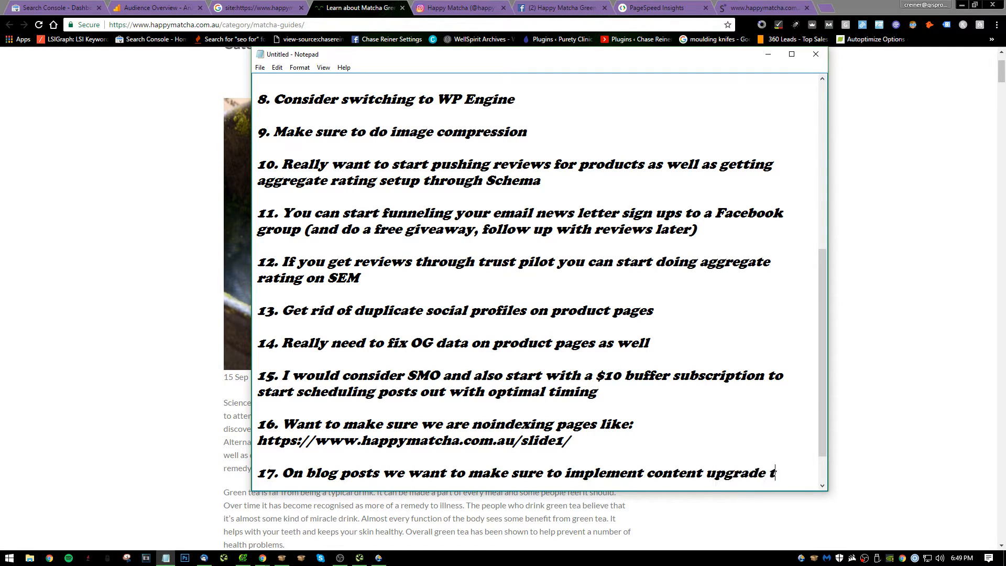
pyautogui.write('o start buildi')
# Finish note 17 with "to start building newsletter which we can also use if we want to do remarketing through Facebook" and start item 18.
pyautogui.press('BackSpace')
pyautogui.press('BackSpace')
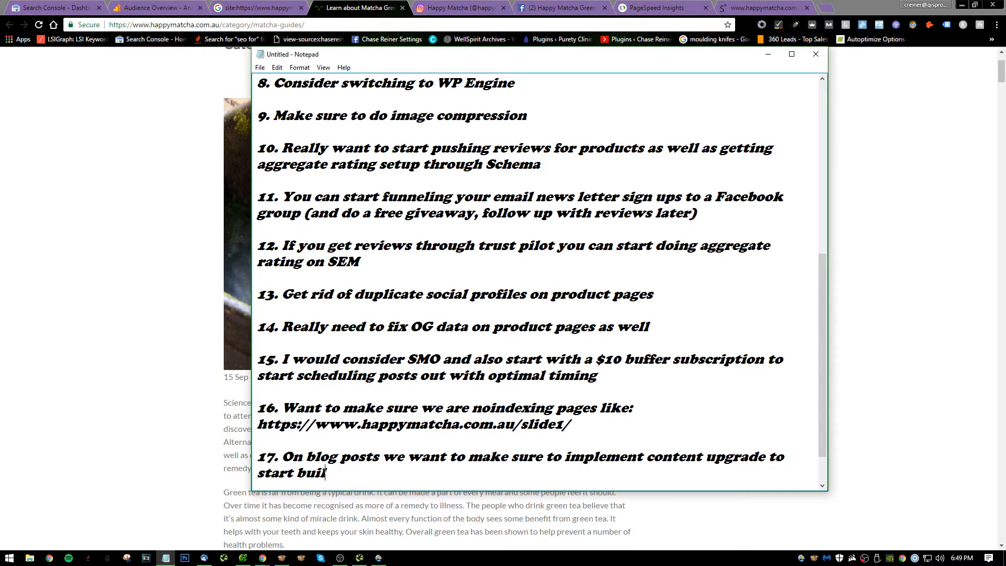
pyautogui.write('ing newslet')
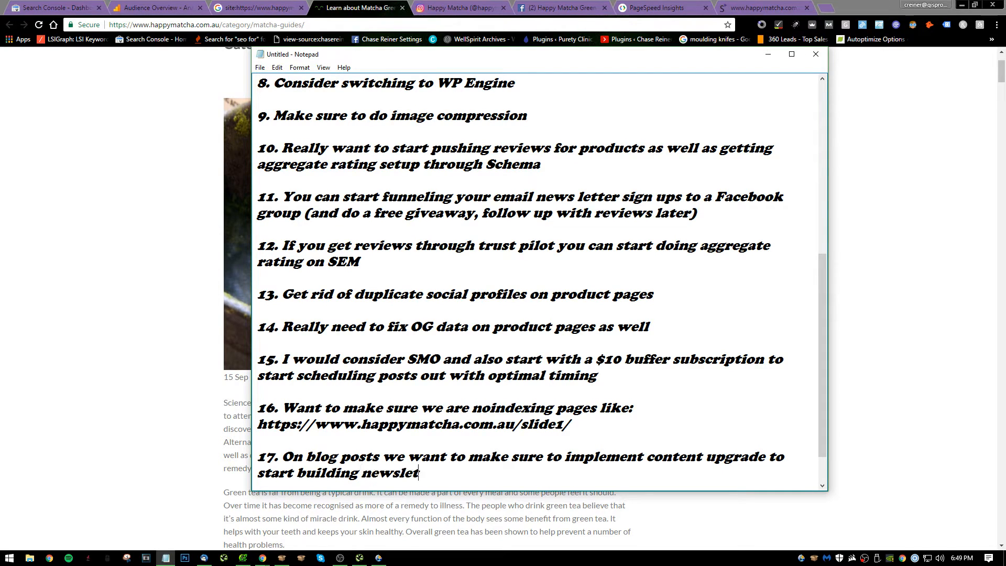
pyautogui.write('ter which we can ')
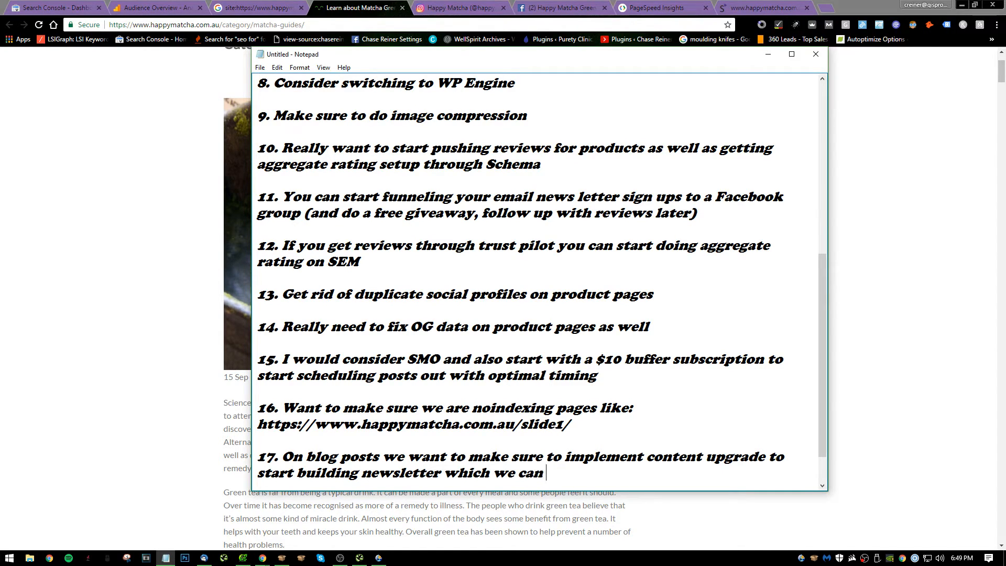
pyautogui.write('also use if we')
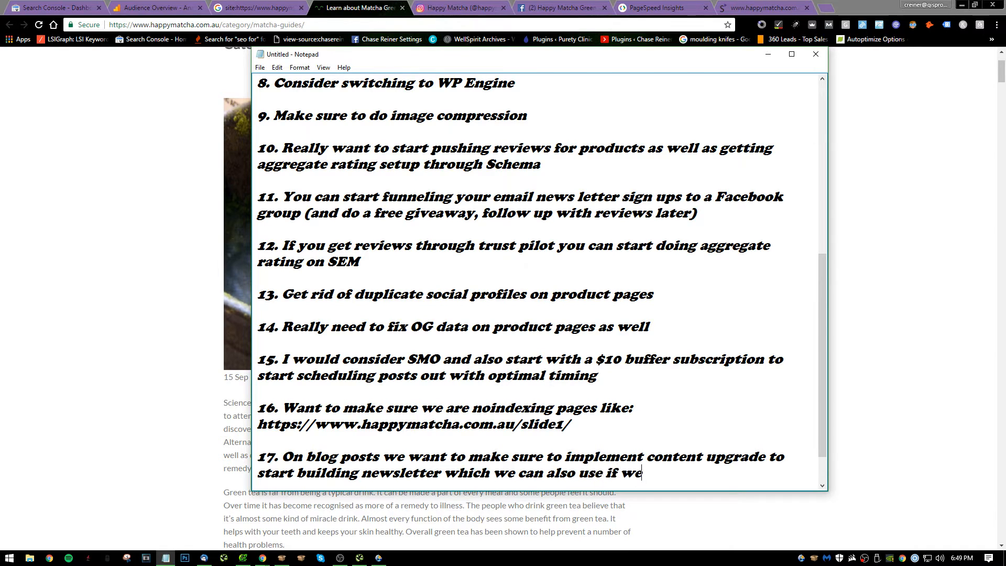
pyautogui.write(' want to do remarketing')
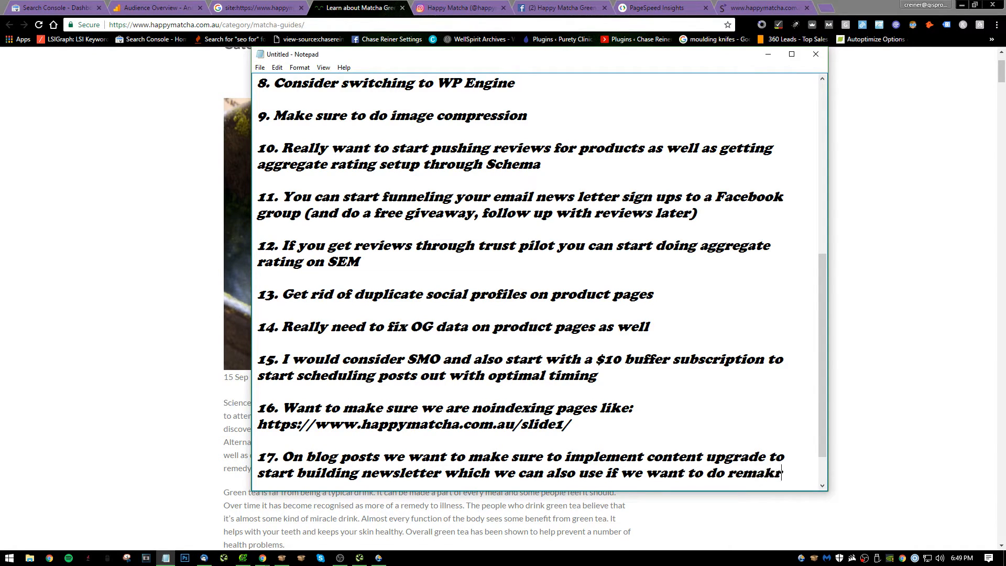
pyautogui.write(' throug')
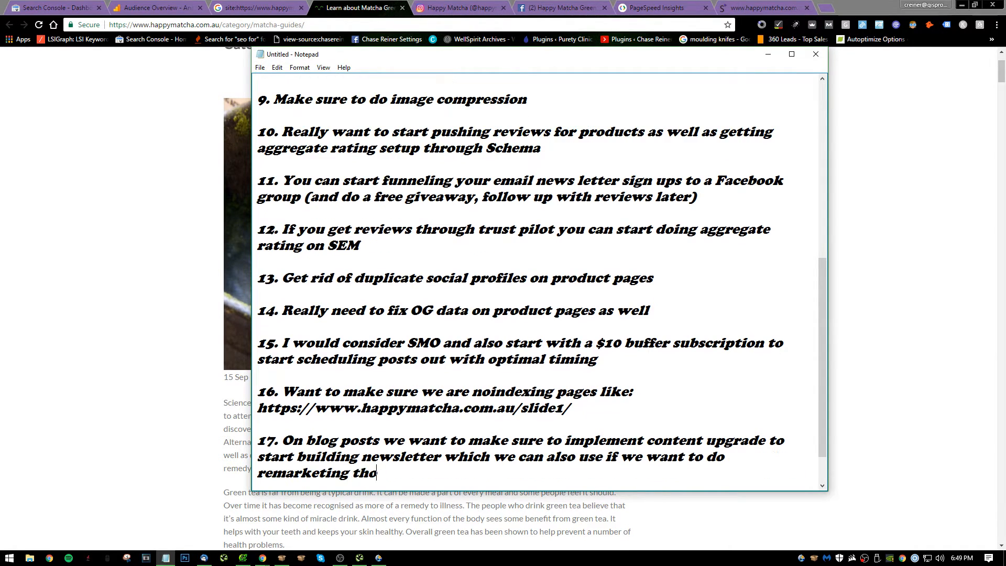
pyautogui.write('h Facebook')
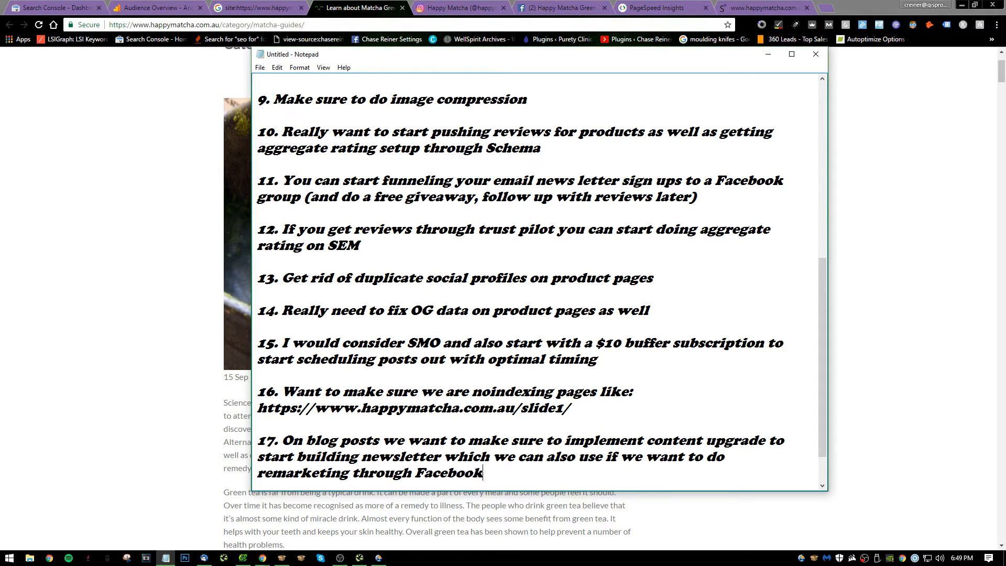
pyautogui.press('Return')
pyautogui.press('Return')
pyautogui.write('187')
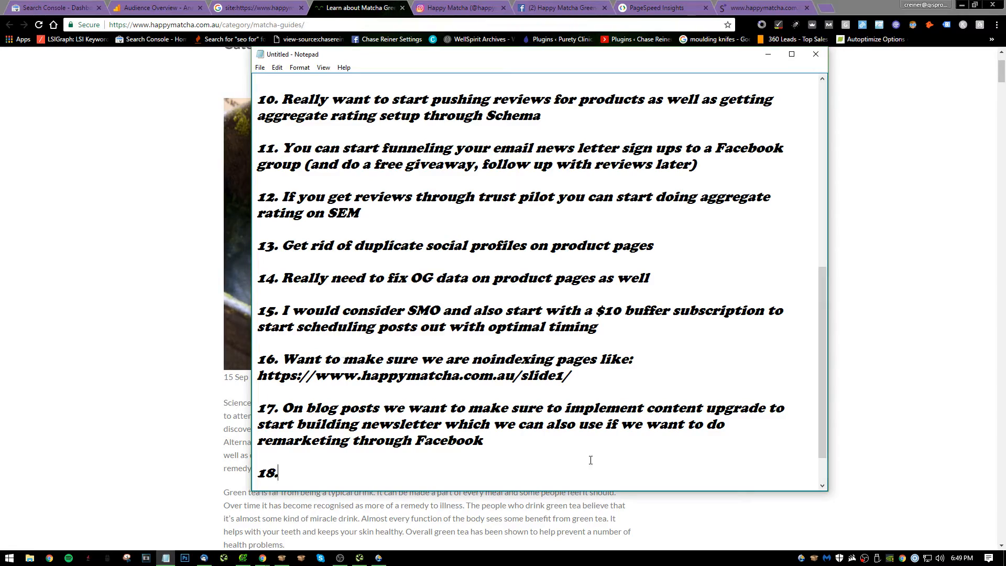
# Return to the Matcha Guides category archive in the browser and examine how much of each post it displays.
pyautogui.click(42, 343)
pyautogui.scroll(-15, 482, 325)
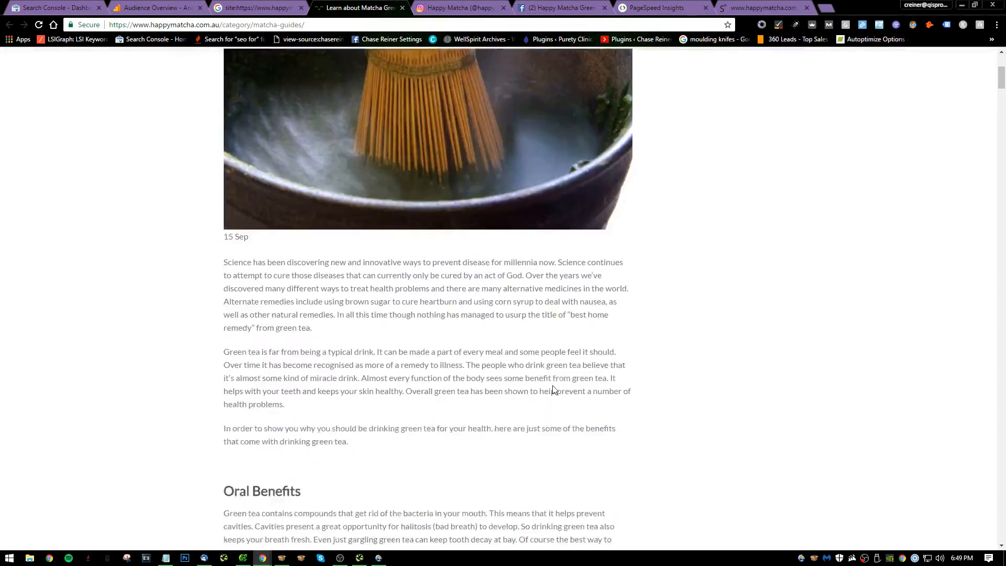
pyautogui.scroll(-20, 509, 415)
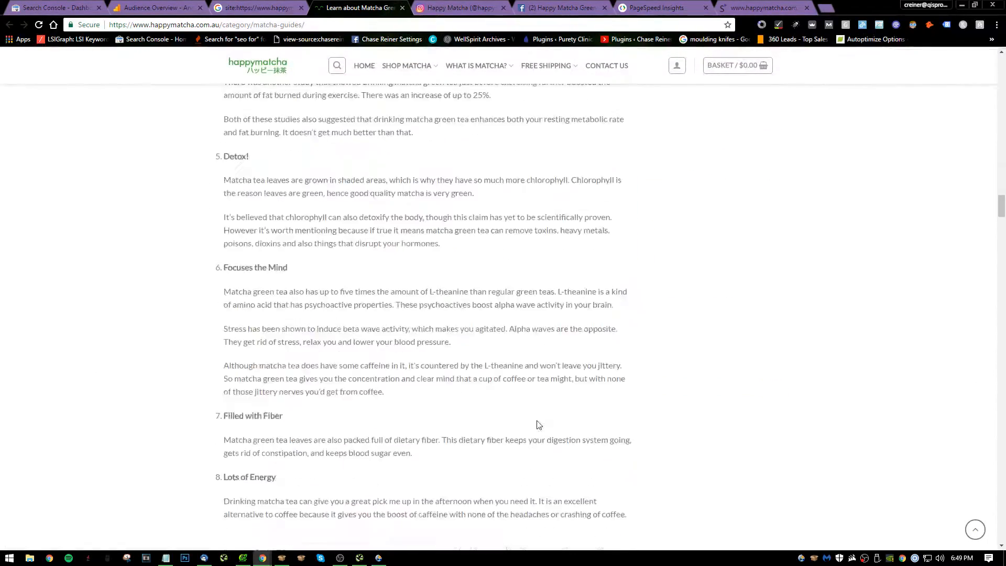
pyautogui.scroll(-20, 524, 429)
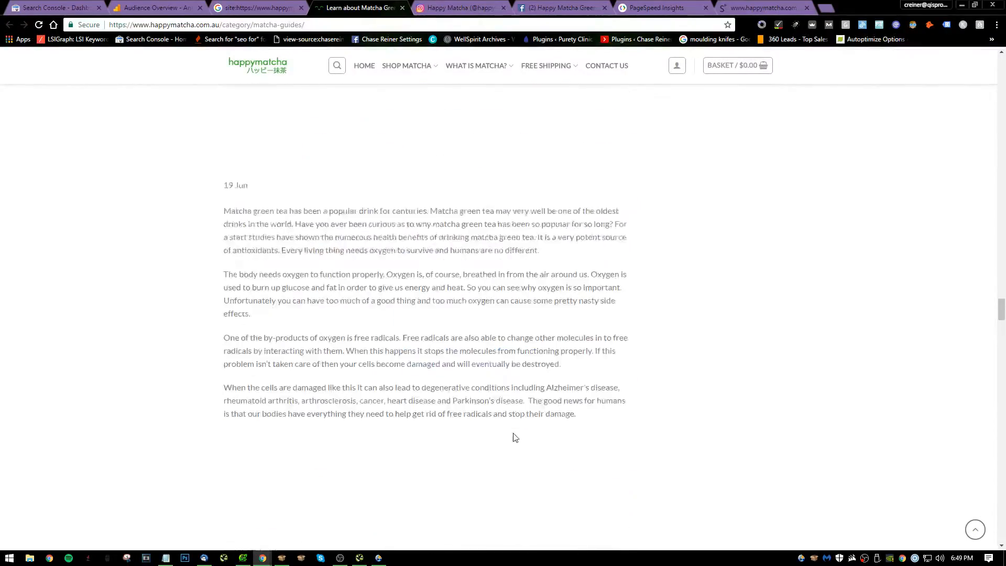
pyautogui.scroll(-20, 623, 392)
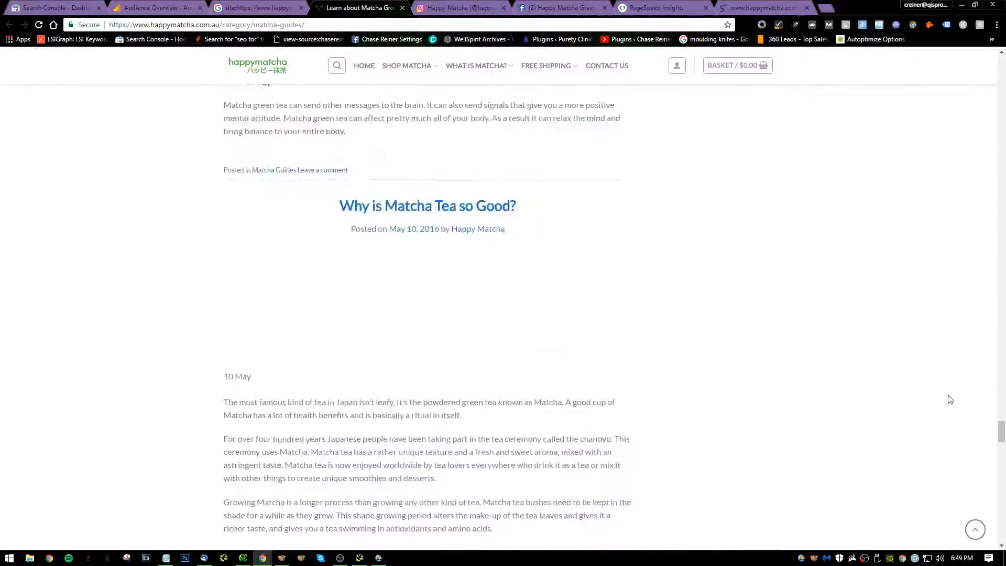
pyautogui.moveTo(1003, 466)
pyautogui.mouseDown()
pyautogui.moveTo(981, 548)
pyautogui.moveTo(995, 461)
pyautogui.moveTo(983, 459)
pyautogui.moveTo(963, 425)
pyautogui.moveTo(980, 563)
pyautogui.moveTo(970, 283)
pyautogui.moveTo(993, 162)
pyautogui.moveTo(996, 63)
pyautogui.moveTo(1005, 137)
pyautogui.moveTo(894, 190)
pyautogui.mouseUp()
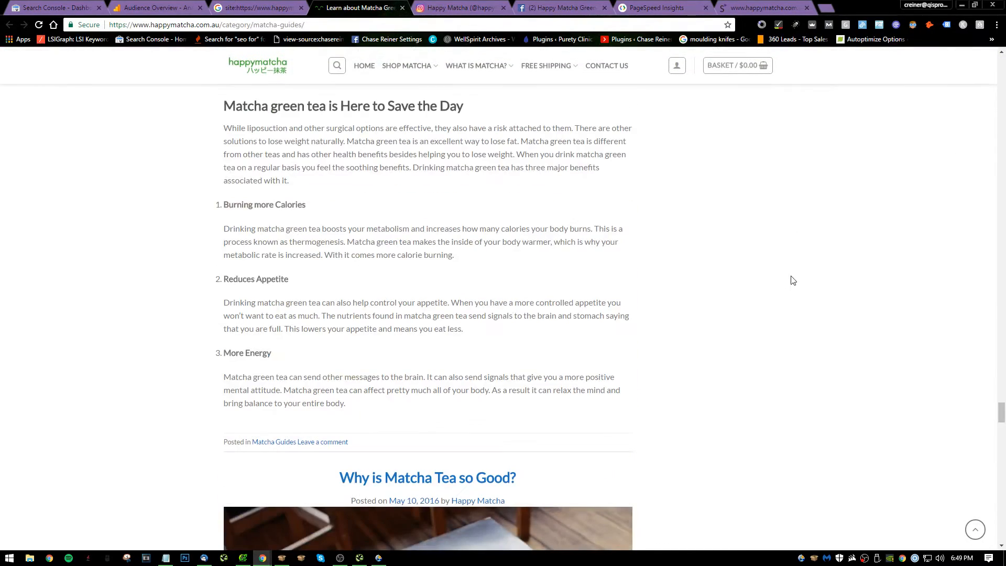
# Switch back to Notepad and begin note 18 with "On category pages we only want".
pyautogui.hotkey('alt', 'Tab')
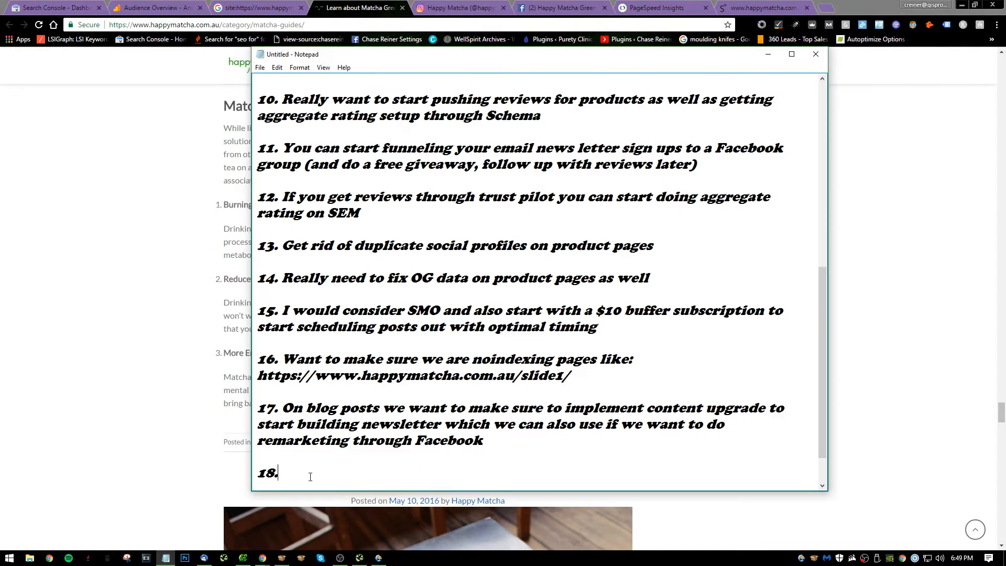
pyautogui.press('BackSpace')
pyautogui.write('On categoryu')
pyautogui.press('BackSpace')
pyautogui.write('pag')
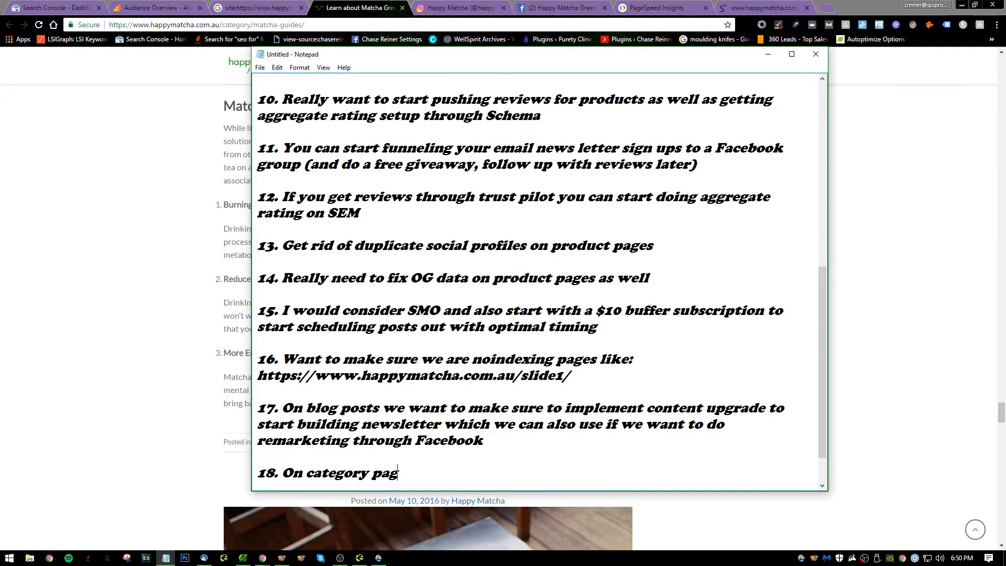
pyautogui.write('es we only want about')
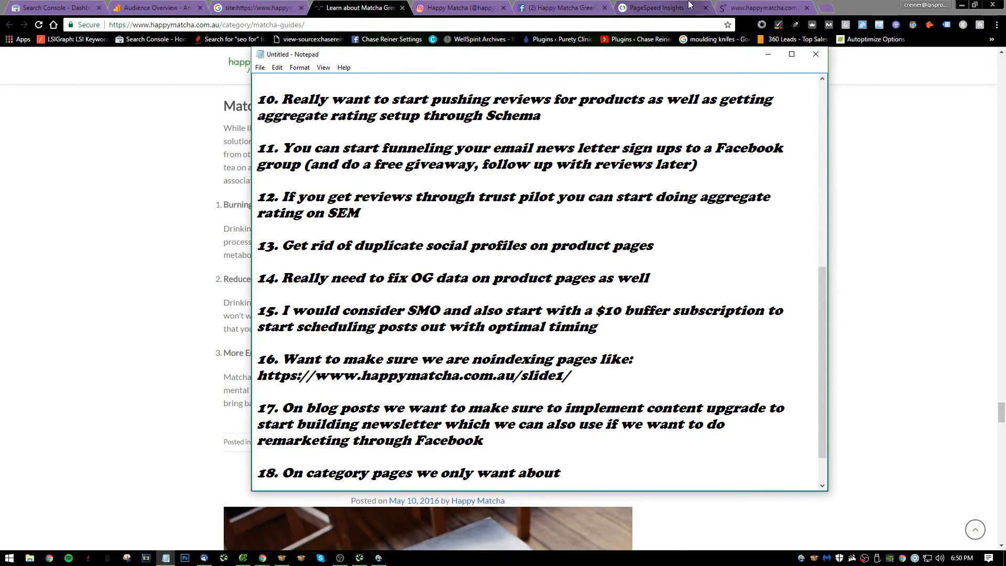
pyautogui.click(762, 7)
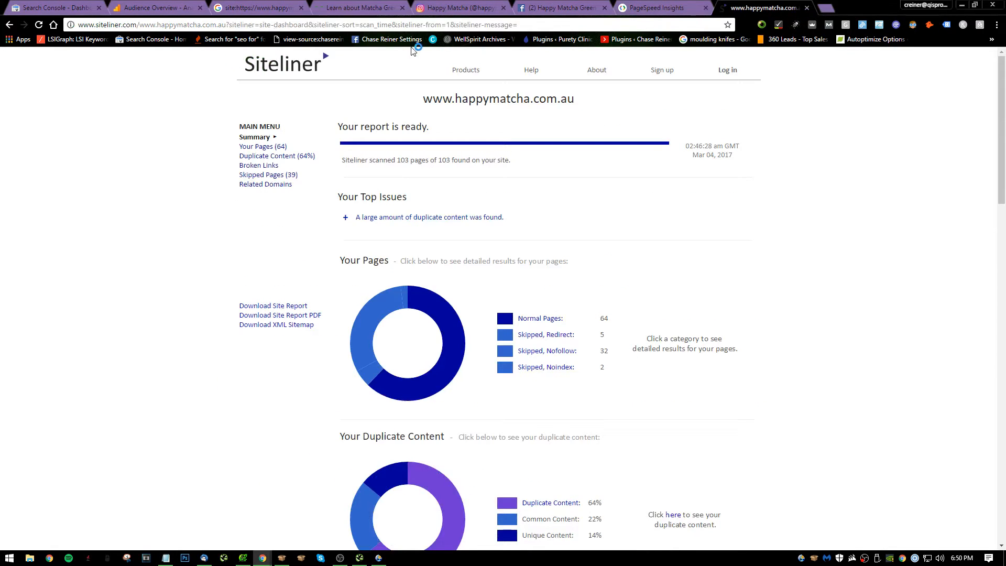
pyautogui.click(409, 24)
pyautogui.click(361, 7)
pyautogui.hotkey('alt', 'Tab')
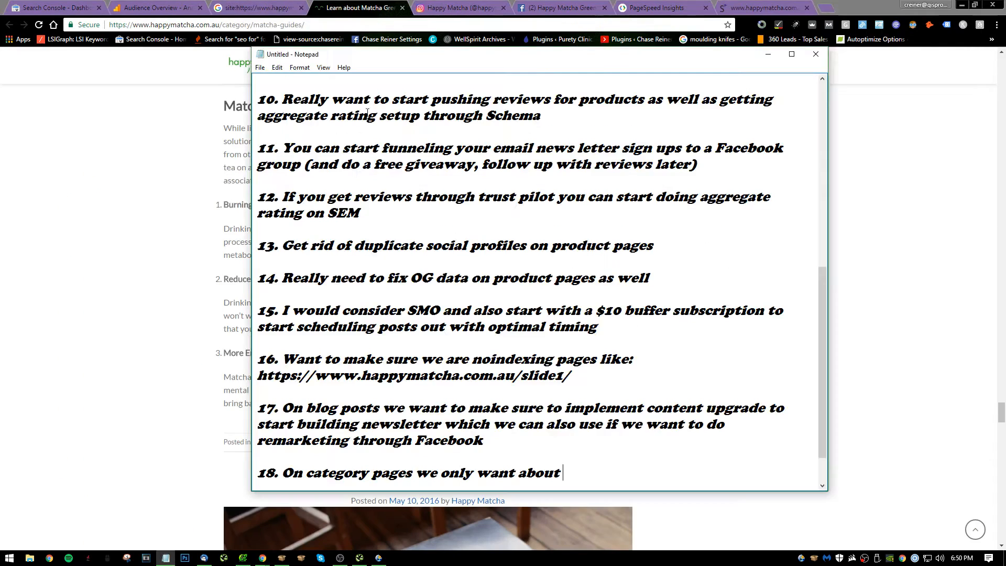
# Complete note 18 with "about 55 words per preview for each post" and start item 19.
pyautogui.write('ut 55 words per')
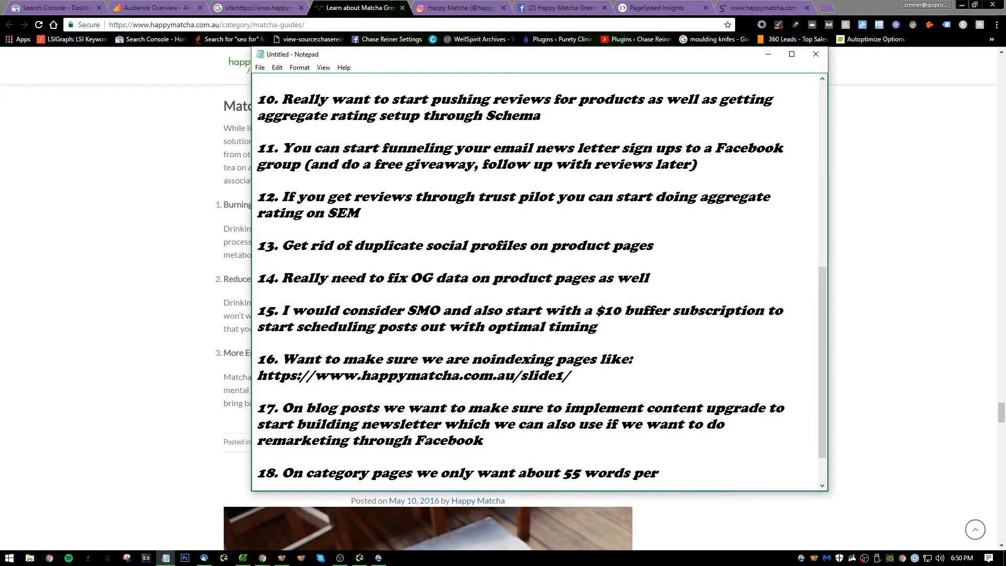
pyautogui.write('r te')
pyautogui.write('iew for')
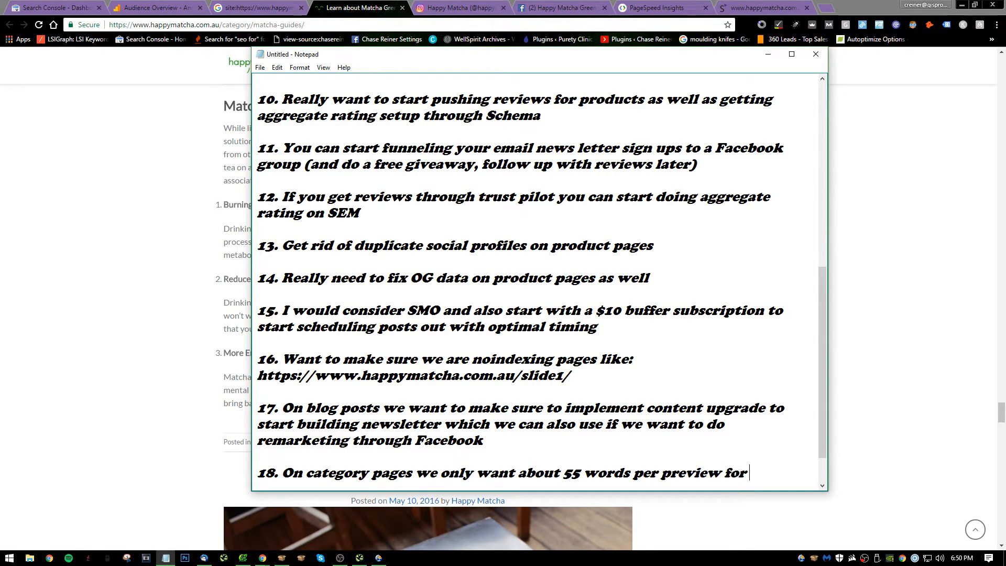
pyautogui.write(' each post')
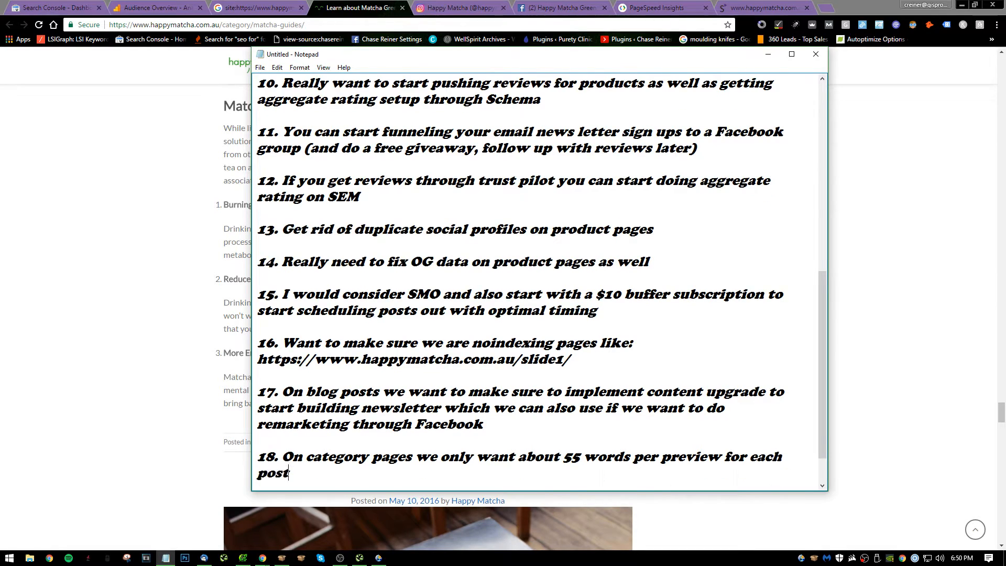
pyautogui.press('Return')
pyautogui.press('Return')
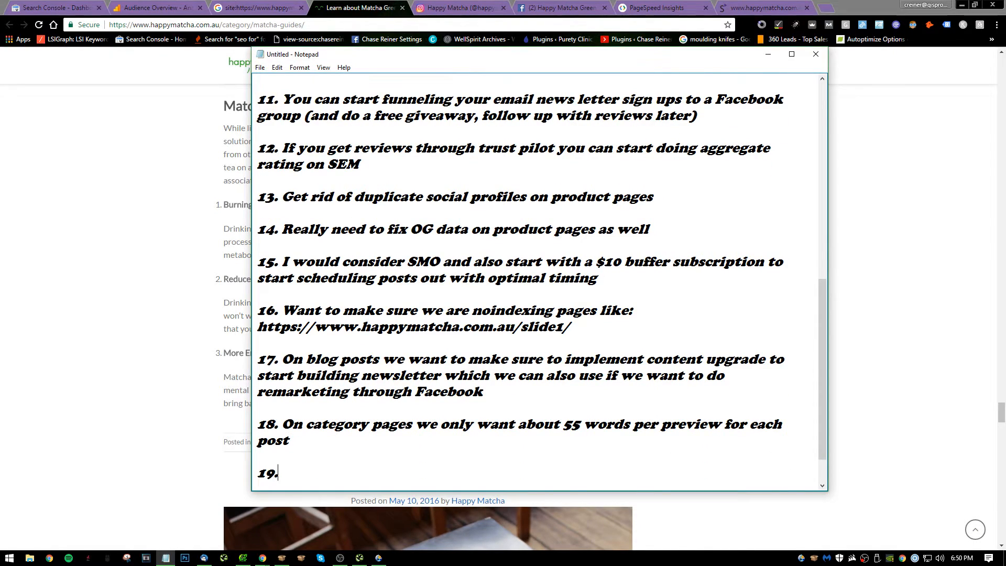
# Go back to the Matcha Guides archive and check the heading area above its first post for a category introduction.
pyautogui.click(117, 267)
pyautogui.scroll(20, 224, 266)
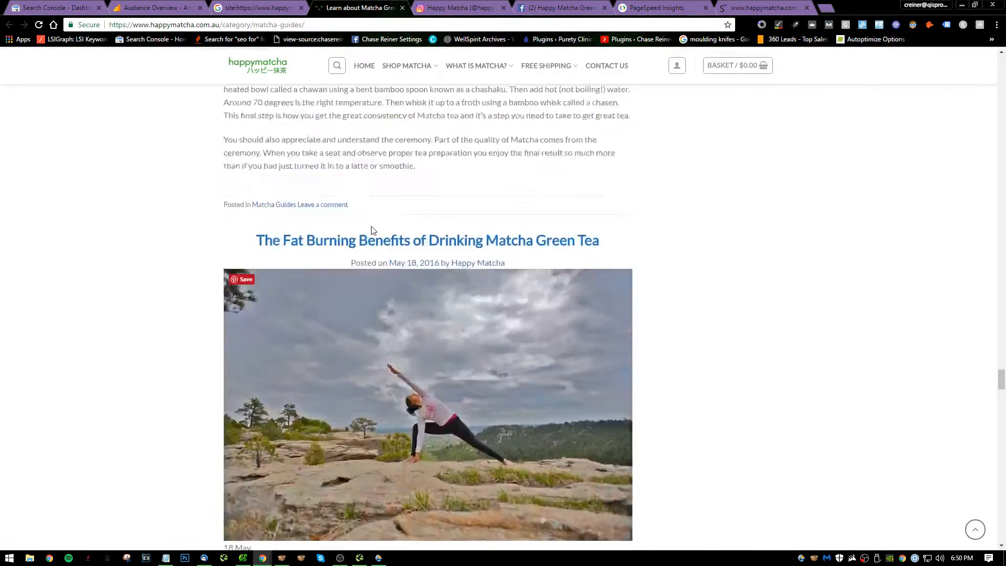
pyautogui.scroll(5, 475, 205)
pyautogui.moveTo(1001, 350); pyautogui.dragTo(992, 60)
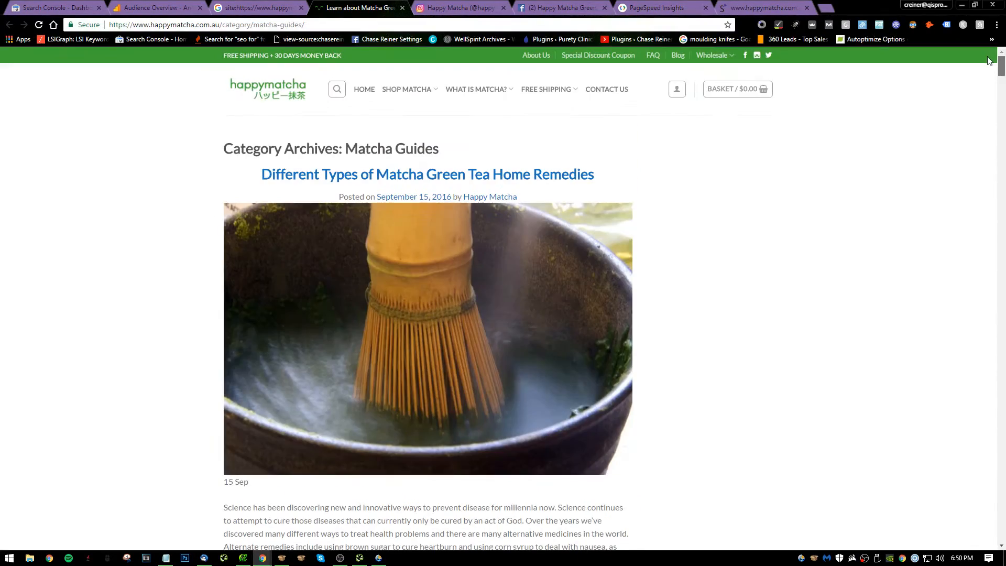
pyautogui.scroll(-2, 559, 285)
pyautogui.scroll(2, 559, 285)
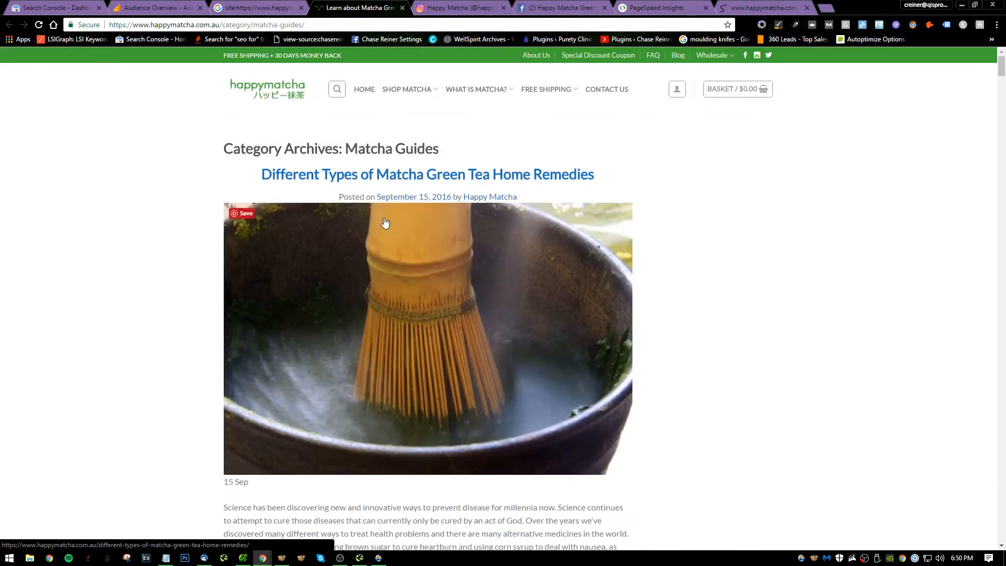
# Switch back to Notepad and write note 19 as "Category's should have short previews explaining what they are about".
pyautogui.hotkey('alt', 'Tab')
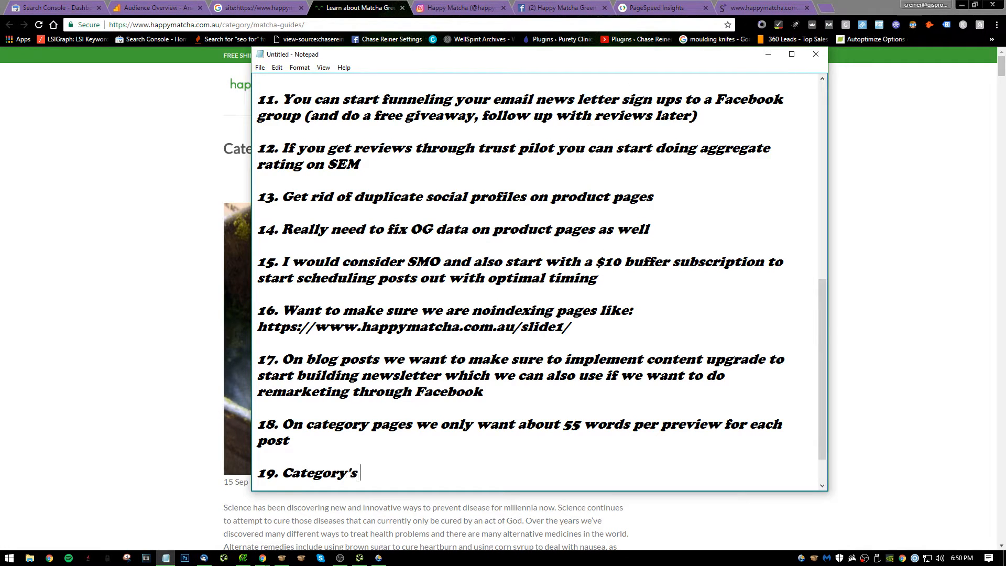
pyautogui.write('ld ahv')
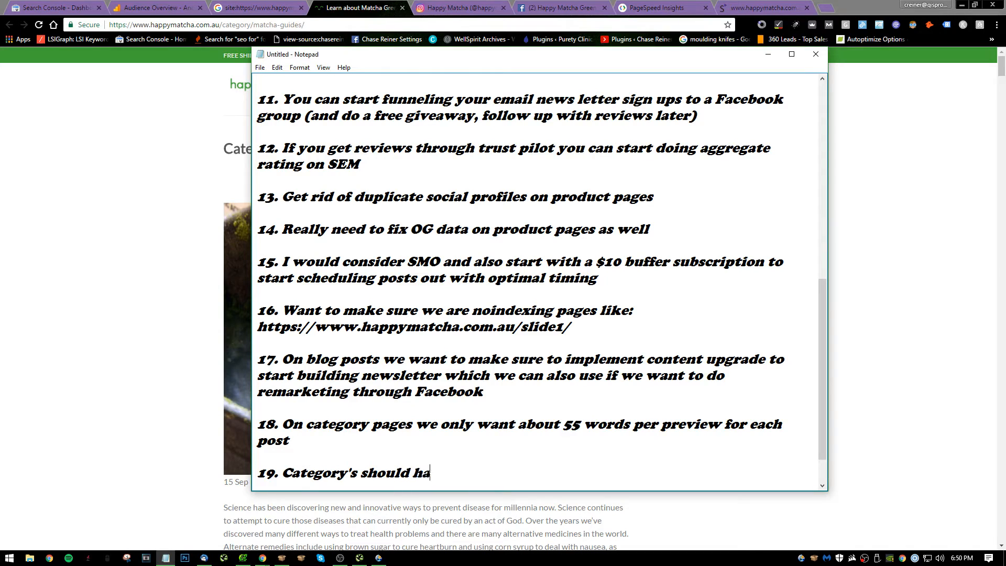
pyautogui.write('e short preview')
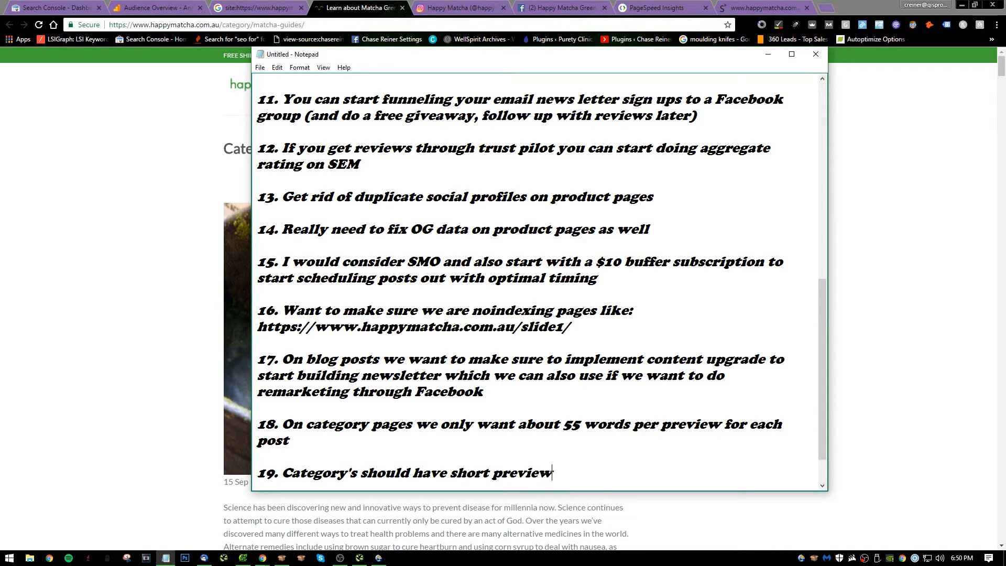
pyautogui.write('s explaining what ')
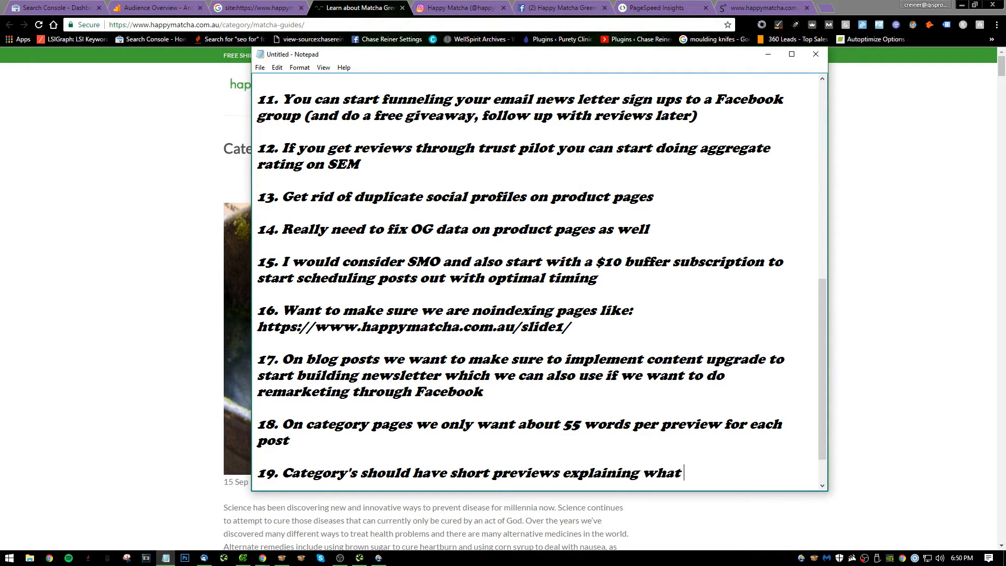
pyautogui.write('they are about ')
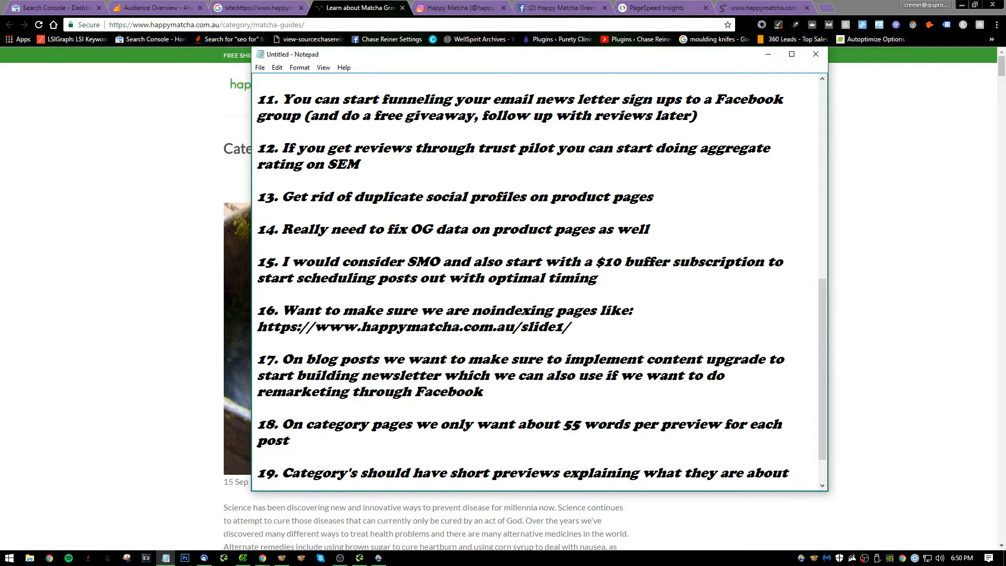
pyautogui.write('with interlinkign')
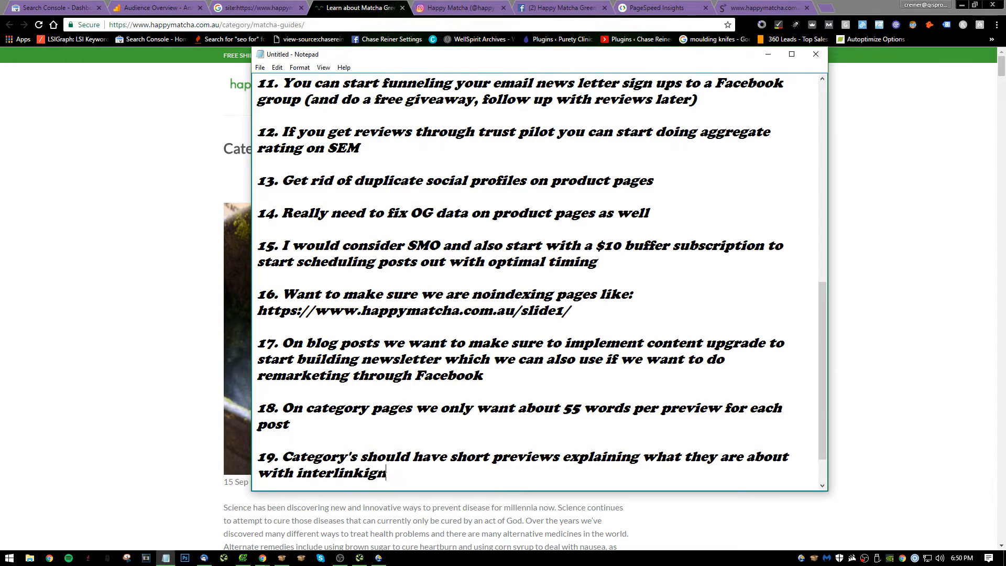
# Complete note 19 with "with interlinking to most important posts." and start item 20.
pyautogui.press('BackSpace')
pyautogui.press('BackSpace')
pyautogui.press('BackSpace')
pyautogui.write('othe')
pyautogui.press('BackSpace')
pyautogui.press('BackSpace')
pyautogui.press('BackSpace')
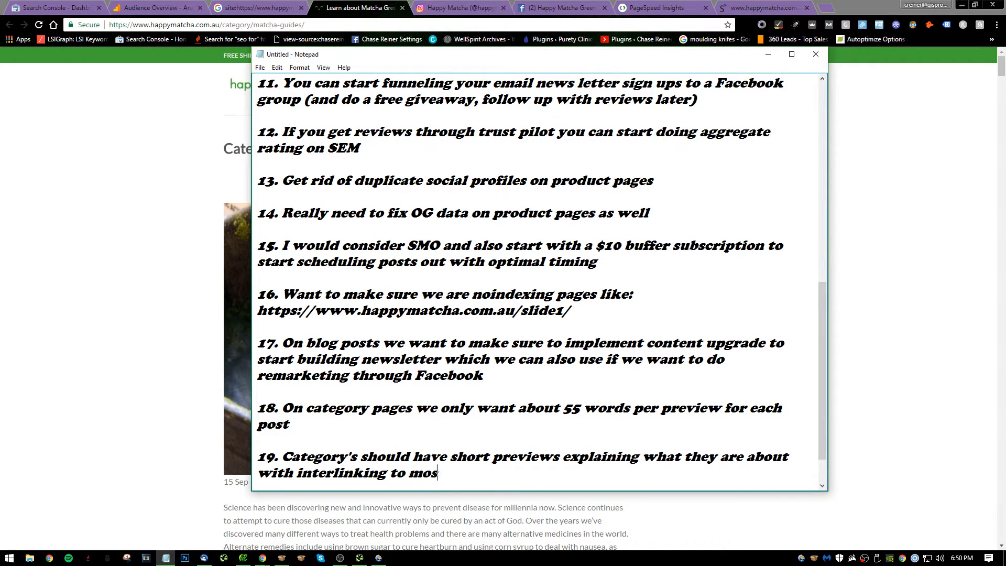
pyautogui.write('st important po')
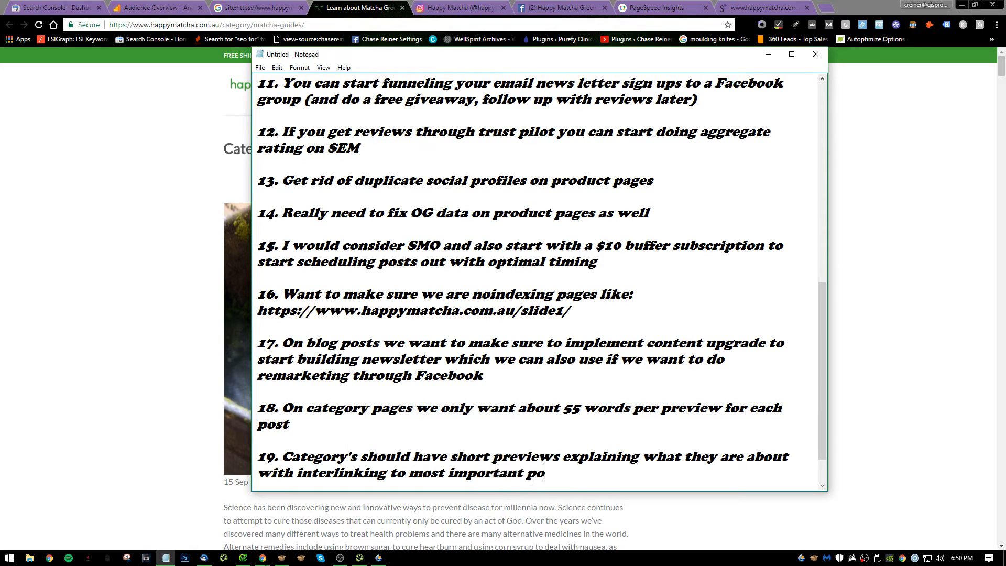
pyautogui.write('sts.')
pyautogui.press('Return')
pyautogui.press('Return')
pyautogui.write('1')
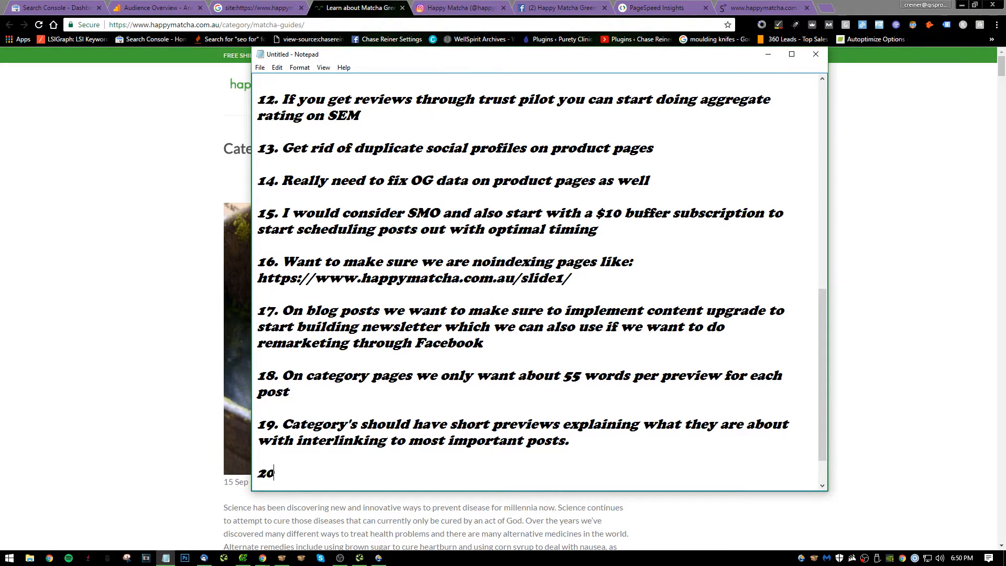
# Return to the browser and close the Instagram, Facebook and PageSpeed Insights pages.
pyautogui.click(131, 351)
pyautogui.scroll(-5, 472, 419)
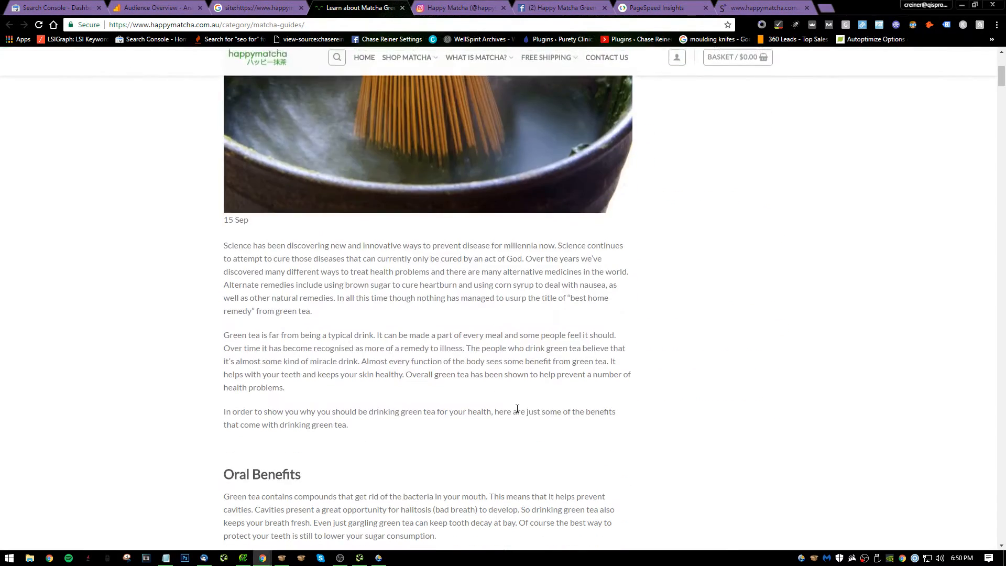
pyautogui.scroll(5, 517, 411)
pyautogui.click(503, 8)
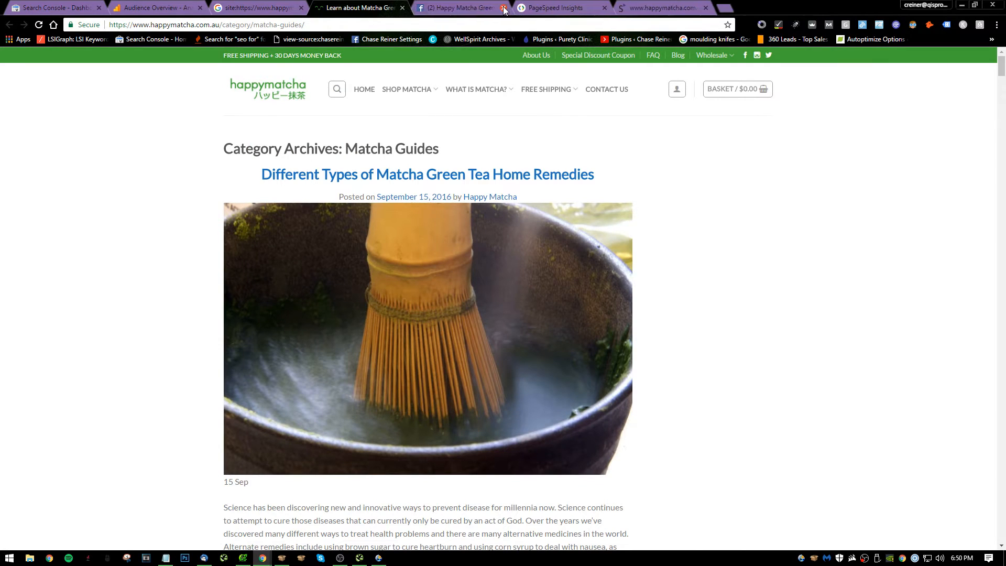
pyautogui.click(503, 7)
pyautogui.click(504, 16)
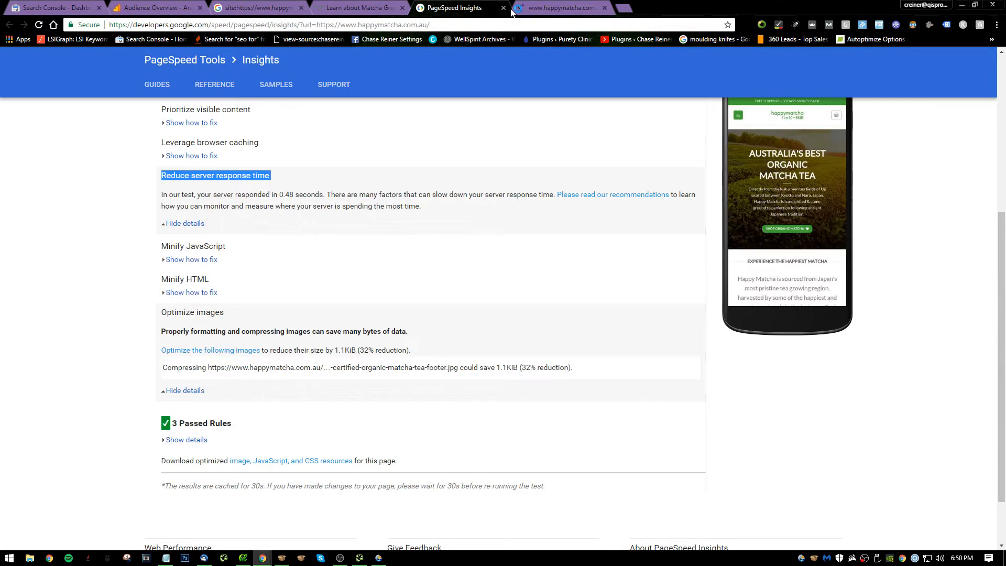
pyautogui.click(504, 8)
# Review Siteliner's summary for happymatcha.com.au and open the detailed list of pages with duplicate content.
pyautogui.scroll(-10, 621, 288)
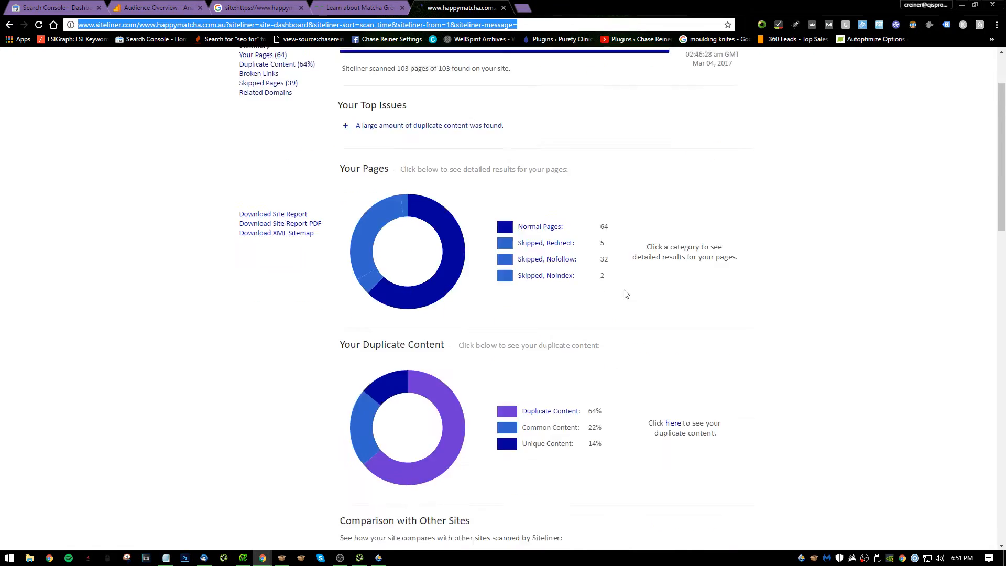
pyautogui.scroll(10, 618, 283)
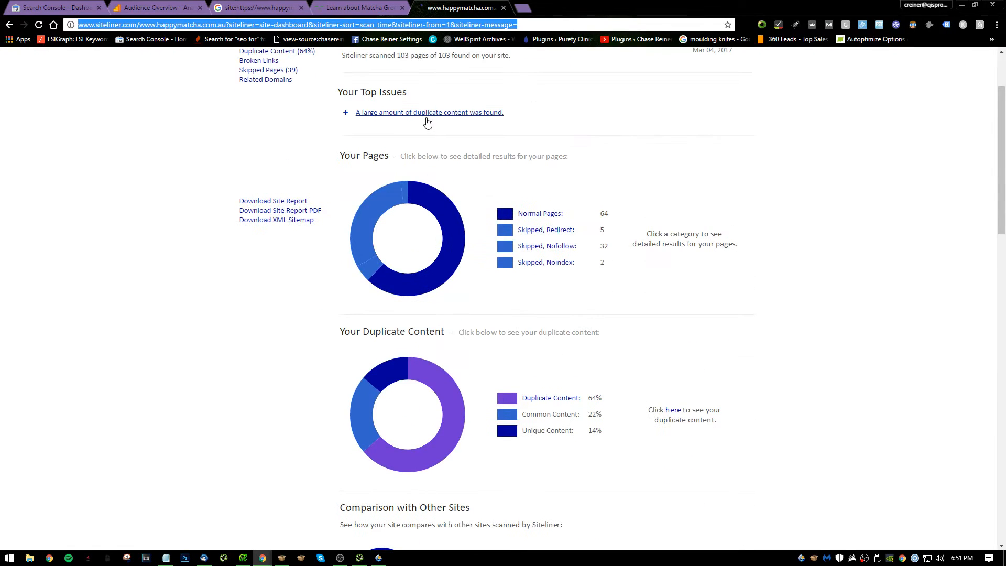
pyautogui.click(428, 123)
pyautogui.click(428, 121)
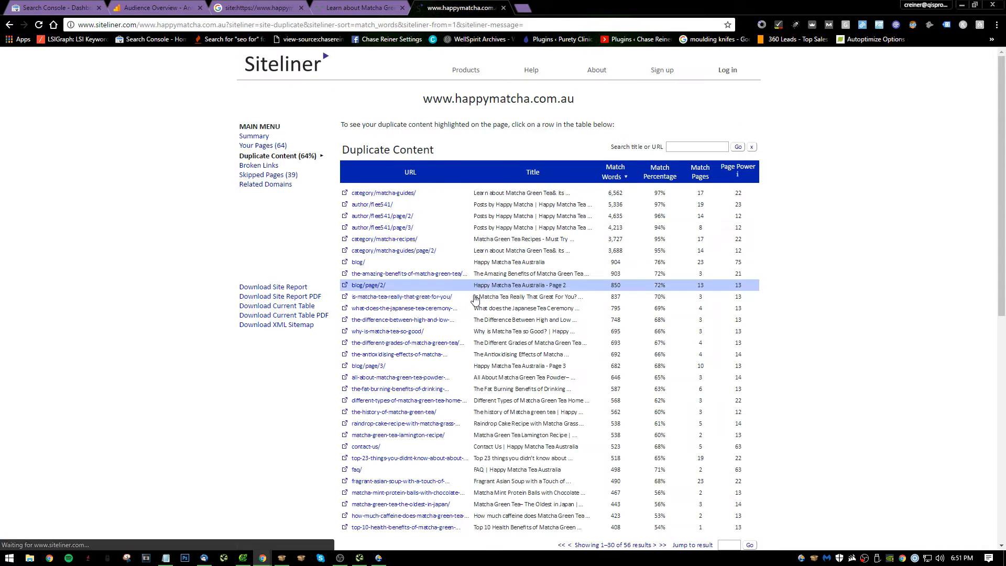
pyautogui.scroll(-1, 475, 298)
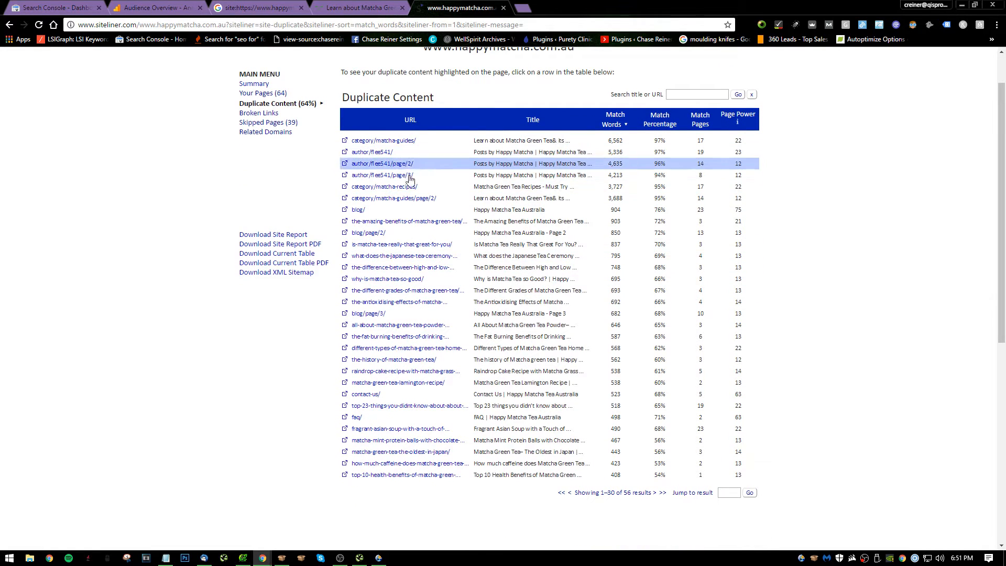
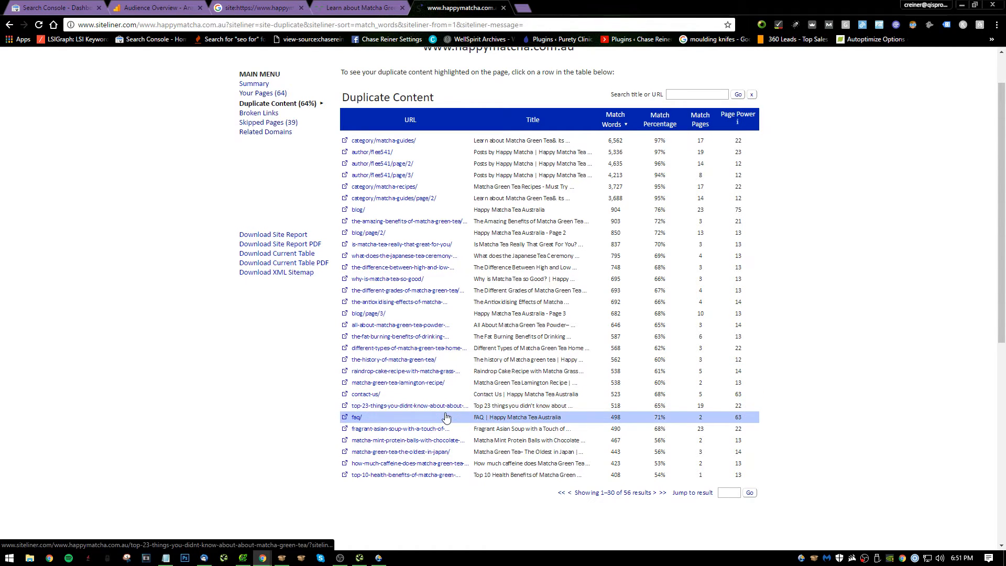
# Open Siteliner's faq/ match details and write note 20 in Notepad: "Should go through site and make text as diverse as possible for each page".
pyautogui.click(502, 412)
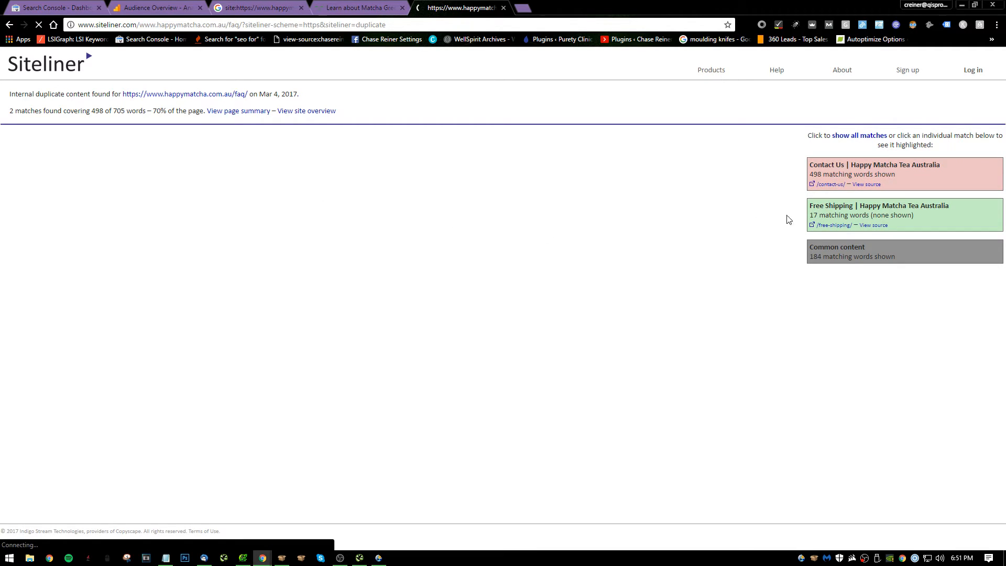
pyautogui.hotkey('alt', 'Tab')
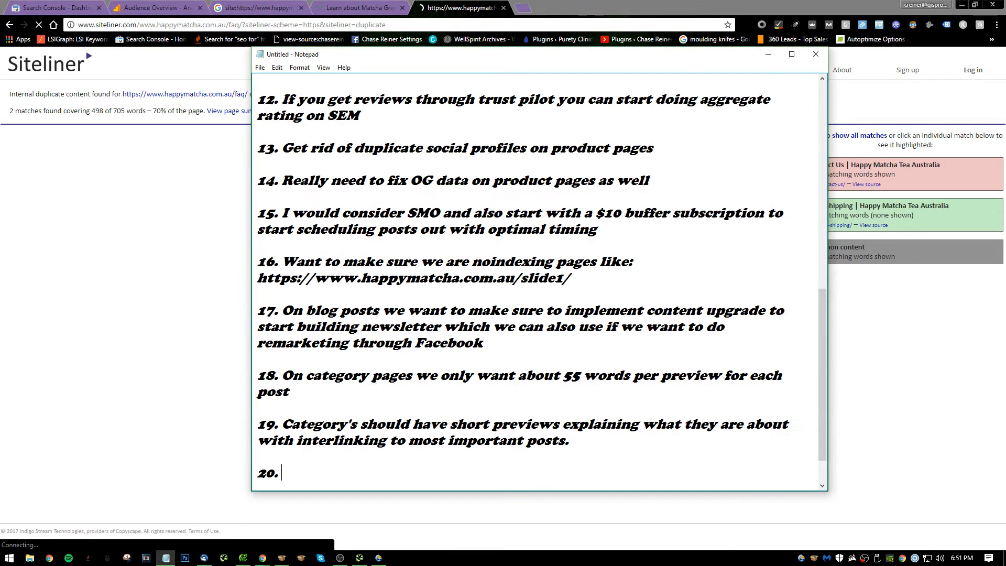
pyautogui.write('Should go through site an')
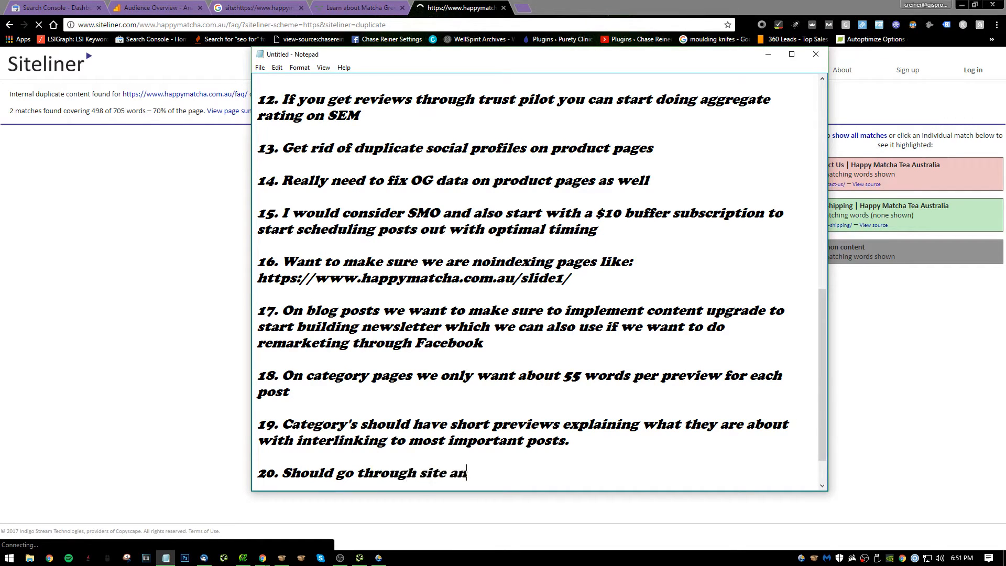
pyautogui.write('d make text as d')
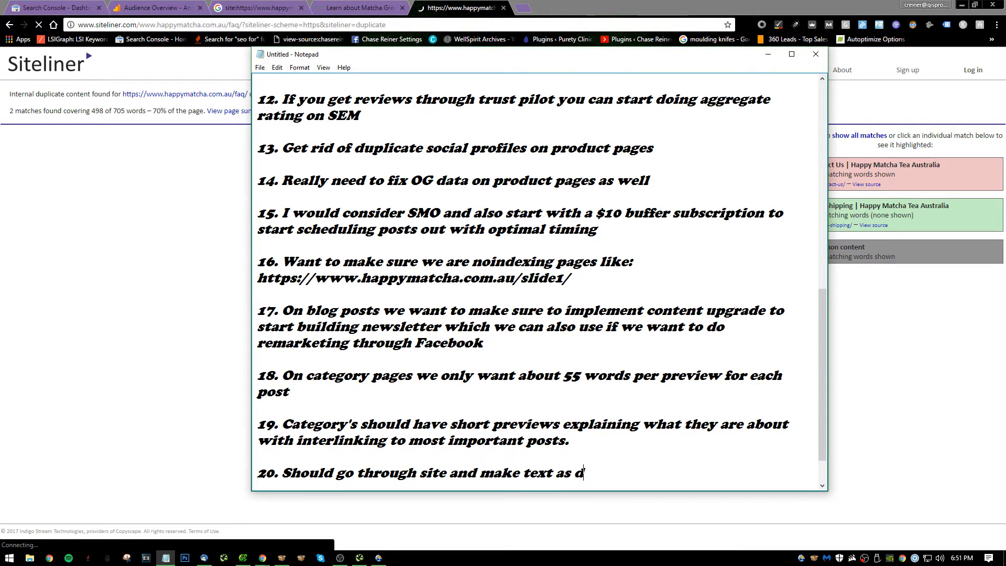
pyautogui.write('iverse as possi')
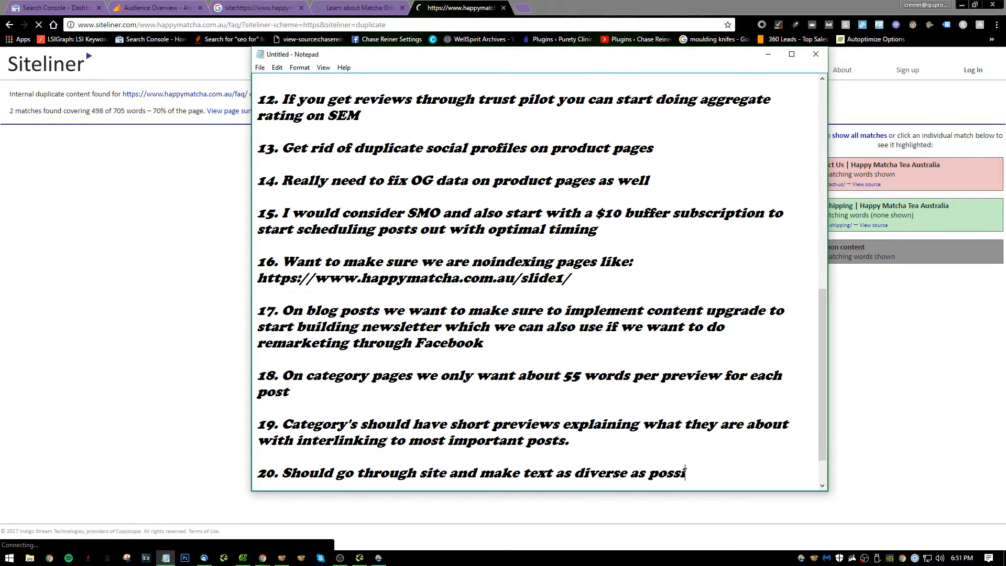
pyautogui.write('ble for each page')
# Add "(example: contact and FAQ page has 500 matching words)" on a new line of note 20.
pyautogui.press('Return')
pyautogui.write('(')
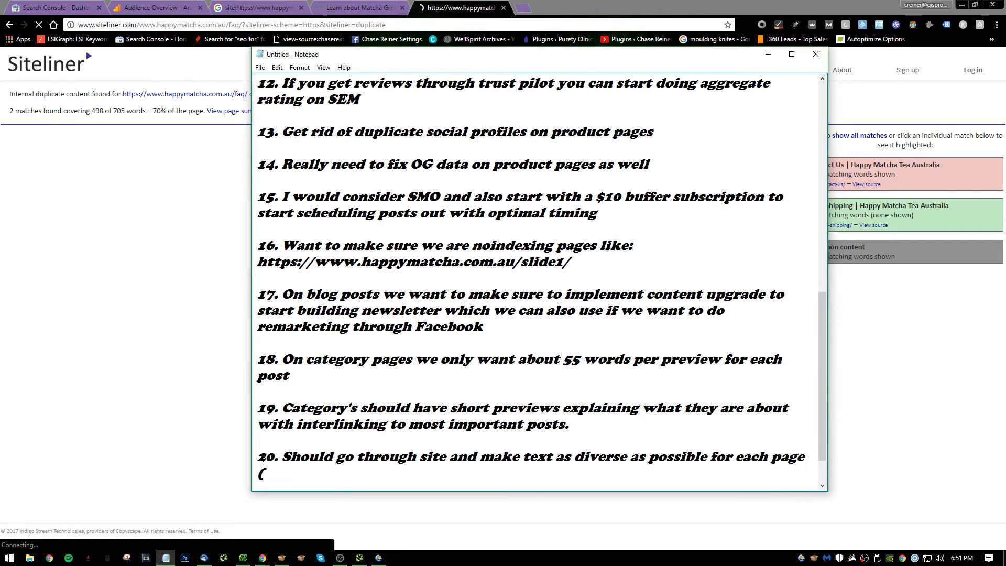
pyautogui.write('examp,ke')
pyautogui.press('BackSpace')
pyautogui.press('BackSpace')
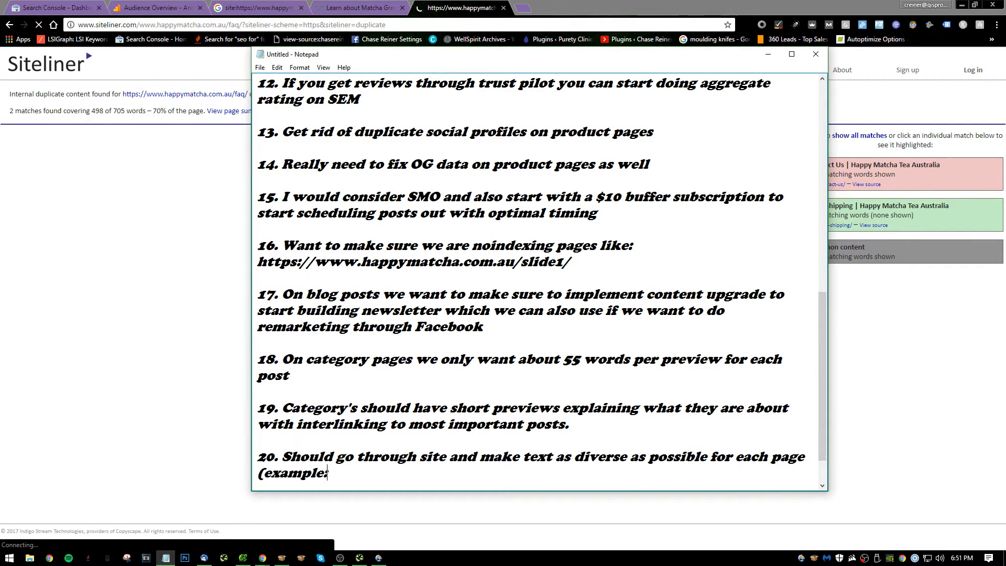
pyautogui.write('le: contact and ')
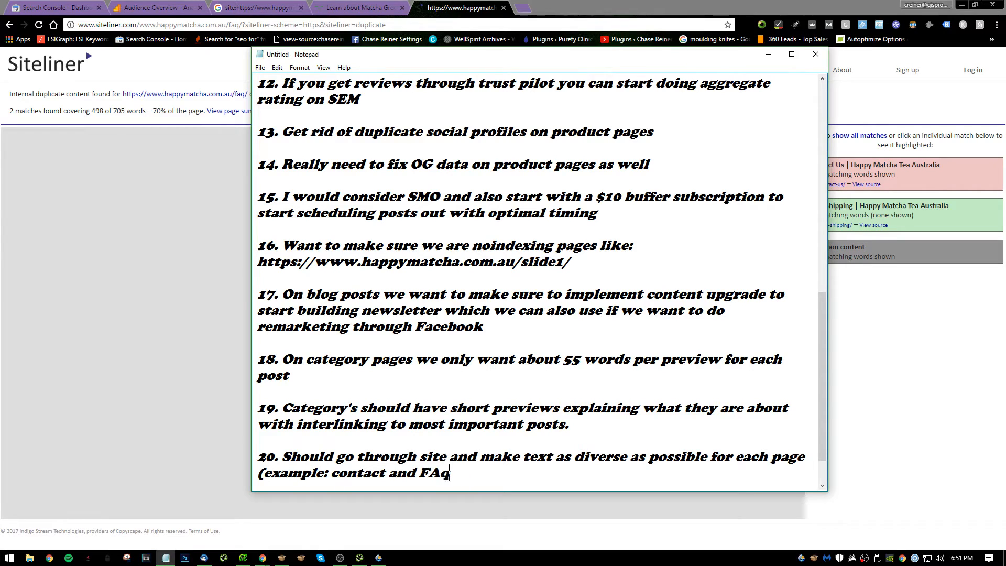
pyautogui.write('FAQ pagew has 500 ')
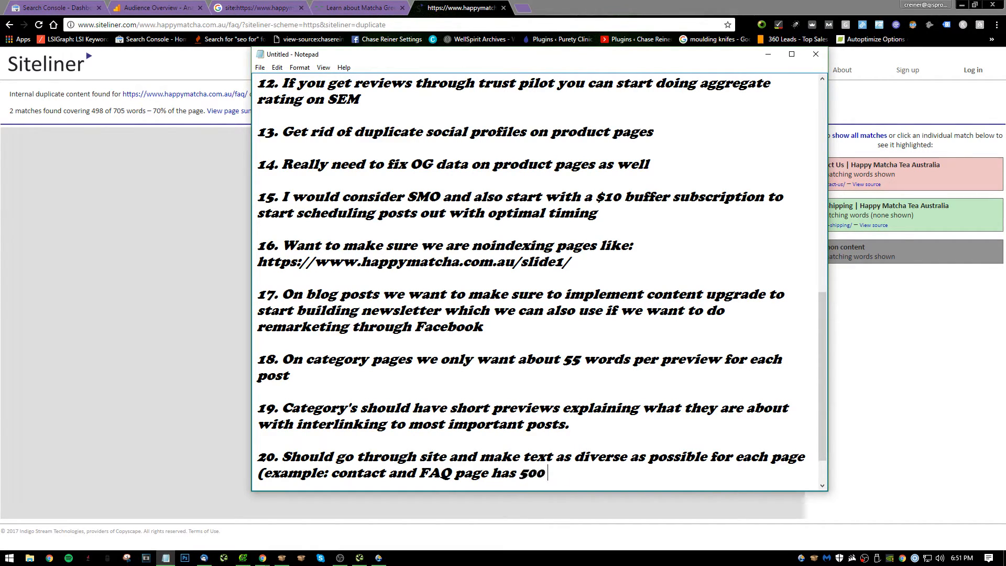
pyautogui.write('matching words')
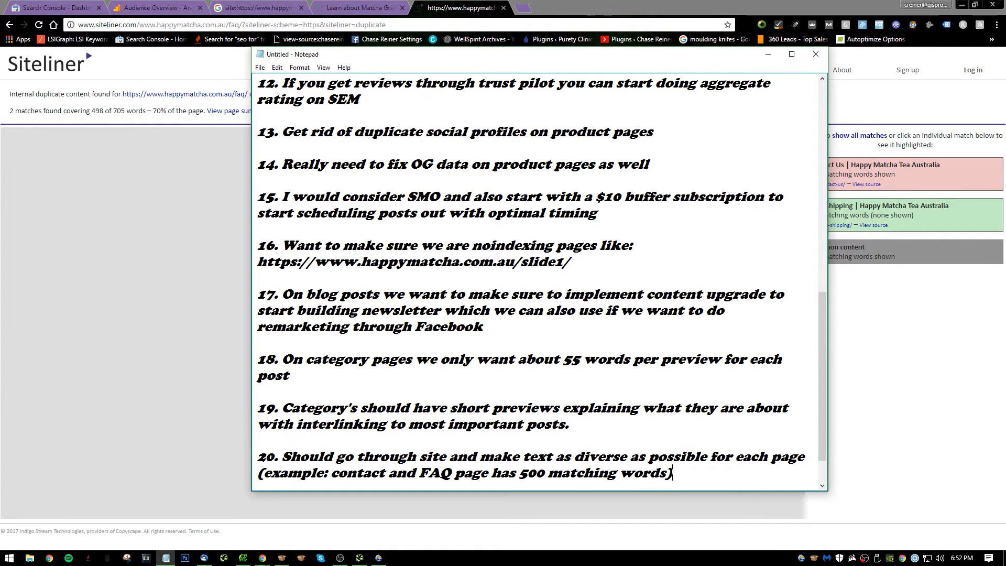
# Return to the browser and close the Siteliner report and the Matcha Guides category page.
pyautogui.click(100, 341)
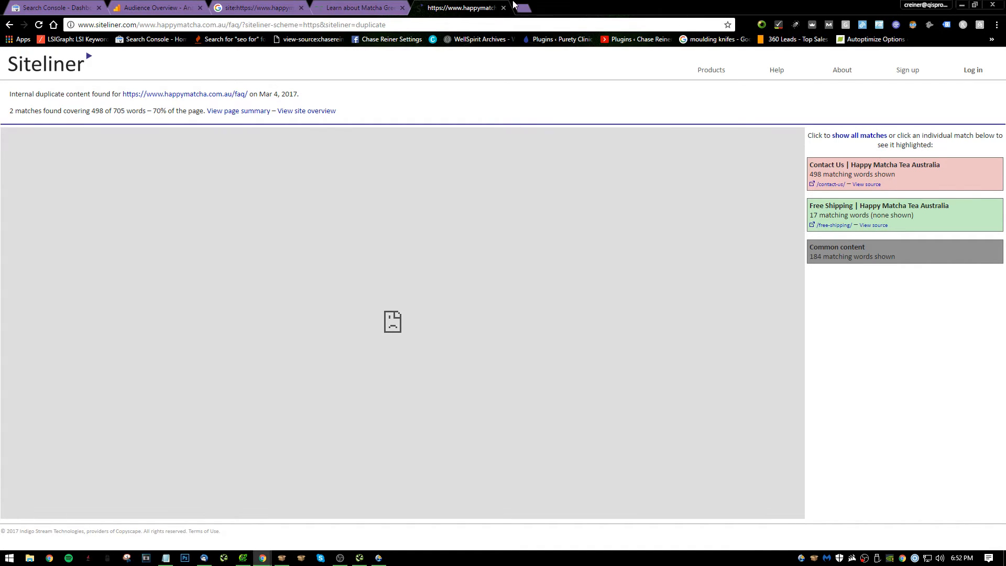
pyautogui.click(503, 8)
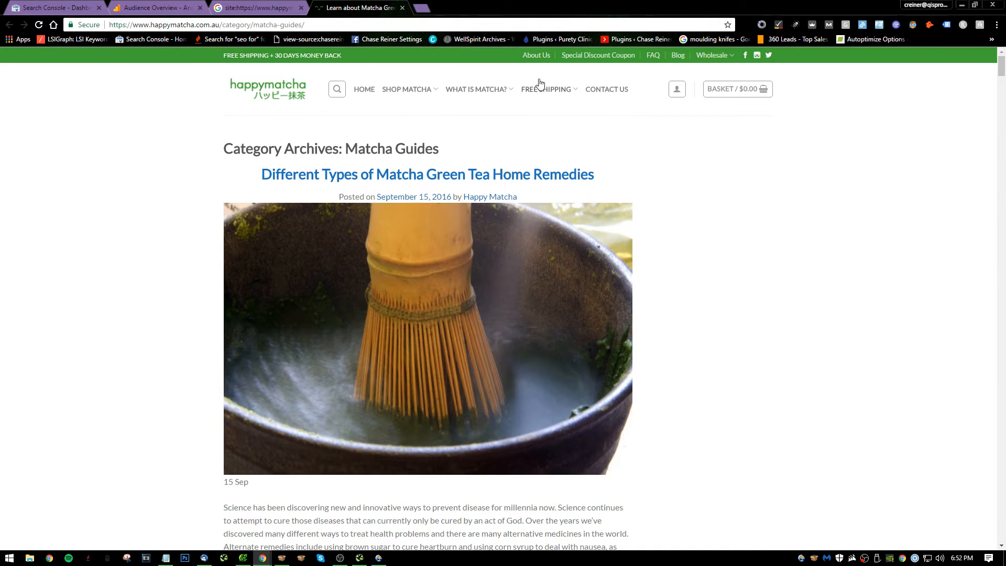
pyautogui.click(259, 8)
pyautogui.click(394, 10)
pyautogui.click(402, 8)
# Review the Google site search results and open "The Different Grades of Matcha Green Tea" in a separate tab.
pyautogui.scroll(-3, 348, 262)
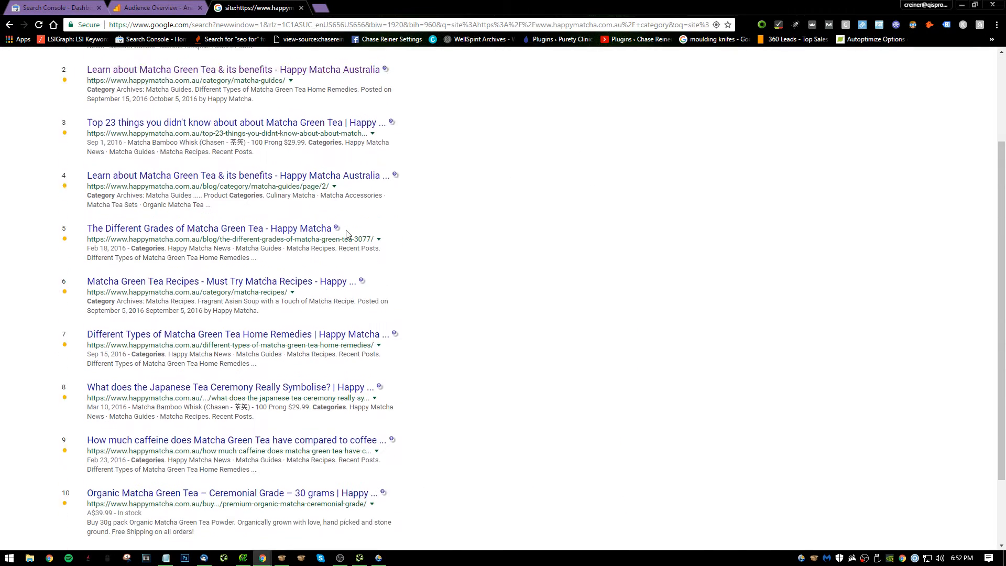
pyautogui.scroll(-2, 388, 242)
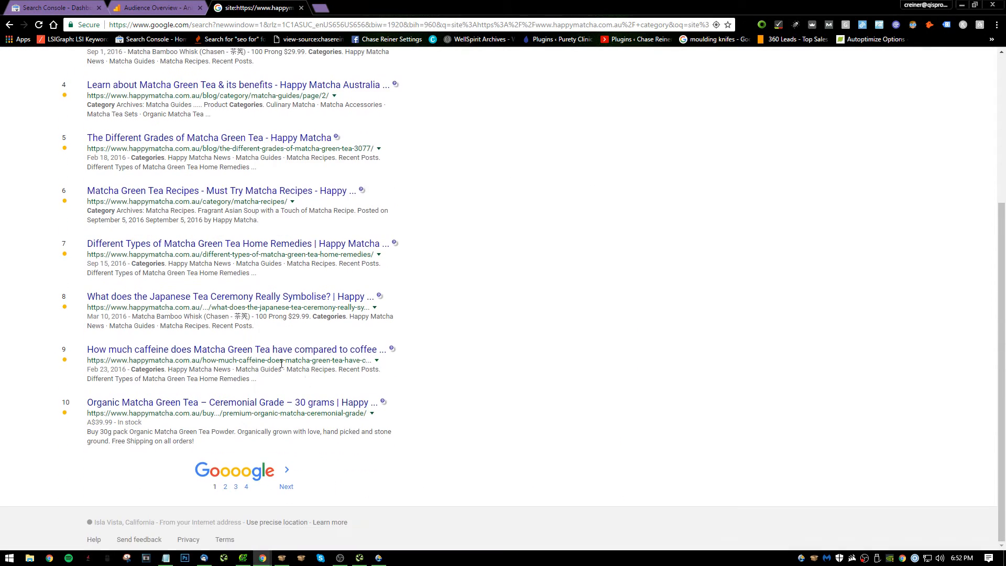
pyautogui.scroll(1, 308, 145)
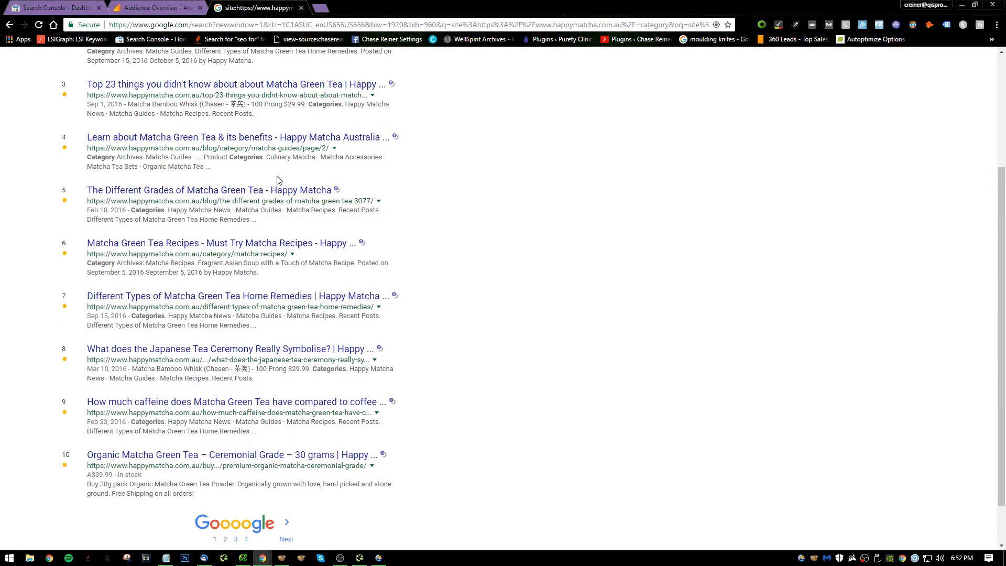
pyautogui.rightClick(280, 195)
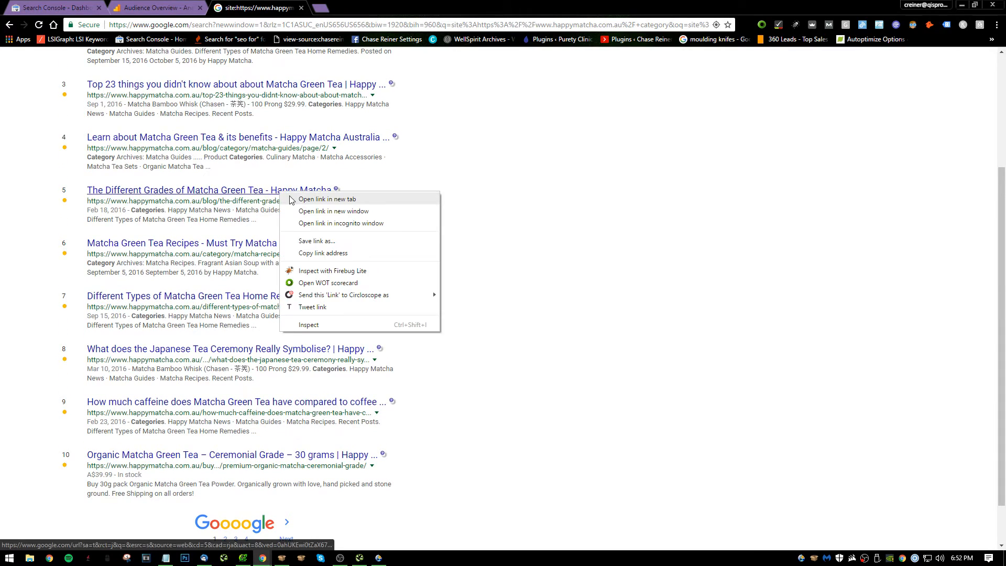
pyautogui.click(315, 202)
pyautogui.hotkey('ctrl', 'Tab')
pyautogui.hotkey('ctrl', 'shift', 'Tab')
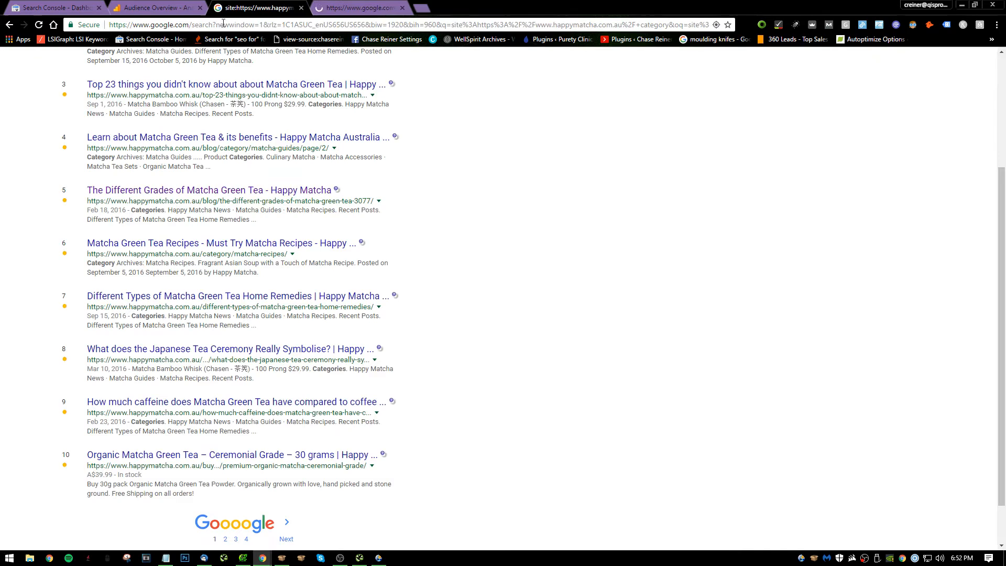
# Check the indexed blog/category/matcha-guides/page/2/ result in a separate tab, close it and return to the search results.
pyautogui.scroll(1, 282, 177)
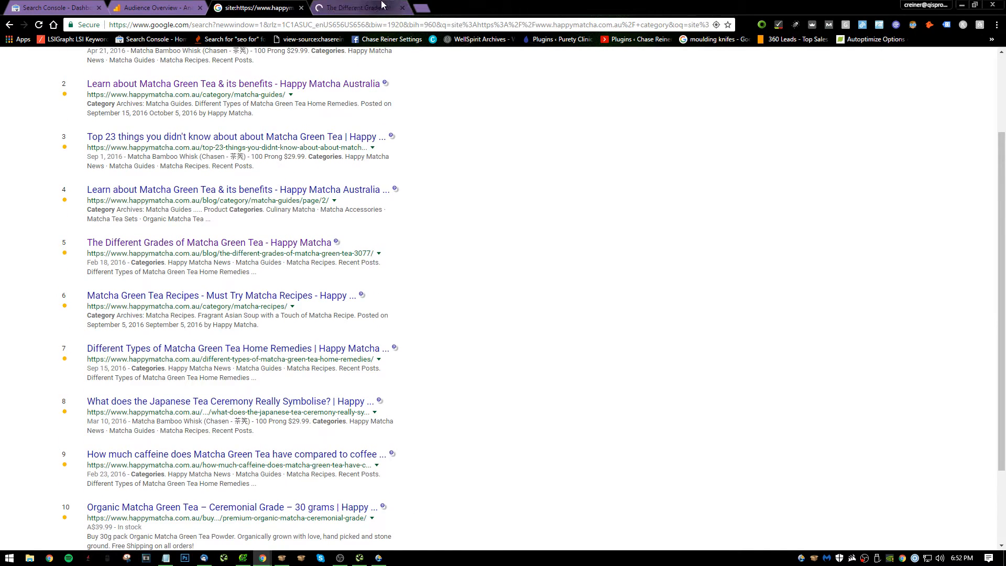
pyautogui.rightClick(273, 189)
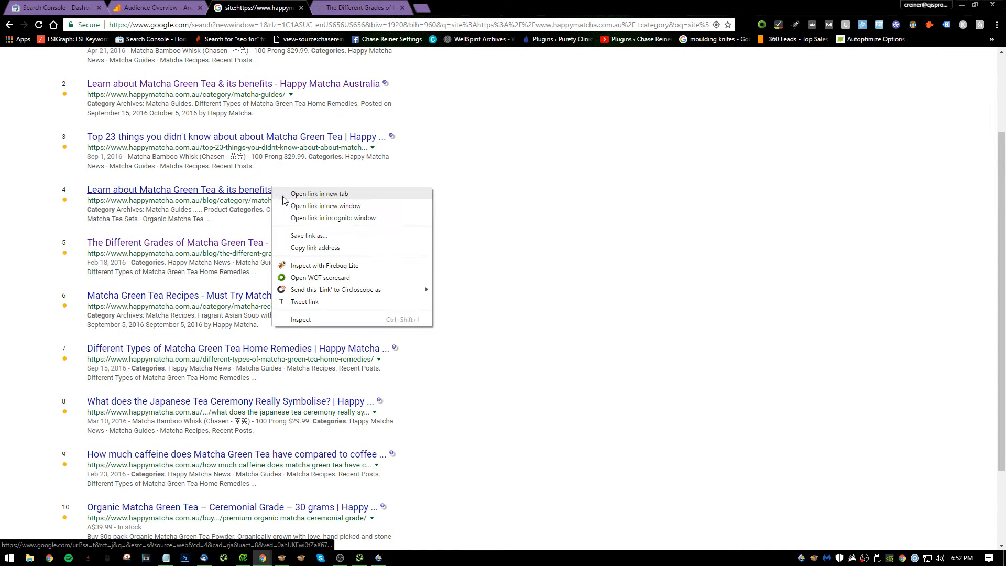
pyautogui.click(299, 196)
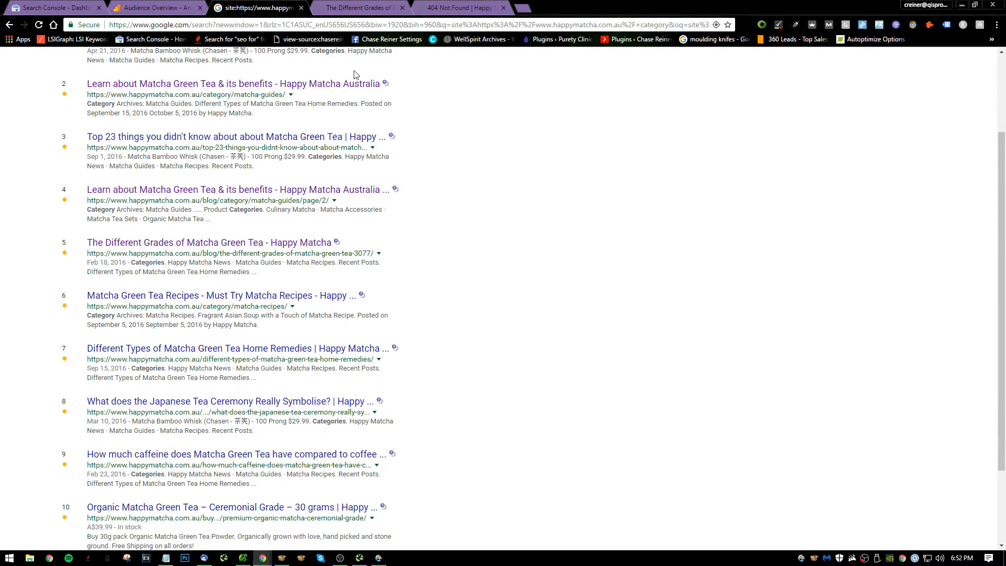
pyautogui.click(456, 7)
pyautogui.click(503, 7)
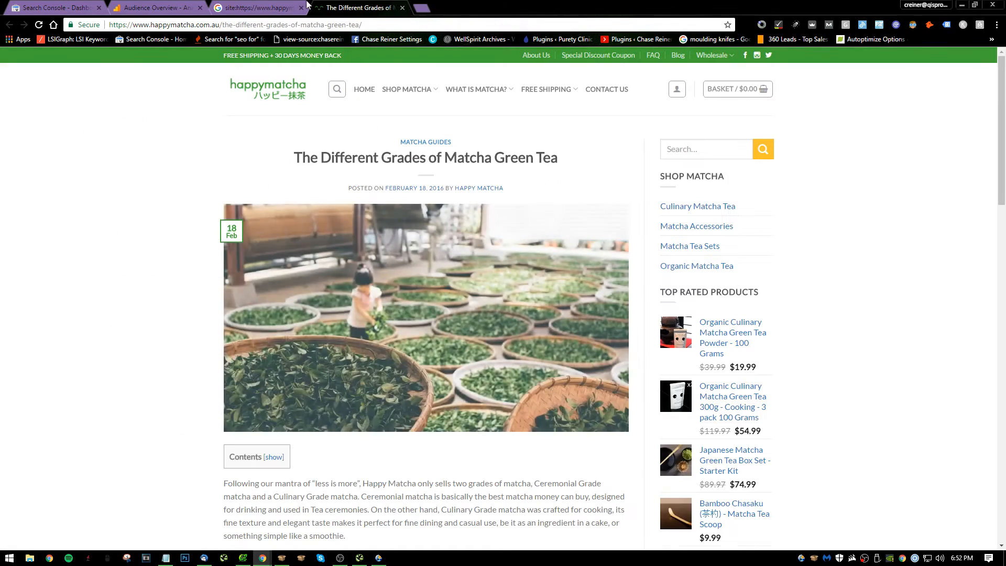
pyautogui.click(307, 6)
# Open "Different Types of Matcha Green Tea Home Remedies" from the results and compare its page with "The Different Grades of Matcha Green Tea".
pyautogui.scroll(-1, 257, 286)
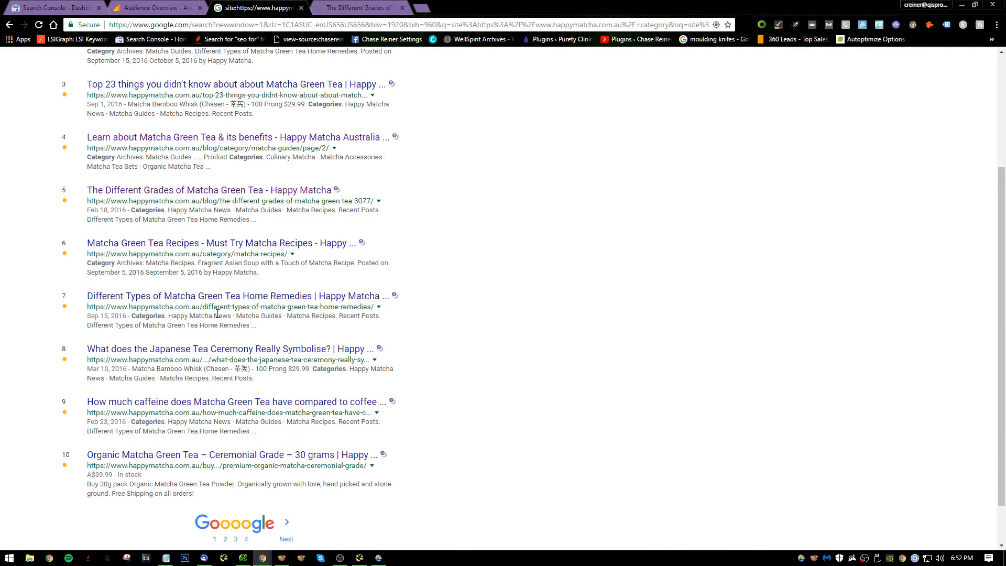
pyautogui.scroll(-1, 257, 263)
pyautogui.rightClick(256, 244)
pyautogui.click(300, 248)
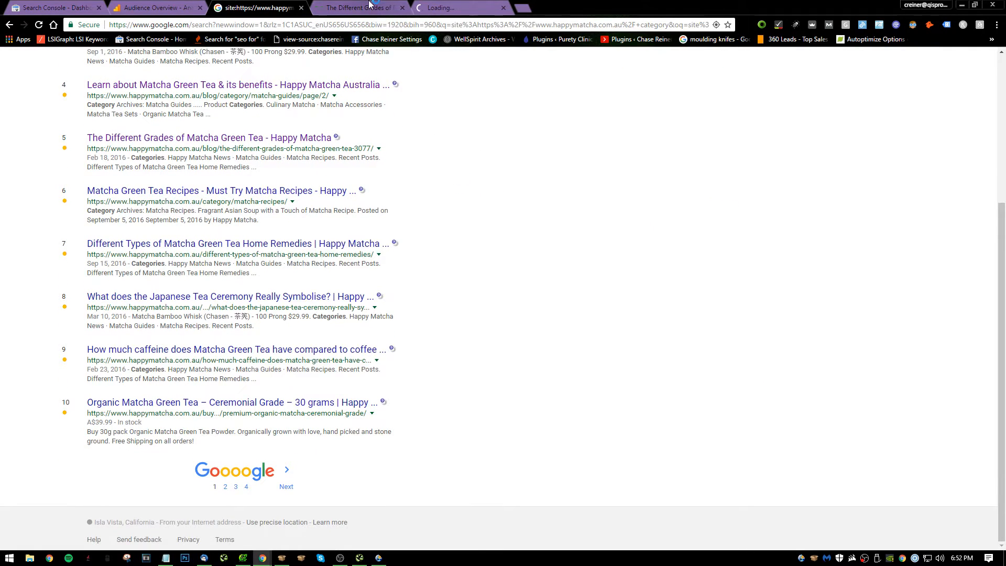
pyautogui.click(359, 7)
pyautogui.click(465, 8)
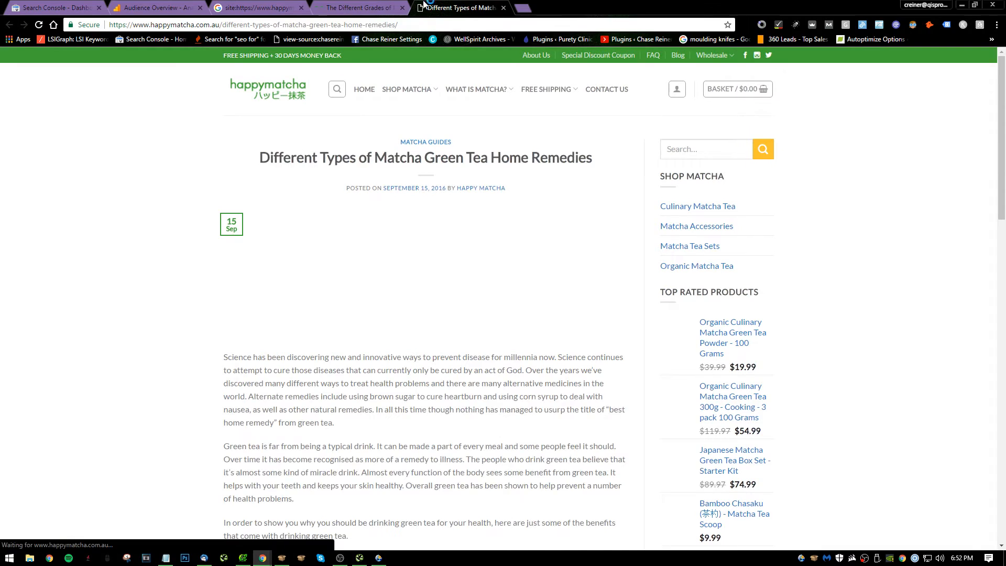
pyautogui.click(360, 8)
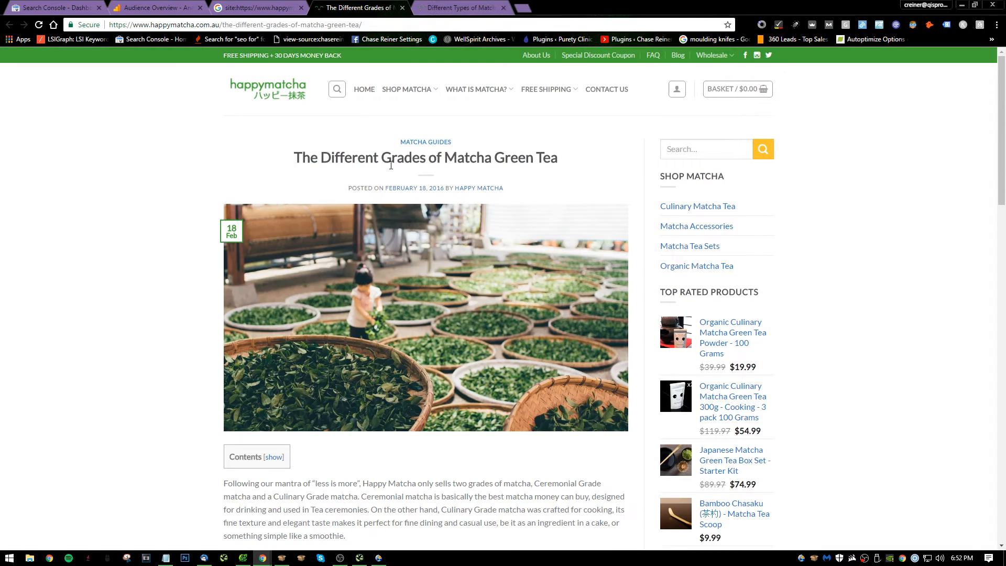
pyautogui.click(260, 8)
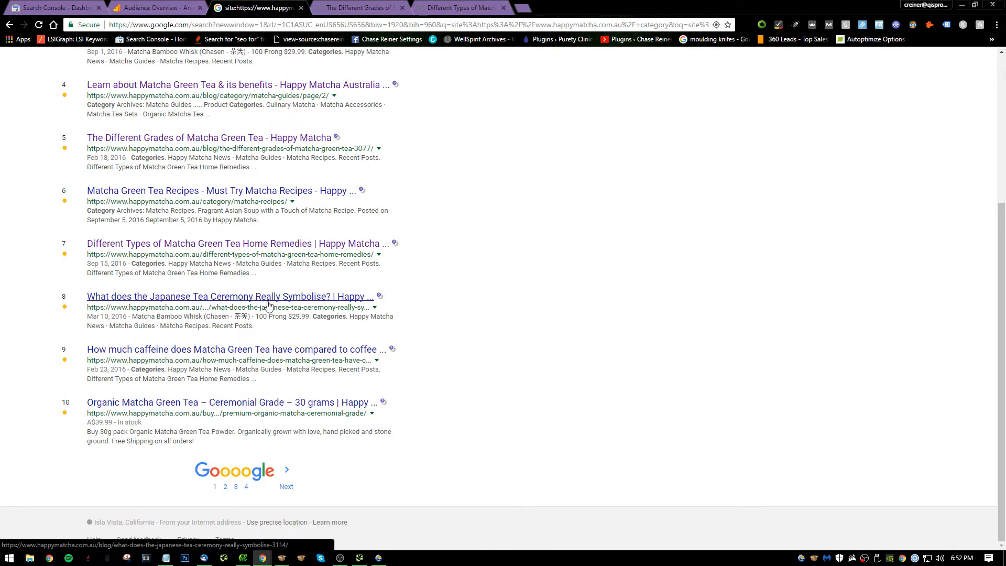
# Open the indexed blog/the-different-grades-of-matcha-green-tea-3077/ result again and compare it with the two article pages already open.
pyautogui.scroll(2, 244, 346)
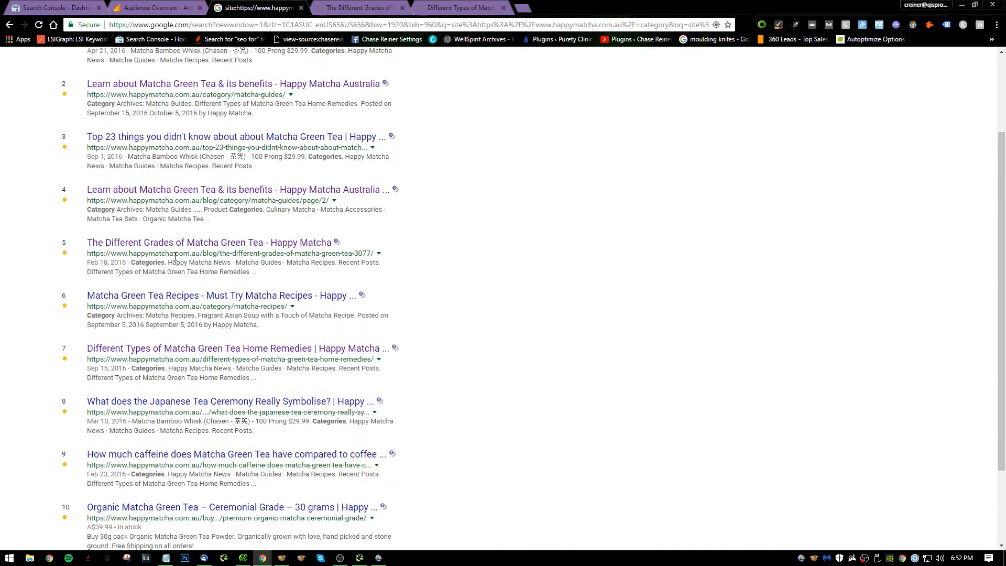
pyautogui.rightClick(195, 250)
pyautogui.click(222, 258)
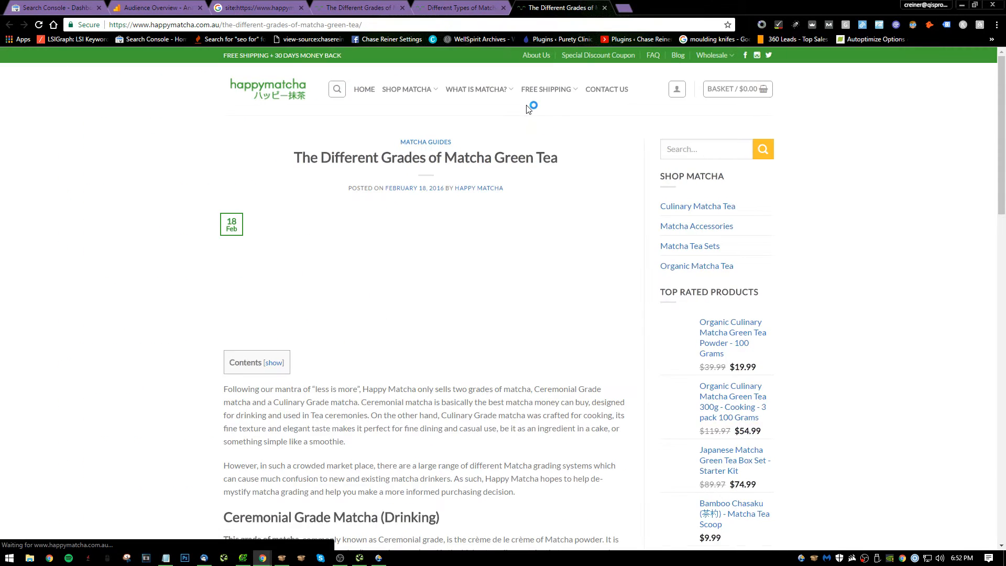
pyautogui.click(427, 6)
pyautogui.click(388, 5)
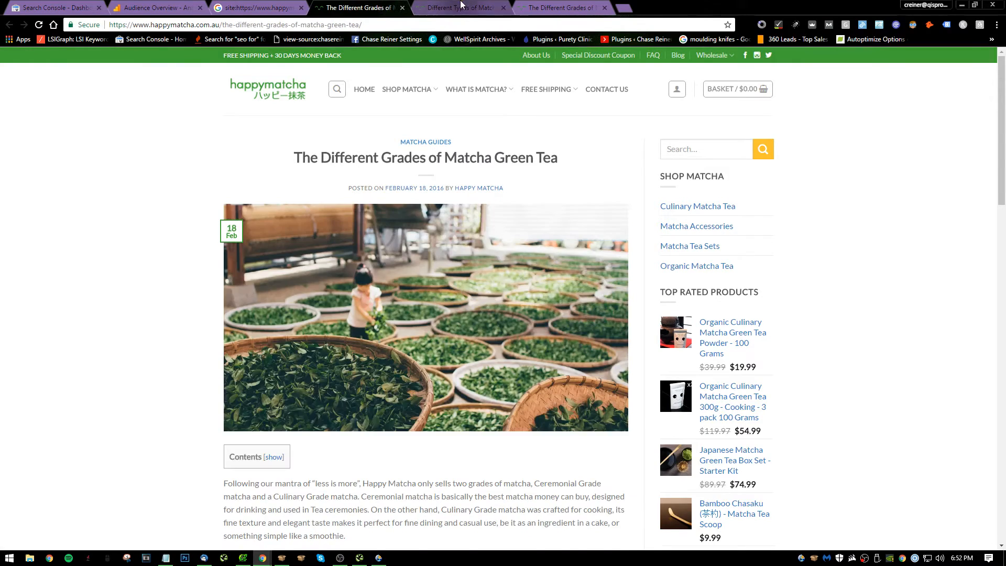
pyautogui.click(463, 4)
pyautogui.click(352, 6)
pyautogui.click(462, 8)
pyautogui.click(561, 8)
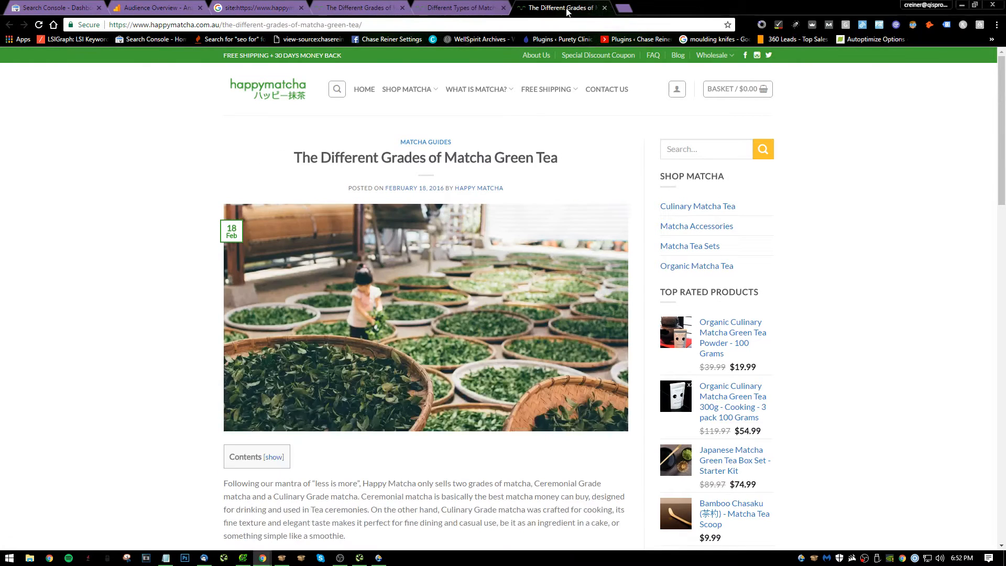
# Close the second Different Grades page and the Home Remedies page, and look through the remaining article.
pyautogui.click(605, 7)
pyautogui.click(504, 8)
pyautogui.scroll(-4, 366, 105)
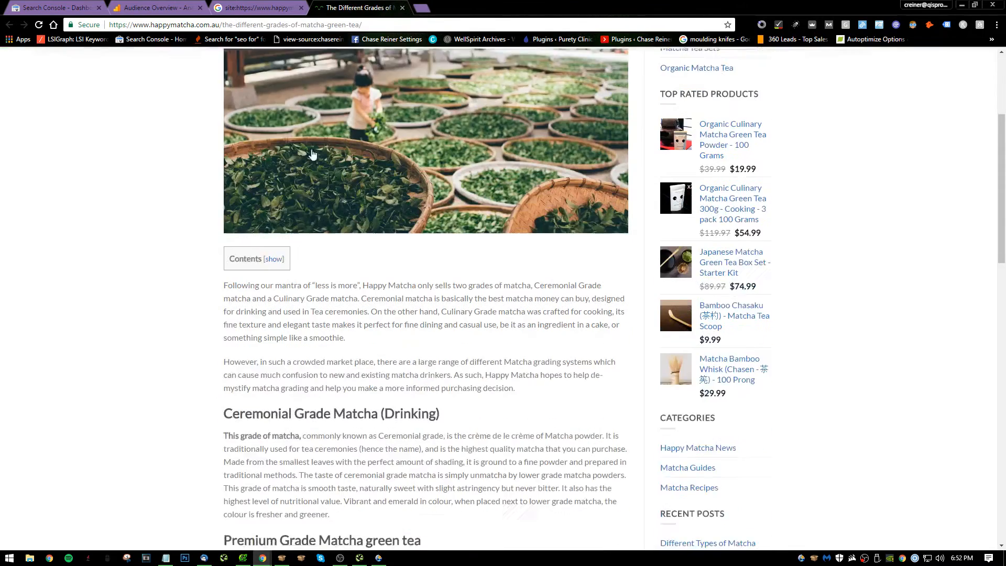
# Go to page 2 of the site search results, check the Organic Culinary Matcha Green Tea Powder product page and close it.
pyautogui.click(276, 8)
pyautogui.scroll(-3, 346, 262)
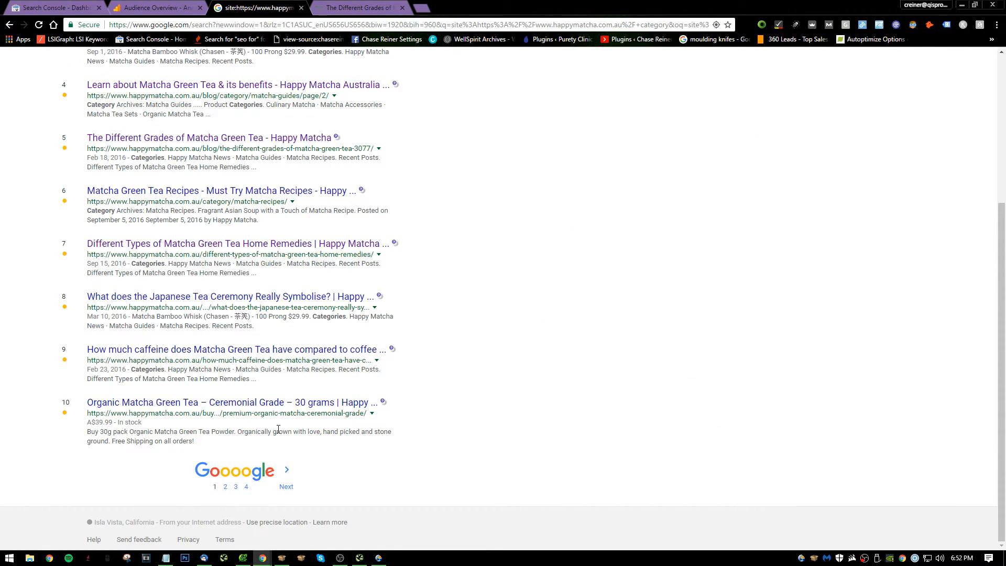
pyautogui.click(286, 487)
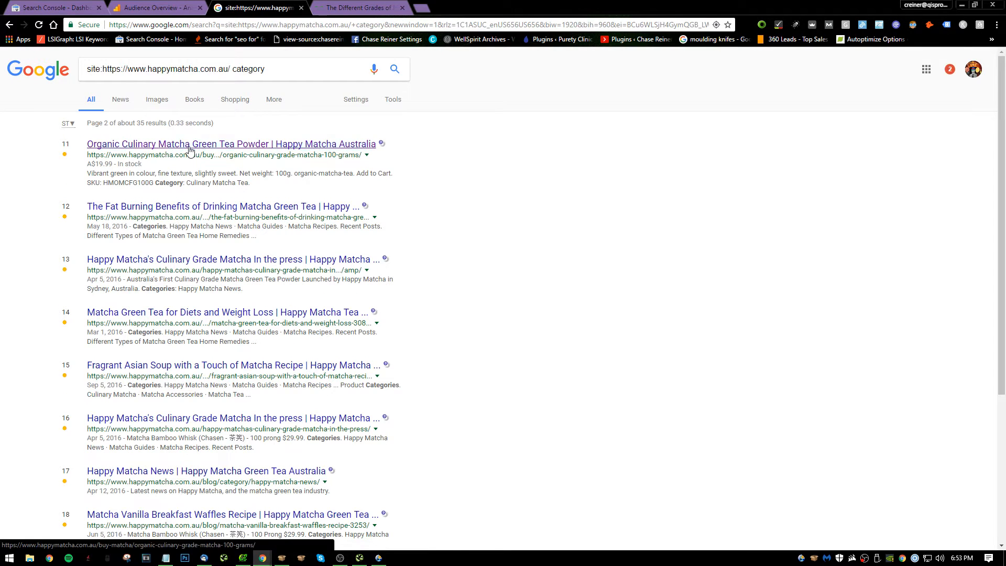
pyautogui.click(131, 144)
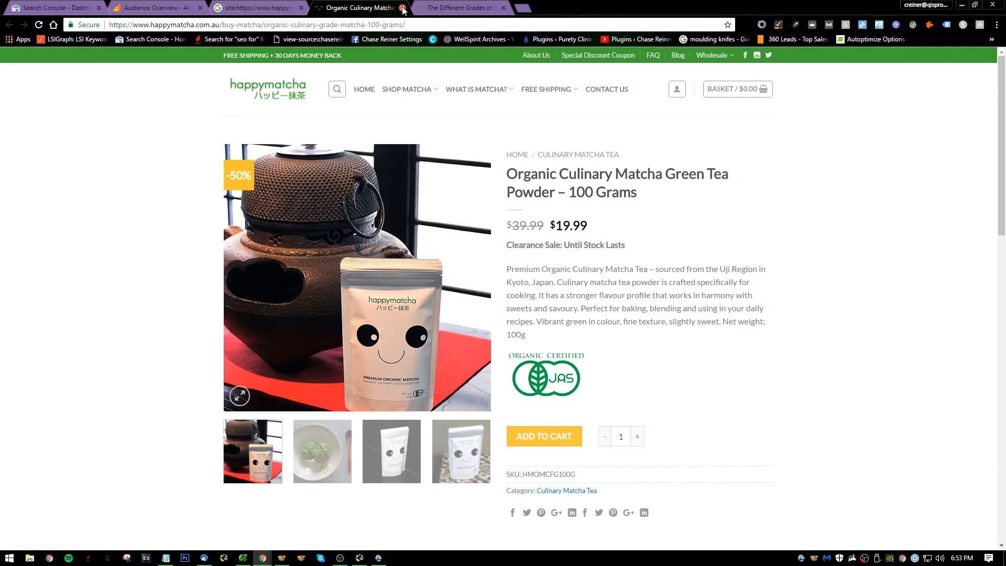
pyautogui.click(403, 9)
pyautogui.scroll(-5, 258, 287)
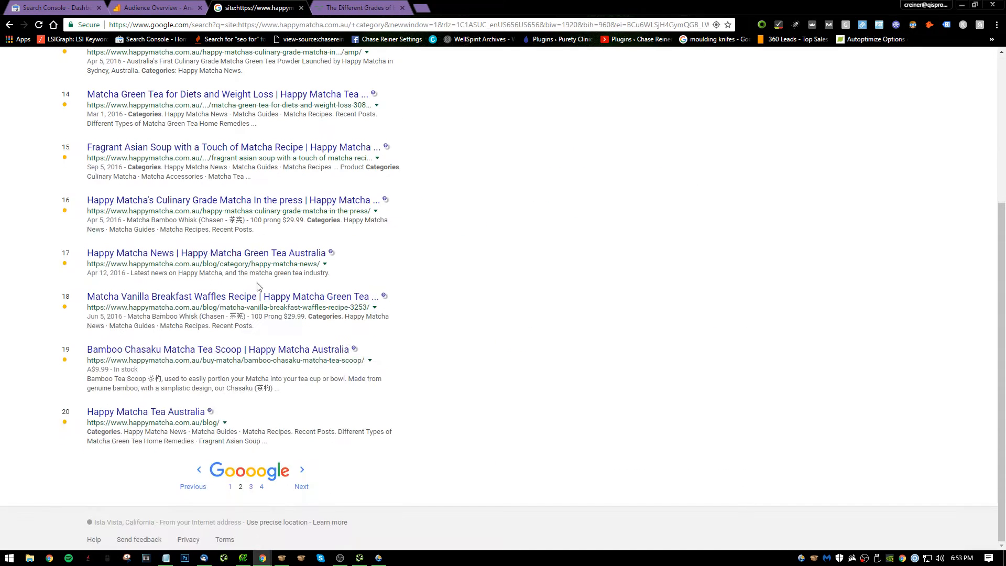
# Go to page 3 of the site search results, check the omitted-entries notice below the last result and close the search.
pyautogui.click(309, 491)
pyautogui.scroll(-10, 395, 424)
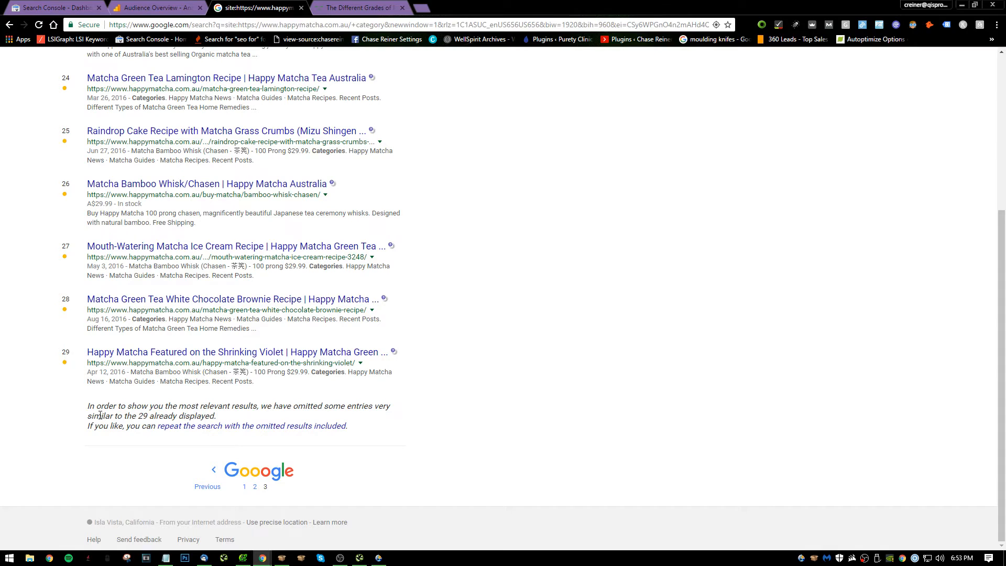
pyautogui.moveTo(100, 415); pyautogui.dragTo(224, 421)
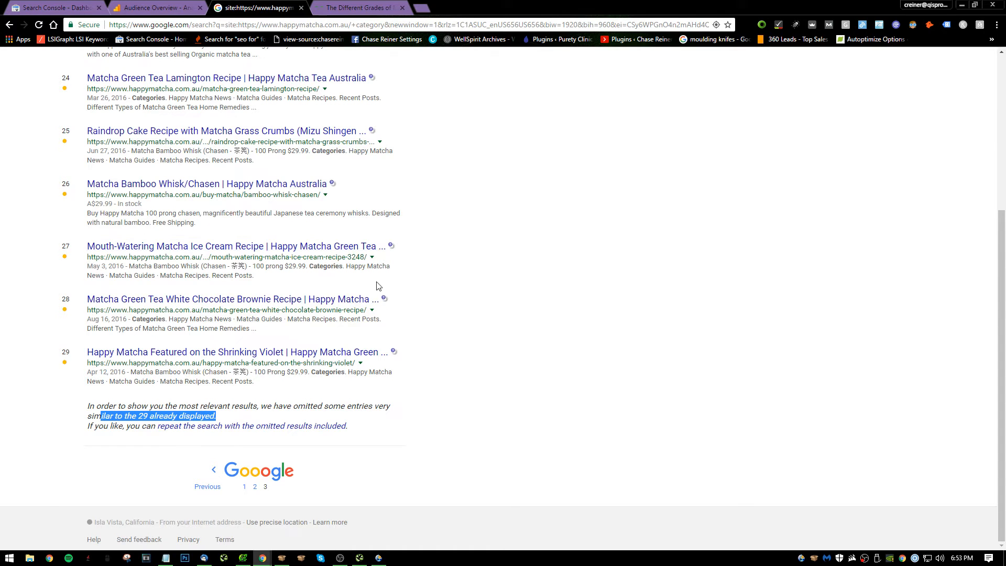
pyautogui.scroll(20, 356, 181)
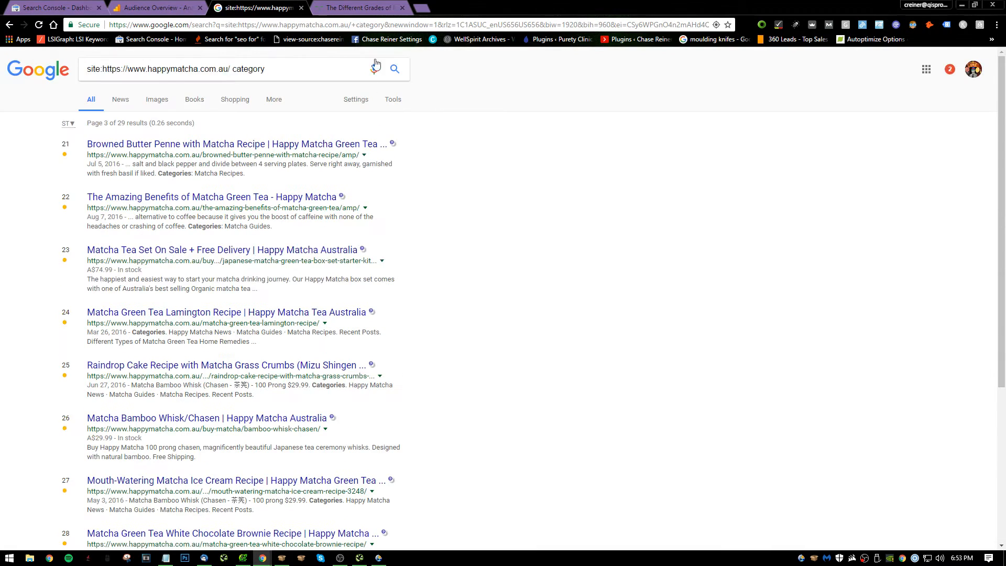
pyautogui.click(302, 7)
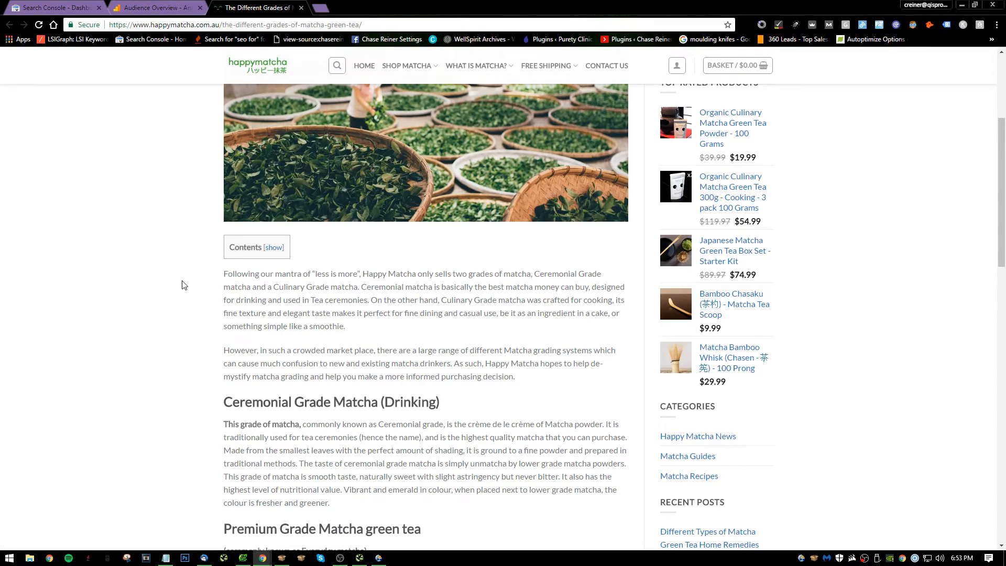
# Look through the article "The Different Grades of Matcha Green Tea" once more and close its page.
pyautogui.scroll(-1, 285, 299)
pyautogui.scroll(5, 293, 301)
pyautogui.scroll(-17, 597, 335)
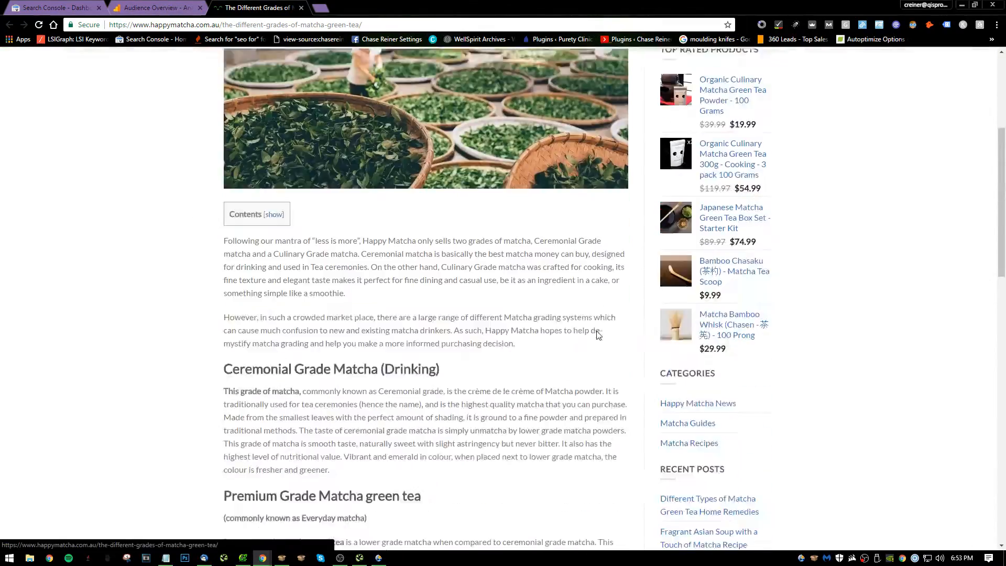
pyautogui.scroll(13, 905, 260)
pyautogui.scroll(5, 859, 291)
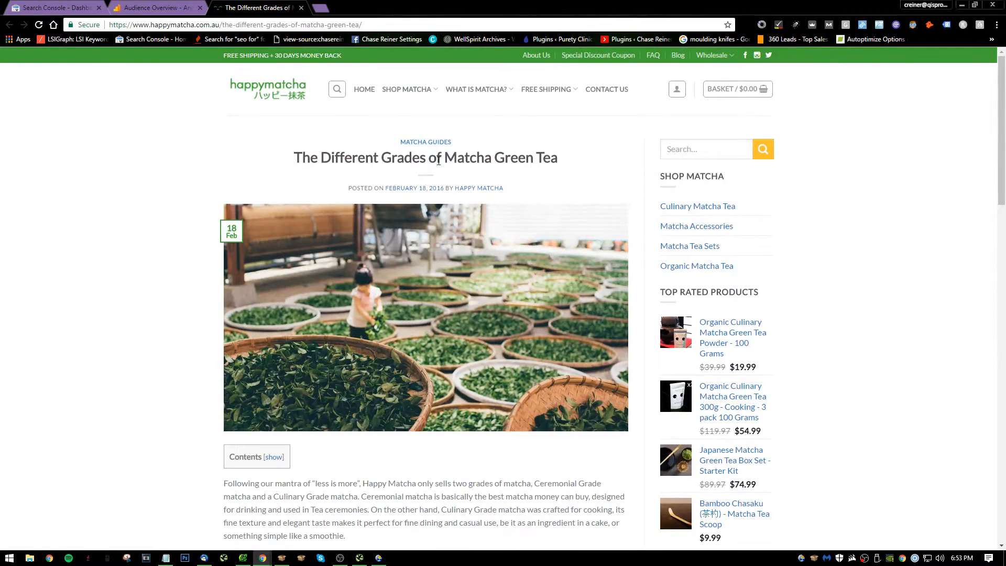
pyautogui.click(301, 8)
# Open the HTML Improvements report in Search Console and review its meta description and title tag issues.
pyautogui.hotkey('ctrl', 'Tab')
pyautogui.hotkey('ctrl', 'Tab')
pyautogui.hotkey('ctrl', 'Tab')
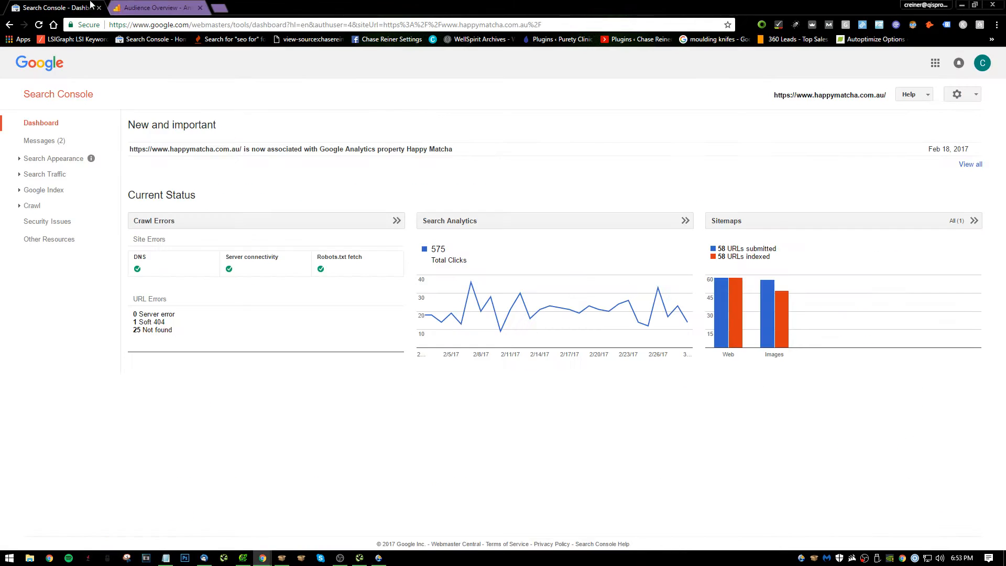
pyautogui.hotkey('ctrl', 'Tab')
pyautogui.hotkey('ctrl', 'Tab')
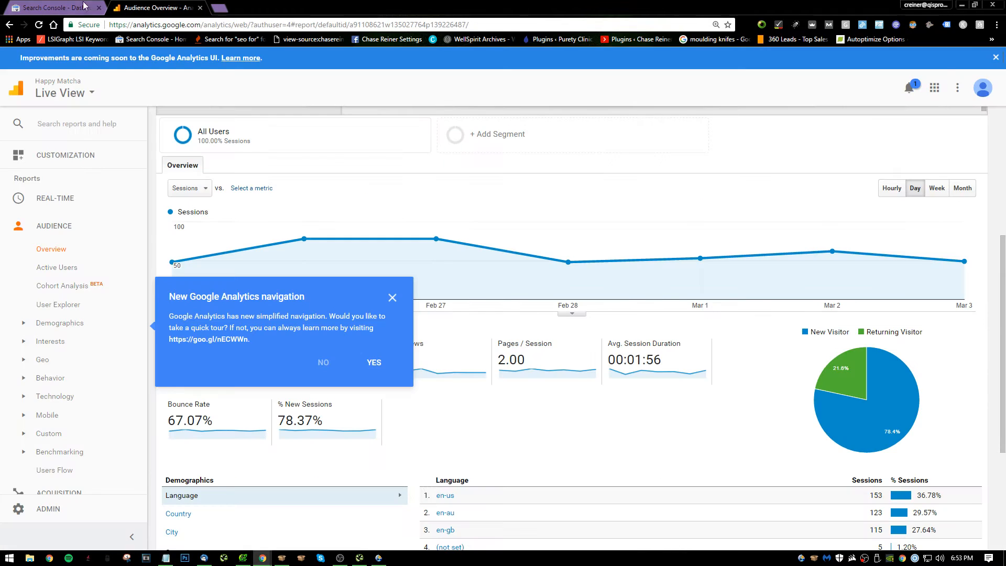
pyautogui.hotkey('ctrl', 'Tab')
pyautogui.click(75, 5)
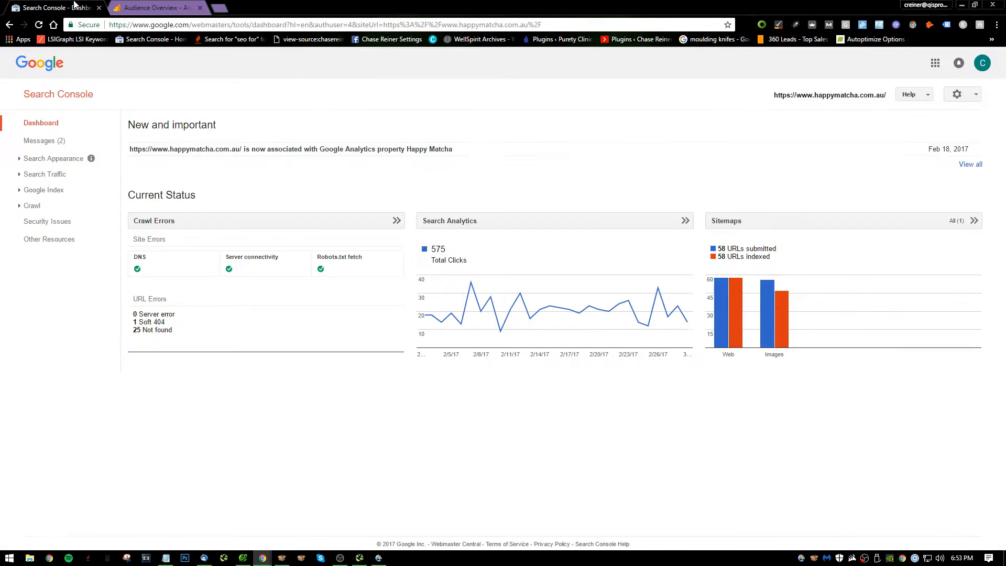
pyautogui.click(73, 160)
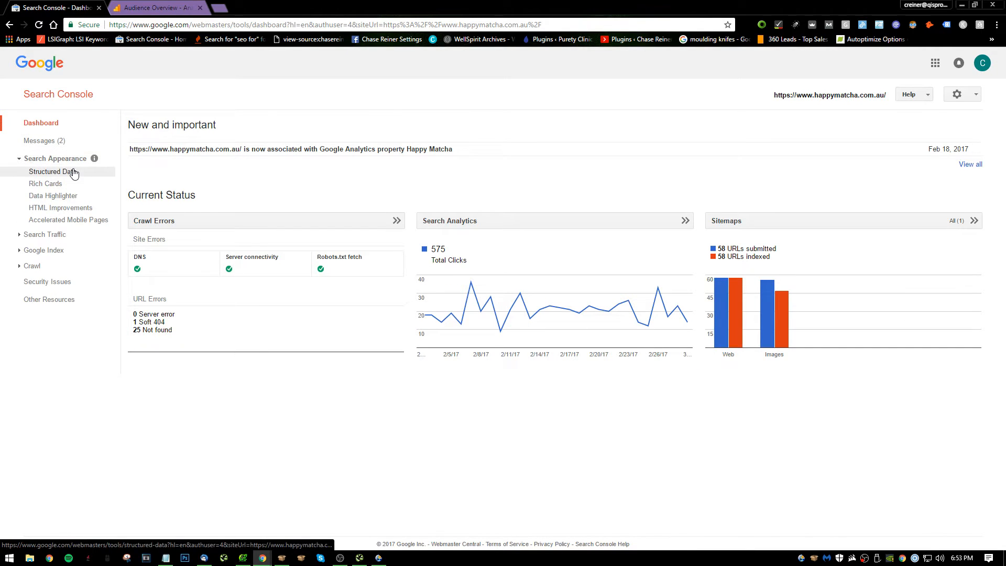
pyautogui.click(62, 208)
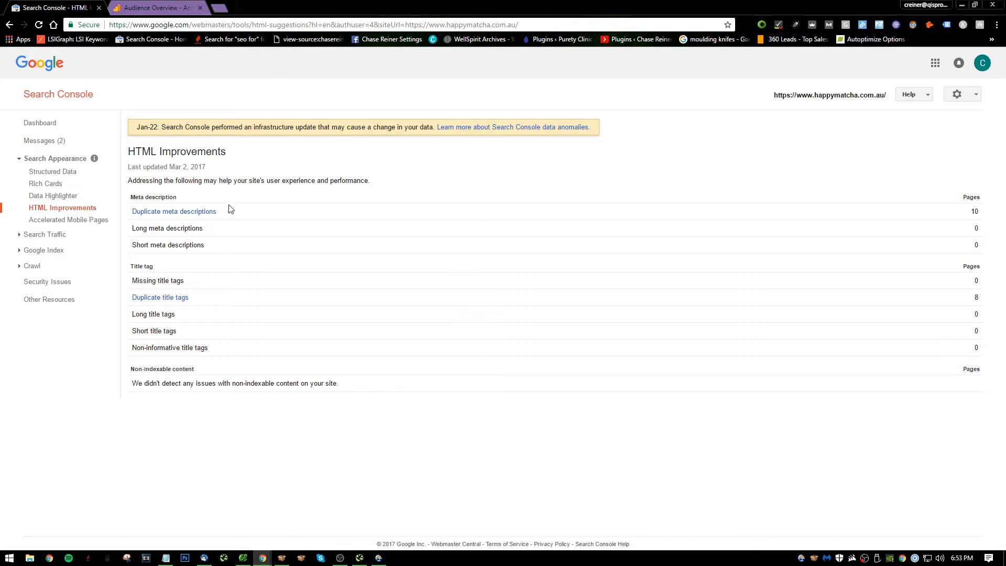
pyautogui.hotkey('ctrl', 'a')
pyautogui.click(346, 284)
pyautogui.moveTo(143, 289); pyautogui.dragTo(128, 180)
# Write "Get rid of duplicate titles and metas" as note 18 in Notepad and start number 19 below it.
pyautogui.hotkey('alt', 'Tab')
pyautogui.scroll(-1, 524, 435)
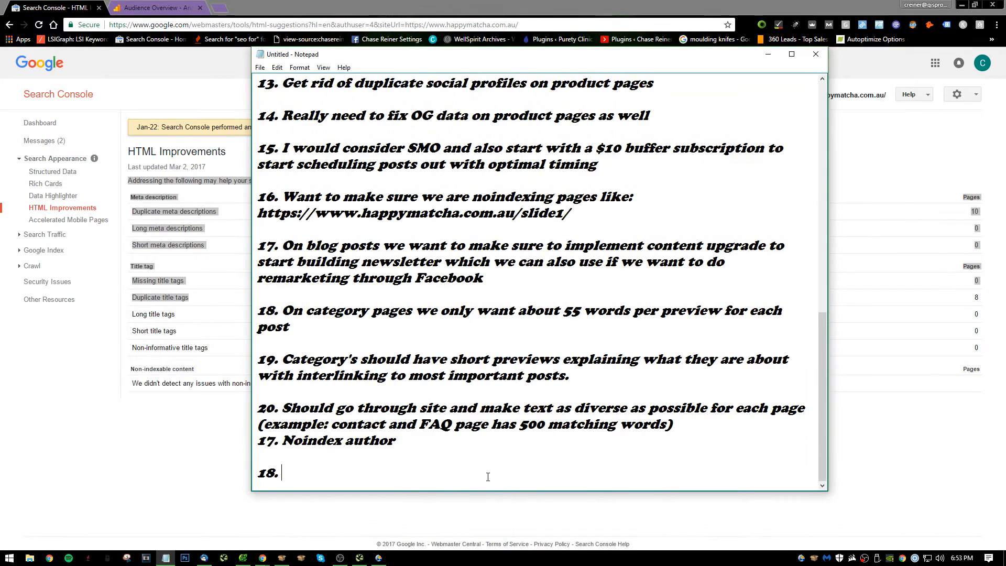
pyautogui.write('GFt rid of duplicat')
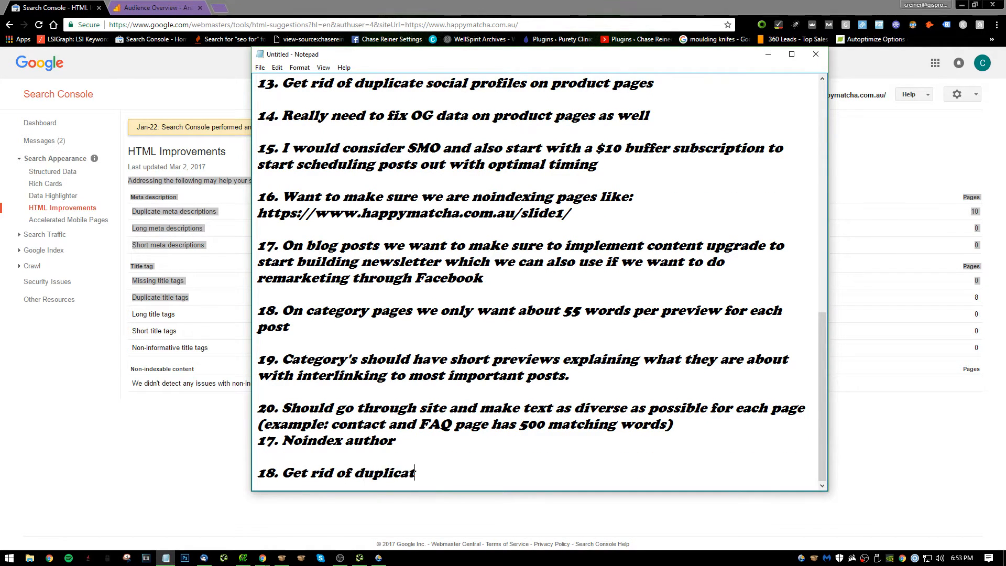
pyautogui.write('e titles and met')
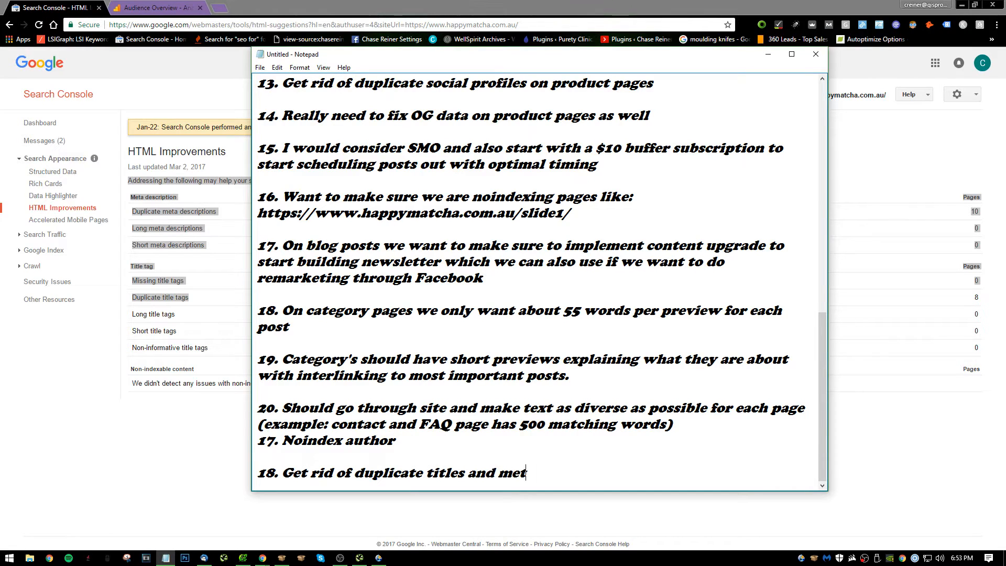
pyautogui.write('as')
pyautogui.press('Return')
pyautogui.press('Return')
pyautogui.write('19.')
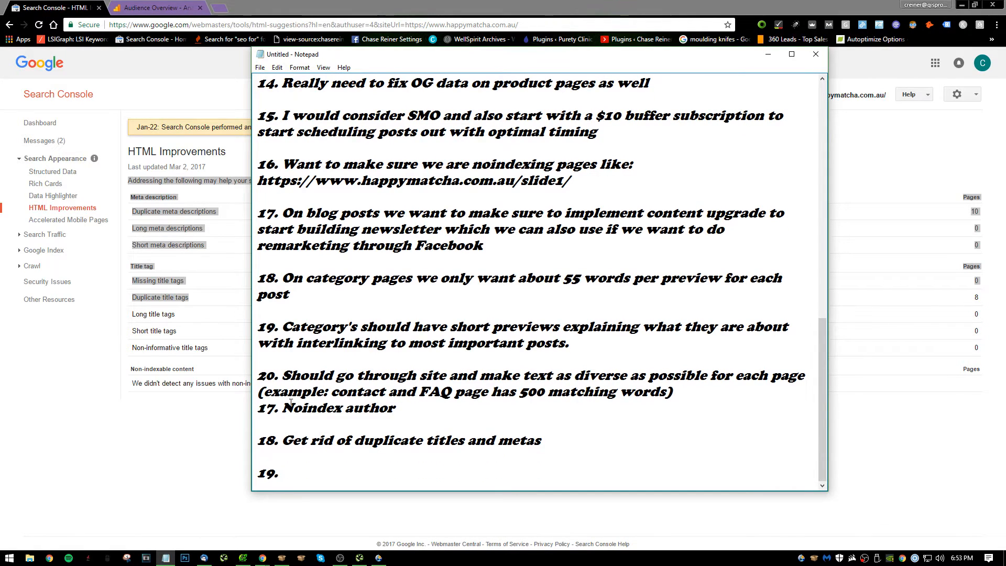
# Return to Search Console, check the Accelerated Mobile Pages report and open Search Analytics.
pyautogui.click(161, 507)
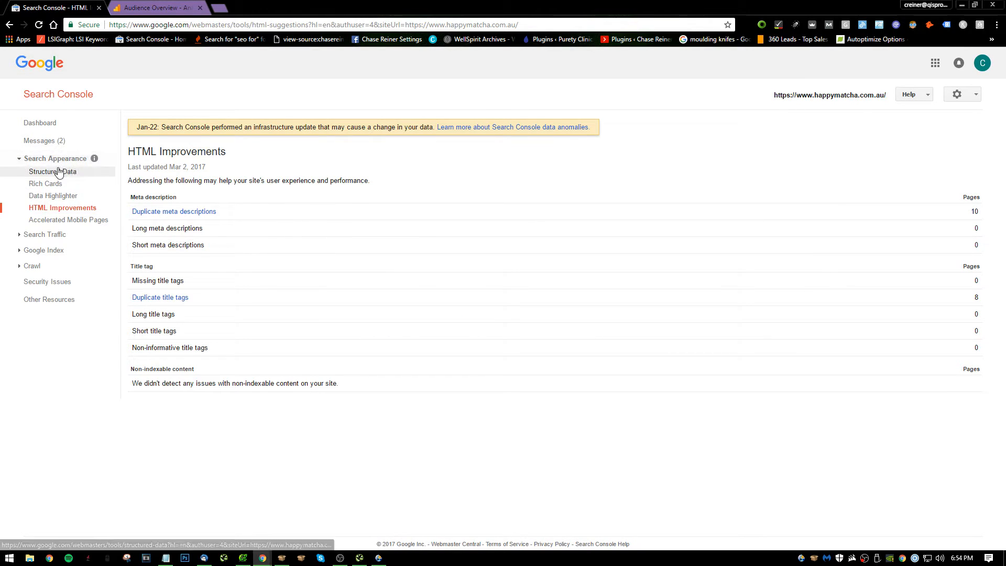
pyautogui.click(61, 220)
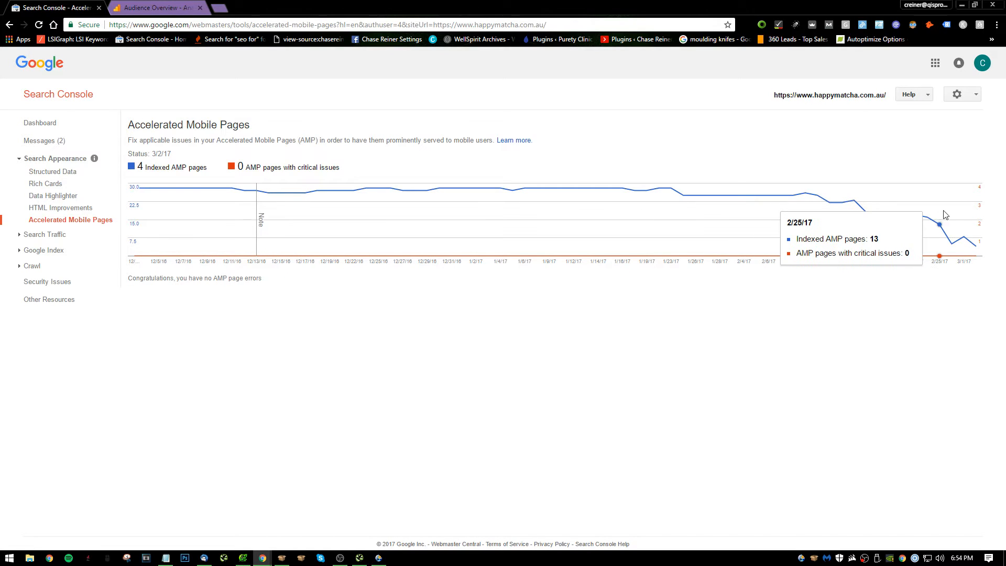
pyautogui.click(44, 235)
pyautogui.click(58, 249)
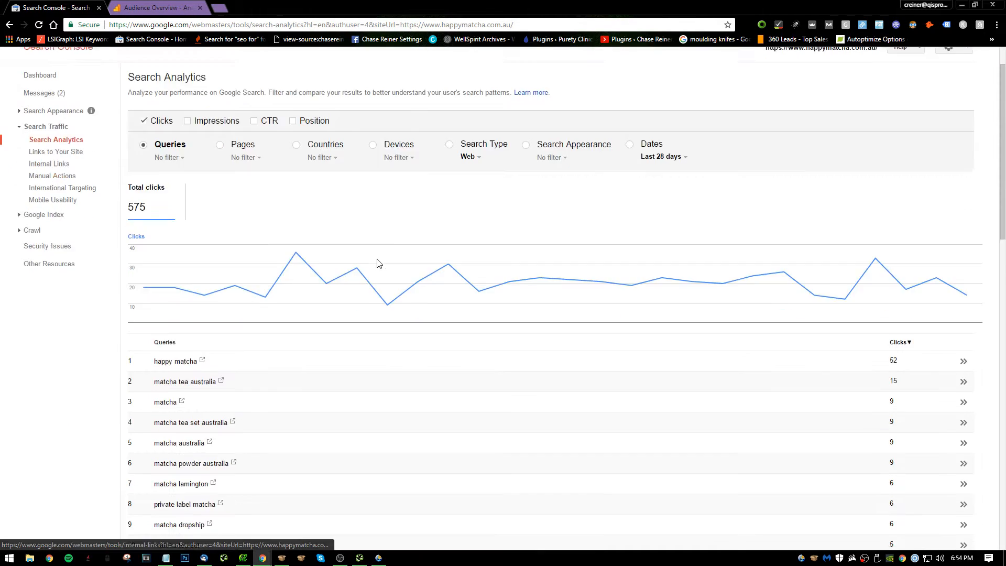
# Set the Search Analytics date range to the last 90 days and add impressions, CTR and position to the report.
pyautogui.click(665, 198)
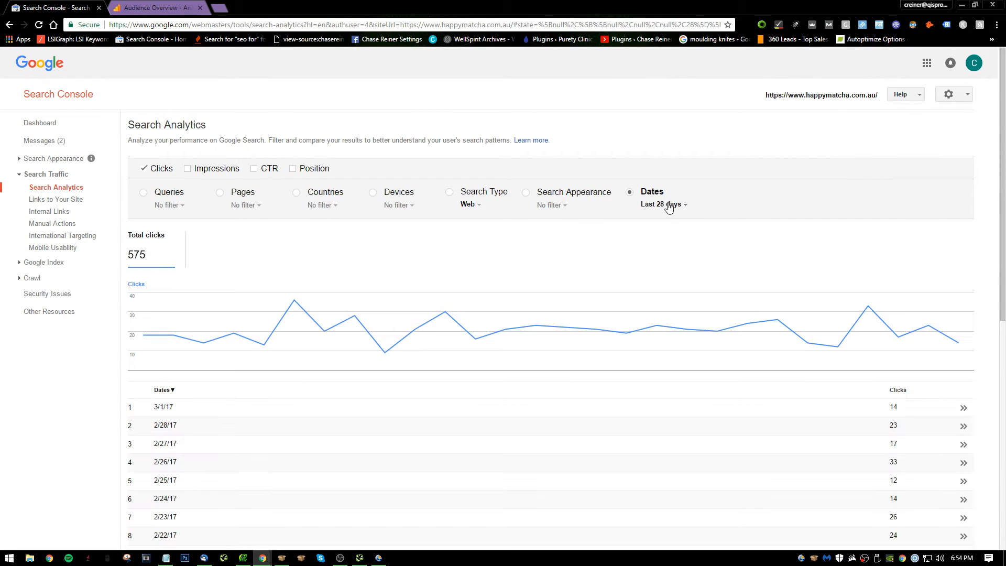
pyautogui.click(676, 204)
pyautogui.moveTo(697, 224)
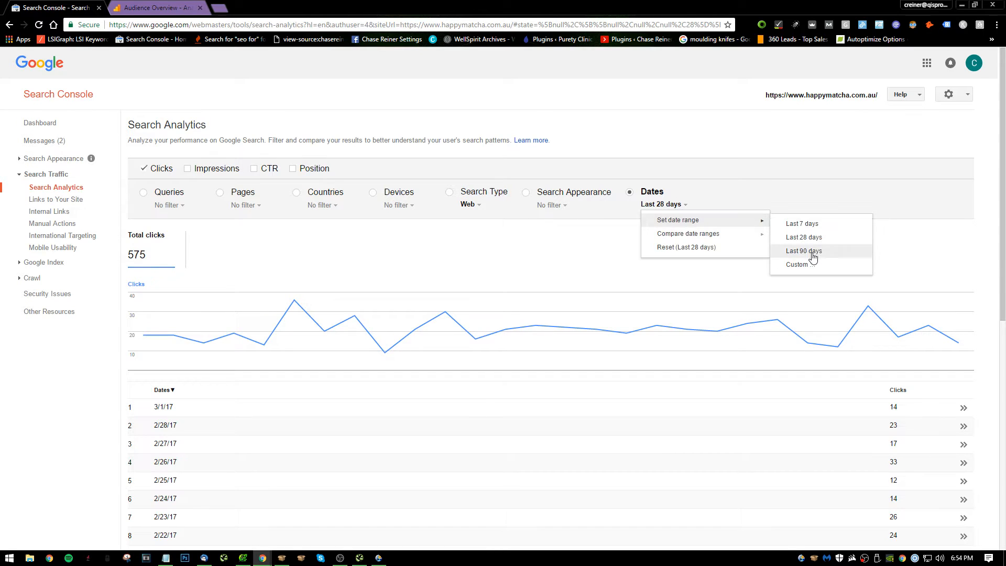
pyautogui.click(797, 253)
pyautogui.click(206, 169)
pyautogui.click(270, 169)
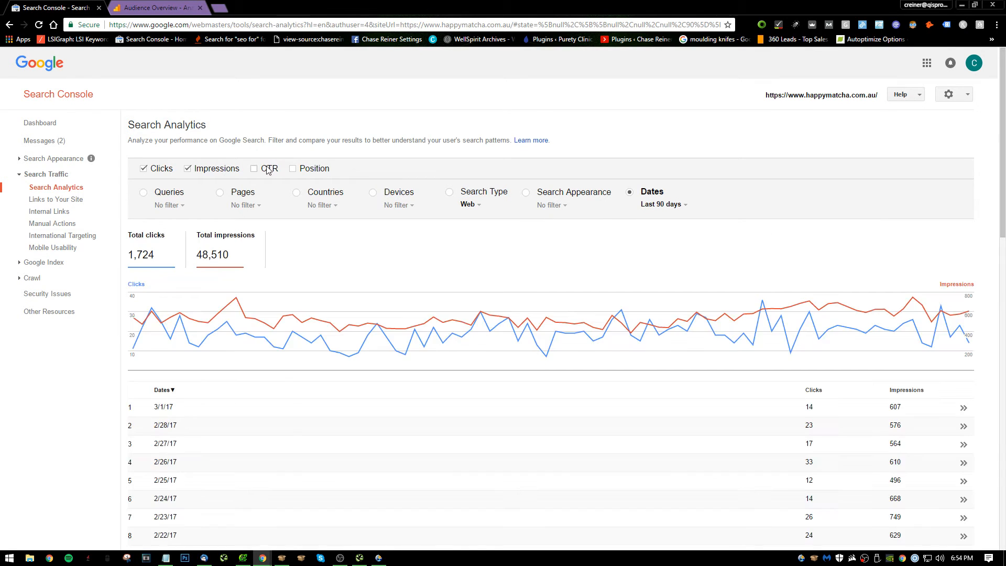
pyautogui.click(314, 168)
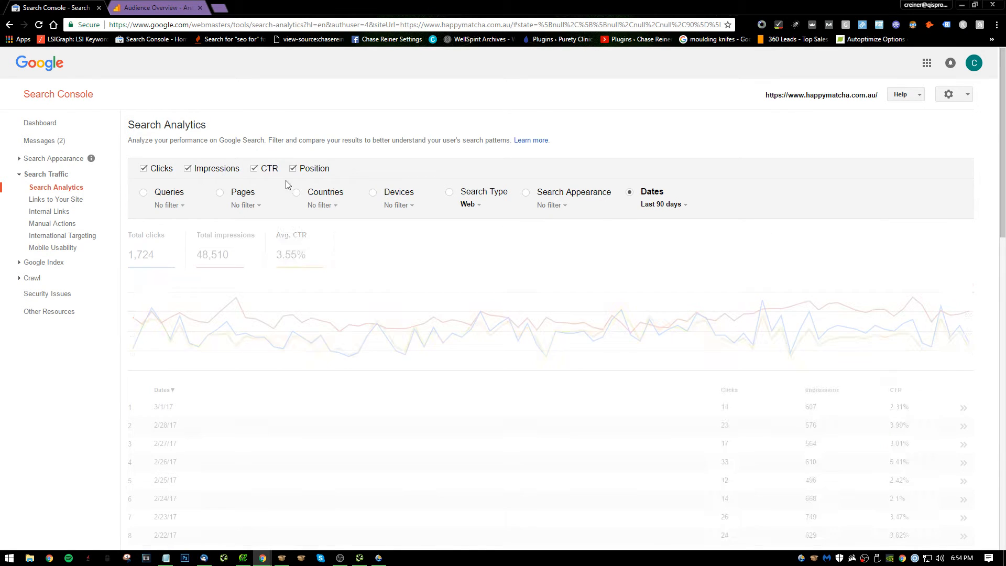
# Group the Search Analytics data by queries and examine the clicks, impressions and positions of the keywords.
pyautogui.click(174, 201)
pyautogui.scroll(-5, 286, 232)
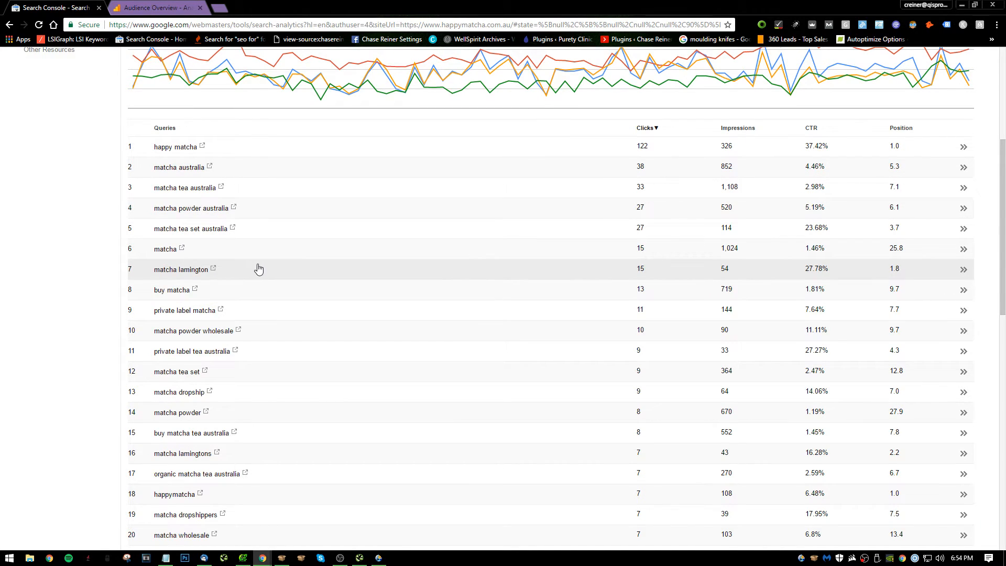
pyautogui.scroll(-1, 286, 277)
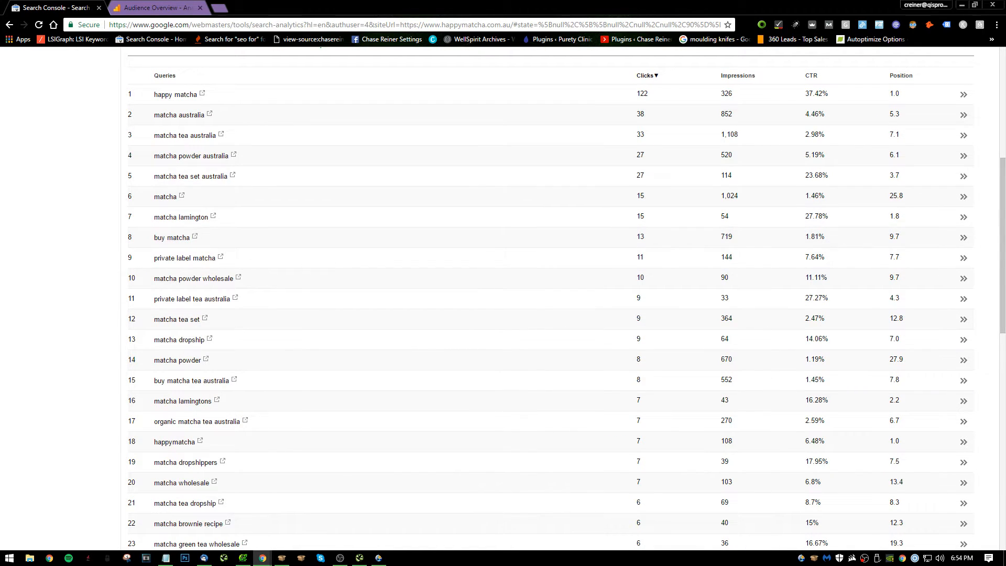
# Complete note 19 in Notepad: "Probably could do basic optimization and on page link building and rank higher than position 9 for keywords around buy matcha.".
pyautogui.hotkey('alt', 'Tab')
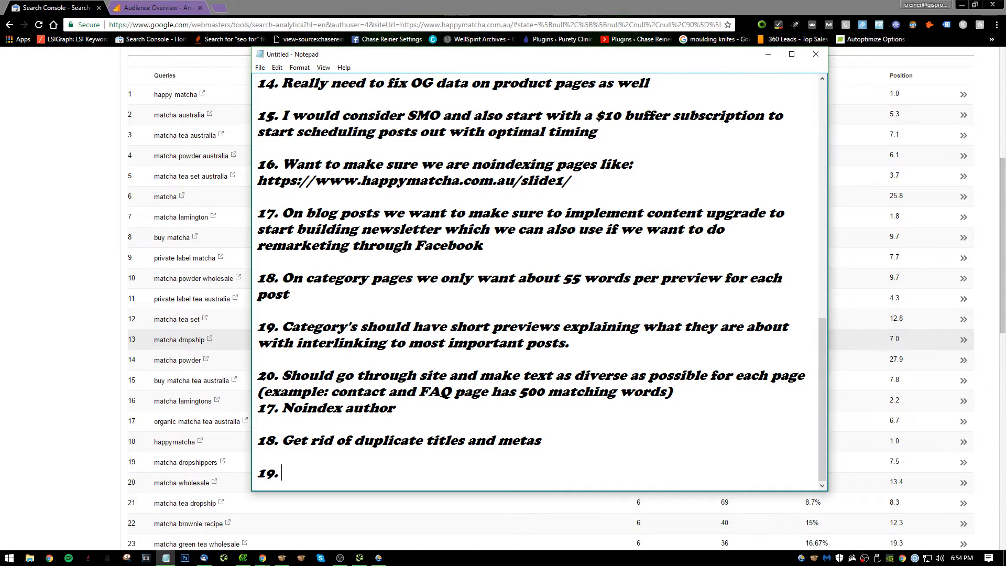
pyautogui.write('Probably could do ')
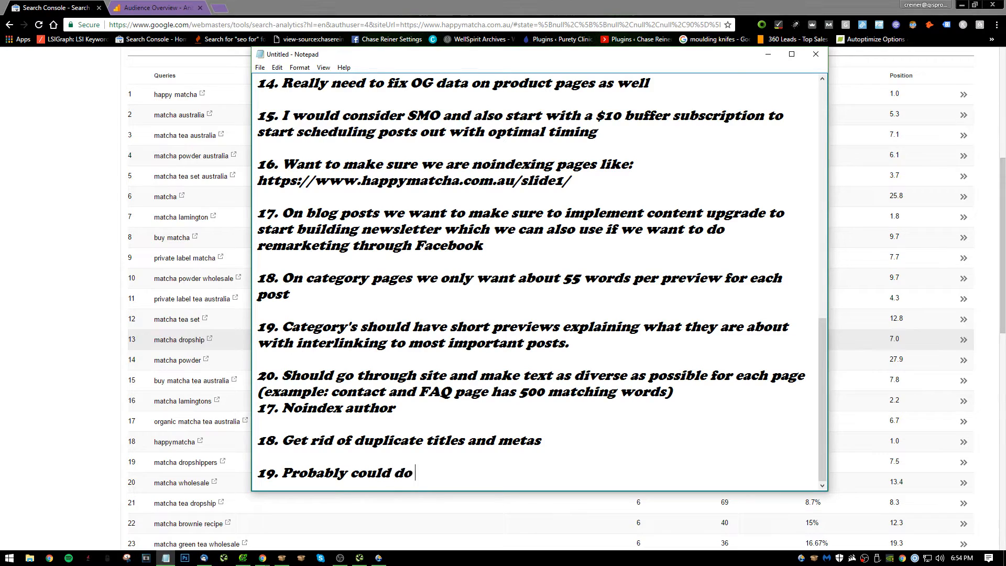
pyautogui.write('basic optimiza')
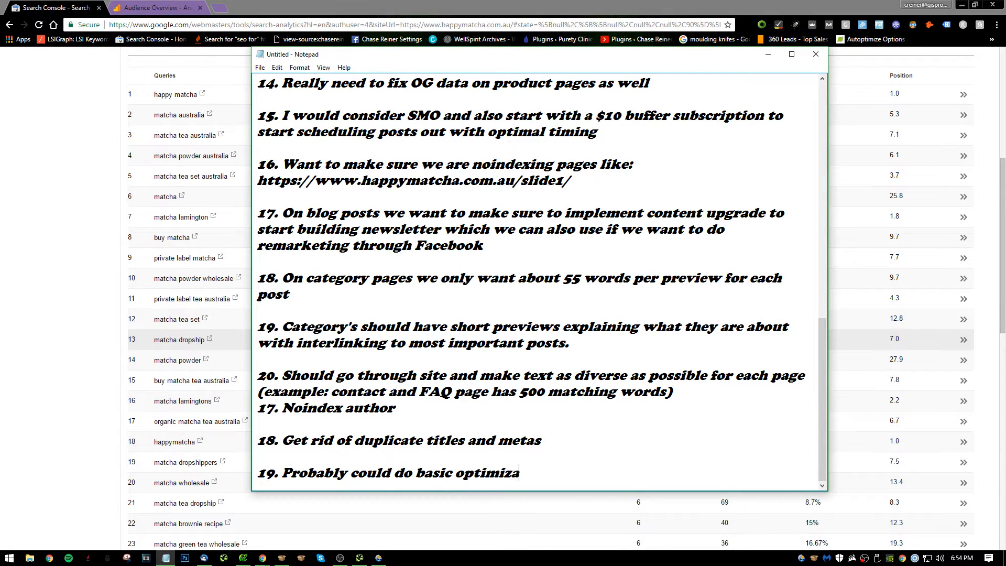
pyautogui.write('tion and on page lin')
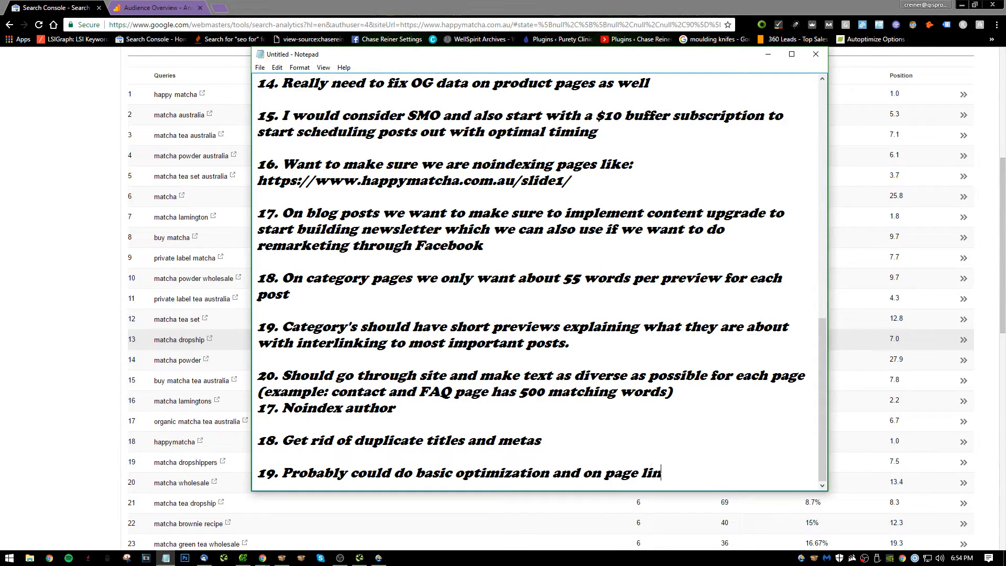
pyautogui.write('k building and rank ')
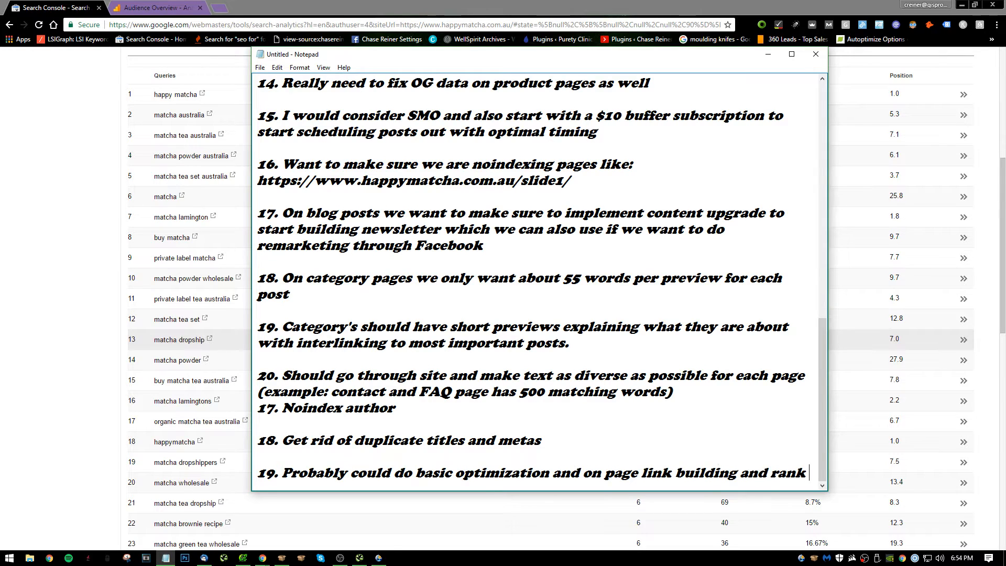
pyautogui.write('the keywords')
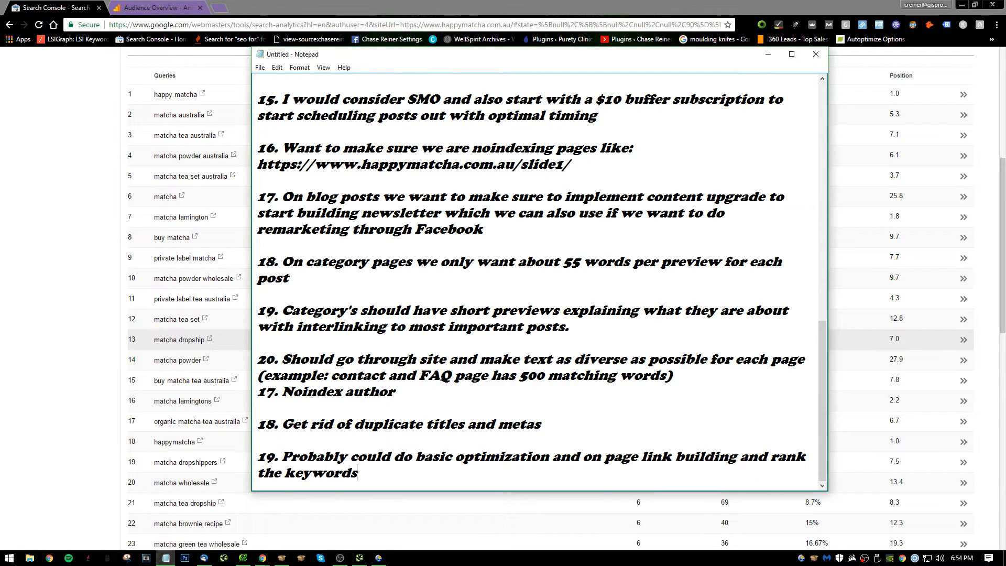
pyautogui.press('BackSpace')
pyautogui.press('BackSpace')
pyautogui.press('BackSpace')
pyautogui.press('BackSpace')
pyautogui.press('BackSpace')
pyautogui.press('BackSpace')
pyautogui.press('BackSpace')
pyautogui.press('BackSpace')
pyautogui.press('BackSpace')
pyautogui.press('BackSpace')
pyautogui.press('BackSpace')
pyautogui.press('BackSpace')
pyautogui.press('BackSpace')
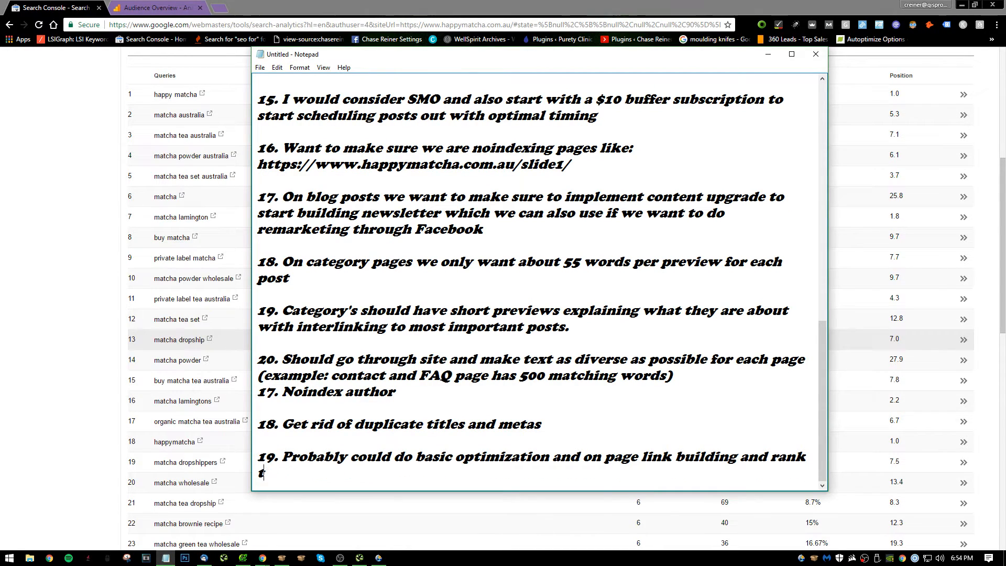
pyautogui.write('higher tha')
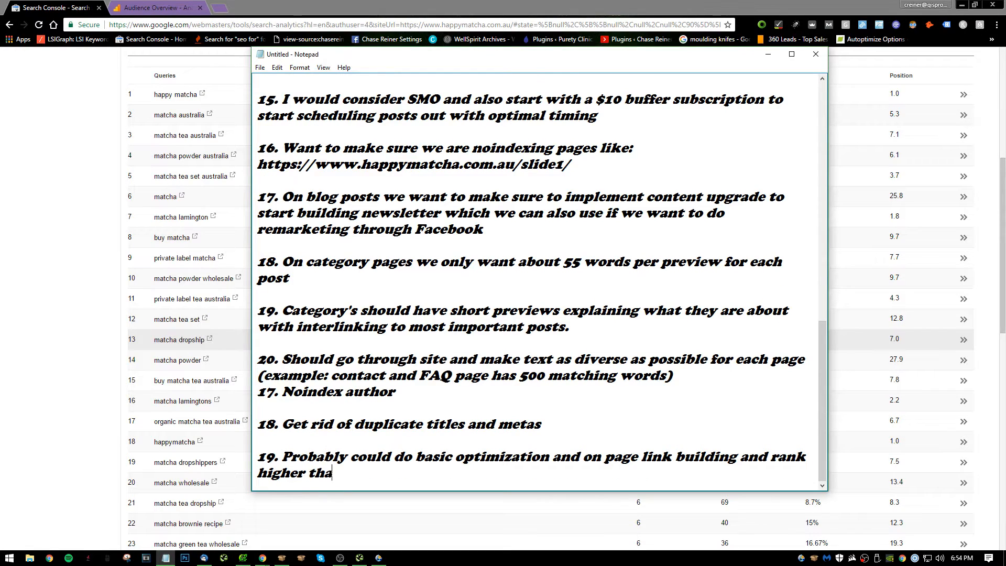
pyautogui.write('n pasition 9 ')
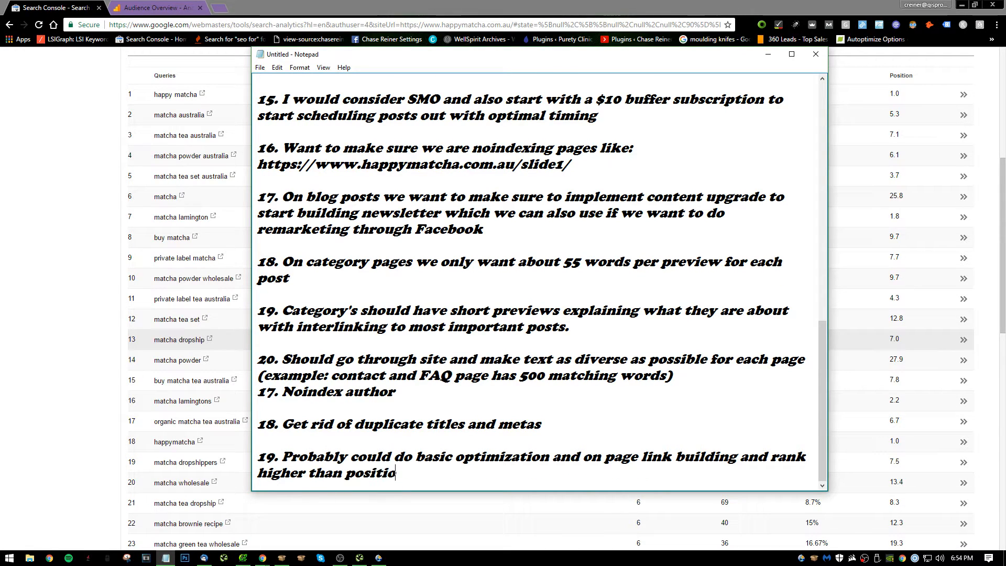
pyautogui.write('for keywords a')
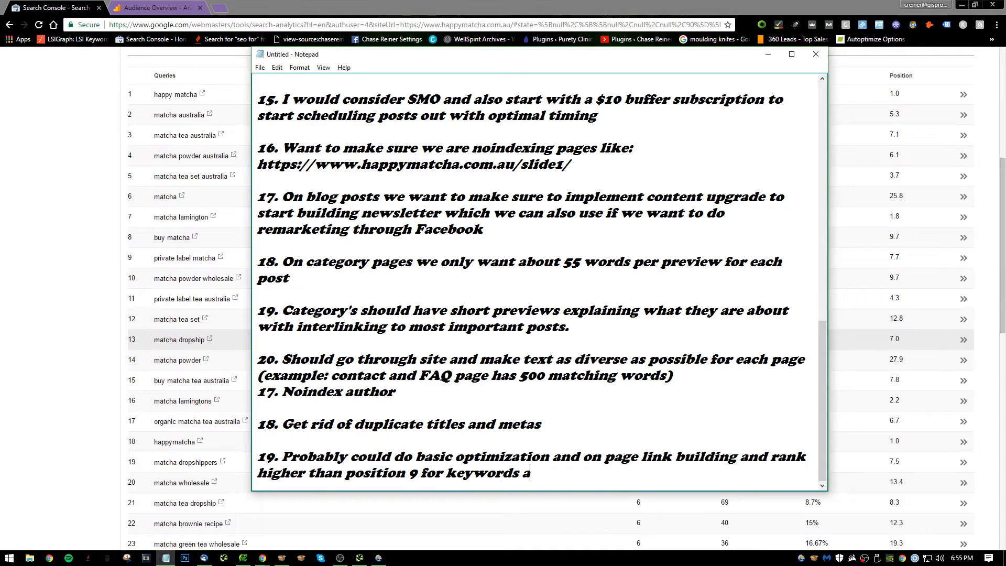
pyautogui.write('round buy matcha.')
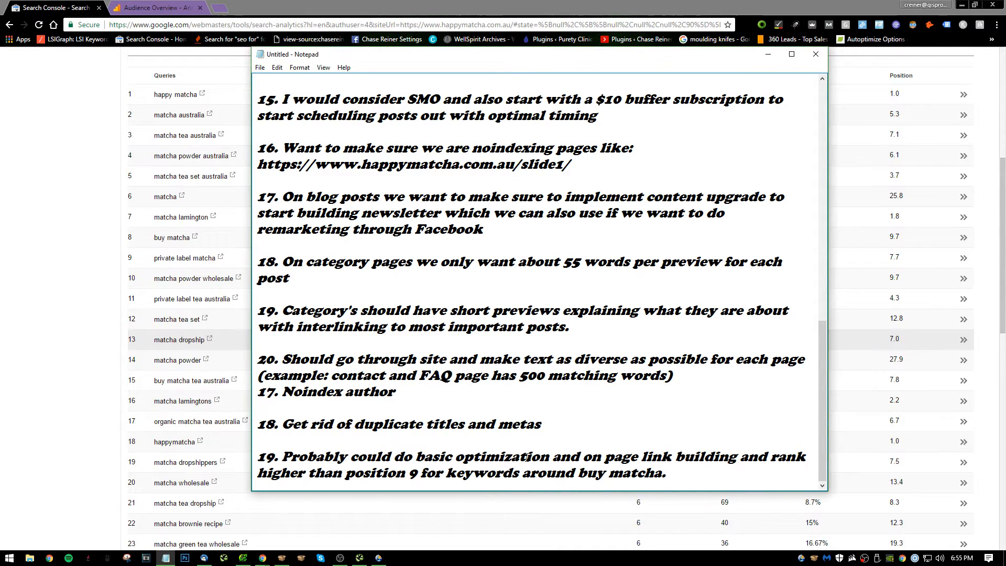
# Return to Search Console and look further down the list of search queries and their positions.
pyautogui.click(97, 270)
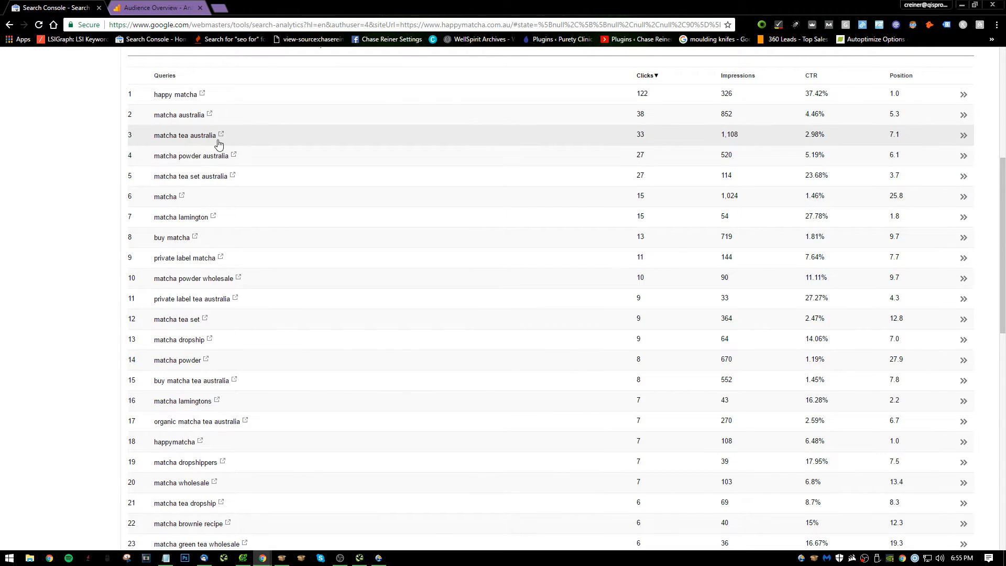
pyautogui.scroll(-7, 220, 262)
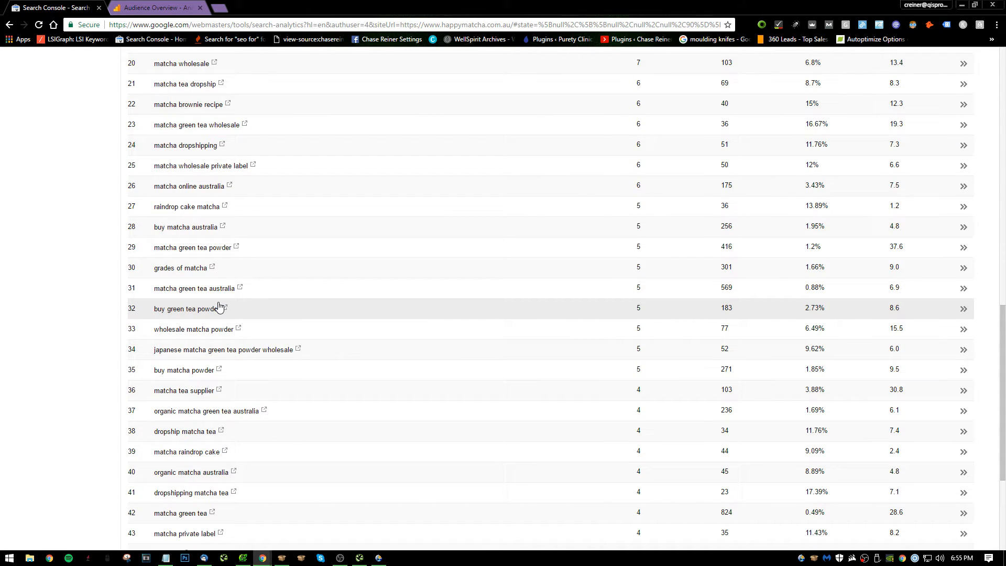
pyautogui.hotkey('alt', 'Tab')
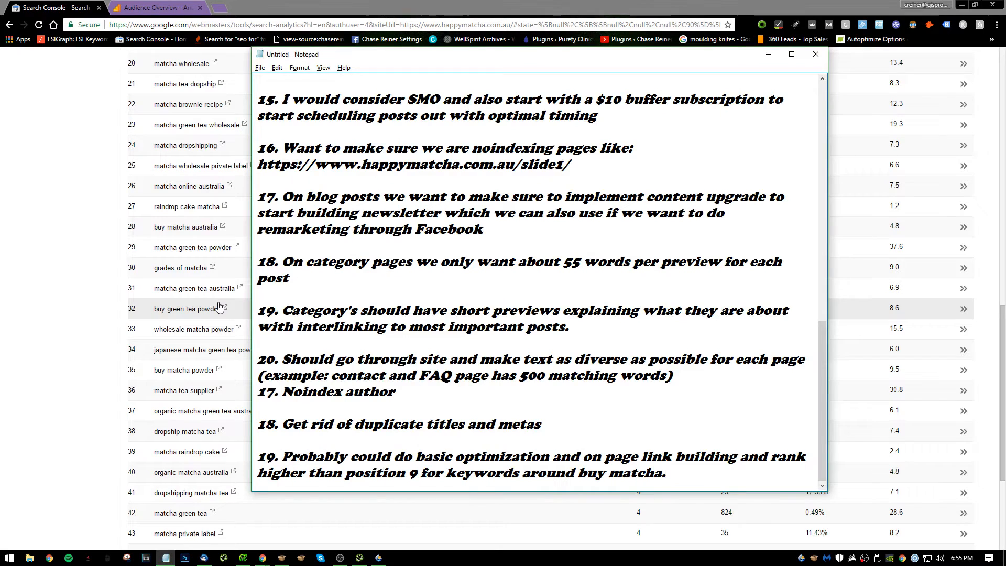
pyautogui.press('alt')
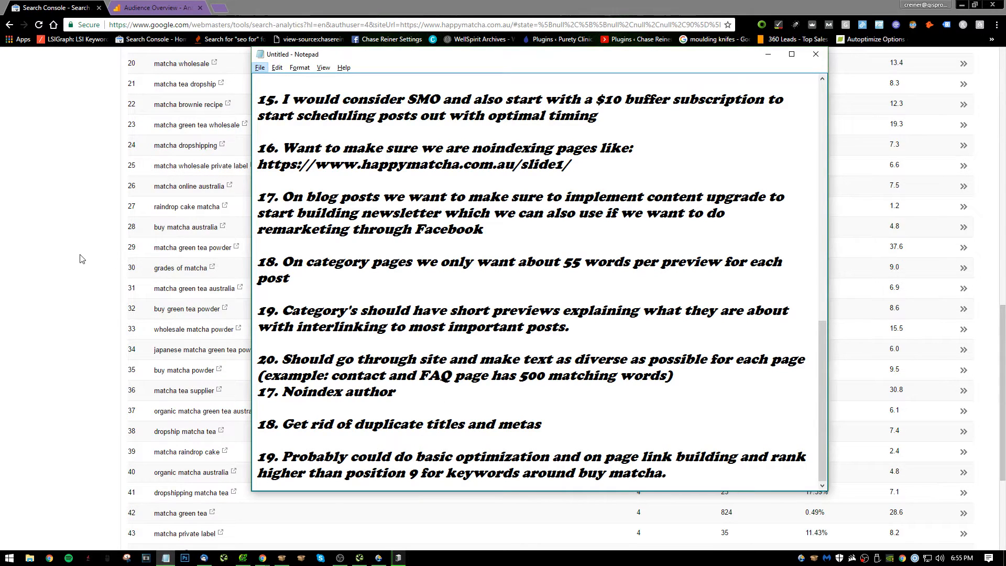
# Group the Search Analytics data by pages and examine the clicks, impressions and positions of the top pages.
pyautogui.click(67, 257)
pyautogui.scroll(1, 309, 179)
pyautogui.scroll(13, 309, 179)
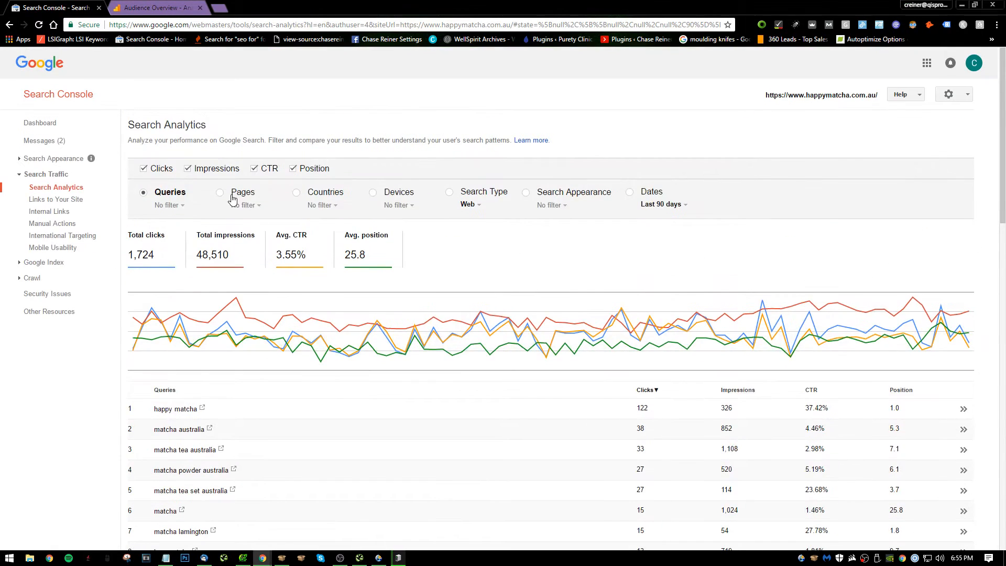
pyautogui.click(220, 192)
pyautogui.scroll(-6, 255, 300)
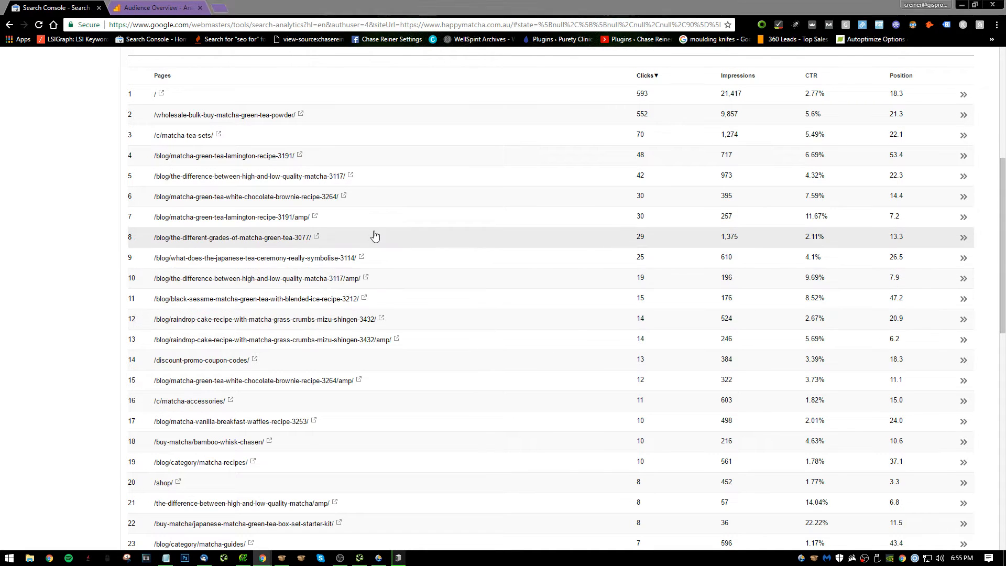
# Begin note 20 in Notepad below note 19 with "Optize top ten pages with on page".
pyautogui.hotkey('alt', 'Tab')
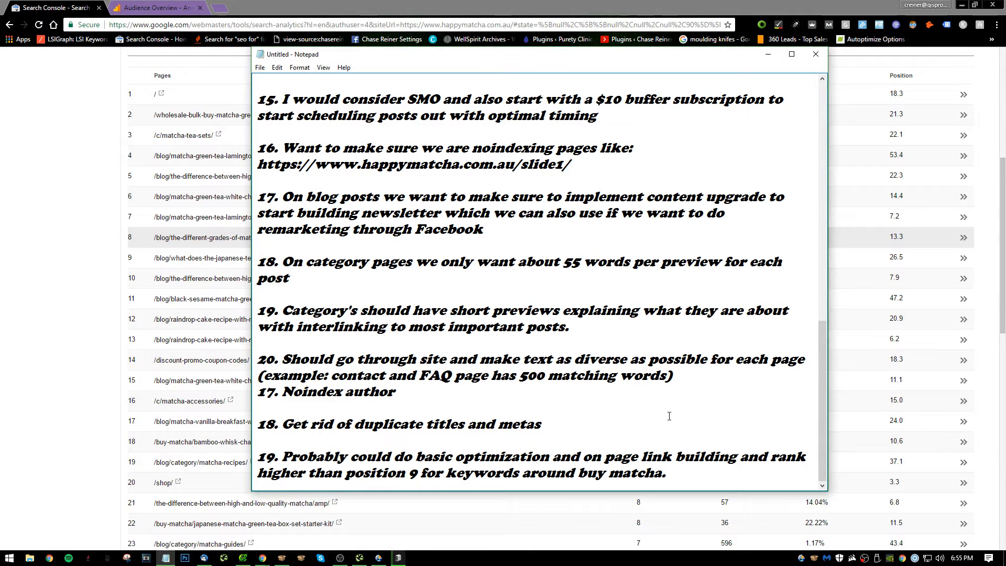
pyautogui.press('Return')
pyautogui.press('Return')
pyautogui.write('2')
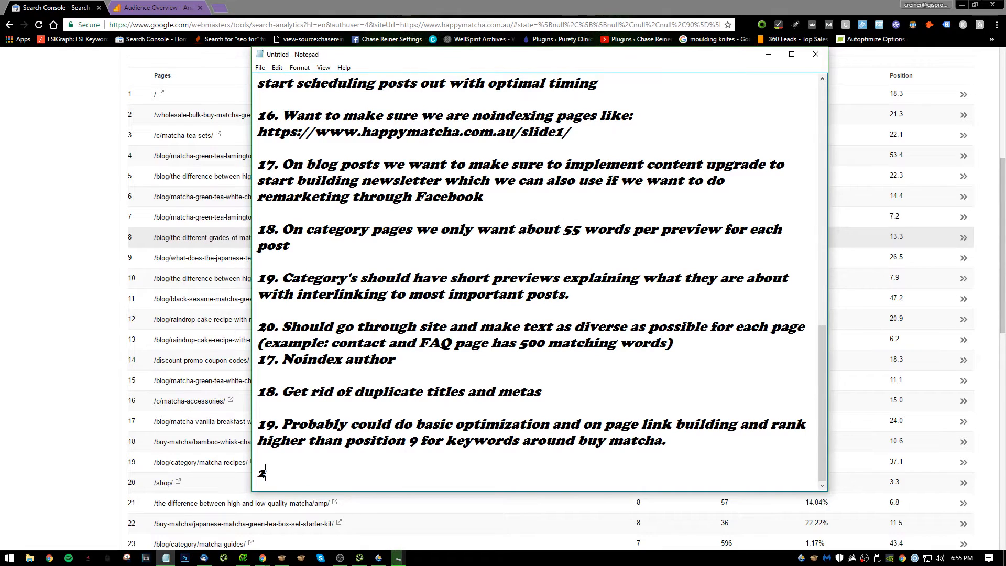
pyautogui.write('-00. Opti')
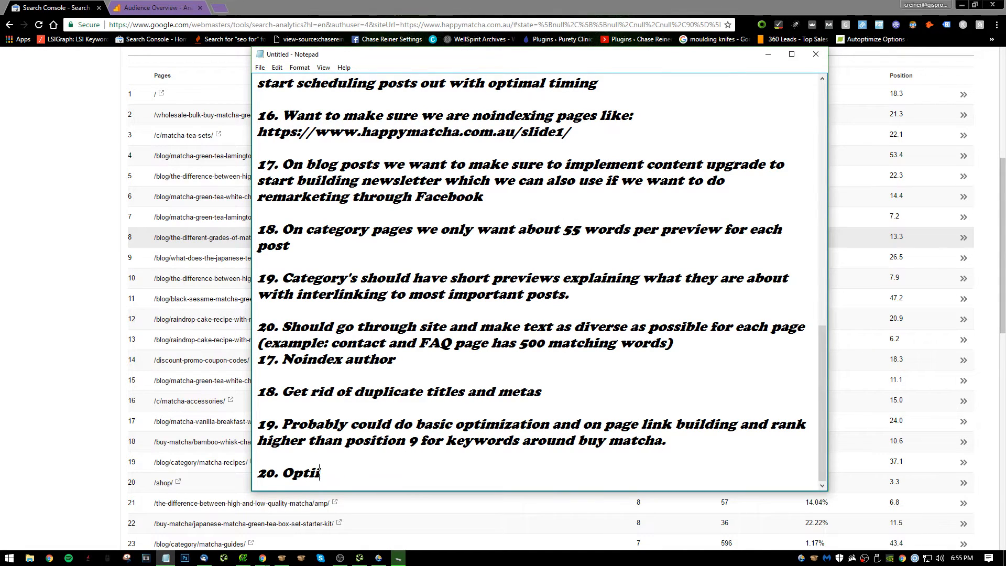
pyautogui.write('ze top ten pages')
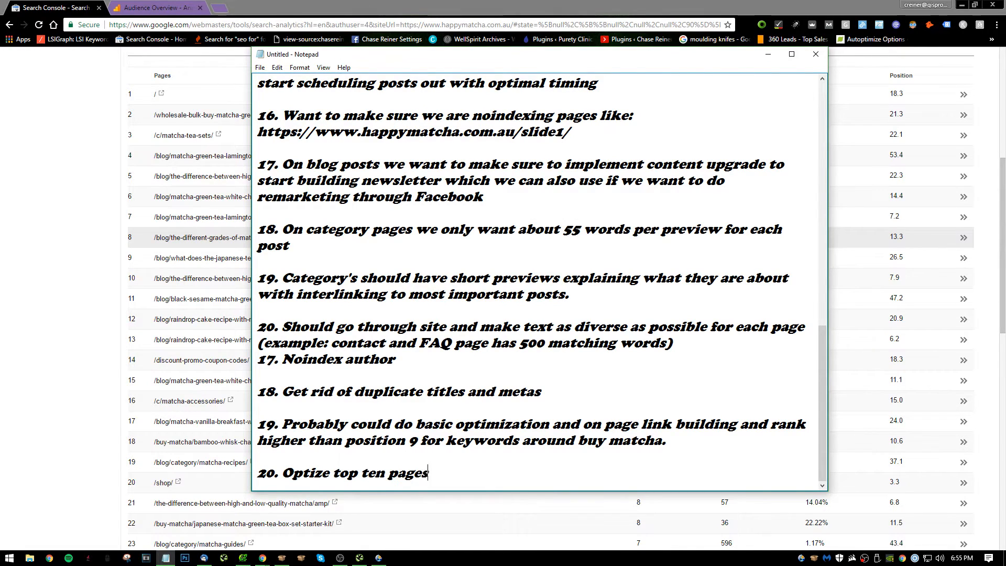
pyautogui.write(' with on page and')
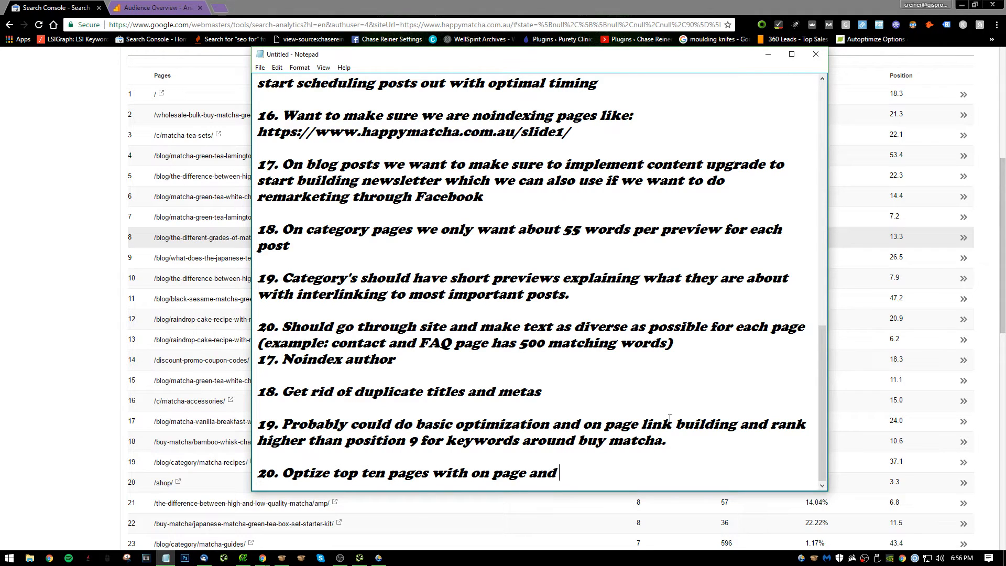
# Finish note 20 with "SEO + interlinking" and start an empty entry numbered 21 below it.
pyautogui.press('BackSpace')
pyautogui.press('BackSpace')
pyautogui.press('BackSpace')
pyautogui.press('BackSpace')
pyautogui.write('SEO + link')
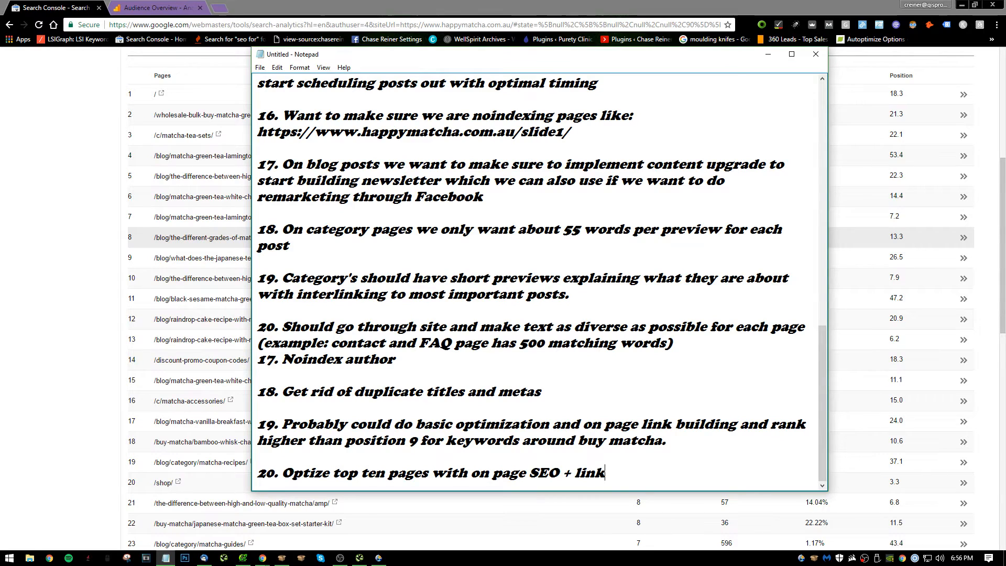
pyautogui.press('BackSpace')
pyautogui.press('BackSpace')
pyautogui.press('BackSpace')
pyautogui.press('BackSpace')
pyautogui.write('link')
pyautogui.press('BackSpace')
pyautogui.press('BackSpace')
pyautogui.press('BackSpace')
pyautogui.press('BackSpace')
pyautogui.write('interlinking')
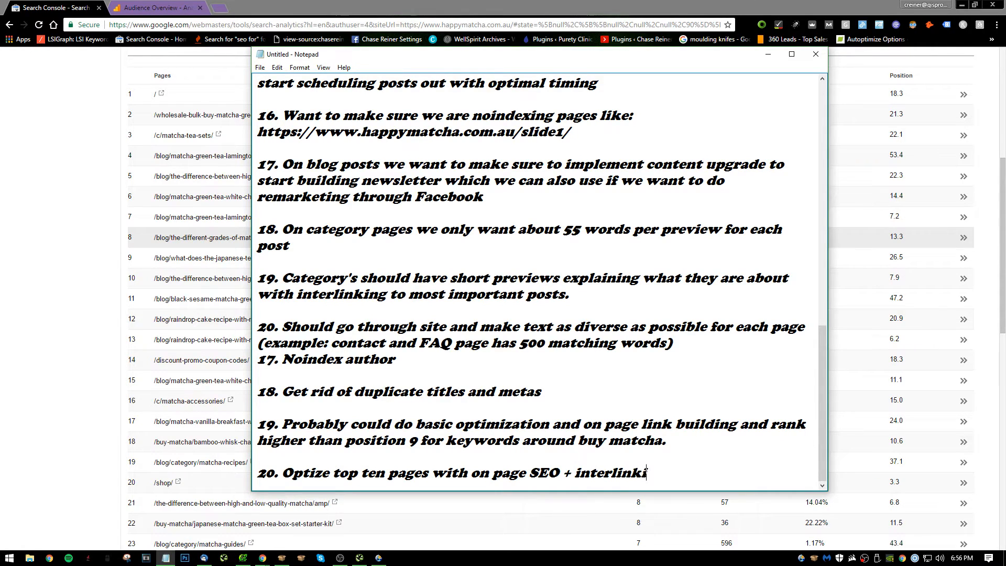
pyautogui.press('Return')
pyautogui.press('Return')
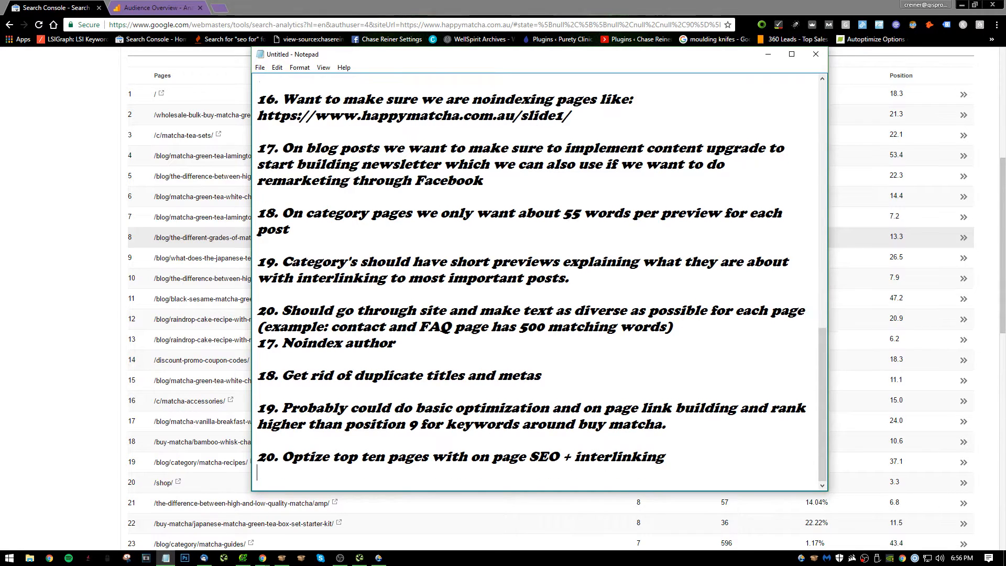
pyautogui.write('21.')
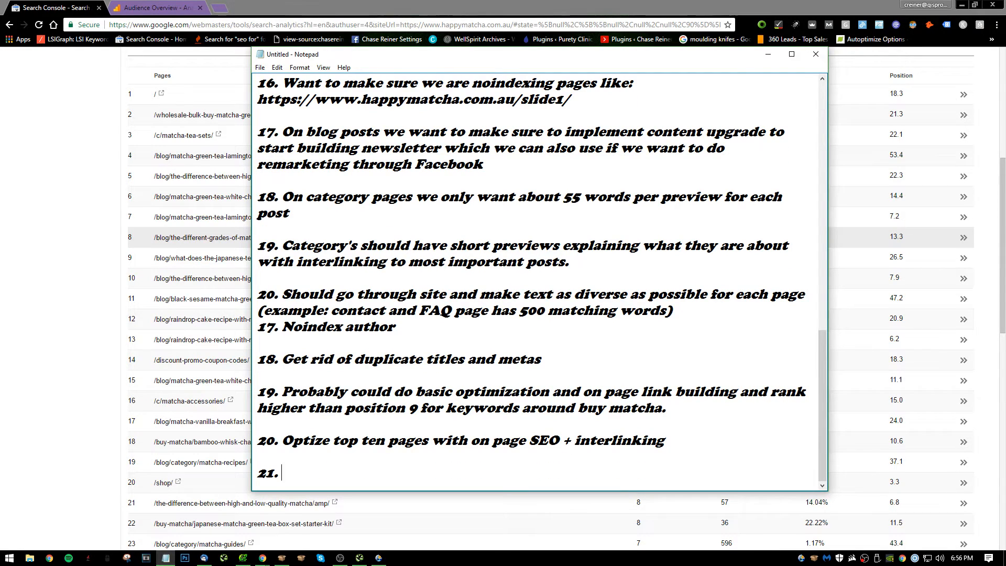
# Return to Search Console and look through the pages list and its performance figures again.
pyautogui.click(96, 381)
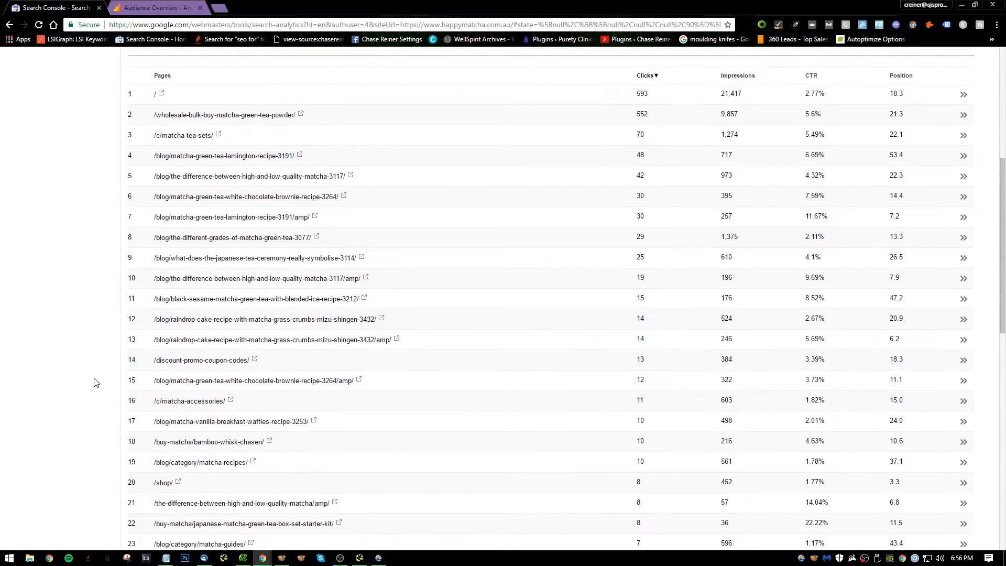
pyautogui.scroll(-3, 529, 211)
pyautogui.scroll(-2, 529, 211)
pyautogui.scroll(10, 546, 194)
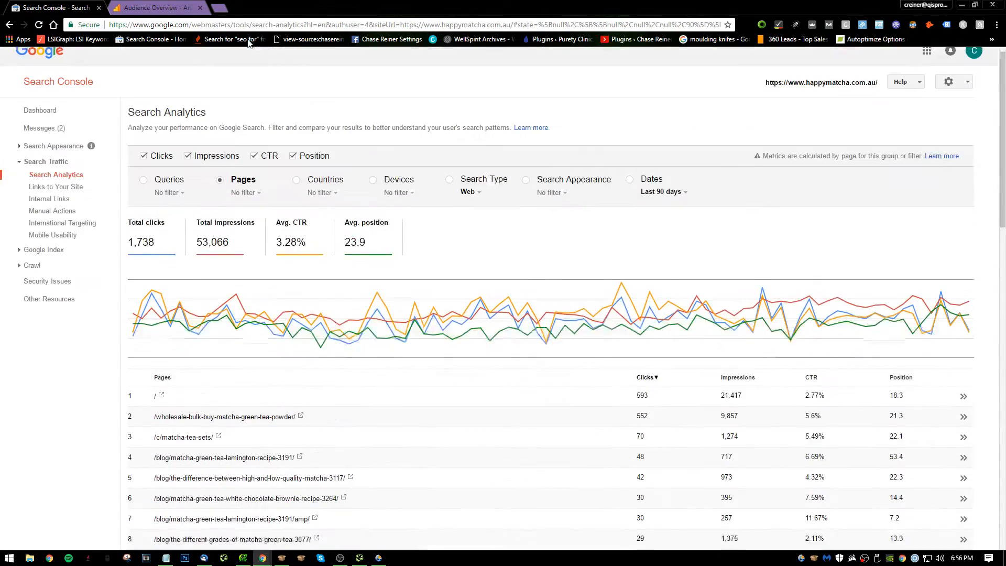
pyautogui.scroll(-4, 255, 380)
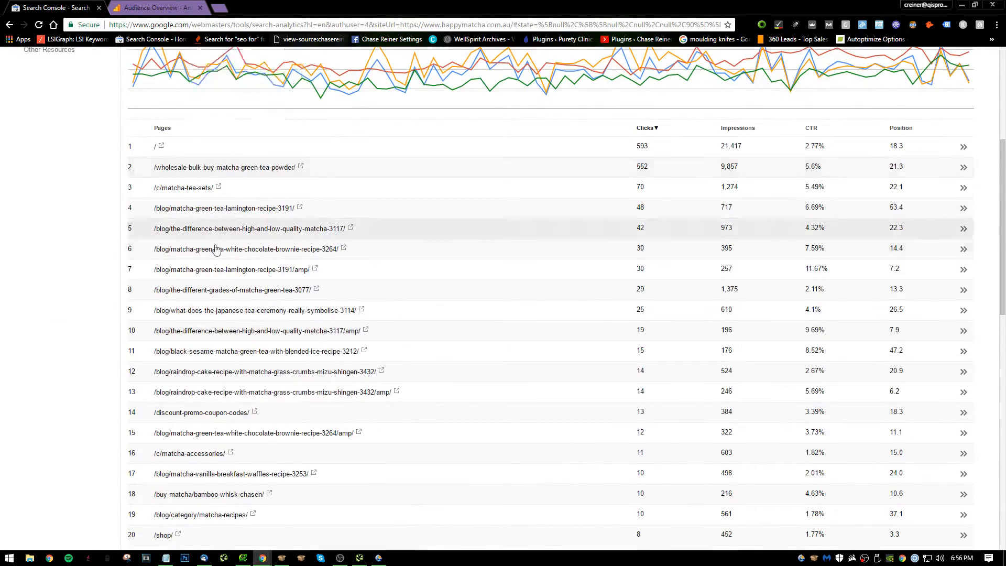
pyautogui.scroll(4, 247, 84)
# Switch to Google Analytics and open the Source/Medium report for all traffic under Acquisition.
pyautogui.click(155, 7)
pyautogui.scroll(-2, 90, 221)
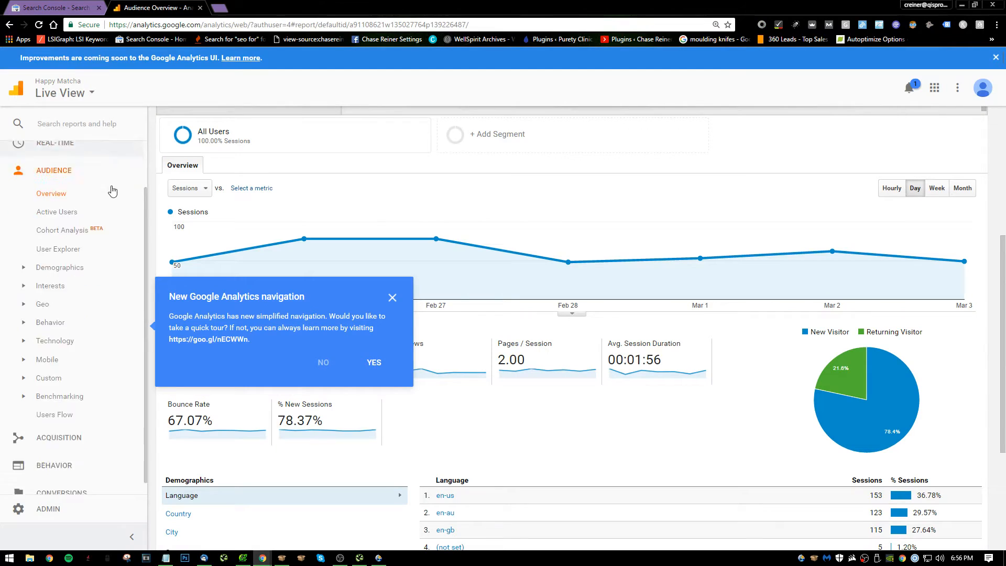
pyautogui.click(73, 438)
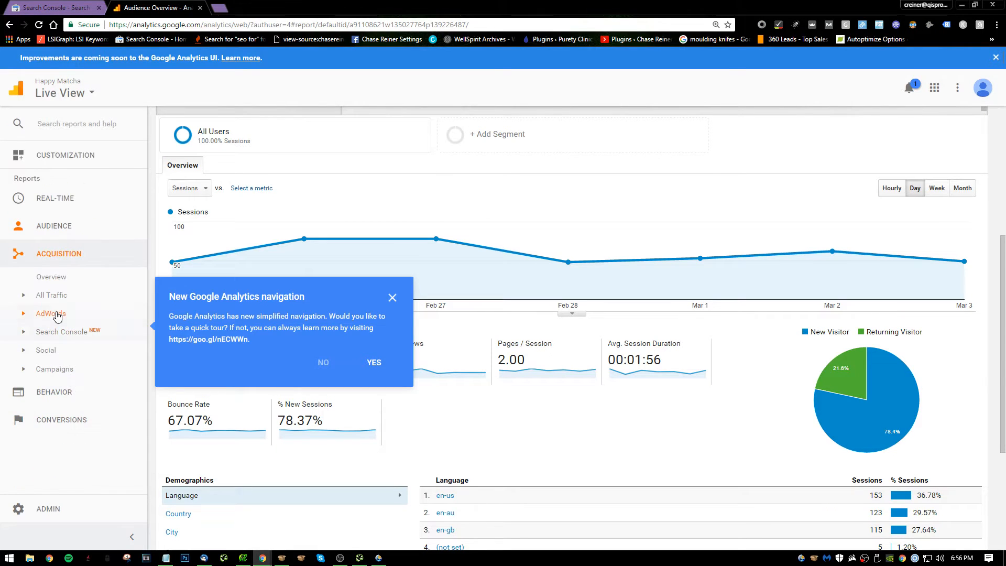
pyautogui.click(61, 331)
pyautogui.click(63, 296)
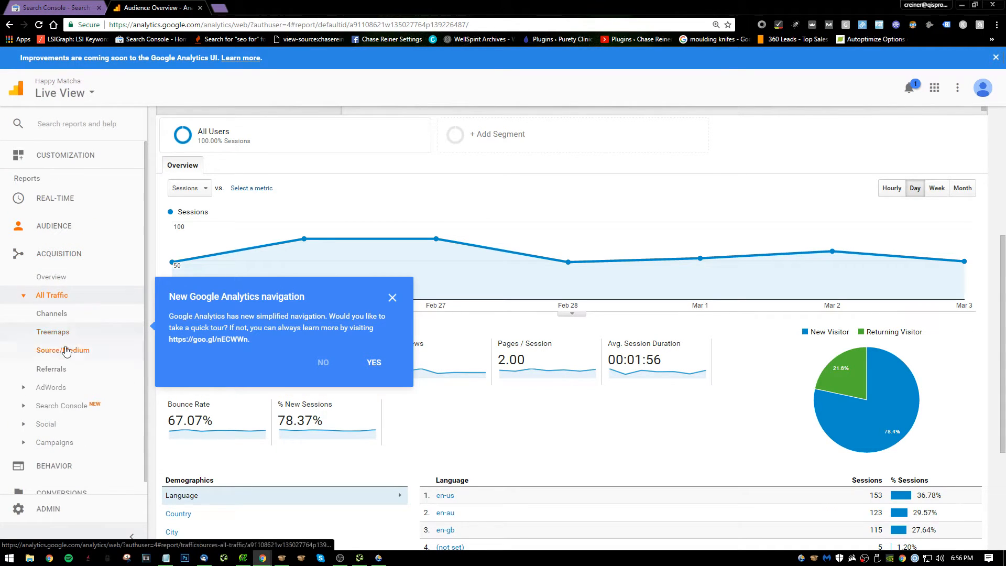
pyautogui.click(63, 350)
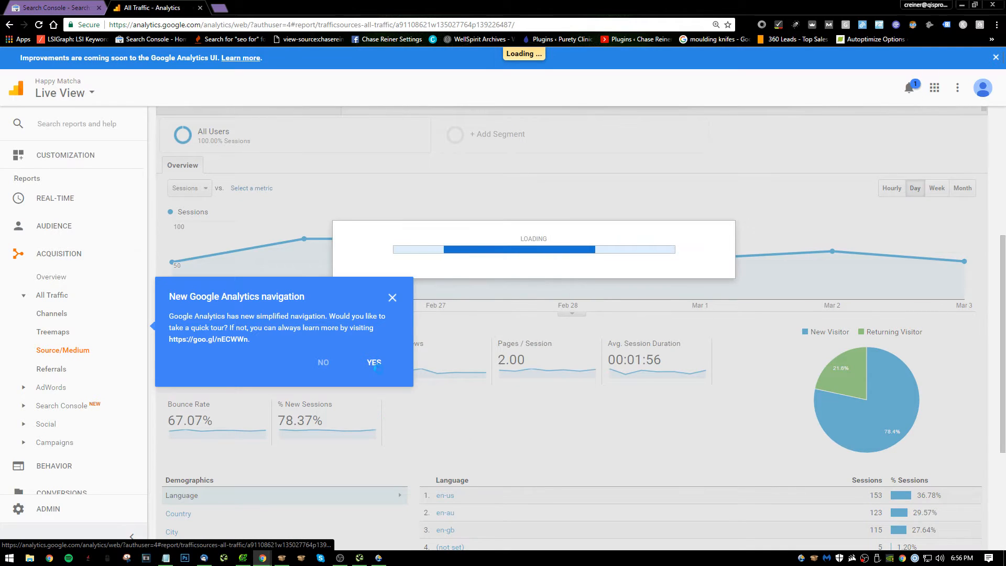
# Dismiss the new navigation notice and examine sessions, bounce rate and revenue for each traffic source.
pyautogui.scroll(-2, 475, 428)
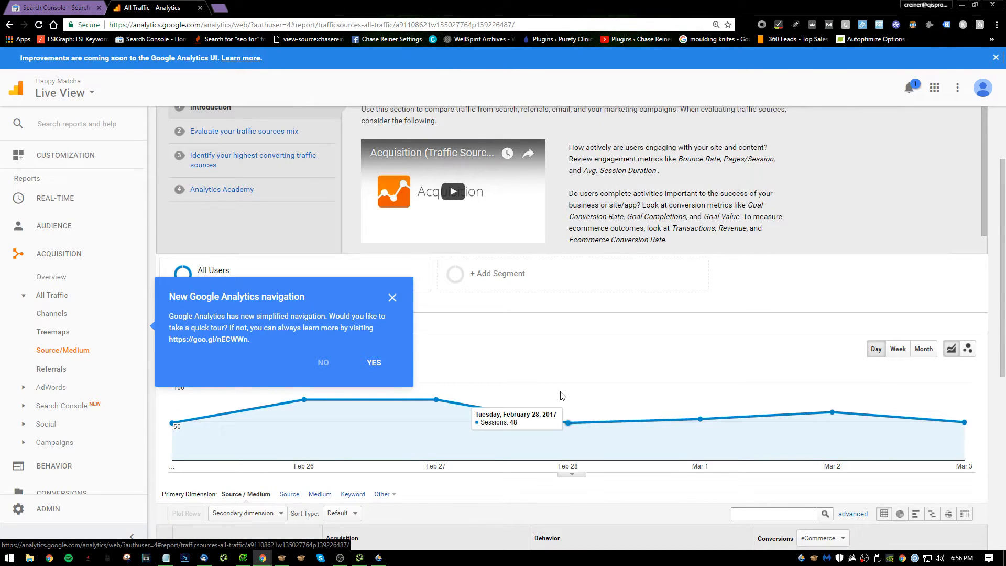
pyautogui.scroll(-4, 562, 396)
pyautogui.scroll(3, 562, 276)
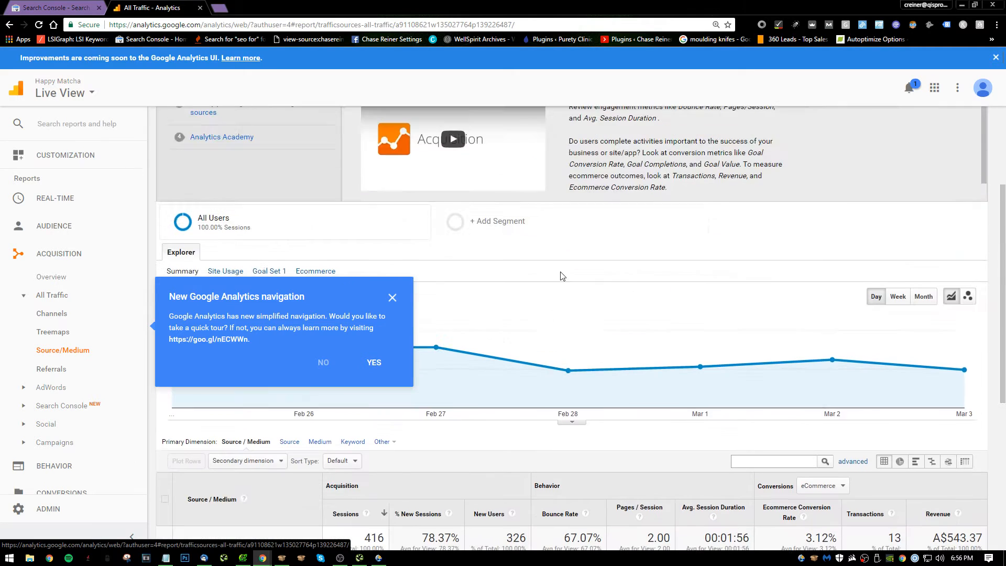
pyautogui.click(392, 297)
pyautogui.scroll(-5, 376, 360)
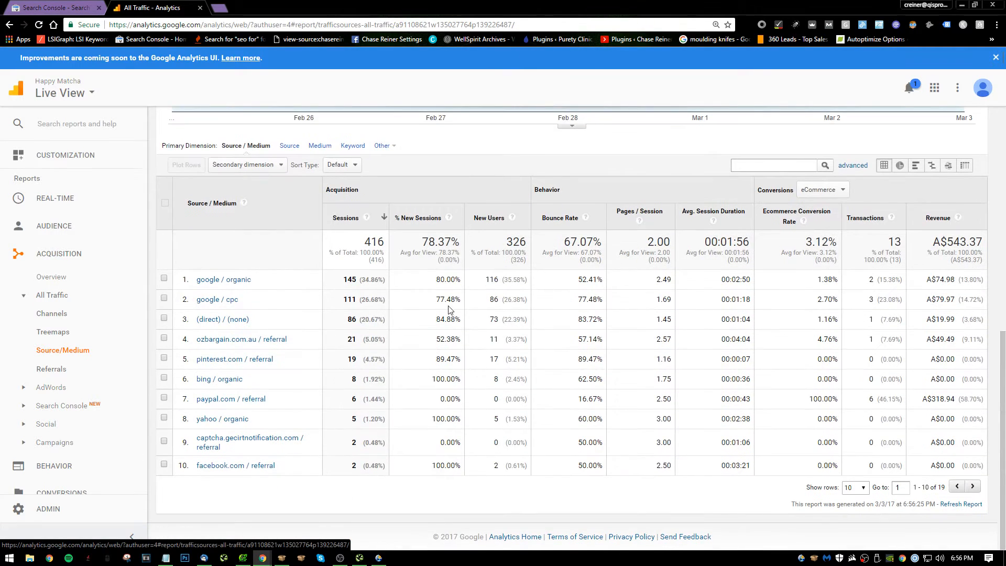
pyautogui.scroll(8, 435, 280)
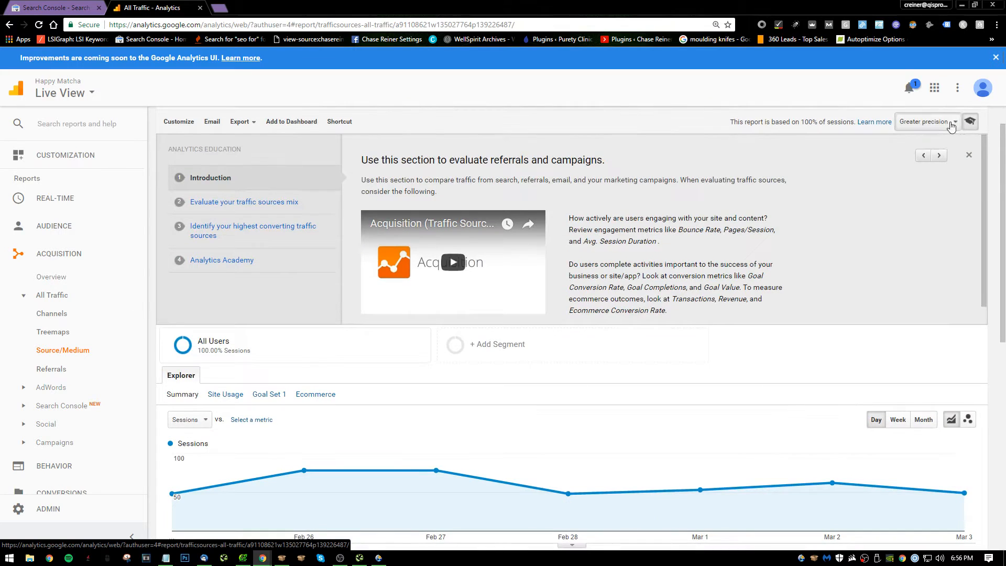
# Set the report's date range to Feb 1, 2017 - Mar 3, 2017 and compare it to the previous period.
pyautogui.click(936, 131)
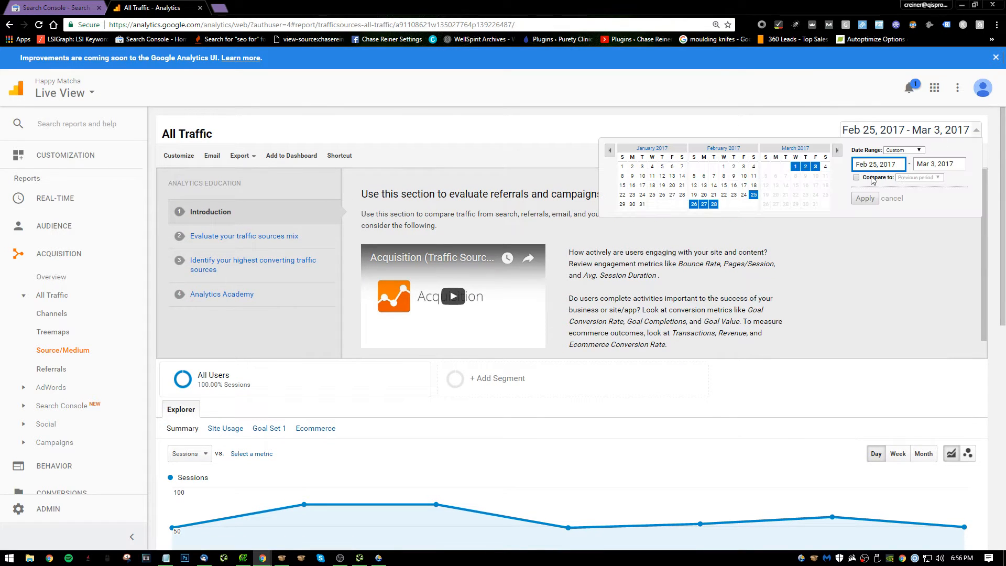
pyautogui.click(724, 166)
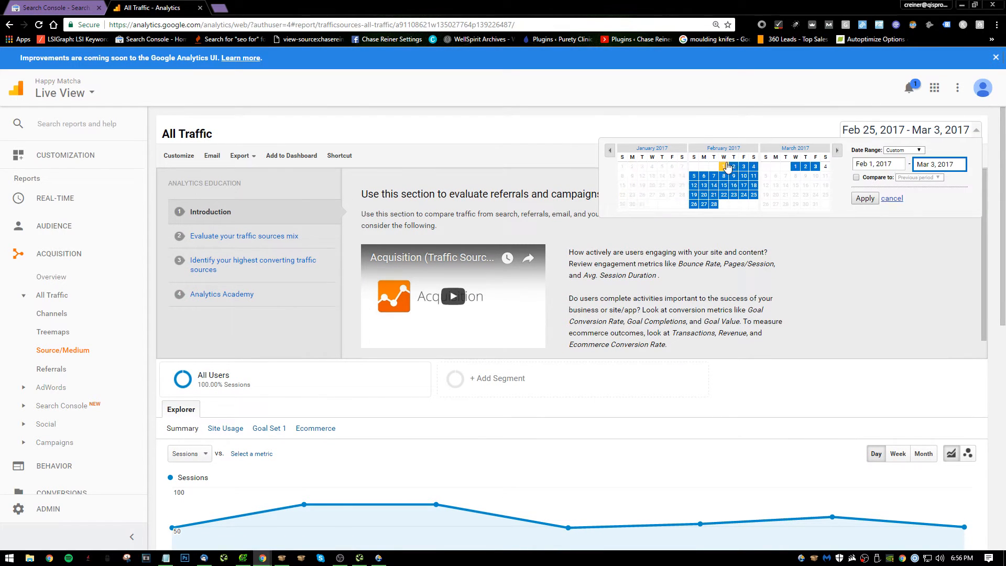
pyautogui.click(857, 178)
pyautogui.click(866, 215)
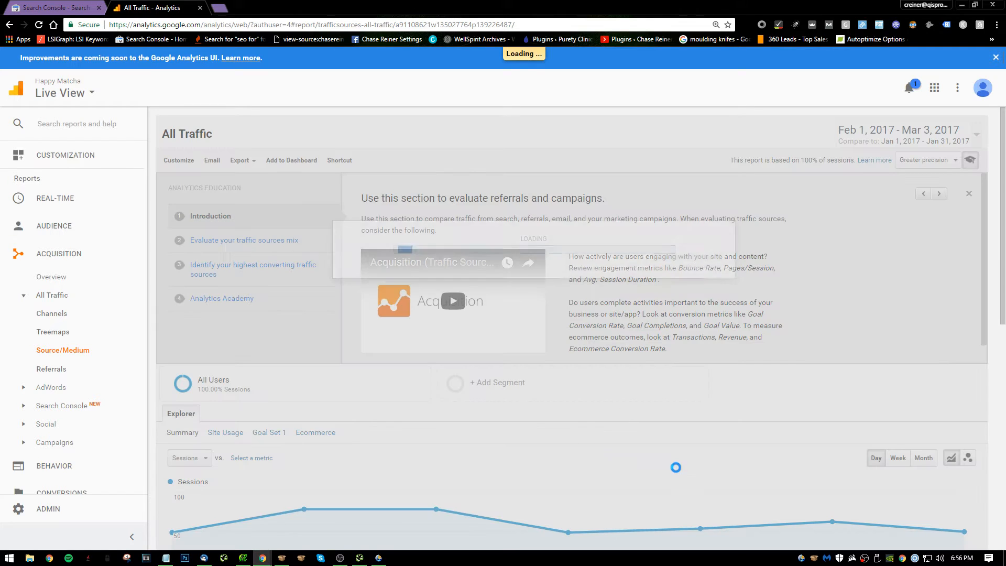
# Examine the sessions graph and the change per traffic source between the two compared periods.
pyautogui.scroll(-5, 350, 243)
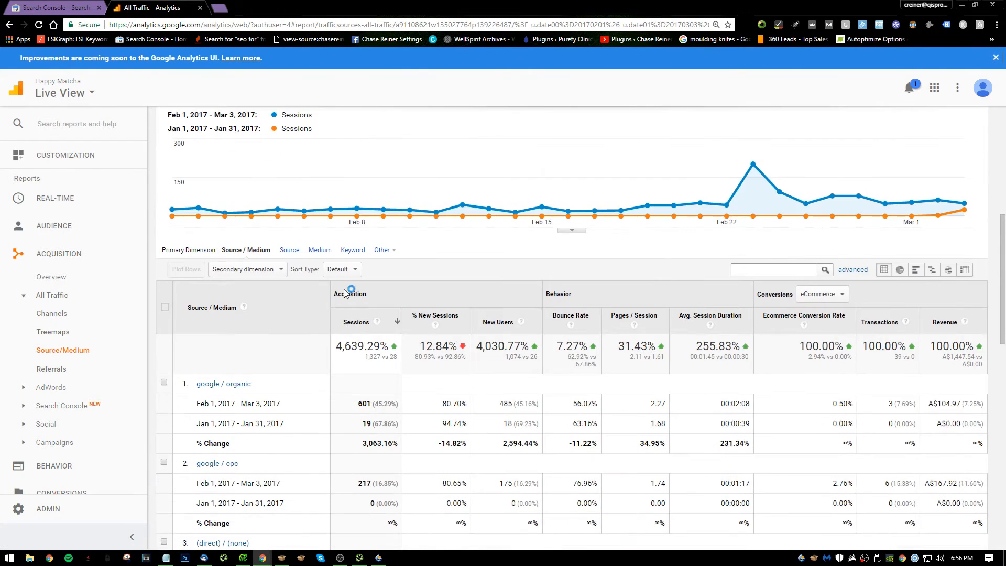
pyautogui.scroll(1, 350, 243)
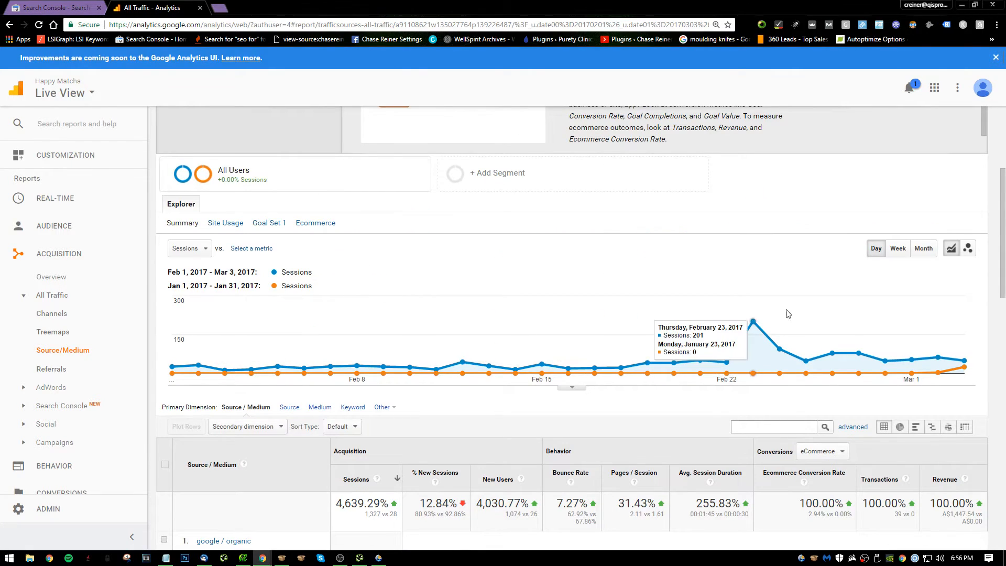
pyautogui.scroll(-2, 452, 288)
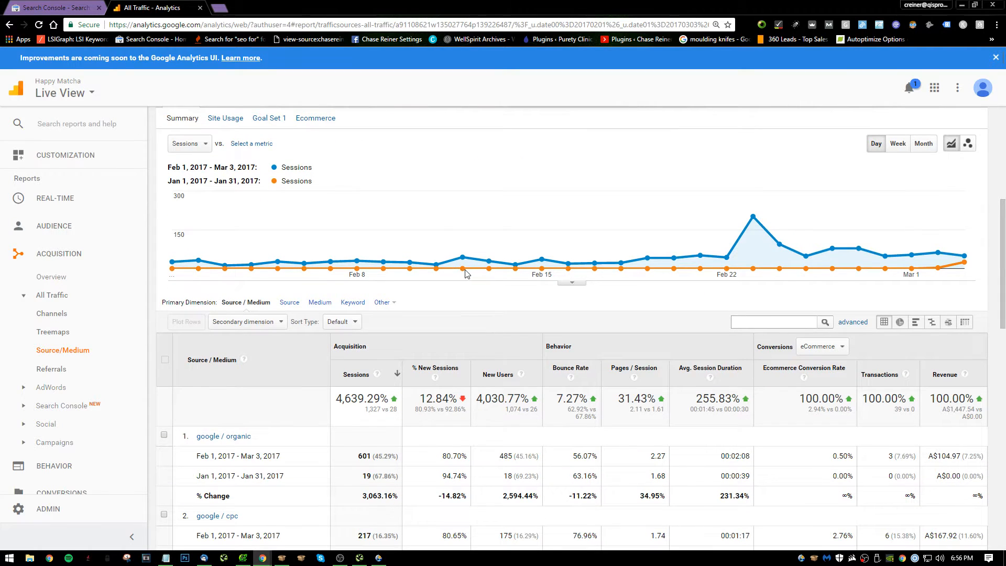
pyautogui.scroll(3, 880, 335)
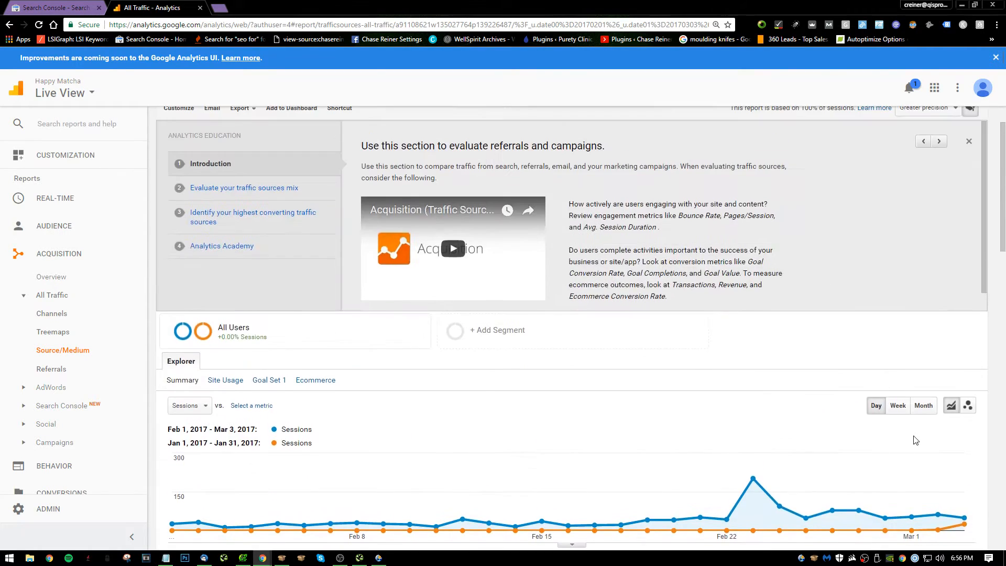
pyautogui.scroll(-1, 891, 388)
pyautogui.scroll(-6, 850, 325)
pyautogui.scroll(10, 849, 281)
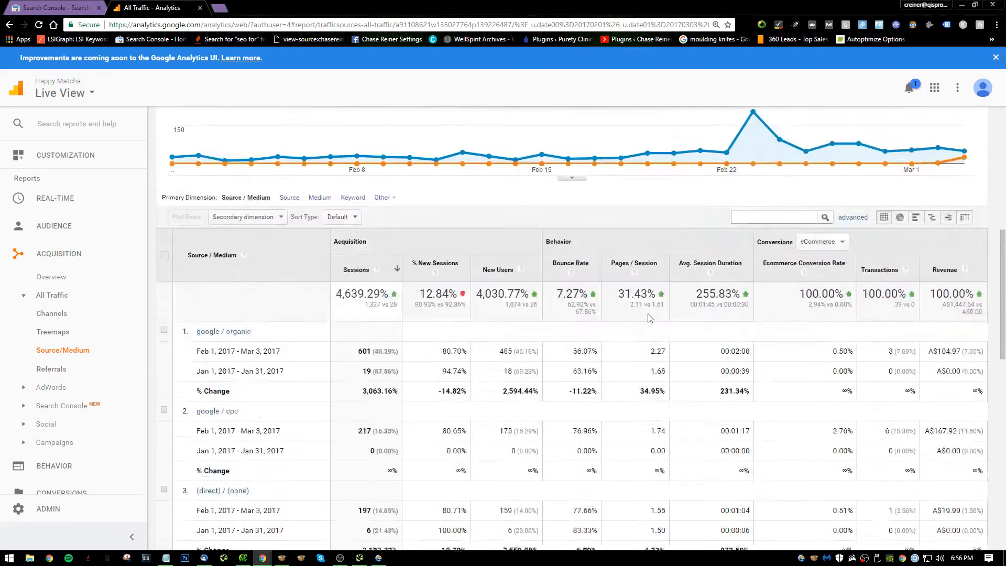
pyautogui.scroll(-10, 794, 272)
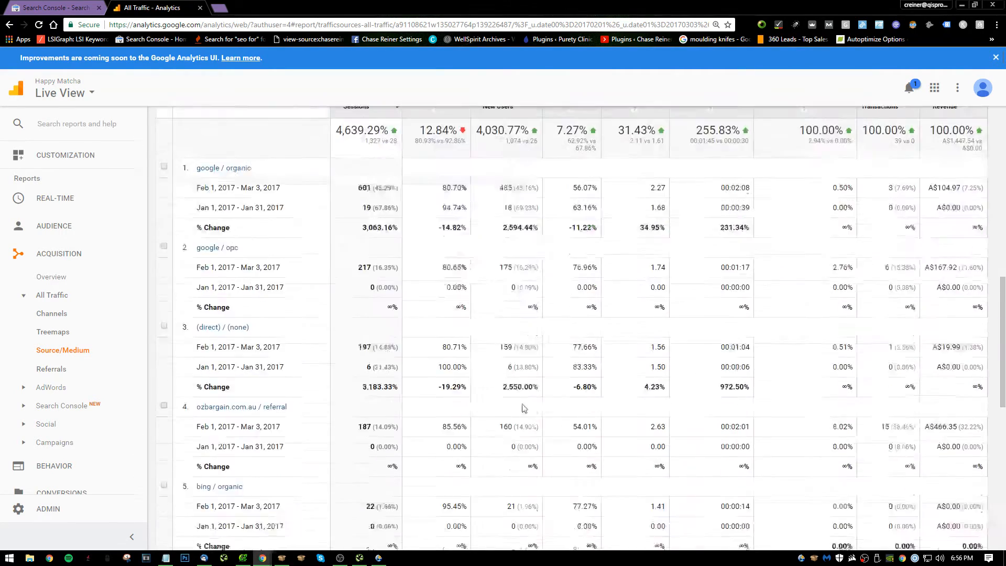
# Remove the previous-period comparison from the Source/Medium report, keeping the Feb 1, 2017 - Mar 3, 2017 range.
pyautogui.scroll(2, 477, 371)
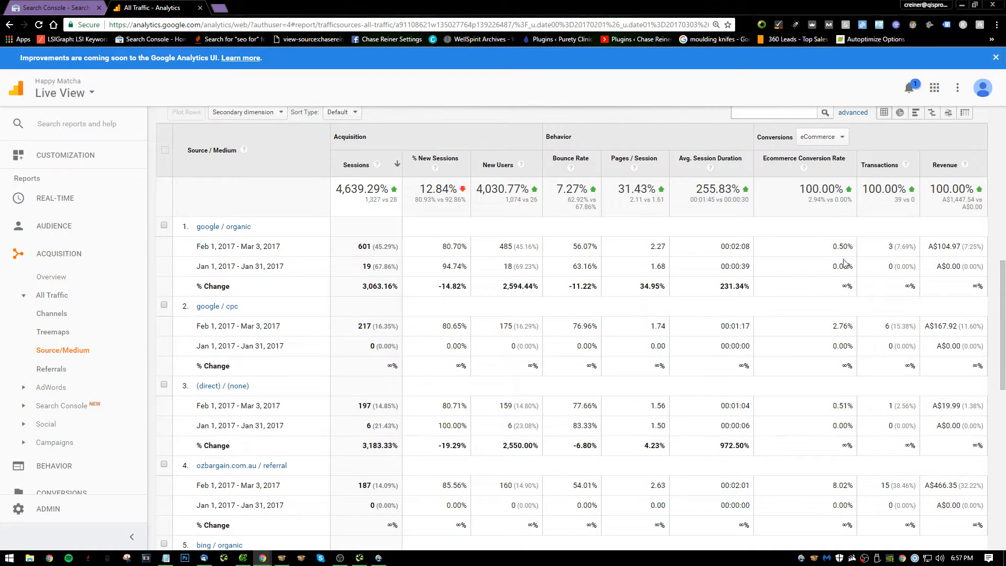
pyautogui.scroll(-4, 844, 270)
pyautogui.scroll(5, 734, 266)
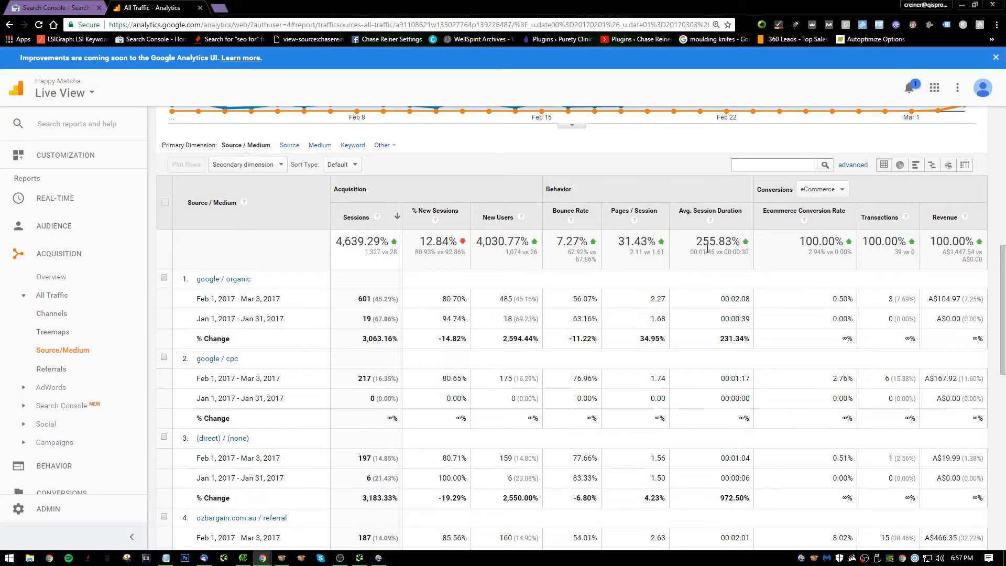
pyautogui.scroll(10, 468, 300)
pyautogui.click(912, 136)
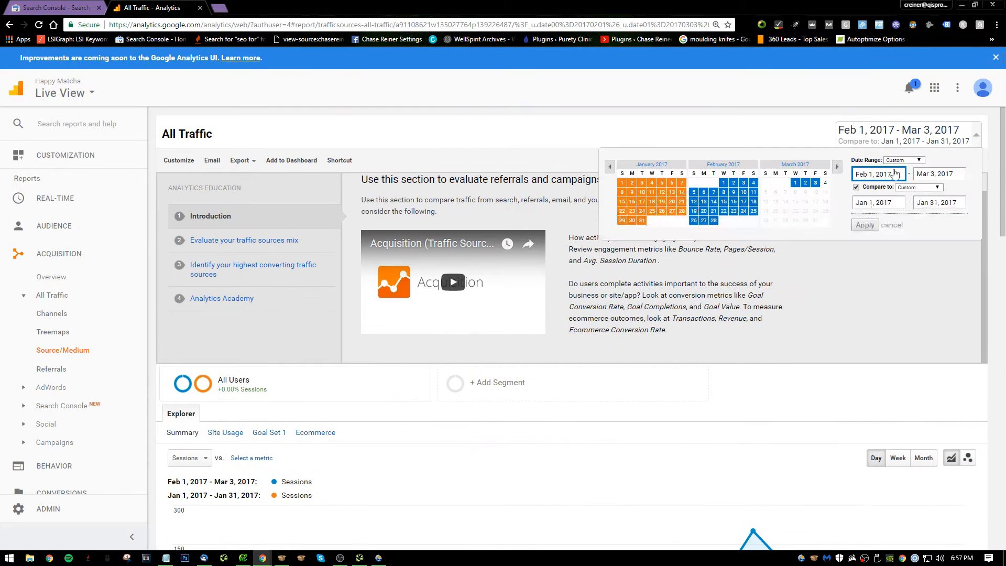
pyautogui.click(856, 187)
pyautogui.click(865, 225)
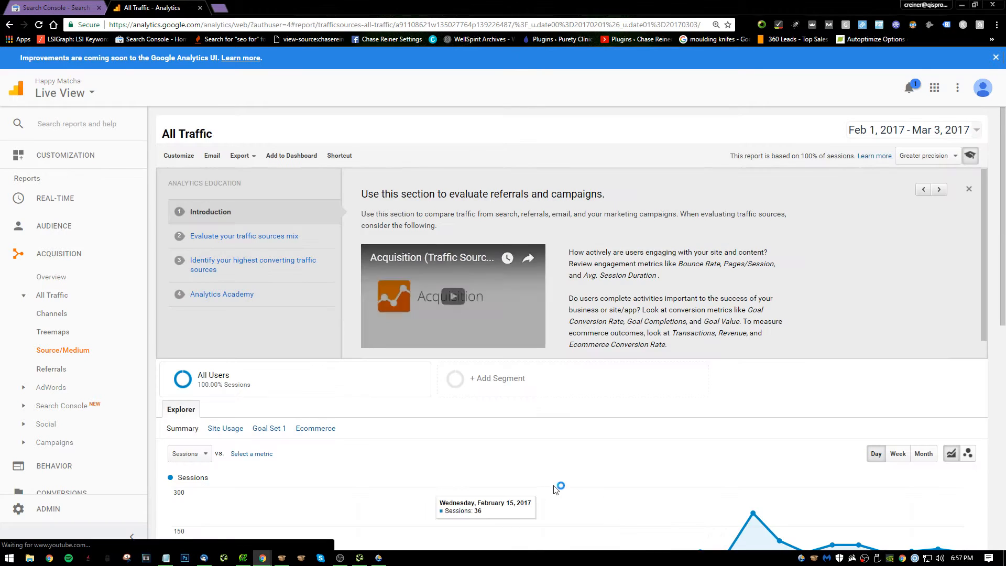
# Examine the bounce rate, session duration and conversion rate of the google / organic and google / cpc traffic sources.
pyautogui.scroll(-8, 257, 293)
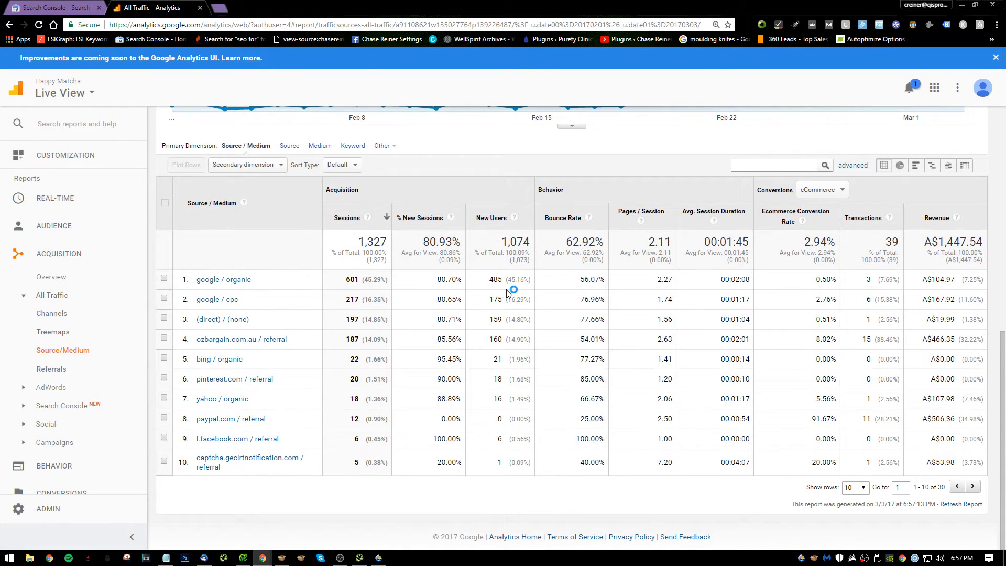
pyautogui.moveTo(577, 283); pyautogui.dragTo(631, 281)
pyautogui.click(624, 295)
pyautogui.click(632, 282)
pyautogui.moveTo(720, 280); pyautogui.dragTo(753, 280)
pyautogui.click(819, 280)
pyautogui.tripleClick(822, 280)
pyautogui.tripleClick(458, 310)
pyautogui.click(540, 315)
# Switch to Notepad, complete item 21 with "Consider having me optimize Adwords for you", and start item 22.
pyautogui.hotkey('alt', 'Tab')
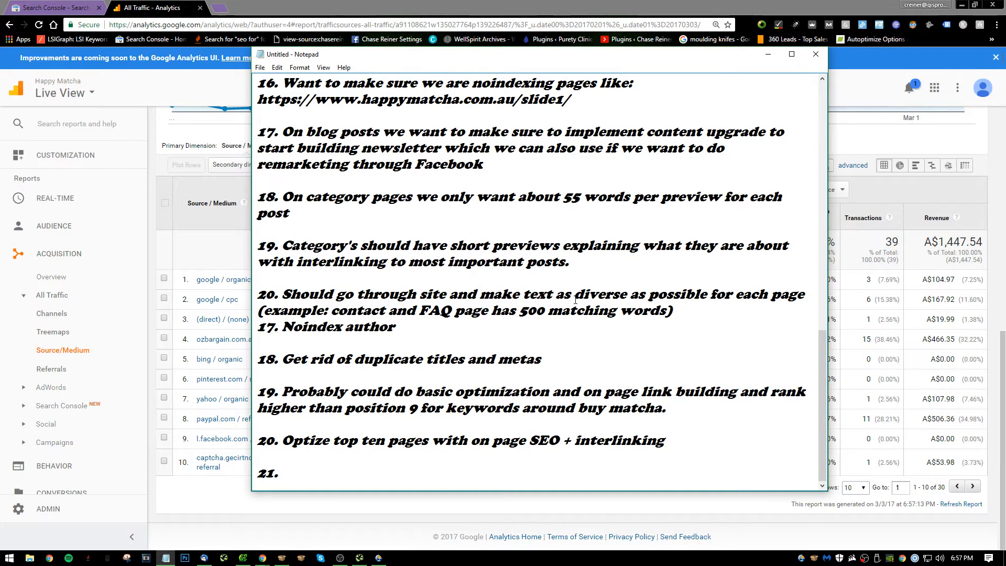
pyautogui.write('Consider having me optimize Ad')
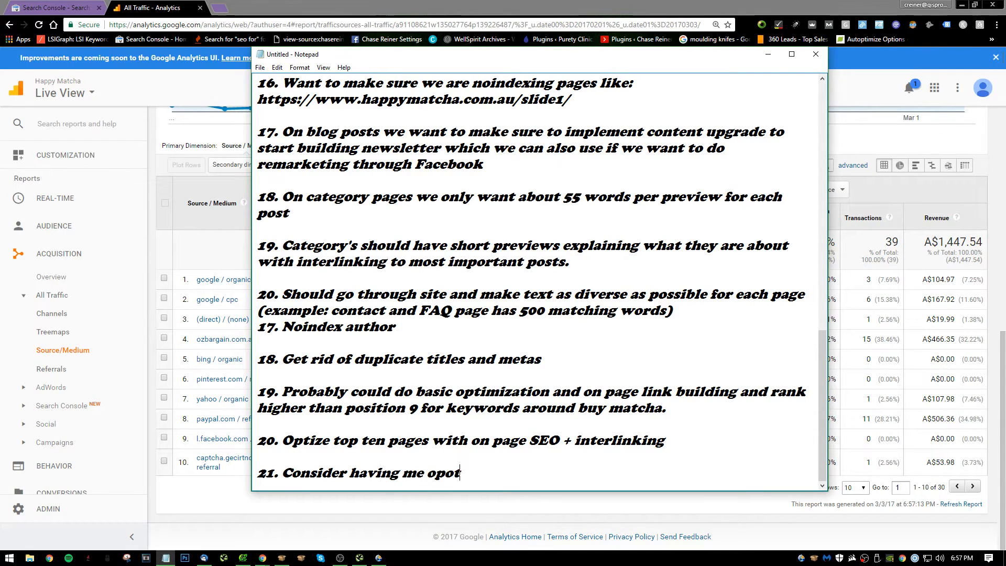
pyautogui.write('words for your')
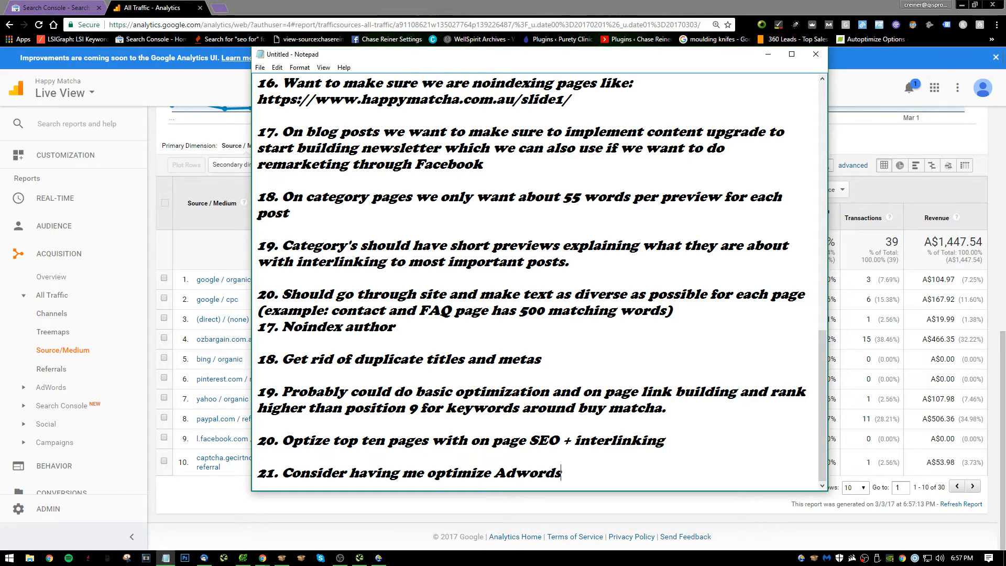
pyautogui.press('BackSpace')
pyautogui.press('BackSpace')
pyautogui.press('BackSpace')
pyautogui.press('BackSpace')
pyautogui.write('you')
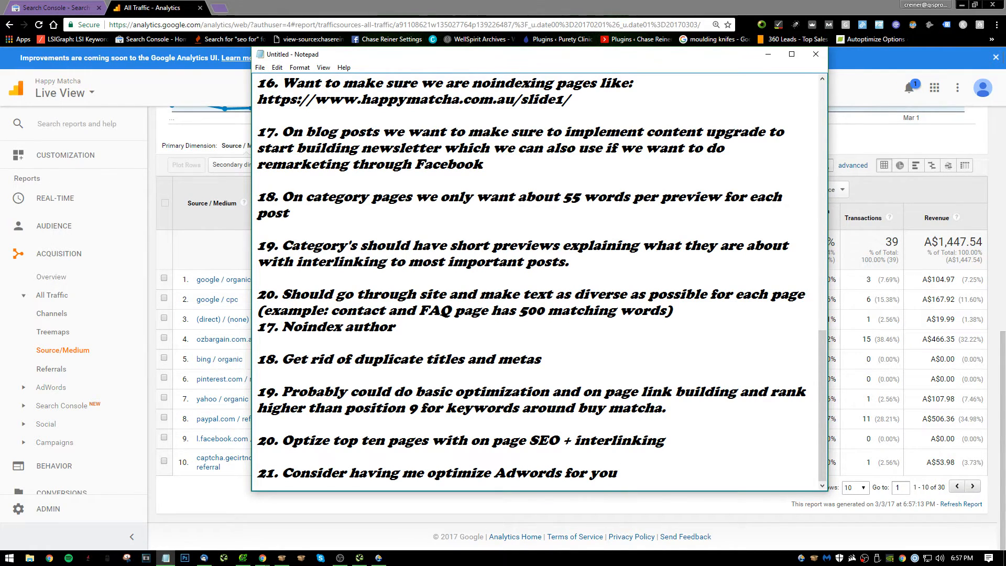
pyautogui.press('Return')
pyautogui.press('Return')
pyautogui.write('22.')
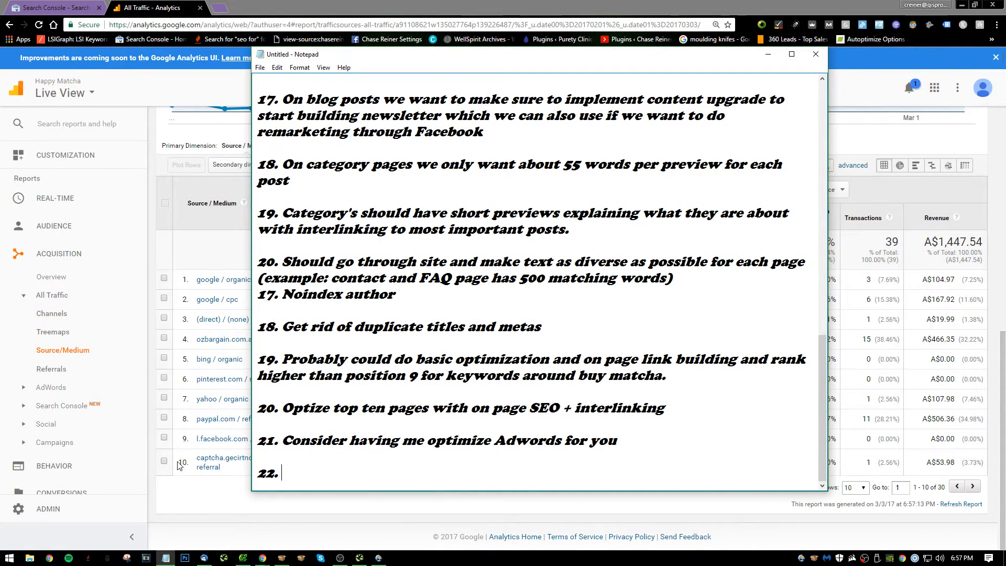
# Return to the browser, close the Google Analytics report and minimize the Search Console window.
pyautogui.hotkey('alt', 'Tab')
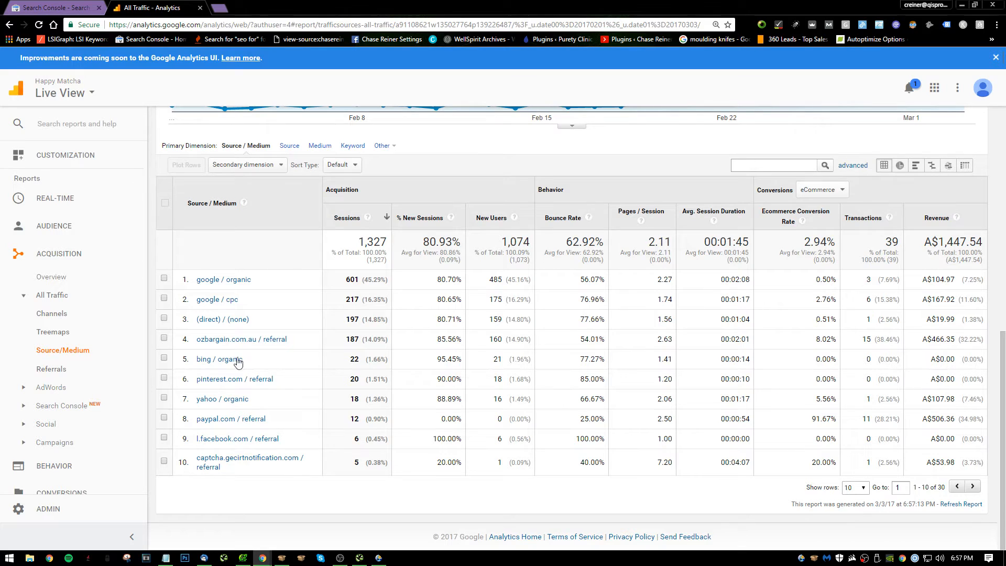
pyautogui.scroll(10, 431, 388)
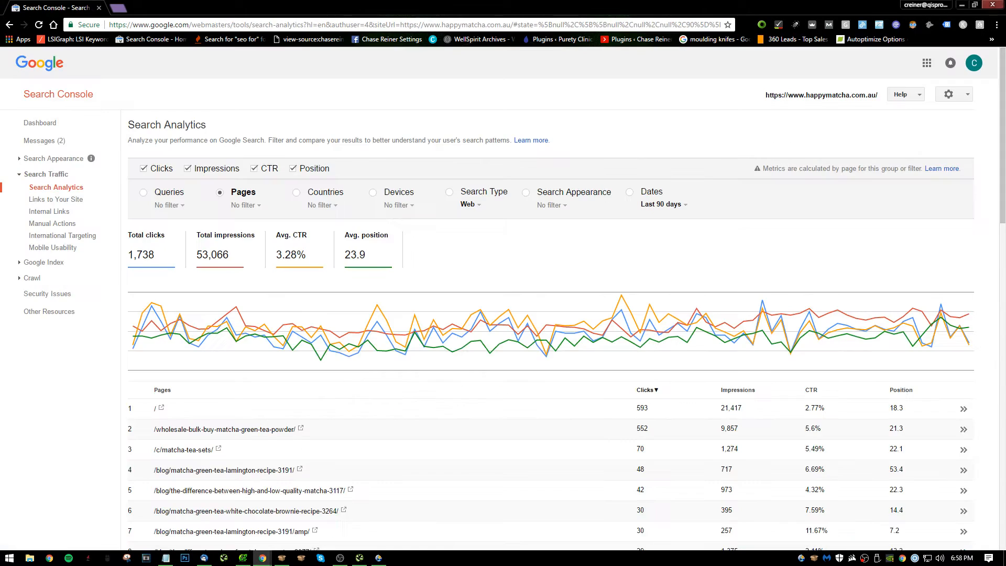
pyautogui.click(199, 8)
pyautogui.click(975, 5)
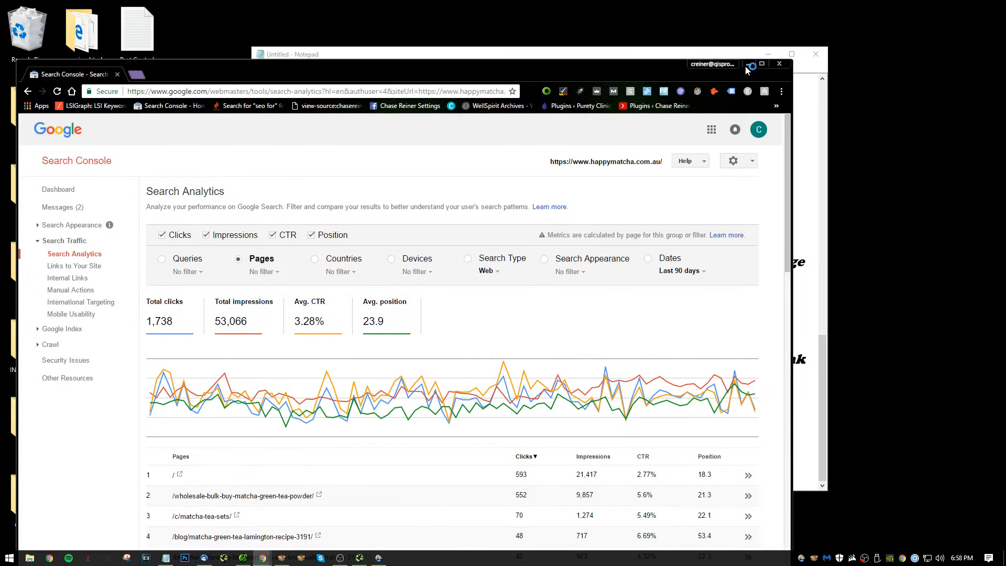
pyautogui.click(748, 64)
# Switch to Xenu and generate its broken link report, skipping the FTP orphan check.
pyautogui.hotkey('alt', 'Tab')
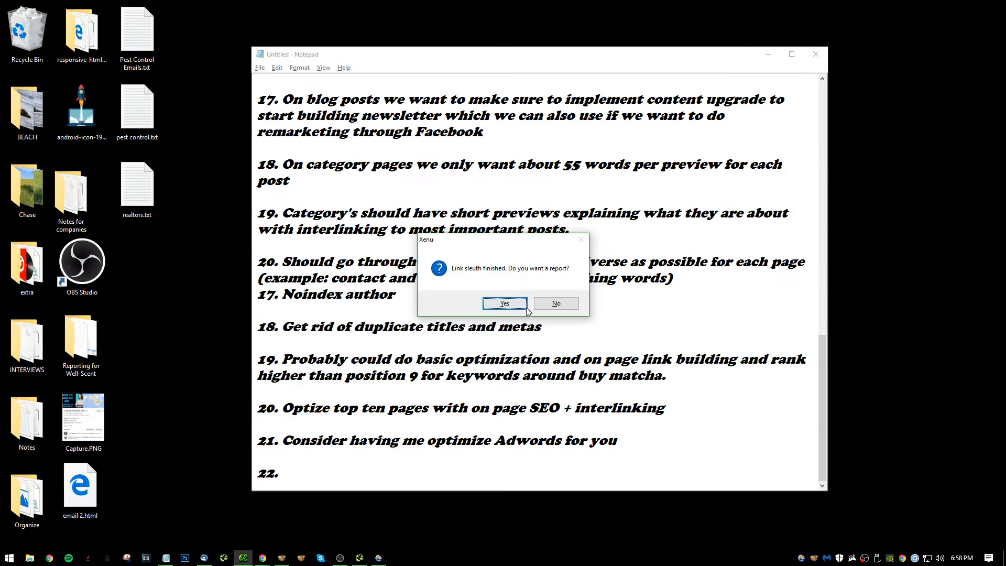
pyautogui.click(505, 304)
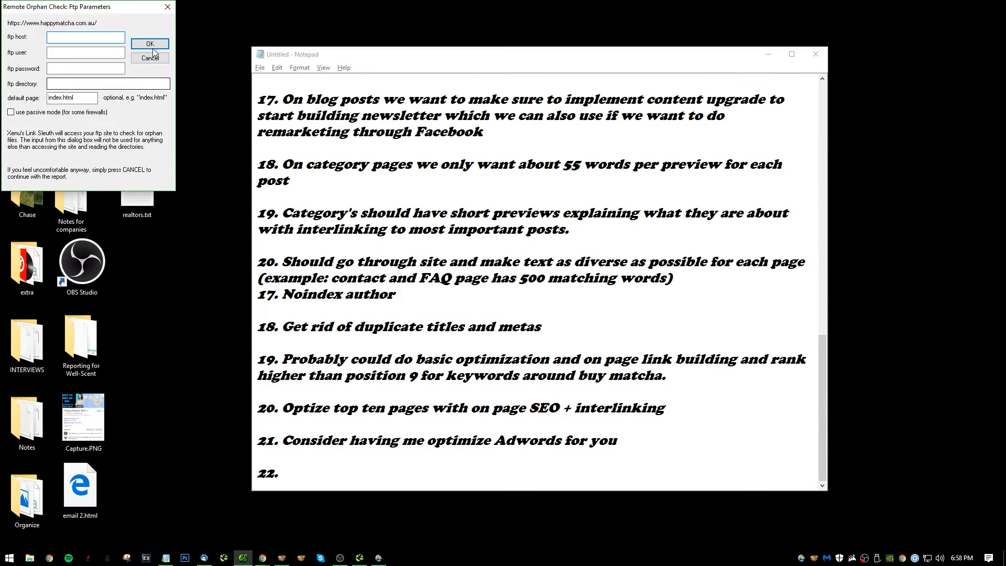
pyautogui.click(177, 7)
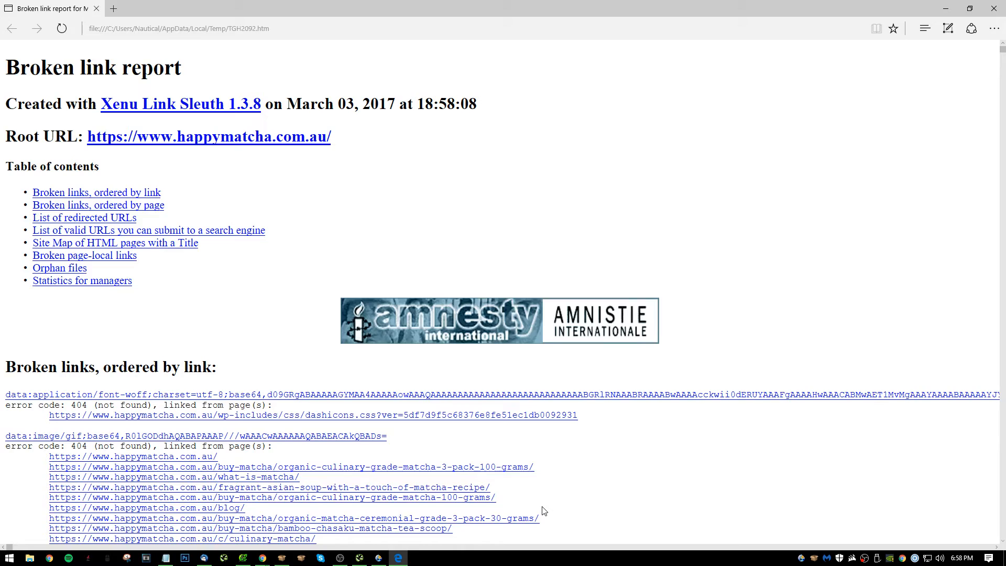
# Examine the report's broken links and error codes, both ordered by link and ordered by page.
pyautogui.scroll(-6, 471, 367)
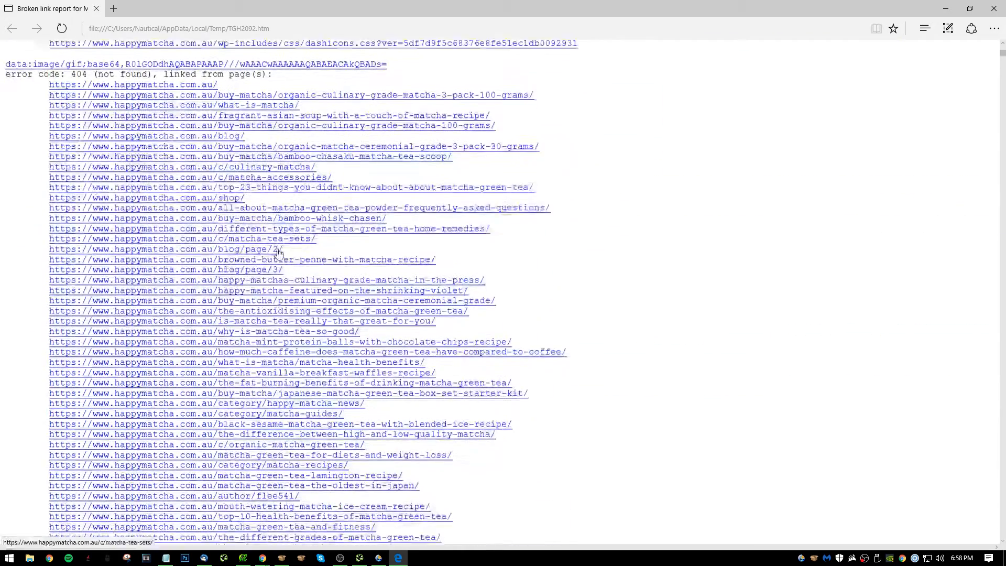
pyautogui.scroll(5, 315, 236)
pyautogui.scroll(-5, 288, 208)
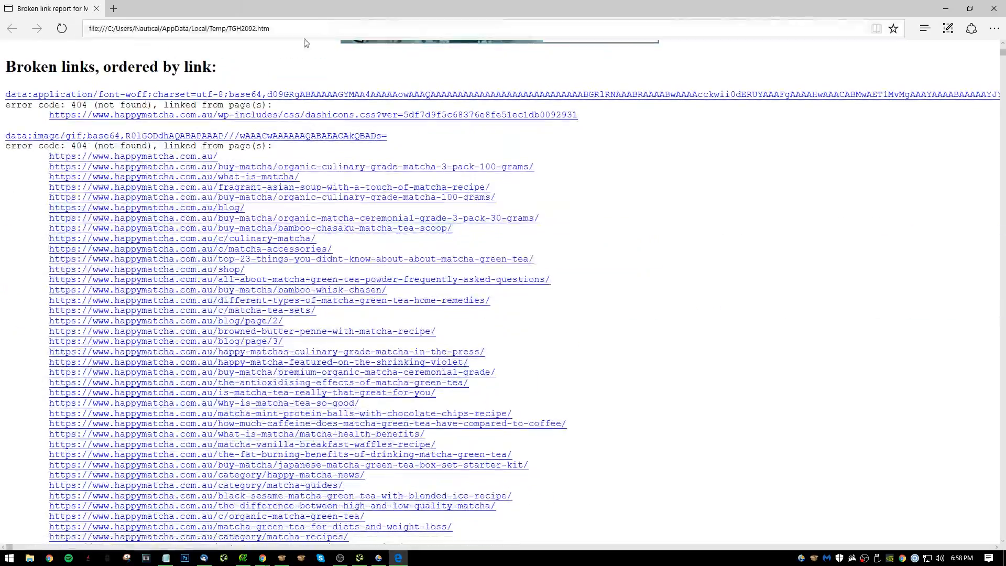
pyautogui.scroll(6, 168, 115)
pyautogui.scroll(-15, 167, 114)
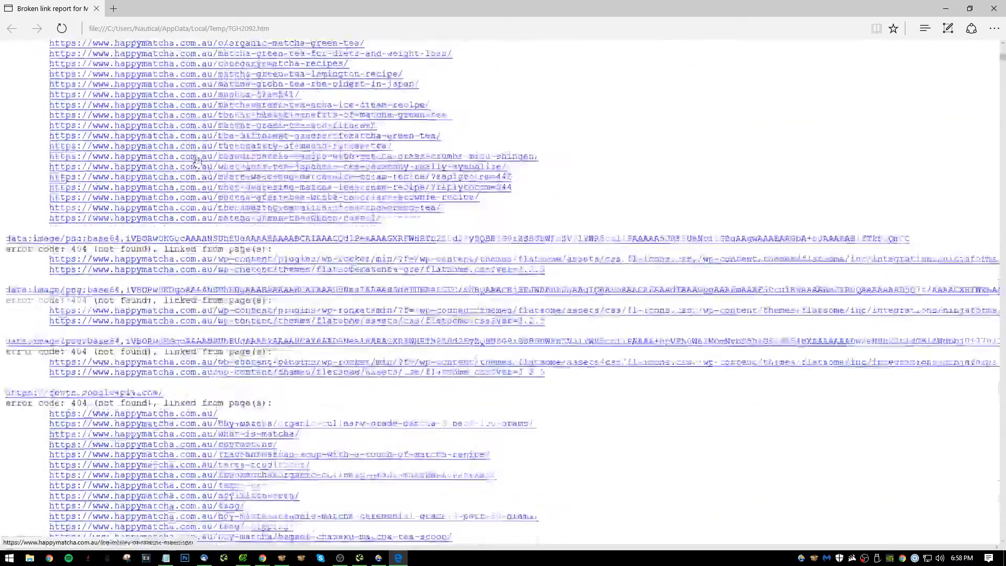
pyautogui.scroll(15, 225, 149)
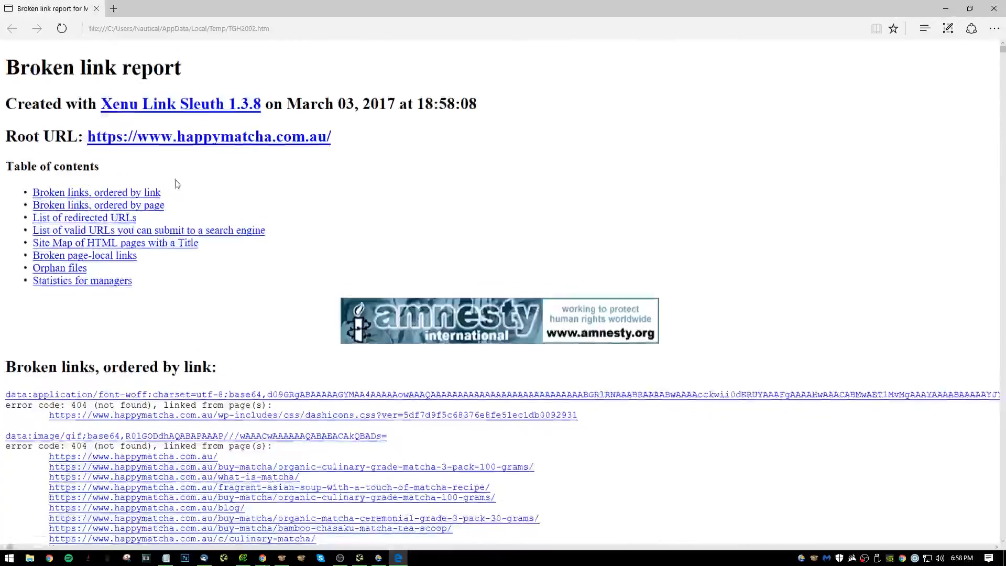
pyautogui.click(115, 204)
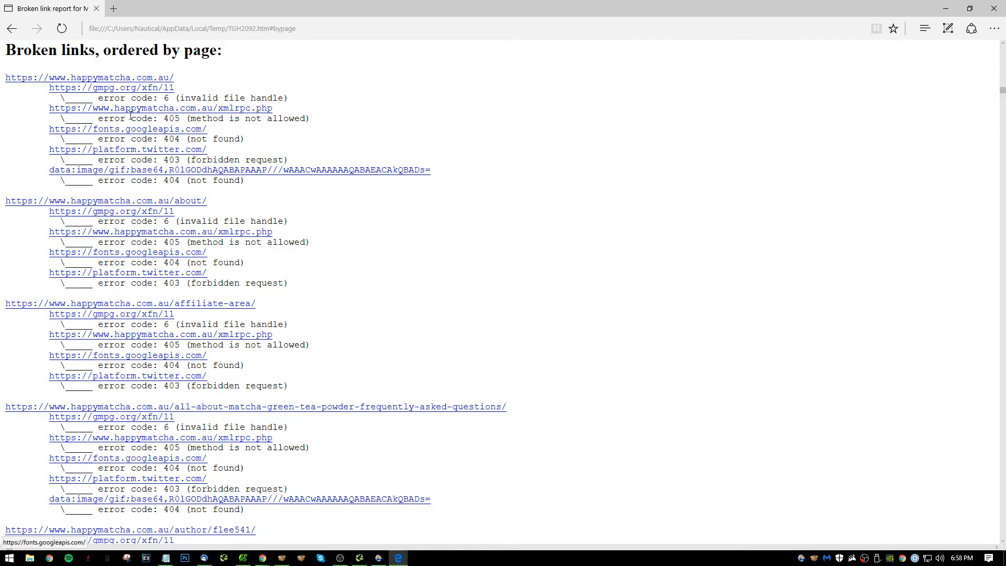
pyautogui.scroll(-4, 163, 145)
pyautogui.scroll(-20, 162, 146)
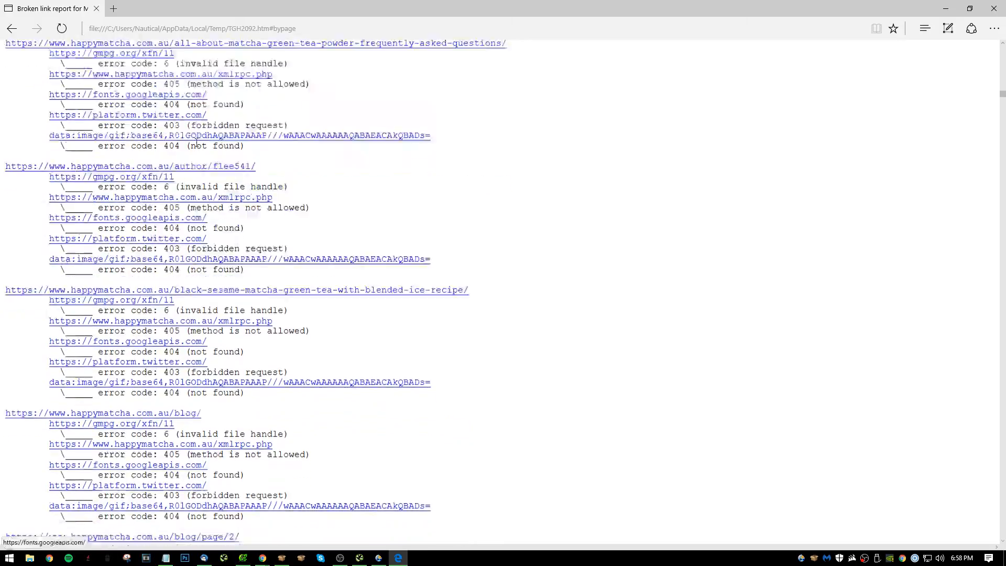
pyautogui.scroll(20, 340, 140)
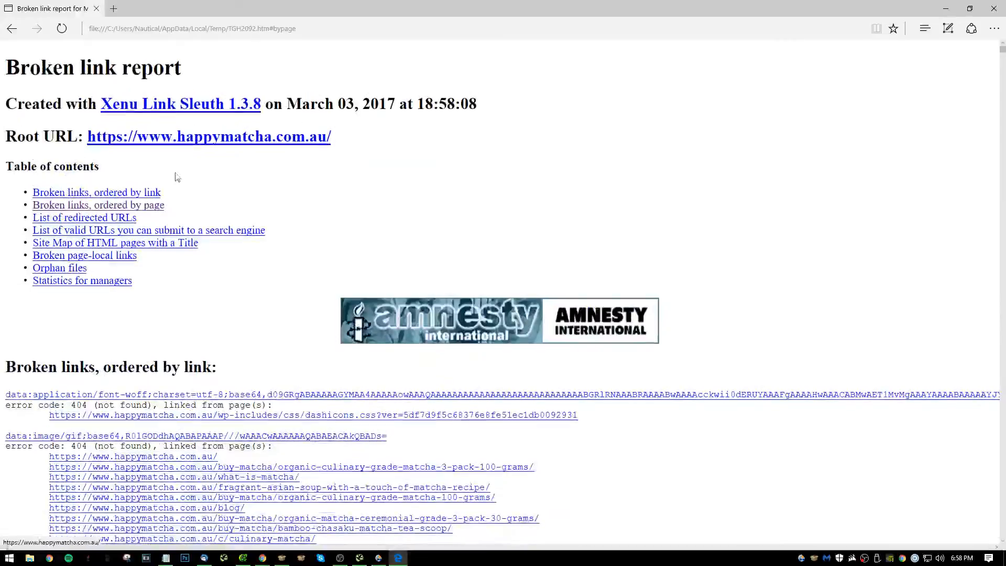
pyautogui.click(152, 205)
pyautogui.scroll(9, 157, 210)
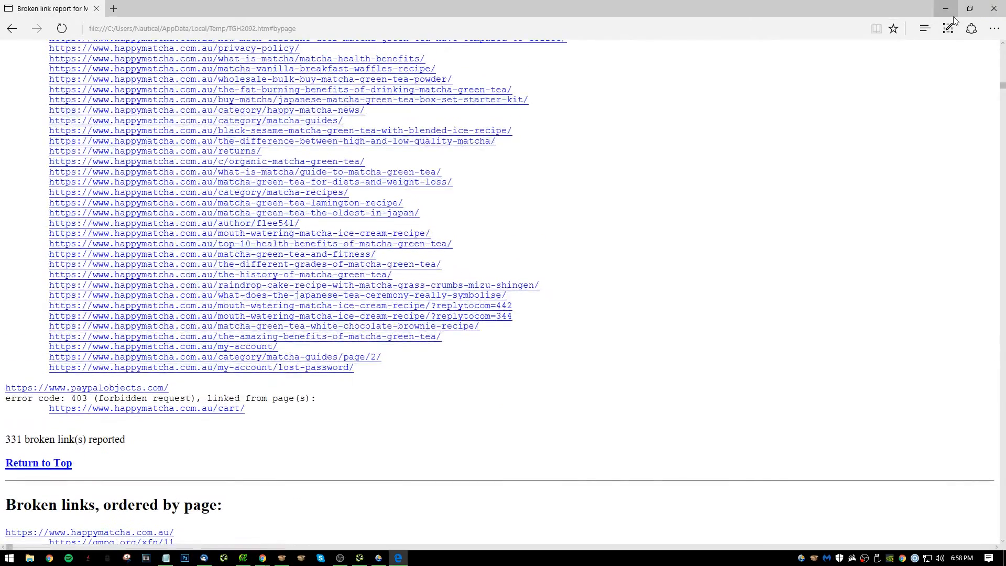
# Minimize the report, complete item 22 in Notepad with "Consider removing 404's and 301's with broken link checker", and start item 23.
pyautogui.click(948, 7)
pyautogui.write('Ciobs')
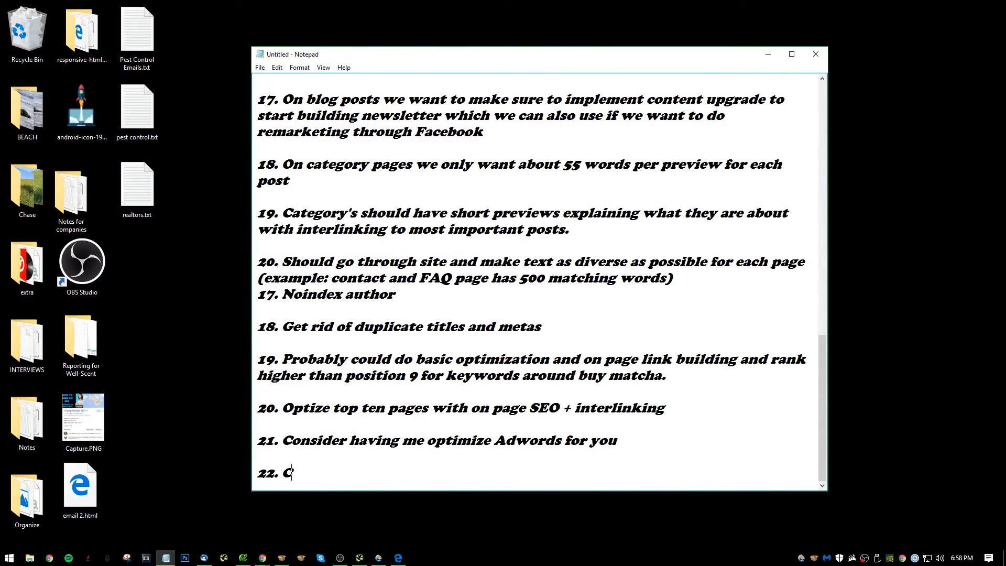
pyautogui.press('BackSpace')
pyautogui.press('BackSpace')
pyautogui.press('BackSpace')
pyautogui.press('BackSpace')
pyautogui.write('onsiud')
pyautogui.press('BackSpace')
pyautogui.write('r removing ')
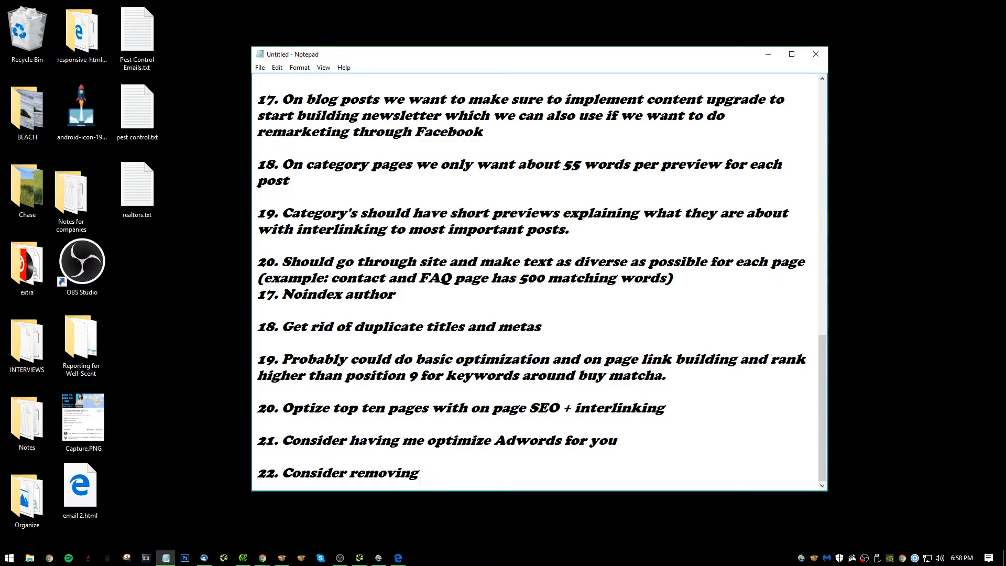
pyautogui.write("404's and 301's ")
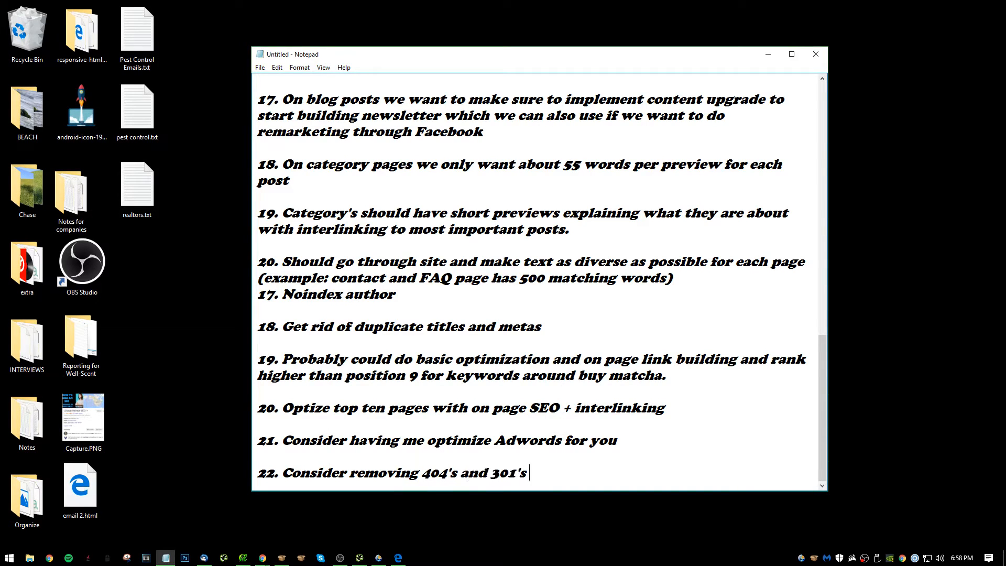
pyautogui.write('with broken l')
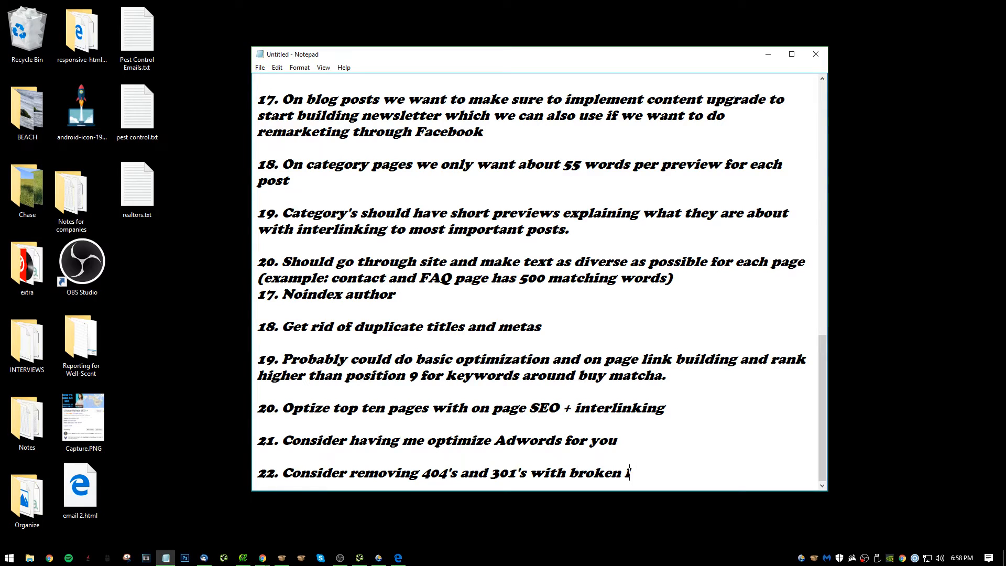
pyautogui.write('ink checker')
pyautogui.press('Return')
pyautogui.press('Return')
pyautogui.write('2')
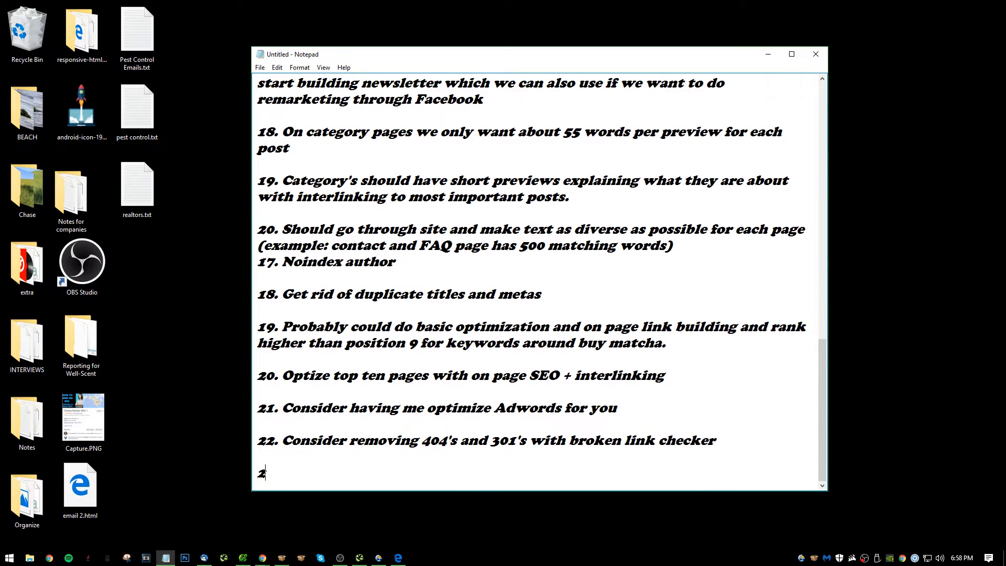
pyautogui.write('3.')
# Switch to Screaming Frog SEO Spider, enlarge the internal URL list and filter it to HTML pages for review.
pyautogui.hotkey('alt', 'Tab')
pyautogui.hotkey('alt', 'Tab')
pyautogui.hotkey('alt', 'Tab')
pyautogui.hotkey('alt', 'Tab')
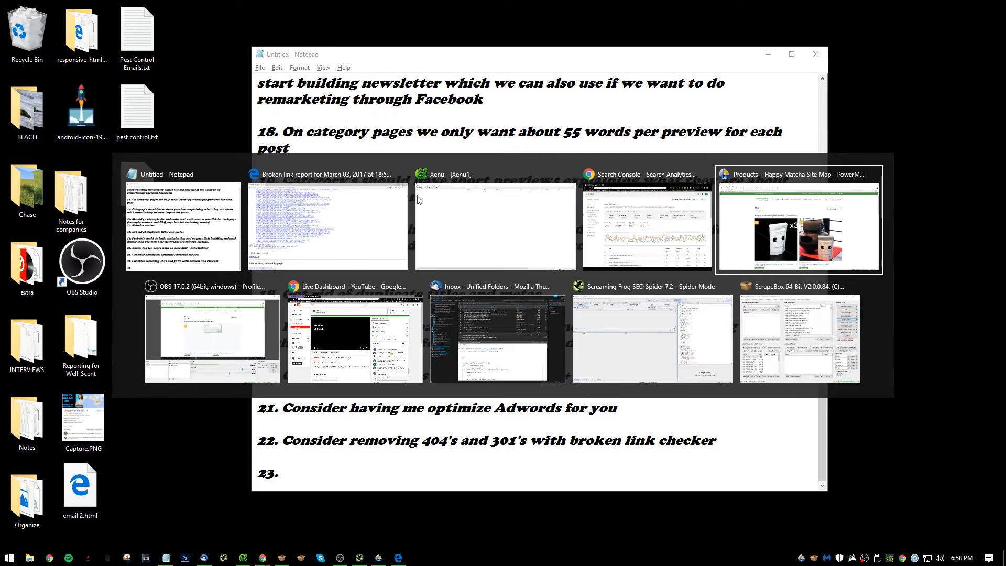
pyautogui.click(676, 366)
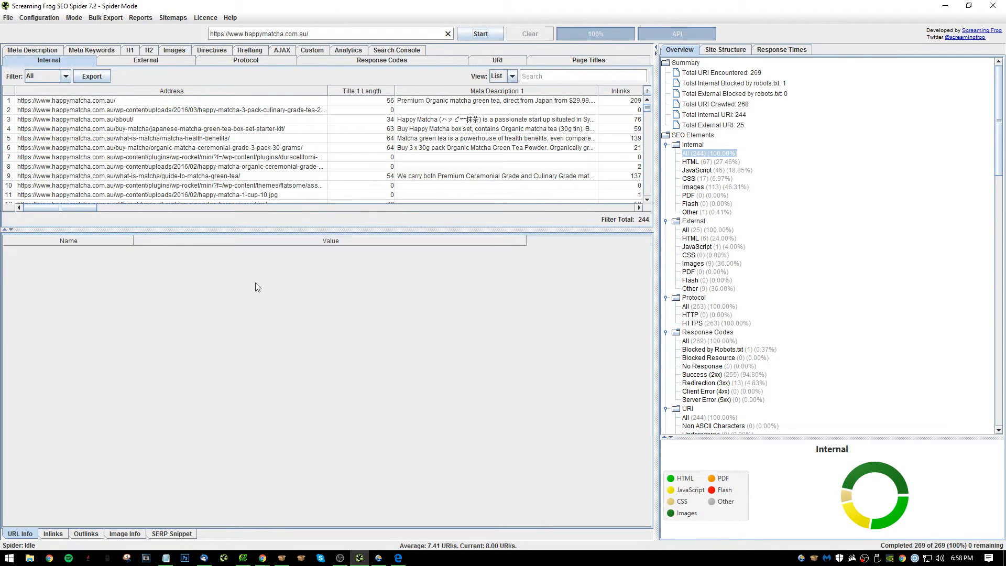
pyautogui.moveTo(228, 229); pyautogui.dragTo(228, 511)
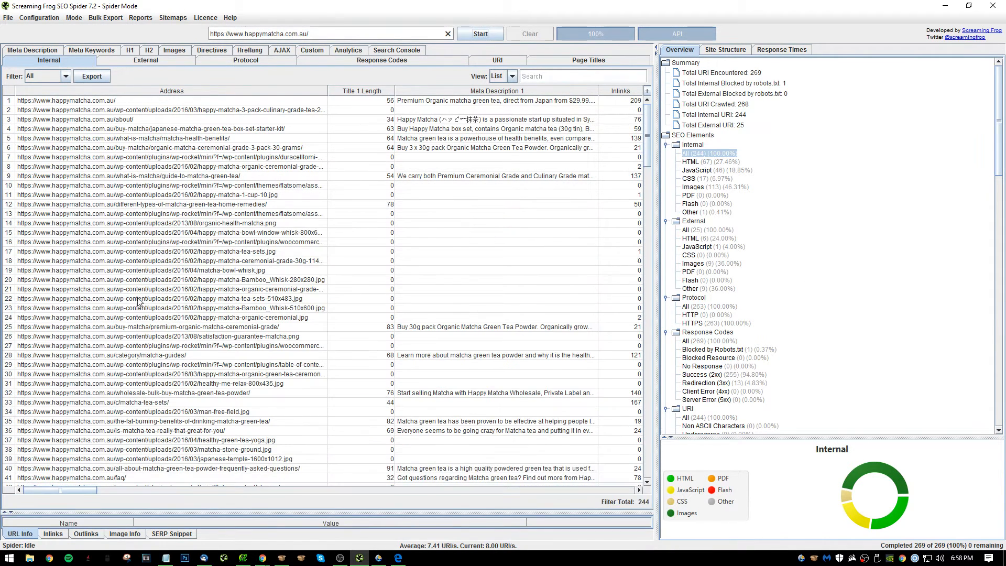
pyautogui.click(55, 77)
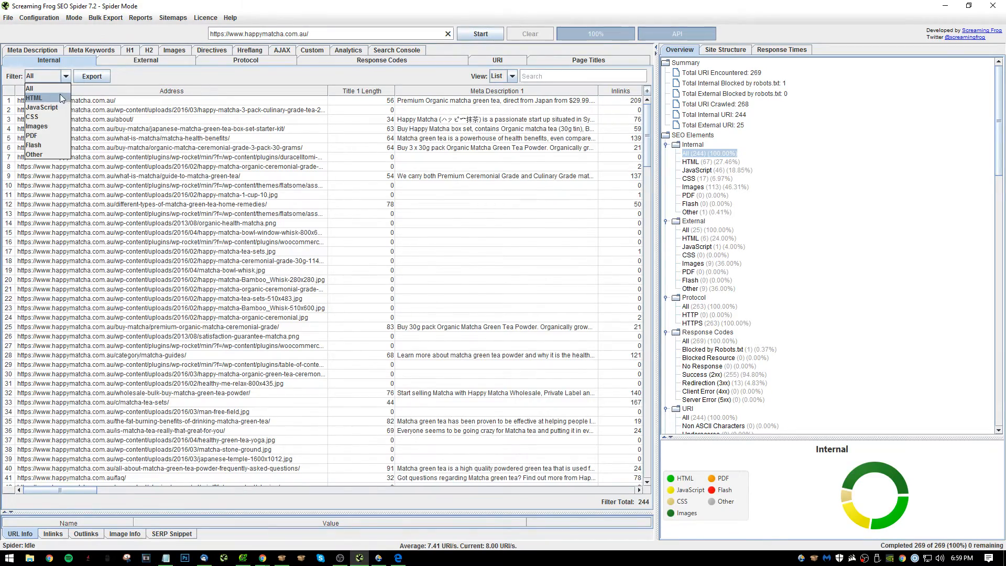
pyautogui.click(62, 98)
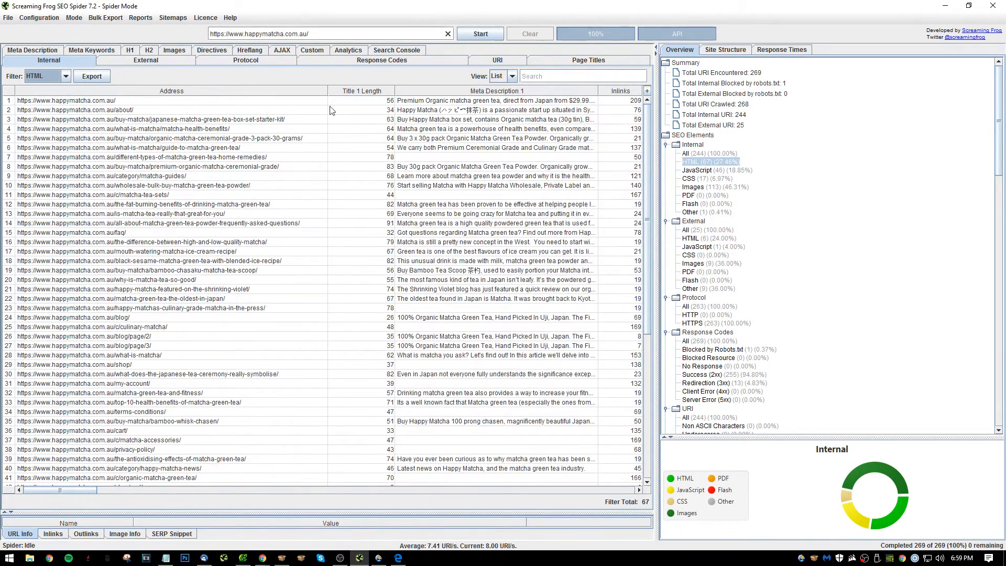
pyautogui.scroll(-9, 228, 198)
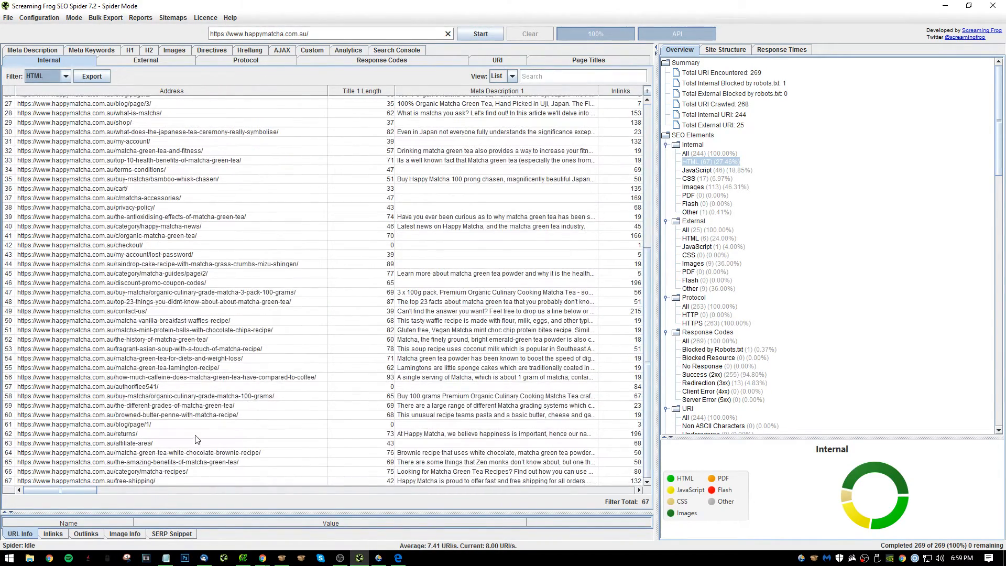
# Examine the lengths of the page addresses throughout the internal HTML list, including the longer post URLs.
pyautogui.moveTo(196, 439); pyautogui.dragTo(221, 249)
pyautogui.click(221, 248)
pyautogui.scroll(6, 219, 449)
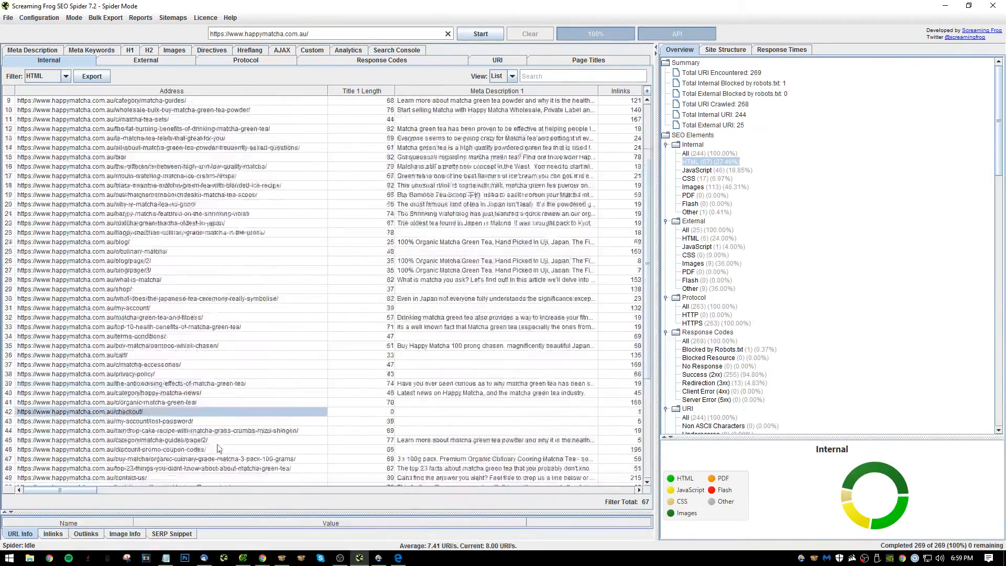
pyautogui.scroll(-6, 225, 430)
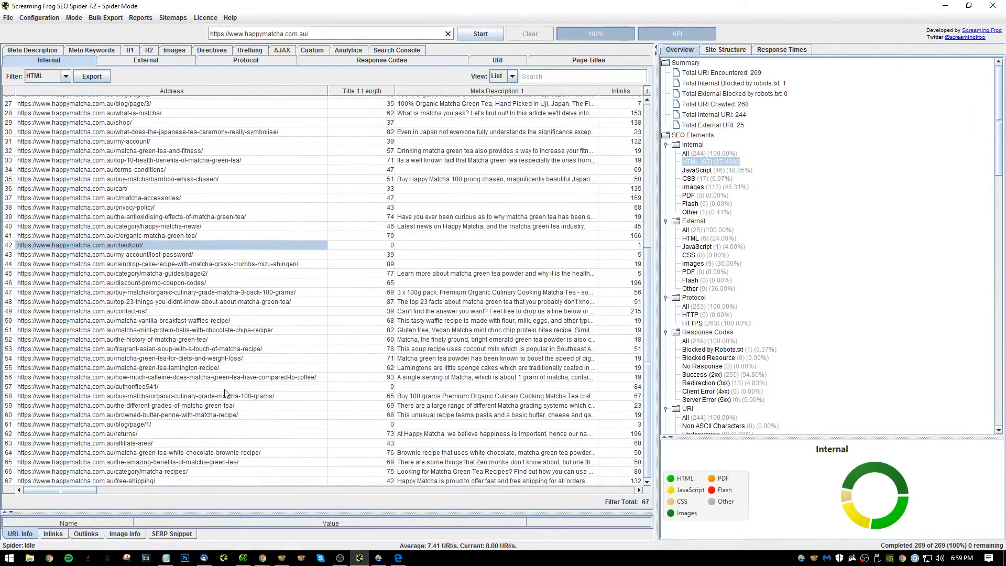
pyautogui.hotkey('alt', 'Tab')
pyautogui.click(165, 358)
pyautogui.moveTo(167, 425); pyautogui.dragTo(173, 180)
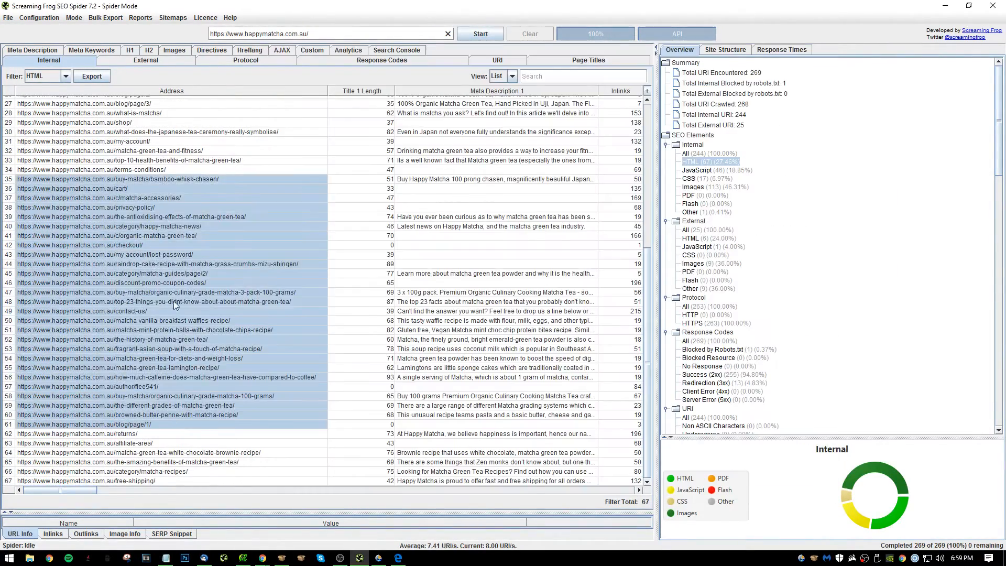
pyautogui.click(176, 309)
pyautogui.scroll(9, 260, 372)
# Switch to Notepad, complete item 23 with "In the future, let's make sure URL's are under 6 words." and start item 24.
pyautogui.hotkey('alt', 'Tab')
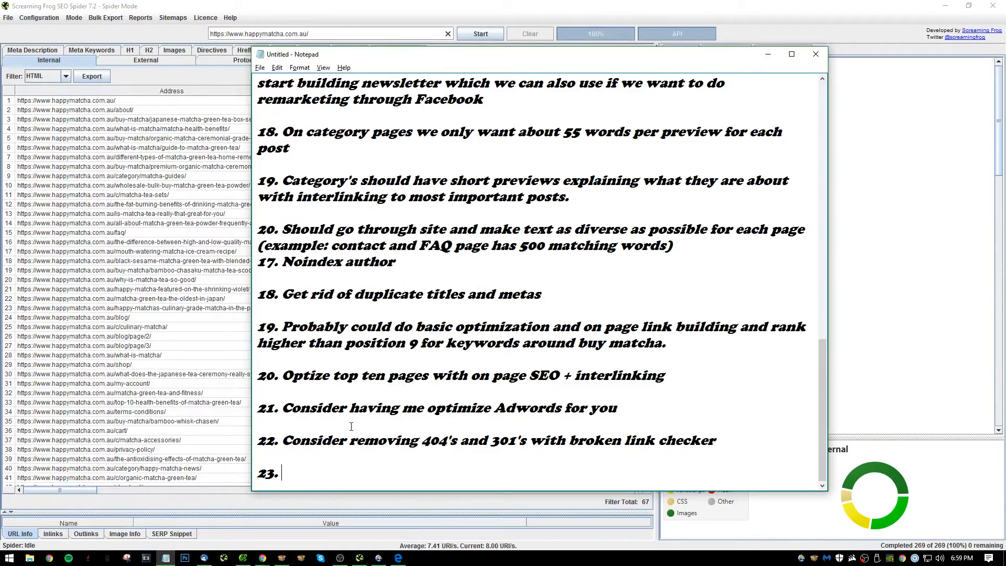
pyautogui.write('In the future')
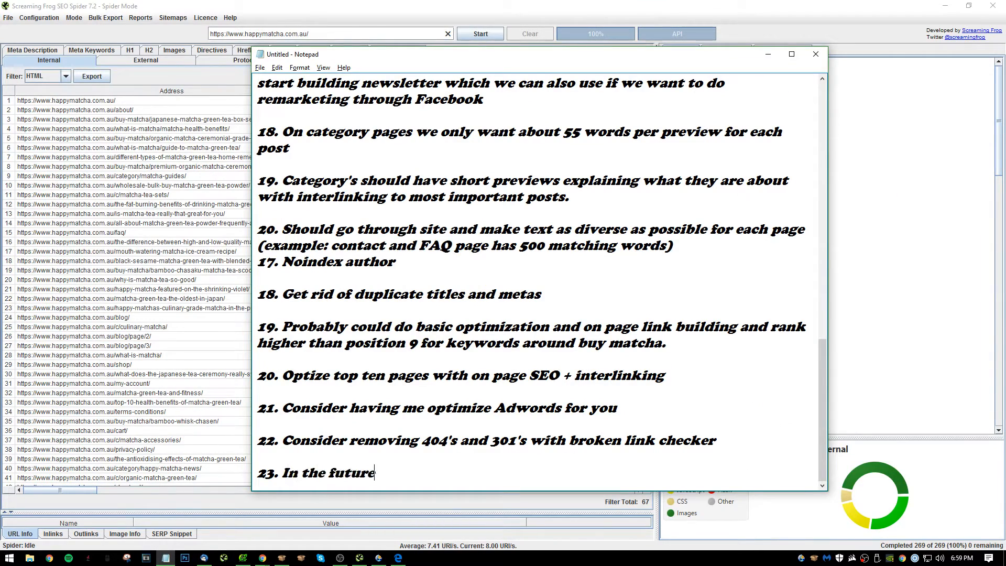
pyautogui.write(" let's")
pyautogui.press('BackSpace')
pyautogui.press('BackSpace')
pyautogui.press('BackSpace')
pyautogui.press('BackSpace')
pyautogui.write("let's make sure UR")
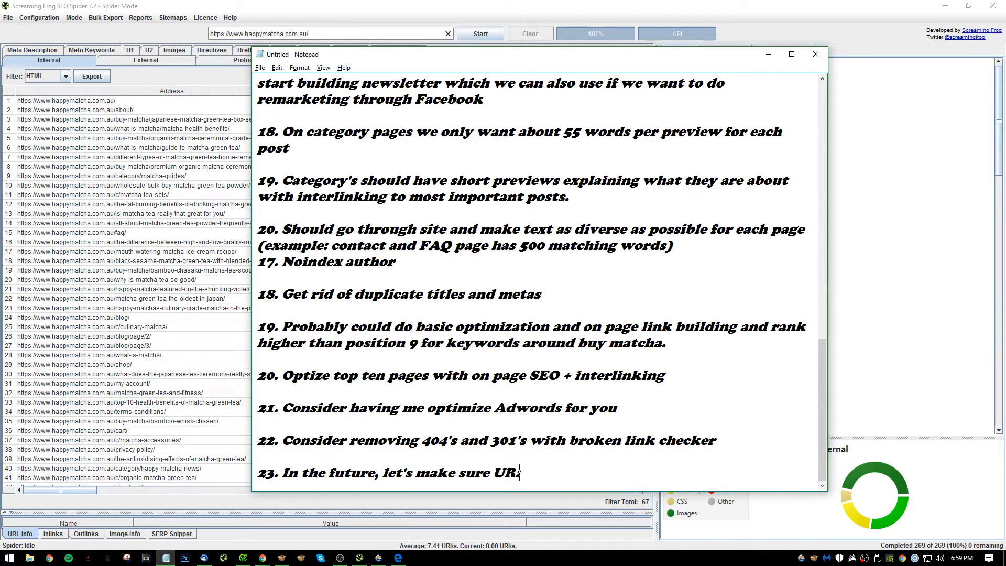
pyautogui.write("L's are under 6 words.")
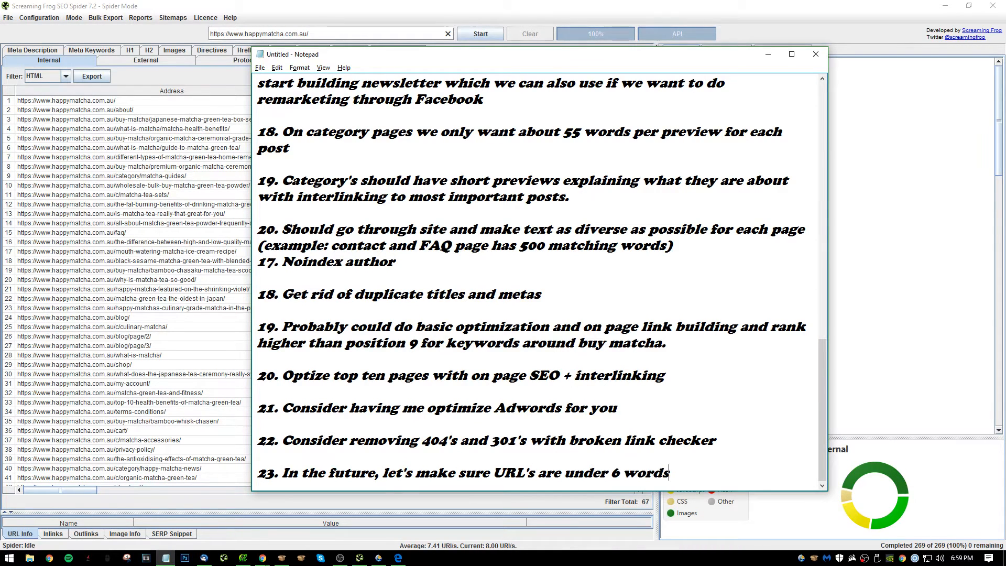
pyautogui.press('Return')
pyautogui.press('Return')
pyautogui.write('24.')
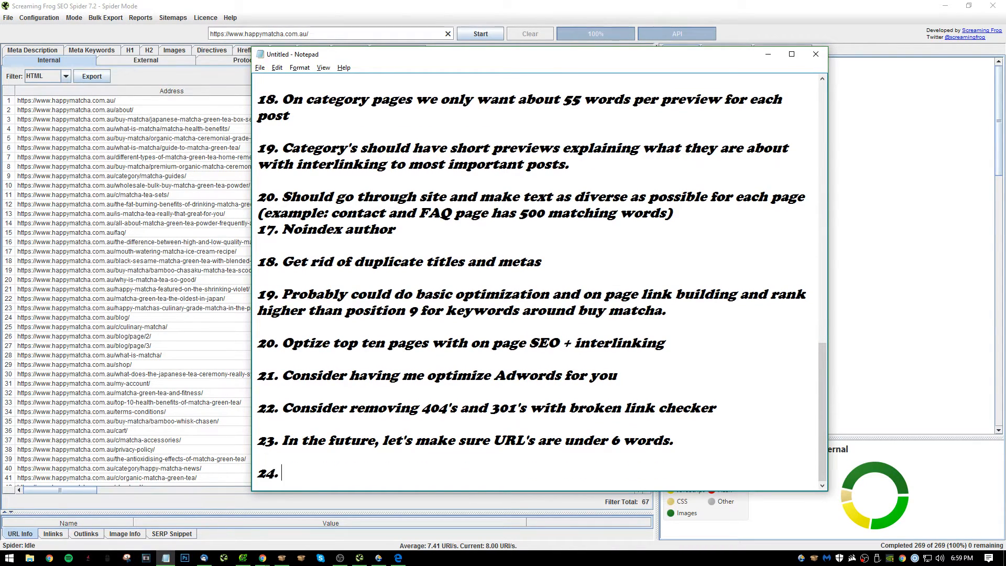
# Back in Screaming Frog, sort the pages by title length, longest first, and select the first 16 addresses for copying.
pyautogui.click(70, 218)
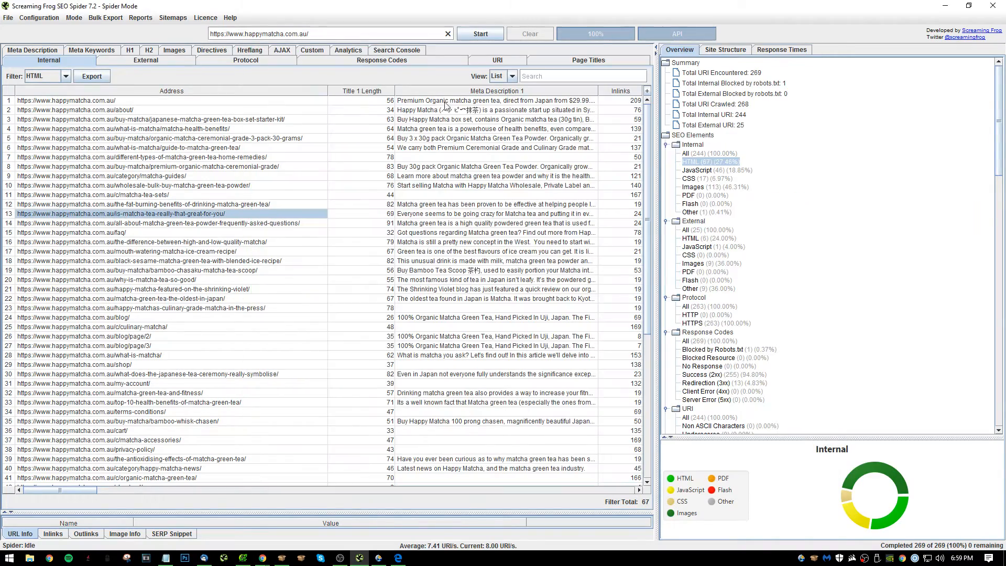
pyautogui.click(355, 93)
pyautogui.click(355, 94)
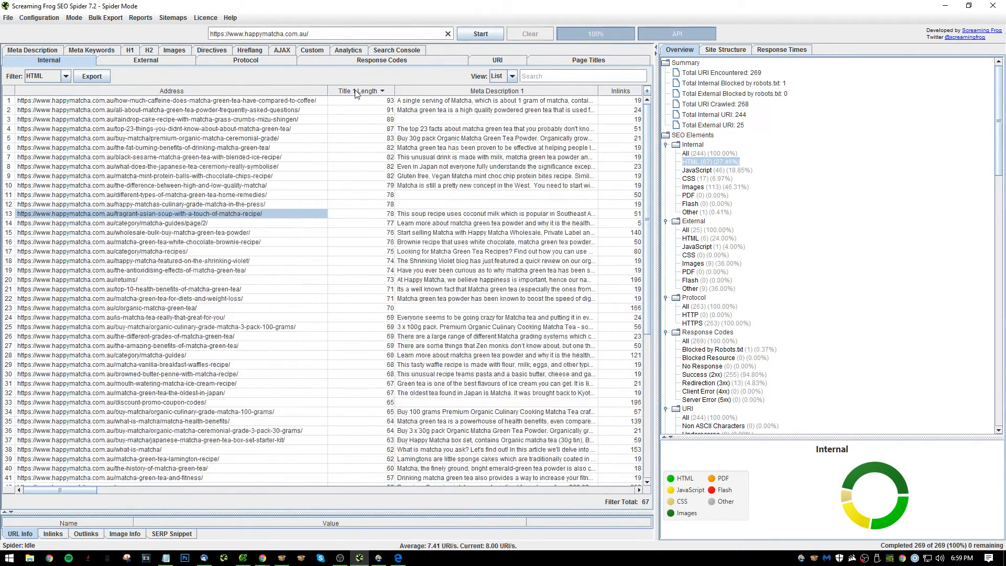
pyautogui.click(256, 233)
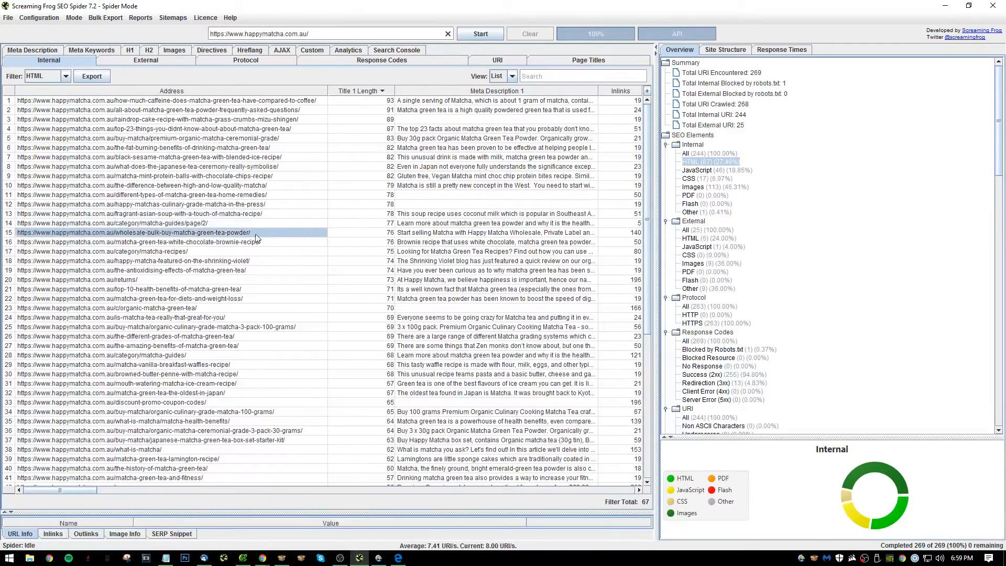
pyautogui.moveTo(250, 242); pyautogui.dragTo(252, 34)
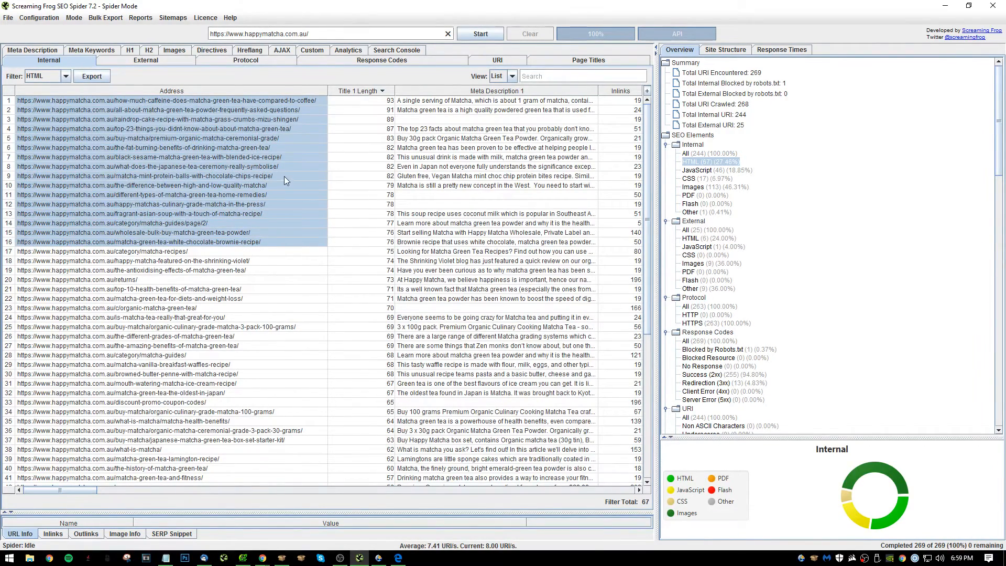
# Complete item 24 in Notepad with "Make titles under 75 on:", paste the copied page addresses beneath it, and start item 25.
pyautogui.hotkey('alt', 'Tab')
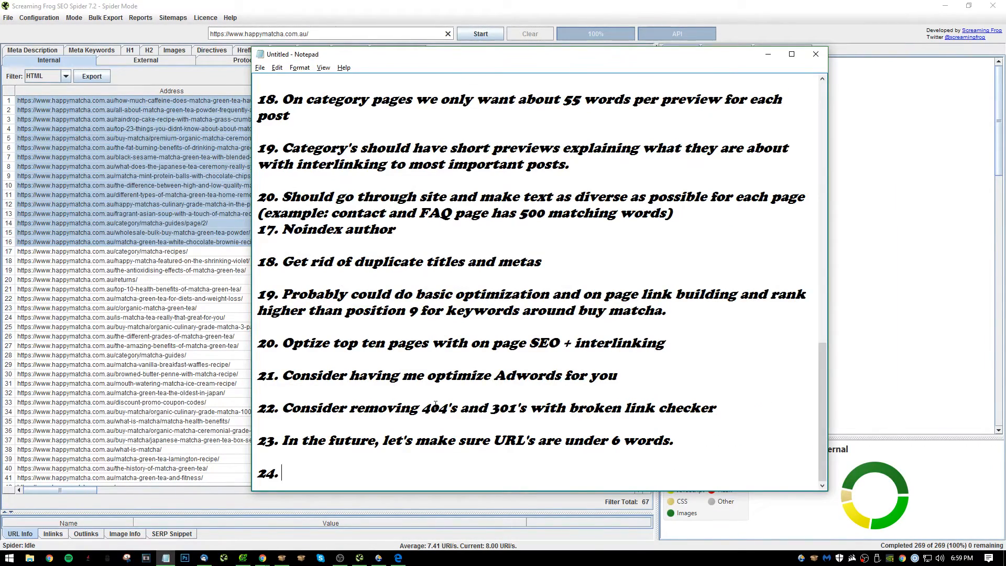
pyautogui.write('JM')
pyautogui.press('BackSpace')
pyautogui.press('BackSpace')
pyautogui.write('Make titles')
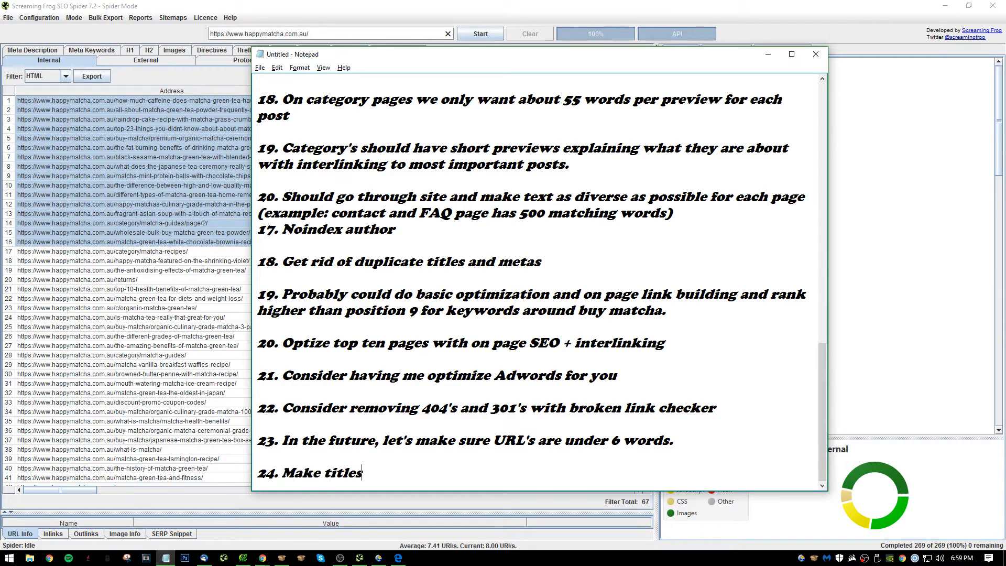
pyautogui.write(' under 75 on:')
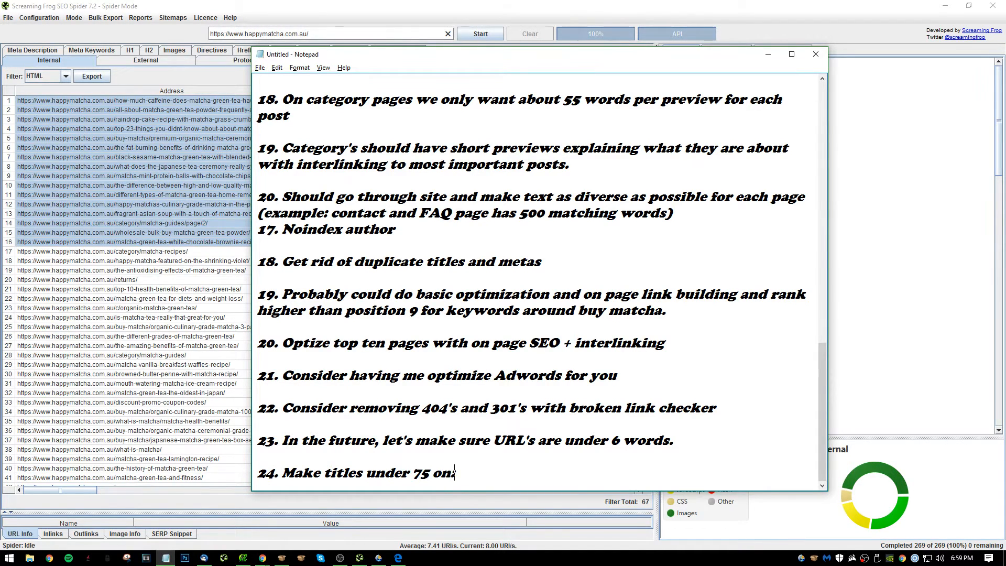
pyautogui.press('Return')
pyautogui.hotkey('ctrl', 'v')
pyautogui.write('25.')
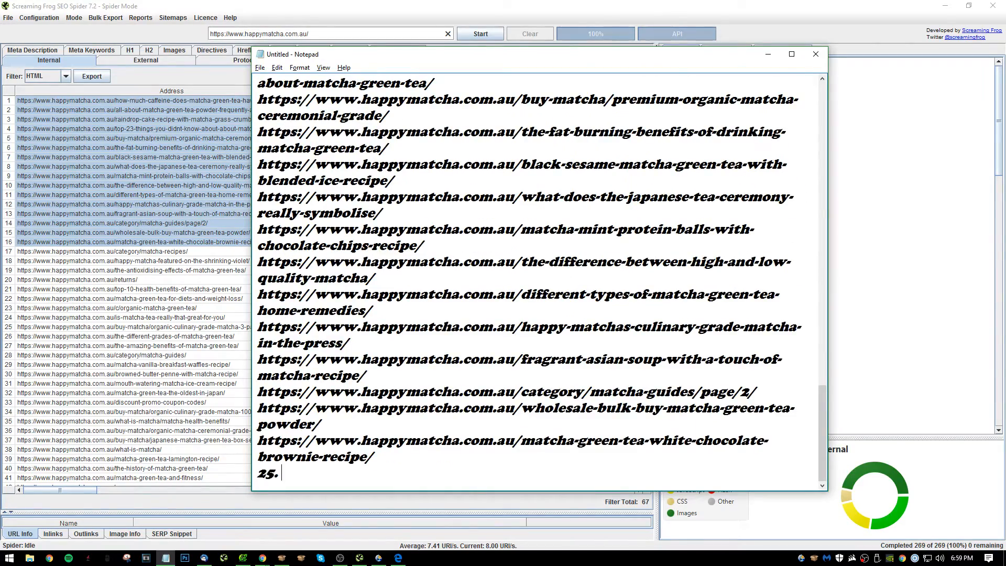
# Select the short-title addresses in Screaming Frog from the guide-to-matcha-green-tea page through the end of the list for copying, and return to Notepad.
pyautogui.click(117, 287)
pyautogui.scroll(-9, 357, 272)
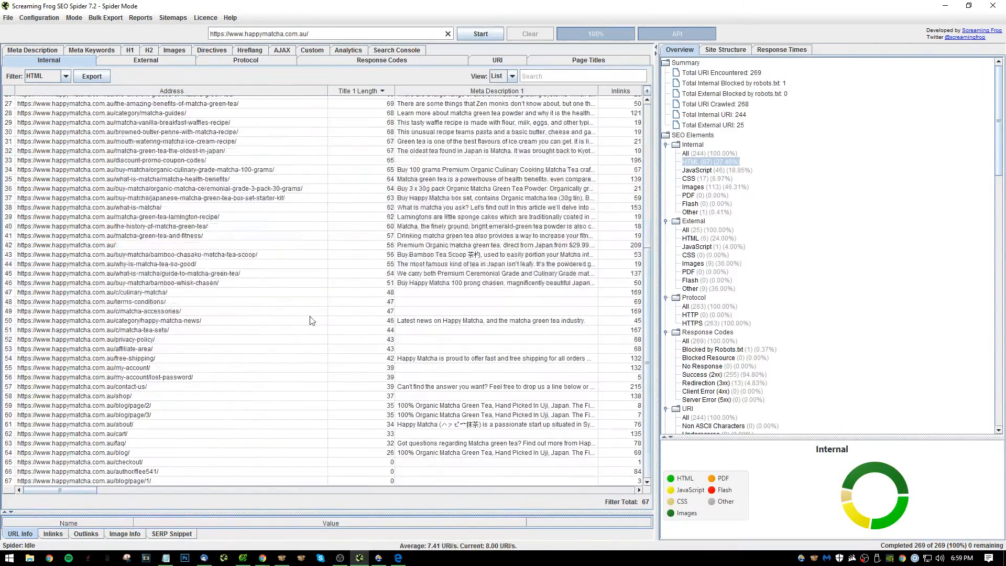
pyautogui.moveTo(273, 288); pyautogui.dragTo(305, 496)
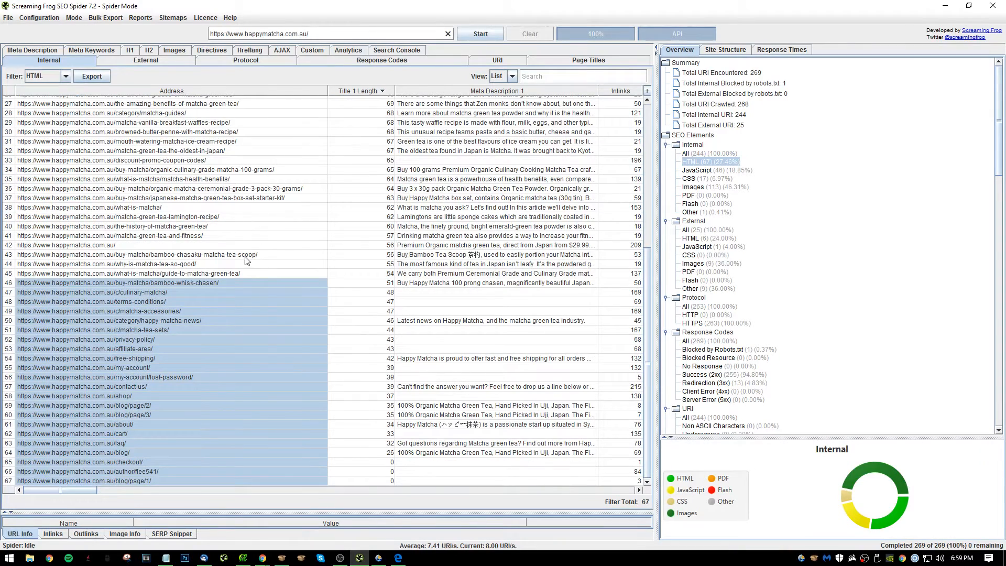
pyautogui.moveTo(242, 269); pyautogui.dragTo(250, 530)
pyautogui.click(166, 558)
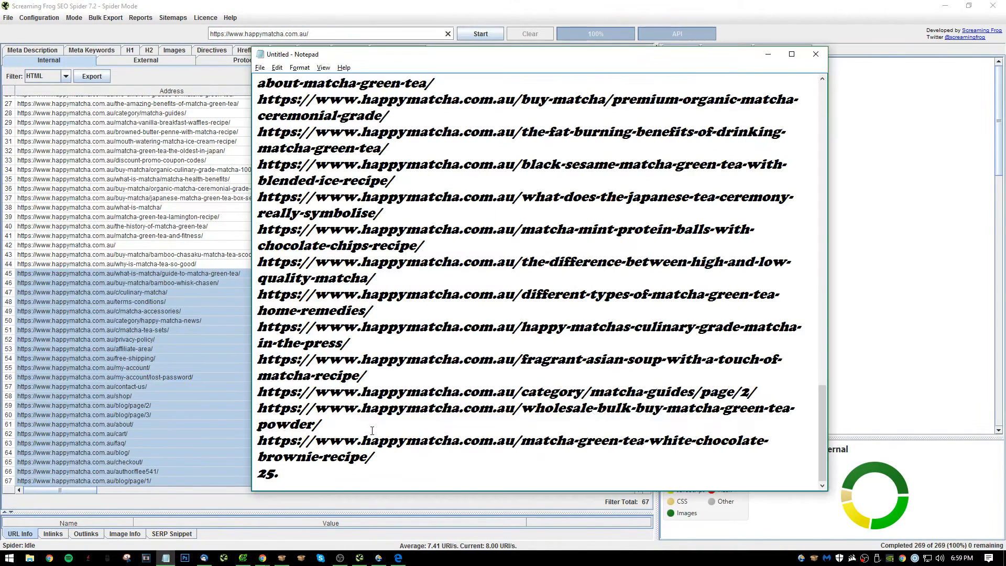
# Complete item 25 with "Make titles longer on:", paste the copied short-title addresses beneath it, and start item 26.
pyautogui.write('Make titles l')
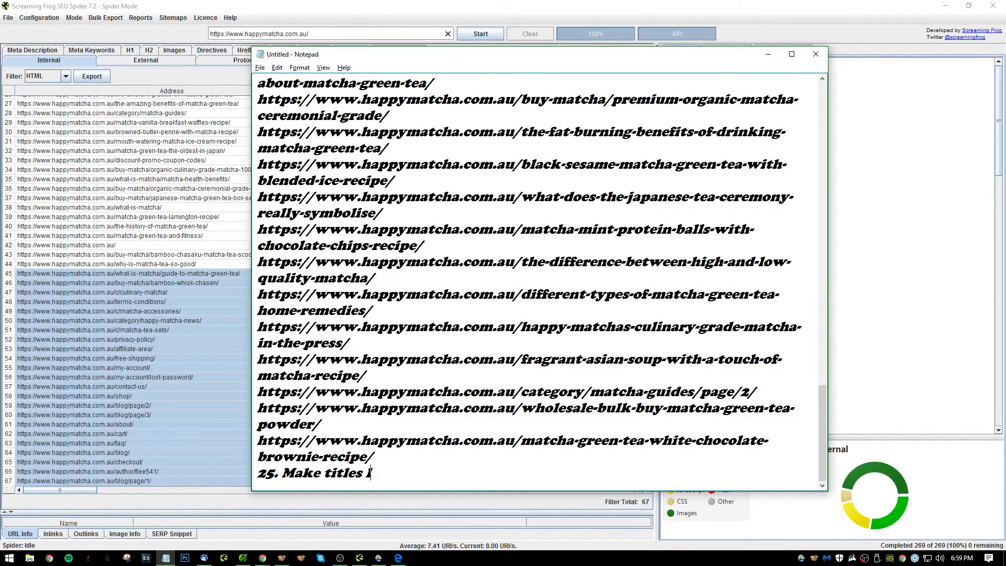
pyautogui.write('onger on:')
pyautogui.press('Return')
pyautogui.hotkey('ctrl', 'v')
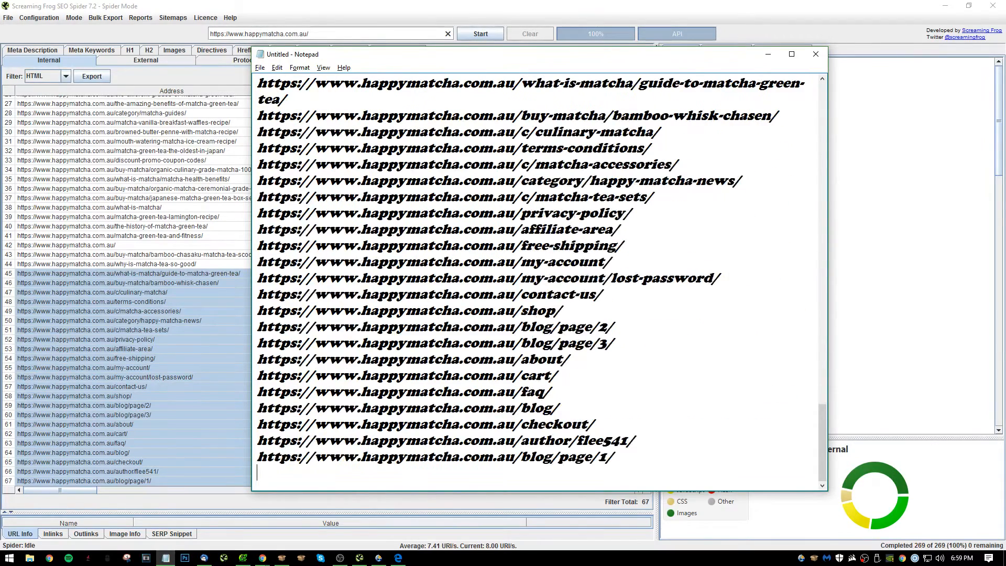
pyautogui.write('26.')
# Sort the Screaming Frog pages by inlinks, highest first, and move the Inlinks column directly after Title 1 Length.
pyautogui.click(77, 217)
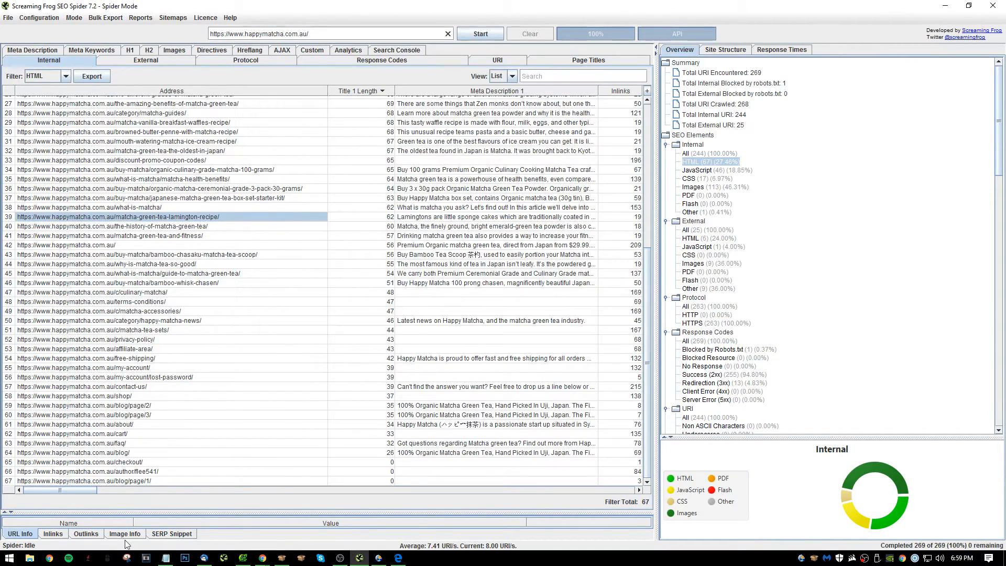
pyautogui.moveTo(81, 491); pyautogui.dragTo(128, 491)
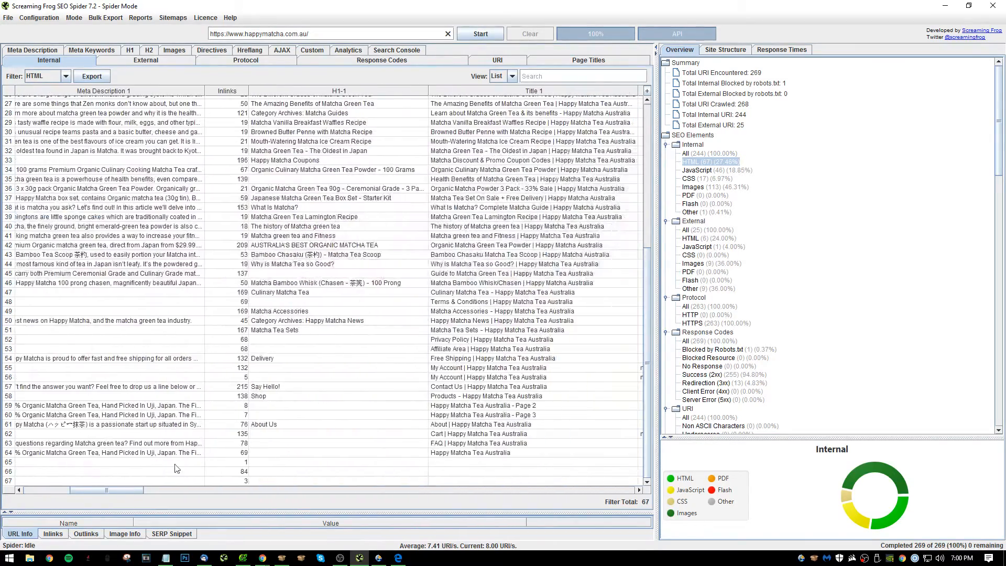
pyautogui.scroll(9, 251, 340)
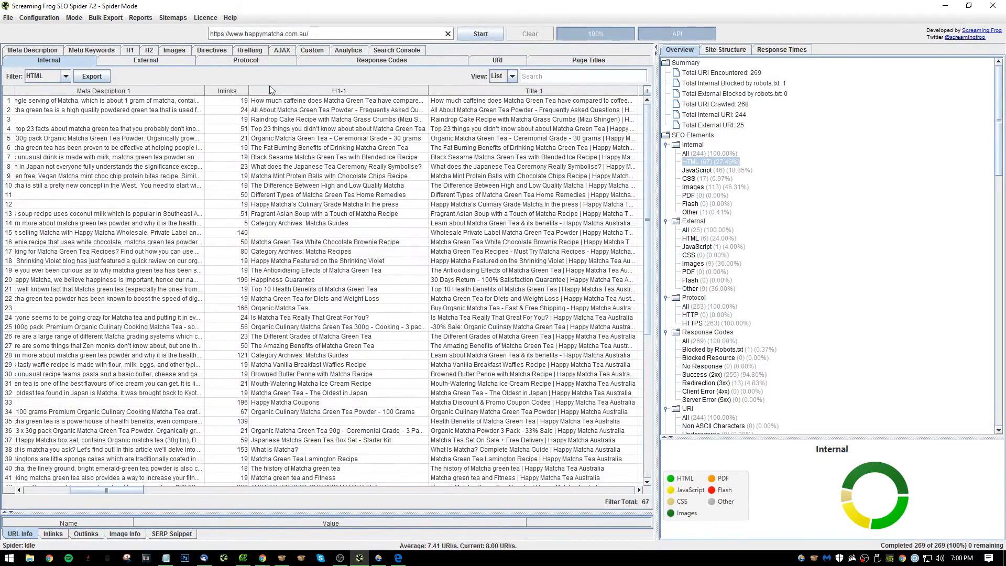
pyautogui.click(240, 101)
pyautogui.click(237, 92)
pyautogui.click(237, 91)
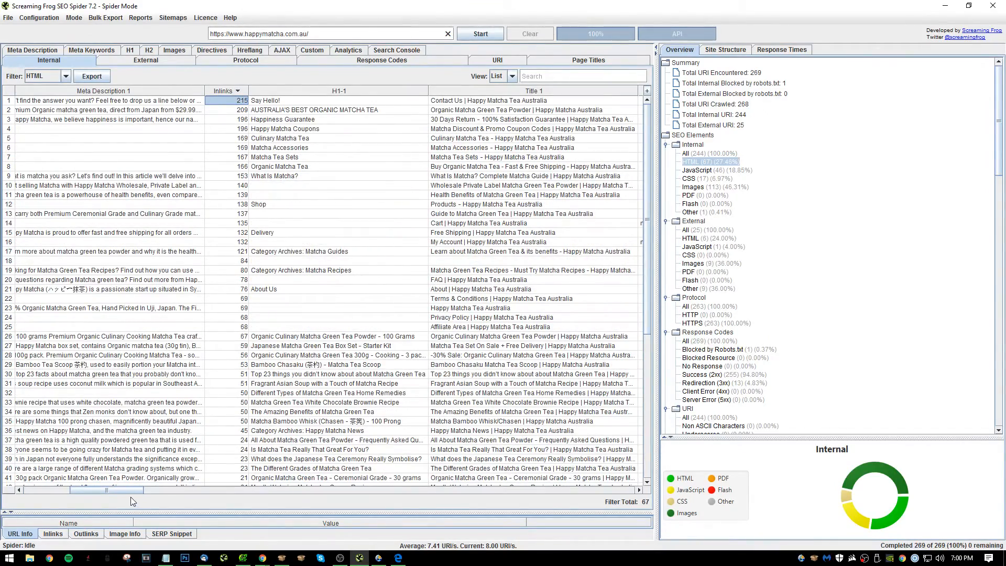
pyautogui.moveTo(107, 491); pyautogui.dragTo(61, 490)
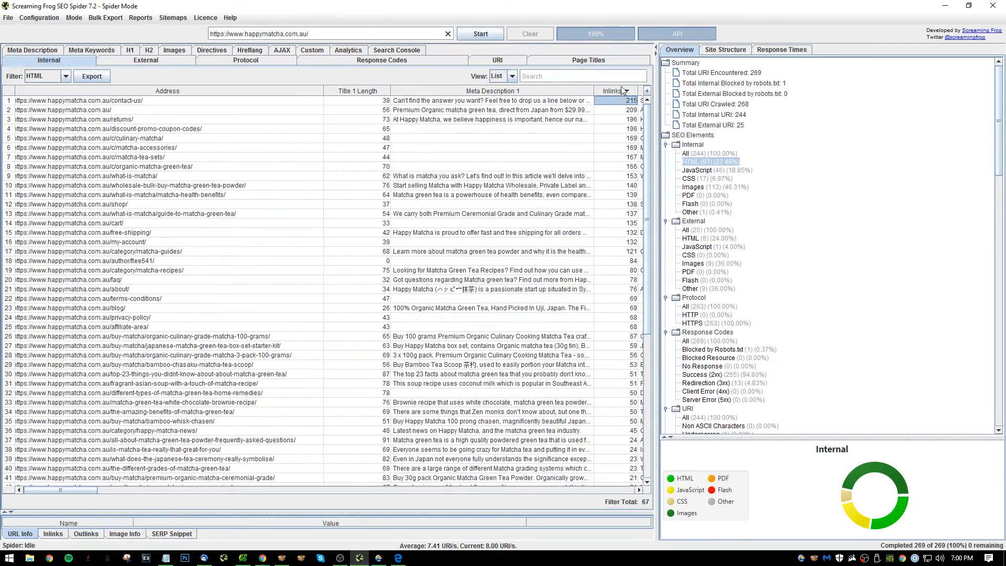
pyautogui.moveTo(617, 91); pyautogui.dragTo(454, 145)
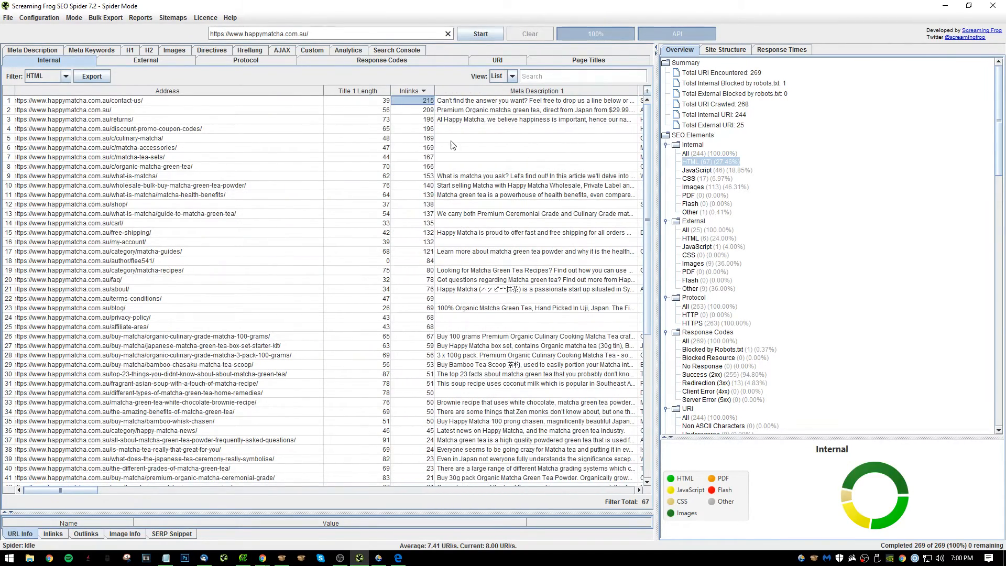
# Examine the inlink counts across the HTML pages, comparing blog posts with product, category and top-linked pages.
pyautogui.click(431, 167)
pyautogui.scroll(-9, 411, 347)
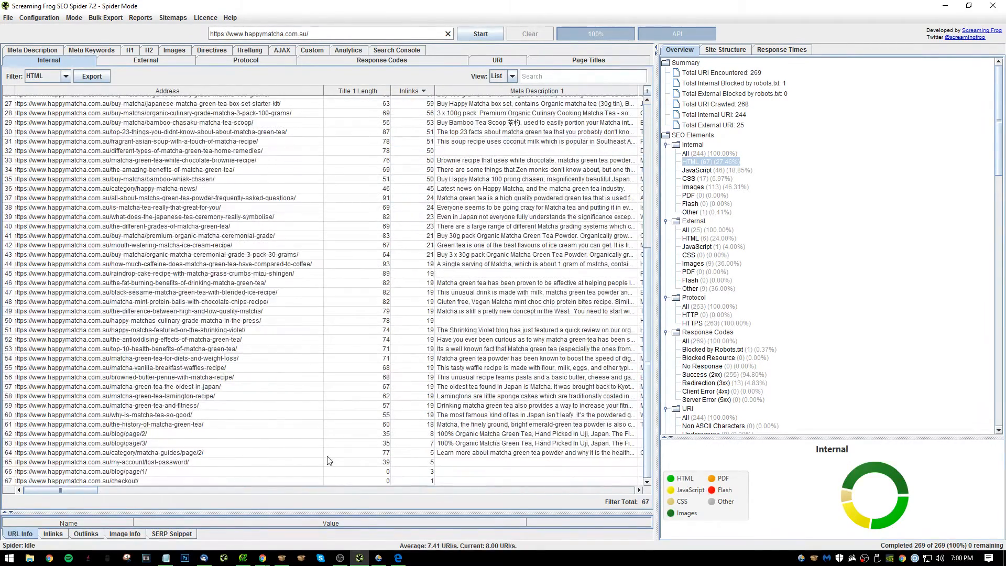
pyautogui.moveTo(228, 435); pyautogui.dragTo(228, 407)
pyautogui.click(228, 418)
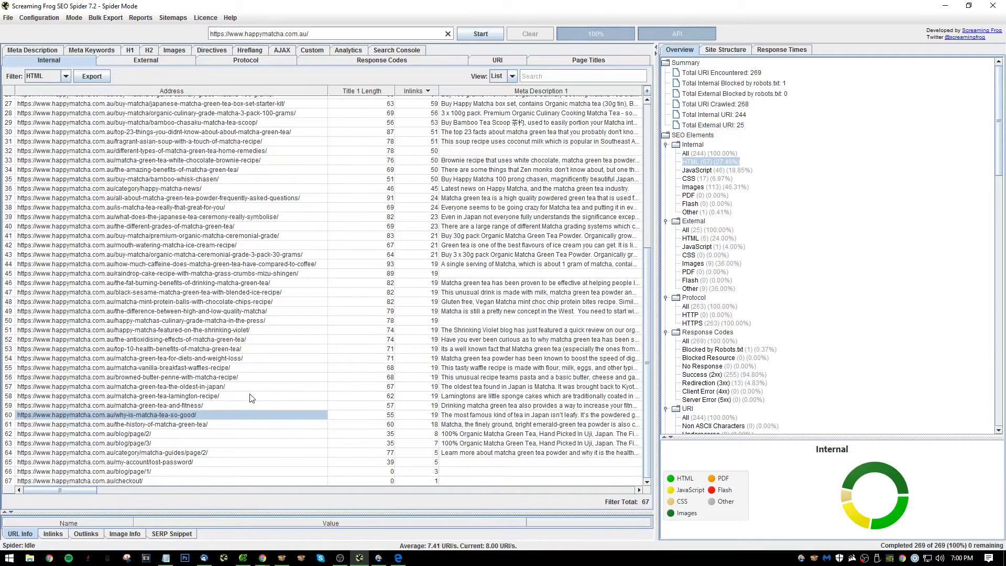
pyautogui.click(223, 397)
pyautogui.moveTo(230, 387); pyautogui.dragTo(230, 372)
pyautogui.moveTo(234, 345); pyautogui.dragTo(236, 292)
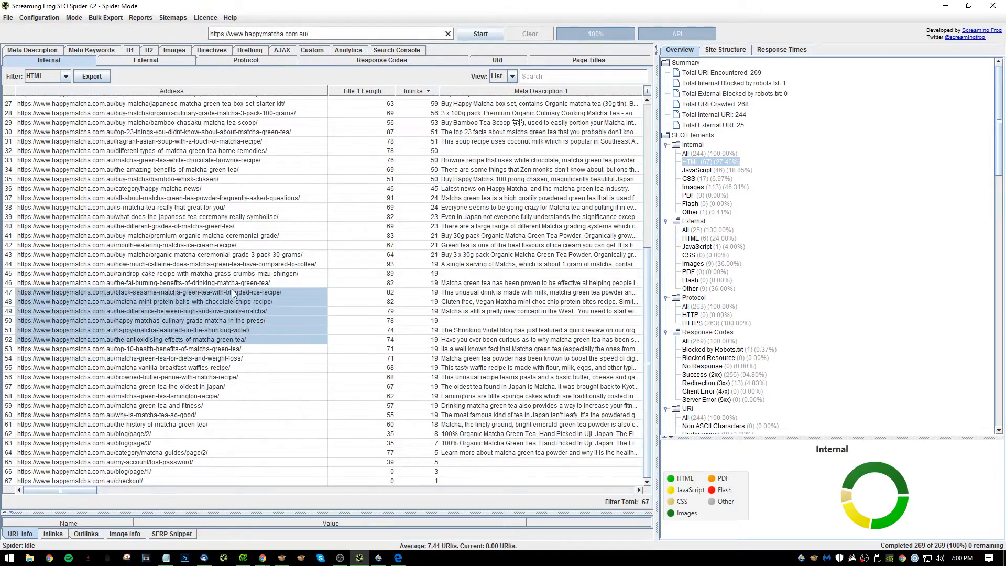
pyautogui.click(237, 316)
pyautogui.scroll(2, 236, 312)
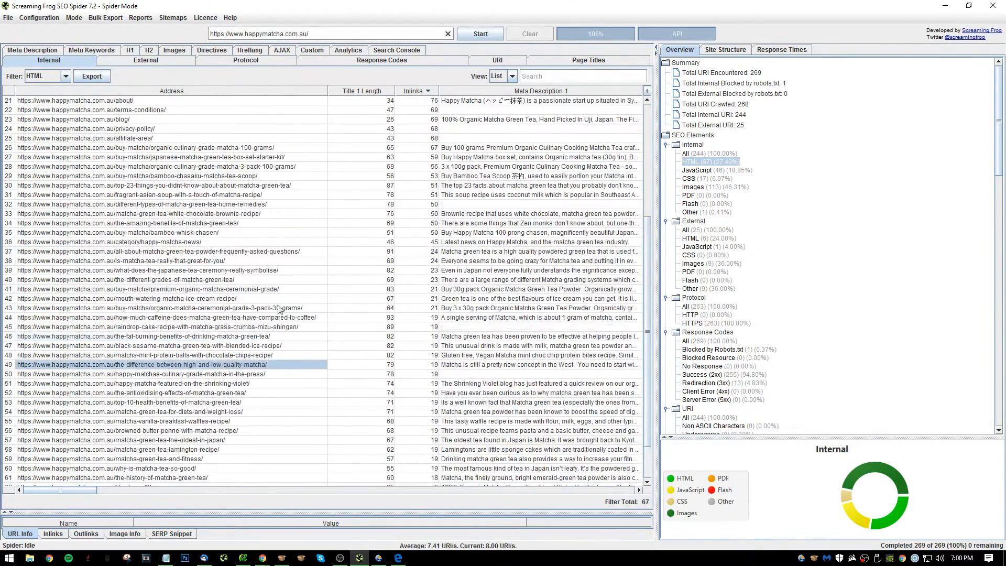
pyautogui.moveTo(201, 233); pyautogui.dragTo(202, 244)
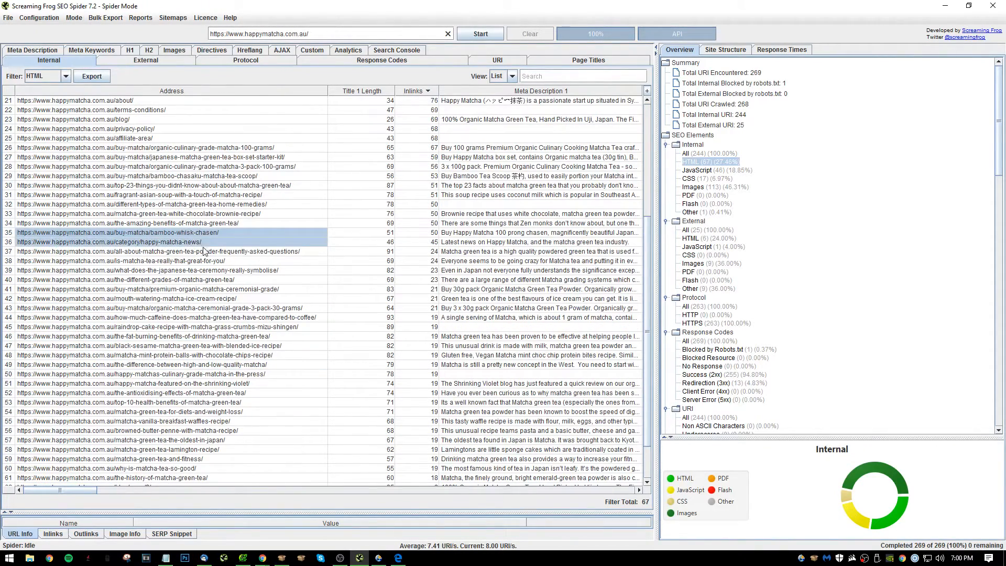
pyautogui.click(203, 249)
pyautogui.click(206, 263)
pyautogui.scroll(2, 208, 246)
pyautogui.click(229, 236)
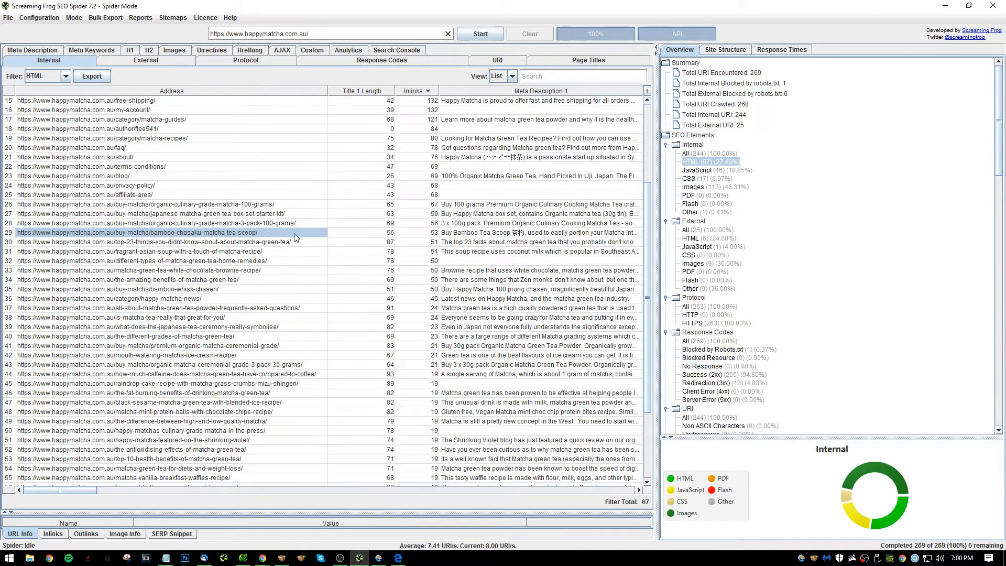
pyautogui.click(379, 234)
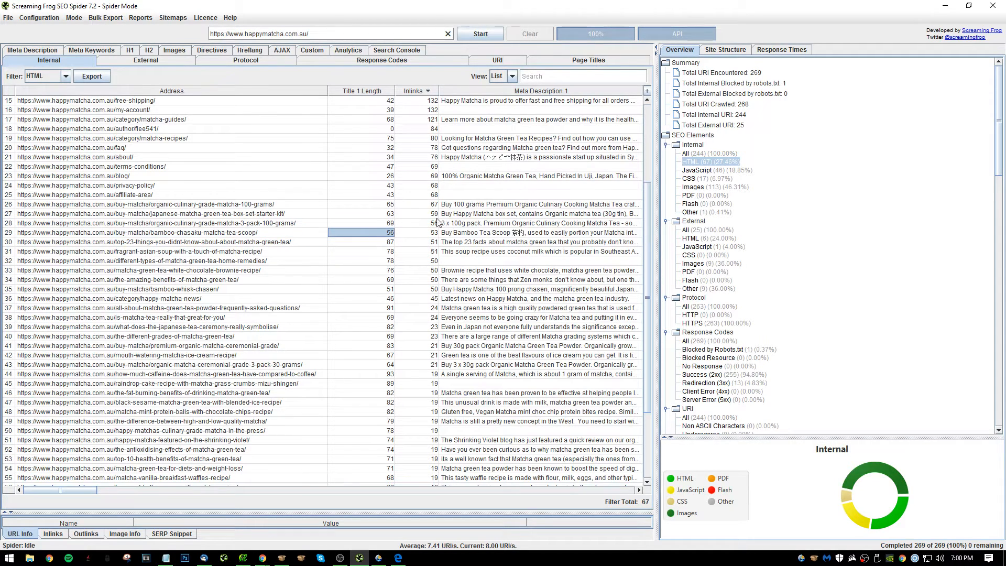
pyautogui.scroll(5, 408, 228)
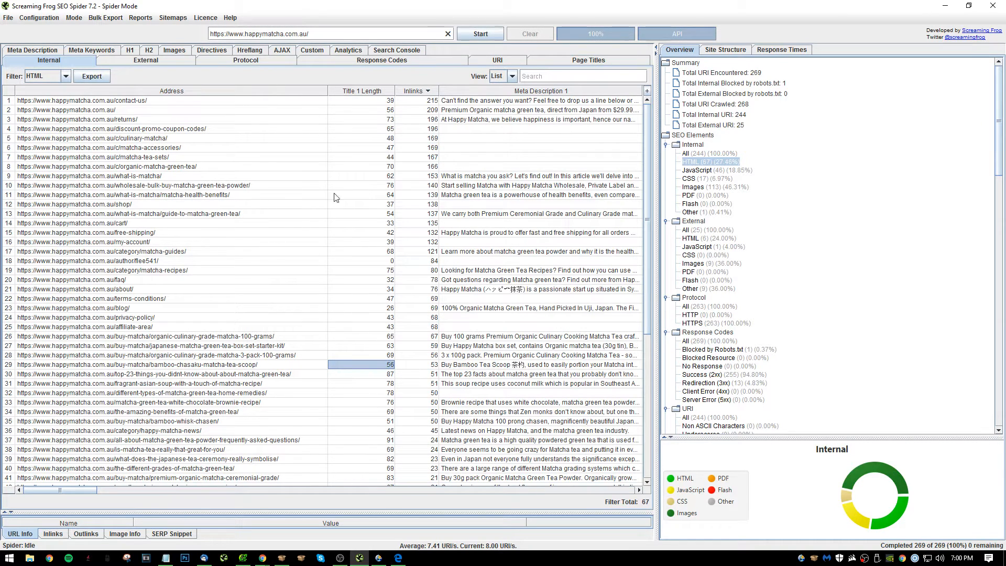
# Sort the HTML pages by Title 1 in descending order and examine the titles for repeated wording.
pyautogui.click(141, 102)
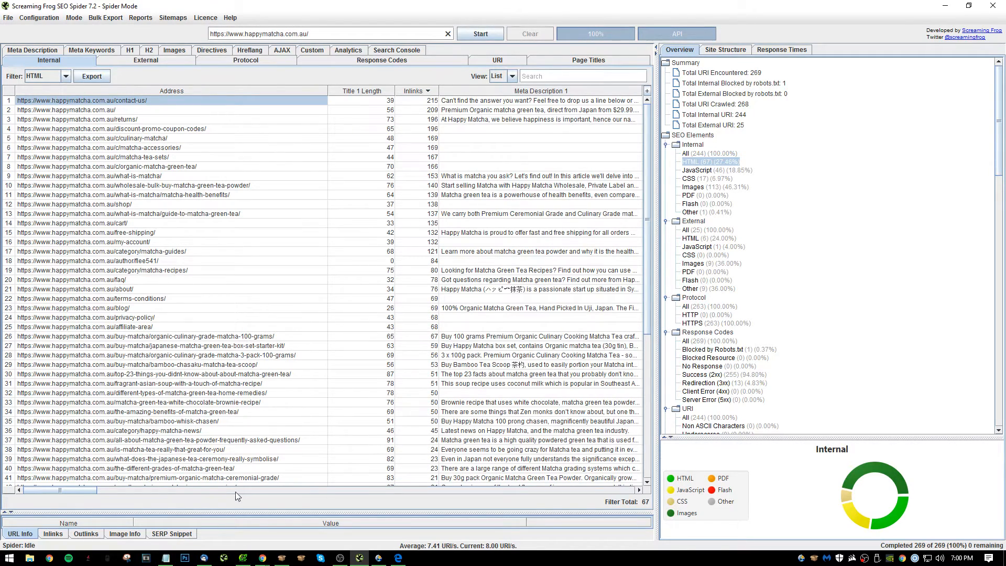
pyautogui.scroll(-2, 277, 465)
pyautogui.scroll(2, 177, 442)
pyautogui.moveTo(85, 490); pyautogui.dragTo(170, 262)
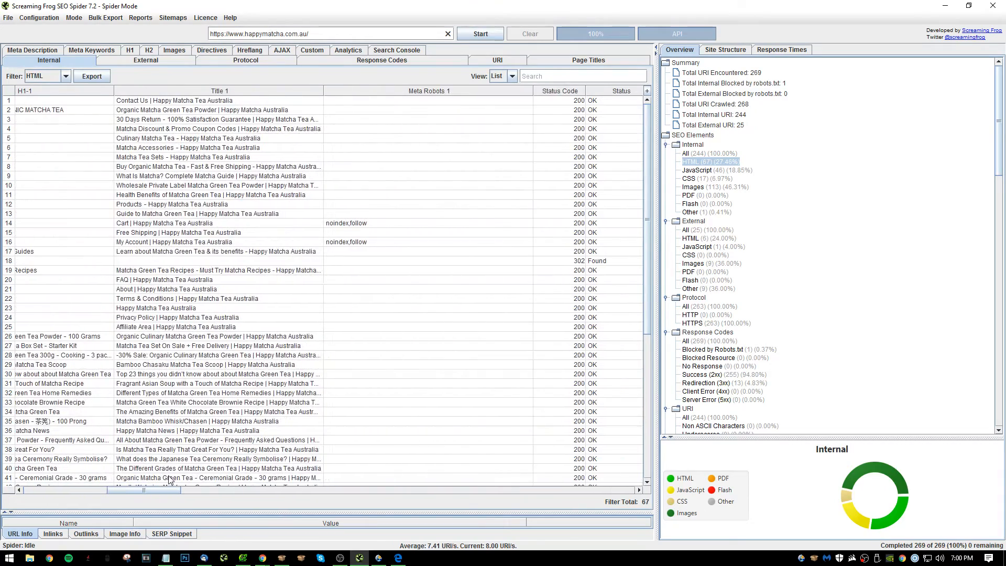
pyautogui.click(208, 90)
pyautogui.click(208, 90)
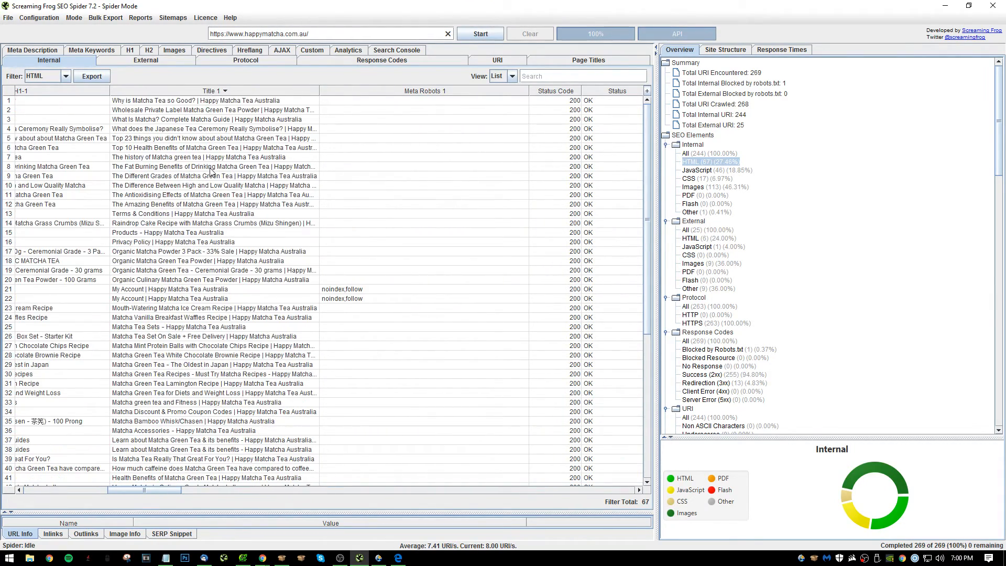
pyautogui.scroll(-9, 210, 171)
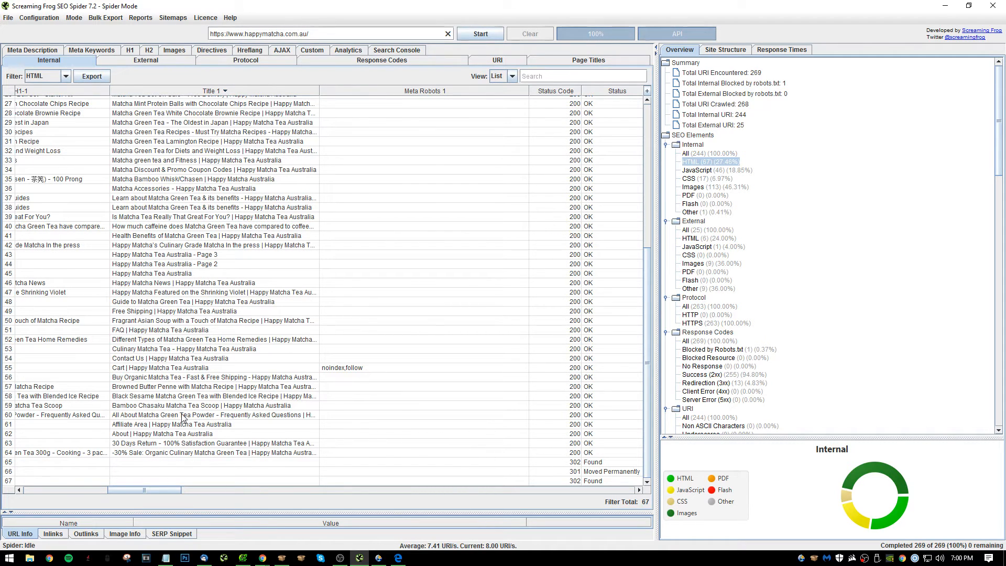
pyautogui.scroll(1, 182, 418)
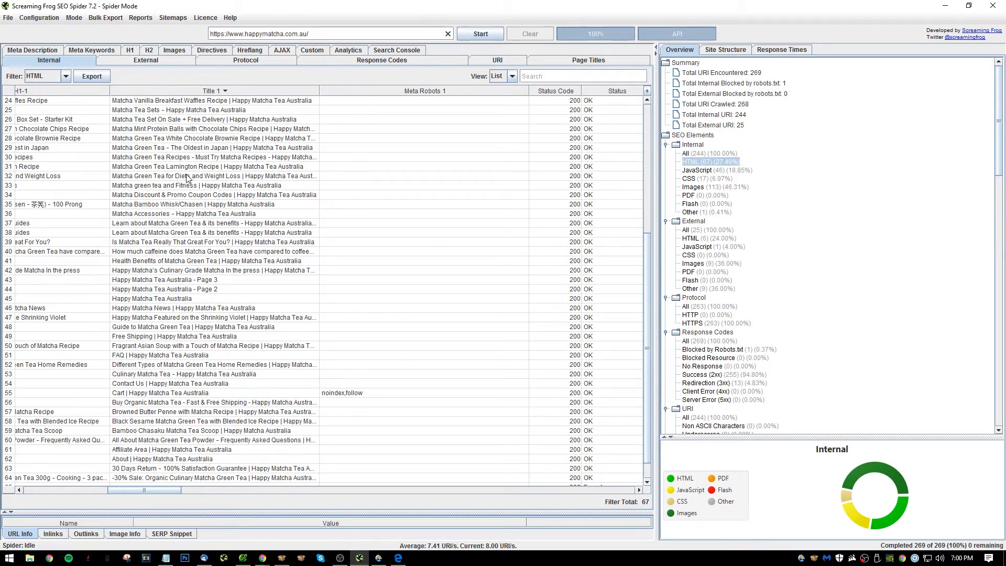
pyautogui.scroll(8, 187, 179)
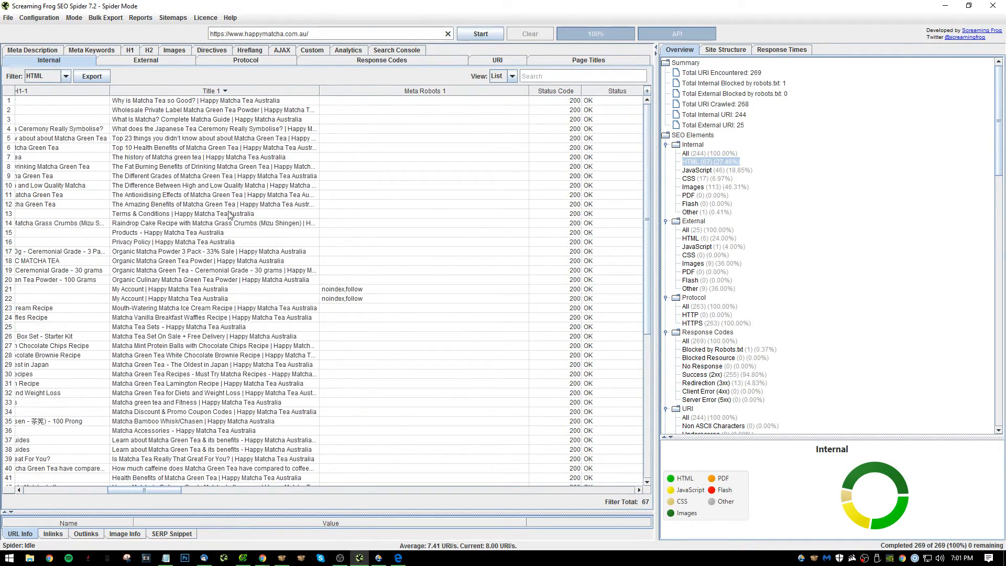
# In Notepad, complete item 26 with "Consider making title tags more unique with LSI keyphrases" and start item 27.
pyautogui.hotkey('alt', 'Tab')
pyautogui.write('Consider maklign')
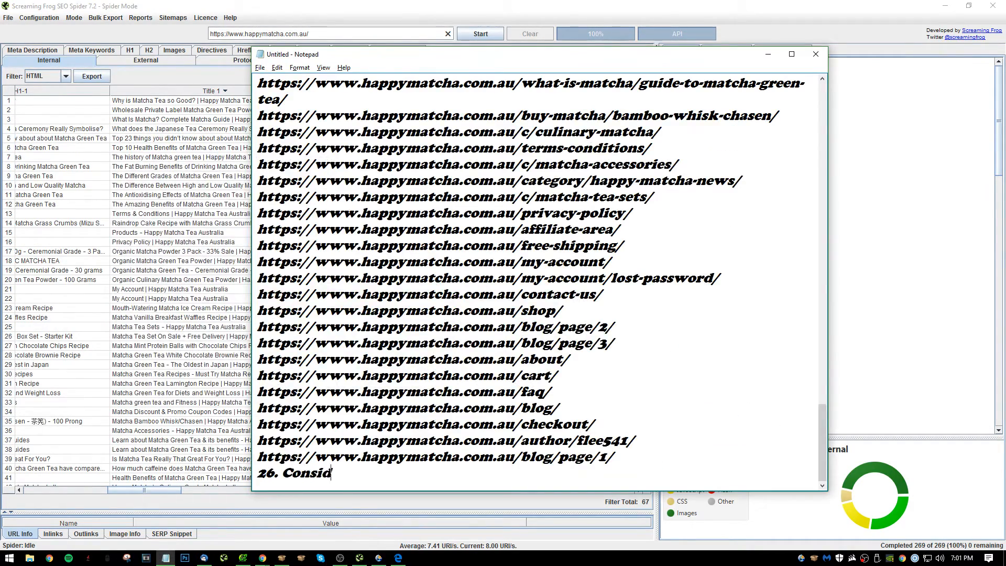
pyautogui.press('BackSpace')
pyautogui.press('BackSpace')
pyautogui.press('BackSpace')
pyautogui.press('BackSpace')
pyautogui.write('ing')
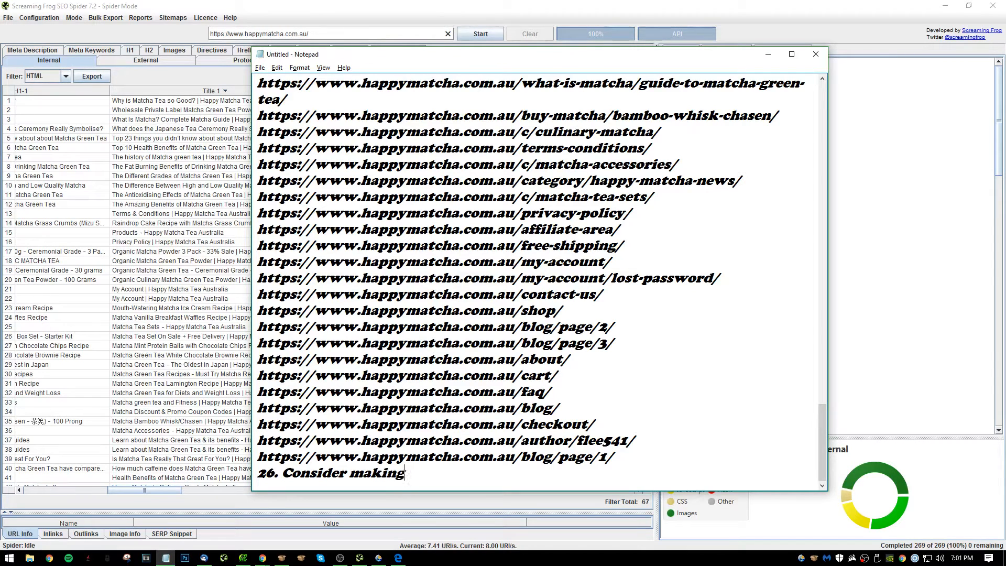
pyautogui.write(' titles mor')
pyautogui.press('BackSpace')
pyautogui.press('BackSpace')
pyautogui.press('BackSpace')
pyautogui.write('tags')
pyautogui.press('BackSpace')
pyautogui.press('BackSpace')
pyautogui.press('BackSpace')
pyautogui.press('BackSpace')
pyautogui.write('tags more u')
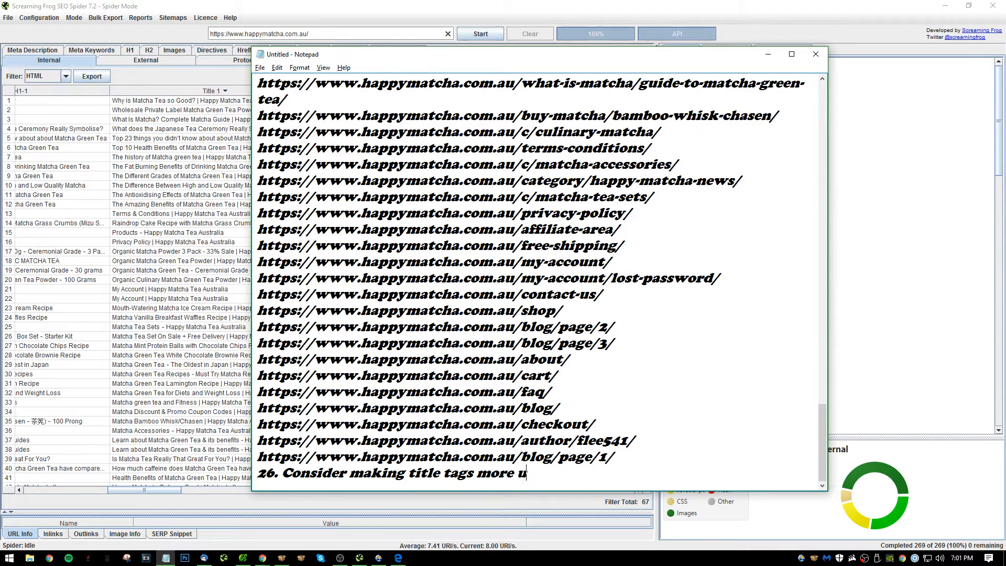
pyautogui.write('nique with LSI keyw')
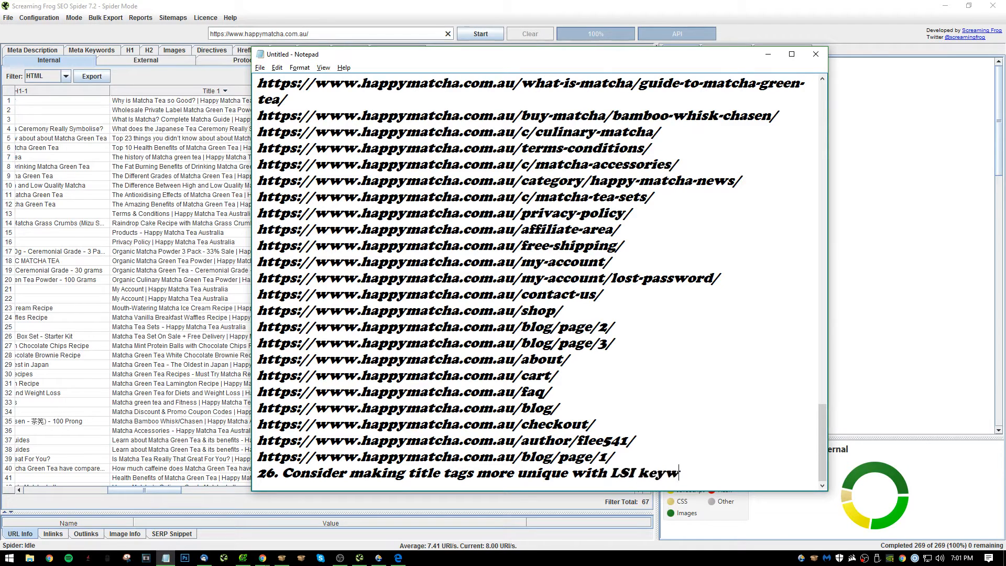
pyautogui.press('BackSpace')
pyautogui.write('phrases')
pyautogui.press('Return')
pyautogui.write('27.')
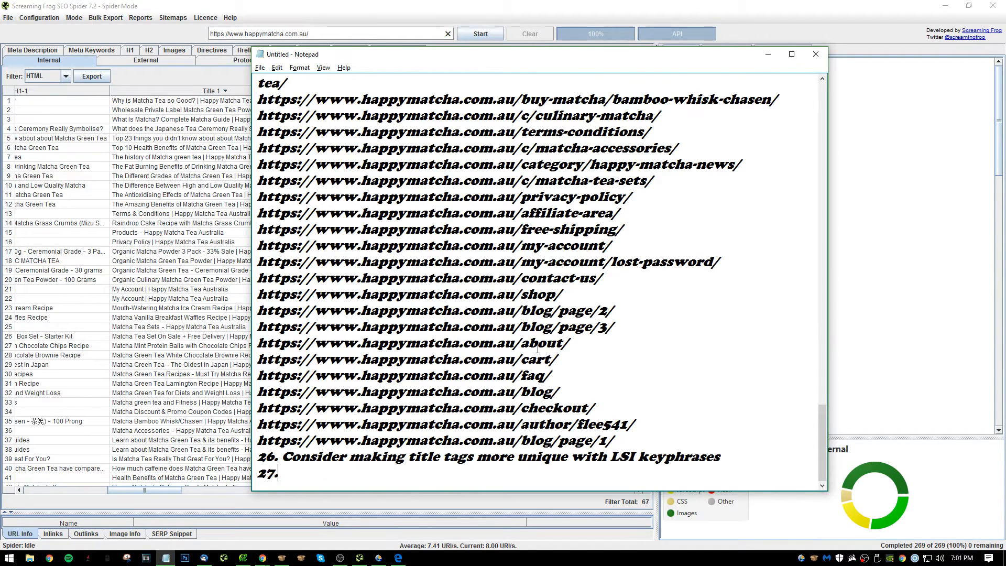
pyautogui.hotkey('alt', 'Tab')
# Return to Screaming Frog, sort the pages by Meta Robots 1 in descending order, and move that column directly after Address.
pyautogui.hotkey('alt', 'Tab')
pyautogui.hotkey('alt', 'Tab')
pyautogui.hotkey('alt', 'Tab')
pyautogui.hotkey('alt', 'Tab')
pyautogui.hotkey('alt', 'Tab')
pyautogui.hotkey('alt', 'Tab')
pyautogui.hotkey('alt', 'Tab')
pyautogui.hotkey('alt', 'Tab')
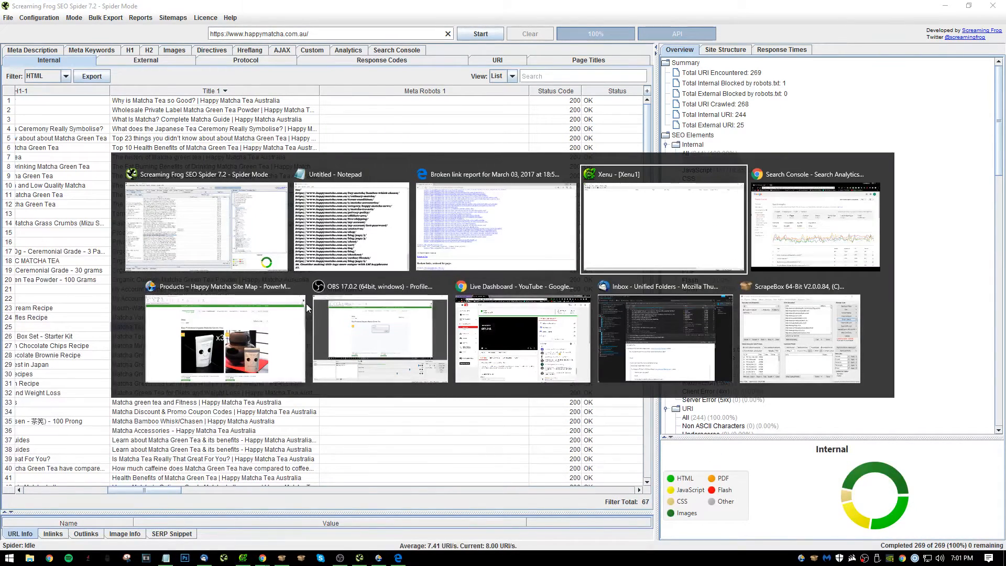
pyautogui.click(524, 331)
pyautogui.hotkey('alt', 'Tab')
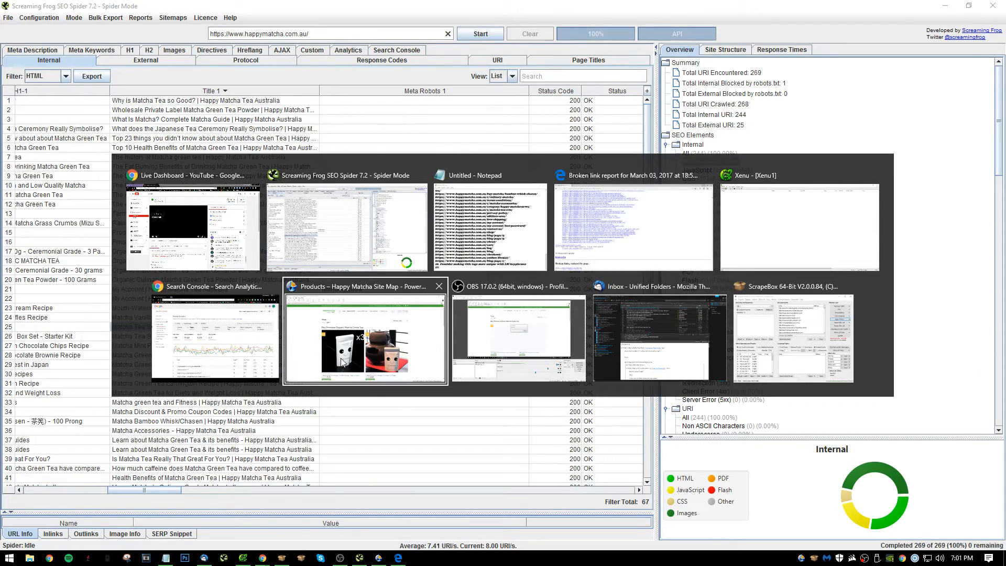
pyautogui.hotkey('alt', 'Tab')
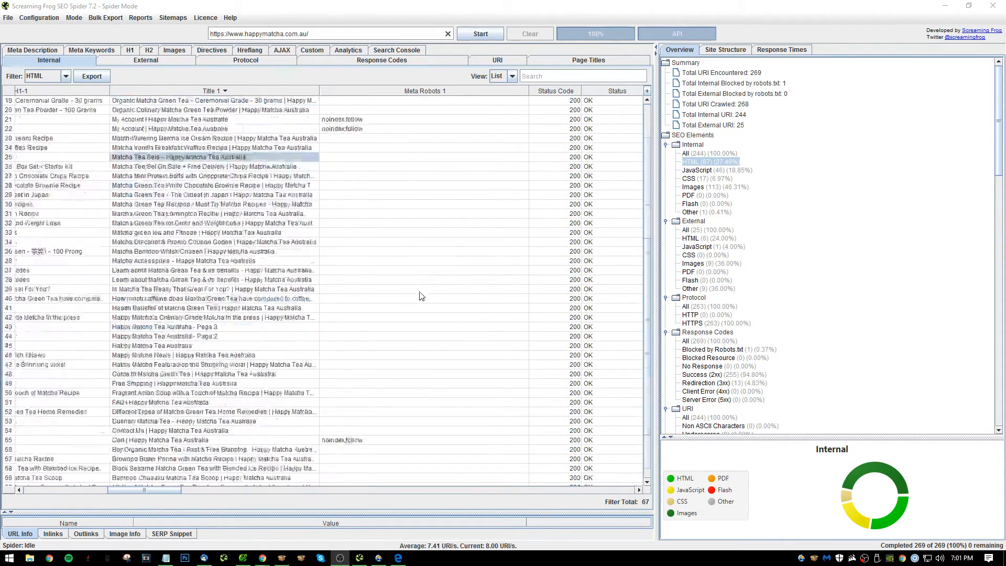
pyautogui.click(414, 91)
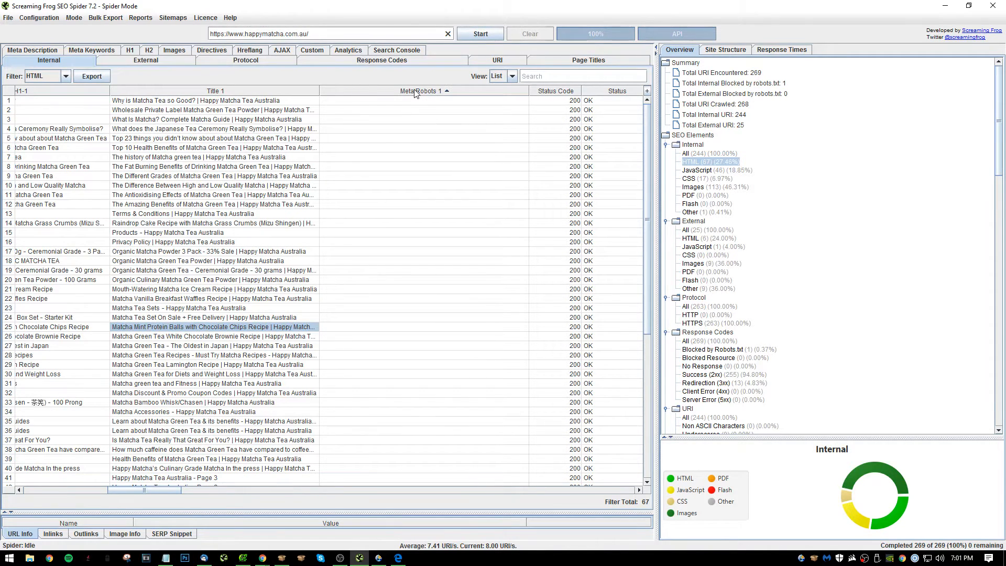
pyautogui.click(417, 92)
pyautogui.moveTo(416, 93); pyautogui.dragTo(113, 110)
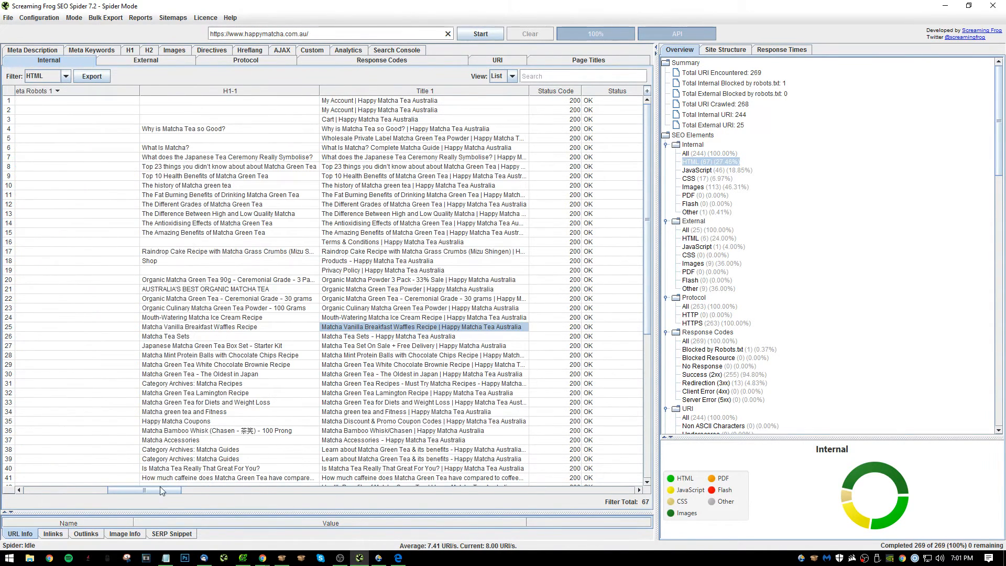
pyautogui.moveTo(162, 491); pyautogui.dragTo(78, 491)
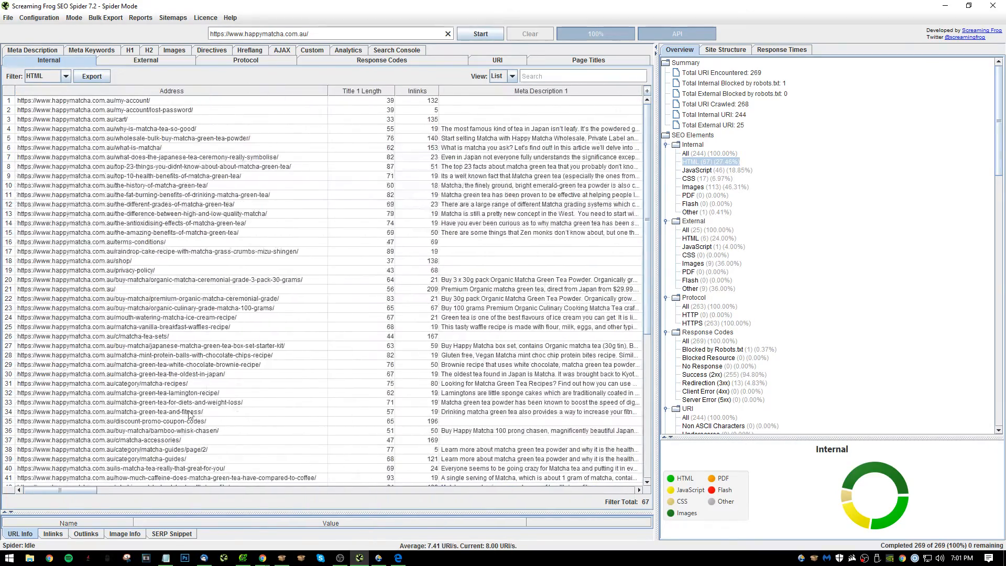
pyautogui.click(143, 490)
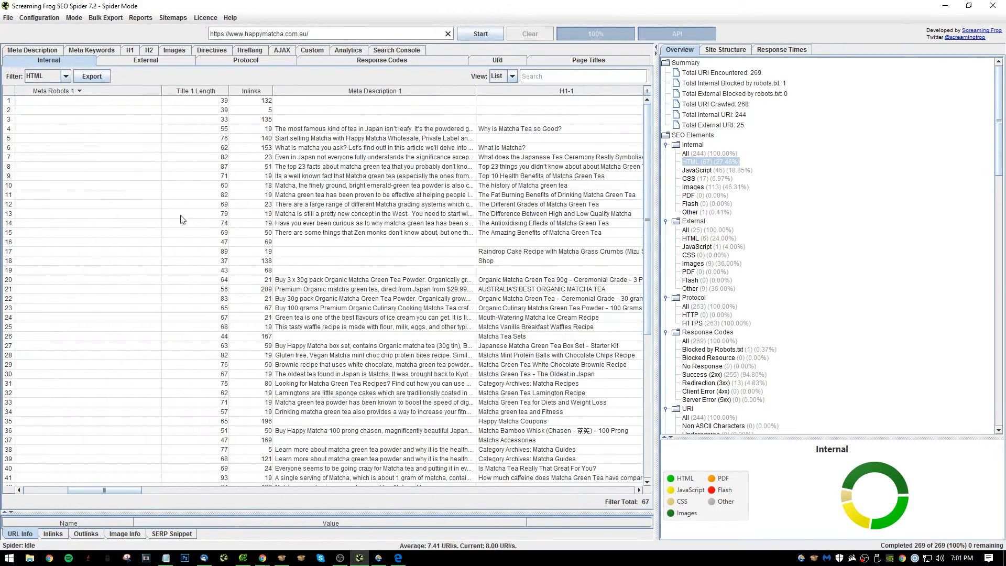
pyautogui.moveTo(109, 492); pyautogui.dragTo(65, 491)
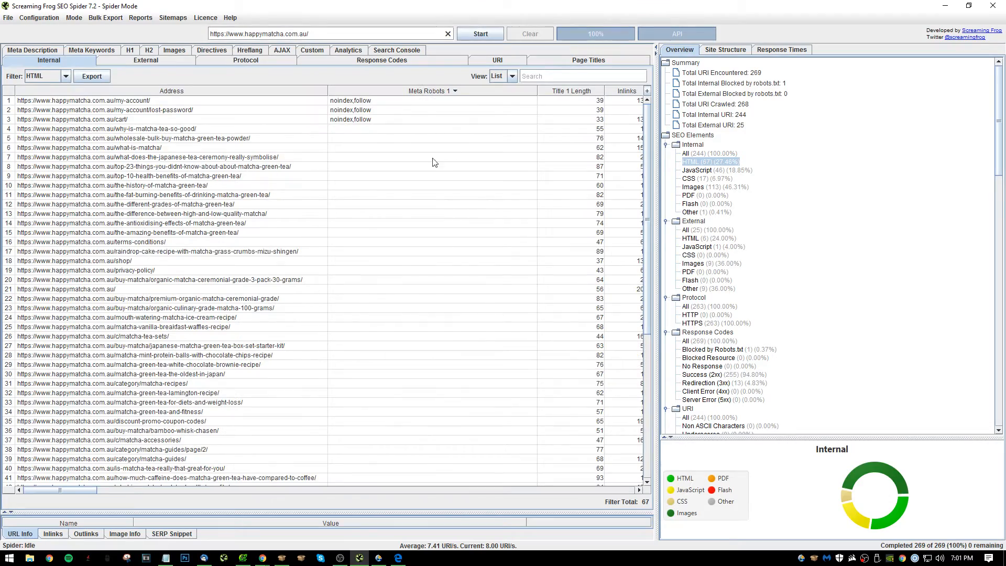
pyautogui.click(190, 121)
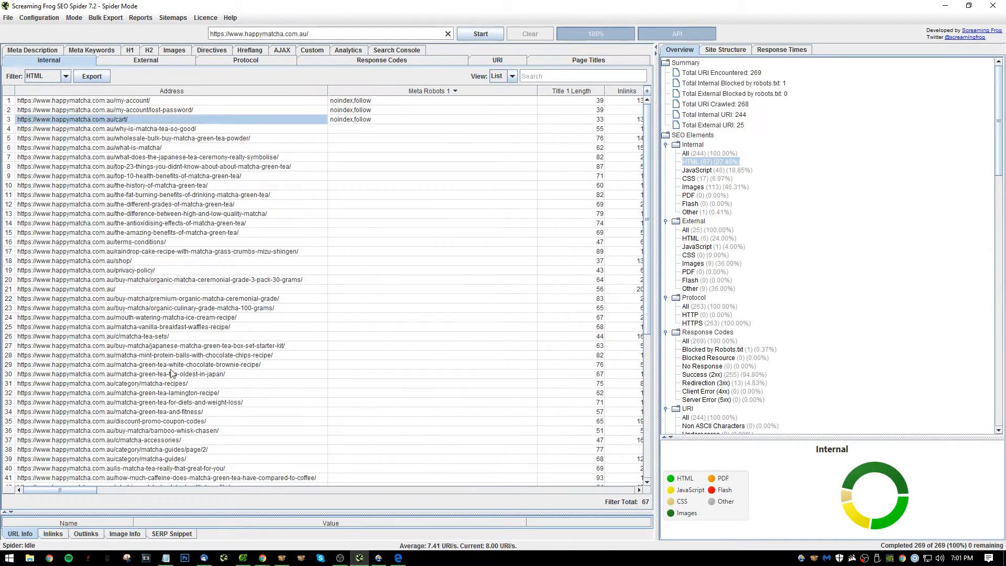
# Sort the HTML pages by Meta Description 1 in descending order.
pyautogui.moveTo(84, 492); pyautogui.dragTo(131, 471)
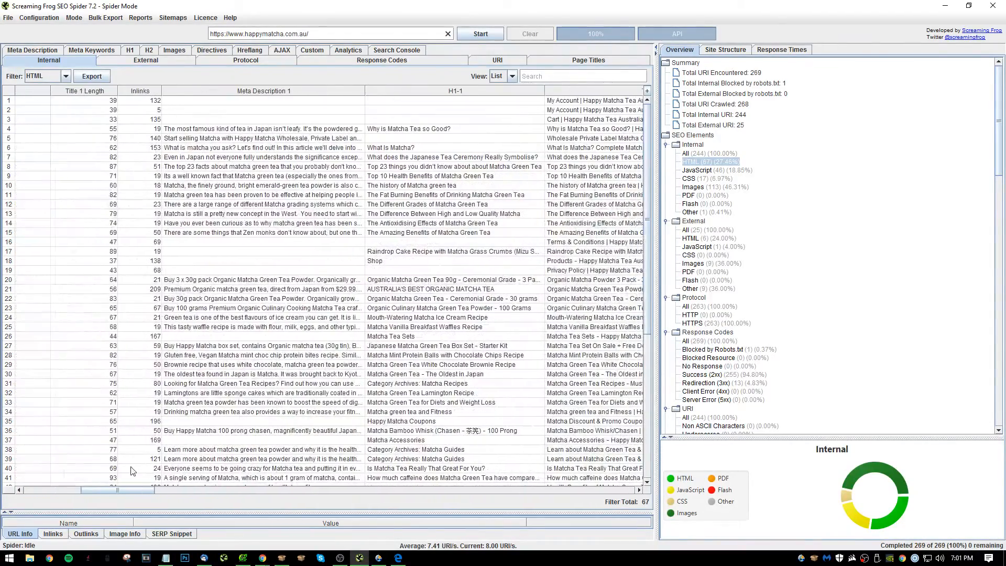
pyautogui.click(290, 93)
pyautogui.click(290, 93)
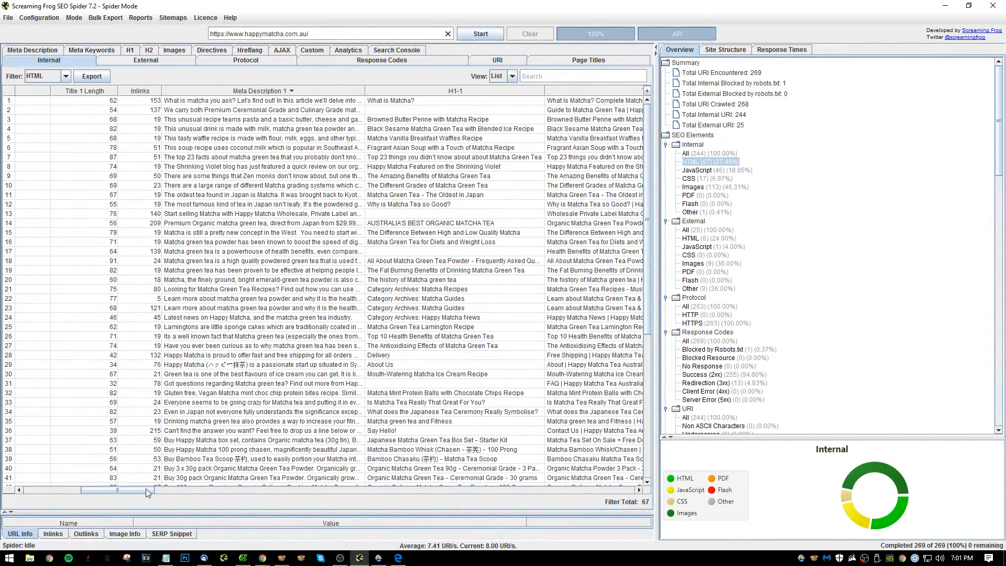
# Copy the addresses of the pages without a meta description, from terms-conditions through the end of the list.
pyautogui.moveTo(147, 493); pyautogui.dragTo(82, 492)
pyautogui.scroll(-9, 270, 333)
pyautogui.moveTo(152, 329); pyautogui.dragTo(247, 526)
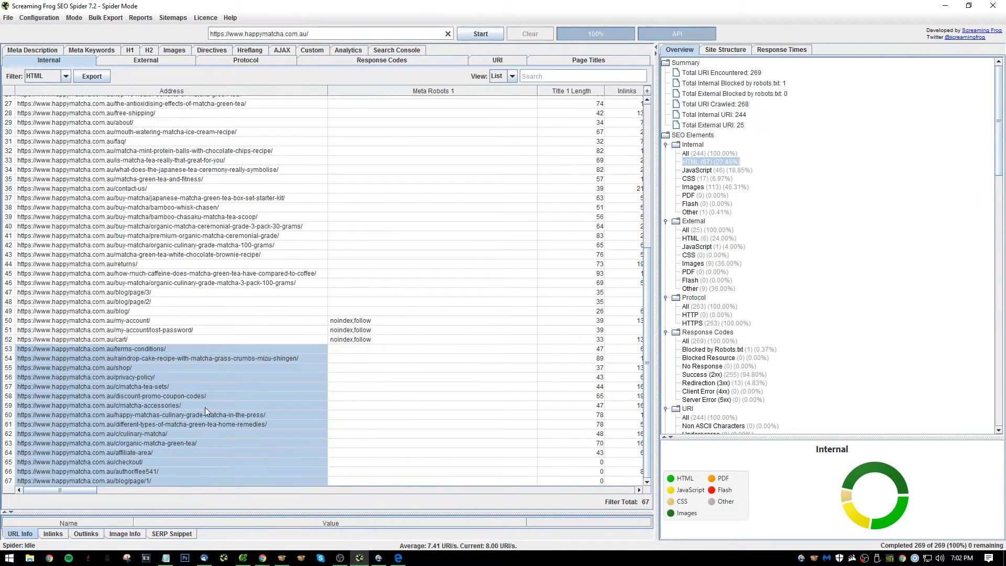
pyautogui.click(124, 360)
pyautogui.click(129, 368)
# In Notepad, complete item 27 with "Add meta descriptions to:" and paste the copied addresses on the lines beneath it.
pyautogui.hotkey('alt', 'Tab')
pyautogui.hotkey('alt', 'Tab')
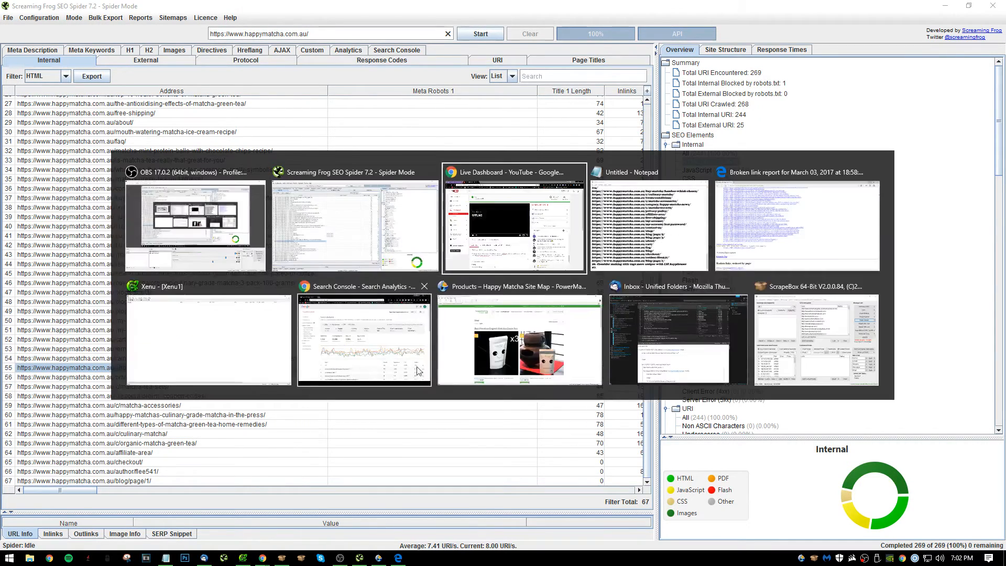
pyautogui.write('Add ')
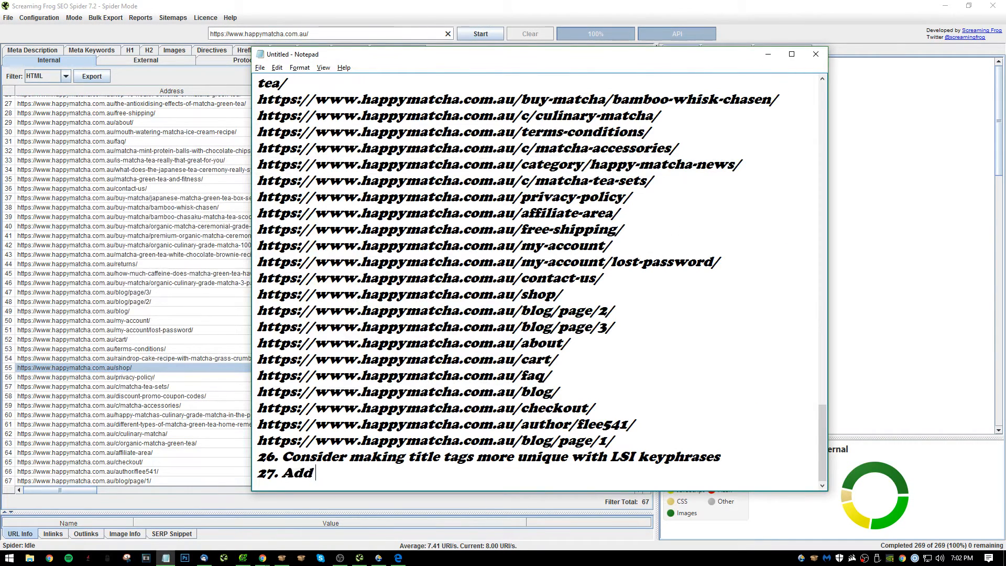
pyautogui.write('meta descriptions to:')
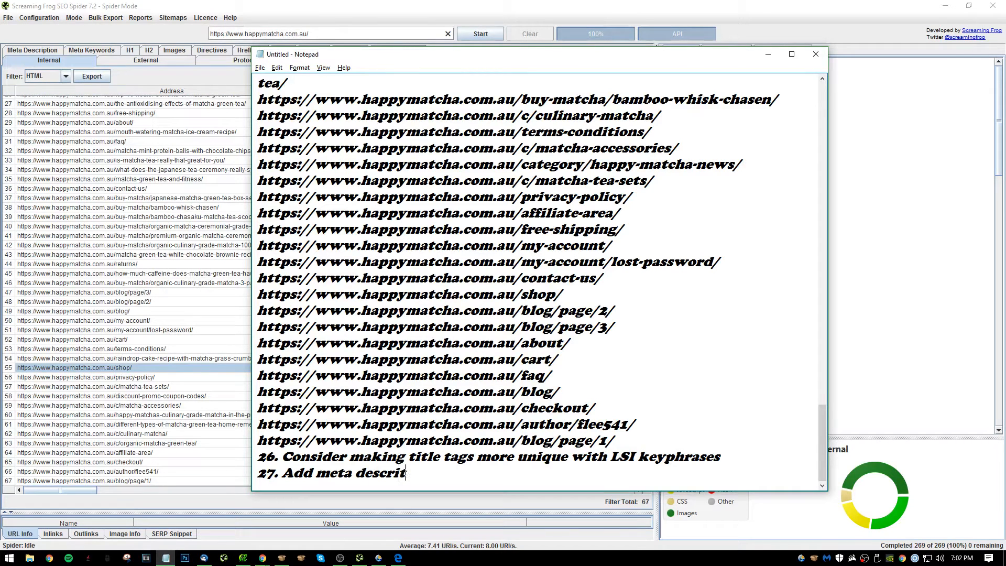
pyautogui.write('https://www.happymatcha.com.au/terms-conditions/ https://www.happymatcha.com.au/raindrop-cake-recipe-with-matcha-grass-crumbs-mizu-shingen/ https://www.happymatcha.com.au/shop/ https://www.happymatcha.com.au/privacy-policy/ https://www.happymatcha.com.au/c/matcha-tea-sets/ https://www.happymatcha.com.au/discount-promo-coupon-codes/ https://www.happymatcha.com.au/c/matcha-accessories/ https://www.happymatcha.com.au/happy-matchas-culinary-grade-matcha-in-the-press/ https://www.happymatcha.com.au/different-types-of-matcha-green-tea-home-remedies/ https://www.happymatcha.com.au/c/culinary-matcha/ https://www.happymatcha.com.au/c/organic-matcha-green-tea/ https://www.happymatcha.com.au/affiliate-area/ https://www.happymatcha.com.au/checkout/ https://www.happymatcha.com.au/author/flee541/ https://www.happymatcha.com.au/blog/page/1/')
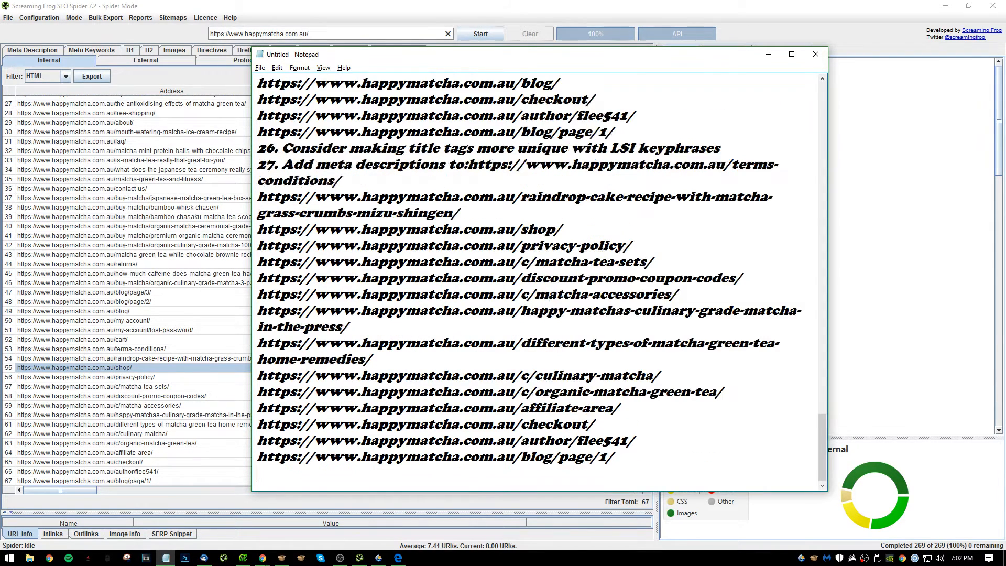
pyautogui.hotkey('ctrl', 'z')
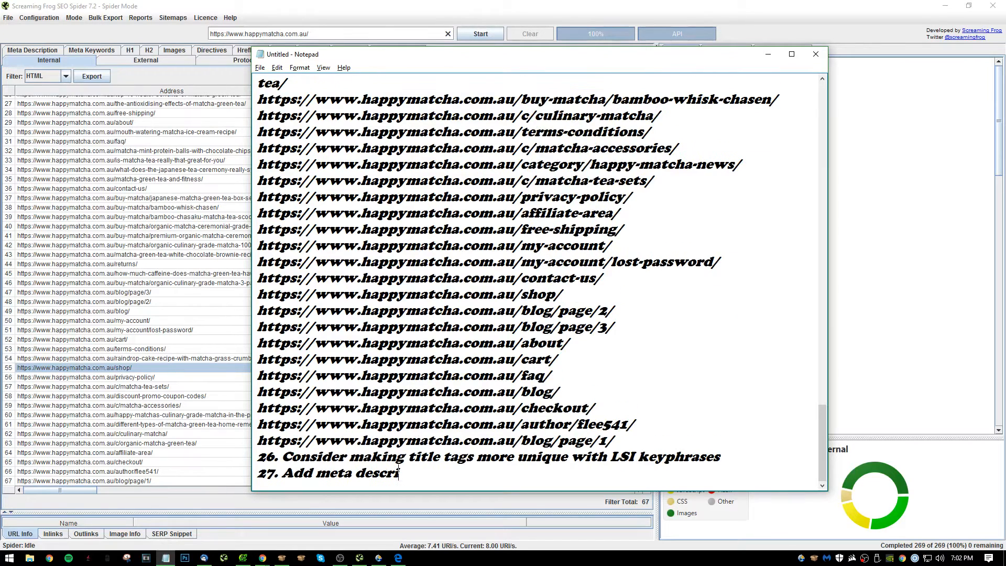
pyautogui.write('iptions to:')
pyautogui.press('Return')
pyautogui.write('https://www.happymatcha.com.au/terms-conditions/ https://www.happymatcha.com.au/raindrop-cake-recipe-with-matcha-grass-crumbs-mizu-shingen/ https://www.happymatcha.com.au/shop/ https://www.happymatcha.com.au/privacy-policy/ https://www.happymatcha.com.au/c/matcha-tea-sets/ https://www.happymatcha.com.au/discount-promo-coupon-codes/ https://www.happymatcha.com.au/c/matcha-accessories/ https://www.happymatcha.com.au/happy-matchas-culinary-grade-matcha-in-the-press/ https://www.happymatcha.com.au/different-types-of-matcha-green-tea-home-remedies/ https://www.happymatcha.com.au/c/culinary-matcha/ https://www.happymatcha.com.au/c/organic-matcha-green-tea/ https://www.happymatcha.com.au/affiliate-area/ https://www.happymatcha.com.au/checkout/ https://www.happymatcha.com.au/author/flee541/ https://www.happymatcha.com.au/blog/page/1/')
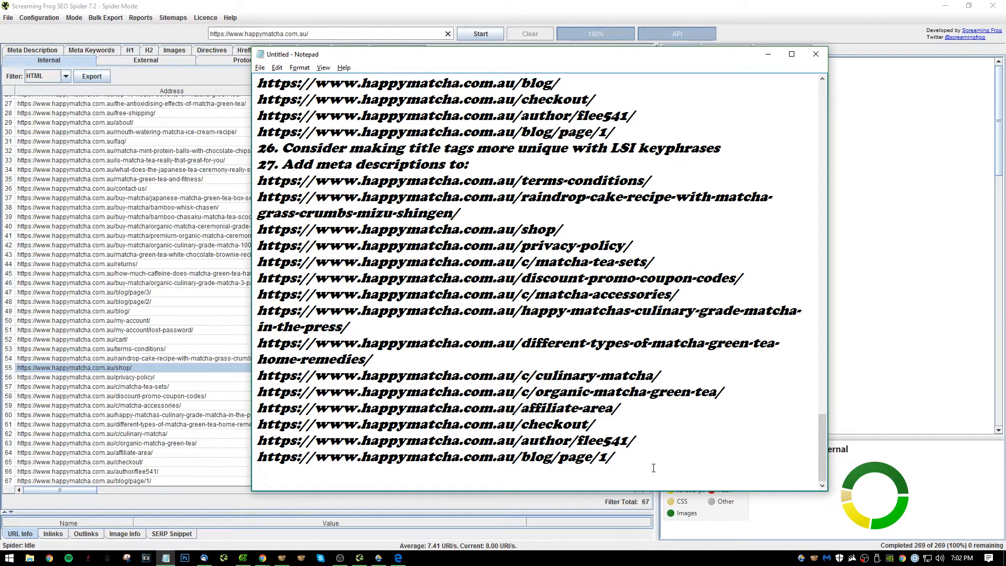
# Start item 28 in Notepad, switch to Screaming Frog, and sort the HTML pages by H1-1 in descending order.
pyautogui.write('28.')
pyautogui.click(207, 501)
pyautogui.moveTo(67, 491); pyautogui.dragTo(144, 485)
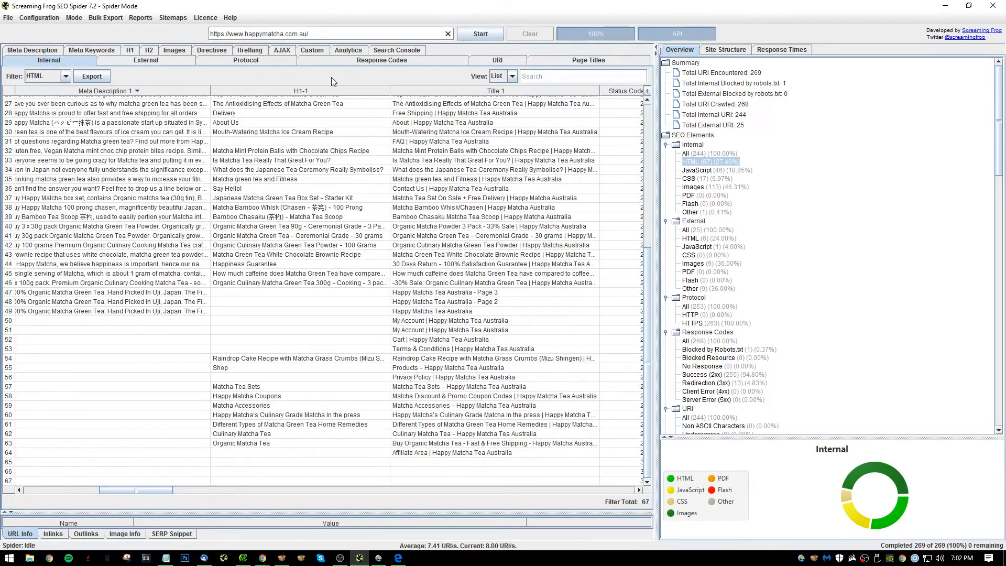
pyautogui.click(325, 91)
pyautogui.click(325, 93)
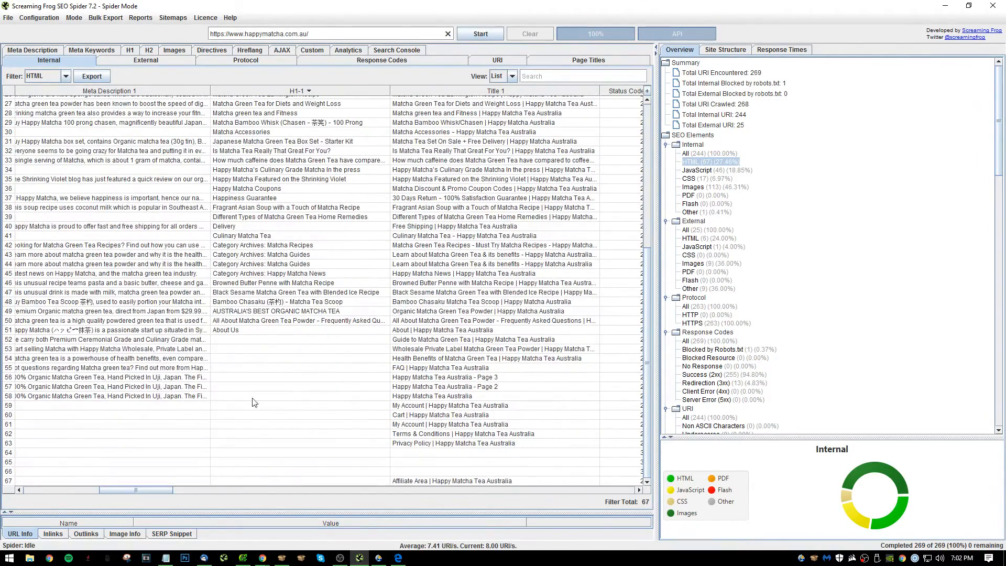
# Check the addresses and status codes of the pages without an H1 at the end of the list.
pyautogui.moveTo(149, 492); pyautogui.dragTo(73, 492)
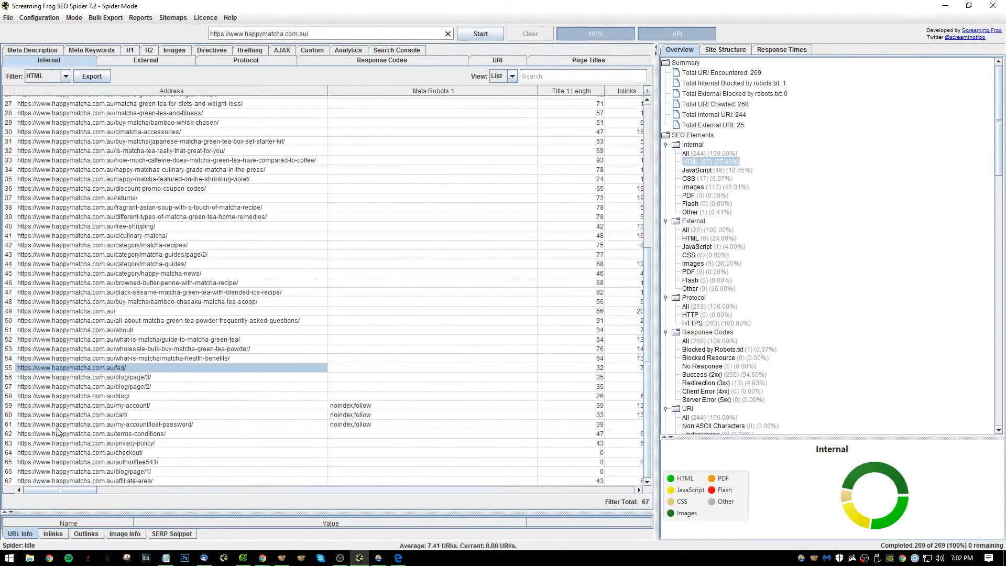
pyautogui.click(117, 377)
pyautogui.click(133, 425)
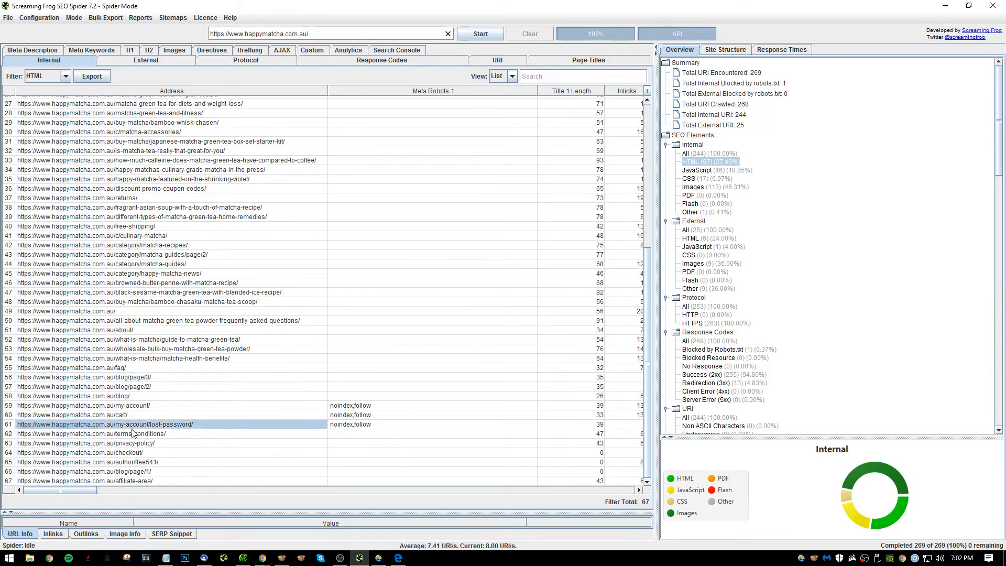
pyautogui.moveTo(135, 453); pyautogui.dragTo(218, 464)
pyautogui.click(145, 462)
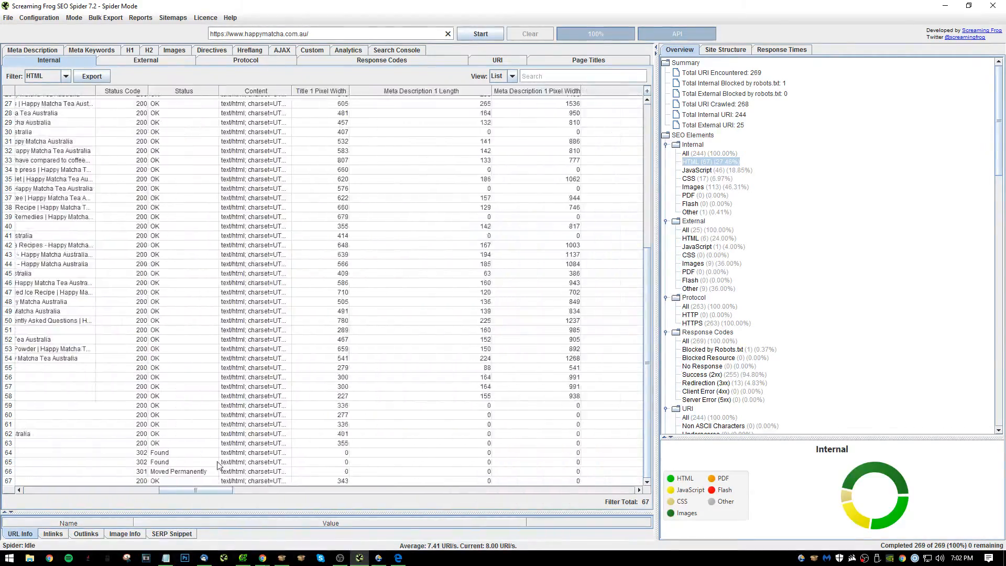
pyautogui.hscroll(-5, 219, 465)
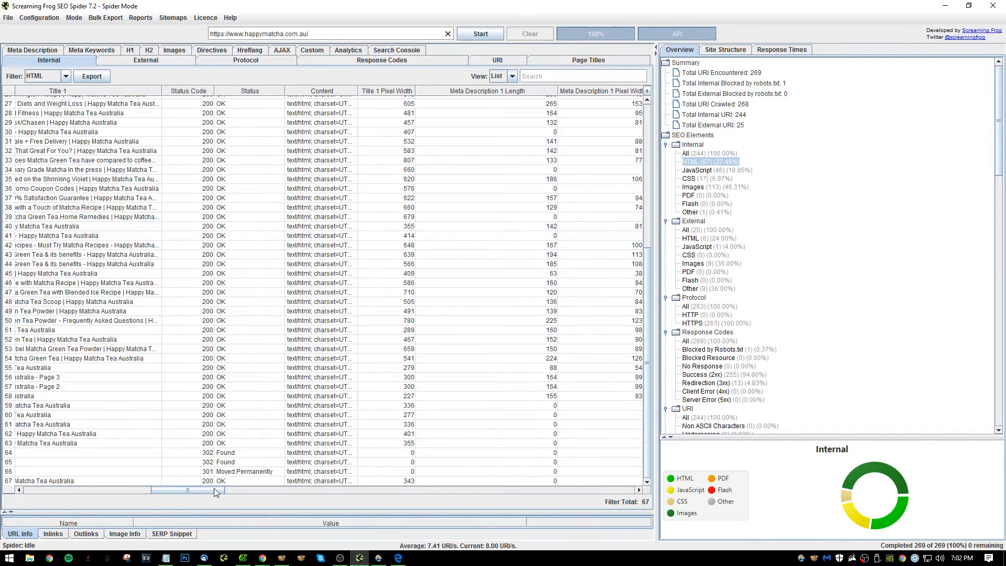
# Sort the HTML pages by Meta Description 1 Length in descending order.
pyautogui.moveTo(214, 488)
pyautogui.mouseDown()
pyautogui.moveTo(260, 485)
pyautogui.moveTo(214, 483)
pyautogui.mouseUp()
pyautogui.scroll(5, 331, 459)
pyautogui.scroll(4, 330, 459)
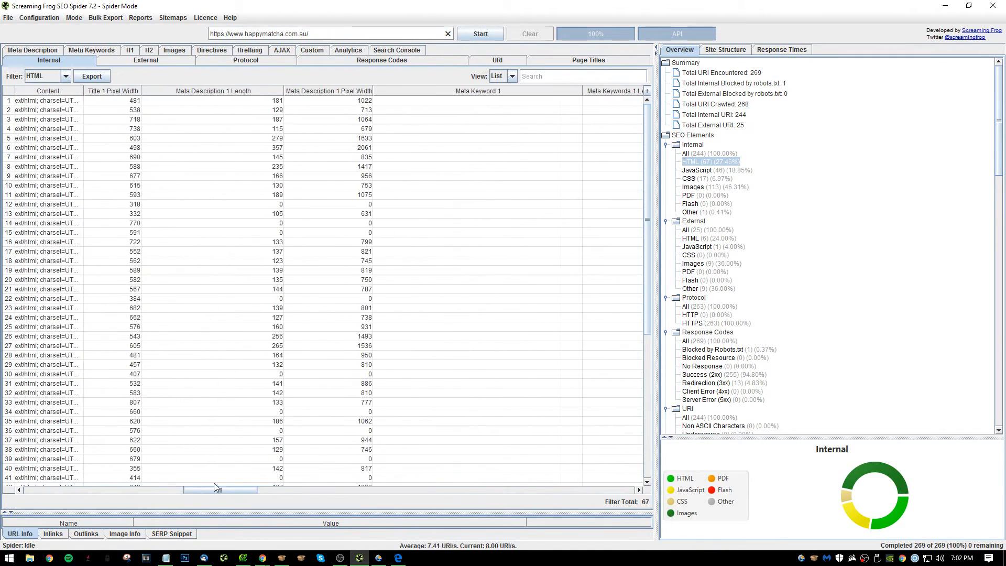
pyautogui.click(254, 92)
pyautogui.click(253, 92)
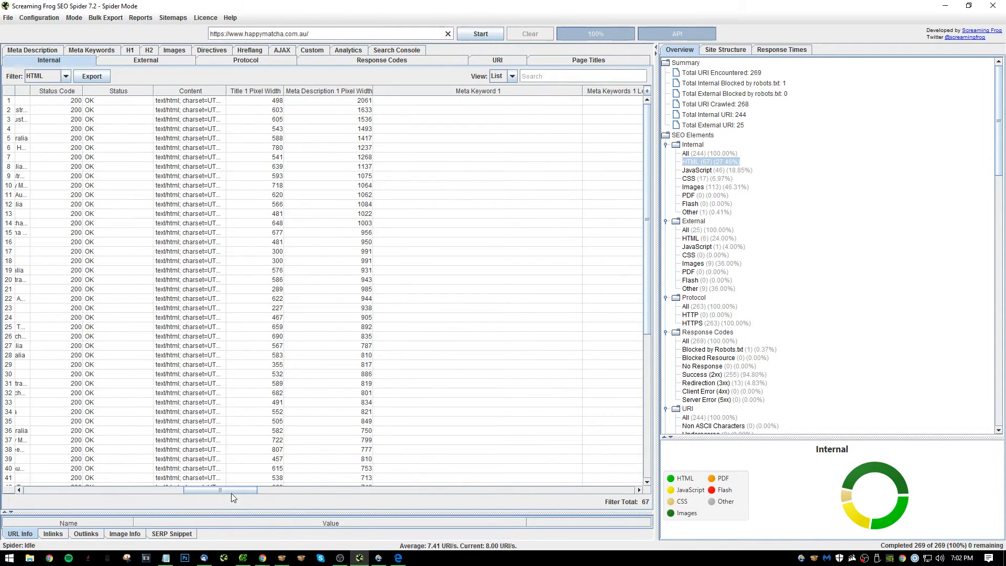
# Move the Meta Description 1 Length column directly after Address.
pyautogui.moveTo(232, 494); pyautogui.dragTo(176, 493)
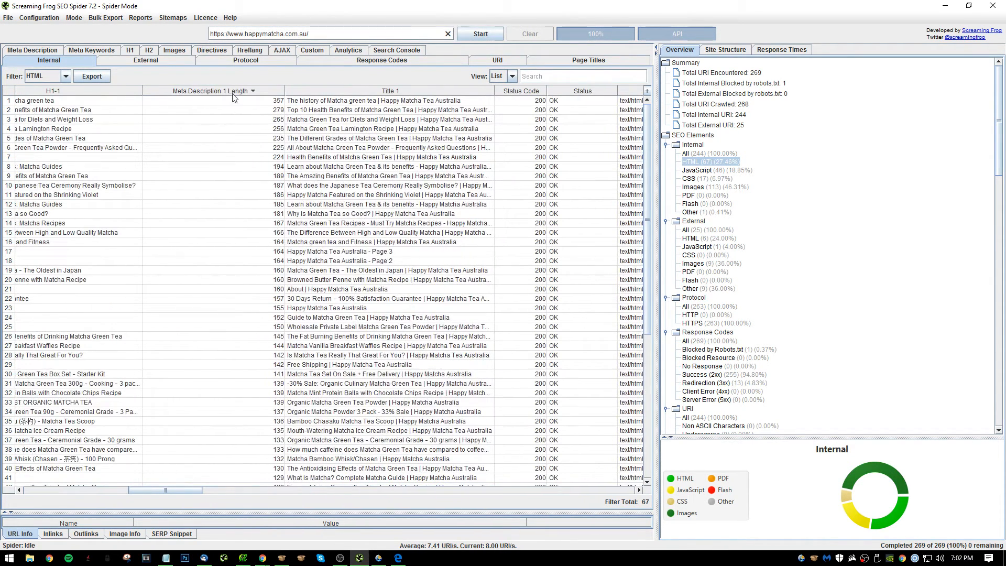
pyautogui.moveTo(234, 93); pyautogui.dragTo(11, 123)
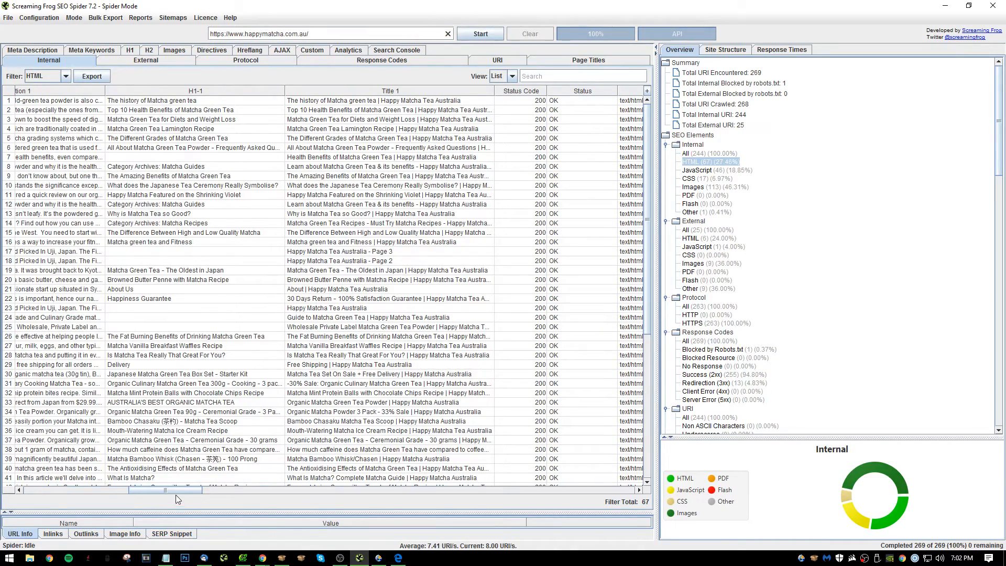
pyautogui.moveTo(161, 491); pyautogui.dragTo(86, 491)
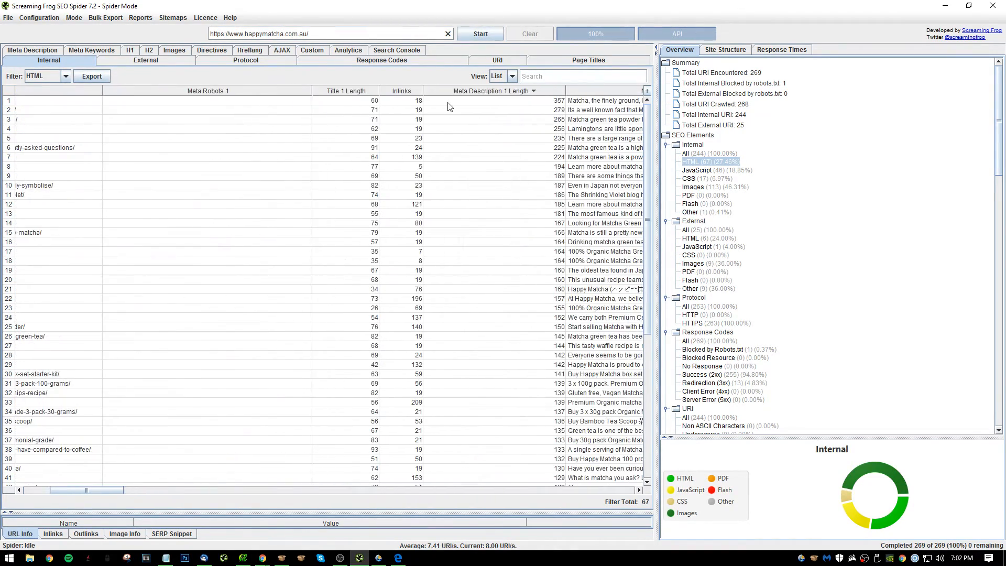
pyautogui.moveTo(475, 91); pyautogui.dragTo(157, 93)
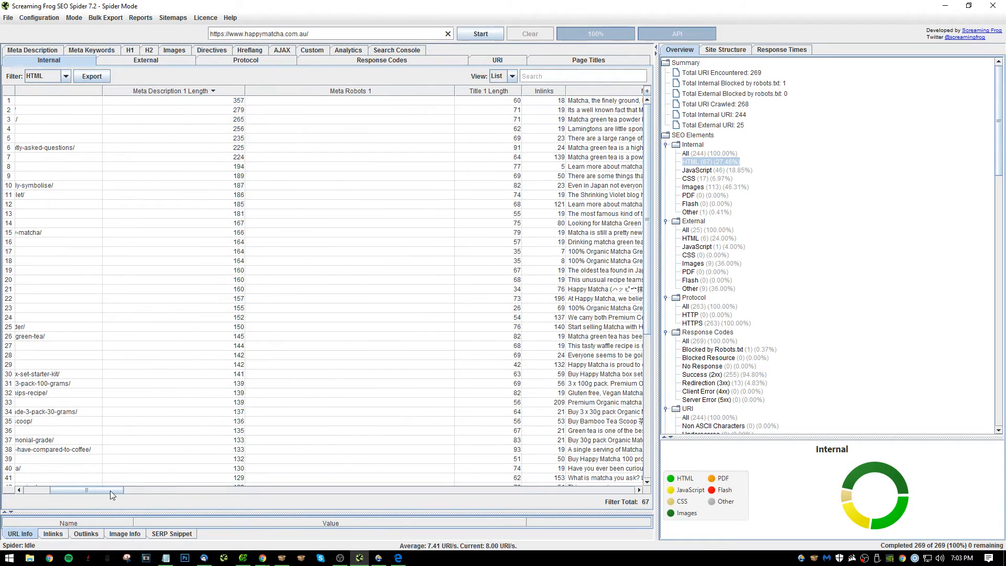
pyautogui.moveTo(111, 492); pyautogui.dragTo(54, 482)
# Copy the addresses from the-history-of-matcha-green-tea through category/matcha-guides and paste them in Notepad under item 28, "Make meta descriptions shorter on:".
pyautogui.moveTo(194, 101); pyautogui.dragTo(228, 201)
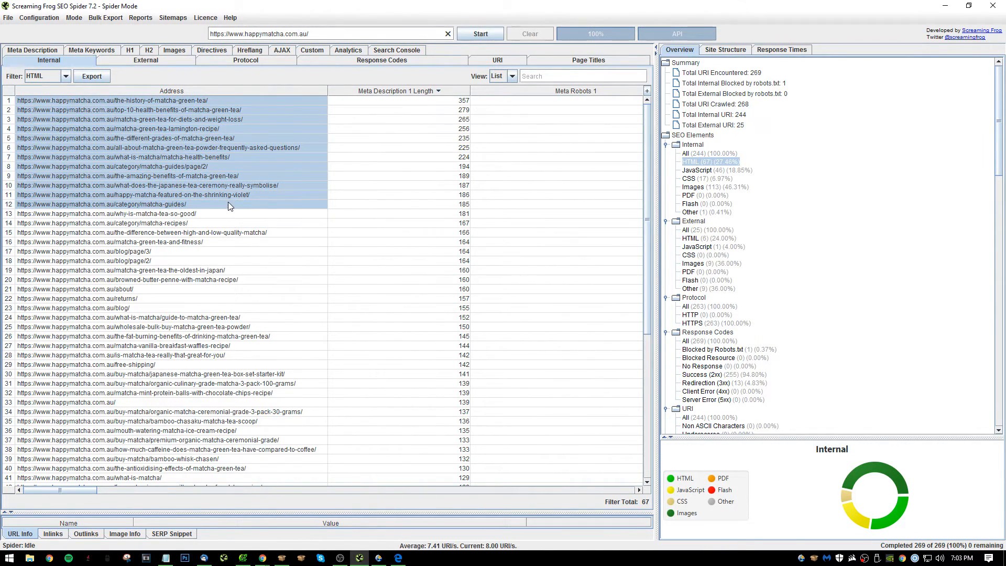
pyautogui.hotkey('alt', 'Tab')
pyautogui.write('Mak')
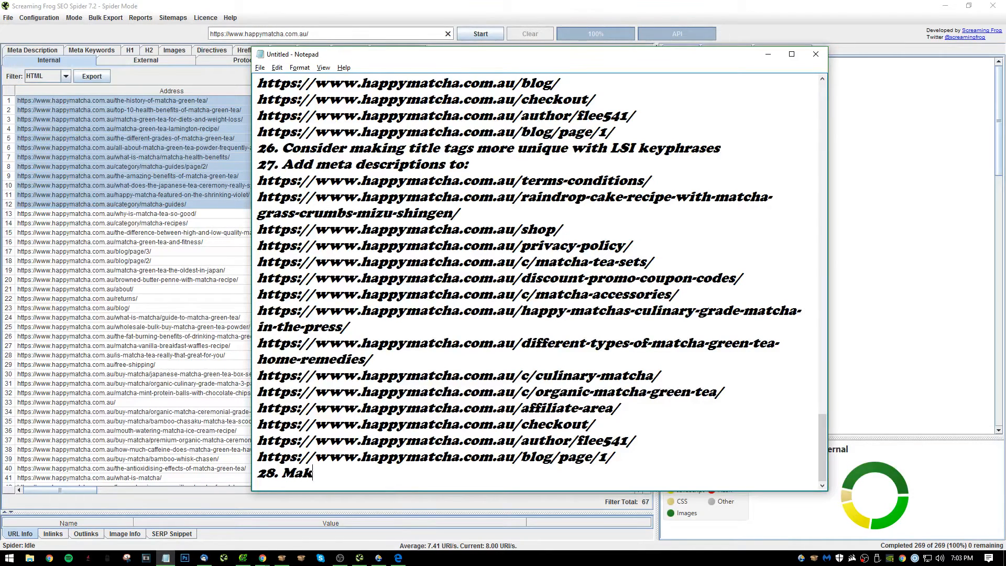
pyautogui.write('e meta descrit')
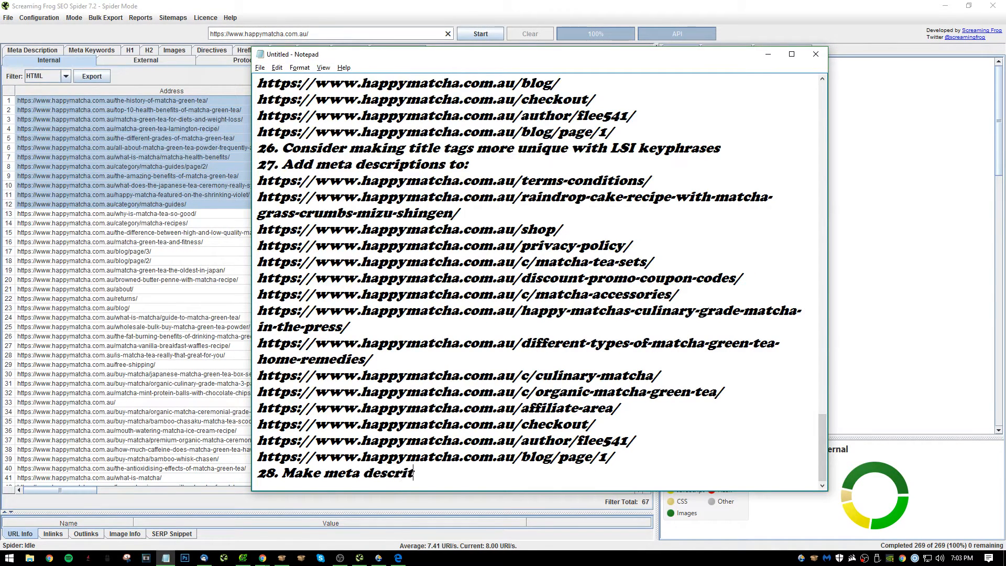
pyautogui.write('ption')
pyautogui.press('BackSpace')
pyautogui.press('BackSpace')
pyautogui.press('BackSpace')
pyautogui.press('BackSpace')
pyautogui.press('BackSpace')
pyautogui.press('BackSpace')
pyautogui.write('ptions shorth')
pyautogui.press('BackSpace')
pyautogui.write('er')
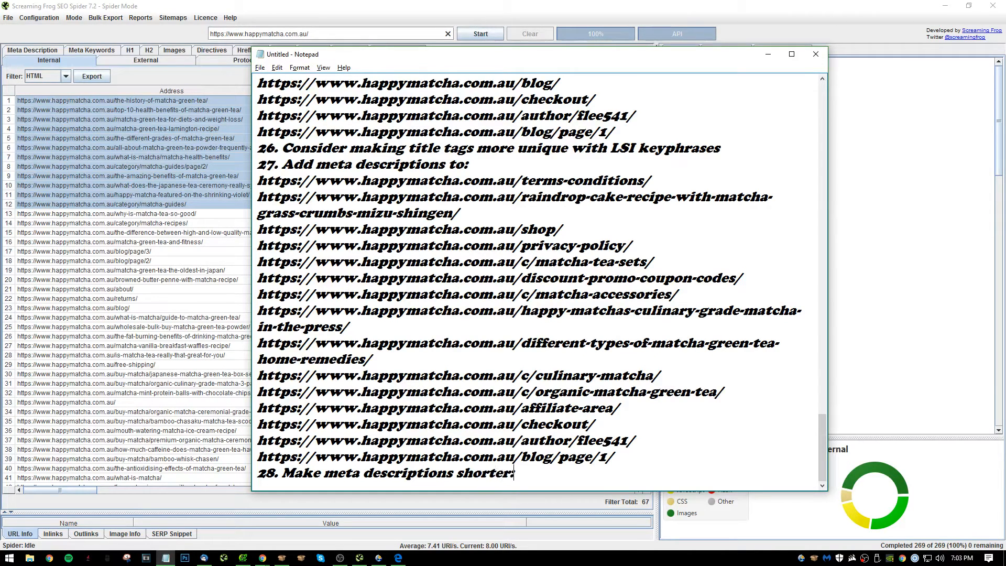
pyautogui.write(' on:')
pyautogui.press('Return')
pyautogui.write('https://www.happymatcha.com.au/the-history-of-matcha-green-tea/ https://www.happymatcha.com.au/top-10-health-benefits-of-matcha-green-tea/ https://www.happymatcha.com.au/matcha-green-tea-for-diets-and-weight-loss/ https://www.happymatcha.com.au/matcha-green-tea-lamington-recipe/ https://www.happymatcha.com.au/the-different-grades-of-matcha-green-tea/ https://www.happymatcha.com.au/all-about-matcha-green-tea-powder-frequently-asked-questions/ https://www.happymatcha.com.au/what-is-matcha/matcha-health-benefits/ https://www.happymatcha.com.au/category/matcha-guides/page/2/ https://www.happymatcha.com.au/the-amazing-benefits-of-matcha-green-tea/ https://www.happymatcha.com.au/what-does-the-japanese-tea-ceremony-really-symbolise/ https://www.happymatcha.com.au/happy-matcha-featured-on-the-shrinking-violet/ https://www.happymatcha.com.au/category/matcha-guides/')
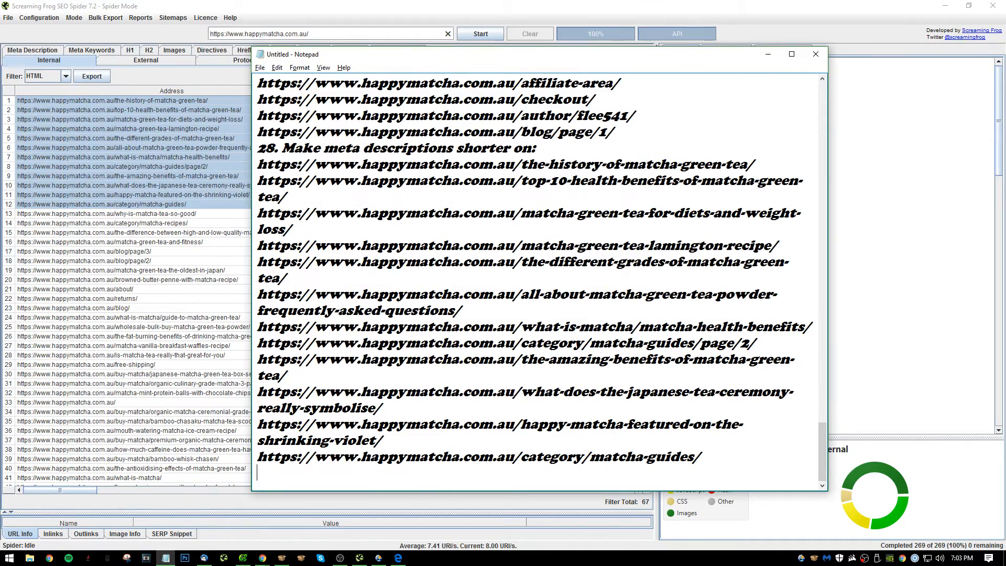
# In Screaming Frog, copy the addresses with short meta descriptions, from the-antioxidising-effects-of-matcha-green-tea through contact-us, and return to Notepad.
pyautogui.click(105, 468)
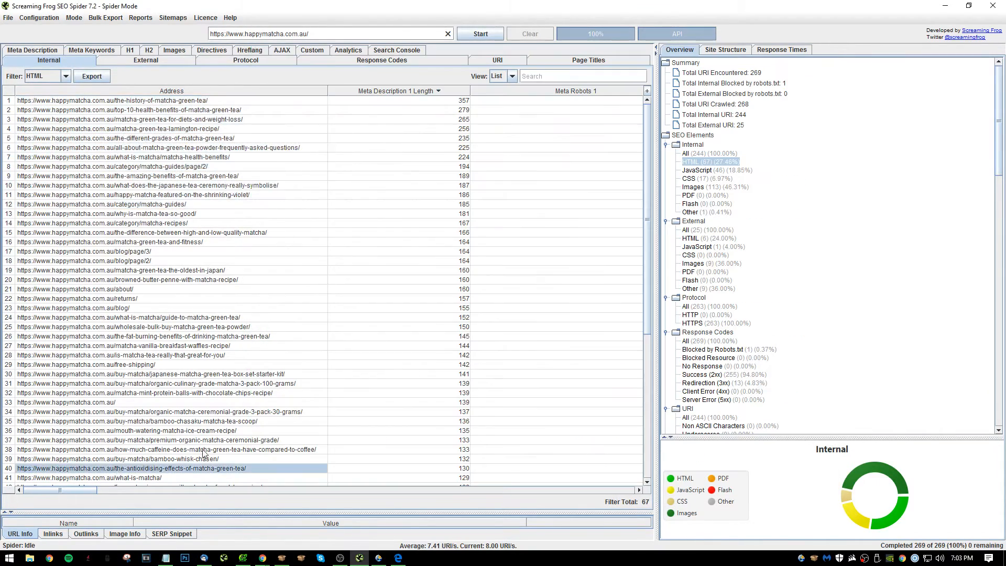
pyautogui.scroll(-9, 322, 394)
pyautogui.click(362, 192)
pyautogui.moveTo(317, 182); pyautogui.dragTo(316, 425)
pyautogui.click(317, 422)
pyautogui.click(414, 276)
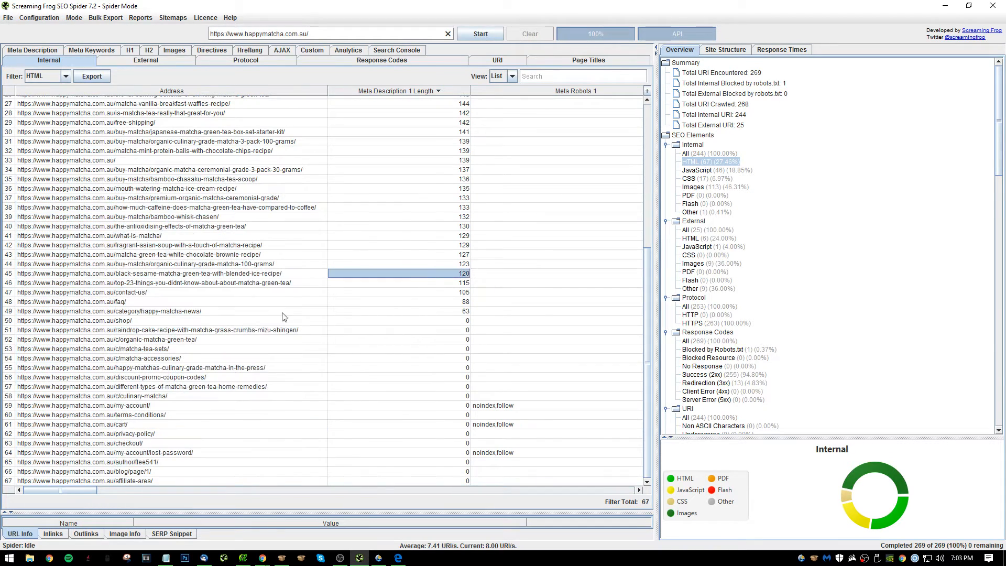
pyautogui.moveTo(230, 292); pyautogui.dragTo(267, 229)
pyautogui.hotkey('ctrl', 'c')
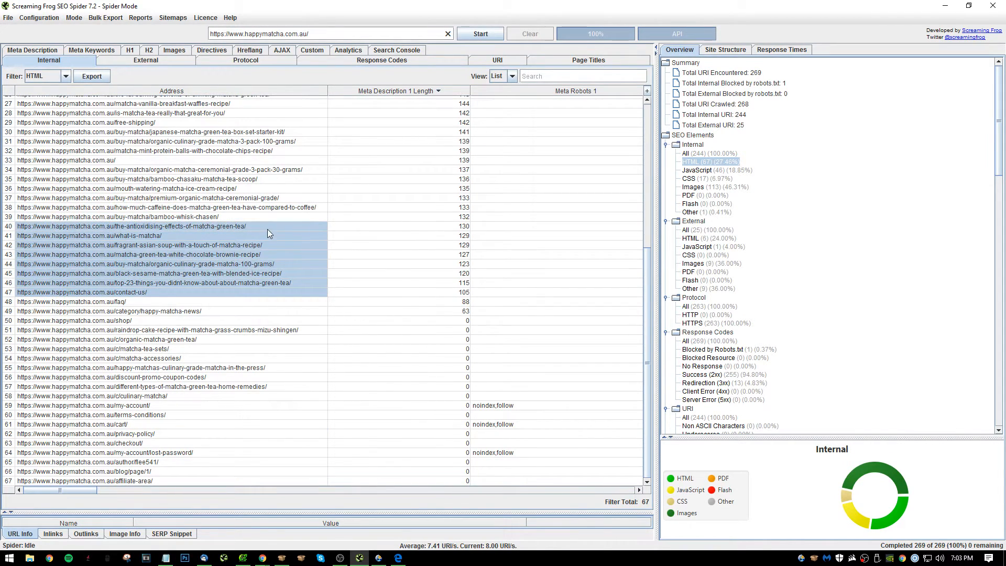
pyautogui.hotkey('alt', 'Tab')
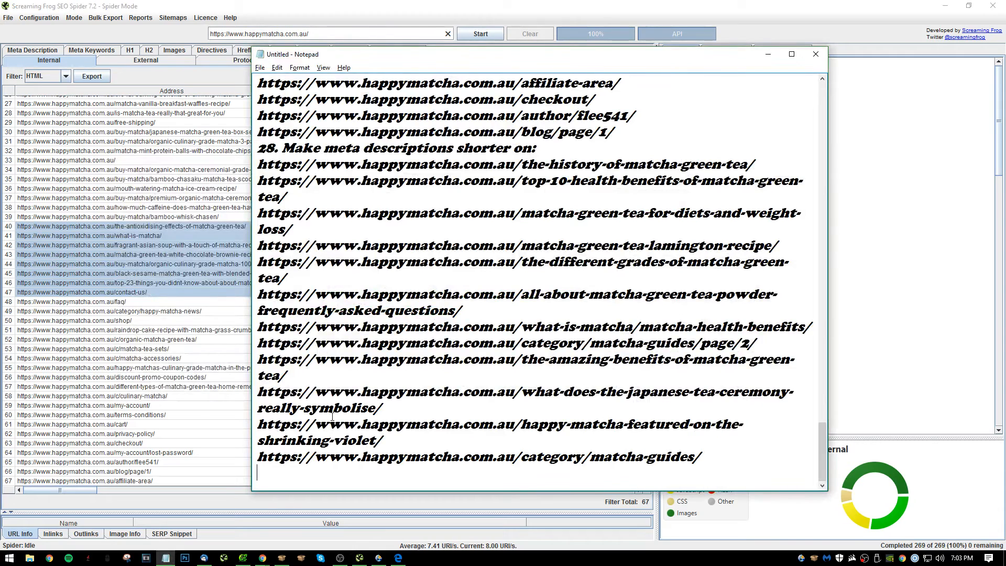
pyautogui.write('Make m')
pyautogui.press('BackSpace')
pyautogui.press('BackSpace')
pyautogui.press('BackSpace')
pyautogui.press('BackSpace')
pyautogui.press('BackSpace')
pyautogui.press('BackSpace')
pyautogui.scroll(10, 332, 417)
pyautogui.scroll(-10, 368, 369)
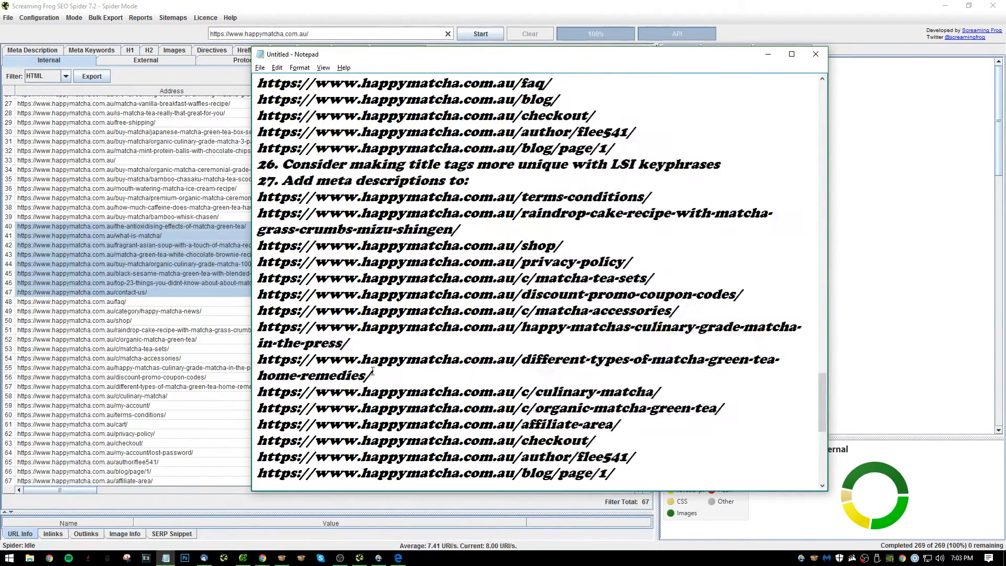
# Add the line "28. Make meta descriptions longer on:" at the end of the notes.
pyautogui.write('28.')
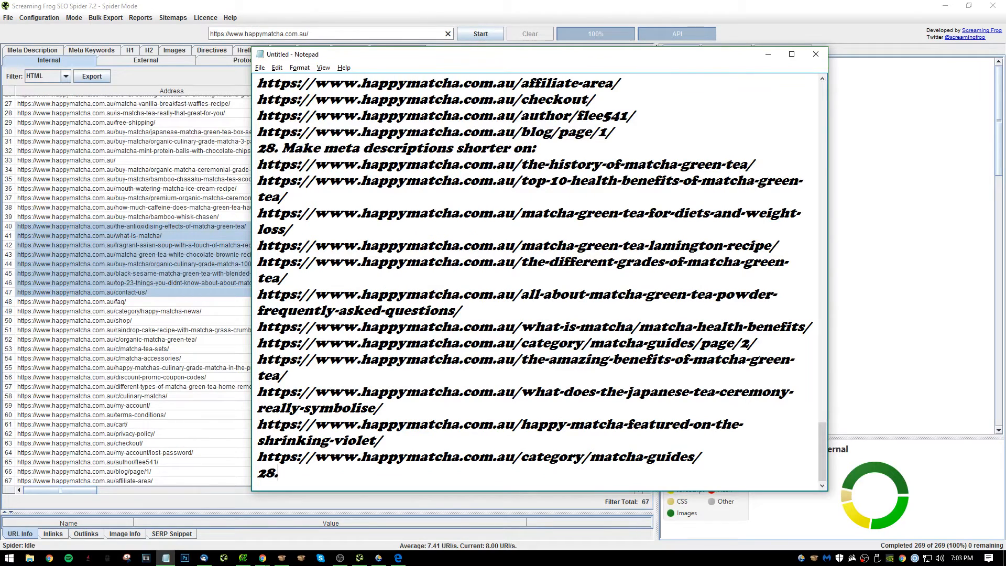
pyautogui.write(' Ma')
pyautogui.press('BackSpace')
pyautogui.press('BackSpace')
pyautogui.press('BackSpace')
pyautogui.press('Return')
pyautogui.write('M')
pyautogui.press('BackSpace')
pyautogui.press('BackSpace')
pyautogui.write('Make meta descriptions l')
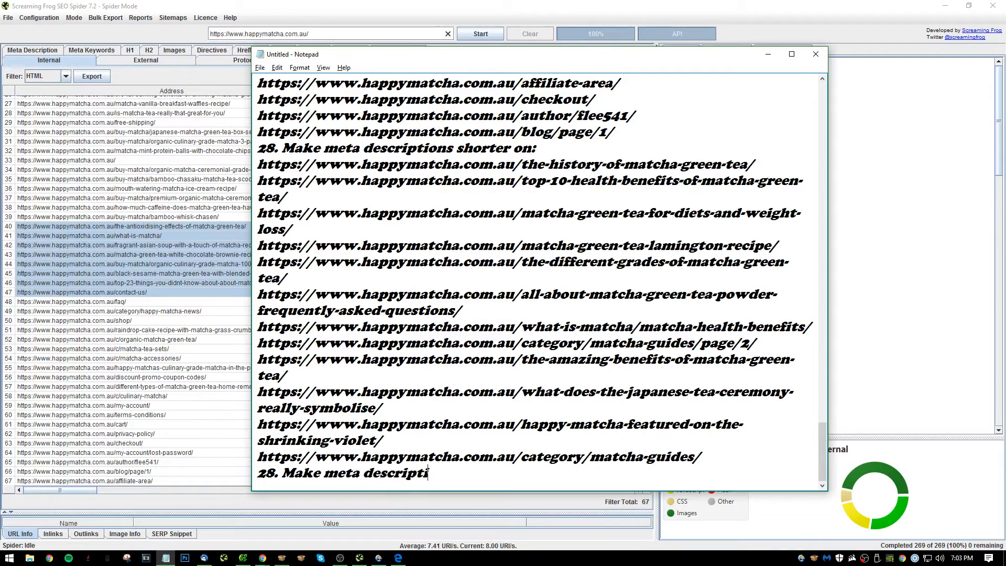
pyautogui.write('r on:')
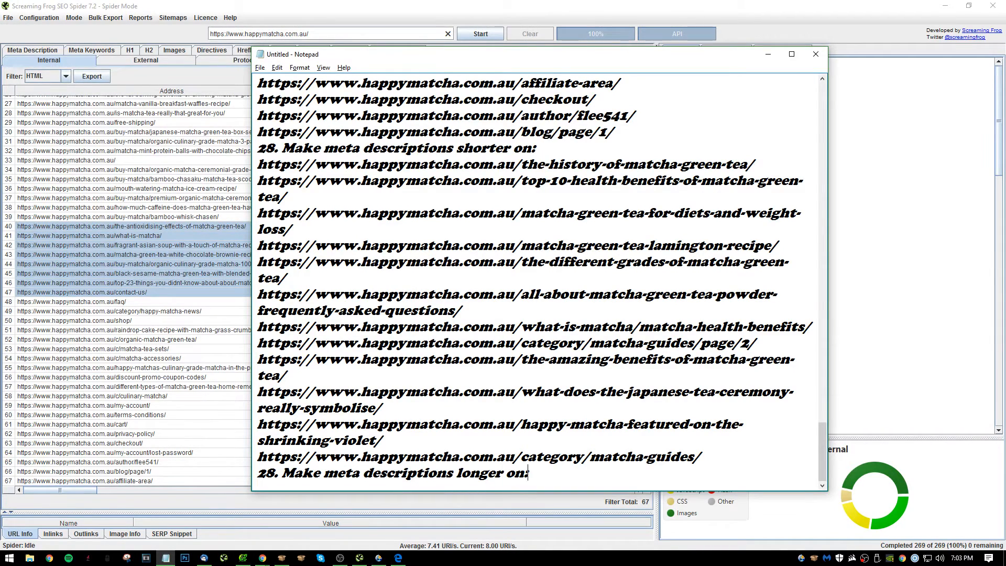
# Paste the copied addresses beneath the new heading and start item 29 on the following line.
pyautogui.press('Return')
pyautogui.hotkey('ctrl', 'v')
pyautogui.write('29l')
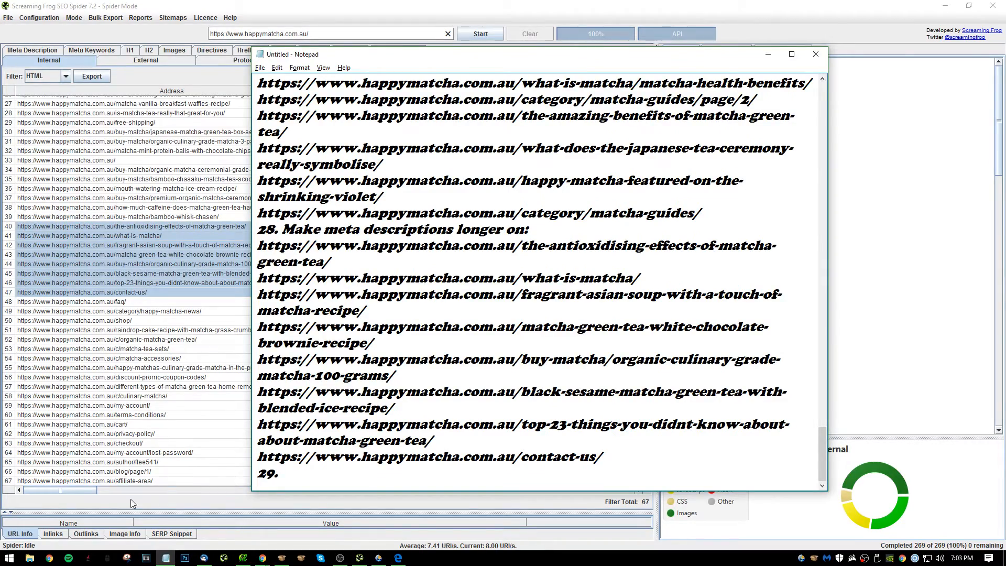
# Switch to Screaming Frog and sort the HTML pages by H1-1 length in descending order.
pyautogui.click(162, 518)
pyautogui.moveTo(60, 490); pyautogui.dragTo(292, 488)
pyautogui.scroll(9, 368, 345)
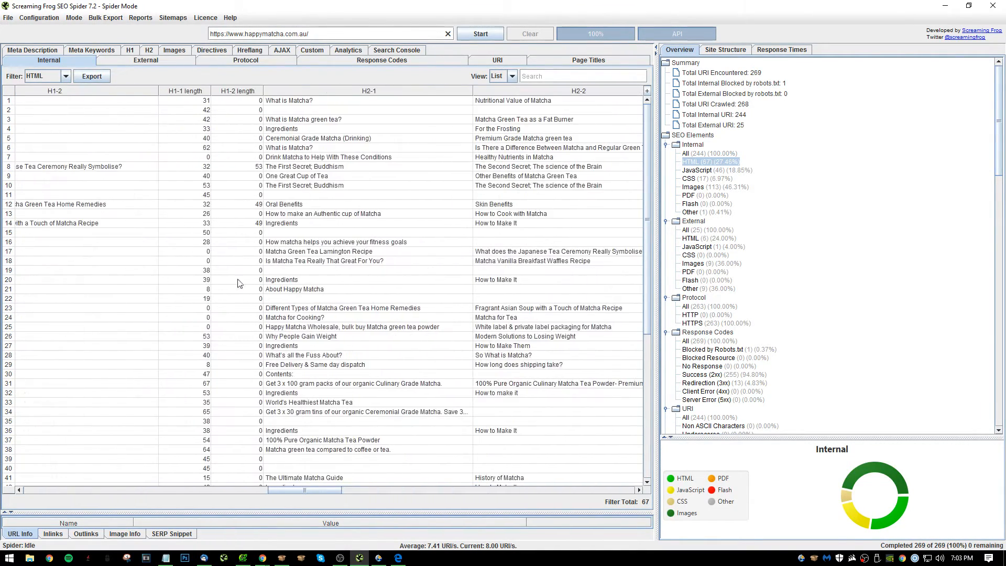
pyautogui.click(191, 92)
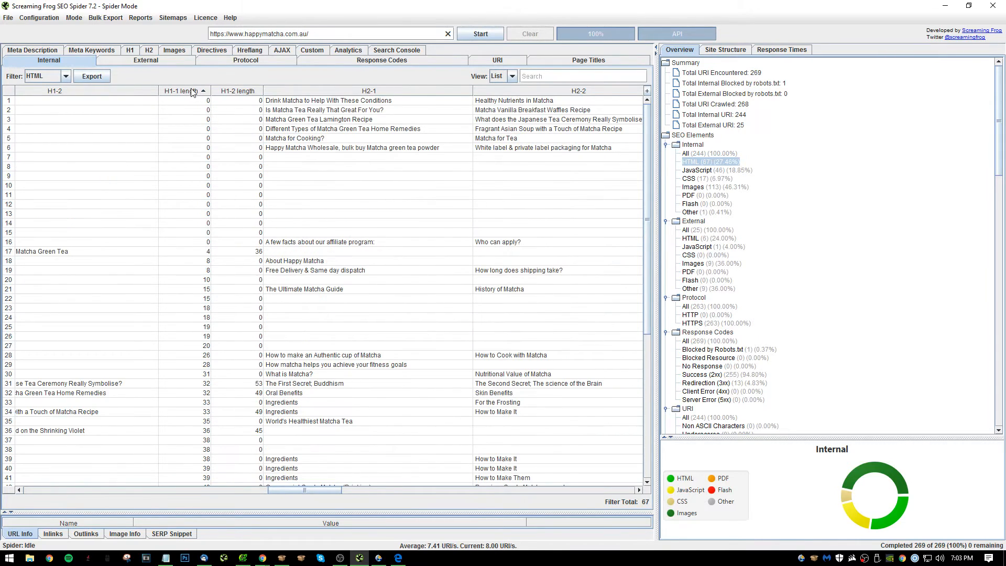
pyautogui.click(192, 92)
# Sort the HTML pages by Size in descending order to examine the largest pages.
pyautogui.moveTo(317, 491); pyautogui.dragTo(403, 471)
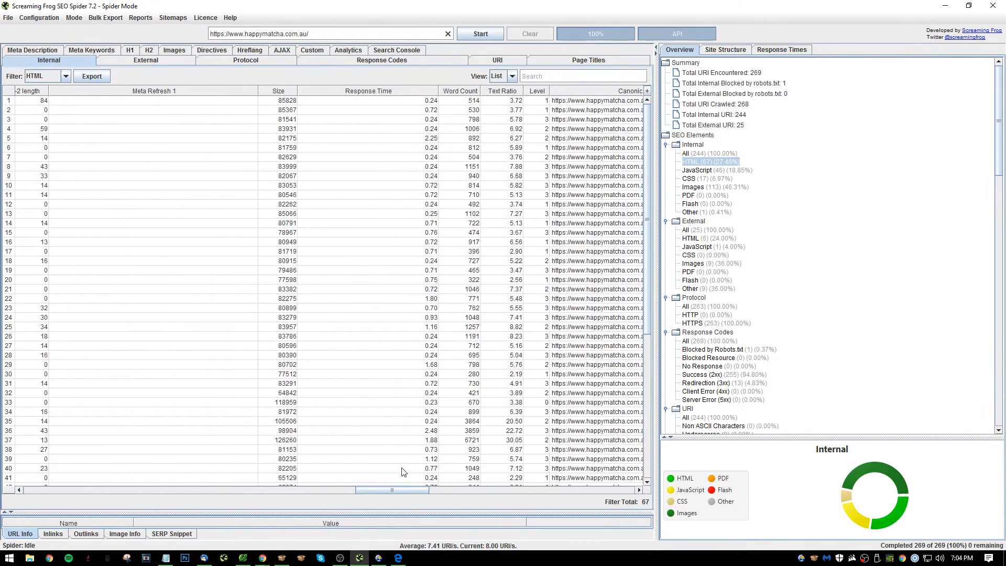
pyautogui.click(273, 92)
pyautogui.click(272, 91)
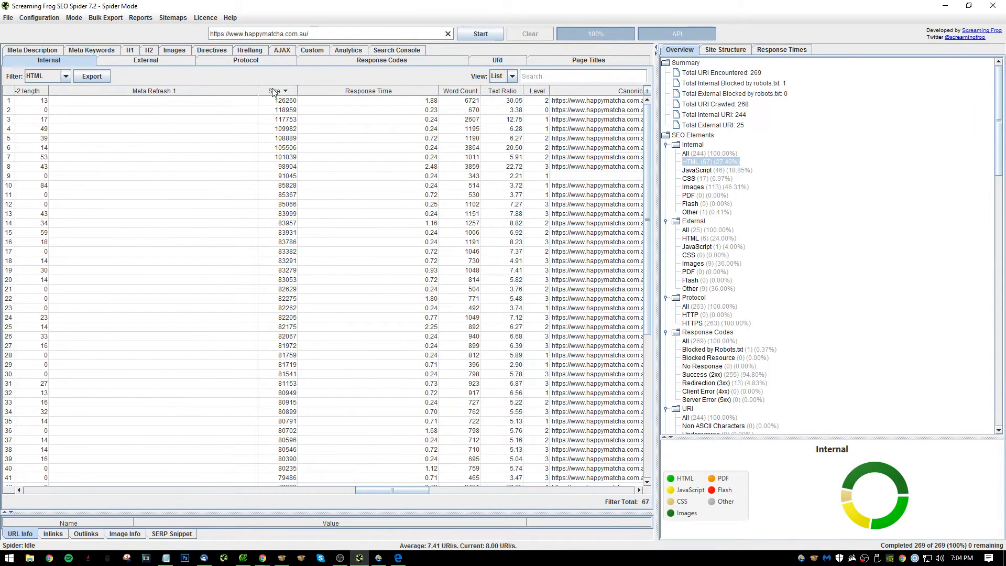
pyautogui.click(257, 120)
# Sort the HTML pages by Response Time in descending order and examine the slowest pages.
pyautogui.click(419, 91)
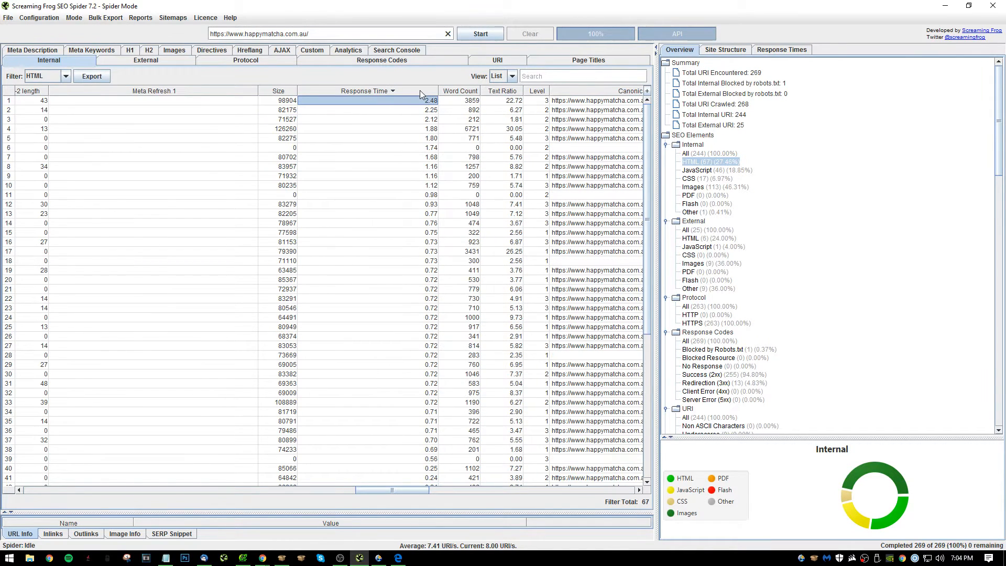
pyautogui.click(444, 110)
pyautogui.click(344, 110)
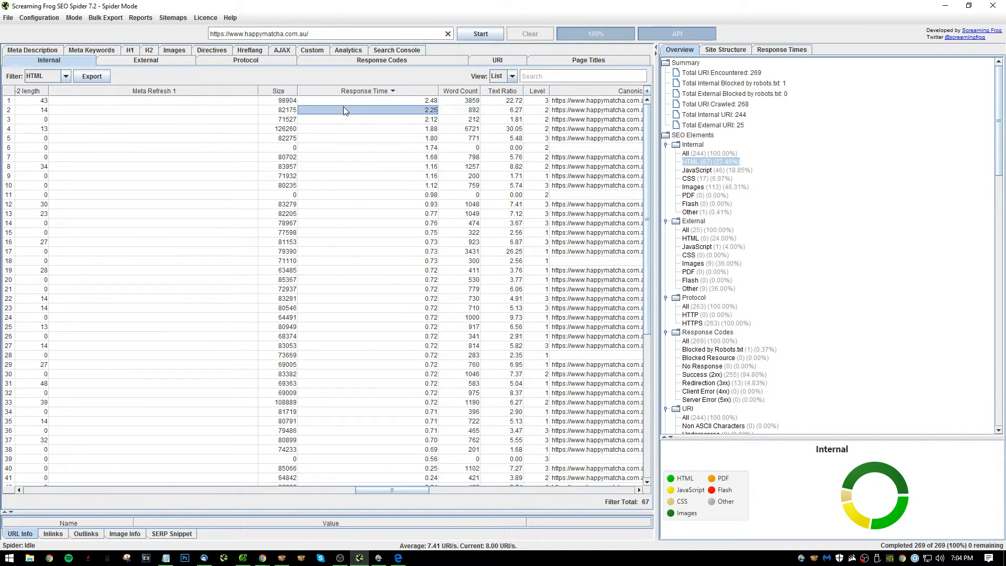
pyautogui.click(362, 485)
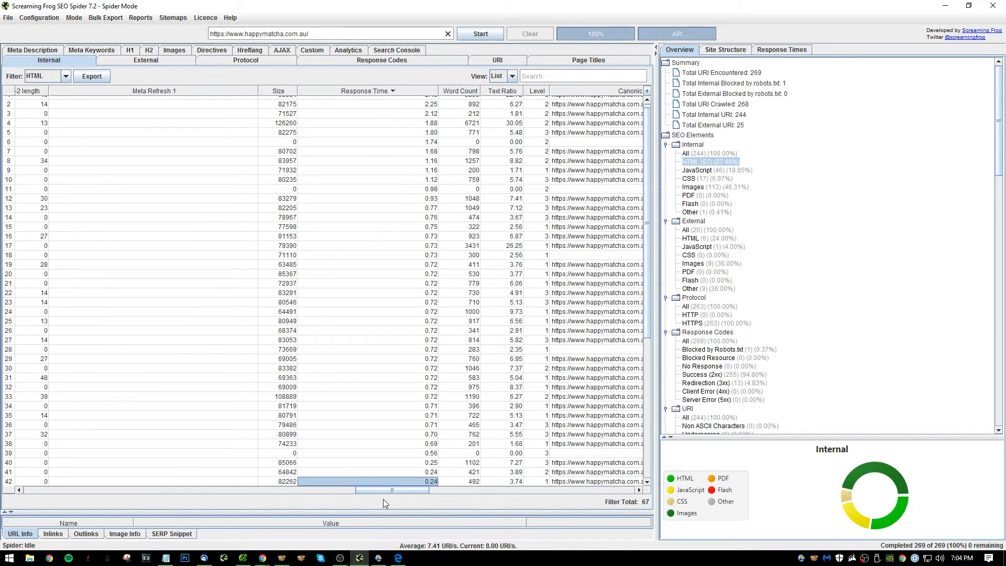
# Sort the HTML pages by Word Count in descending order and examine the pages with the fewest words.
pyautogui.scroll(1, 521, 323)
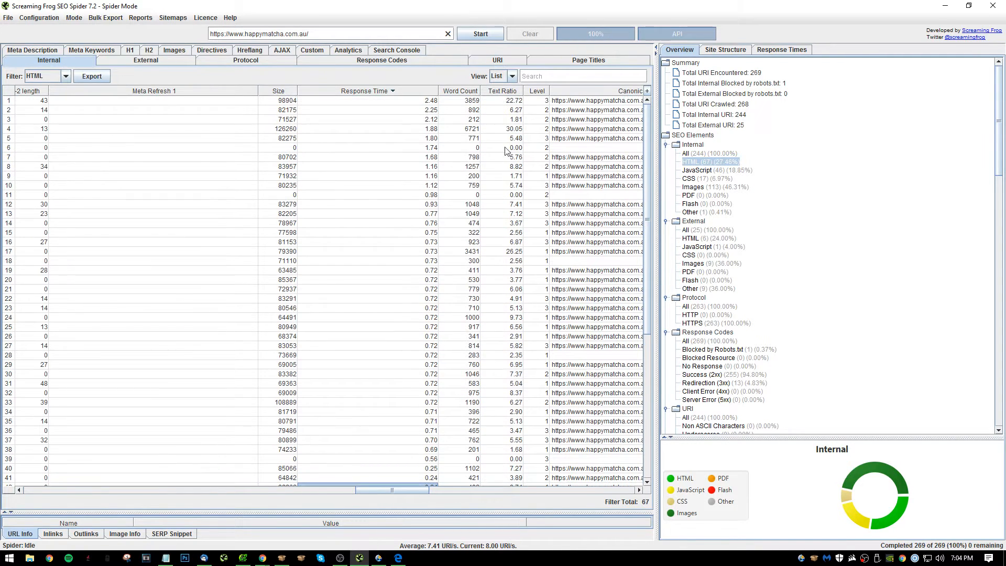
pyautogui.click(461, 93)
pyautogui.scroll(-5, 464, 388)
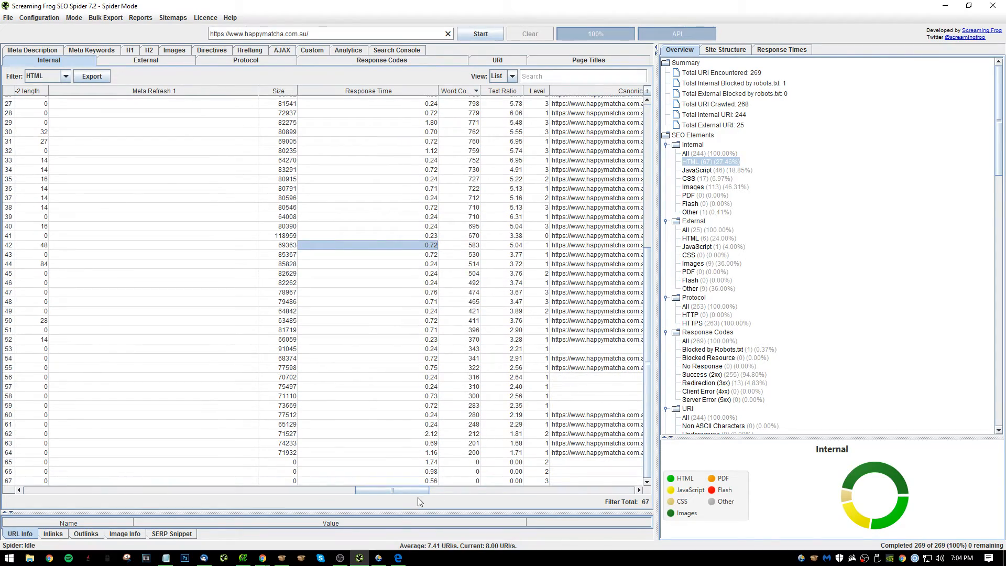
# Examine the canonical link, outlinks and Google Analytics columns for the HTML pages.
pyautogui.moveTo(423, 491); pyautogui.dragTo(477, 492)
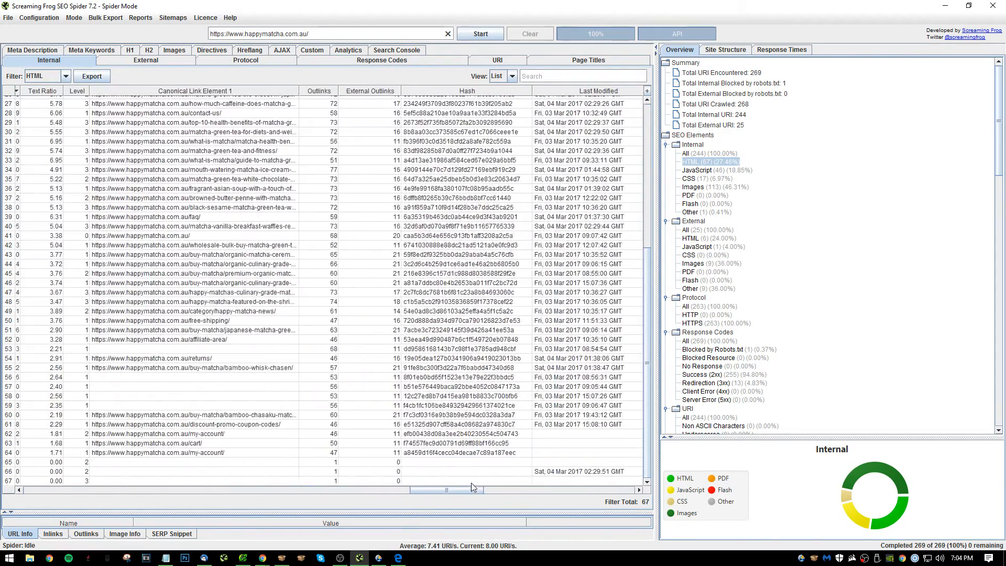
pyautogui.scroll(9, 443, 319)
pyautogui.moveTo(252, 149); pyautogui.dragTo(217, 403)
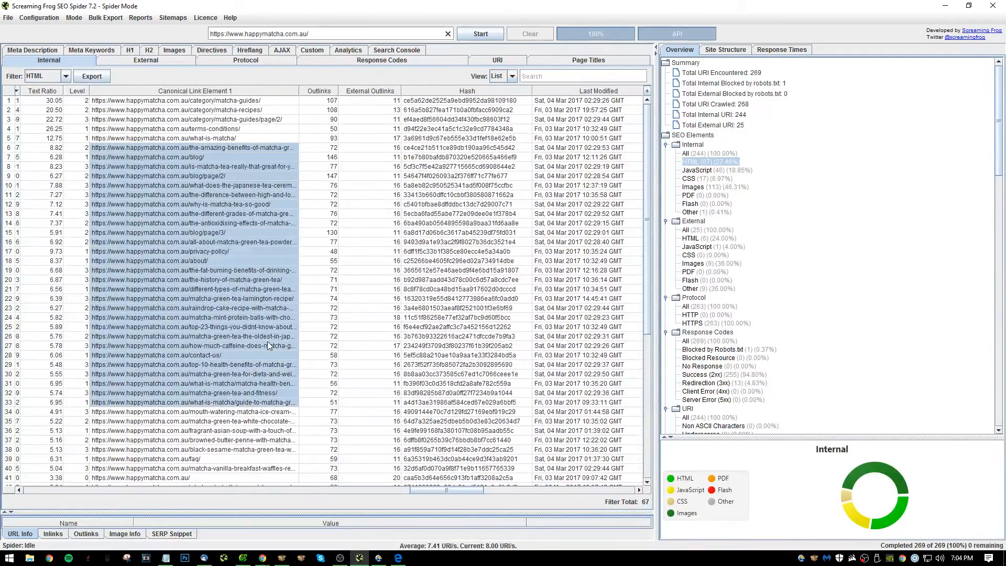
pyautogui.click(269, 345)
pyautogui.moveTo(322, 166); pyautogui.dragTo(324, 204)
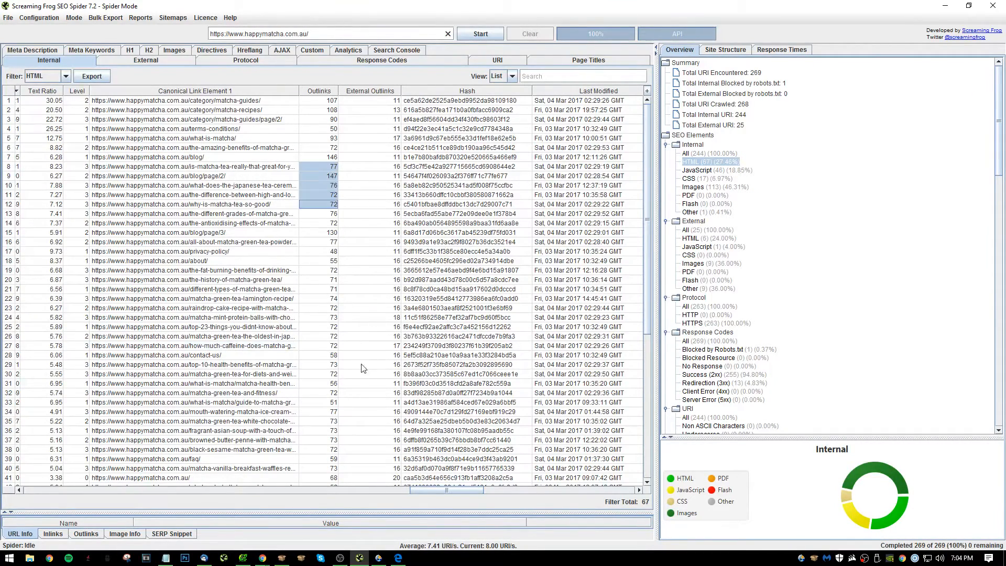
pyautogui.click(323, 346)
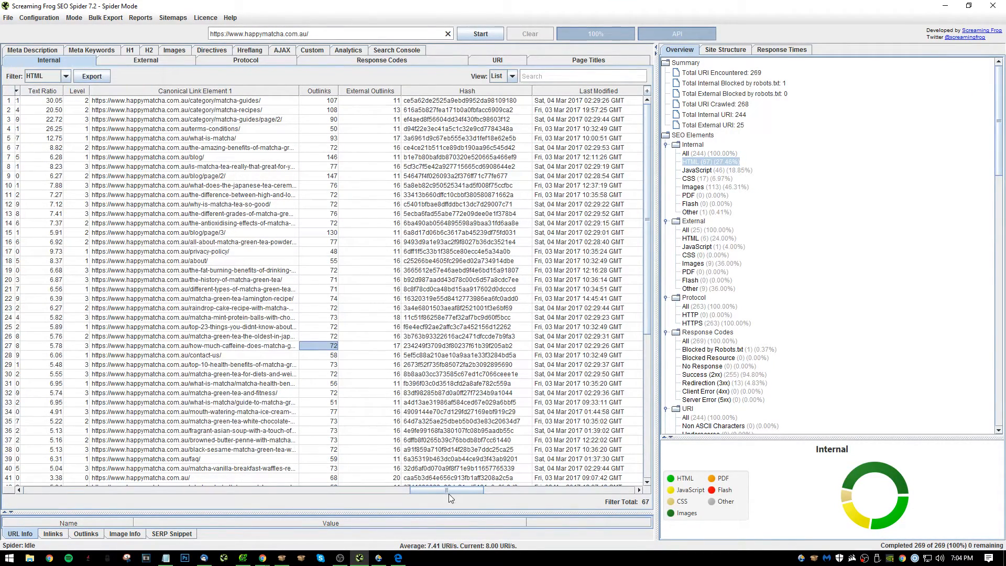
pyautogui.click(455, 478)
pyautogui.moveTo(465, 490); pyautogui.dragTo(551, 492)
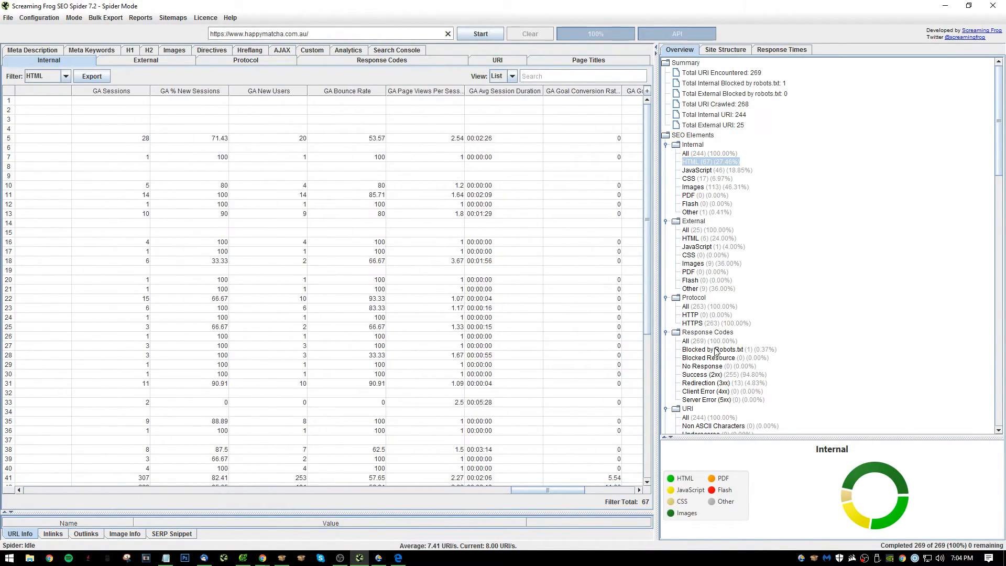
# List the Analytics pages with a bounce rate above 70% and copy all of their addresses.
pyautogui.scroll(-20, 742, 378)
pyautogui.scroll(-6, 741, 378)
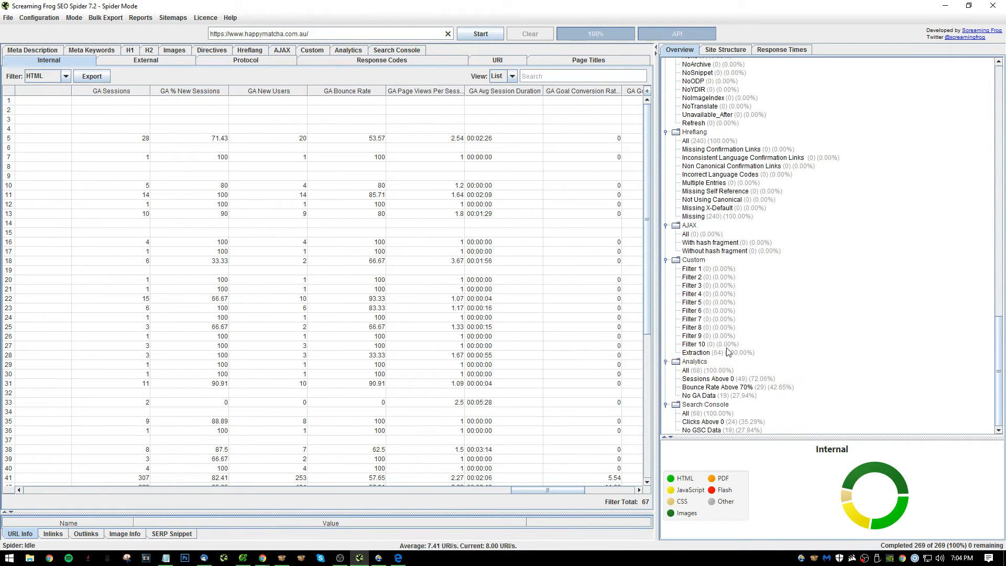
pyautogui.click(738, 386)
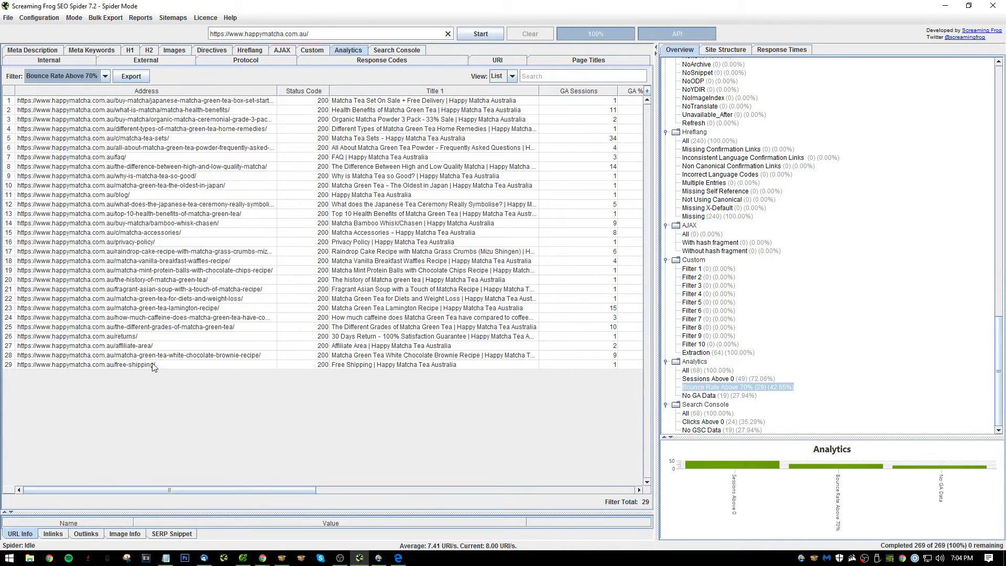
pyautogui.moveTo(154, 367); pyautogui.dragTo(152, 100)
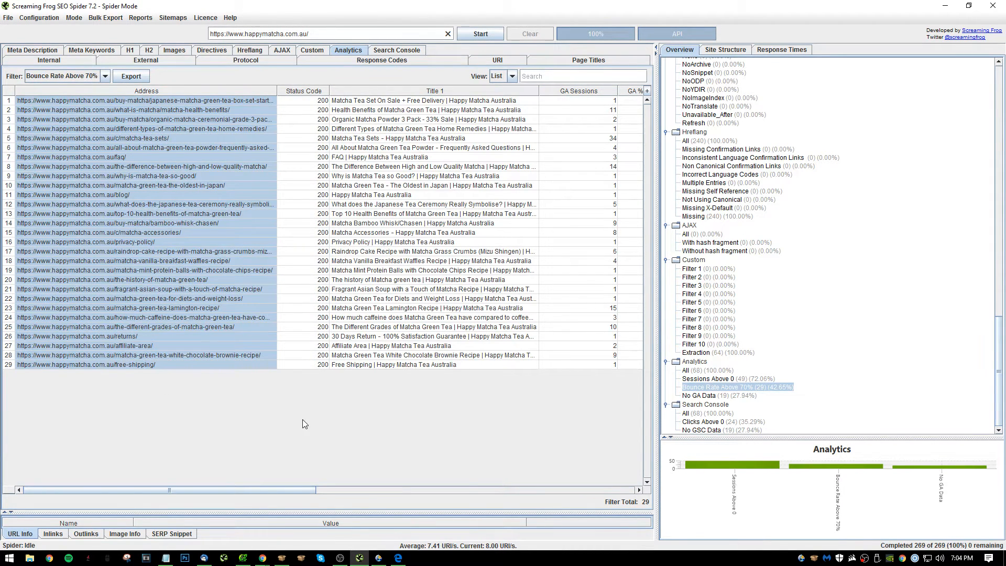
pyautogui.moveTo(267, 491)
pyautogui.mouseDown()
pyautogui.moveTo(469, 467)
pyautogui.moveTo(262, 474)
pyautogui.mouseUp()
# In Notepad, complete item 29 with "Consider CRO for the following pages that have aboe 70% BR's:", paste the copied addresses and start item 30.
pyautogui.hotkey('alt', 'Tab')
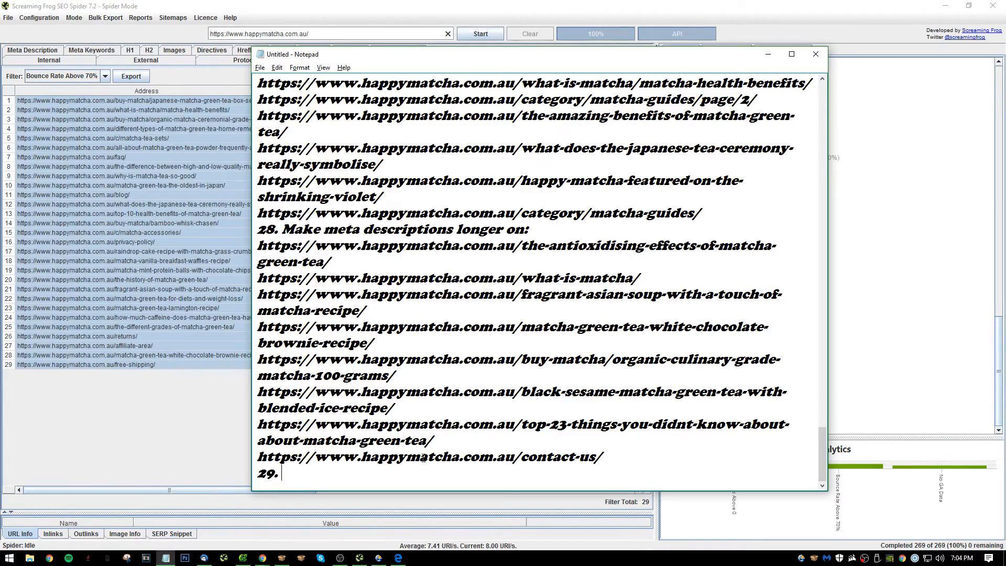
pyautogui.write('Consider CRO')
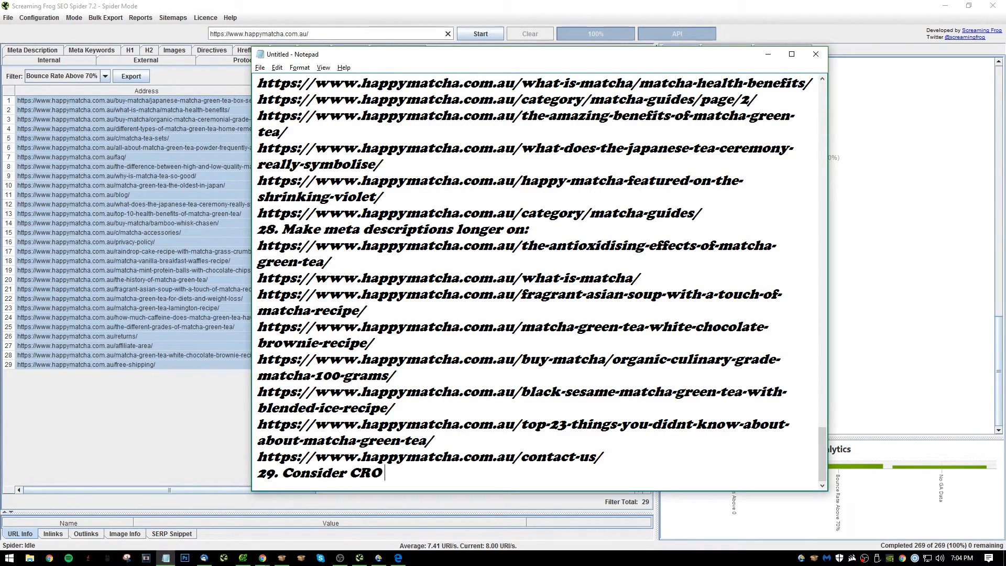
pyautogui.write(' for therfollowing pa')
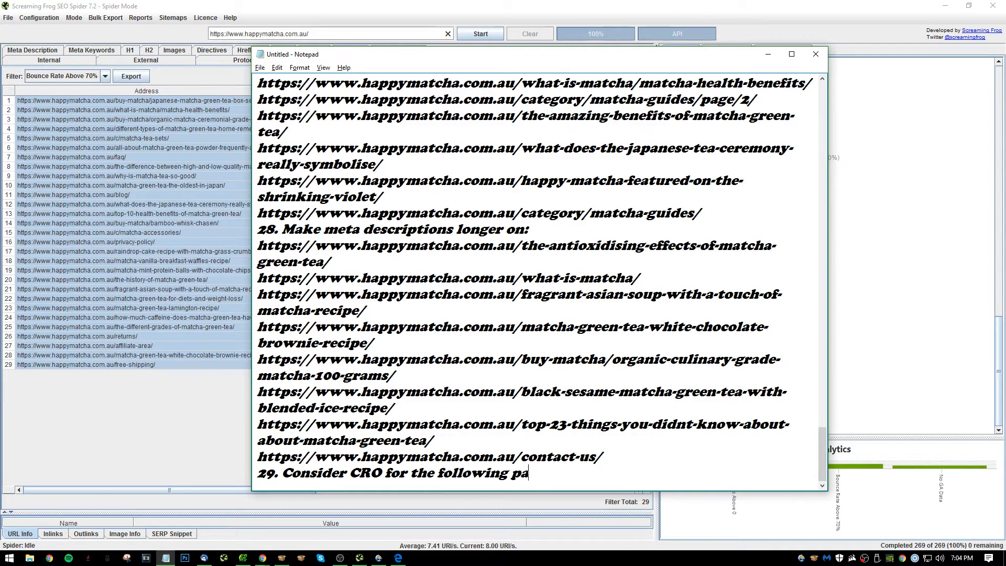
pyautogui.write('ges that have abo')
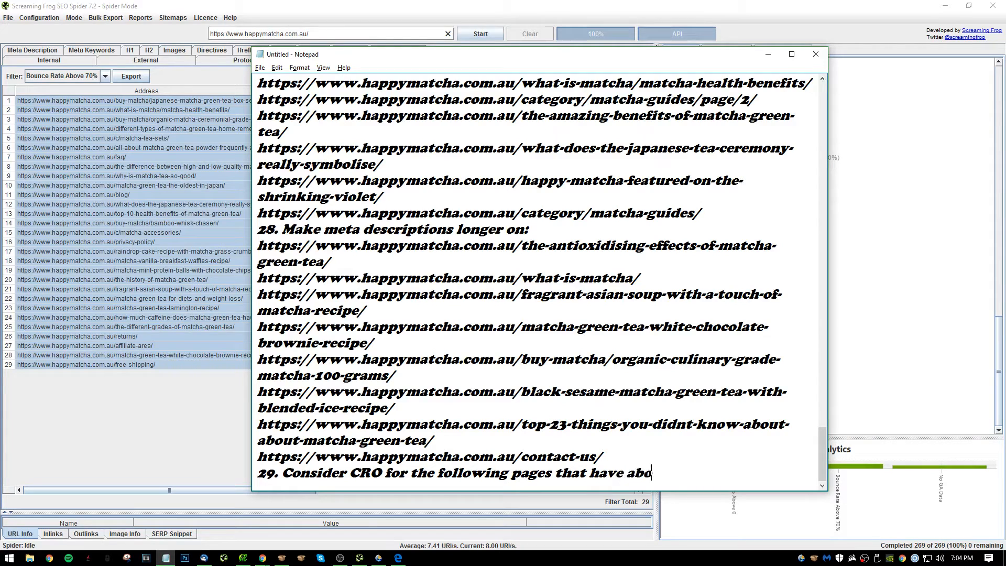
pyautogui.write("e 70% BR's")
pyautogui.press('Return')
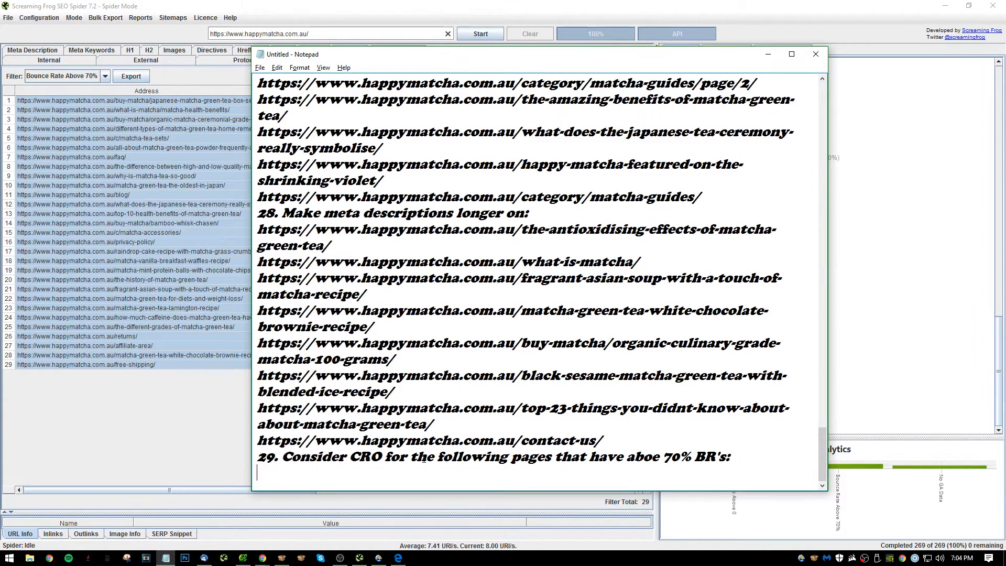
pyautogui.hotkey('ctrl', 'v')
pyautogui.write('30.,')
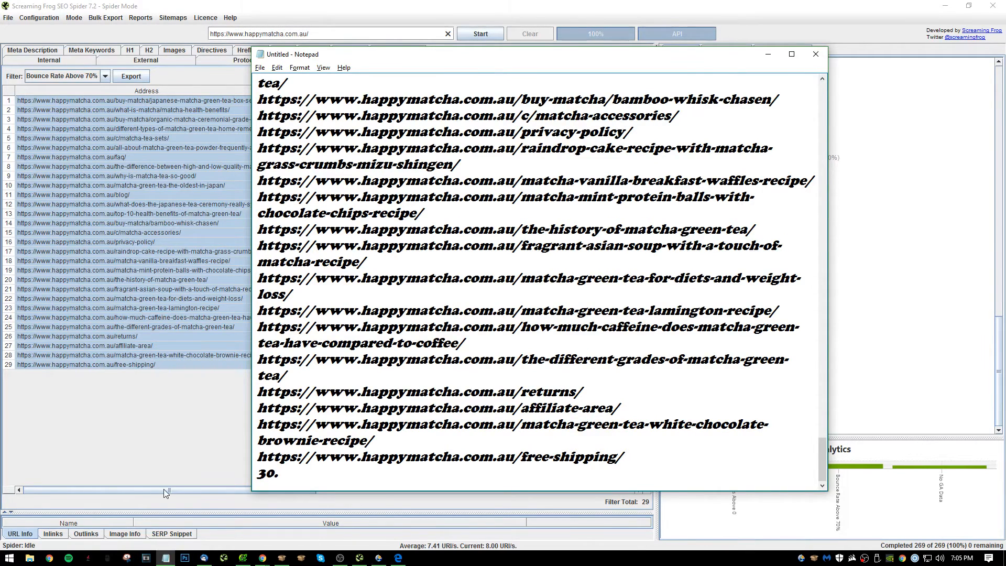
# Switch to Screaming Frog and examine sessions, average session duration and goal conversion rate for the pages with bounce rates above 70%.
pyautogui.moveTo(164, 489); pyautogui.dragTo(338, 413)
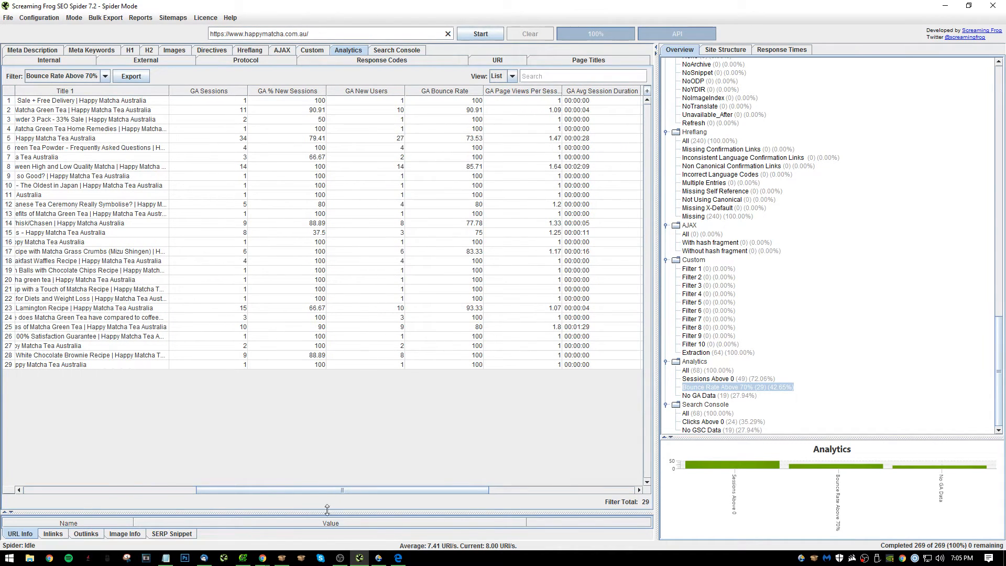
pyautogui.click(199, 148)
pyautogui.click(238, 140)
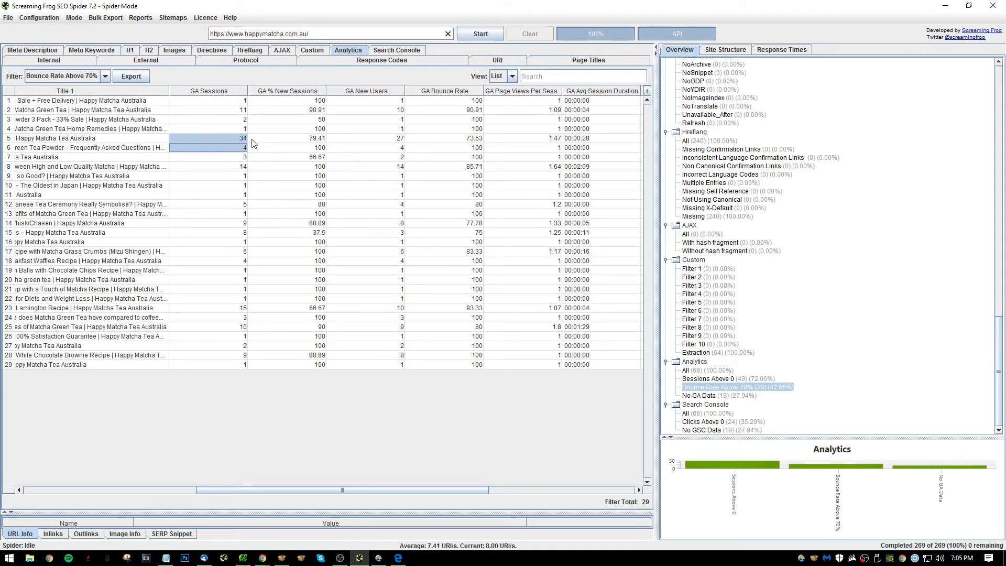
pyautogui.hscroll(-3, 130, 137)
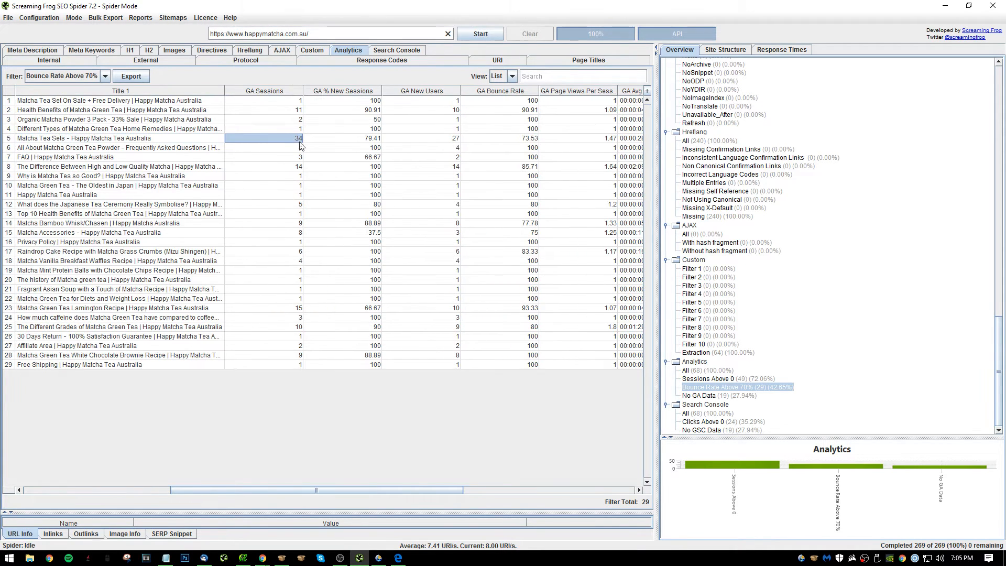
pyautogui.moveTo(338, 491); pyautogui.dragTo(521, 489)
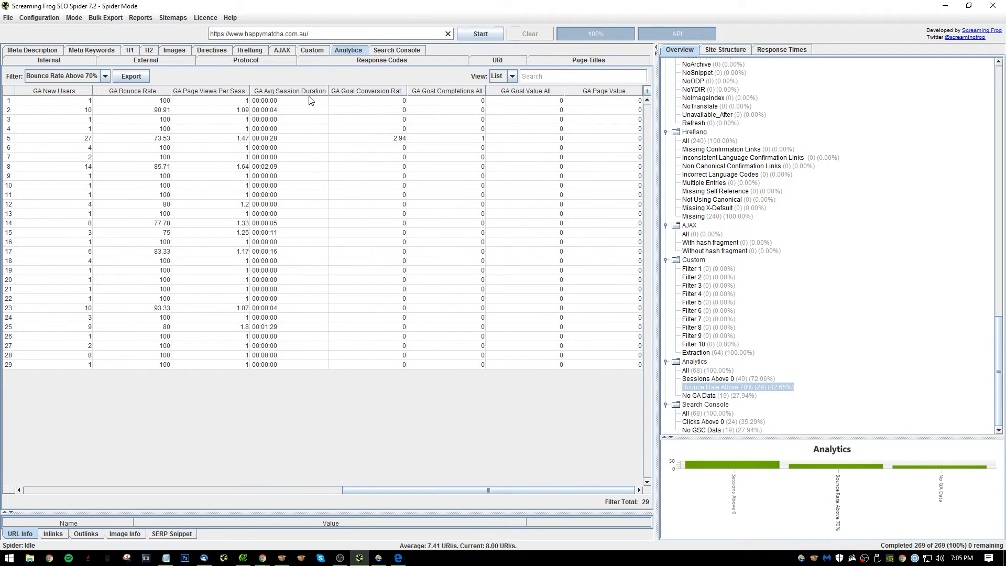
pyautogui.moveTo(311, 101); pyautogui.dragTo(325, 372)
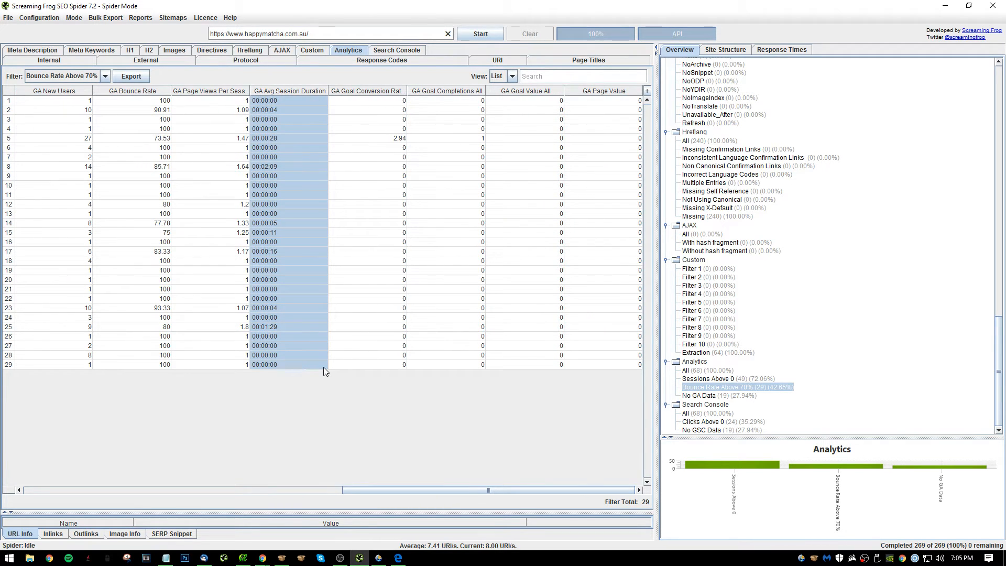
pyautogui.click(323, 366)
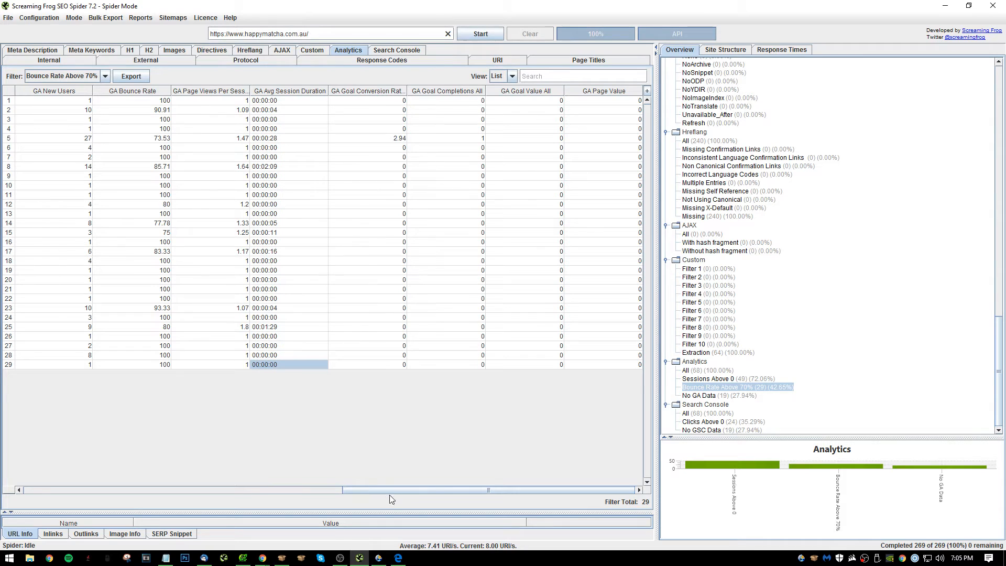
pyautogui.click(403, 139)
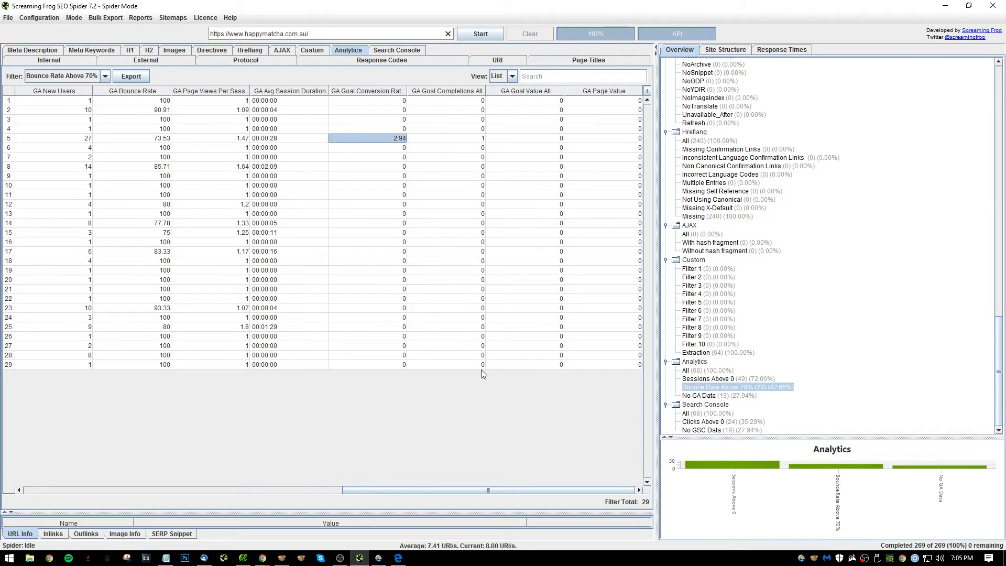
pyautogui.moveTo(466, 487); pyautogui.dragTo(119, 479)
pyautogui.click(250, 148)
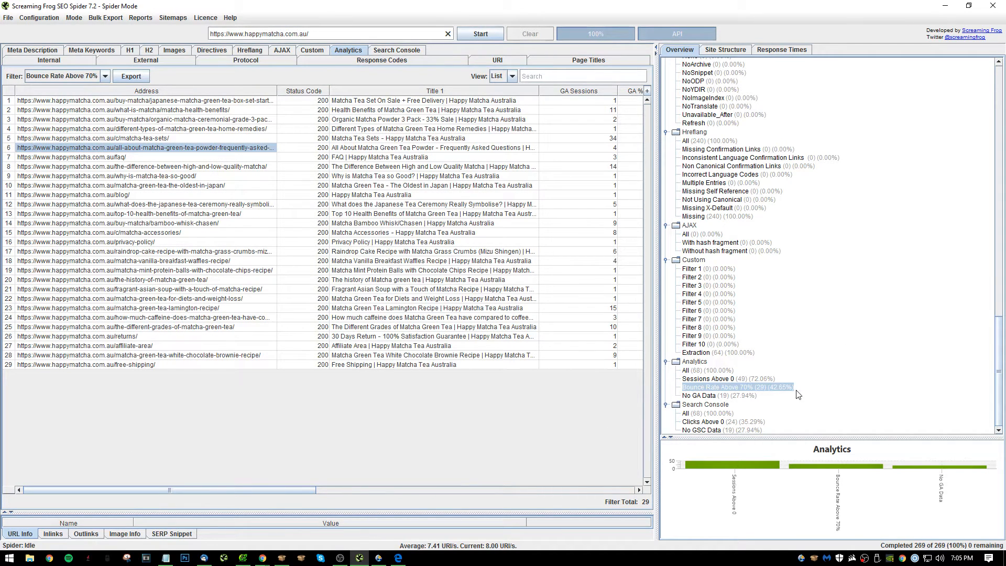
# List the Search Console pages with Clicks Above 0 and sort them by clicks in descending order.
pyautogui.click(747, 423)
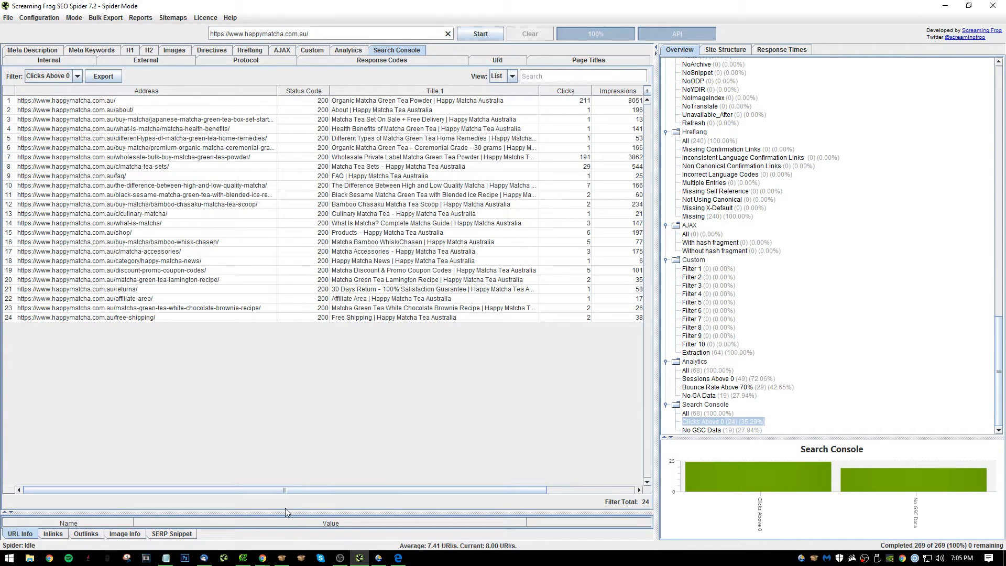
pyautogui.click(565, 91)
pyautogui.click(565, 90)
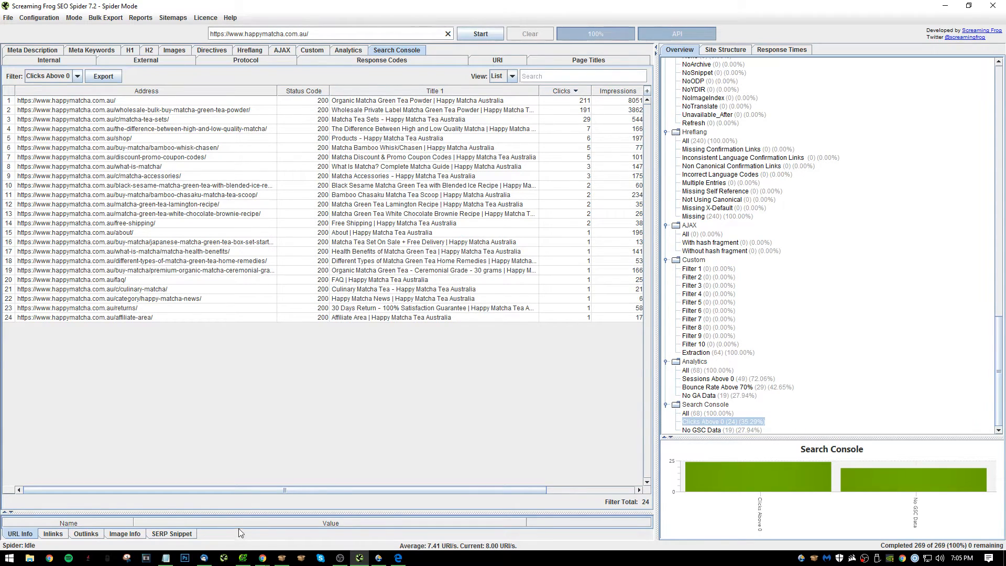
# Examine the impressions and CTR values of the pages with clicks, including the Bamboo Chasaku Matcha Tea Scoop page.
pyautogui.moveTo(246, 490); pyautogui.dragTo(335, 490)
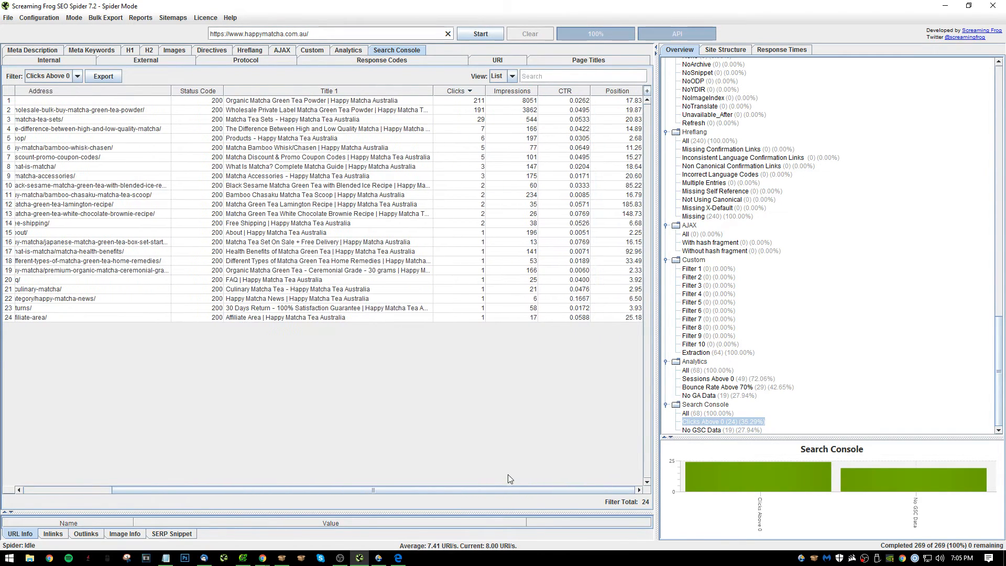
pyautogui.moveTo(534, 112); pyautogui.dragTo(520, 337)
pyautogui.click(525, 317)
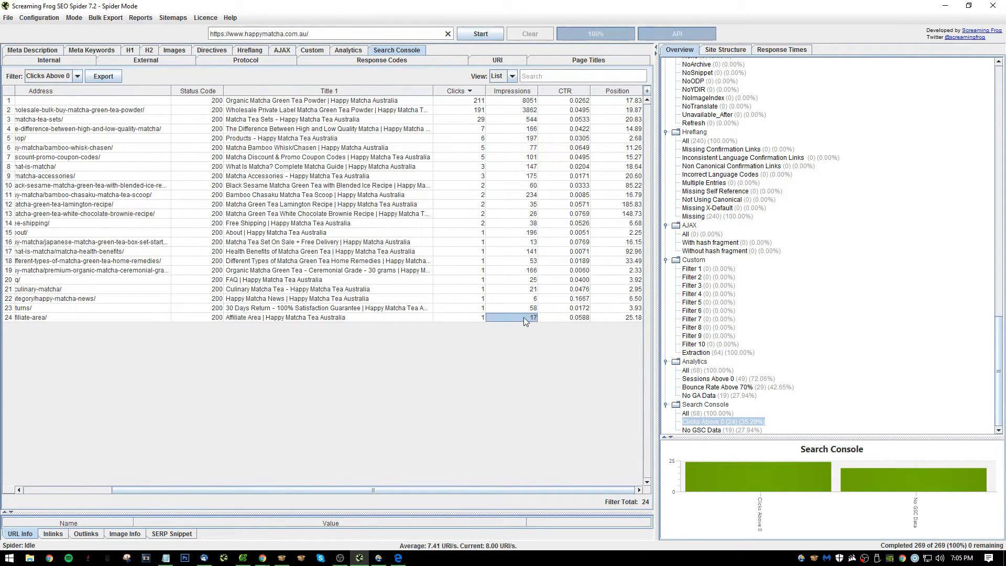
pyautogui.click(576, 222)
pyautogui.click(570, 138)
pyautogui.moveTo(577, 101); pyautogui.dragTo(576, 317)
pyautogui.click(569, 309)
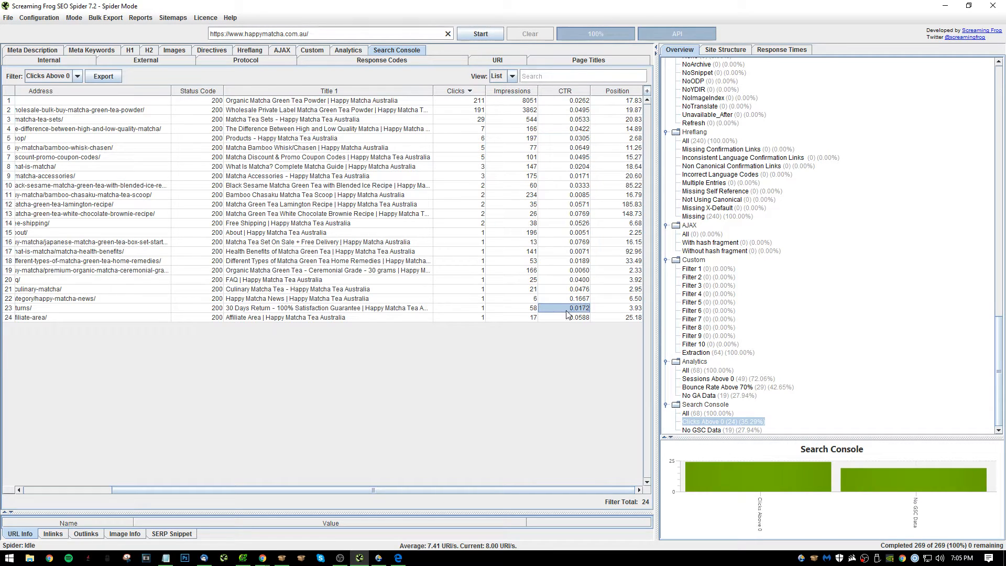
pyautogui.click(578, 103)
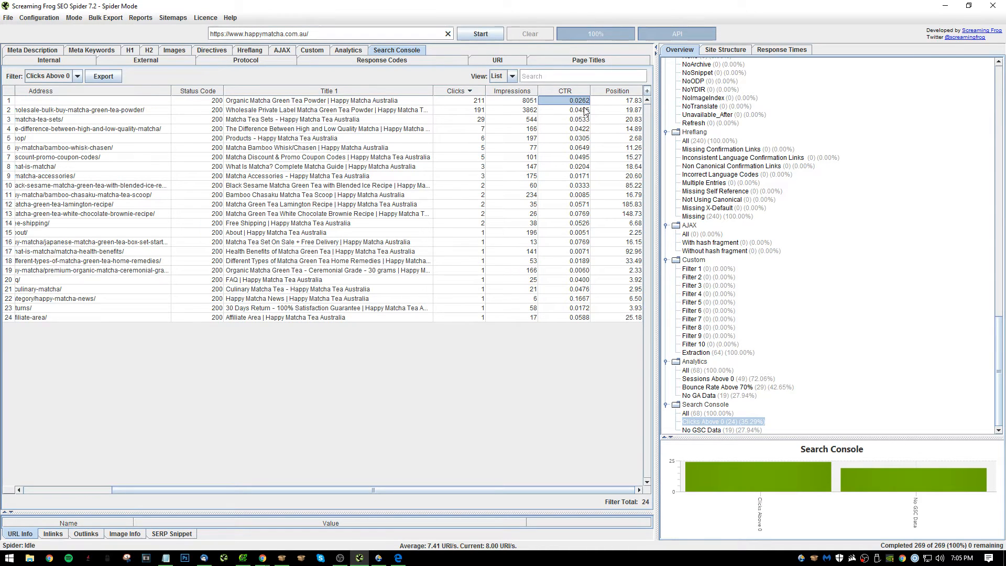
pyautogui.click(583, 110)
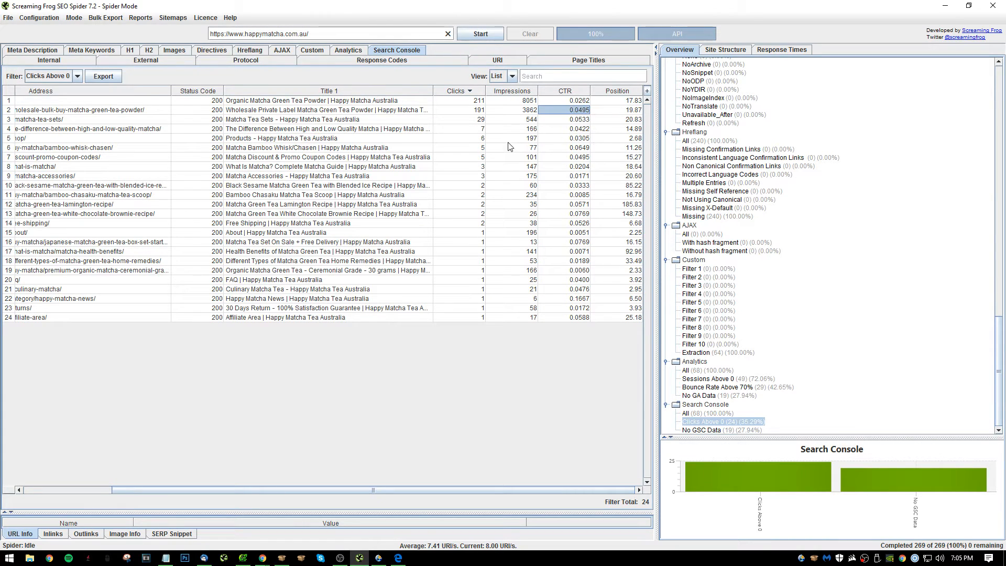
pyautogui.moveTo(565, 129); pyautogui.dragTo(565, 120)
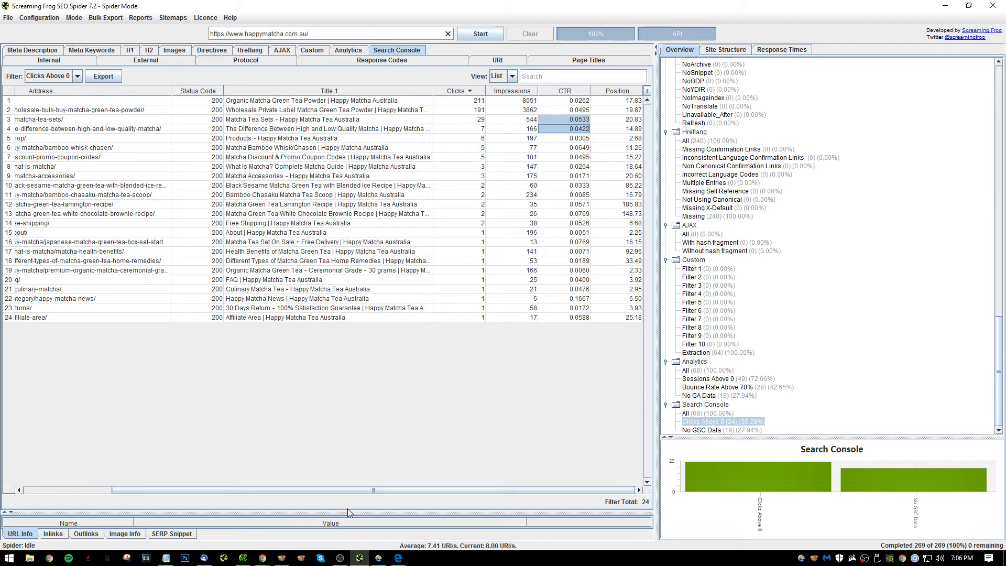
pyautogui.click(533, 195)
pyautogui.click(582, 188)
pyautogui.click(581, 193)
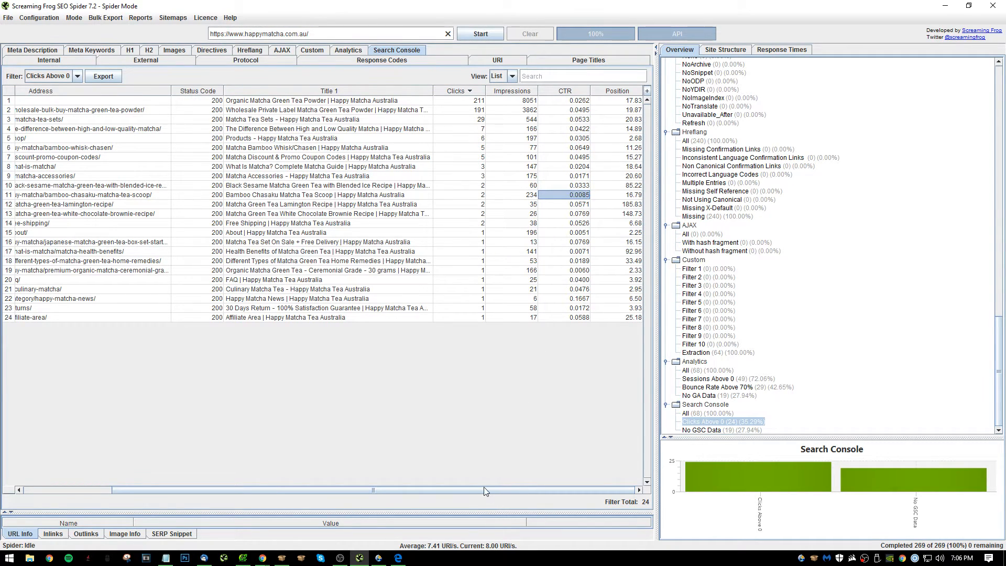
# Copy the URL of the Bamboo Chasaku Matcha Tea Scoop page.
pyautogui.moveTo(485, 490); pyautogui.dragTo(213, 472)
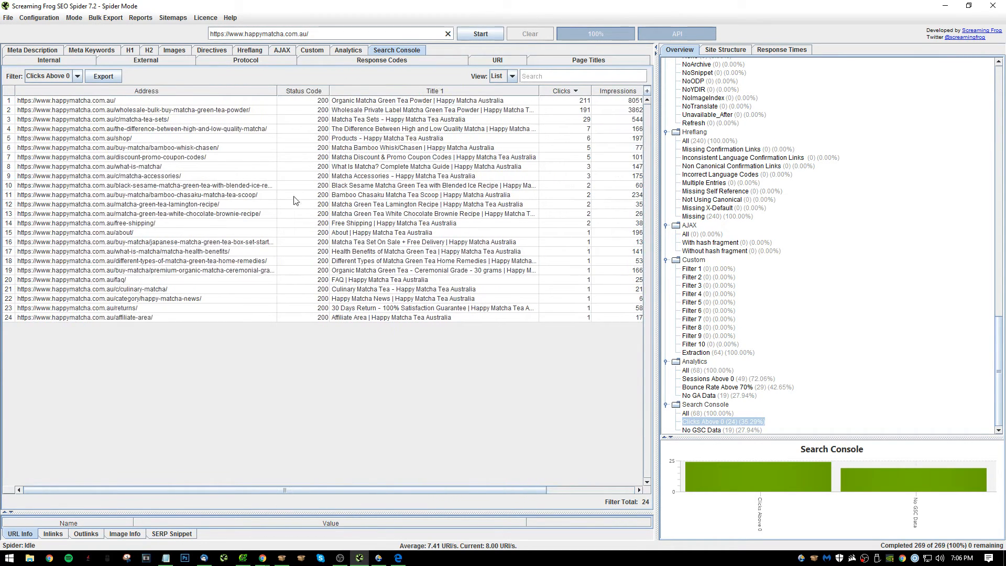
pyautogui.rightClick(249, 198)
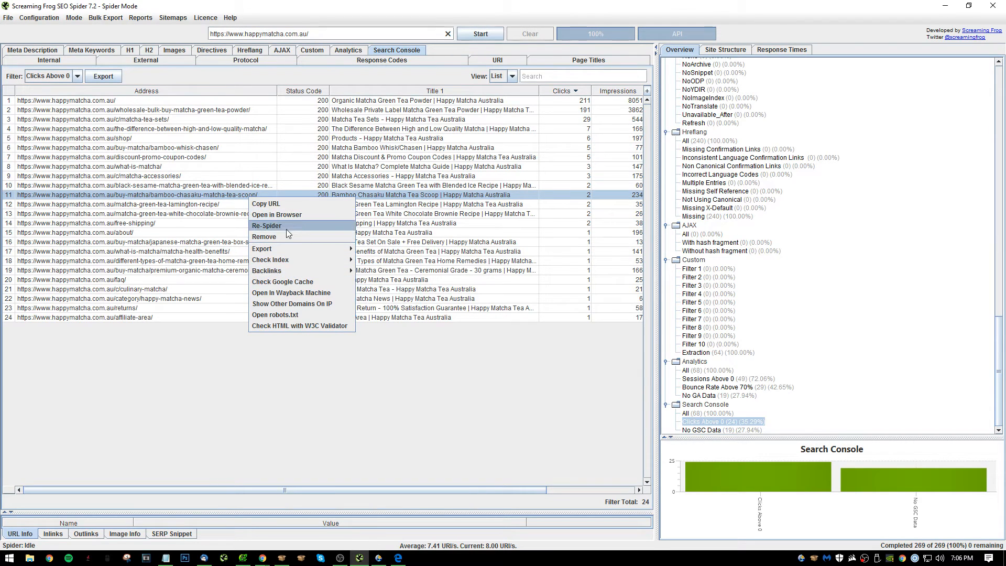
pyautogui.click(290, 203)
# Switch to Notepad, write item 30 "Optimize titles for CTR's on pages like:" with the copied scoop page URL beneath, and start item 31.
pyautogui.hotkey('alt', 'Tab')
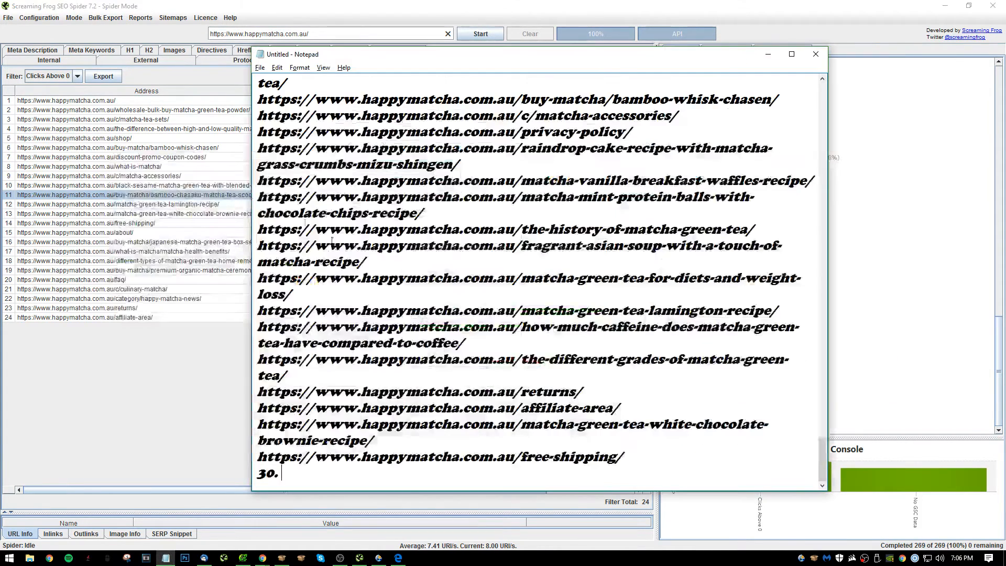
pyautogui.write('Op')
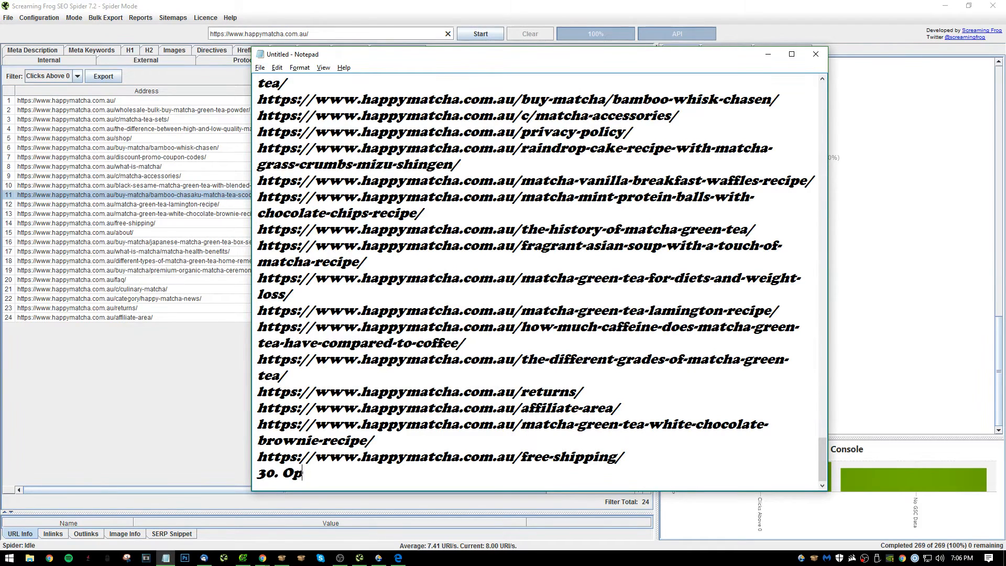
pyautogui.write('timize titles for ')
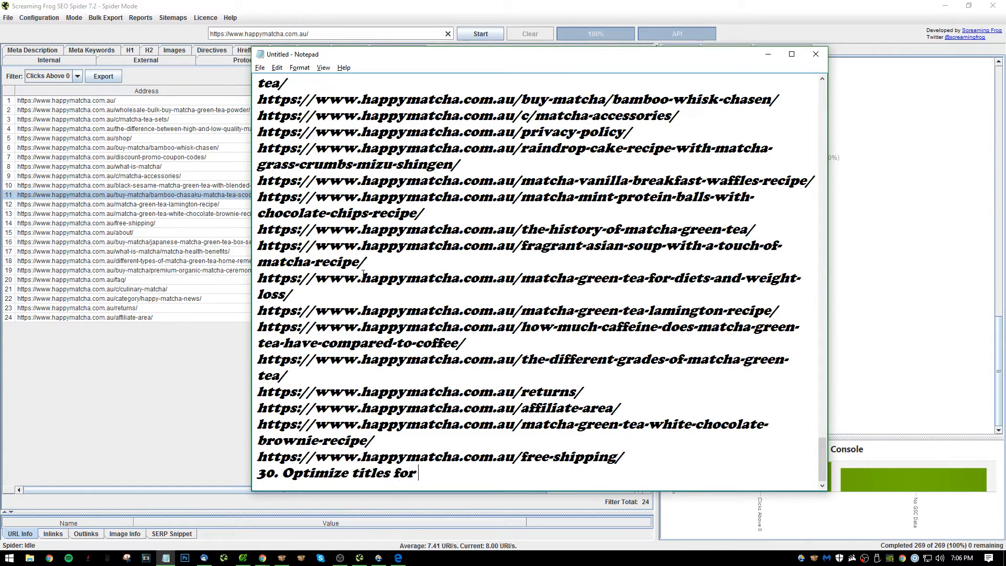
pyautogui.write("CTR's on pagesd l")
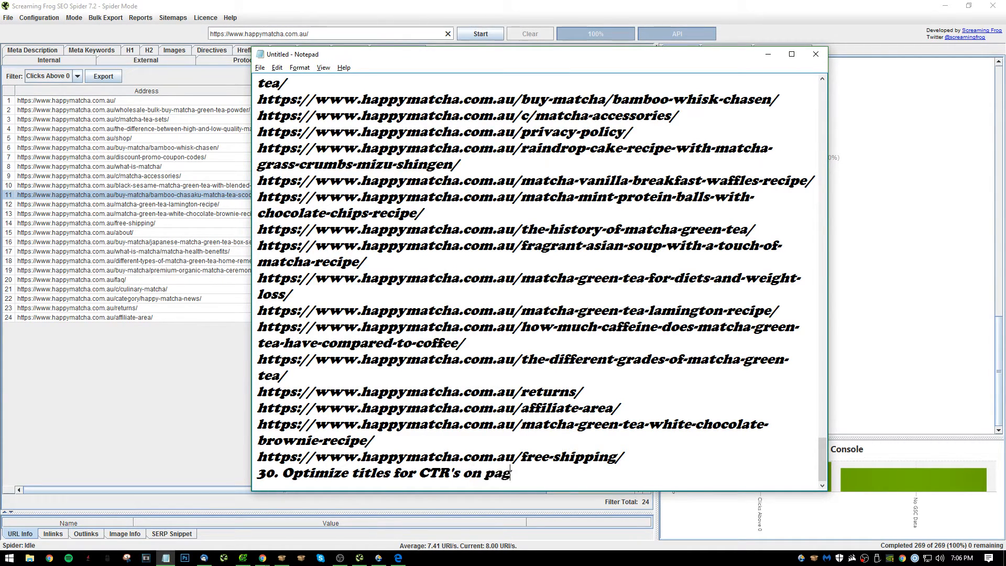
pyautogui.press('BackSpace')
pyautogui.write('like:')
pyautogui.press('Return')
pyautogui.hotkey('ctrl', 'v')
pyautogui.press('Return')
pyautogui.write('31 .')
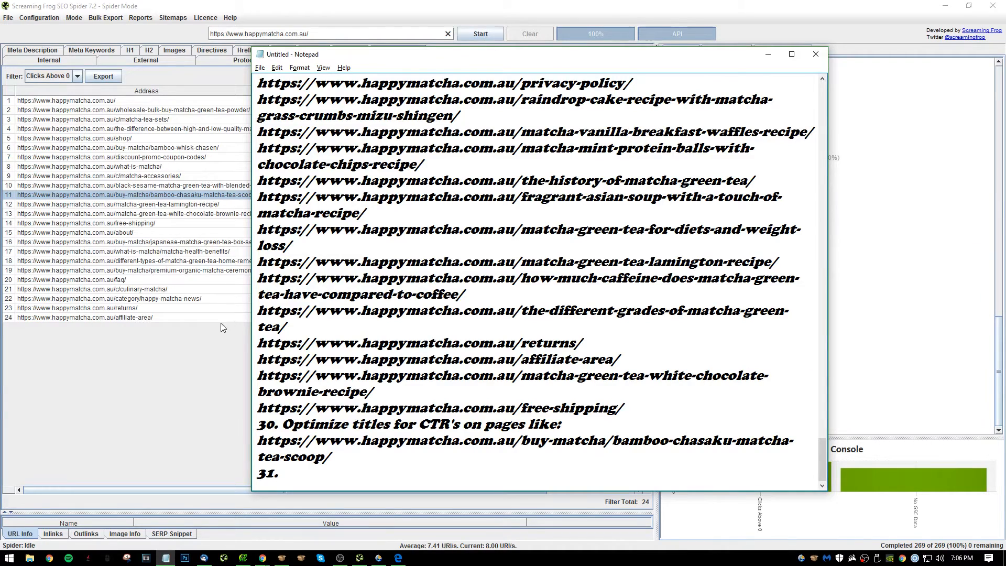
# Switch to Screaming Frog and review the CTR and position of the pages with clicks, plus the response codes overview.
pyautogui.click(153, 354)
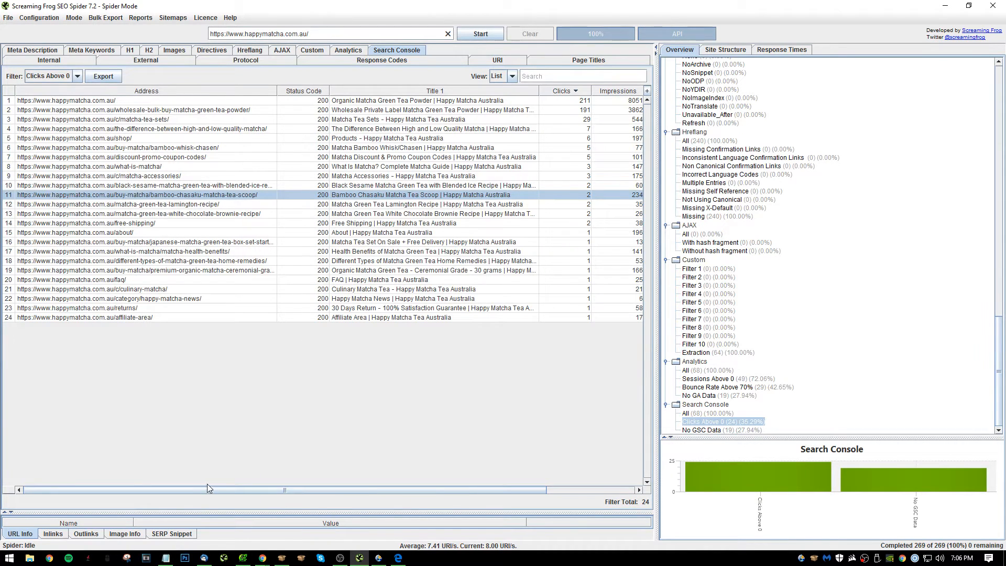
pyautogui.moveTo(344, 491); pyautogui.dragTo(651, 451)
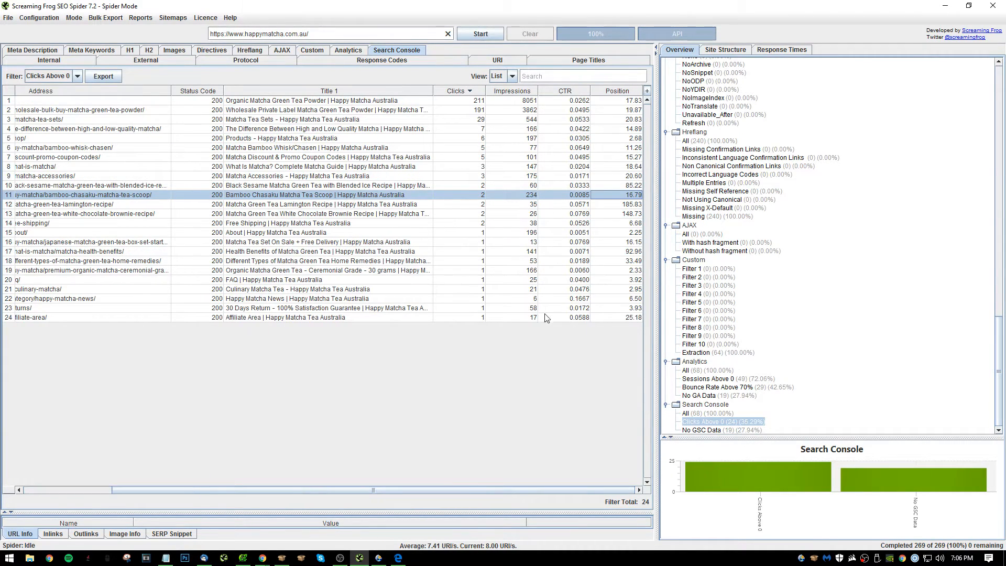
pyautogui.click(362, 62)
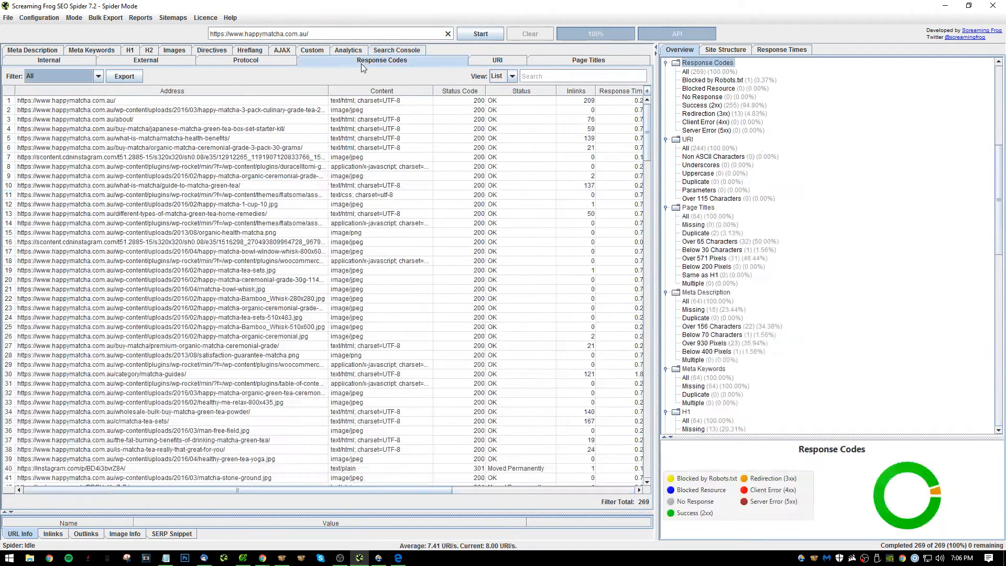
pyautogui.scroll(10, 794, 182)
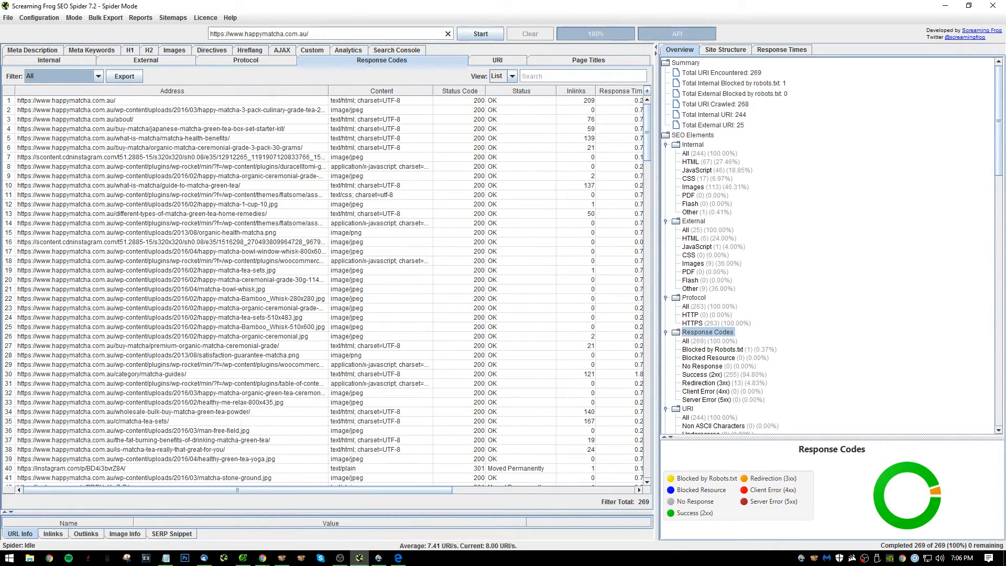
# Switch to PowerMapper and display the Happy Matcha site map in the Electrum 2.0 style.
pyautogui.click(379, 557)
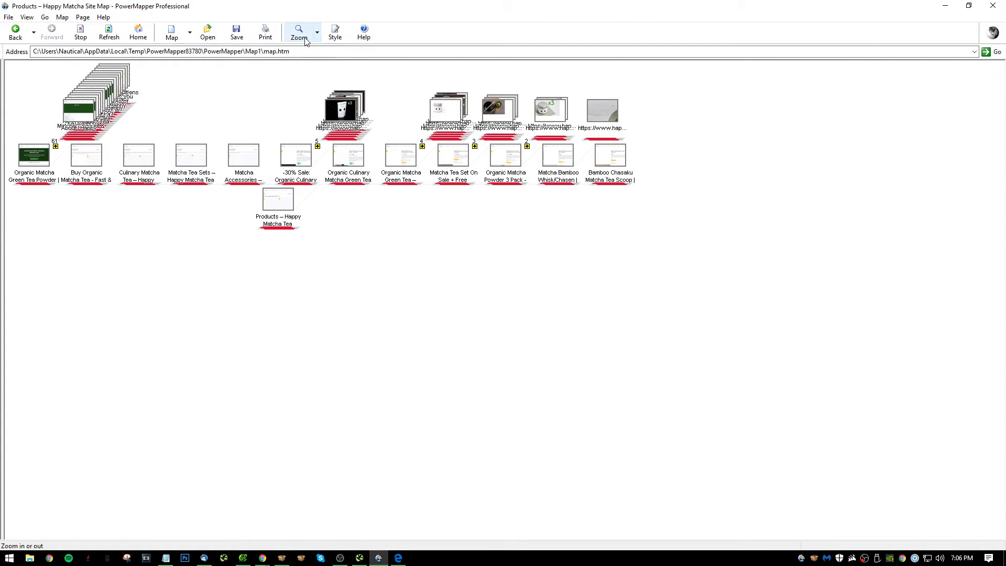
pyautogui.click(335, 33)
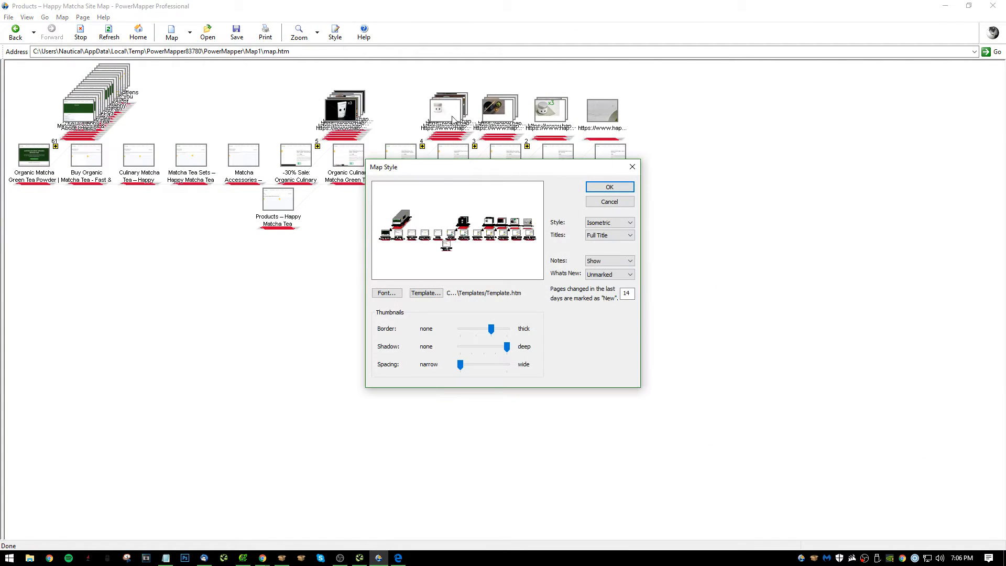
pyautogui.click(611, 223)
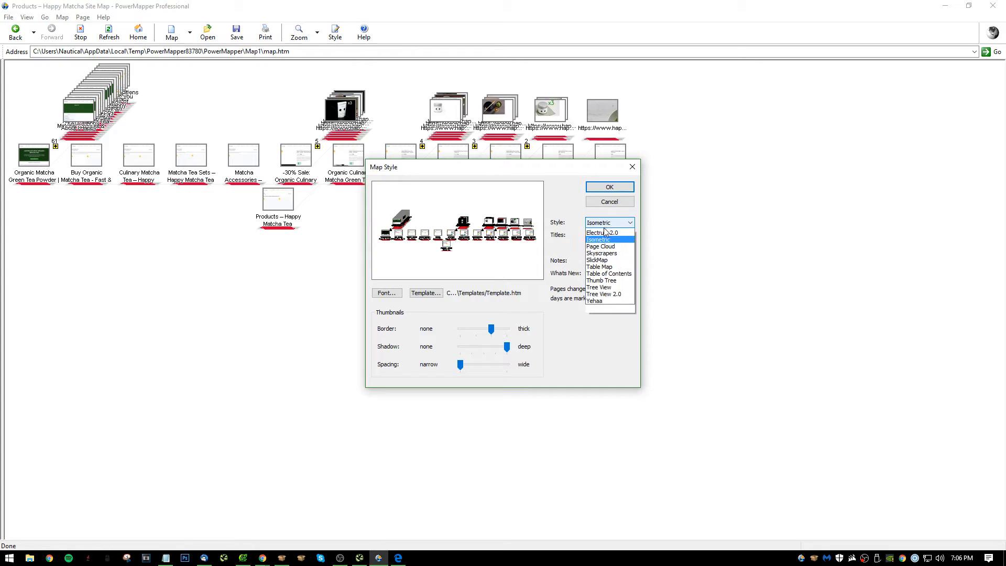
pyautogui.click(617, 247)
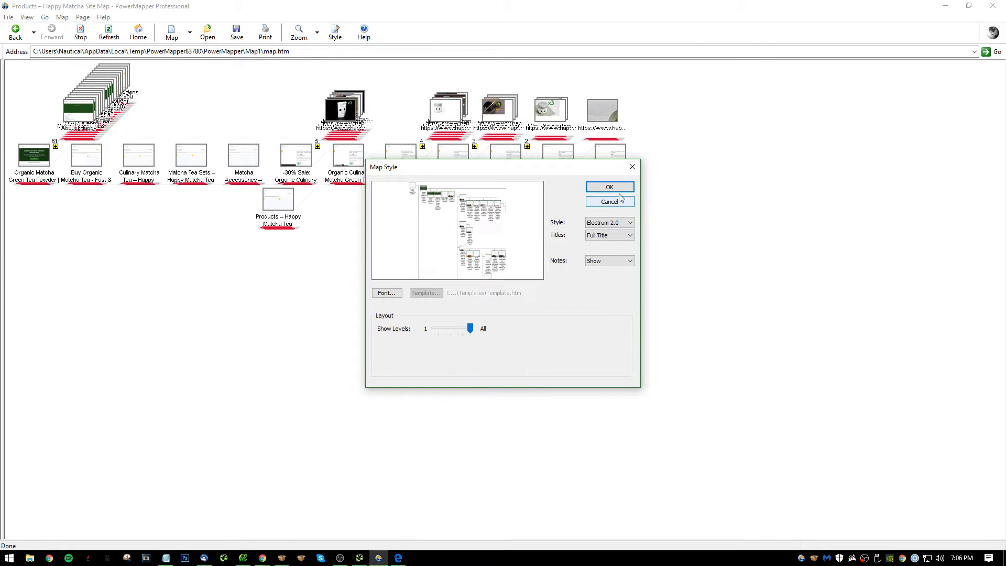
pyautogui.press('Return')
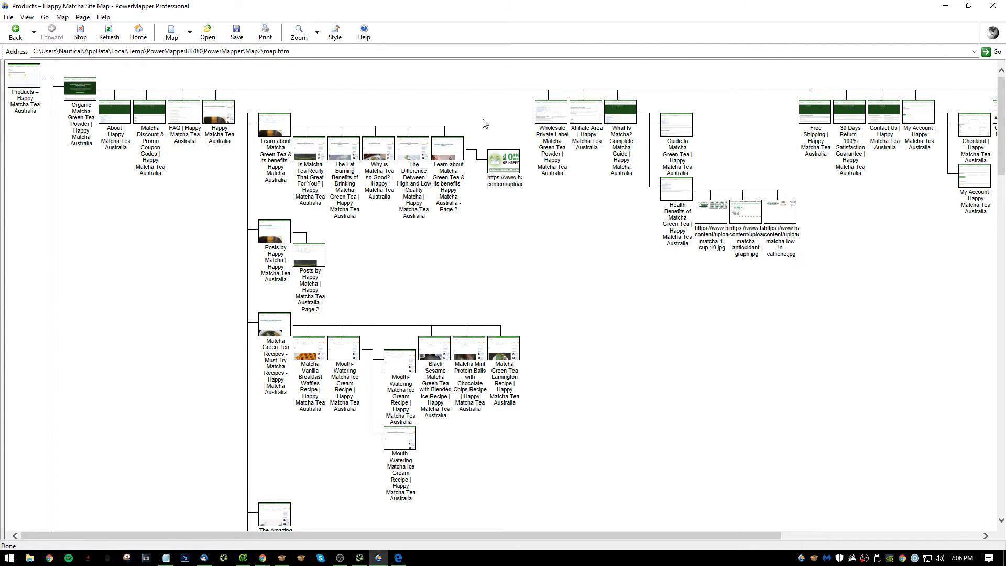
# Examine the site hierarchy in the tree-style map, from the blog posts and recipes to the product pages and their images.
pyautogui.scroll(-10, 701, 209)
pyautogui.scroll(10, 700, 209)
pyautogui.scroll(-20, 360, 153)
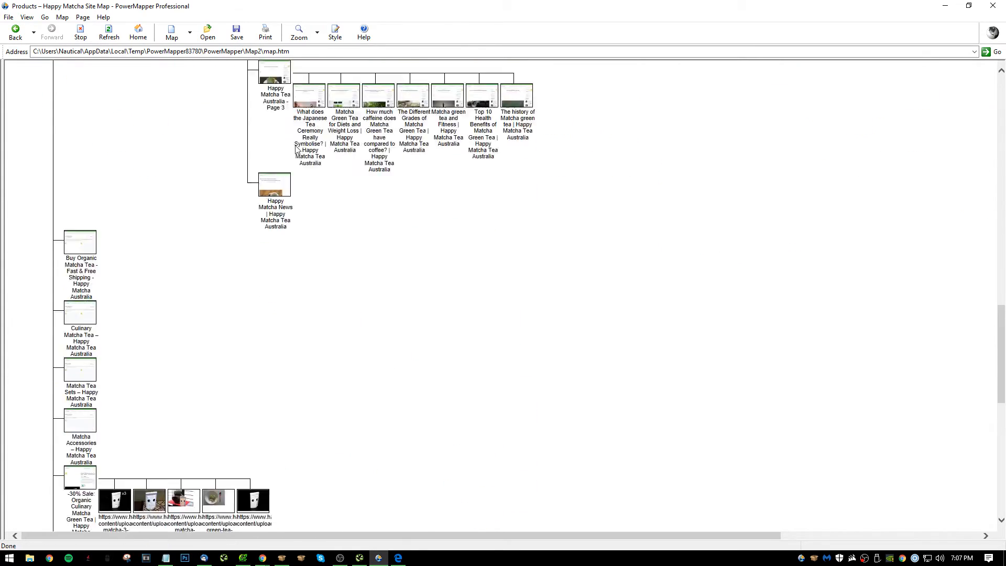
pyautogui.scroll(19, 299, 152)
pyautogui.scroll(-20, 257, 197)
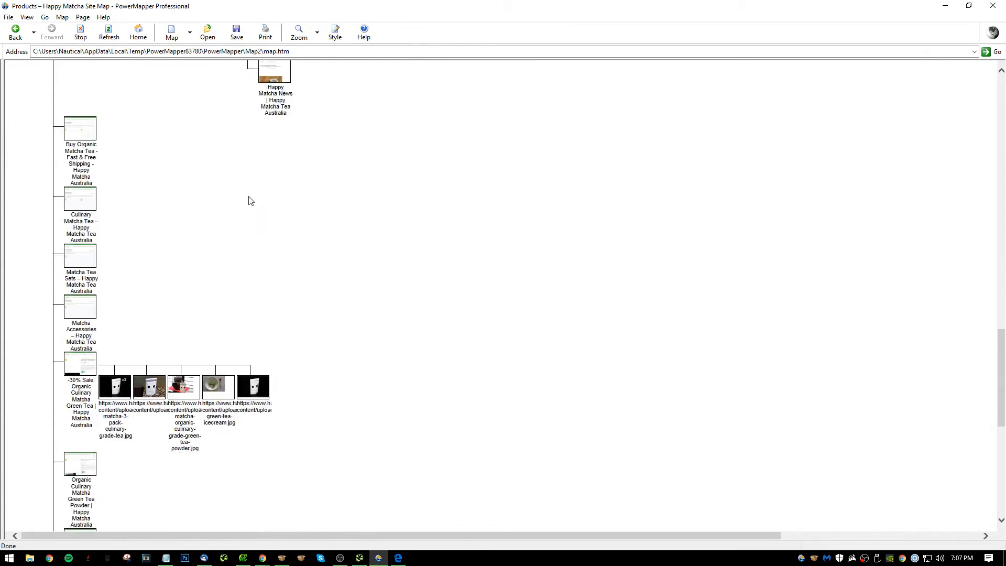
pyautogui.scroll(-5, 251, 200)
pyautogui.scroll(12, 332, 313)
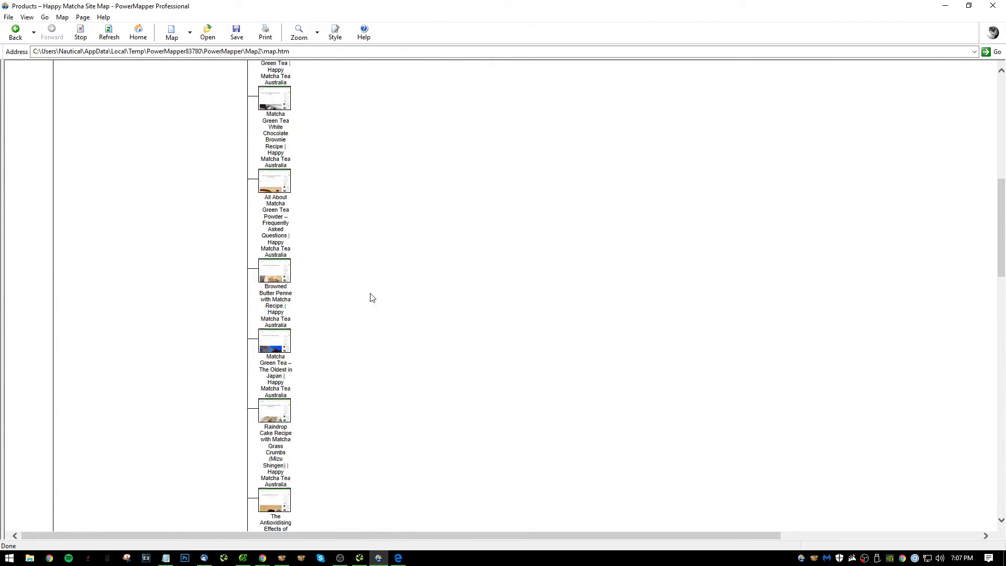
pyautogui.scroll(8, 362, 315)
pyautogui.moveTo(236, 536); pyautogui.dragTo(446, 530)
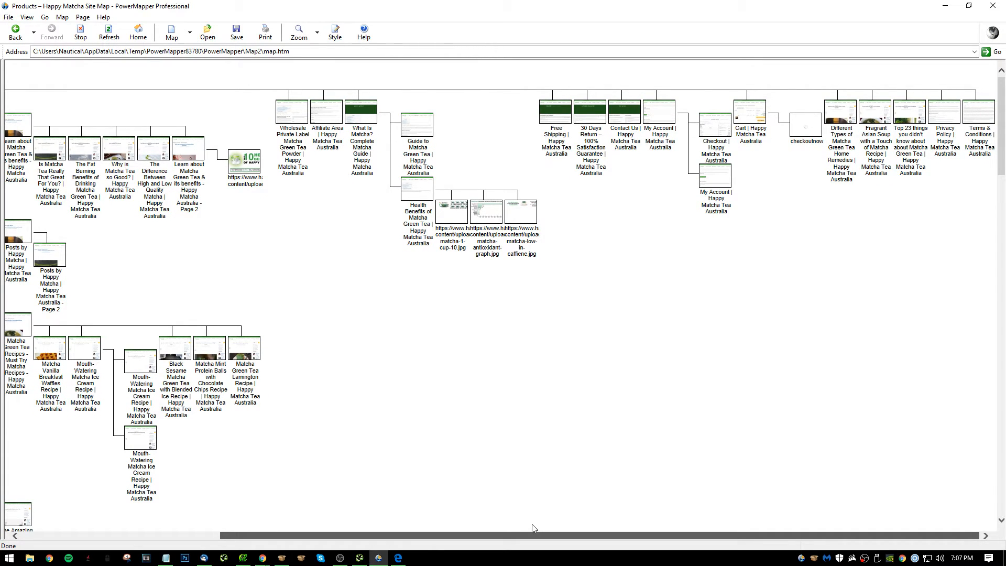
pyautogui.moveTo(532, 524); pyautogui.dragTo(333, 540)
pyautogui.scroll(-1, 375, 374)
pyautogui.scroll(-10, 375, 374)
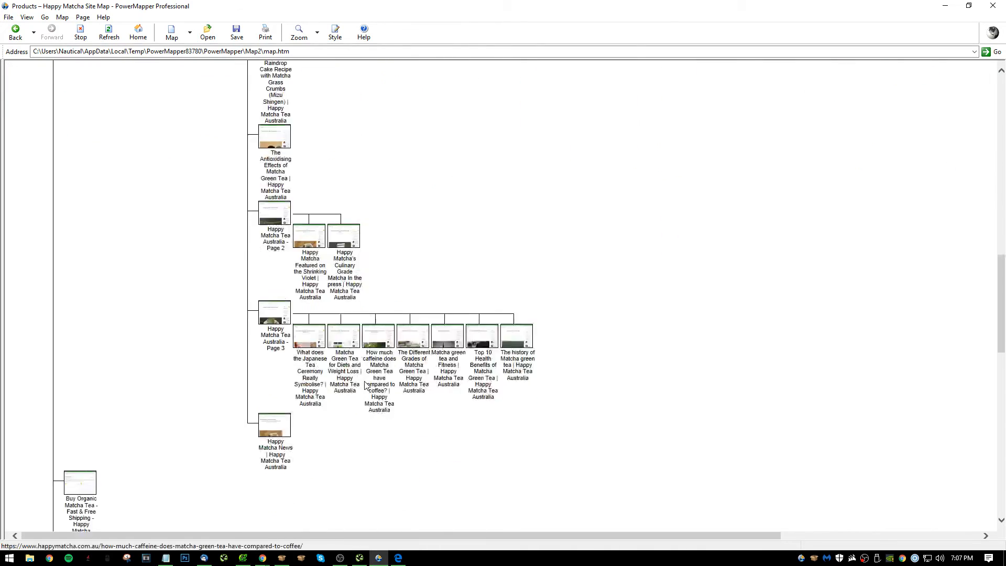
pyautogui.scroll(7, 265, 454)
pyautogui.scroll(-7, 263, 457)
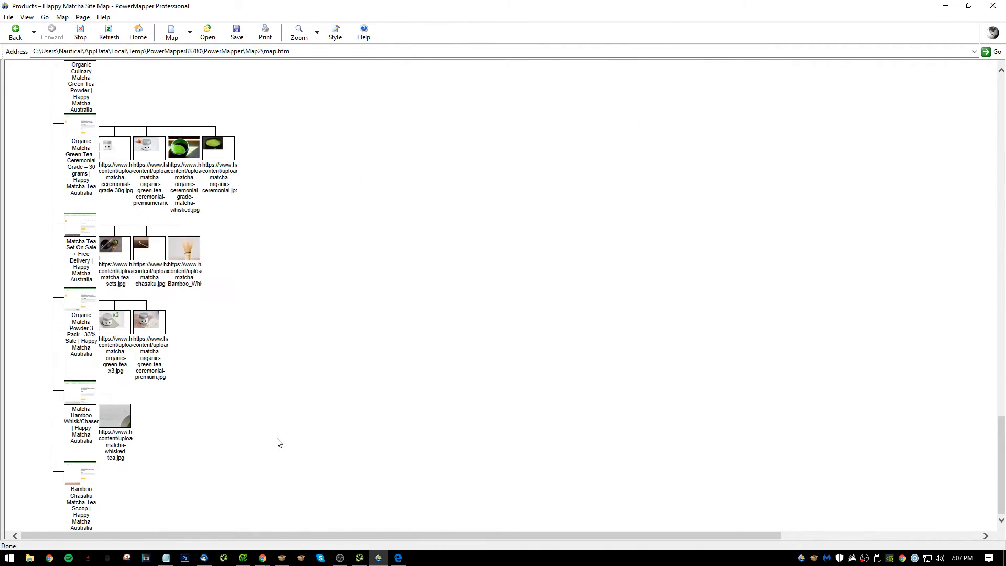
pyautogui.scroll(10, 147, 335)
pyautogui.scroll(-6, 306, 337)
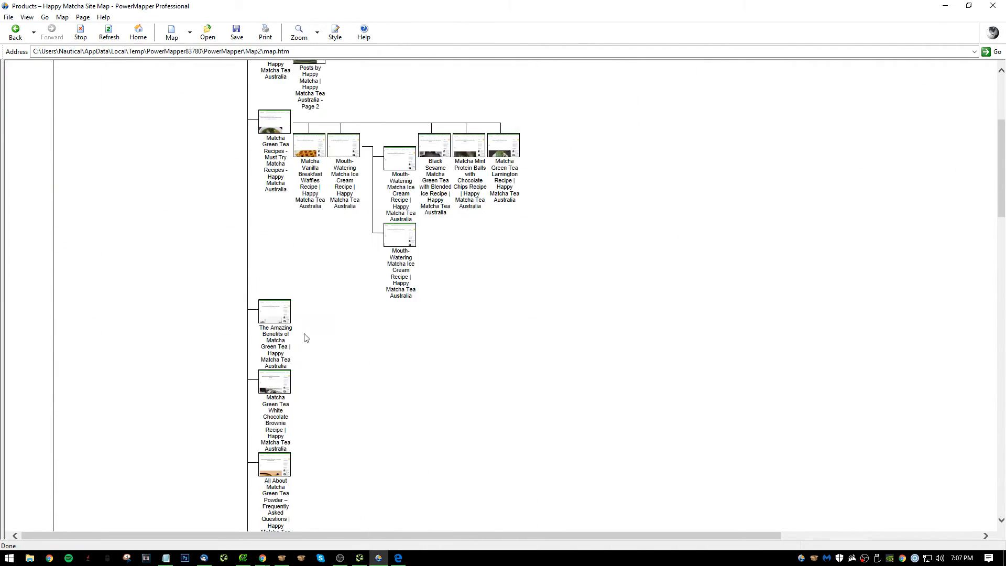
pyautogui.scroll(10, 215, 320)
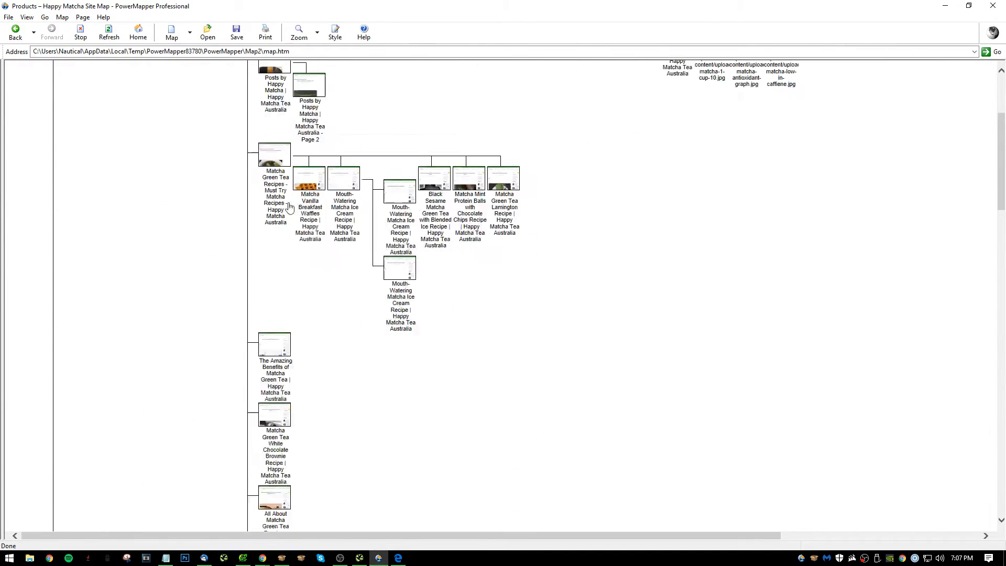
# Display the site map in the Skyscrapers style.
pyautogui.click(336, 32)
pyautogui.click(607, 222)
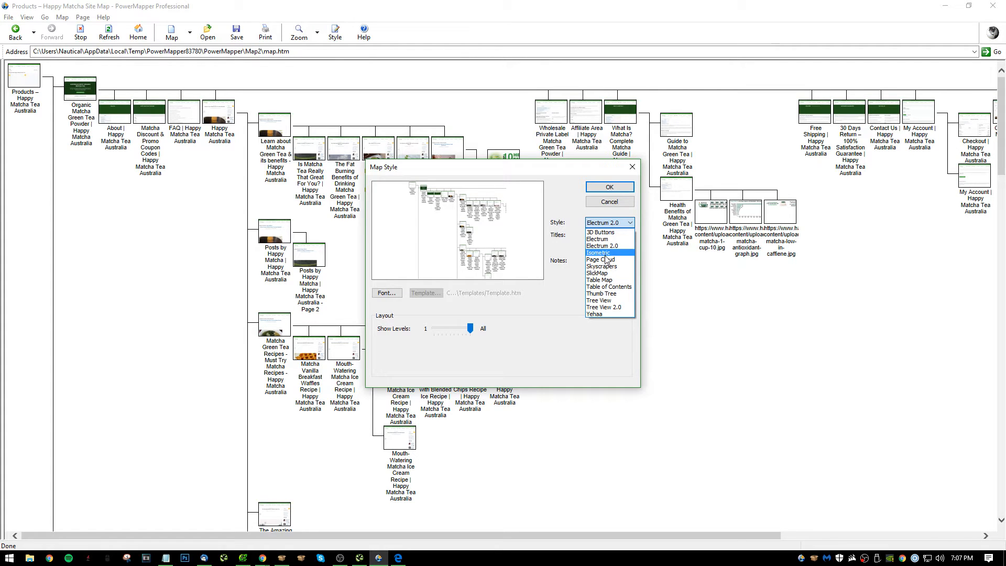
pyautogui.click(605, 267)
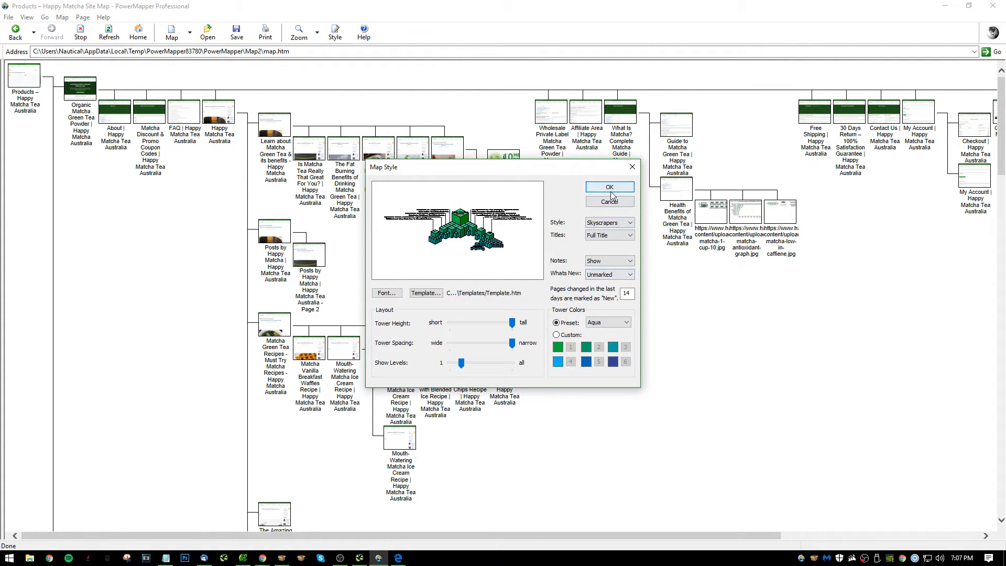
pyautogui.click(609, 187)
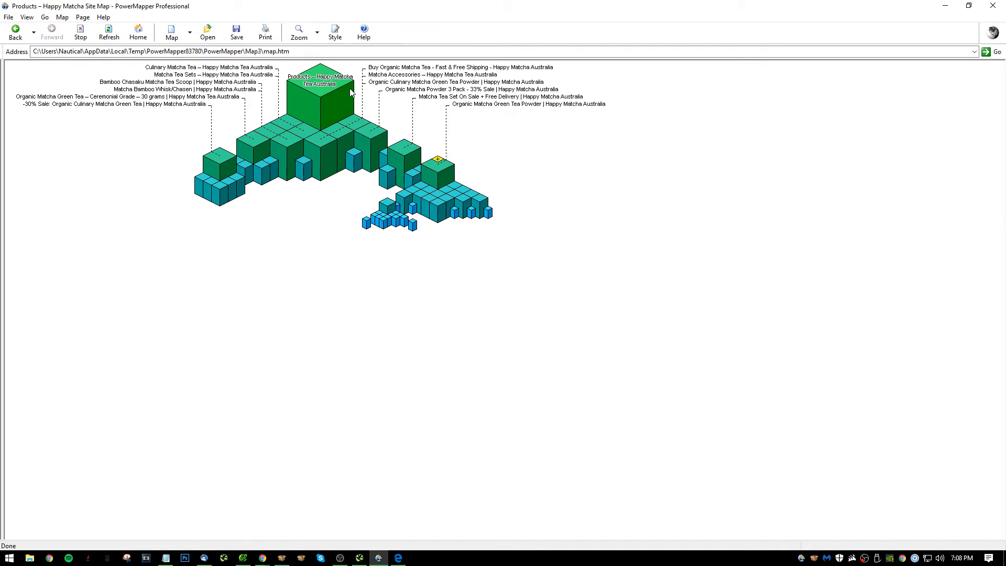
# Open the Matcha Accessories page from the map and close PowerMapper without saving the site map.
pyautogui.click(340, 147)
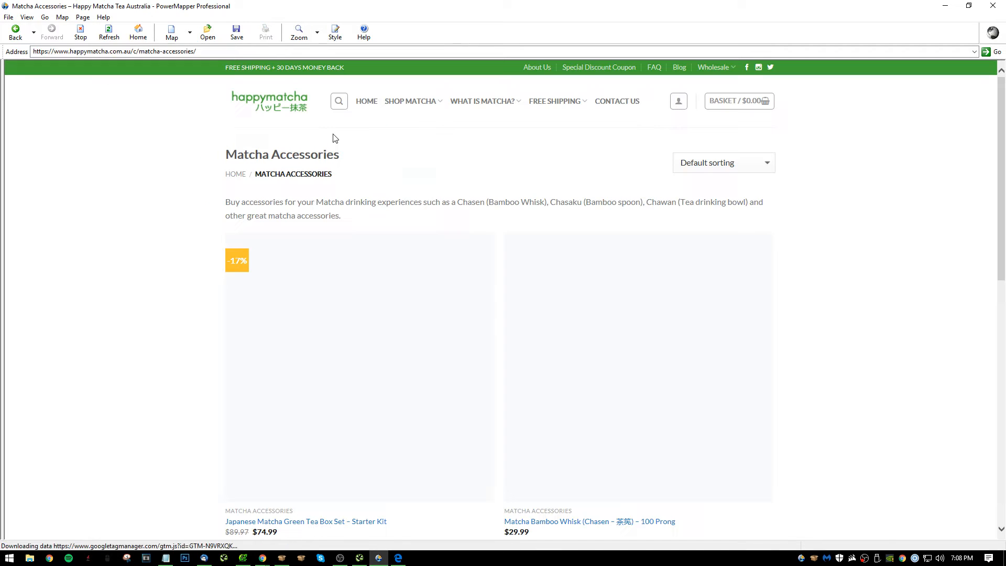
pyautogui.click(995, 6)
pyautogui.click(505, 307)
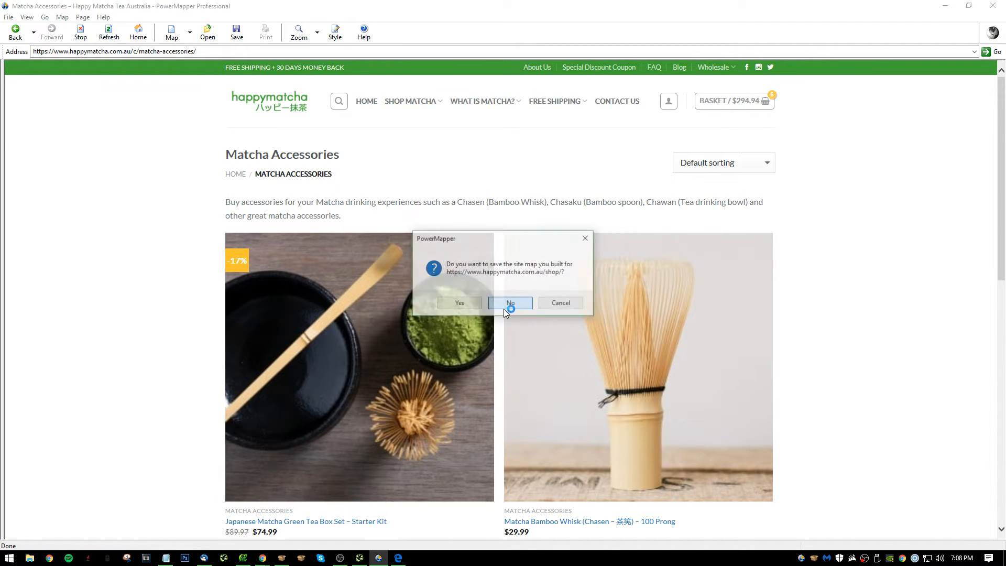
pyautogui.click(663, 152)
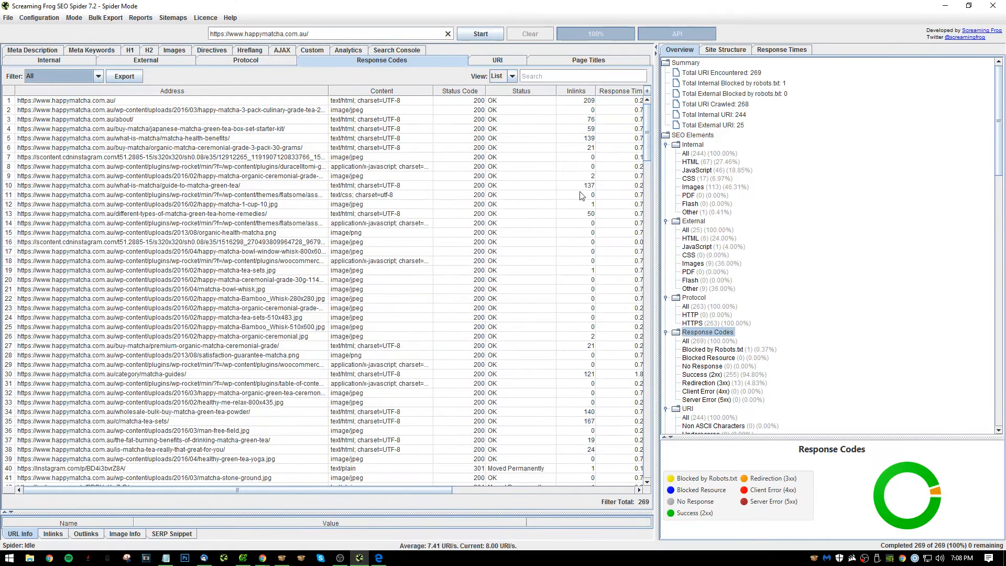
# Look through the crawl overview in Screaming Frog, listing the external images and the internal images.
pyautogui.scroll(-3, 773, 164)
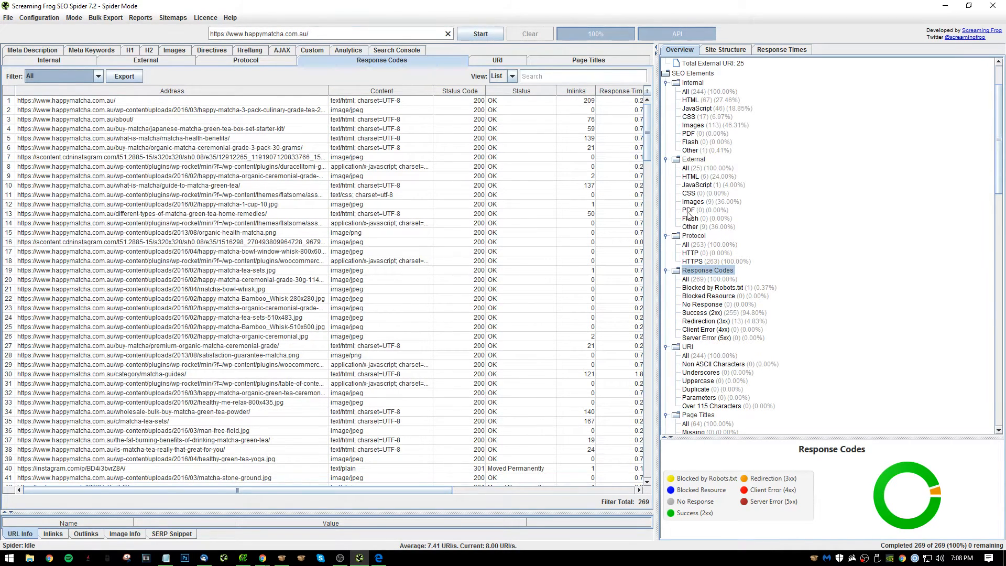
pyautogui.click(709, 202)
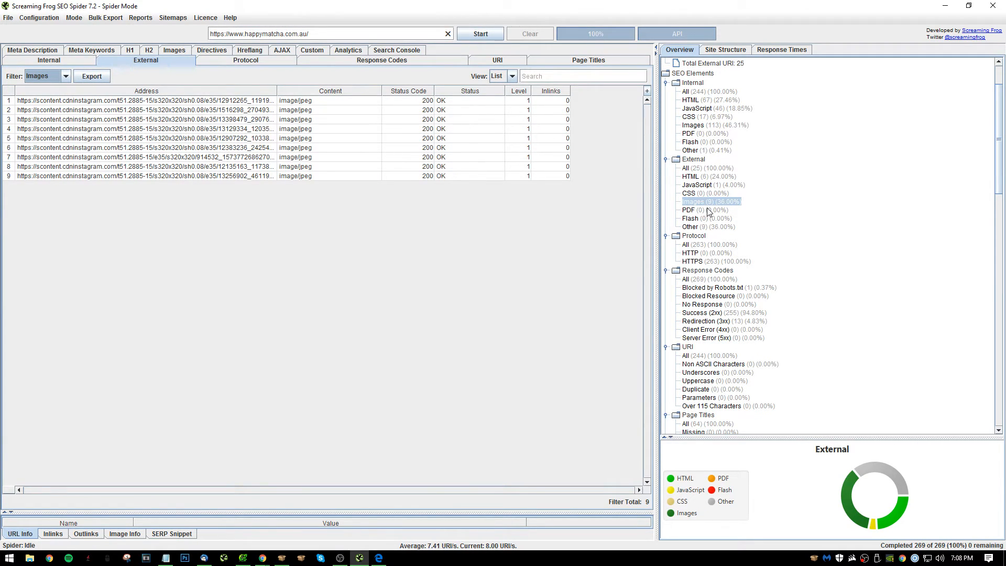
pyautogui.scroll(-4, 709, 210)
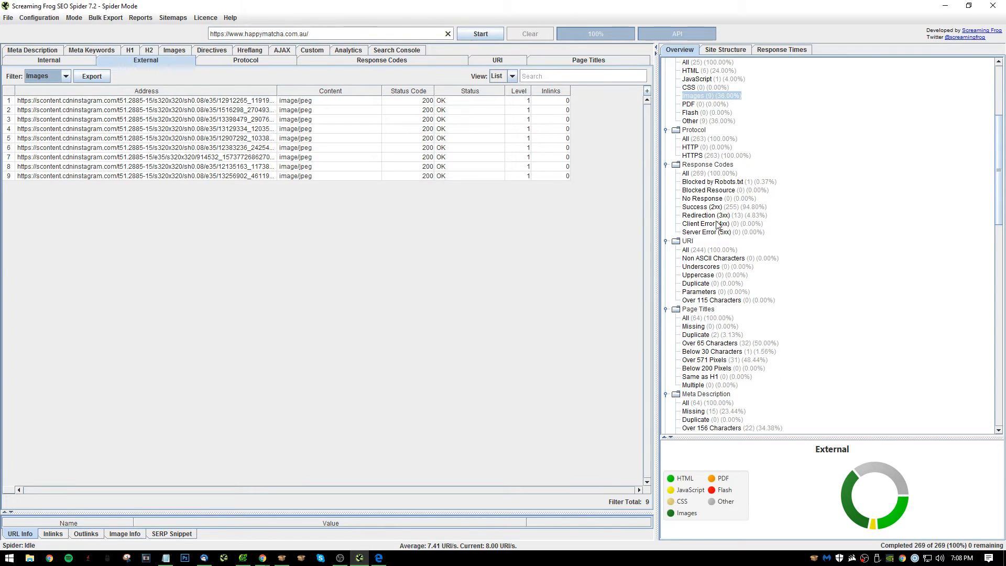
pyautogui.scroll(-11, 705, 257)
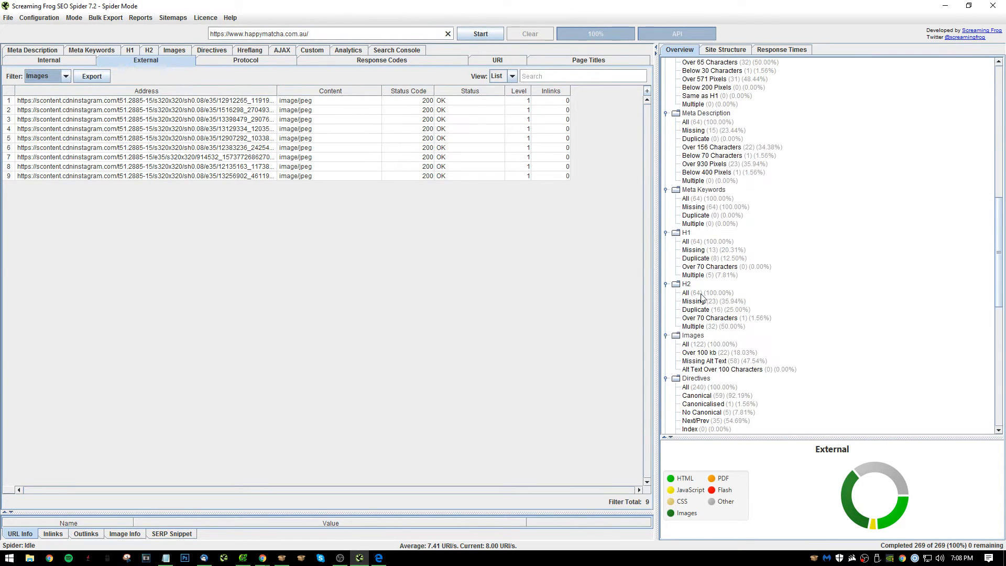
pyautogui.scroll(-16, 701, 297)
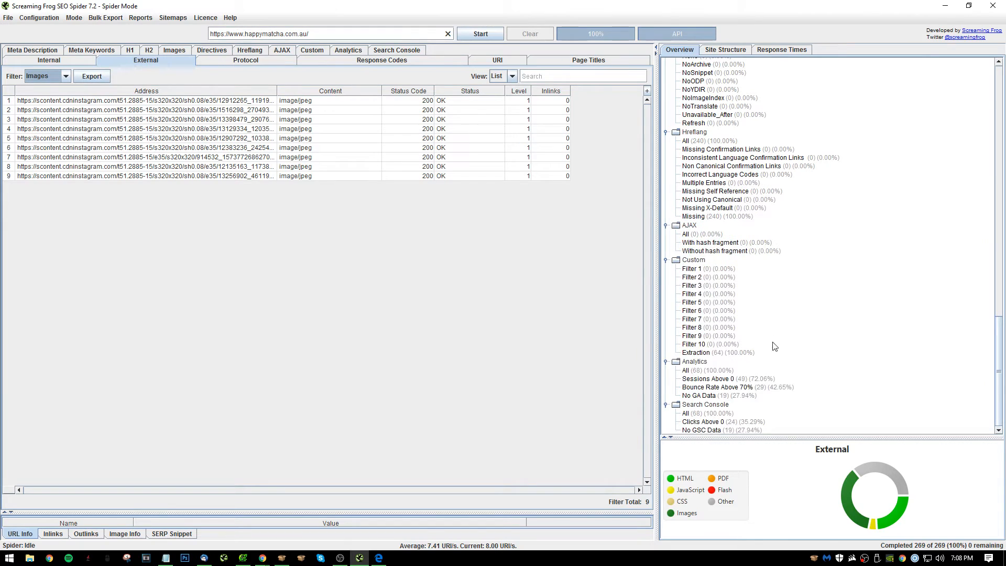
pyautogui.scroll(20, 774, 351)
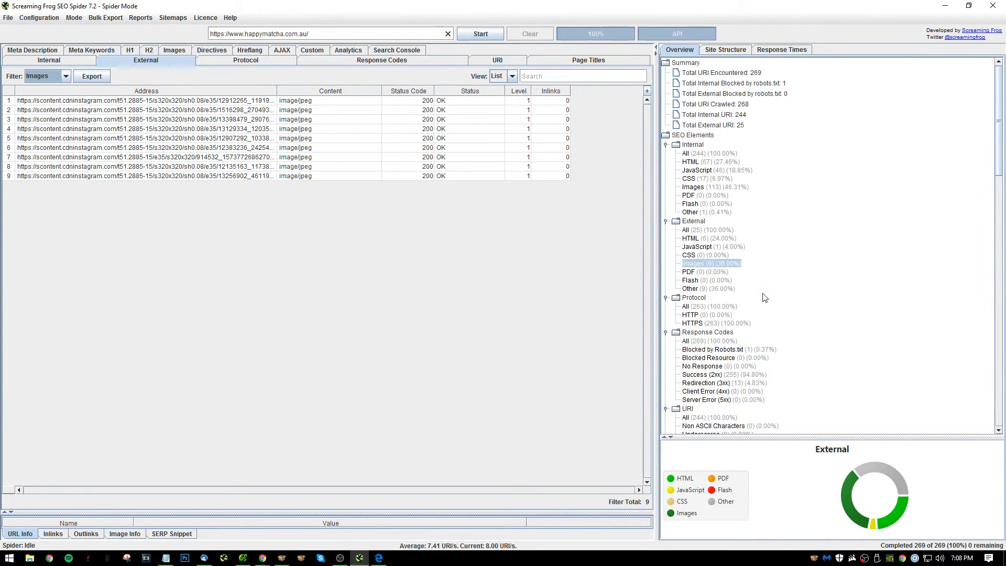
pyautogui.click(713, 187)
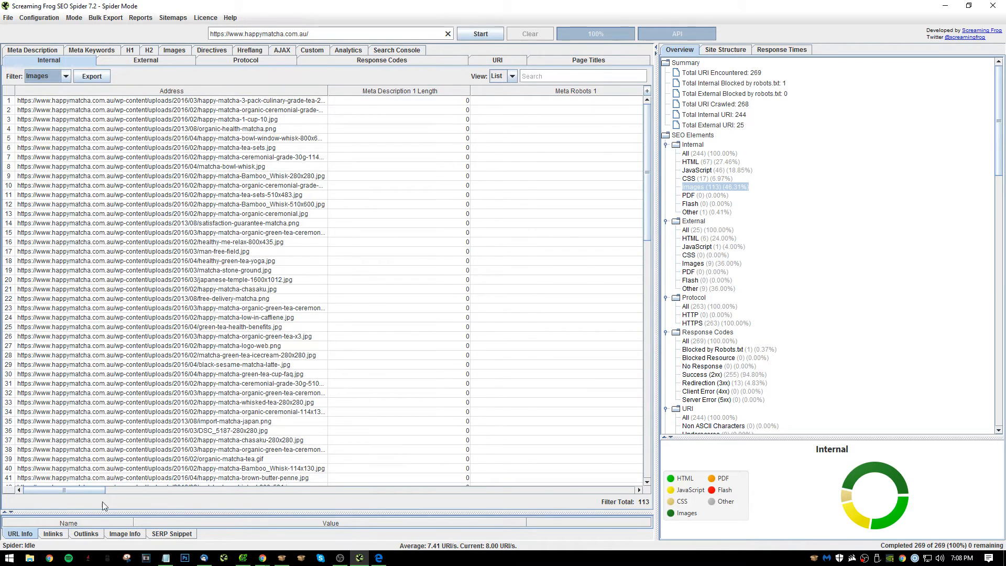
# Examine the crawl overview from the internal files down through response codes, page titles, meta descriptions, headings and images.
pyautogui.moveTo(79, 492); pyautogui.dragTo(95, 446)
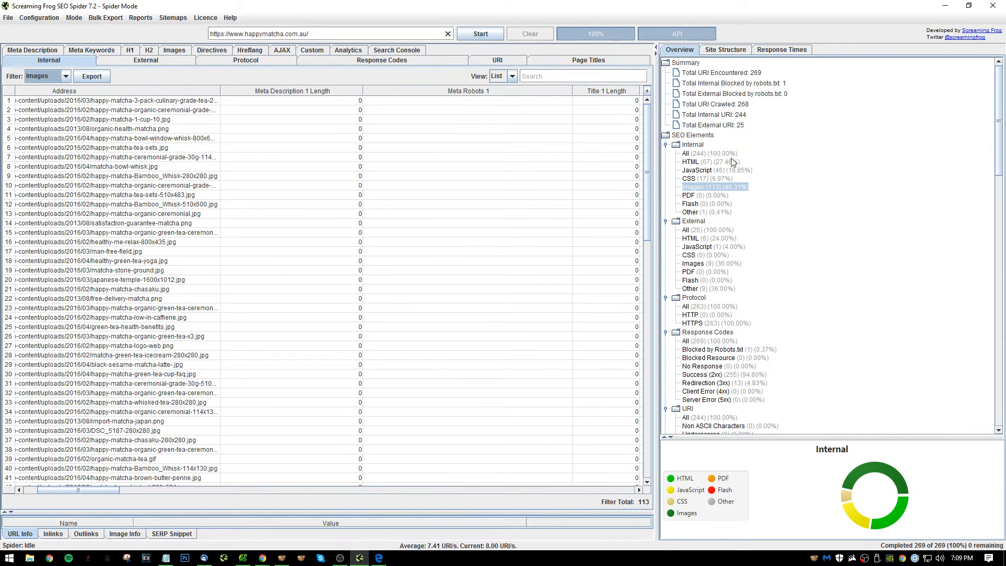
pyautogui.scroll(-4, 712, 209)
pyautogui.scroll(-1, 714, 229)
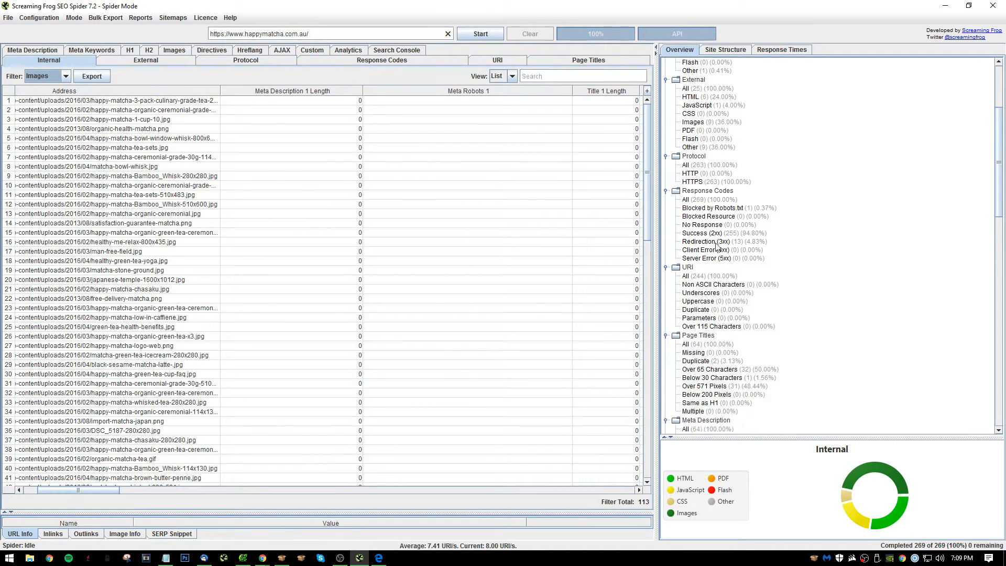
pyautogui.scroll(-2, 713, 299)
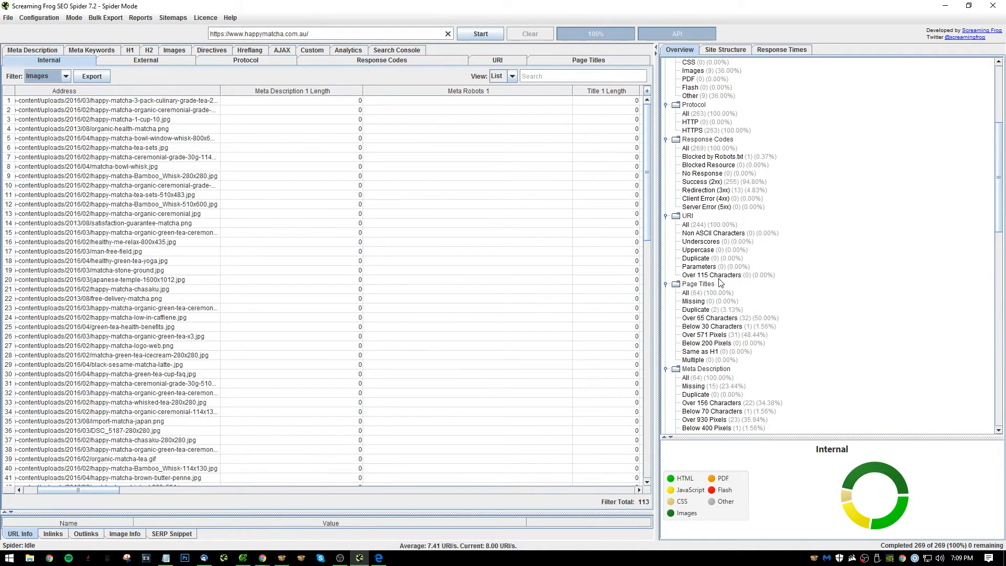
pyautogui.scroll(-2, 744, 280)
pyautogui.scroll(-2, 760, 280)
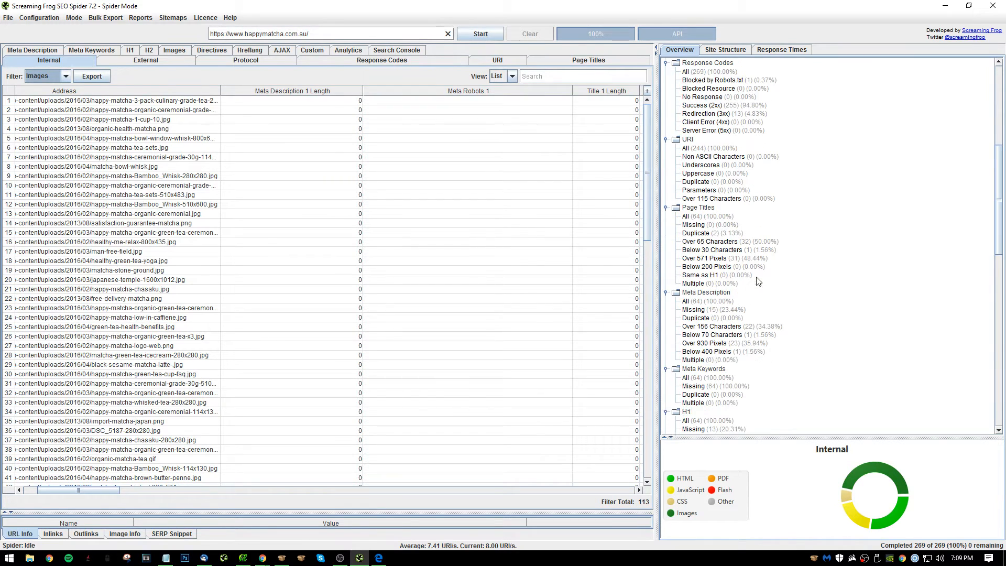
pyautogui.scroll(-6, 729, 339)
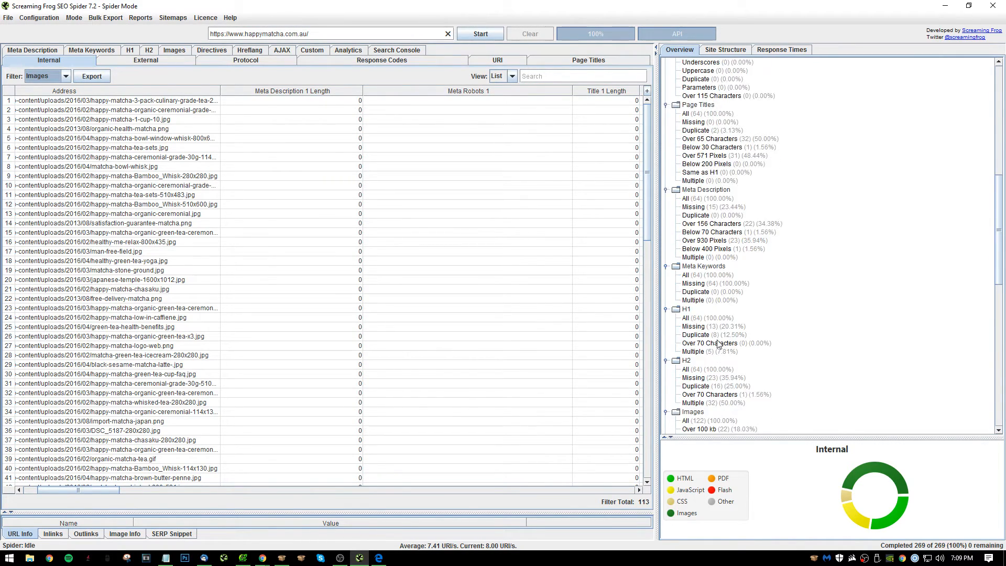
pyautogui.scroll(-3, 713, 322)
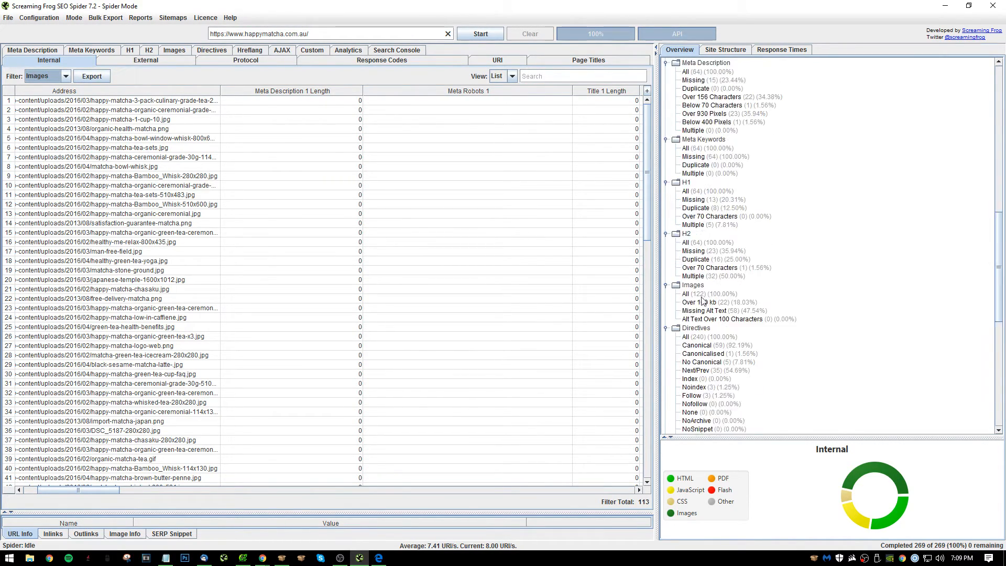
# List the images over 100 kb, list the images with missing alt text, and copy all the addresses missing alt text.
pyautogui.click(705, 269)
pyautogui.click(707, 276)
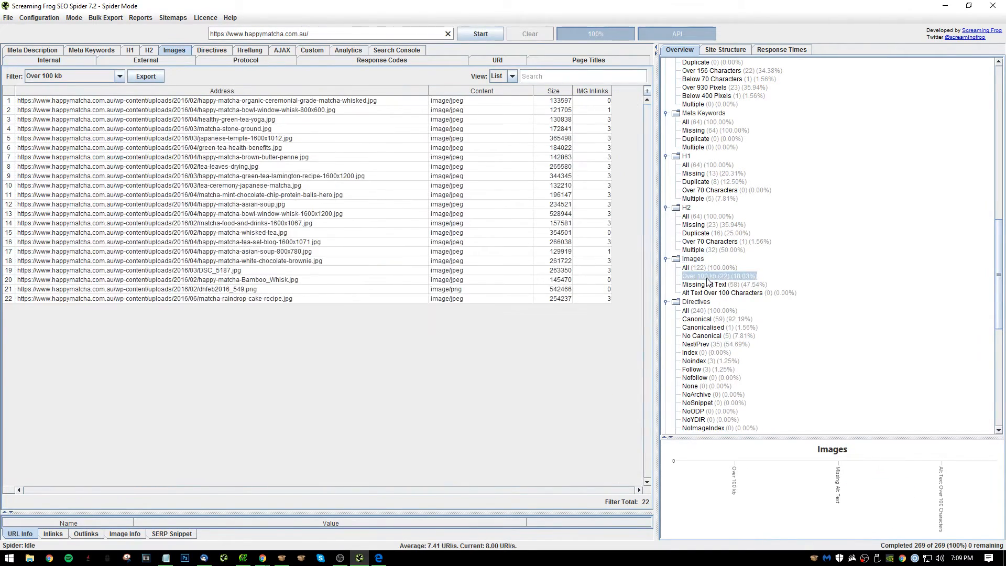
pyautogui.click(707, 284)
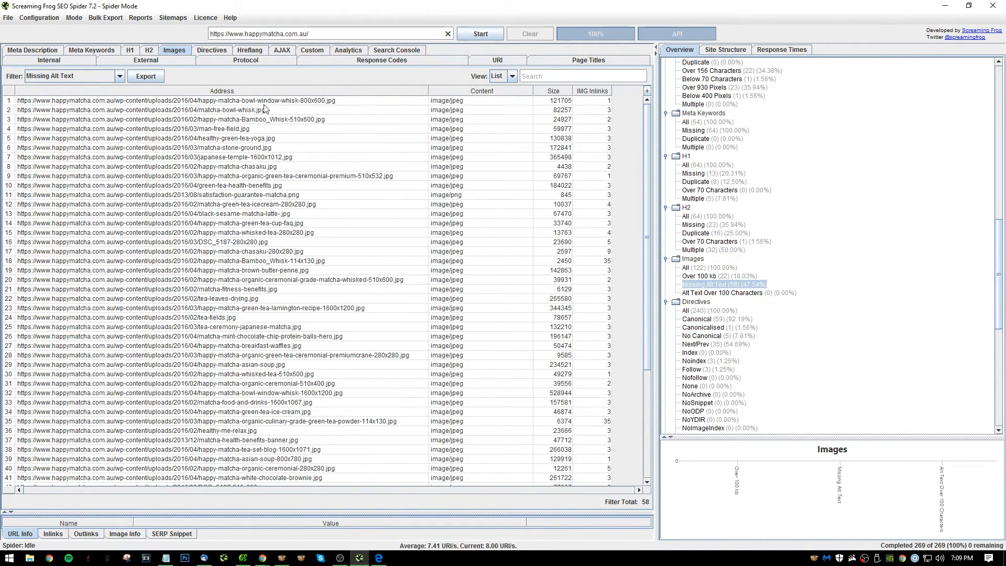
pyautogui.moveTo(264, 108); pyautogui.dragTo(179, 524)
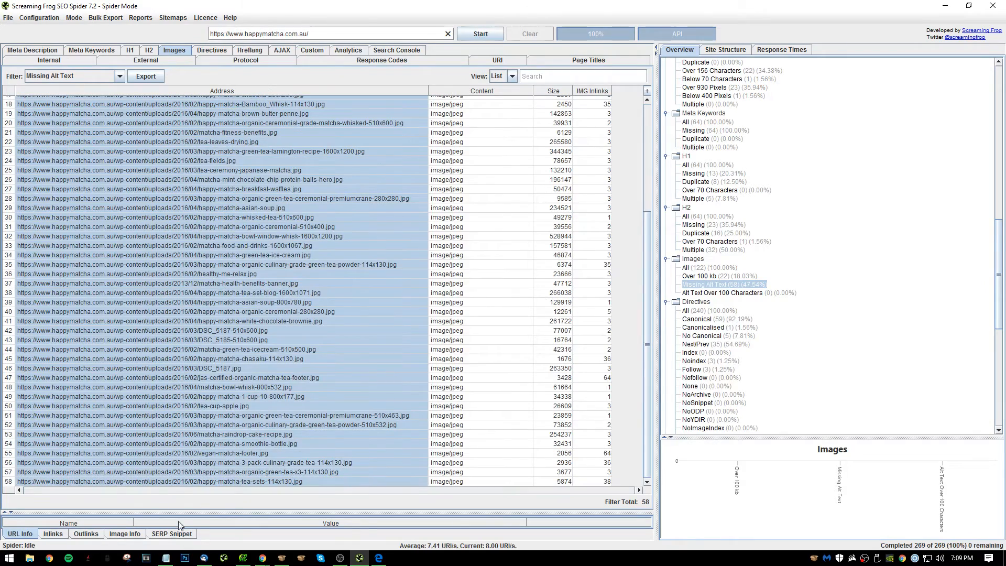
pyautogui.scroll(2, 611, 155)
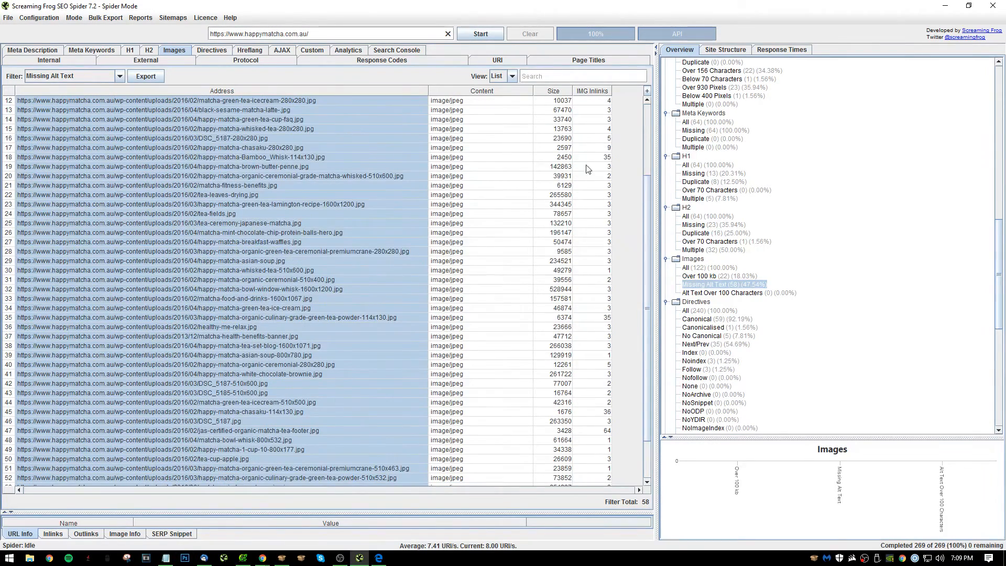
# In Notepad, write item 31 as "Add alt tags to the following images:", paste the copied image addresses below it and start item 32.
pyautogui.hotkey('alt', 'Tab')
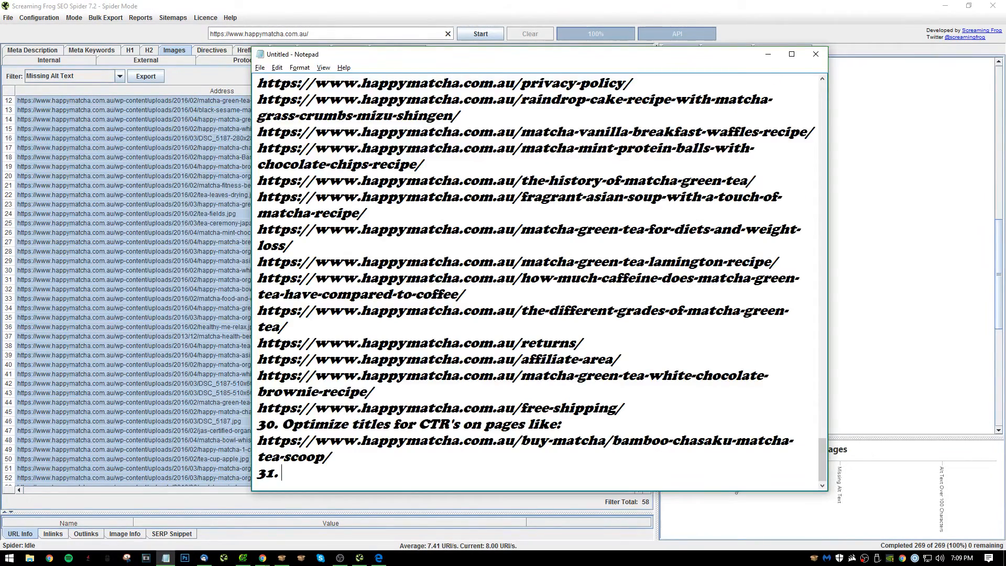
pyautogui.write('MN')
pyautogui.press('BackSpace')
pyautogui.press('BackSpace')
pyautogui.write('Add alt tags')
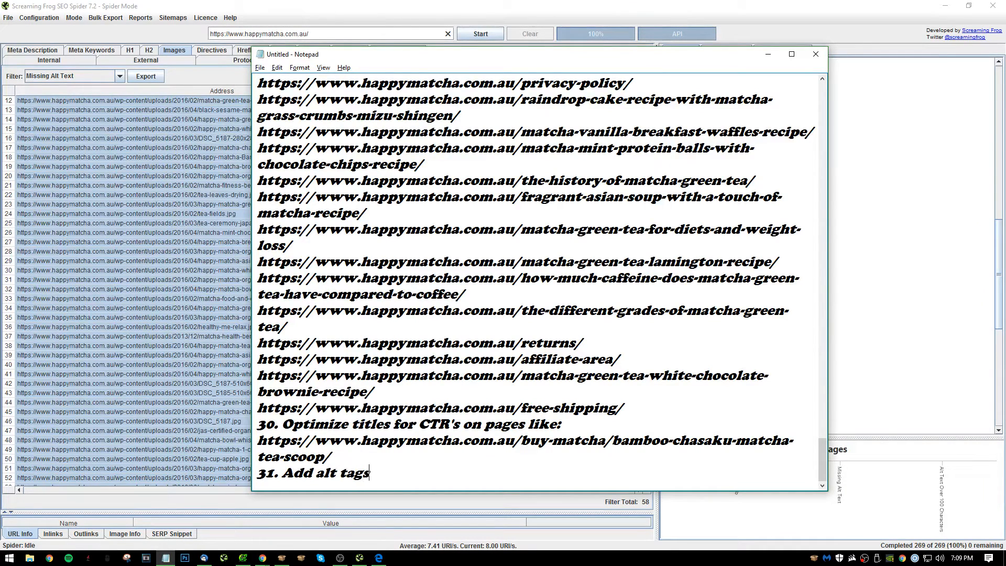
pyautogui.write(' to:the following images:')
pyautogui.press('Return')
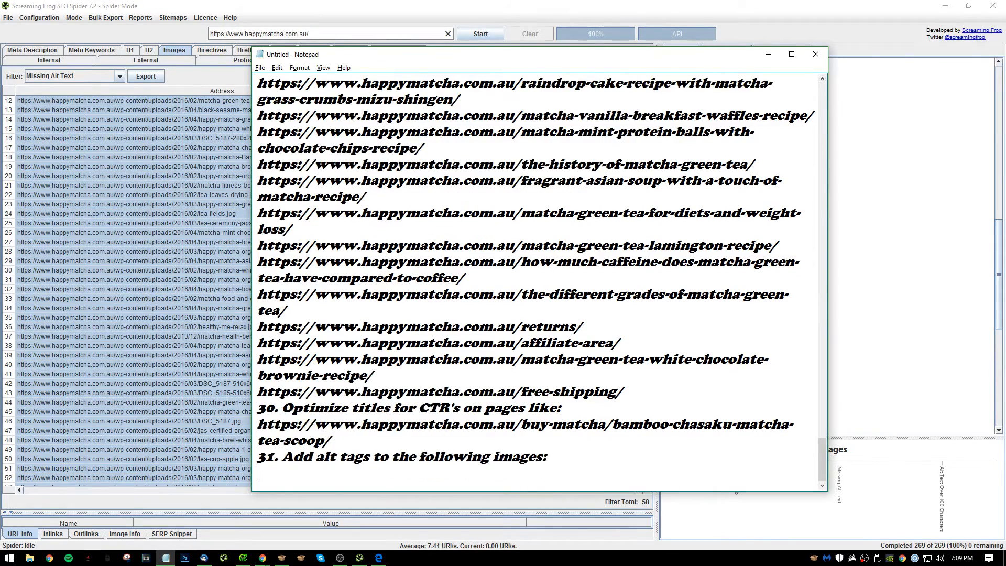
pyautogui.hotkey('ctrl', 'v')
pyautogui.write('32.')
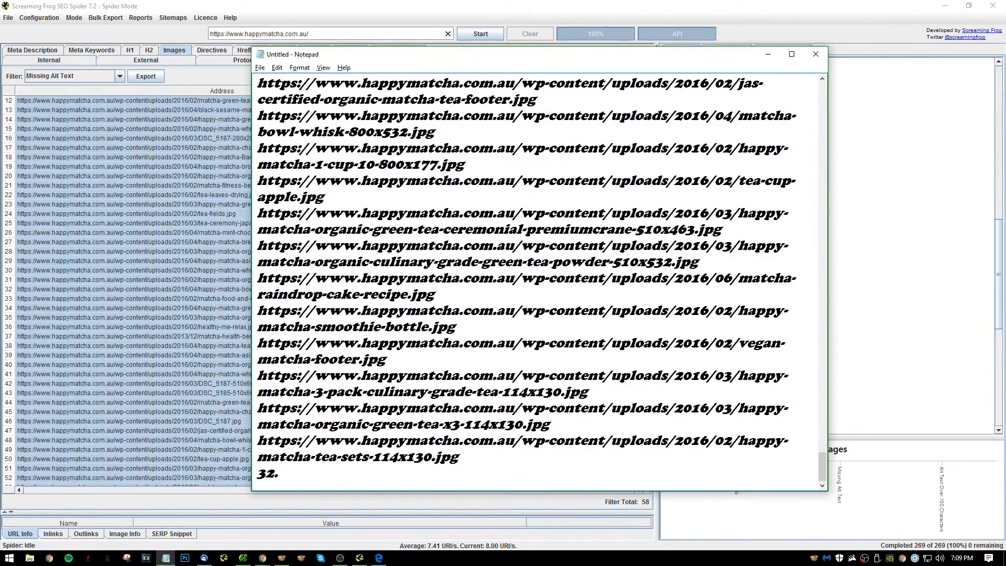
# Back in Screaming Frog, look through the directives, hreflang and Analytics sections of the crawl overview.
pyautogui.moveTo(74, 290); pyautogui.dragTo(83, 298)
pyautogui.scroll(-3, 777, 345)
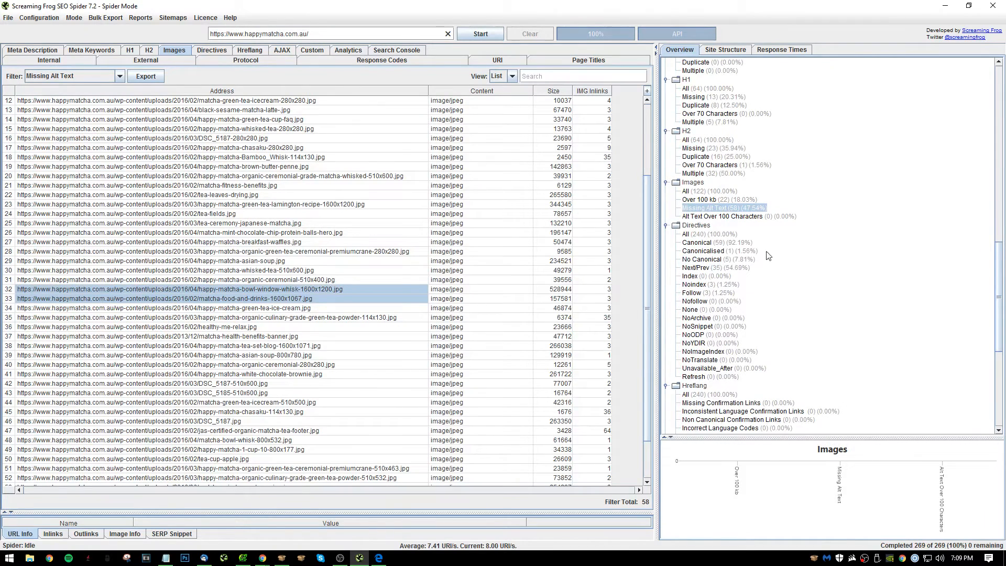
pyautogui.scroll(-4, 768, 256)
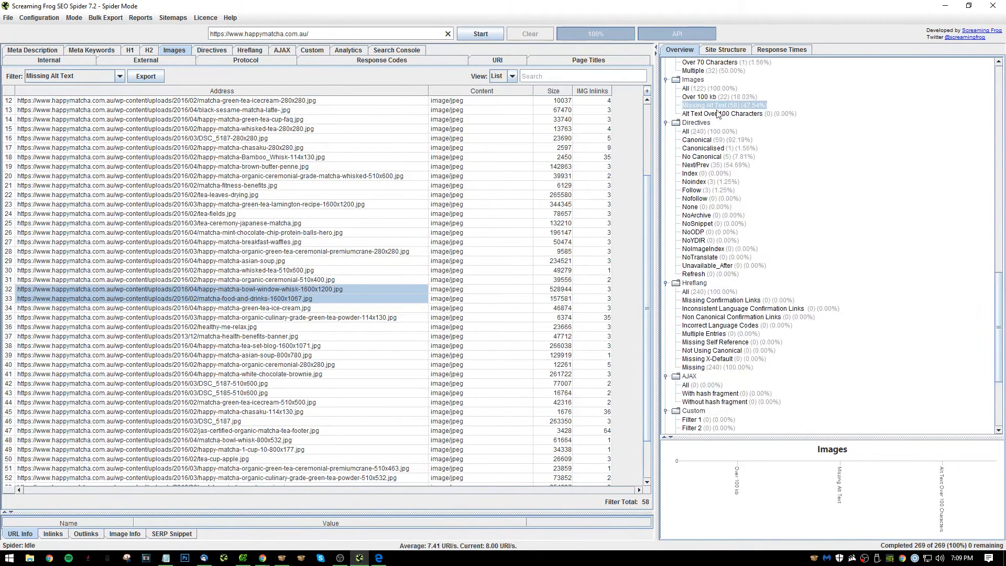
pyautogui.scroll(-4, 718, 157)
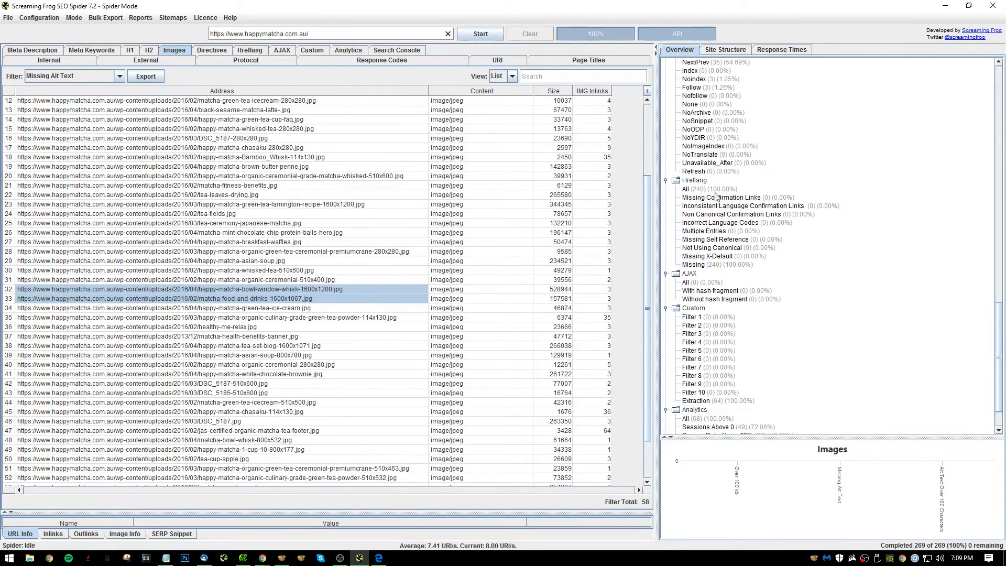
pyautogui.click(710, 189)
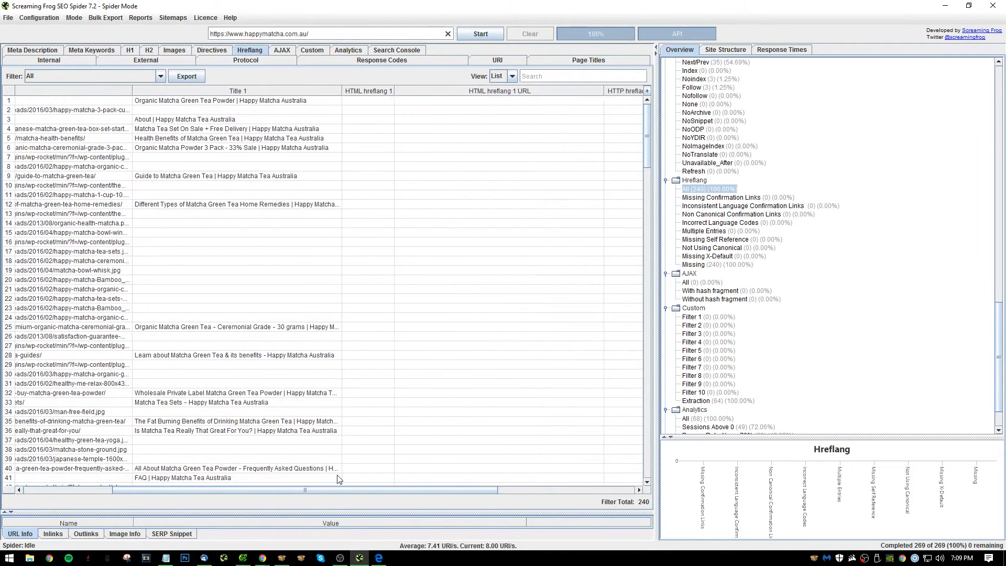
pyautogui.scroll(-2, 788, 285)
pyautogui.click(745, 183)
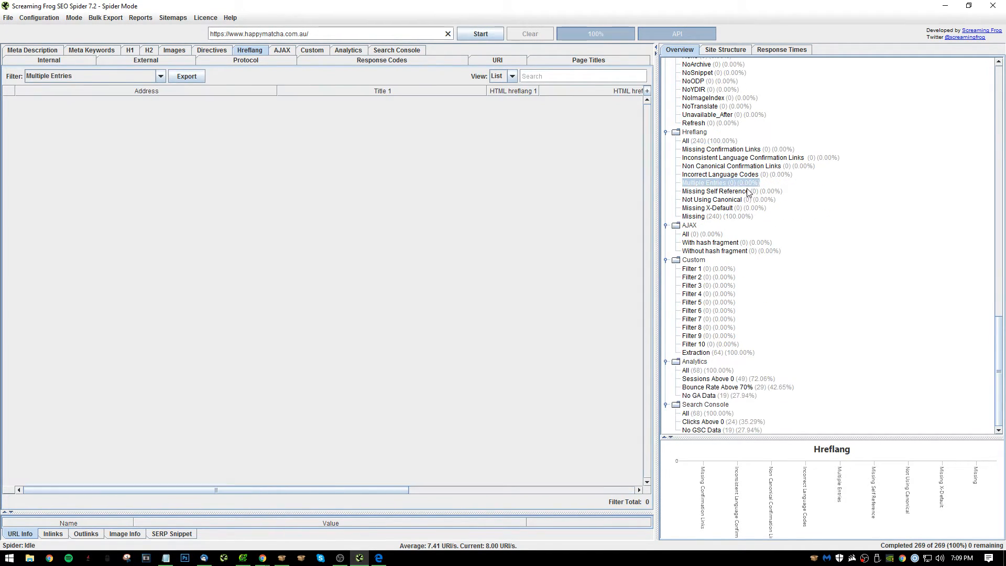
pyautogui.click(717, 272)
pyautogui.click(723, 372)
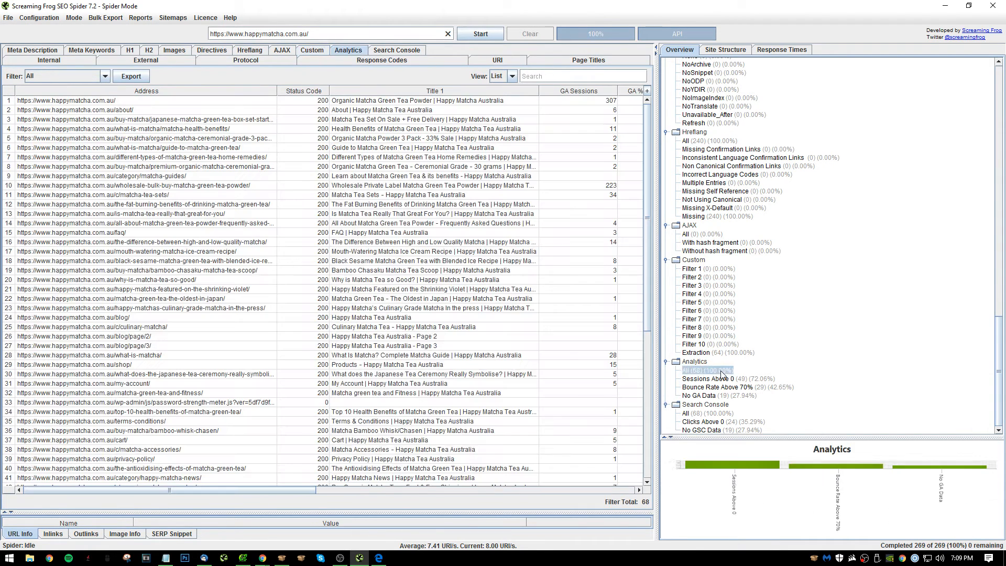
# Review the follow directives, meta descriptions below 70 characters, duplicate page titles and URIs with parameters in the crawl overview.
pyautogui.scroll(4, 755, 399)
pyautogui.scroll(3, 755, 398)
pyautogui.click(725, 216)
pyautogui.scroll(5, 744, 215)
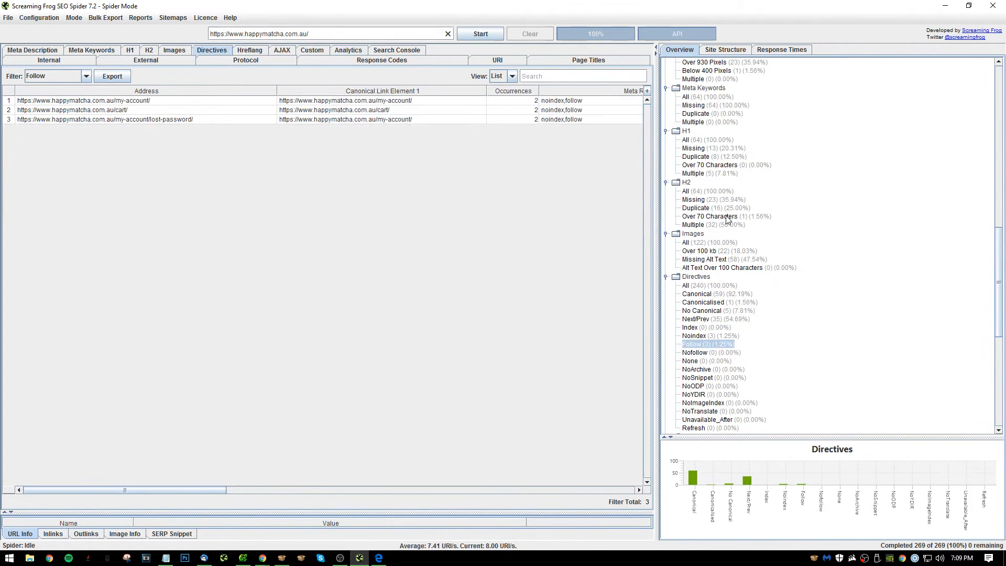
pyautogui.click(726, 216)
pyautogui.scroll(6, 729, 187)
pyautogui.click(726, 173)
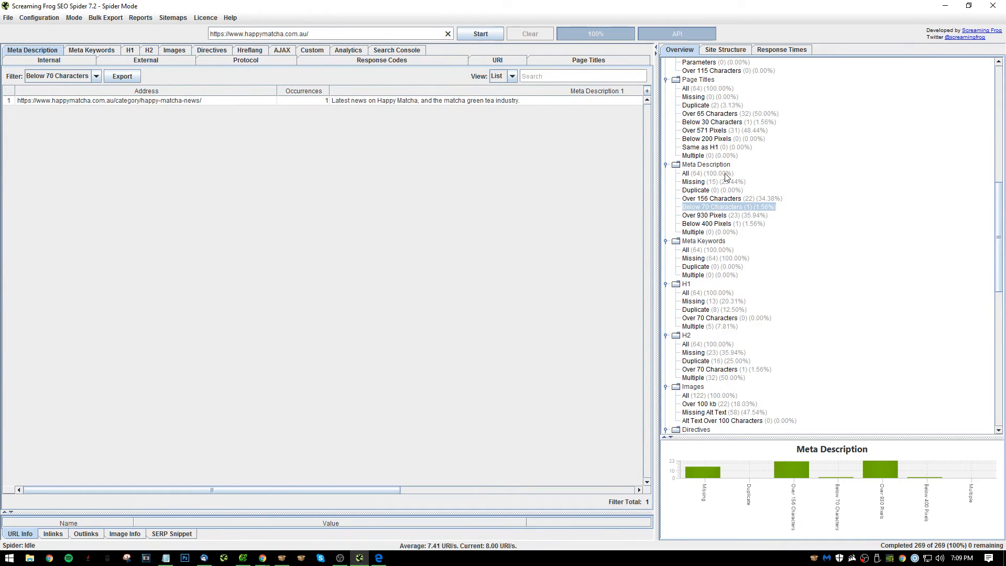
pyautogui.scroll(3, 743, 232)
pyautogui.click(725, 198)
pyautogui.click(726, 181)
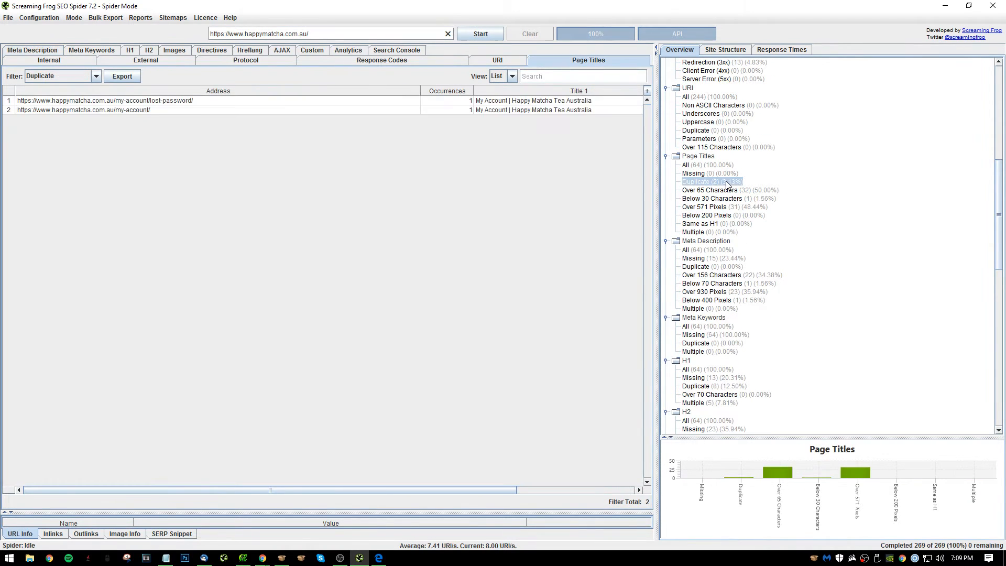
pyautogui.click(726, 174)
pyautogui.click(747, 139)
pyautogui.scroll(3, 741, 139)
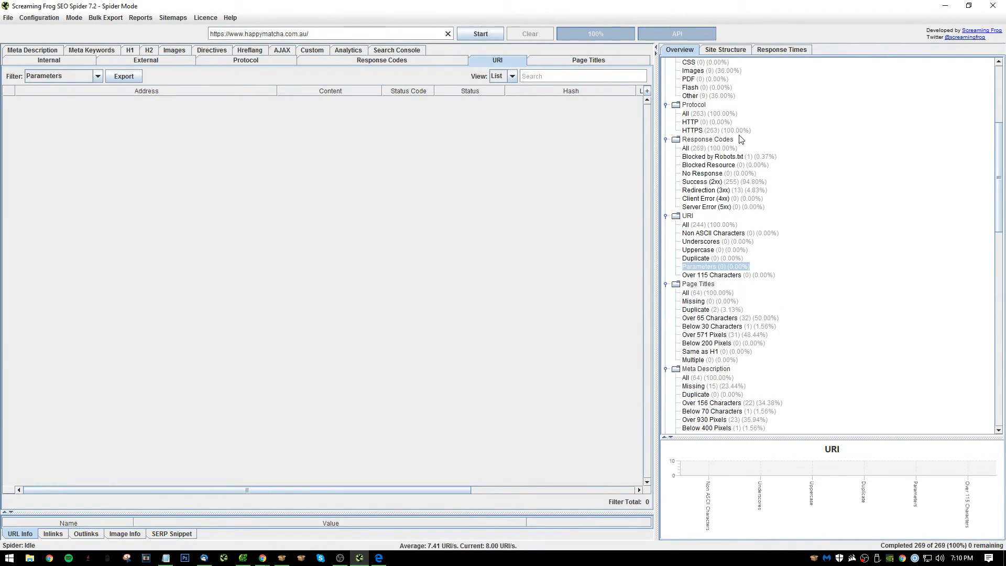
# In Notepad, write item 32 as "Get setup in rank tracker if haven't already" and start item 33.
pyautogui.hotkey('alt', 'Tab')
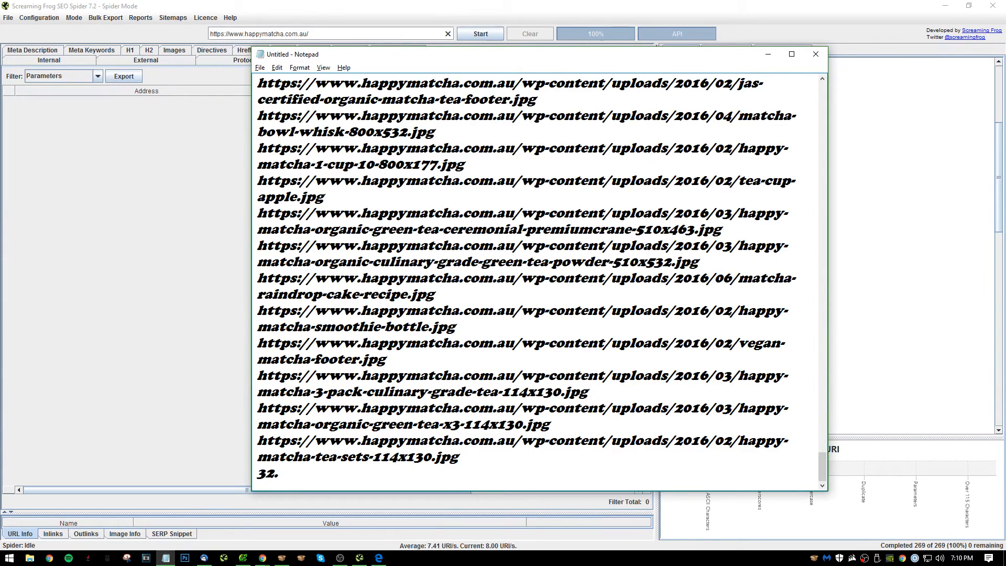
pyautogui.write('Get setup in rank')
pyautogui.press('BackSpace')
pyautogui.press('BackSpace')
pyautogui.press('BackSpace')
pyautogui.press('BackSpace')
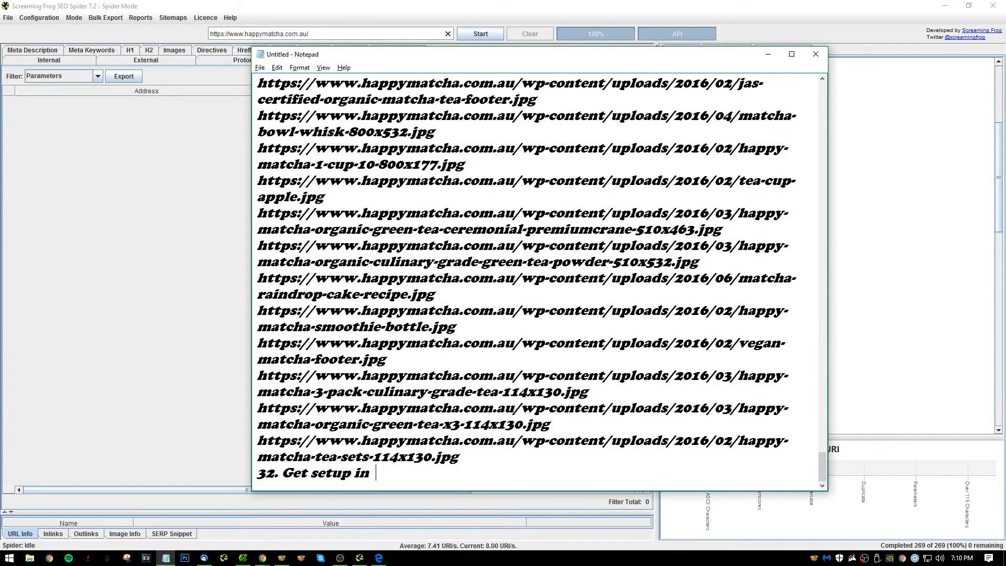
pyautogui.write('rank tracker if ha')
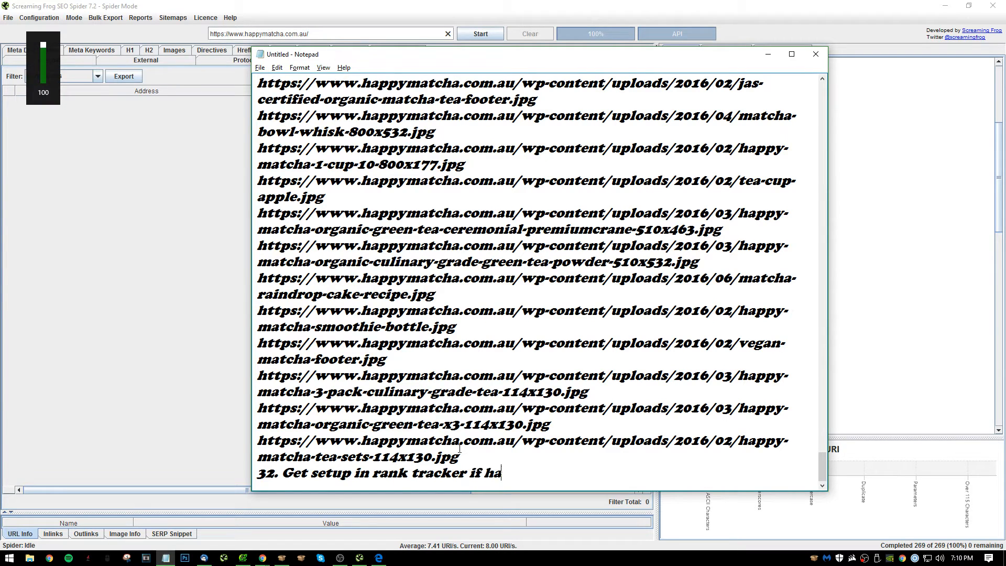
pyautogui.write("ven;'t")
pyautogui.press('BackSpace')
pyautogui.press('BackSpace')
pyautogui.press('BackSpace')
pyautogui.write("'t alreAady")
pyautogui.press('Return')
pyautogui.write('33. e')
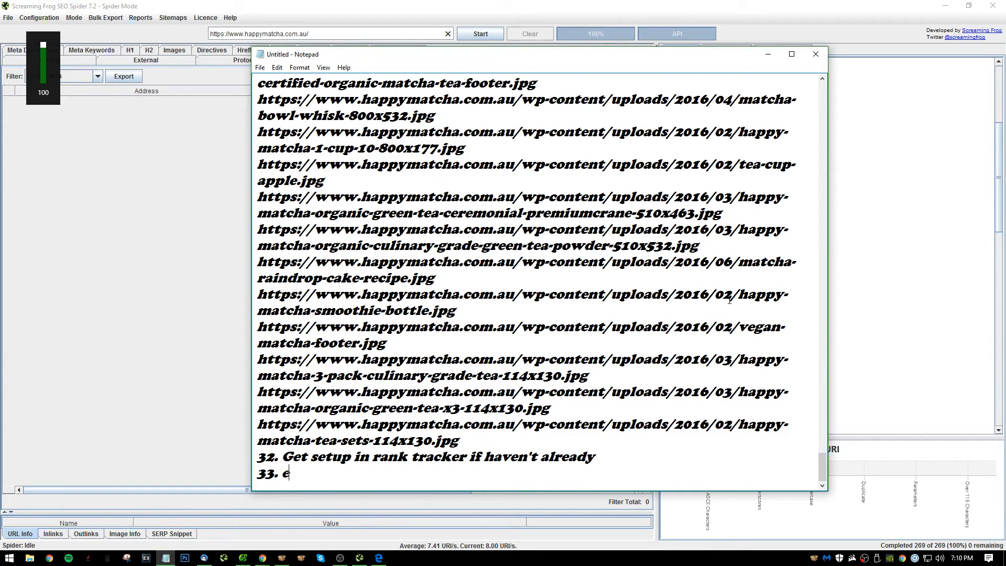
# Back in Screaming Frog, check the crawl summary, the internal CSS files, the site structure and the response times.
pyautogui.click(868, 163)
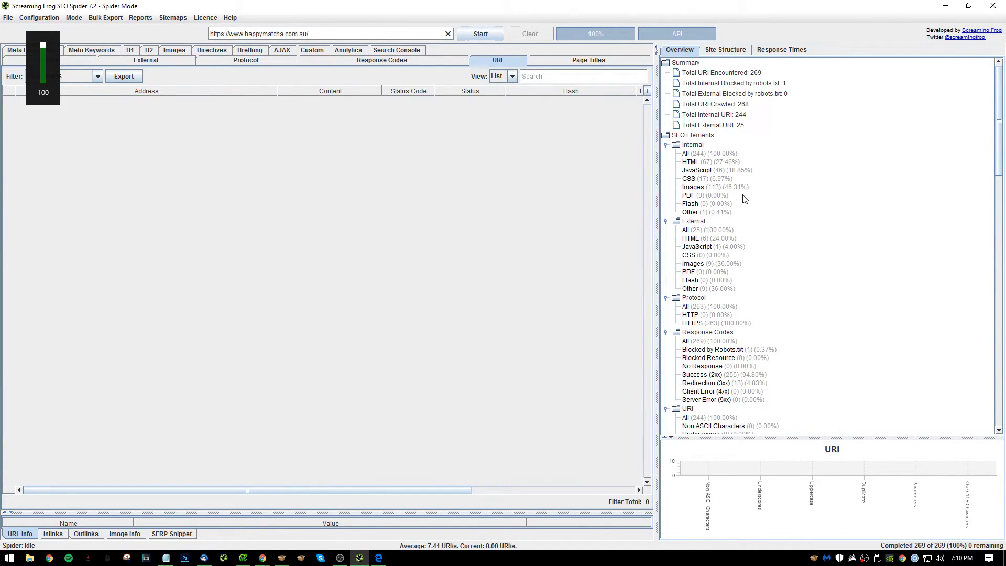
pyautogui.click(723, 202)
pyautogui.click(733, 107)
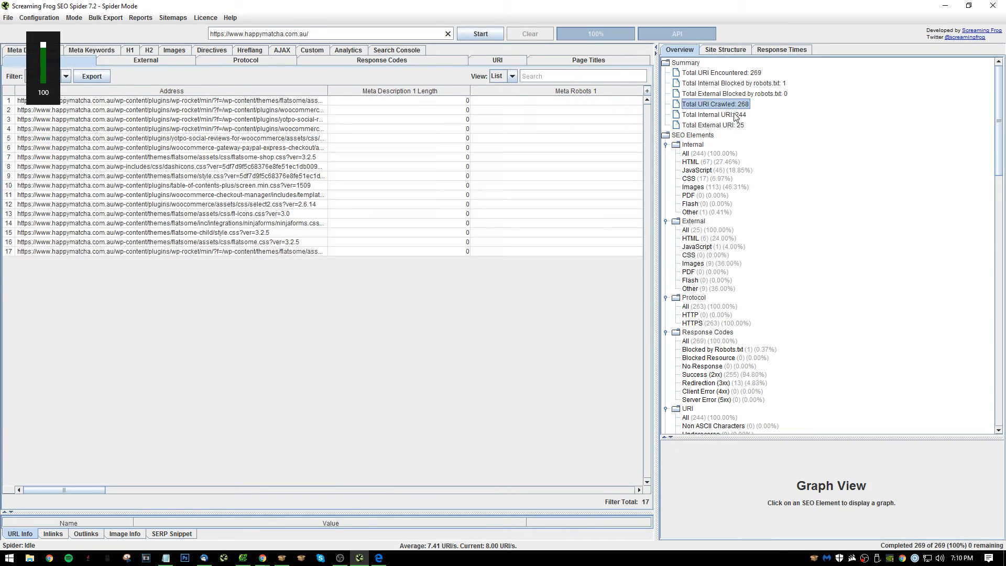
pyautogui.click(764, 83)
pyautogui.click(765, 95)
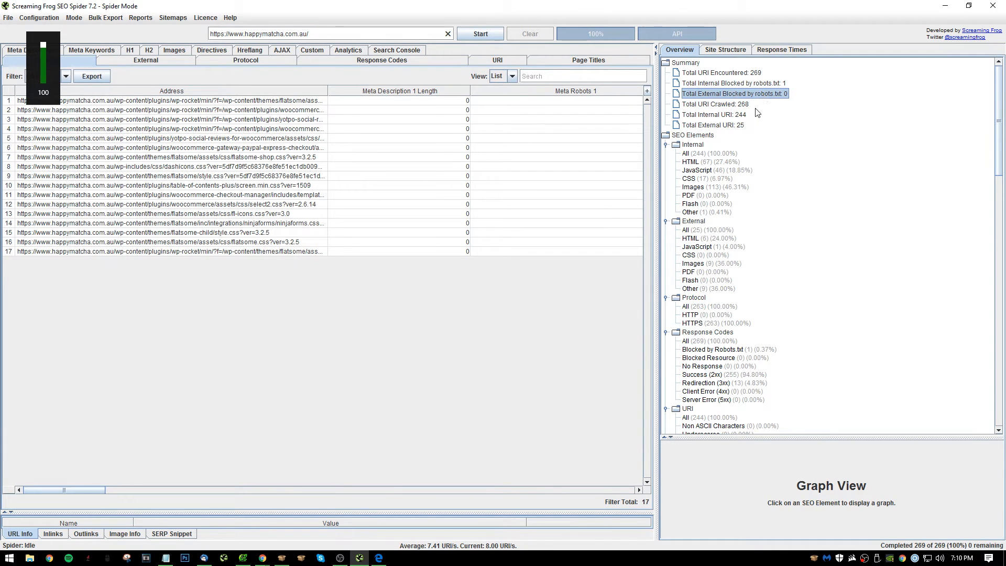
pyautogui.click(727, 50)
pyautogui.click(775, 51)
pyautogui.click(743, 49)
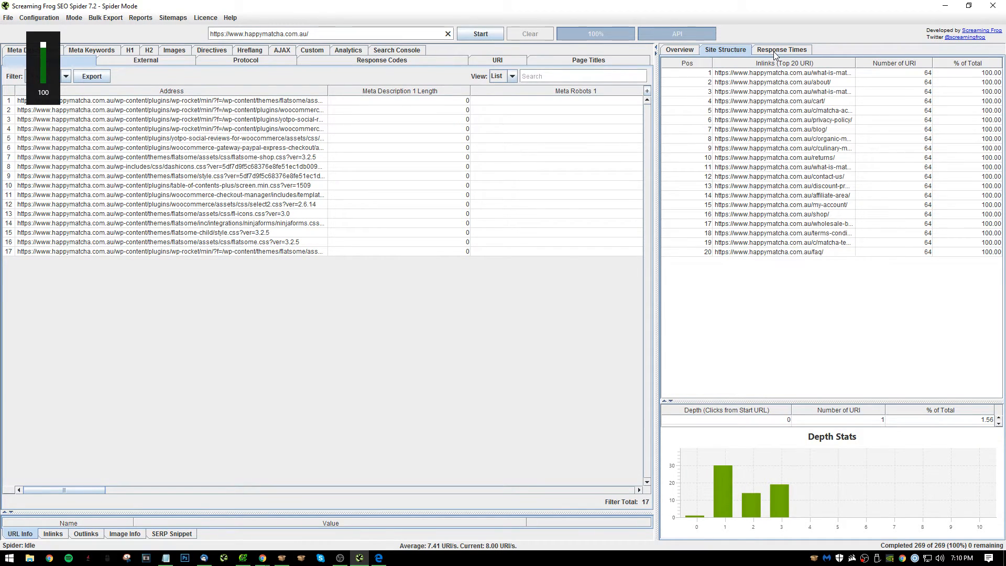
pyautogui.hotkey('alt', 'Tab')
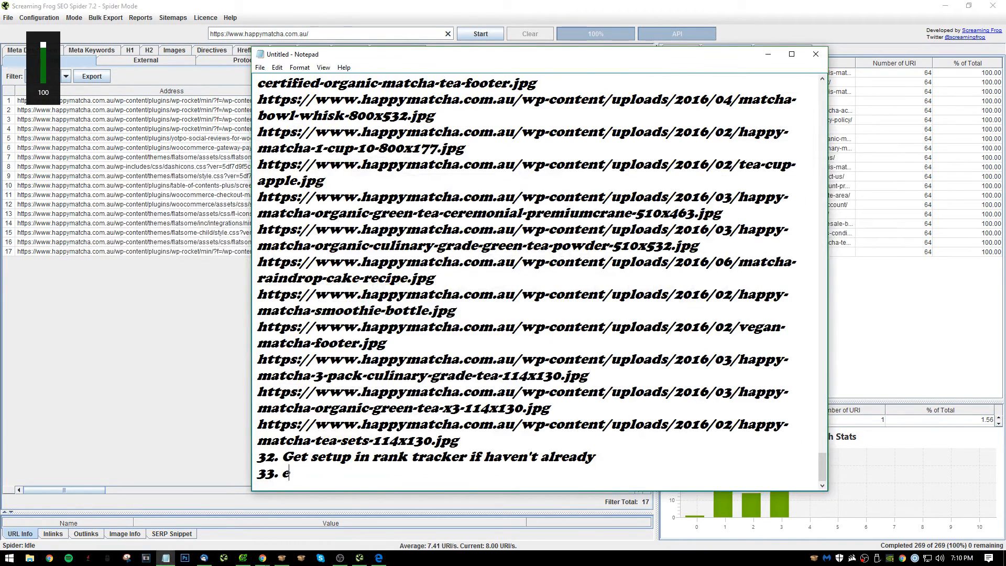
pyautogui.hotkey('alt', 'Tab')
pyautogui.hotkey('alt', 'Tab')
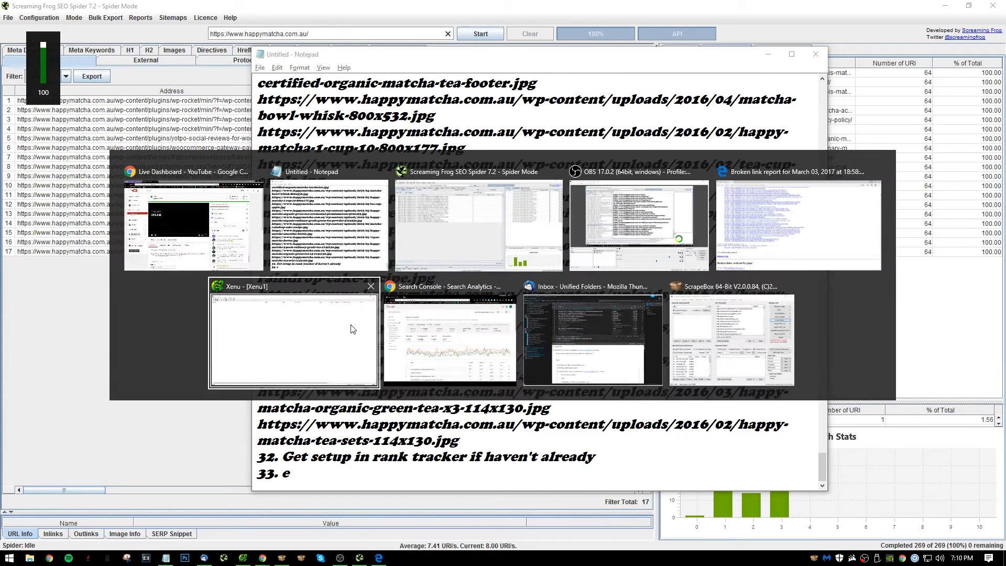
pyautogui.hotkey('alt', 'Tab')
pyautogui.click(634, 231)
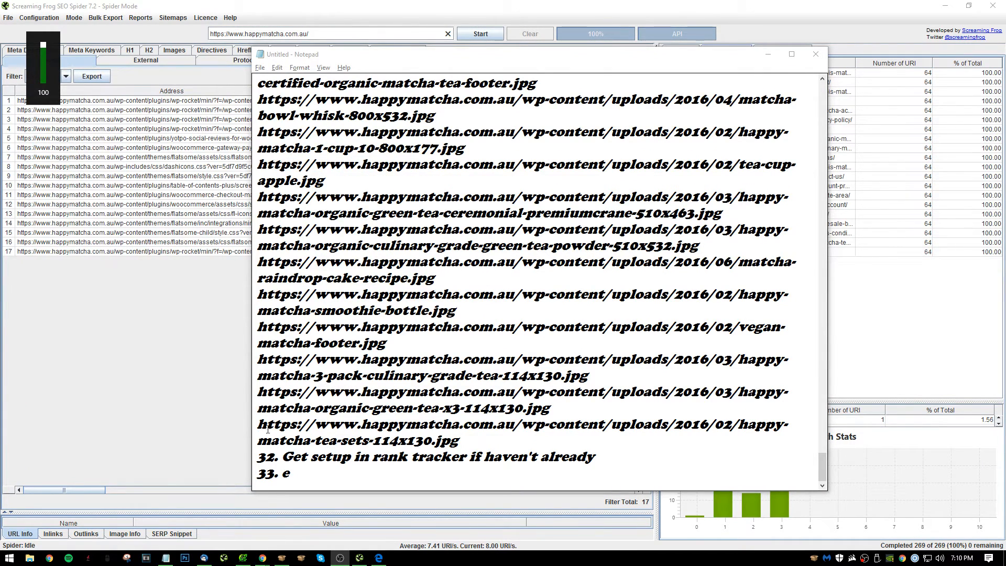
# In Notepad, delete the unfinished item 33 and leave blank lines below item 32.
pyautogui.moveTo(315, 475); pyautogui.dragTo(258, 476)
pyautogui.press('BackSpace')
pyautogui.press('Return')
pyautogui.press('Return')
pyautogui.press('Return')
pyautogui.press('Return')
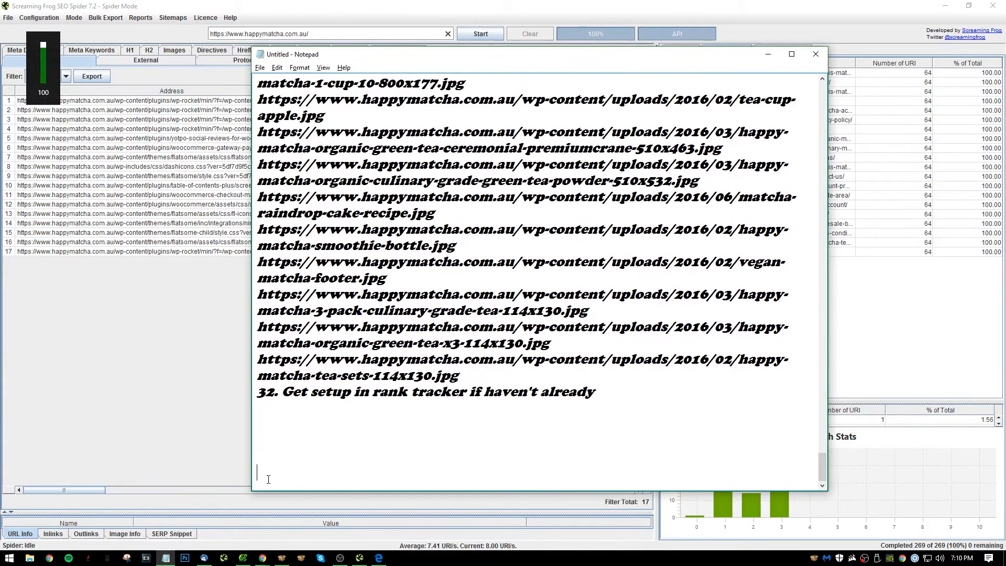
pyautogui.press('BackSpace')
pyautogui.press('BackSpace')
# Add the heading "Top 10 Optimizations:" below the numbered audit notes.
pyautogui.write('Top 10')
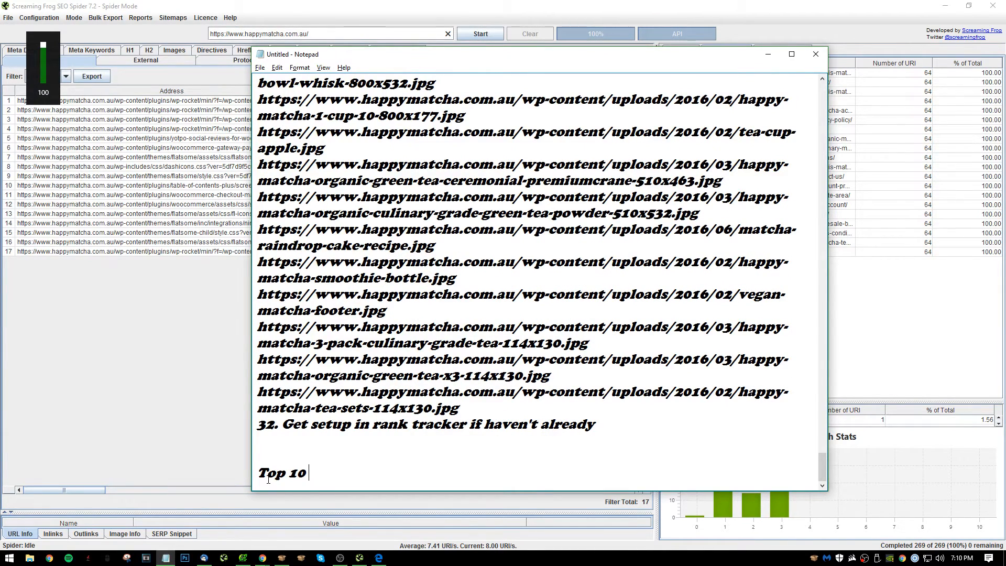
pyautogui.write(' T')
pyautogui.press('BackSpace')
pyautogui.write('Optimiza')
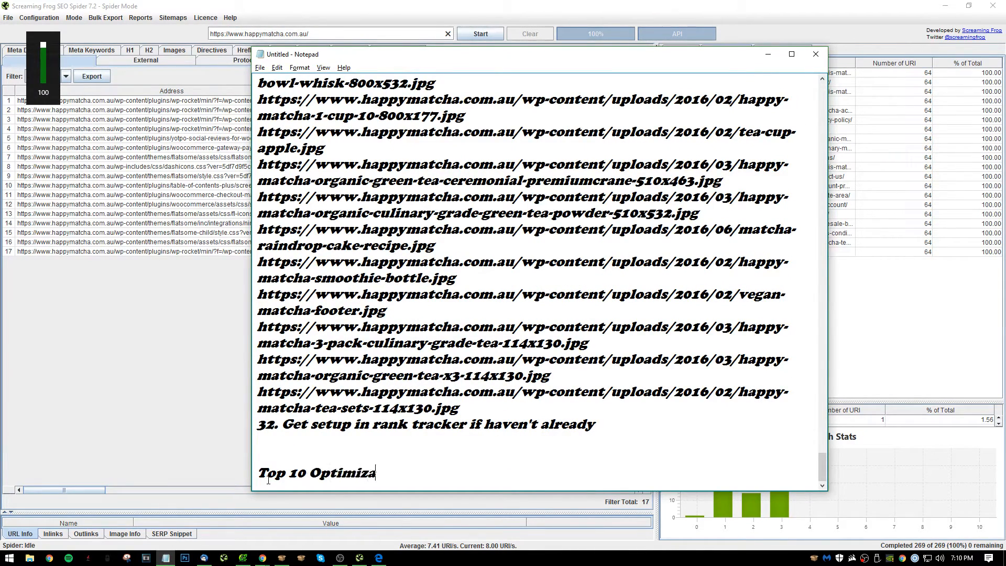
pyautogui.write('tions:')
pyautogui.press('Return')
pyautogui.press('Return')
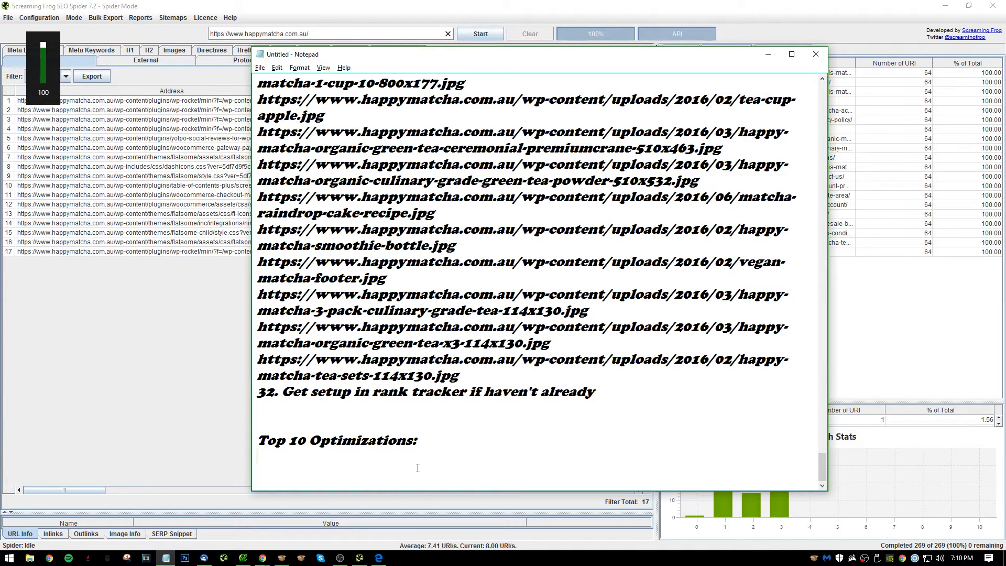
# Start item 1 under the heading with "Get basic HTML improvements fixed" and an opening parenthesis.
pyautogui.press('Return')
pyautogui.write('1. Get basic h')
pyautogui.press('BackSpace')
pyautogui.write('H')
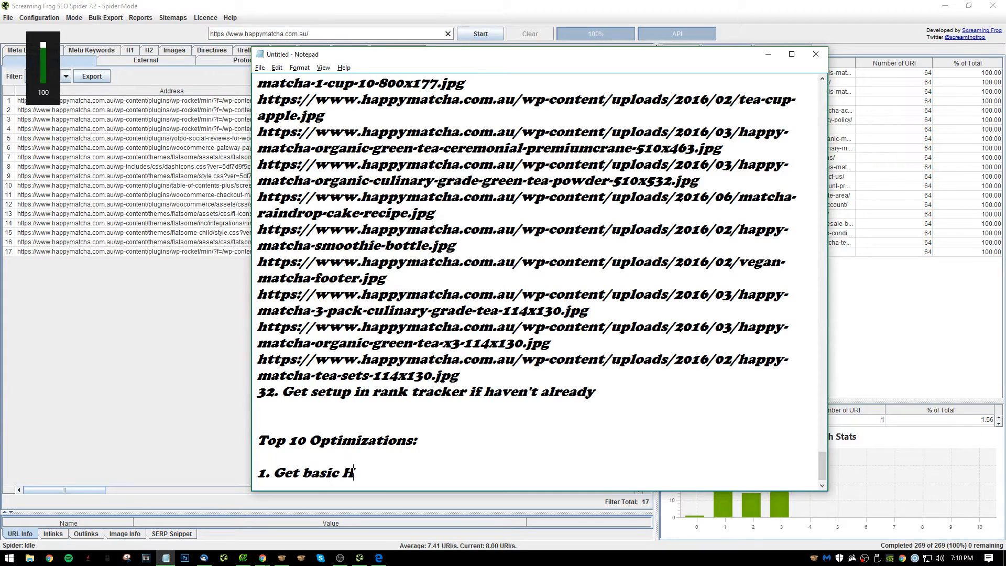
pyautogui.write('TML improvements fixed )(')
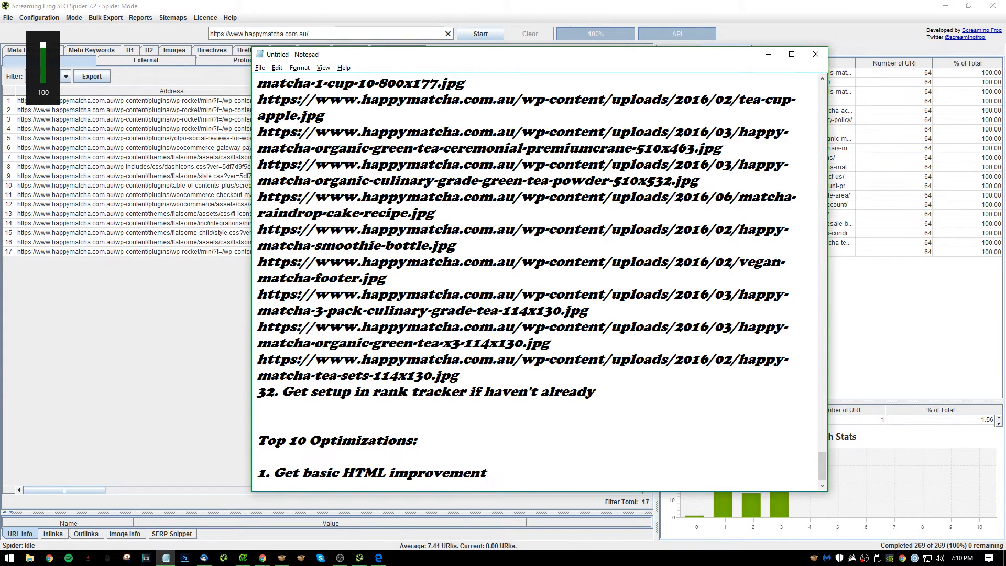
pyautogui.press('BackSpace')
pyautogui.press('BackSpace')
pyautogui.write('(duplica')
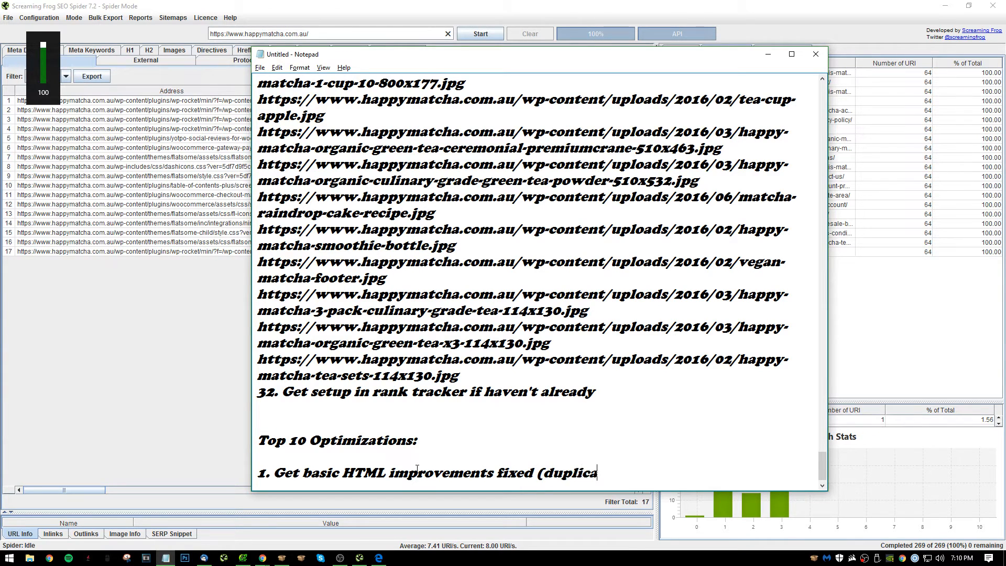
pyautogui.write('tr titles, miossi')
# Complete item 1 with the examples "duplicate titles, missing metas, etc." in parentheses and start item 2.
pyautogui.press('BackSpace')
pyautogui.press('BackSpace')
pyautogui.press('BackSpace')
pyautogui.press('BackSpace')
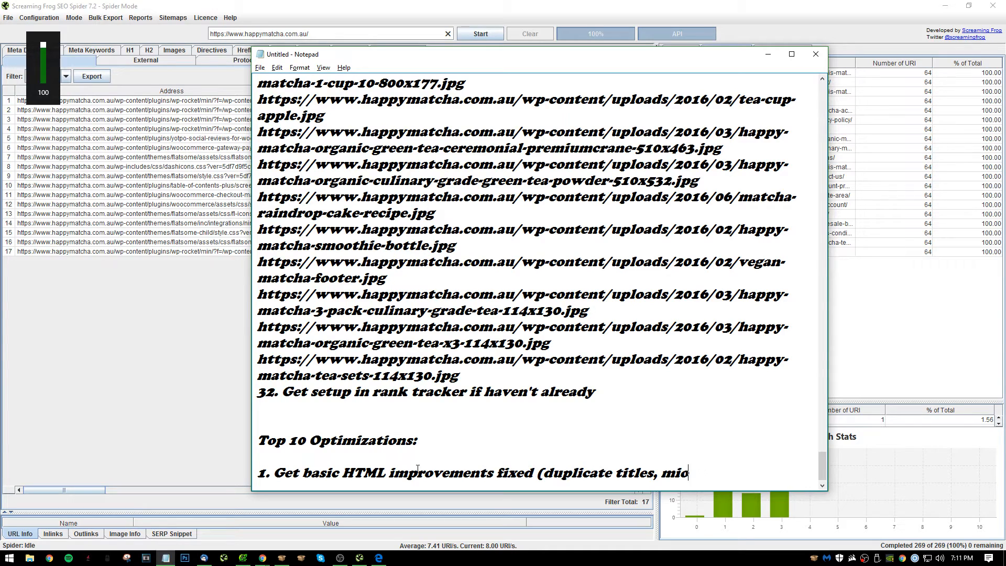
pyautogui.write("ssing meta's")
pyautogui.press('BackSpace')
pyautogui.press('BackSpace')
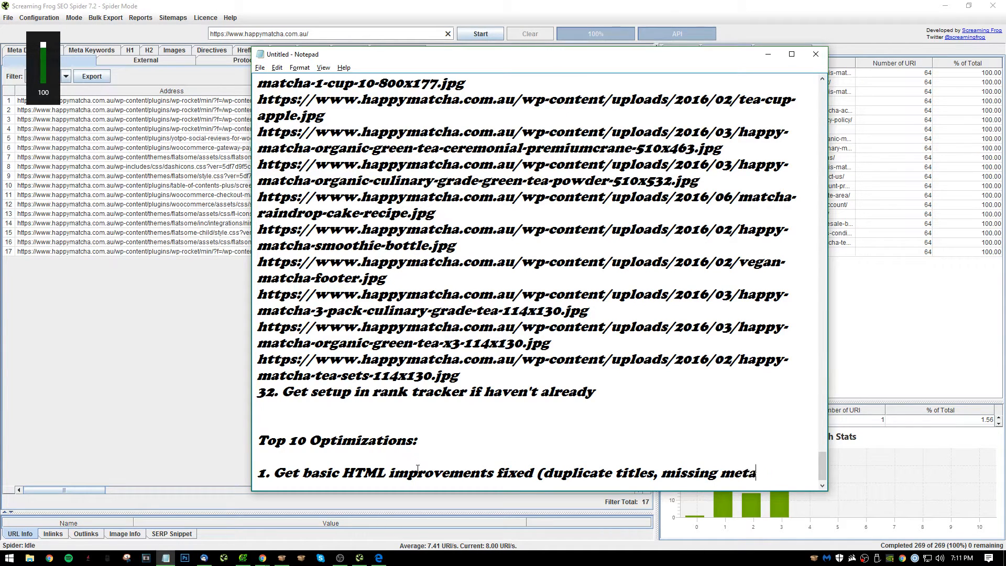
pyautogui.write("s '")
pyautogui.write(', etc.)')
pyautogui.press('Return')
pyautogui.press('Return')
pyautogui.write('2.')
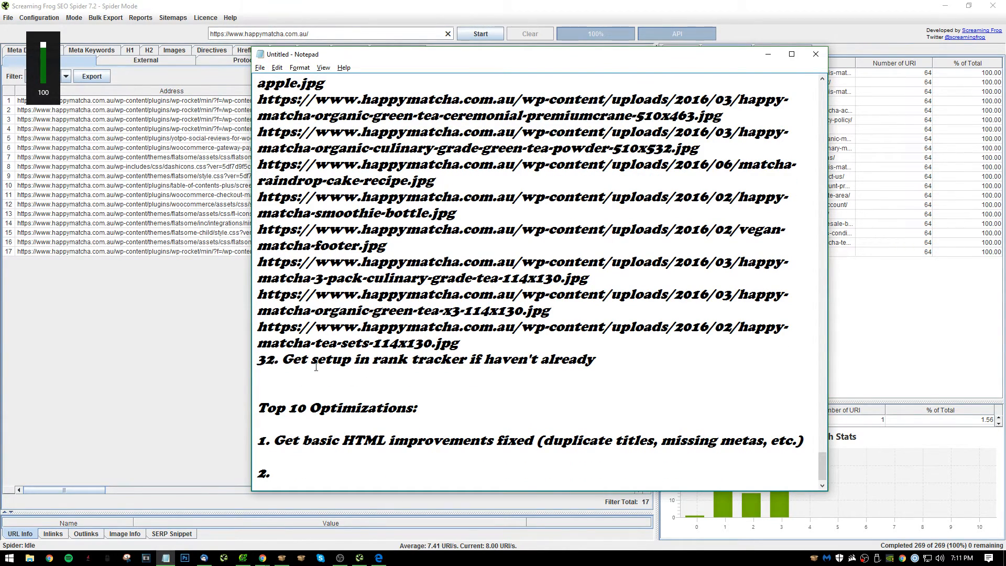
# Look back through the earlier audit notes up to item 1 for candidate top optimizations.
pyautogui.scroll(1, 519, 340)
pyautogui.scroll(-2, 565, 399)
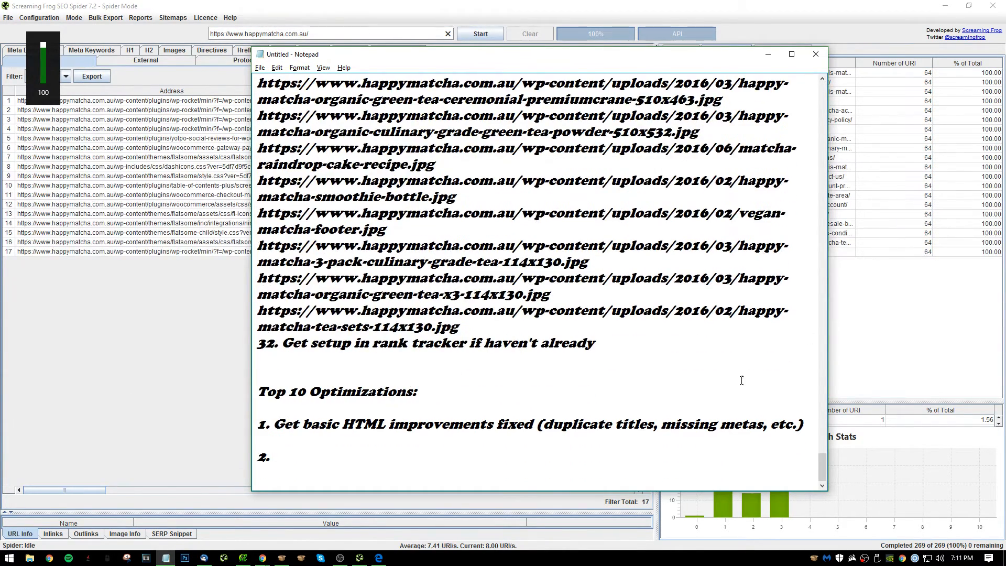
pyautogui.click(918, 252)
pyautogui.hotkey('alt', 'Tab')
pyautogui.scroll(5, 560, 359)
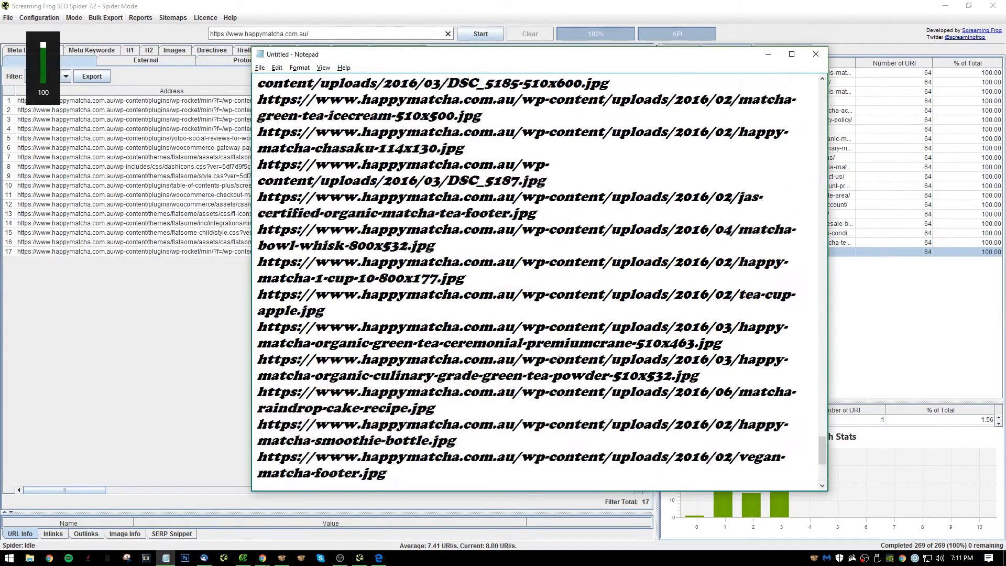
pyautogui.scroll(10, 560, 359)
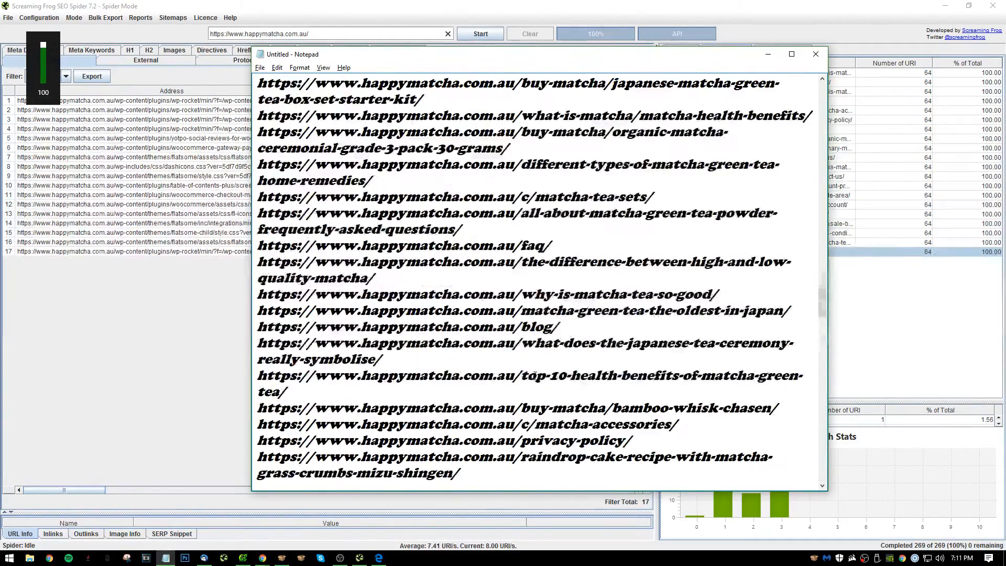
pyautogui.scroll(10, 536, 376)
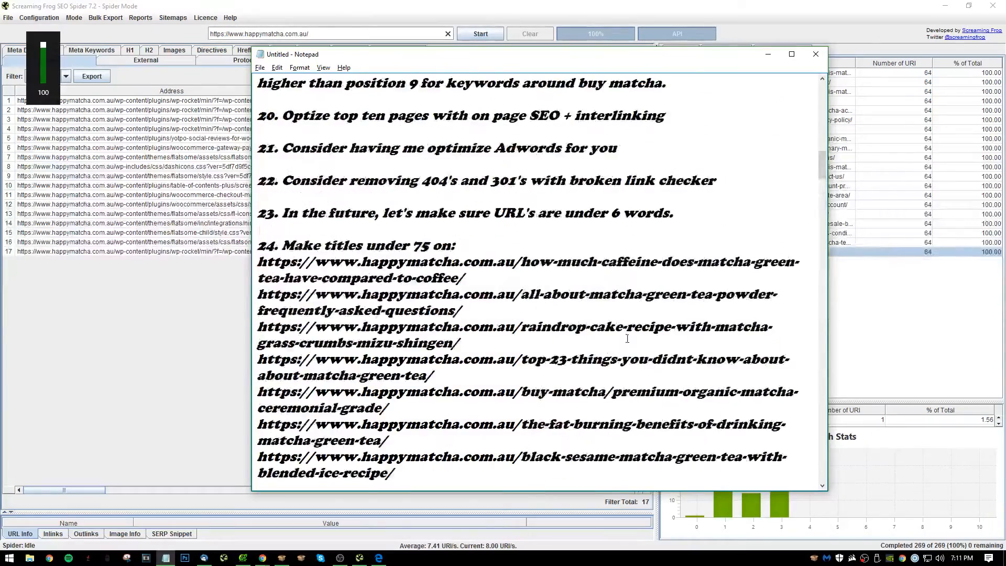
pyautogui.scroll(15, 628, 338)
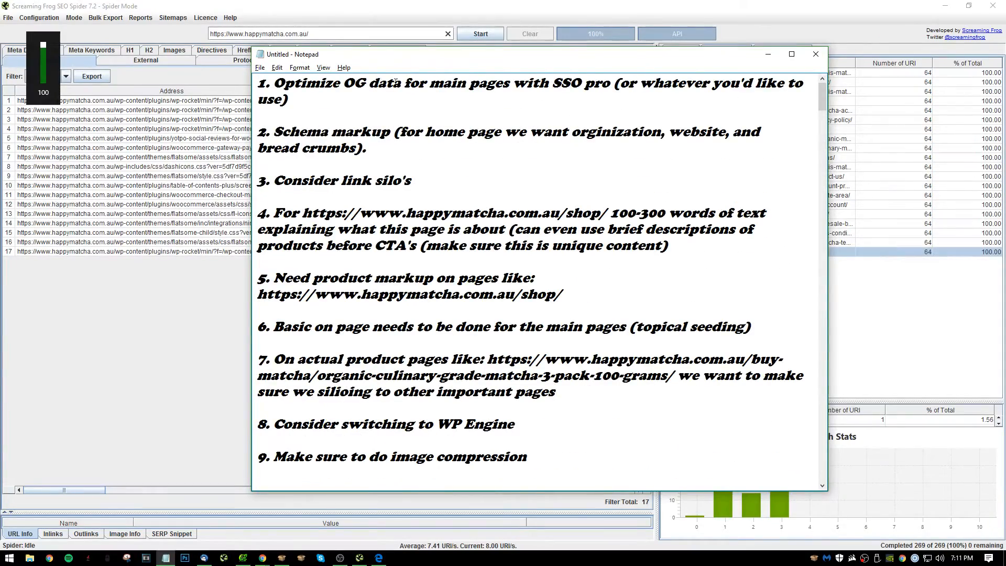
pyautogui.scroll(-15, 608, 224)
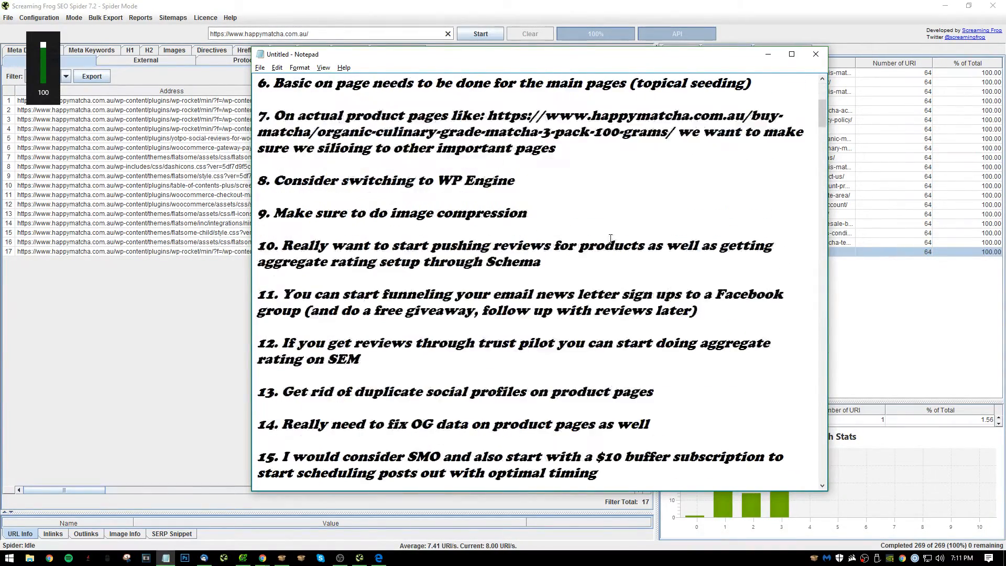
# Open a second, empty Notepad window and arrange it side by side with the audit notes.
pyautogui.press('super')
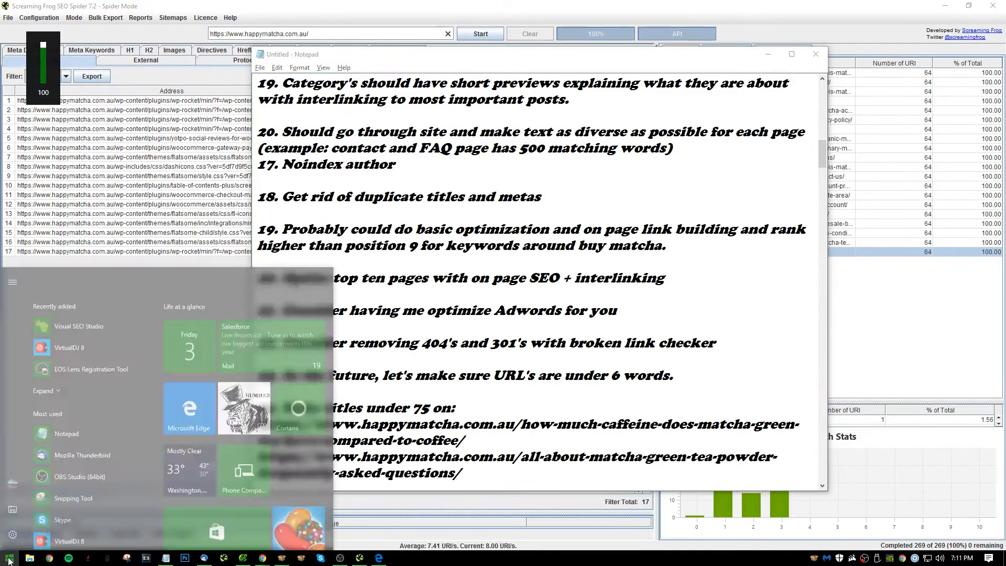
pyautogui.write('notep')
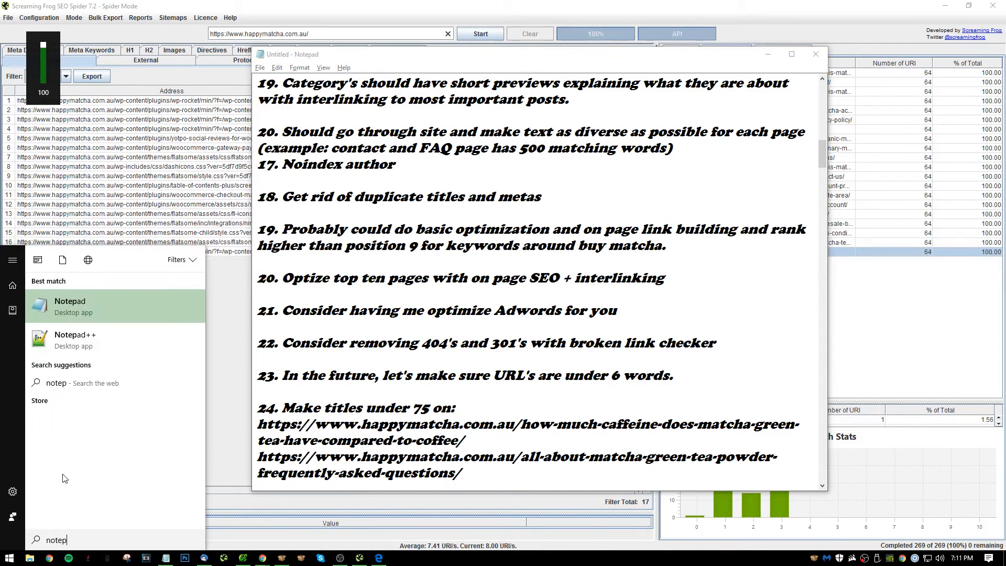
pyautogui.press('Return')
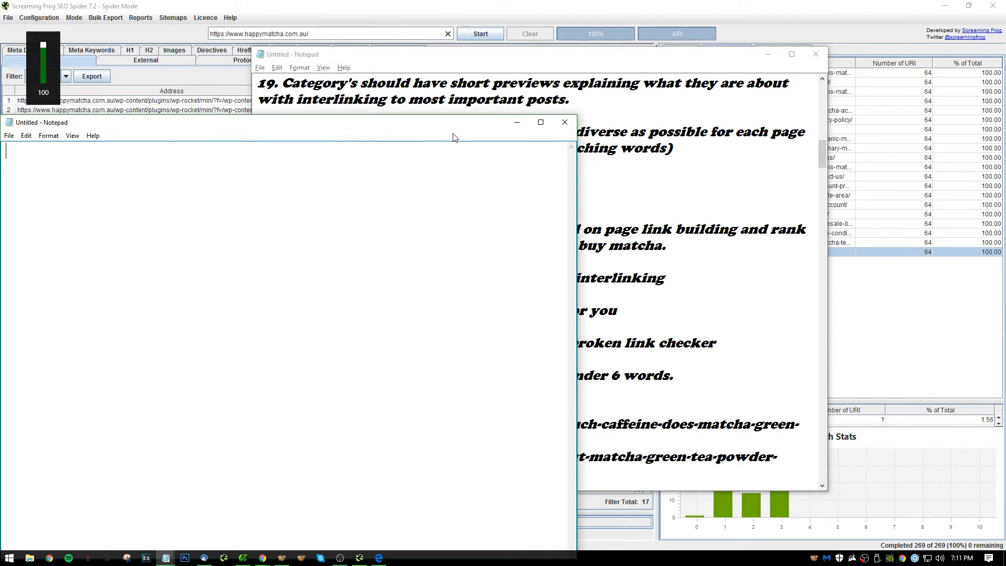
pyautogui.moveTo(477, 126); pyautogui.dragTo(572, 92)
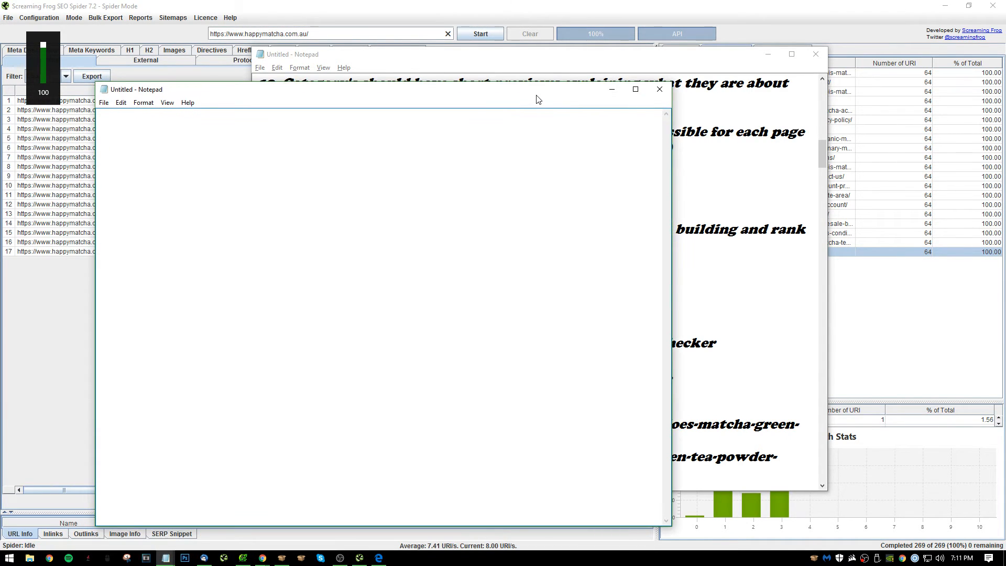
pyautogui.moveTo(634, 57); pyautogui.dragTo(1005, 13)
pyautogui.click(146, 164)
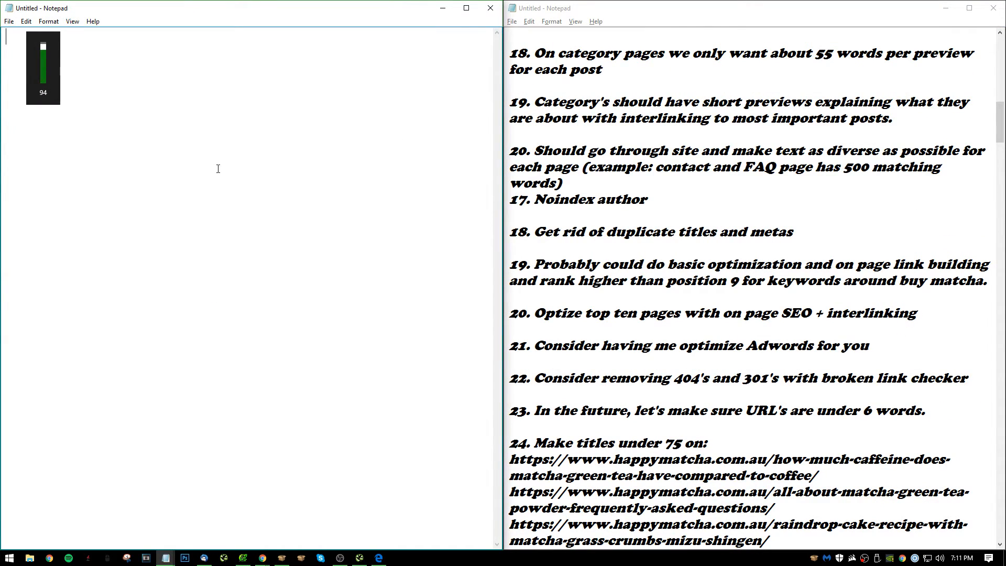
# In the new note, write item 2 as "Start doing link silo's on main pages".
pyautogui.write('2.')
pyautogui.press('XF86AudioRaiseVolume')
pyautogui.write('Sta')
pyautogui.write('rt dogin')
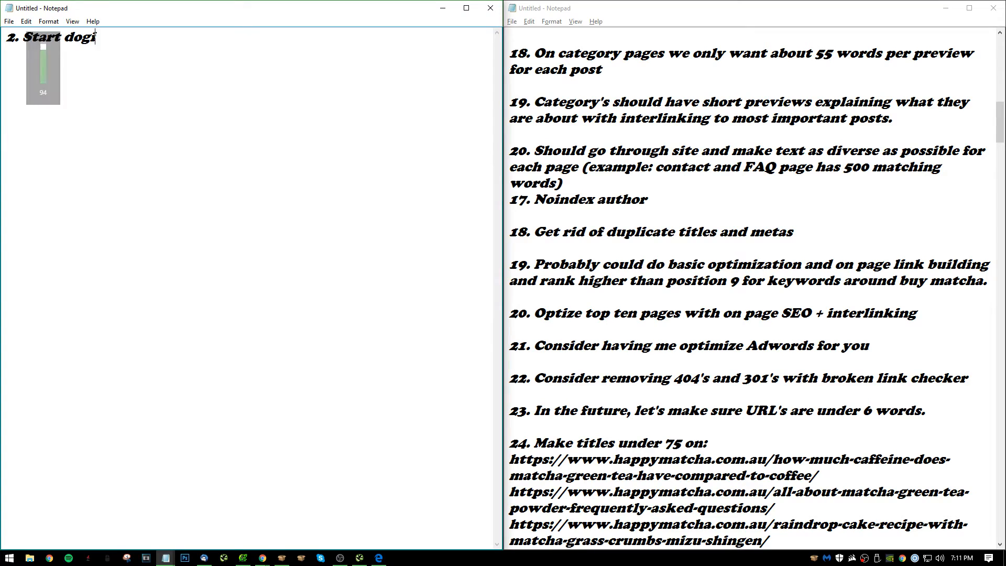
pyautogui.press('BackSpace')
pyautogui.press('BackSpace')
pyautogui.press('BackSpace')
pyautogui.write("ing link silo's")
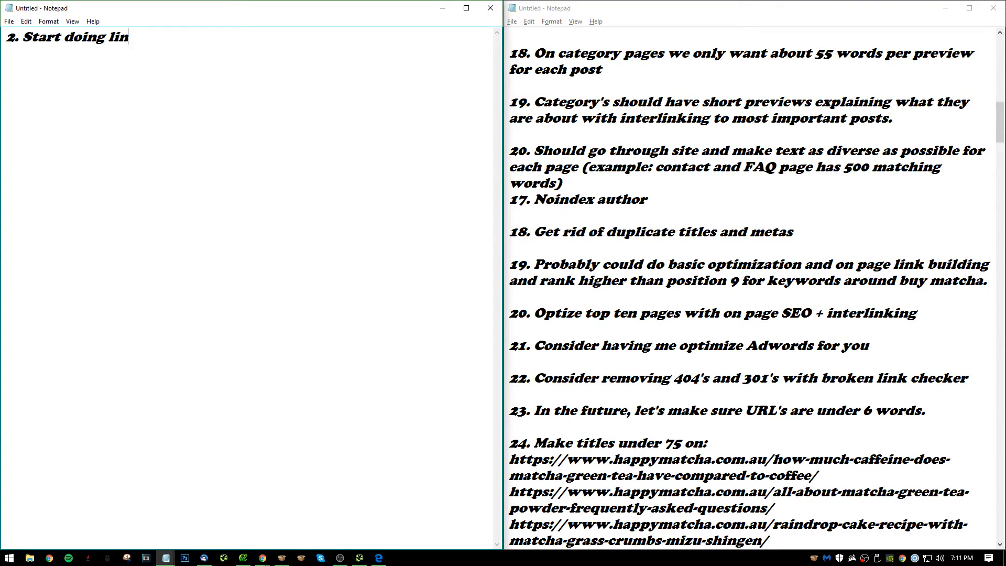
pyautogui.press('BackSpace')
pyautogui.press('BackSpace')
pyautogui.write('s')
pyautogui.press('BackSpace')
pyautogui.write("'s on main pages")
pyautogui.press('Return')
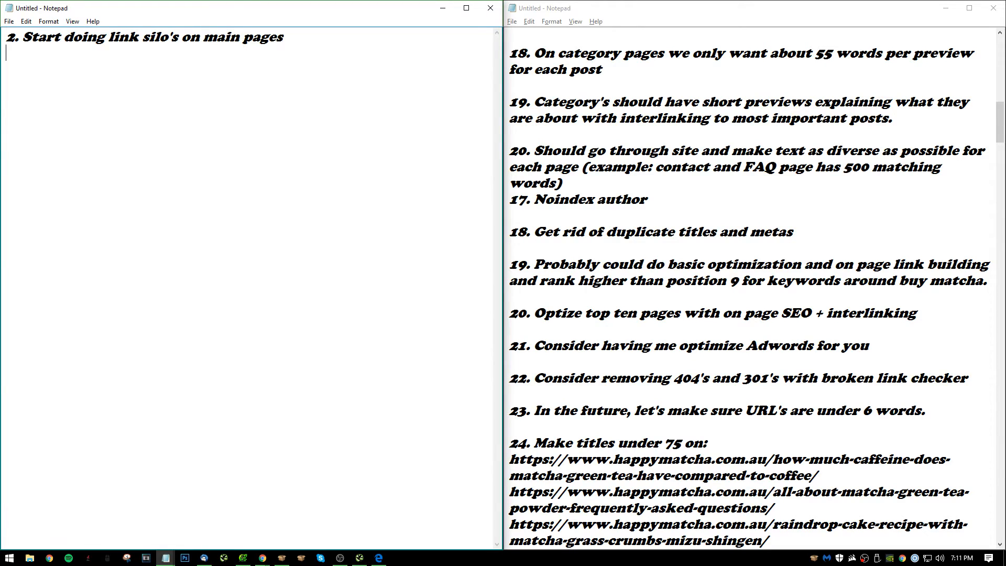
# Write item 3 as "Get rid of duplicate content issues" and start item 4.
pyautogui.write('3. Get rid of du')
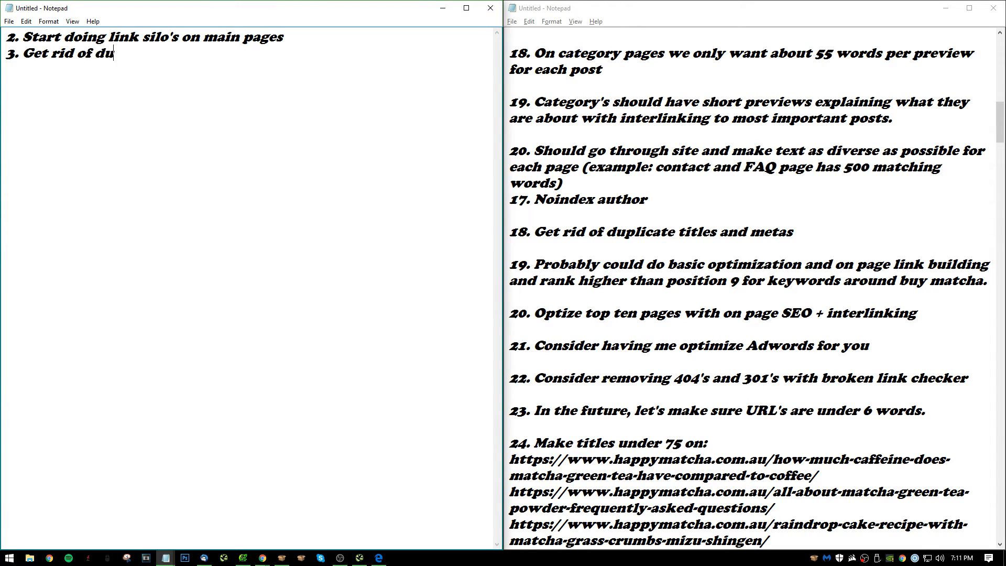
pyautogui.write('plicate content is')
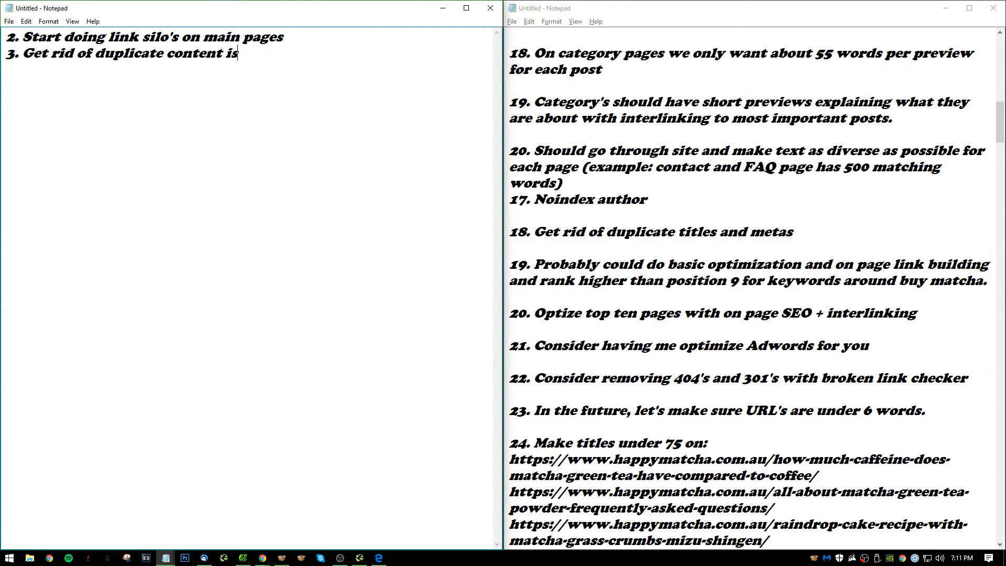
pyautogui.write('sues')
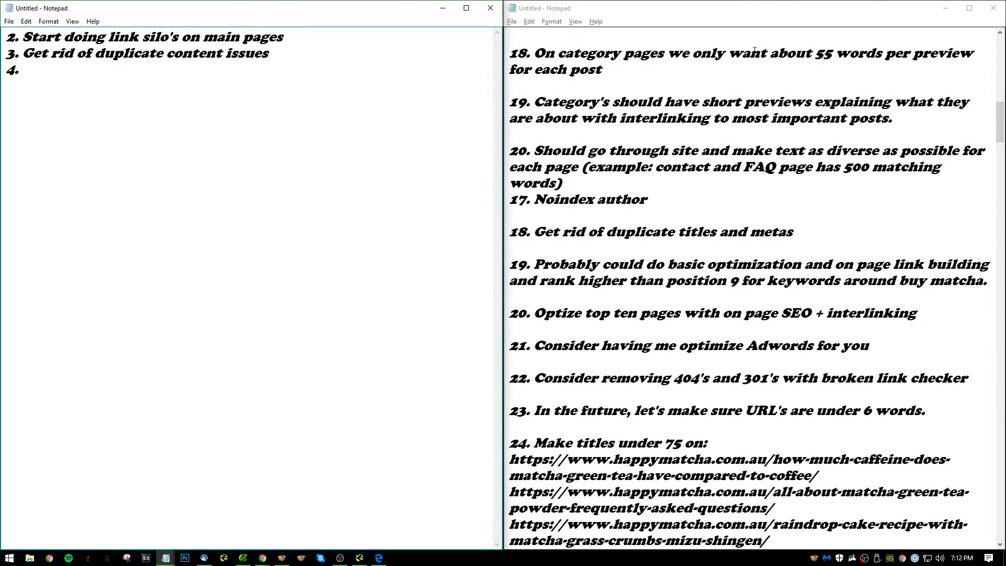
# Consult the earlier audit notes and write item 4 as "No index thin content pages and pages that have no use".
pyautogui.scroll(2, 796, 187)
pyautogui.scroll(3, 764, 199)
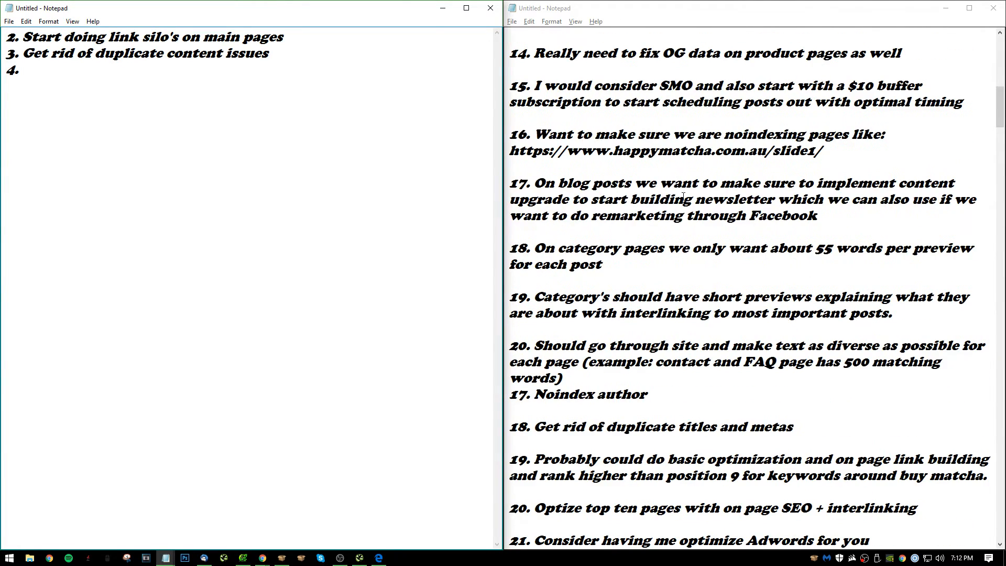
pyautogui.scroll(1, 689, 214)
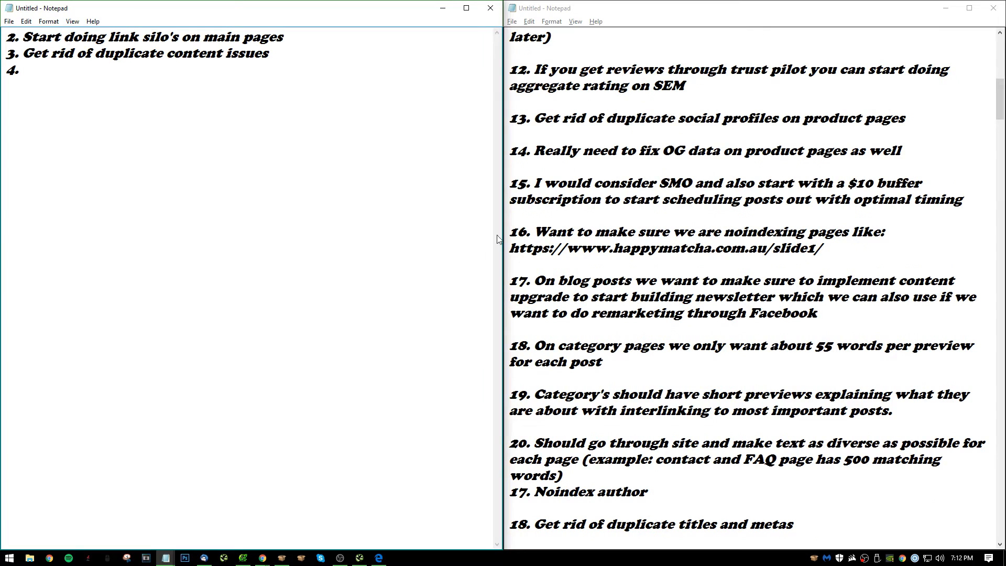
pyautogui.write('No inde')
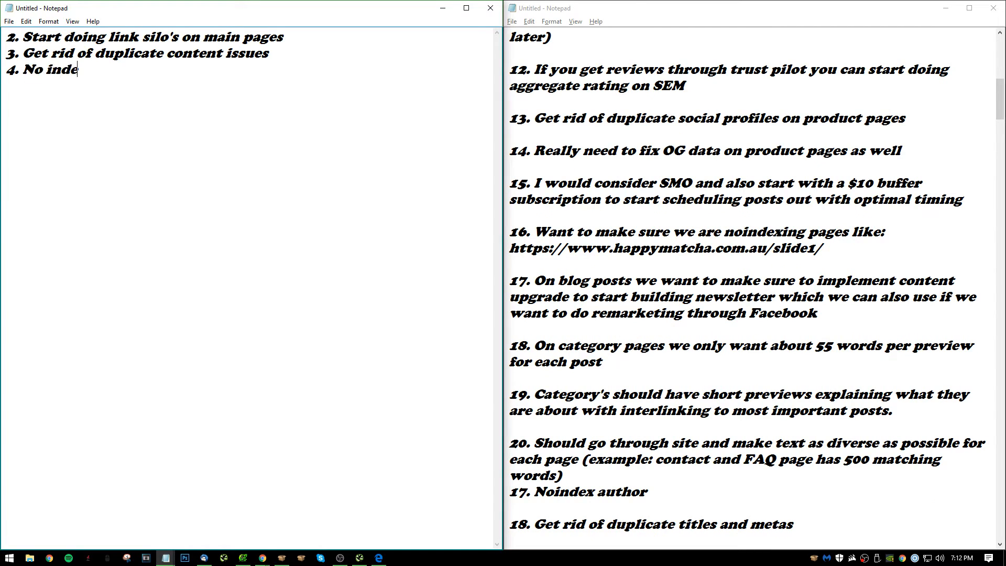
pyautogui.write('x pa')
pyautogui.press('BackSpace')
pyautogui.press('BackSpace')
pyautogui.write('thin')
pyautogui.press('BackSpace')
pyautogui.press('BackSpace')
pyautogui.press('BackSpace')
pyautogui.press('BackSpace')
pyautogui.write('t')
pyautogui.press('BackSpace')
pyautogui.write('thj')
pyautogui.press('BackSpace')
pyautogui.write('in content pages and ')
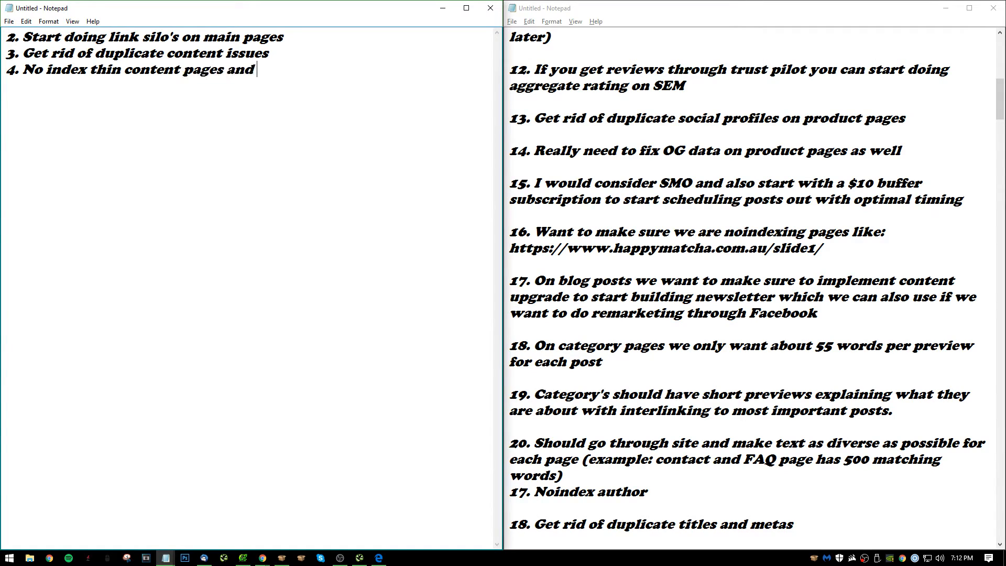
pyautogui.write('pages that have no ')
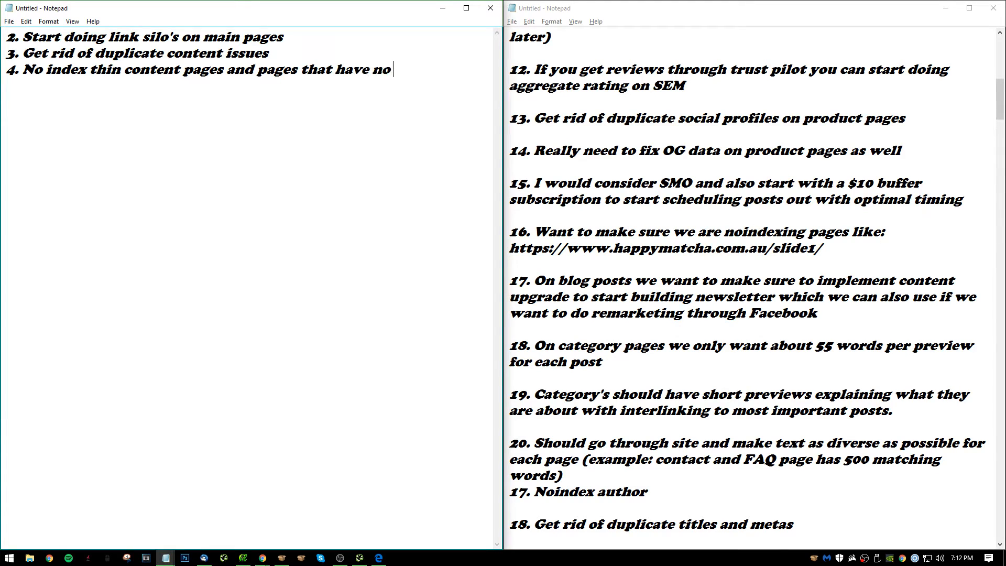
pyautogui.write('use 5.')
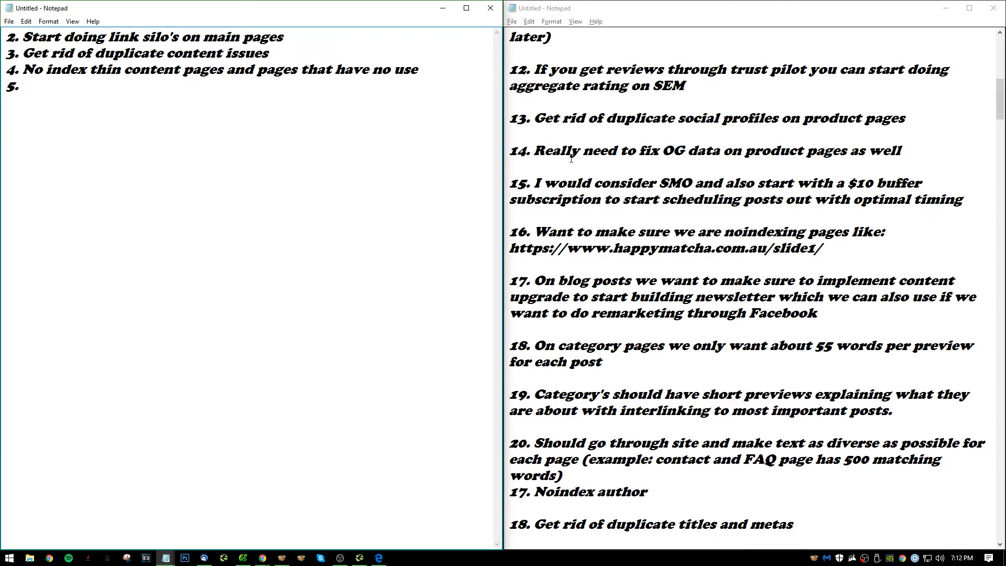
# Start item 5 in the new list and look back through the earlier audit notes for the next priority.
pyautogui.scroll(2, 608, 293)
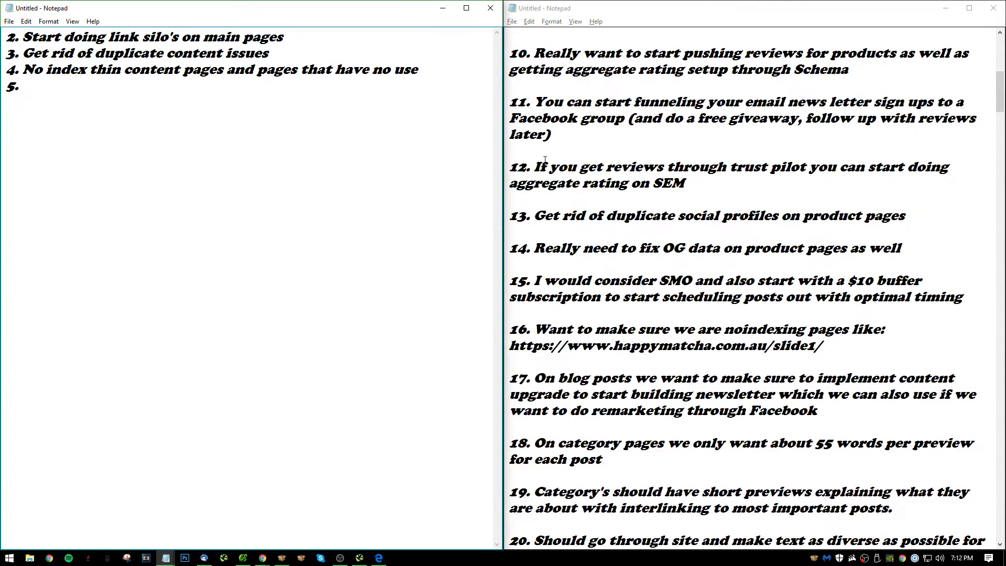
pyautogui.scroll(4, 775, 335)
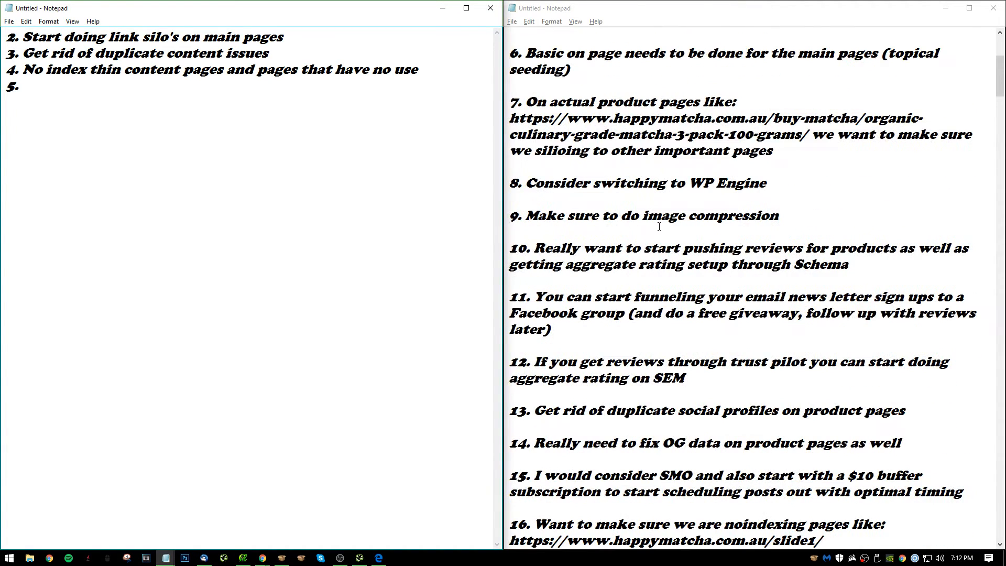
pyautogui.write('Content')
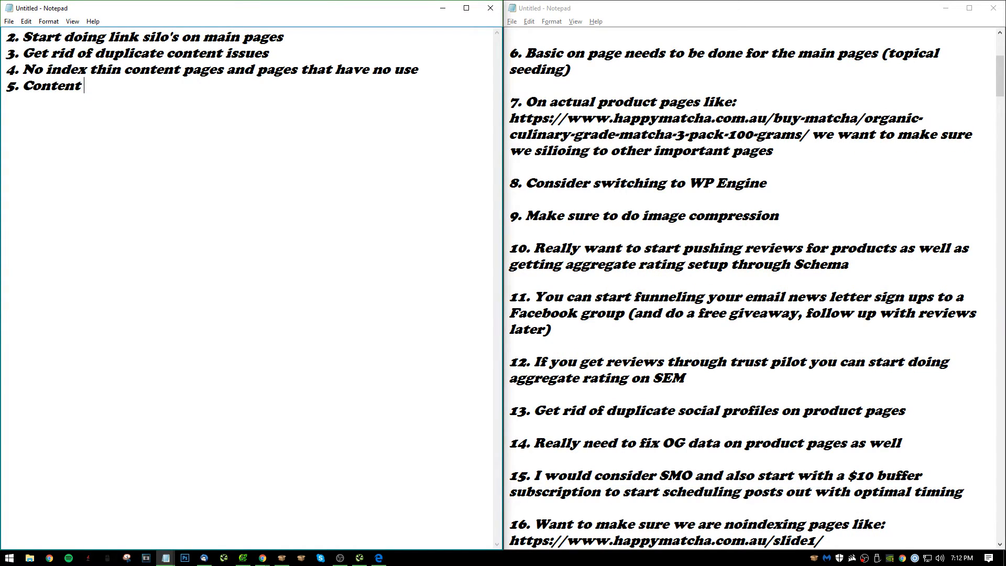
pyautogui.write(' upgrade')
pyautogui.press('BackSpace')
pyautogui.write('e')
pyautogui.press('BackSpace')
pyautogui.press('BackSpace')
pyautogui.press('BackSpace')
pyautogui.press('BackSpace')
pyautogui.press('BackSpace')
pyautogui.press('BackSpace')
pyautogui.press('BackSpace')
pyautogui.press('BackSpace')
pyautogui.press('BackSpace')
pyautogui.press('BackSpace')
pyautogui.press('BackSpace')
# Write item 5 as "Start doing content upgrades for newsletter".
pyautogui.press('BackSpace')
pyautogui.press('BackSpace')
pyautogui.press('BackSpace')
pyautogui.press('BackSpace')
pyautogui.write('Startr do')
pyautogui.press('BackSpace')
pyautogui.press('BackSpace')
pyautogui.press('BackSpace')
pyautogui.press('BackSpace')
pyautogui.write('doing content u')
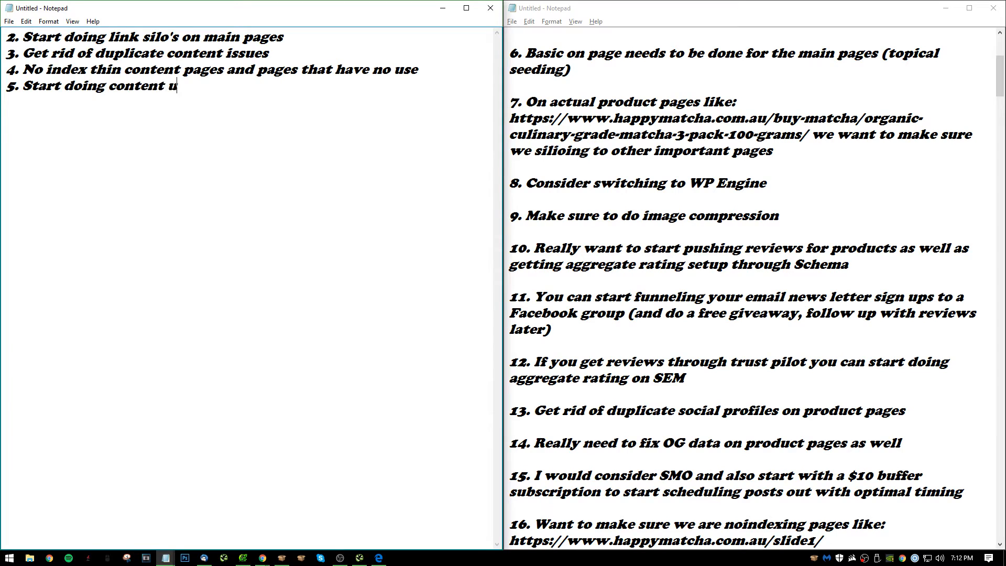
pyautogui.write('pgrades for new')
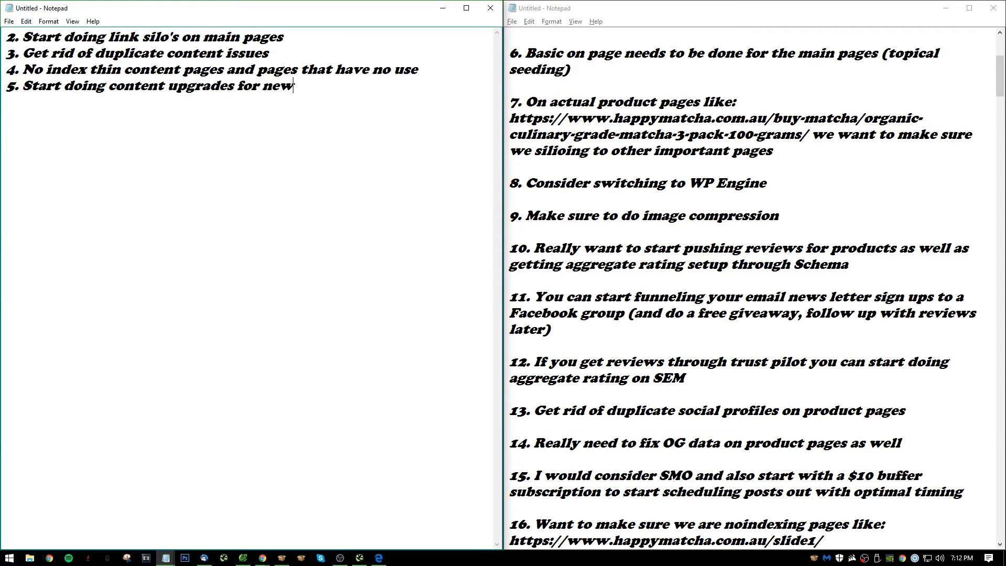
pyautogui.write('sletter ')
pyautogui.write('6.')
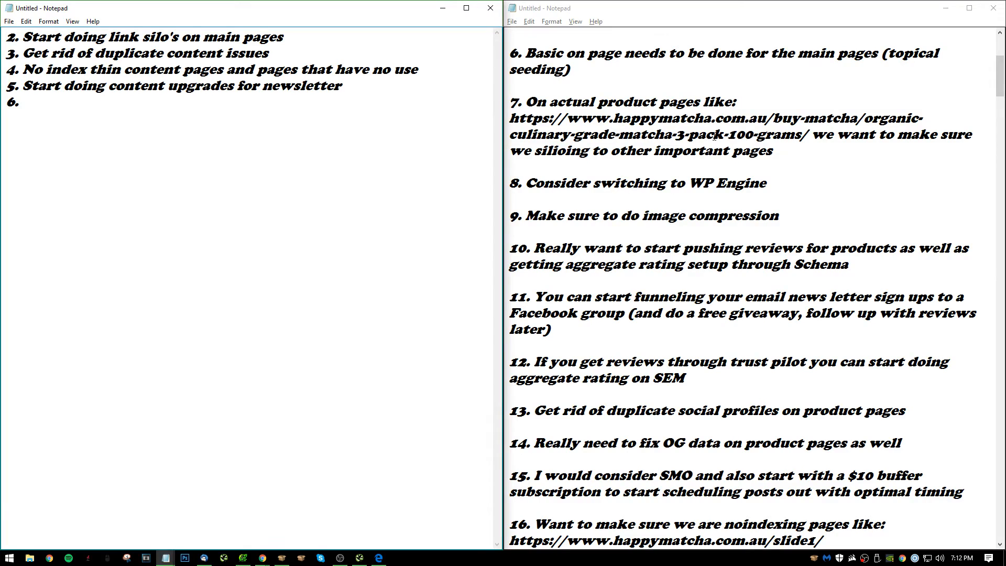
# Consult the beginning of the audit notes and write item 6 as "Schema markup with aggregate rating".
pyautogui.scroll(1, 714, 136)
pyautogui.scroll(4, 593, 106)
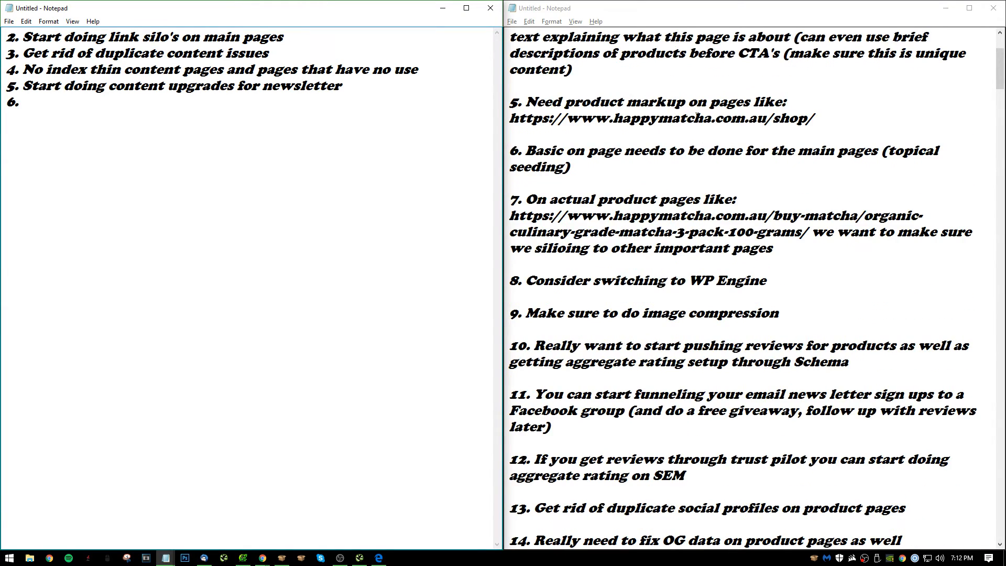
pyautogui.scroll(-1, 653, 145)
pyautogui.scroll(1, 655, 145)
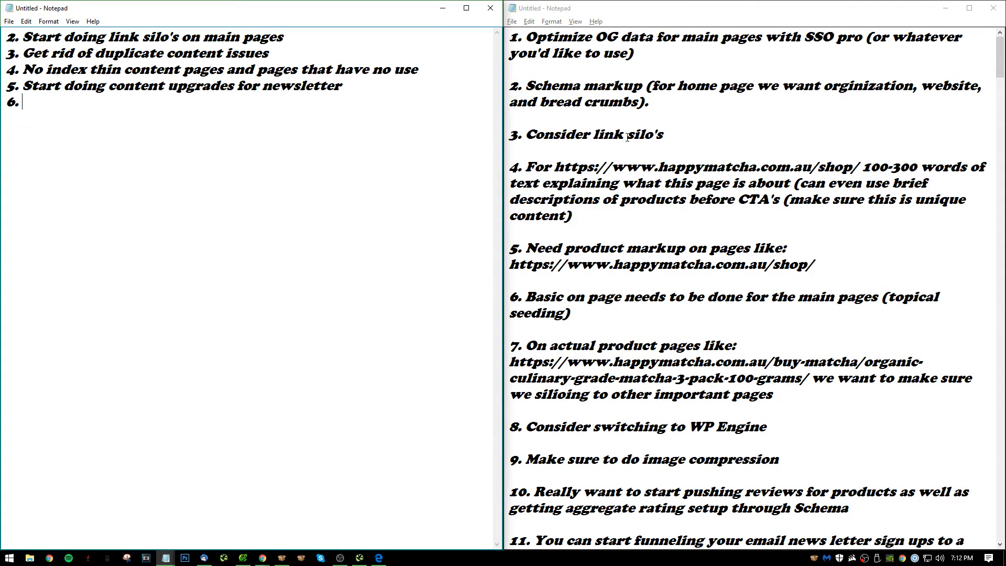
pyautogui.write('Schema amrk')
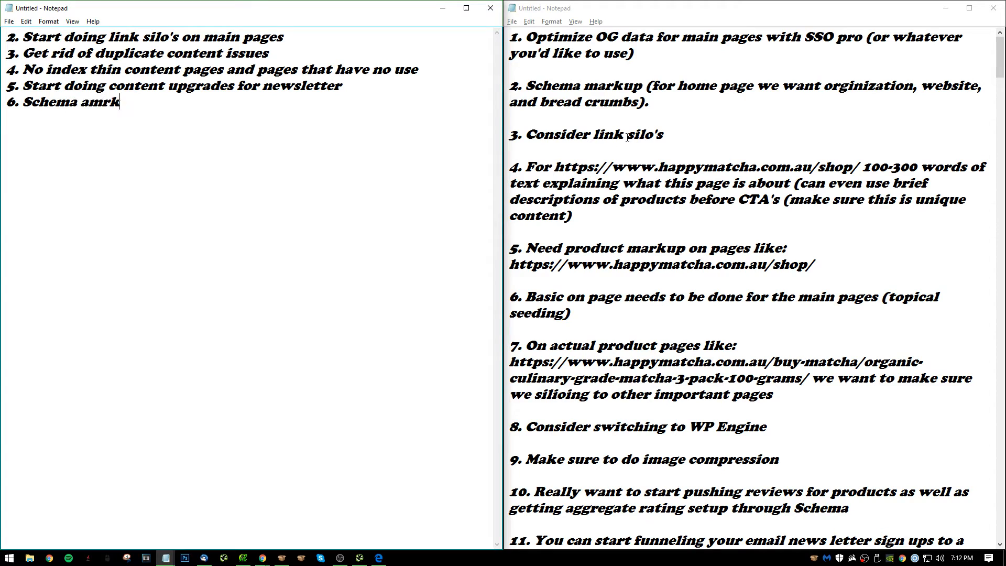
pyautogui.write('s')
pyautogui.press('BackSpace')
pyautogui.press('BackSpace')
pyautogui.press('BackSpace')
pyautogui.press('BackSpace')
pyautogui.press('BackSpace')
pyautogui.write('markup with aggreg')
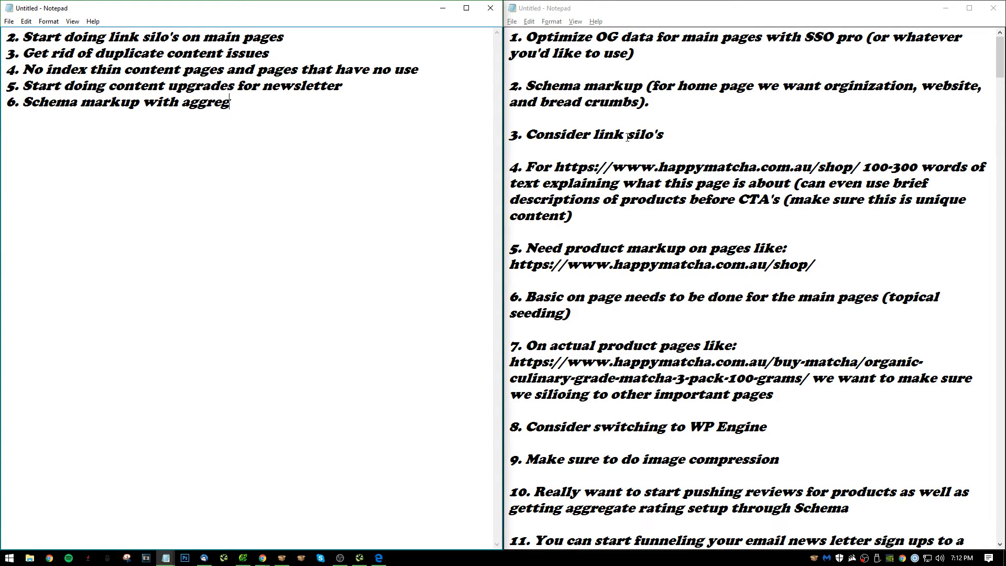
pyautogui.write('ate rating')
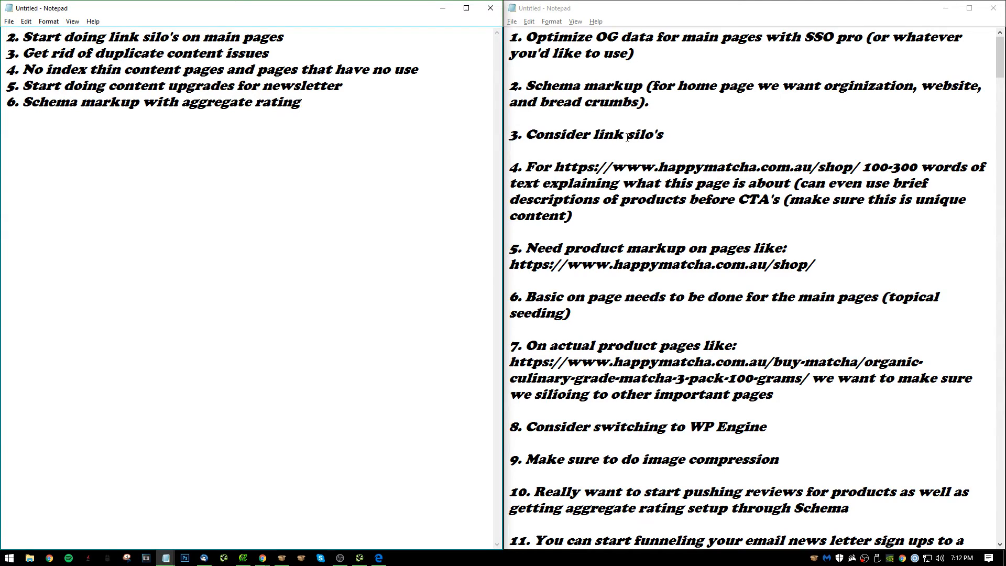
pyautogui.write(' / also markup for maio')
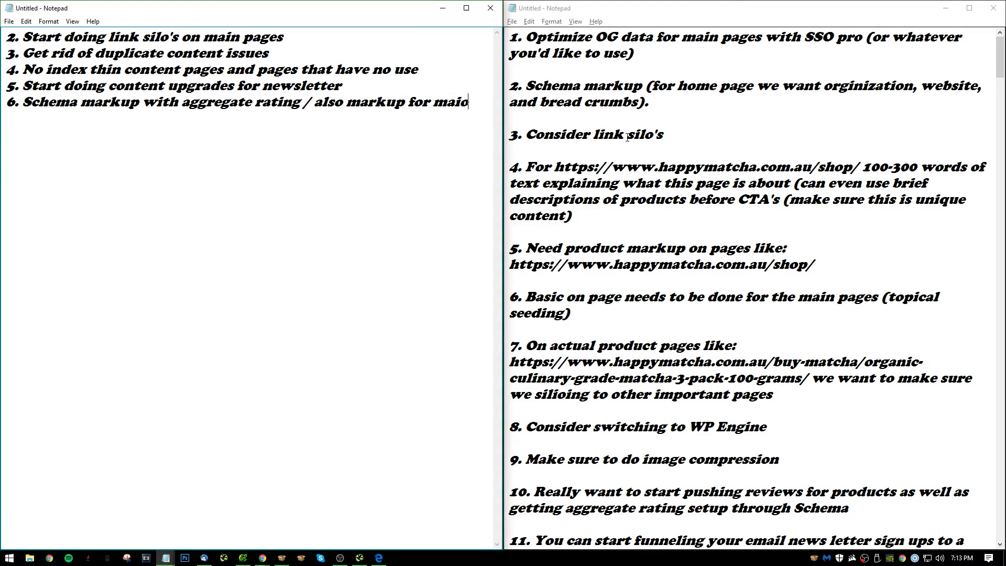
# Extend item 6 with "/ also markup for main pages like home".
pyautogui.press('BackSpace')
pyautogui.write('n pages like home')
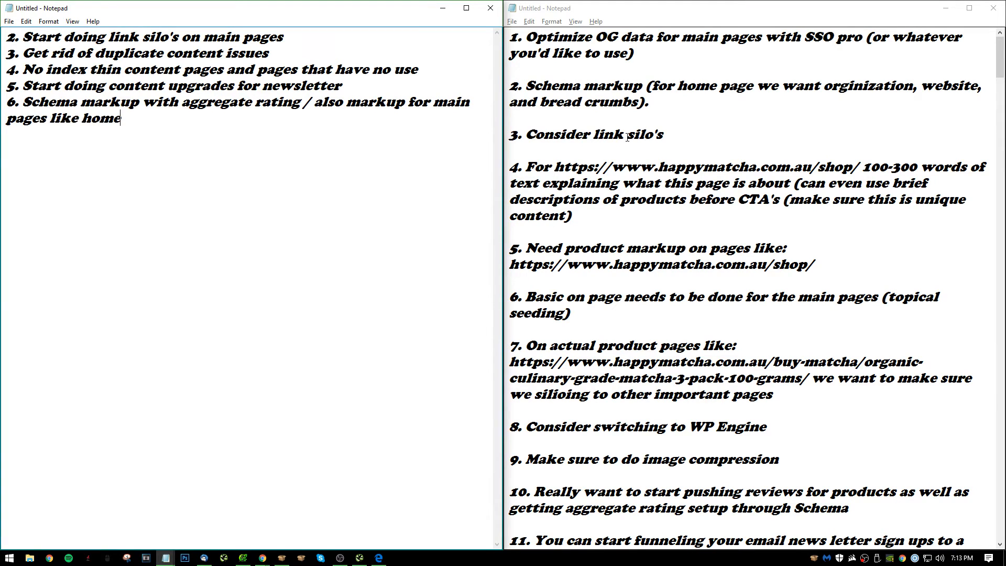
# Add item 7 as "Start driving to trust pilot".
pyautogui.press('Return')
pyautogui.write('7. R')
pyautogui.press('BackSpace')
pyautogui.write('Start')
pyautogui.press('BackSpace')
pyautogui.write('t driving ')
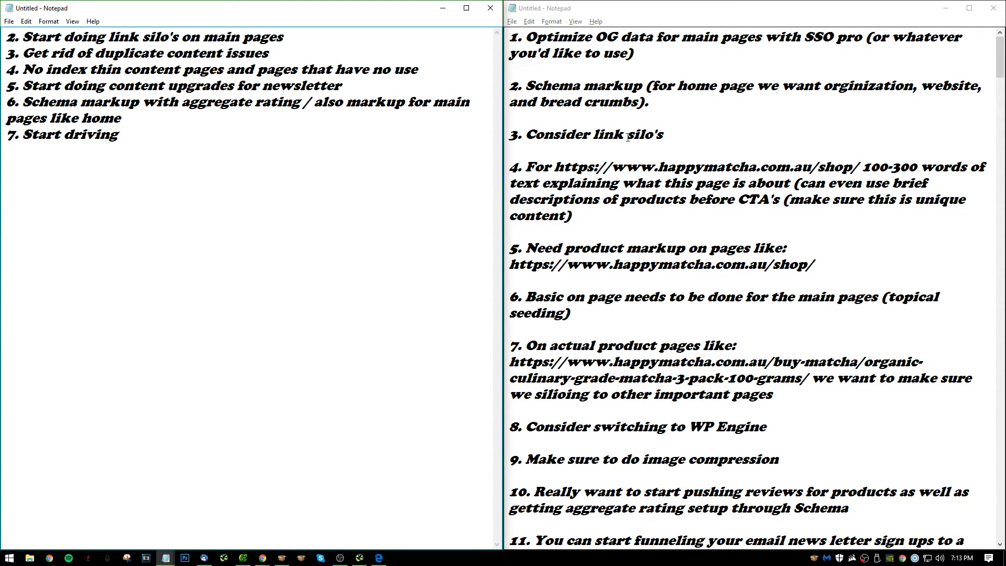
pyautogui.write('to trust pil')
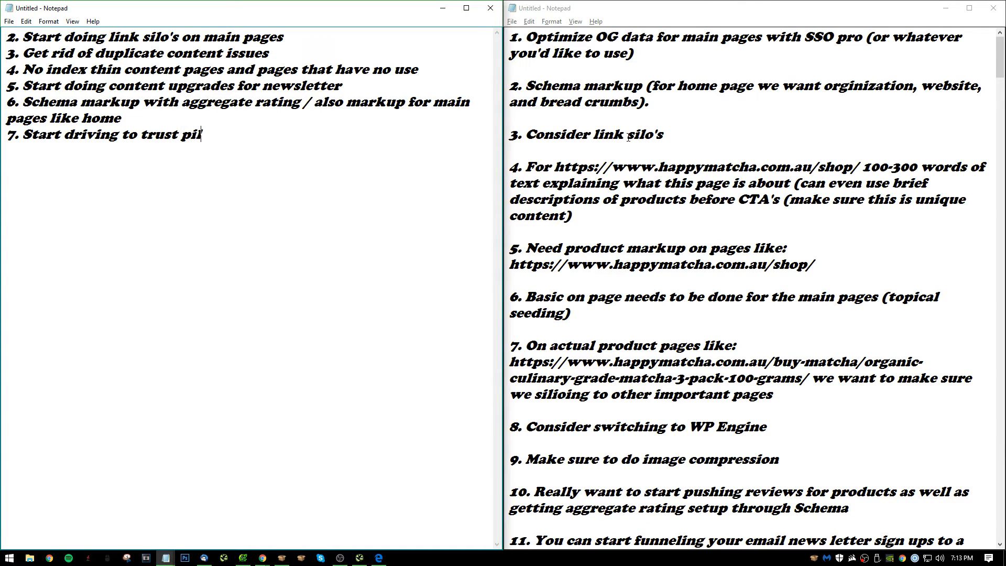
pyautogui.write('ot ')
pyautogui.write('8.')
# Start item 8 and review the audit notes from schema markup through the title-length fixes for the next priority.
pyautogui.scroll(-5, 692, 260)
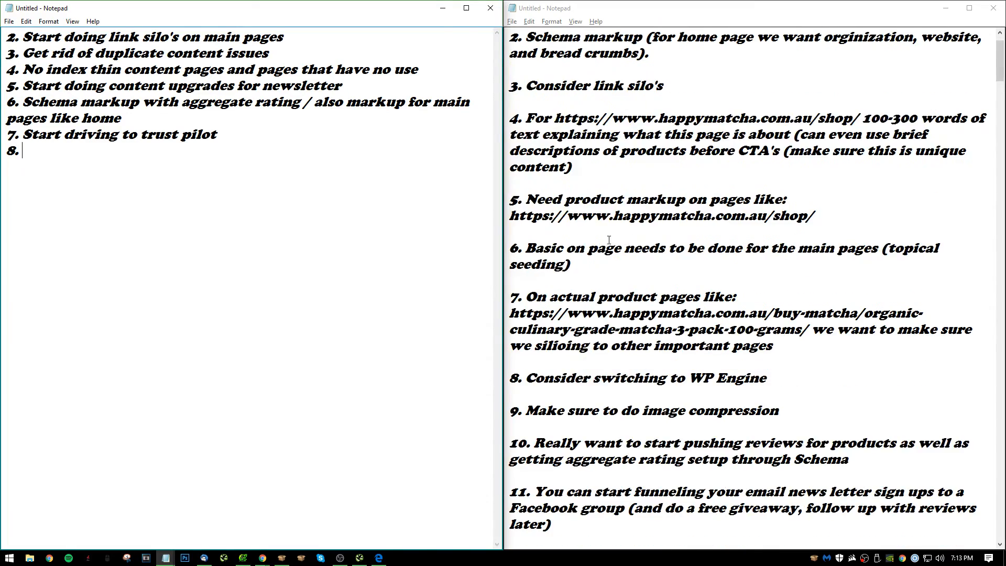
pyautogui.scroll(-2, 692, 260)
pyautogui.scroll(3, 693, 255)
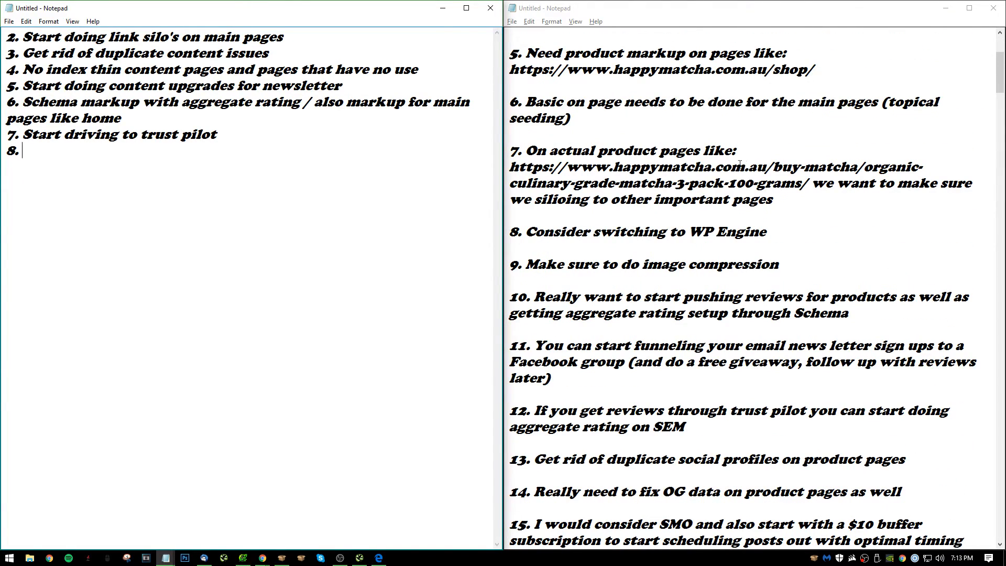
pyautogui.scroll(-4, 680, 191)
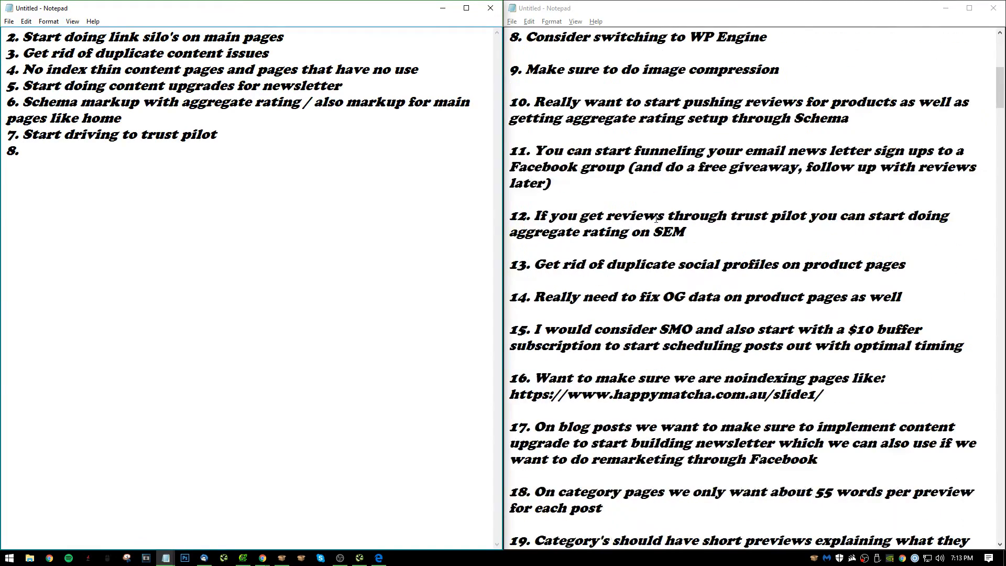
pyautogui.scroll(-2, 692, 214)
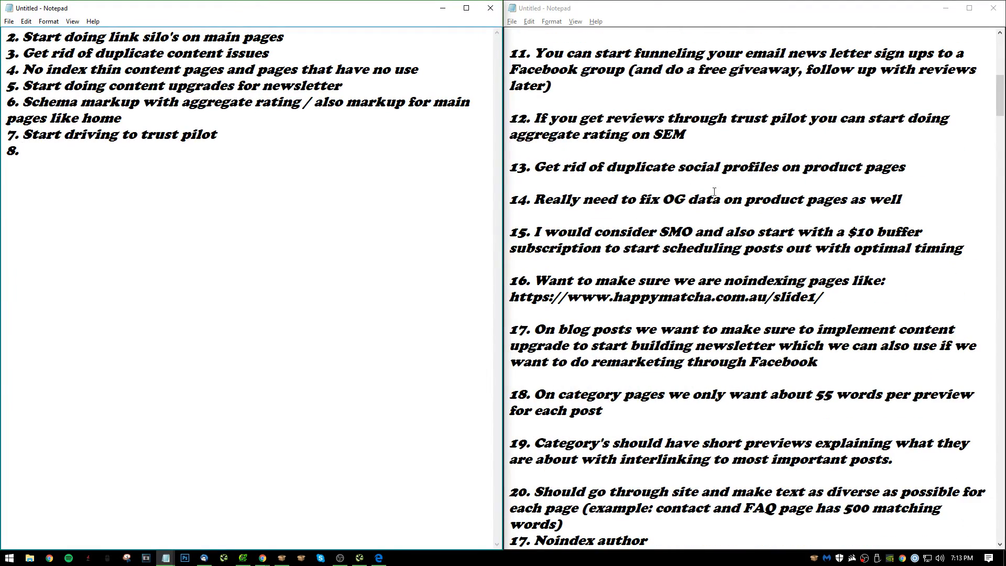
pyautogui.scroll(-5, 659, 202)
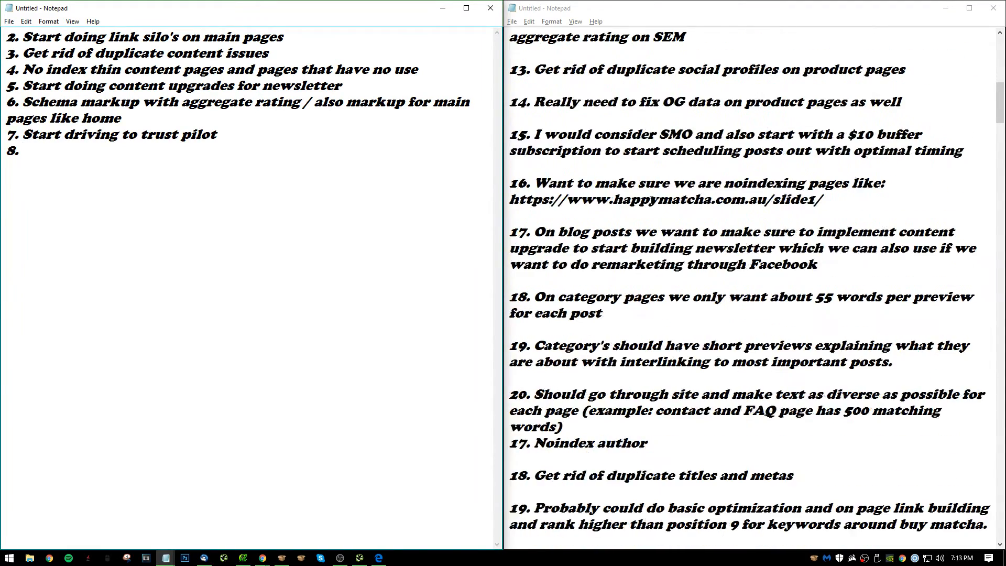
pyautogui.scroll(-2, 661, 201)
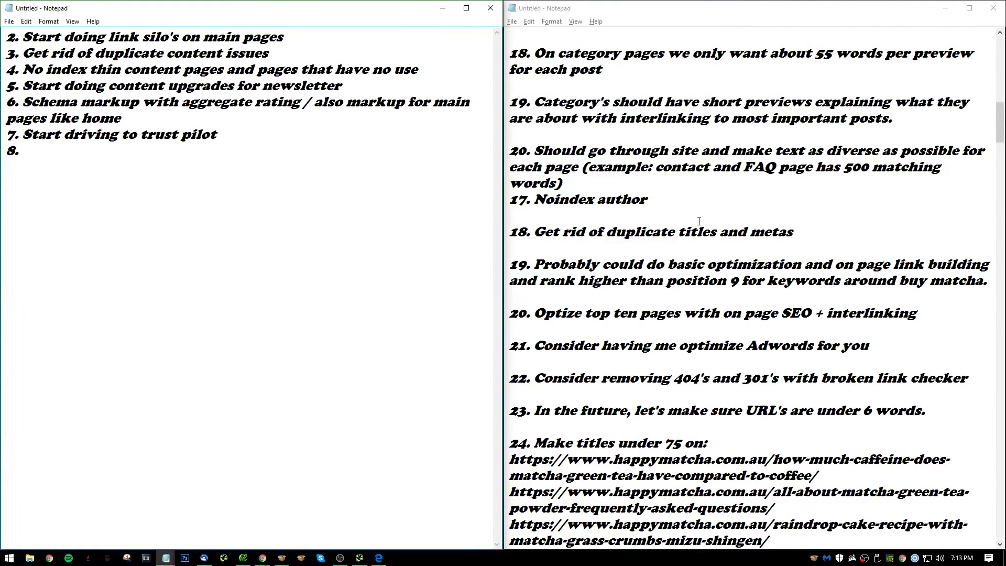
pyautogui.scroll(-1, 700, 221)
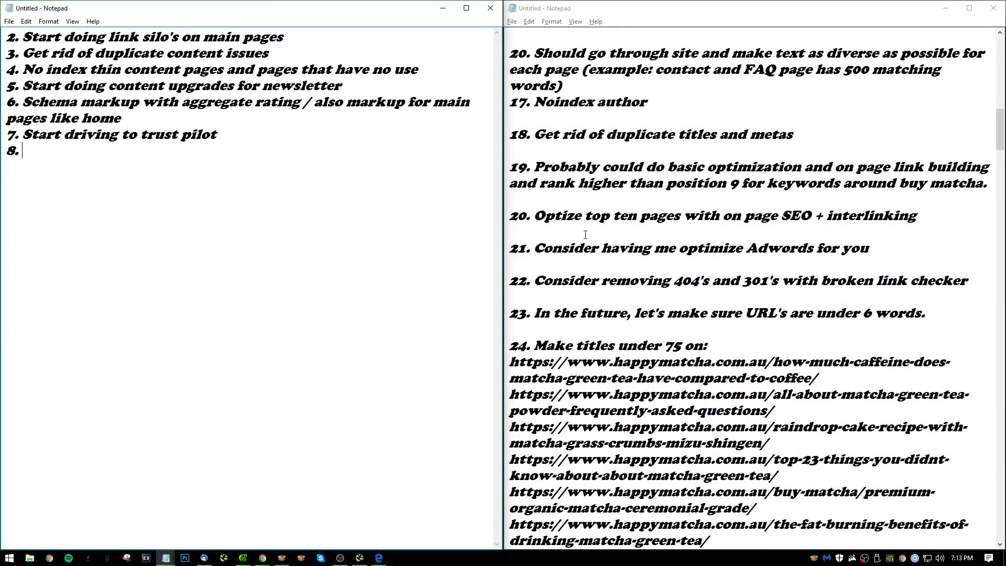
pyautogui.scroll(-1, 735, 217)
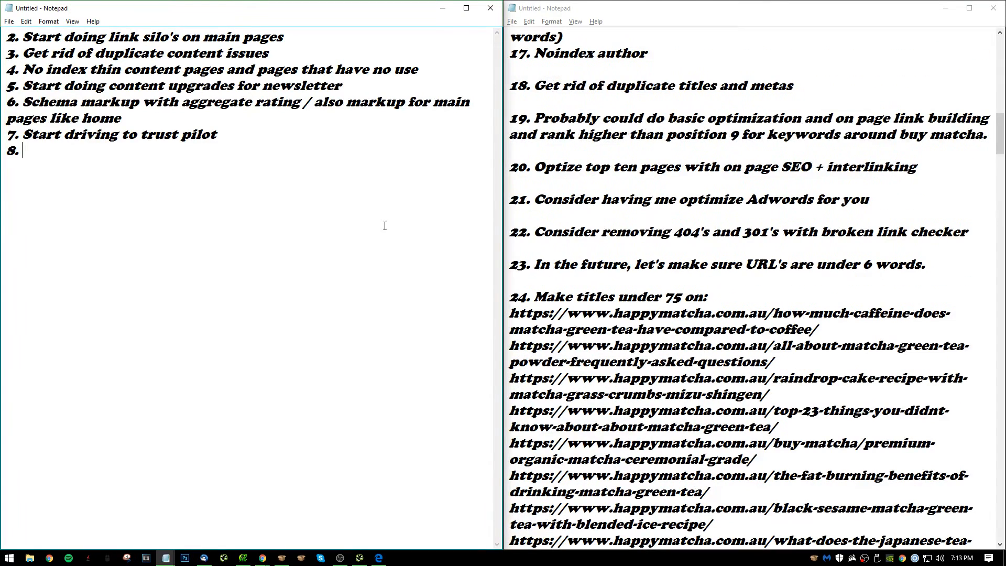
# Write item 8 as "Optimize top ten pages with interlinking and CTR optimization".
pyautogui.write('Optimize top ten pages with')
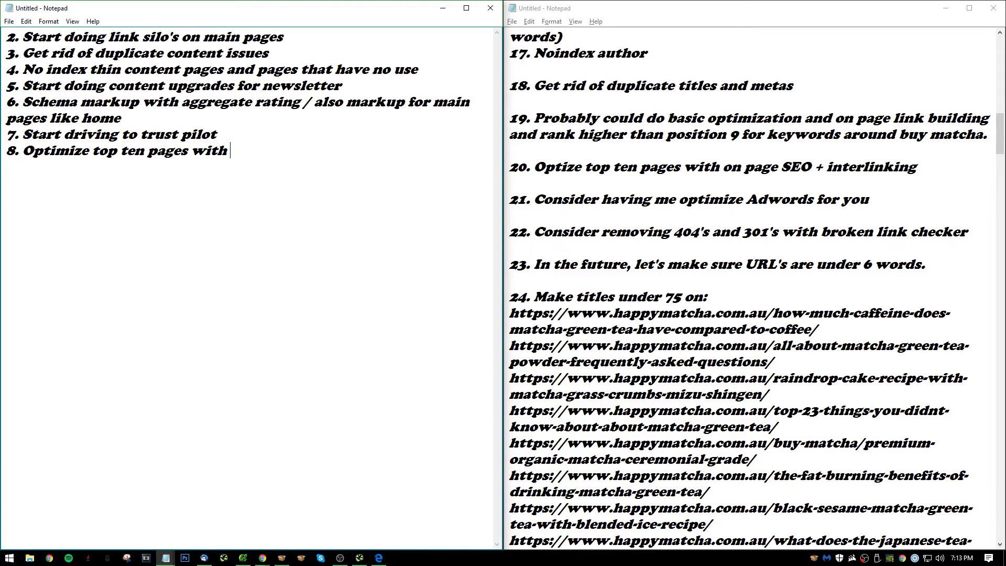
pyautogui.write(' interlink')
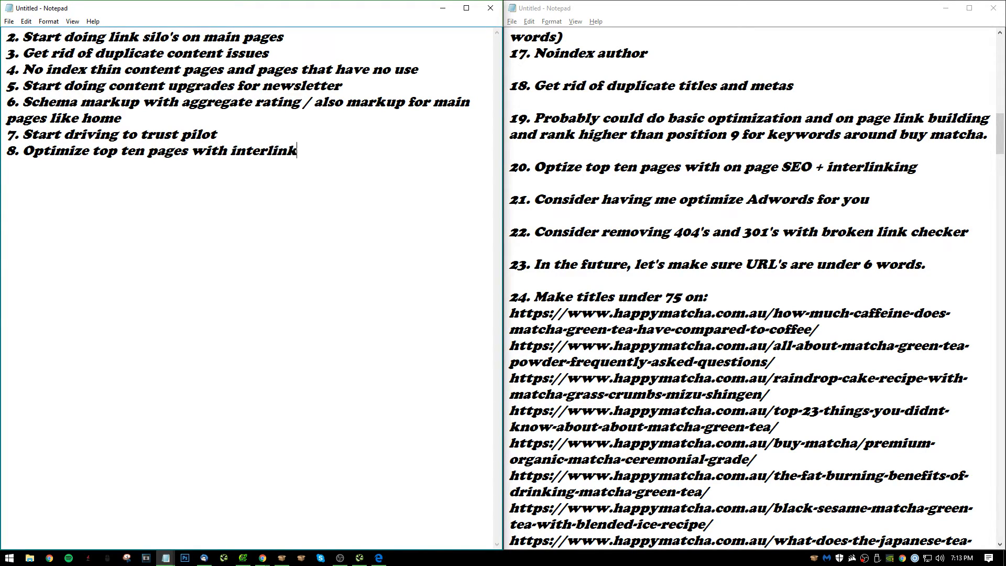
pyautogui.write('ing and CTR')
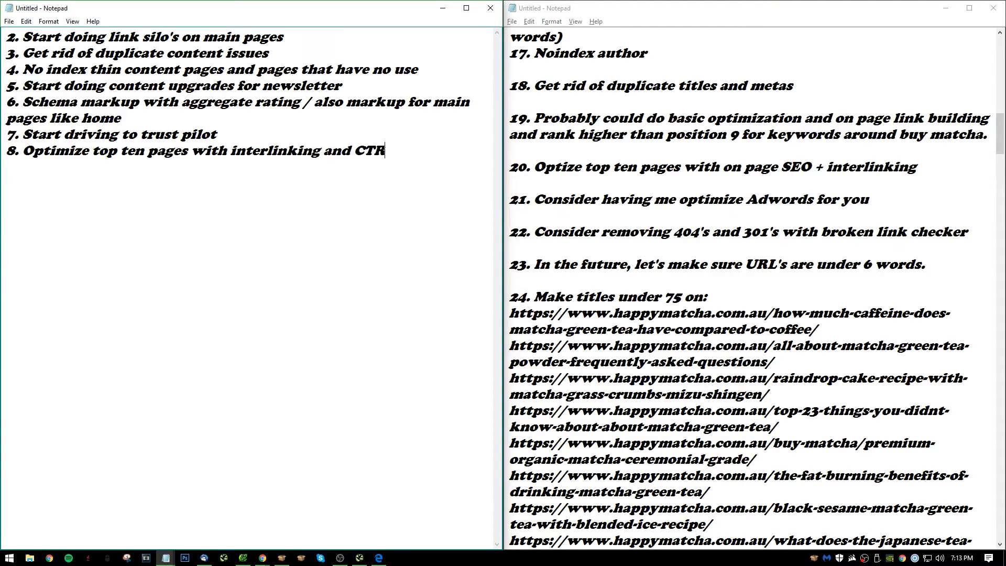
pyautogui.write(' optimization')
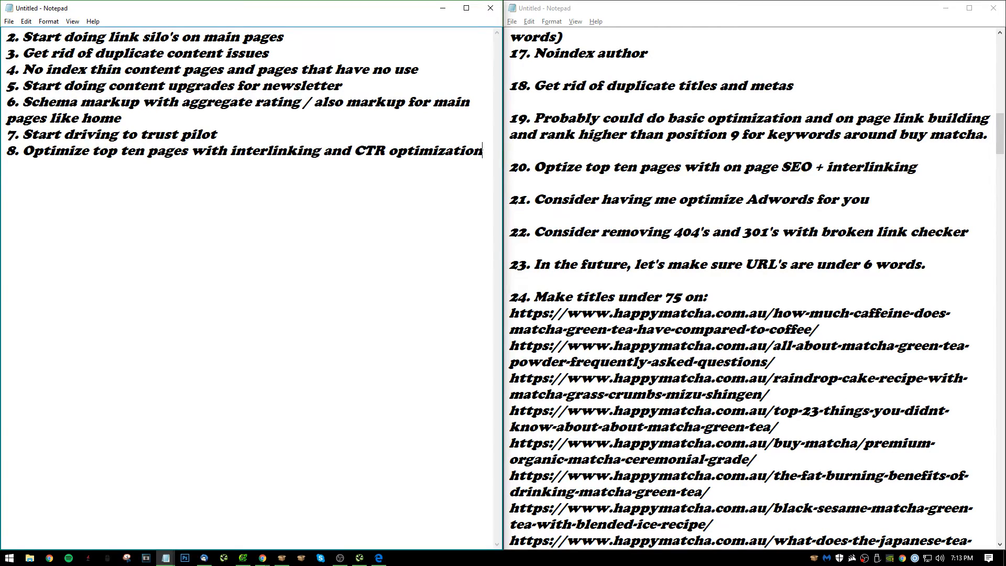
pyautogui.press('BackSpace')
pyautogui.press('BackSpace')
pyautogui.press('BackSpace')
pyautogui.press('BackSpace')
pyautogui.press('BackSpace')
pyautogui.press('BackSpace')
pyautogui.press('BackSpace')
pyautogui.press('BackSpace')
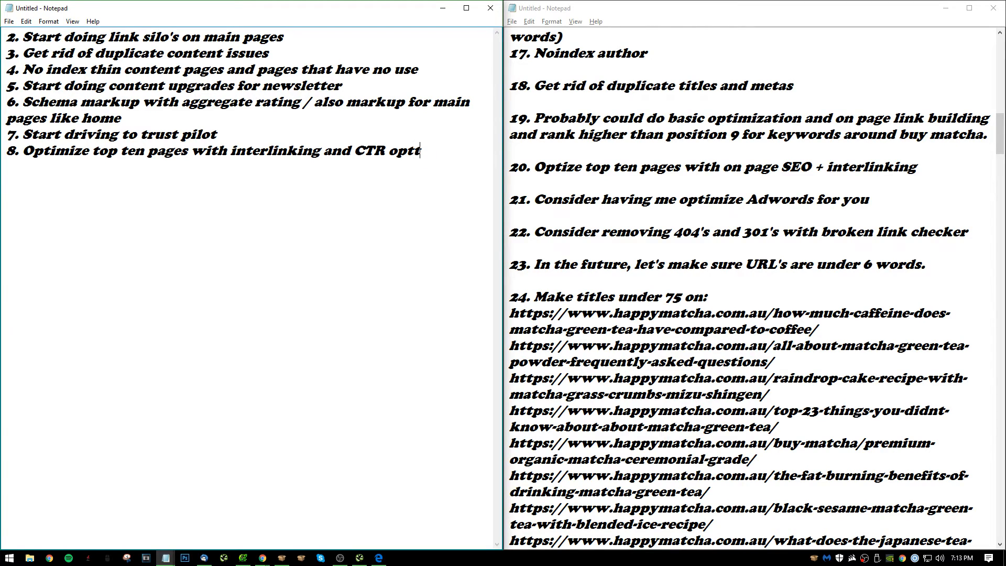
pyautogui.write('imization')
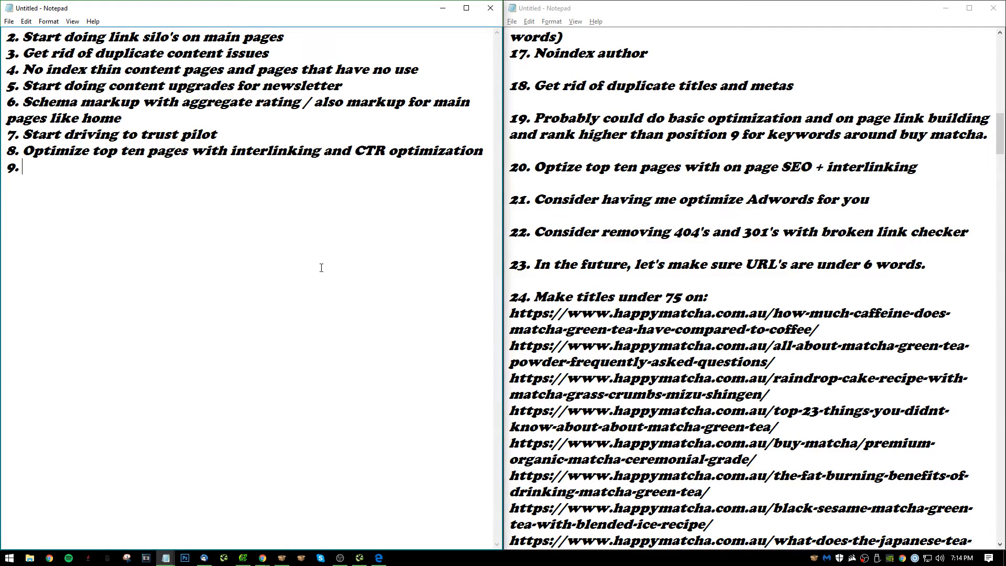
# Review the numbered audit notes, add "Fix broken links" as item 9 of the optimization list, and start item 10.
pyautogui.scroll(-20, 787, 228)
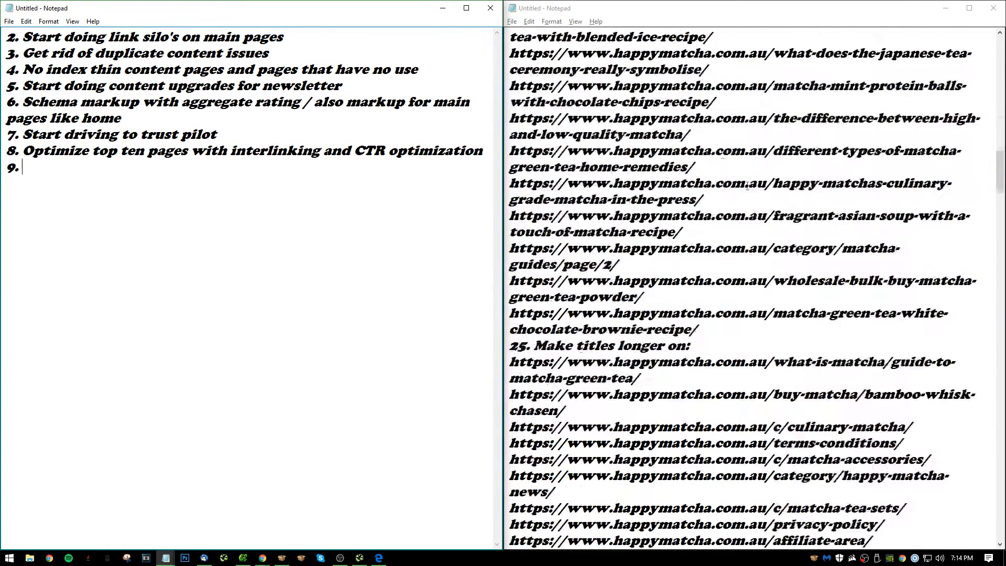
pyautogui.scroll(-20, 787, 228)
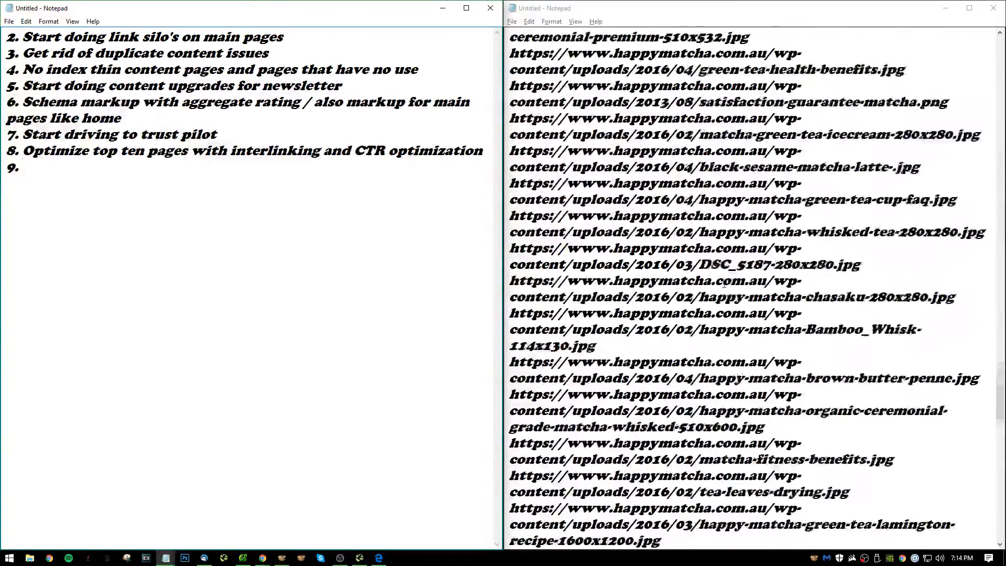
pyautogui.scroll(-6, 781, 274)
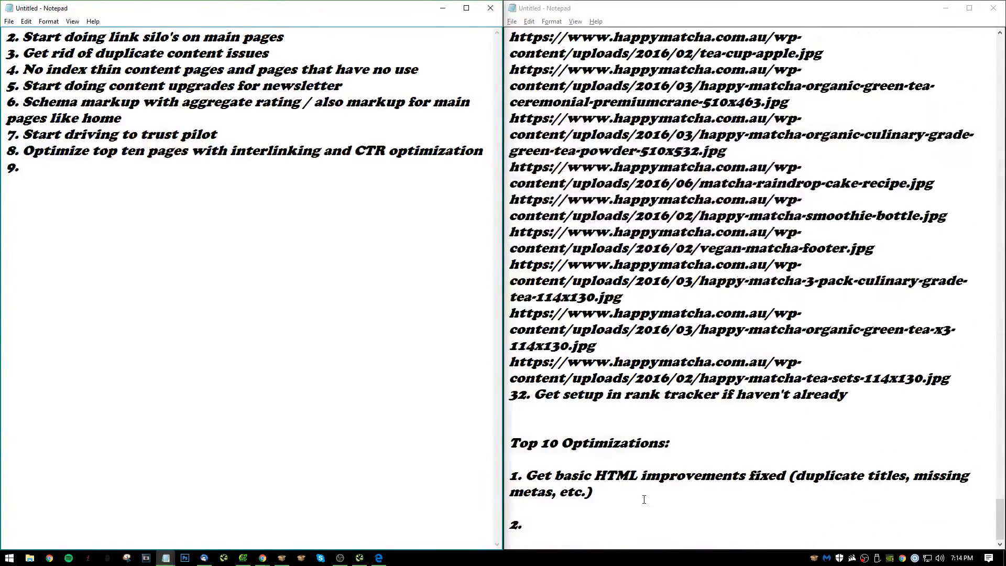
pyautogui.scroll(6, 690, 444)
pyautogui.scroll(-6, 705, 418)
pyautogui.scroll(20, 717, 417)
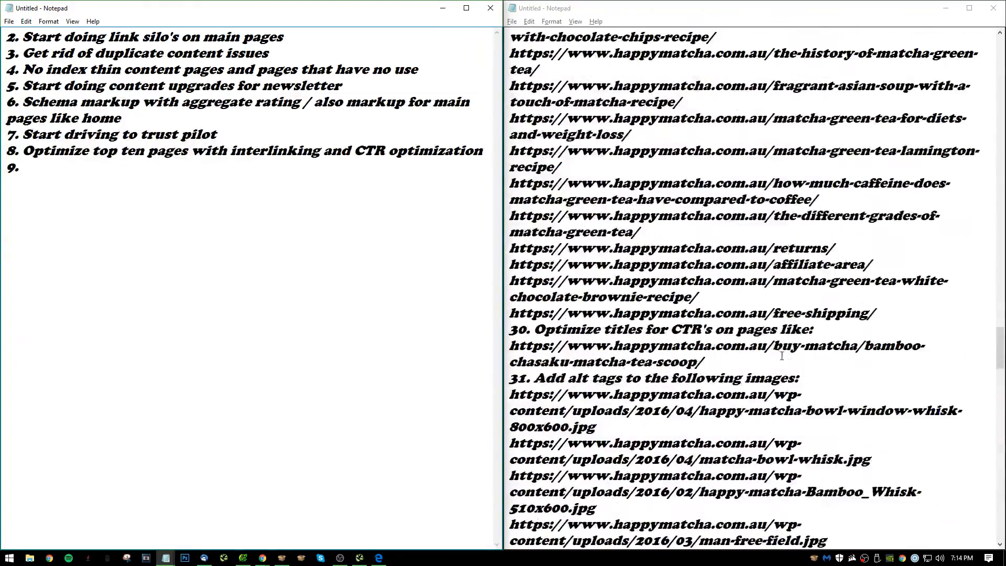
pyautogui.scroll(20, 782, 356)
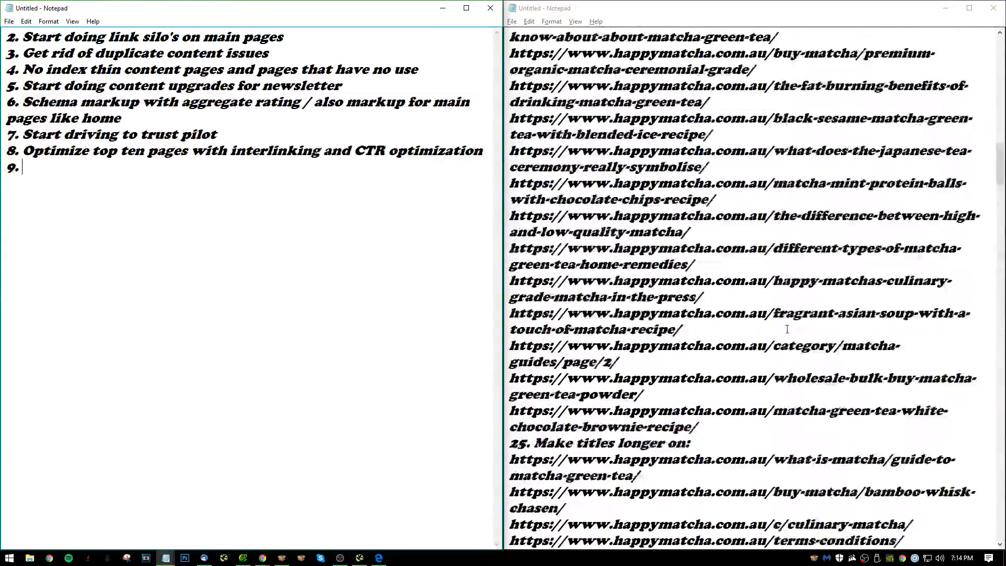
pyautogui.scroll(10, 787, 329)
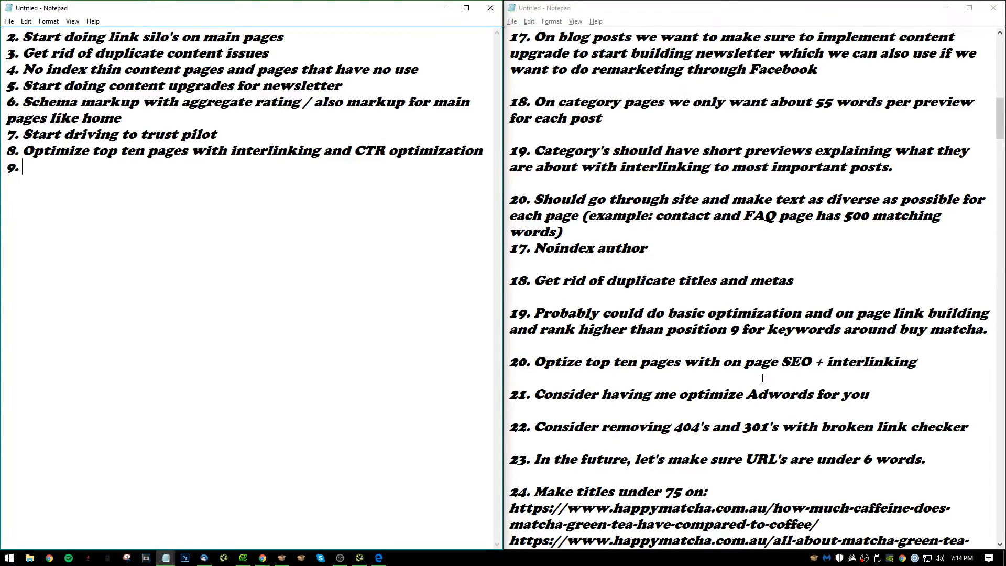
pyautogui.scroll(-2, 729, 436)
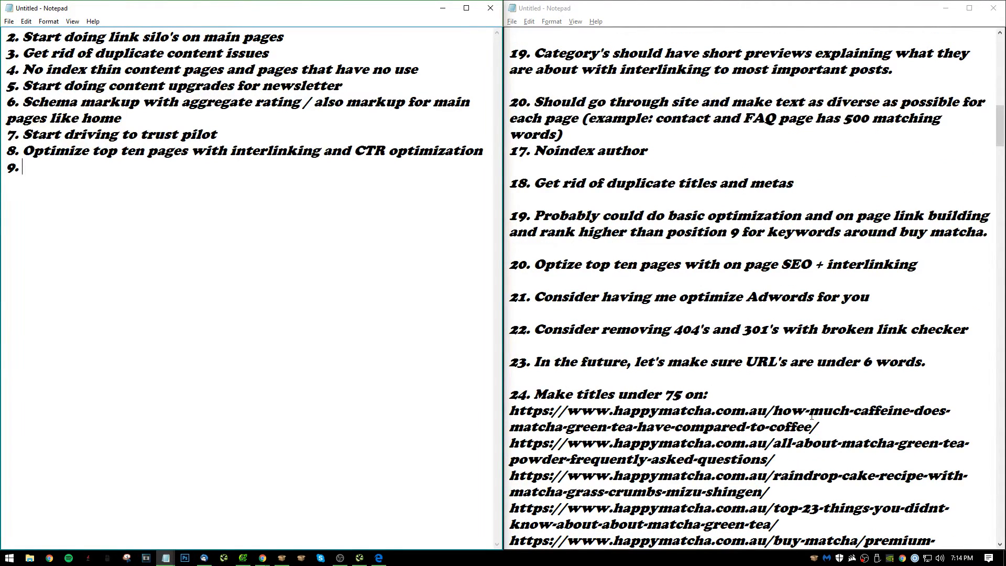
pyautogui.write('x br')
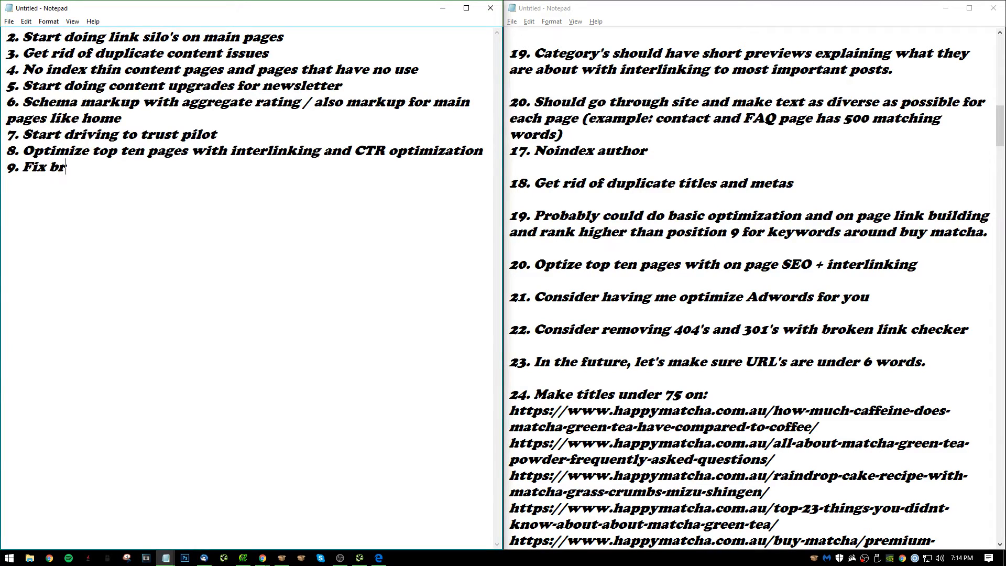
pyautogui.write('oken links')
pyautogui.press('Return')
pyautogui.write('10.')
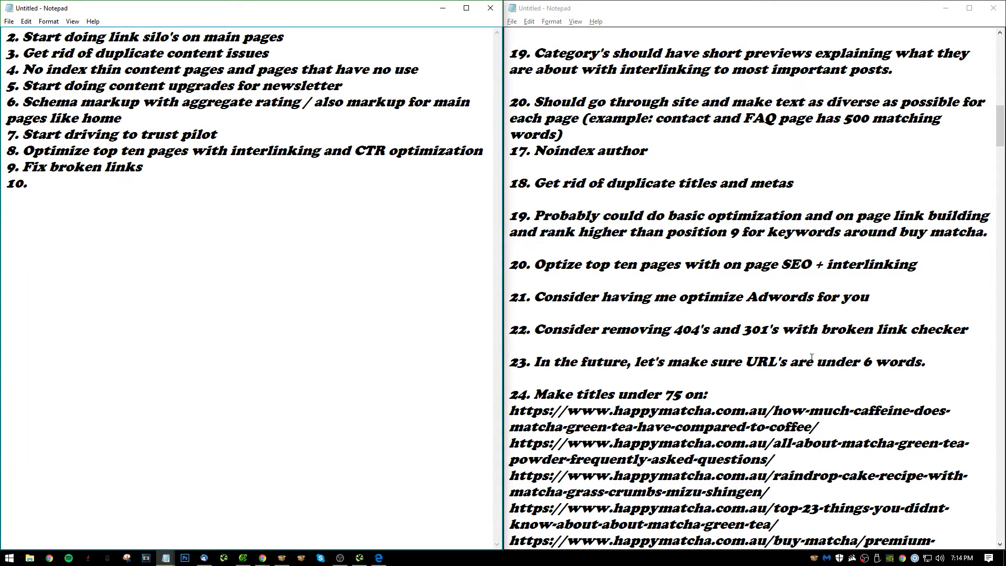
# Look back through the earlier audit notes for a candidate for the tenth optimization.
pyautogui.scroll(1, 821, 324)
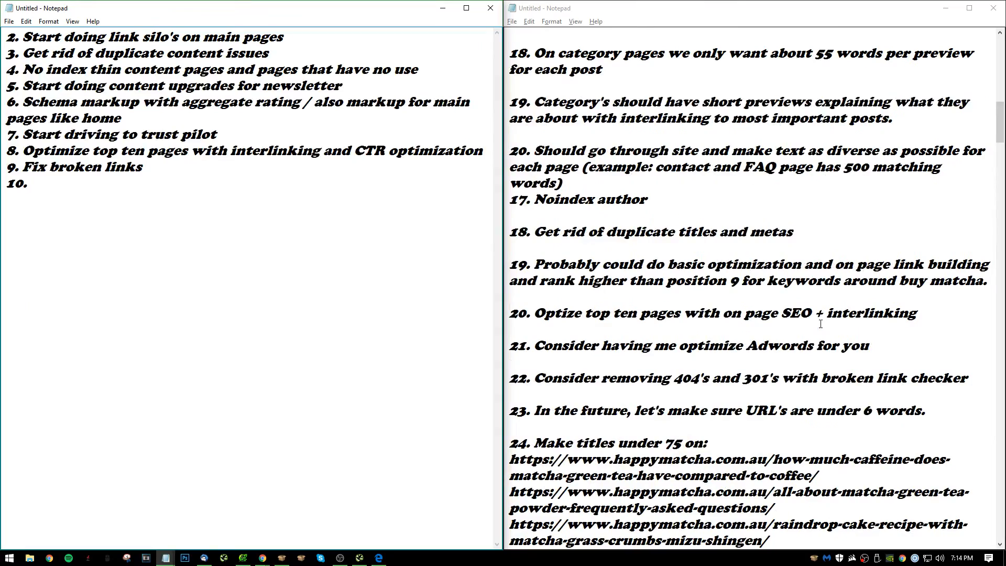
pyautogui.scroll(4, 821, 324)
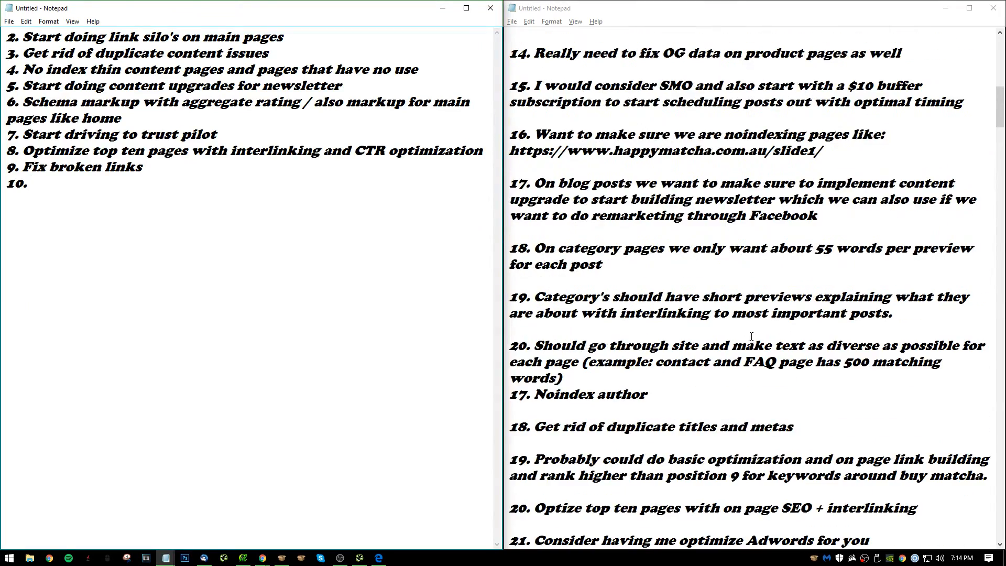
pyautogui.scroll(2, 757, 336)
pyautogui.scroll(11, 782, 360)
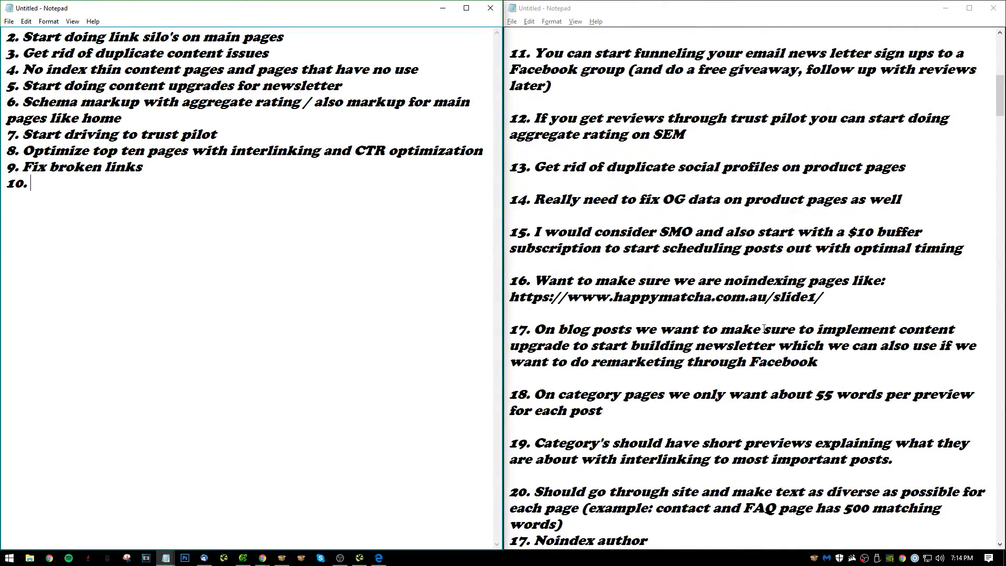
pyautogui.scroll(-1, 711, 229)
pyautogui.scroll(1, 710, 229)
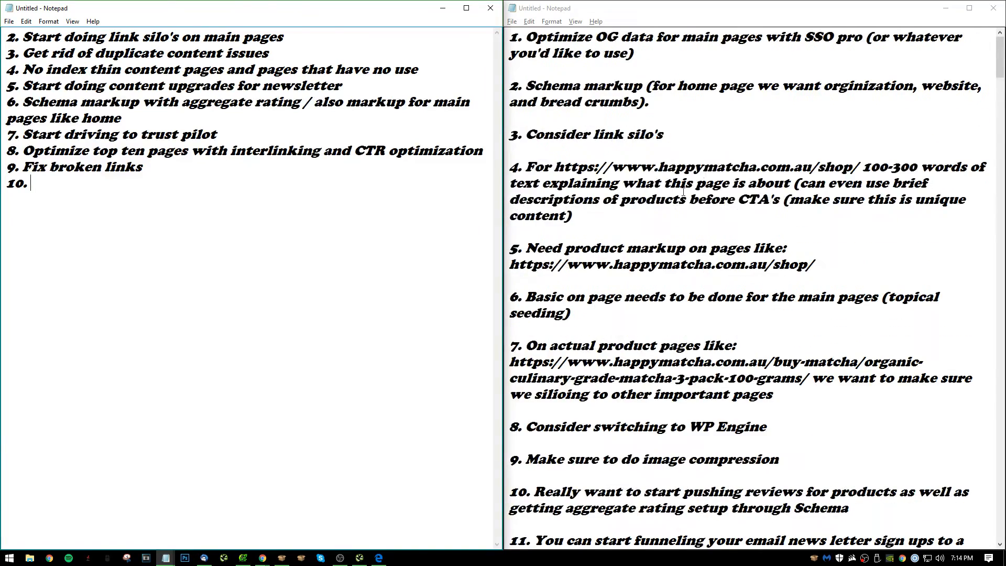
# Minimize both Notepad windows and Screaming Frog, and switch to the Ahrefs dashboard in Chrome.
pyautogui.click(442, 7)
pyautogui.click(946, 8)
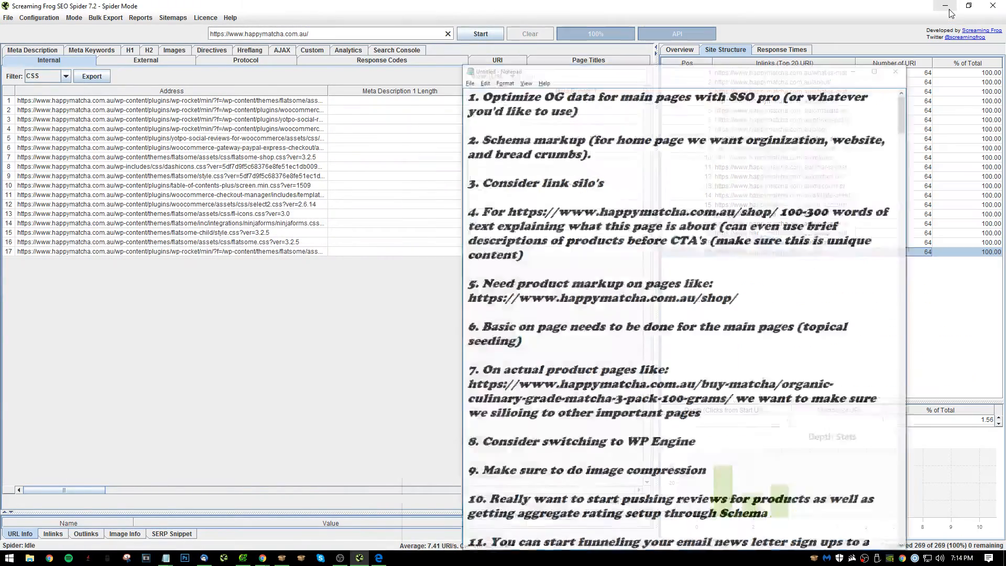
pyautogui.hotkey('alt', 'Tab')
pyautogui.hotkey('alt', 'Tab')
pyautogui.hotkey('alt', 'Tab')
pyautogui.hotkey('alt', 'Tab')
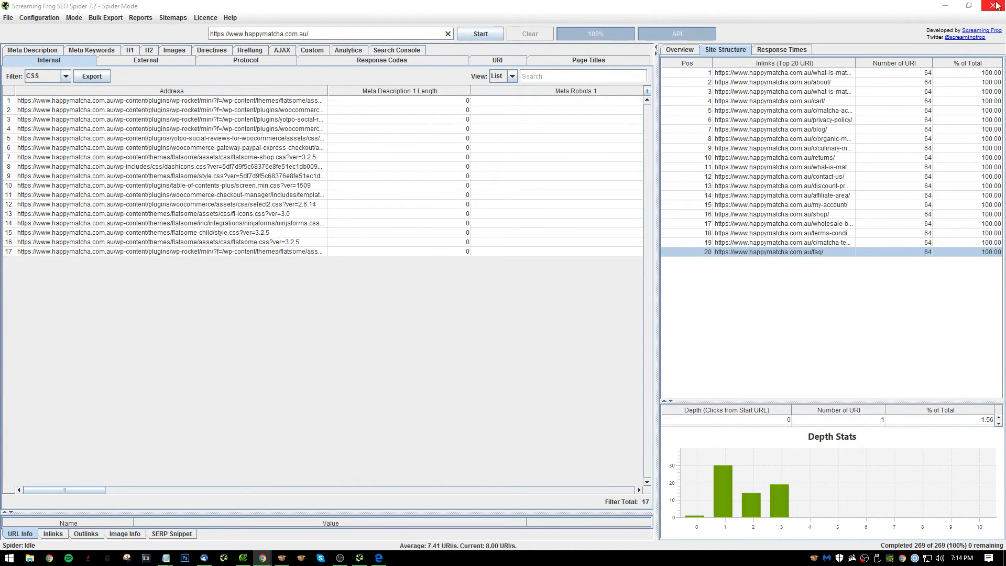
pyautogui.click(946, 6)
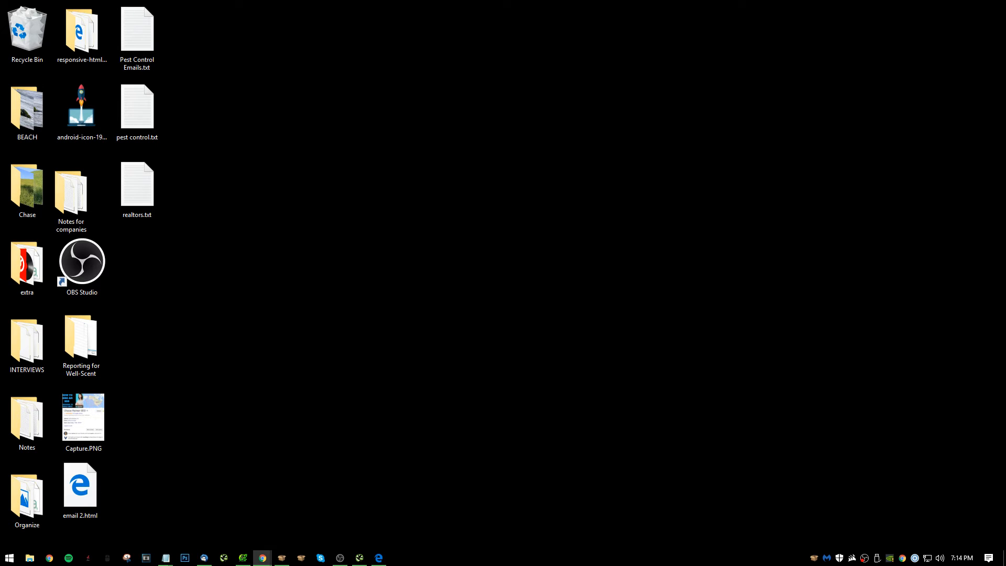
pyautogui.moveTo(1005, 10); pyautogui.dragTo(445, 1)
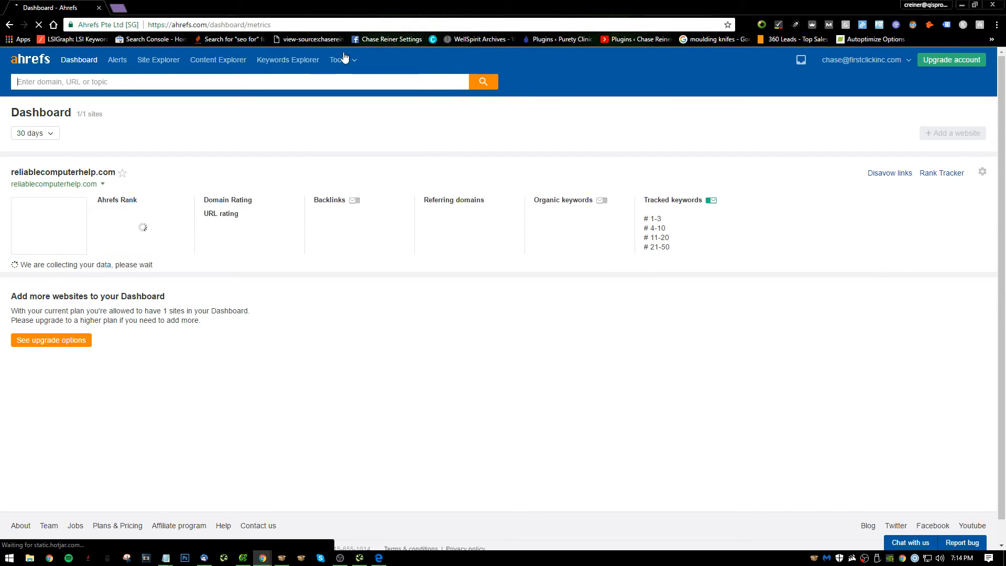
# Open happymatcha.com.au in a new tab, copy its address, and look up that address in Ahrefs.
pyautogui.hotkey('ctrl', 'v')
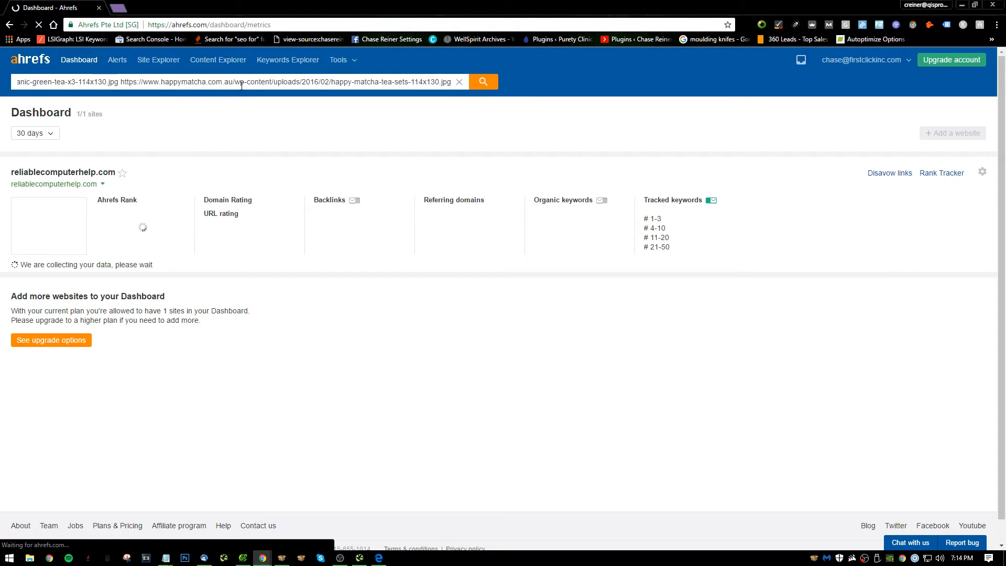
pyautogui.hotkey('ctrl', 'z')
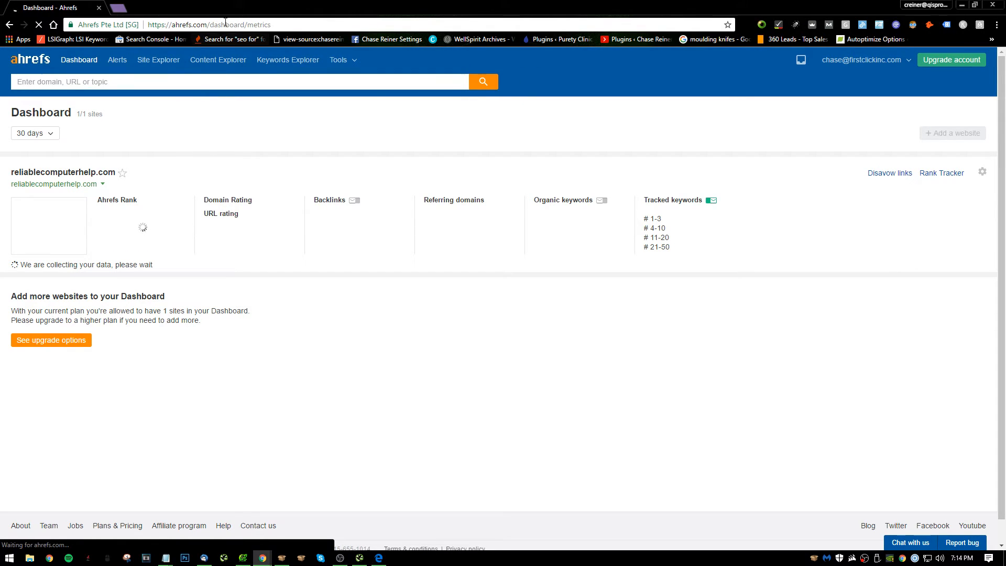
pyautogui.click(123, 6)
pyautogui.write('happym')
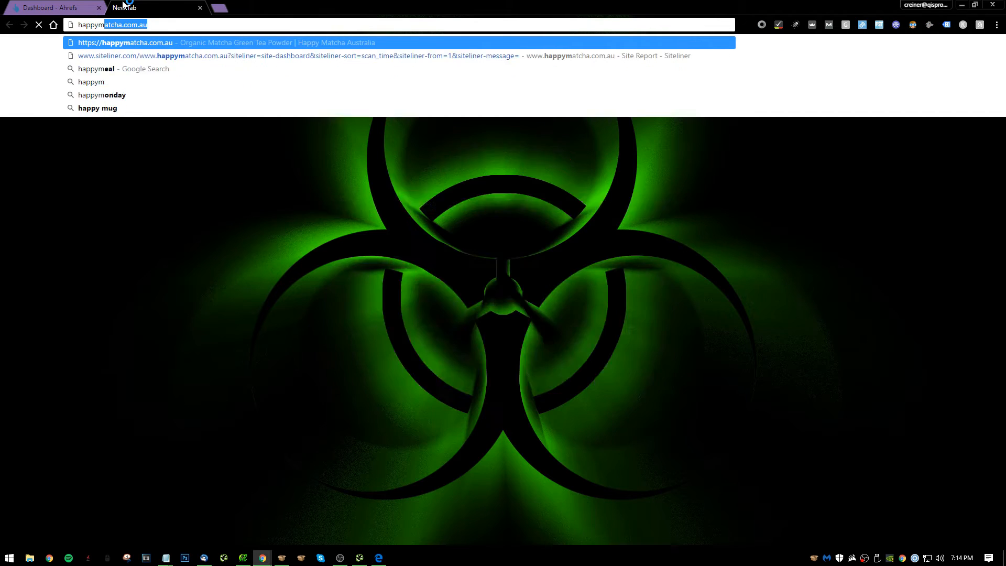
pyautogui.press('Return')
pyautogui.click(197, 25)
pyautogui.hotkey('ctrl', 'c')
pyautogui.hotkey('ctrl', 'Tab')
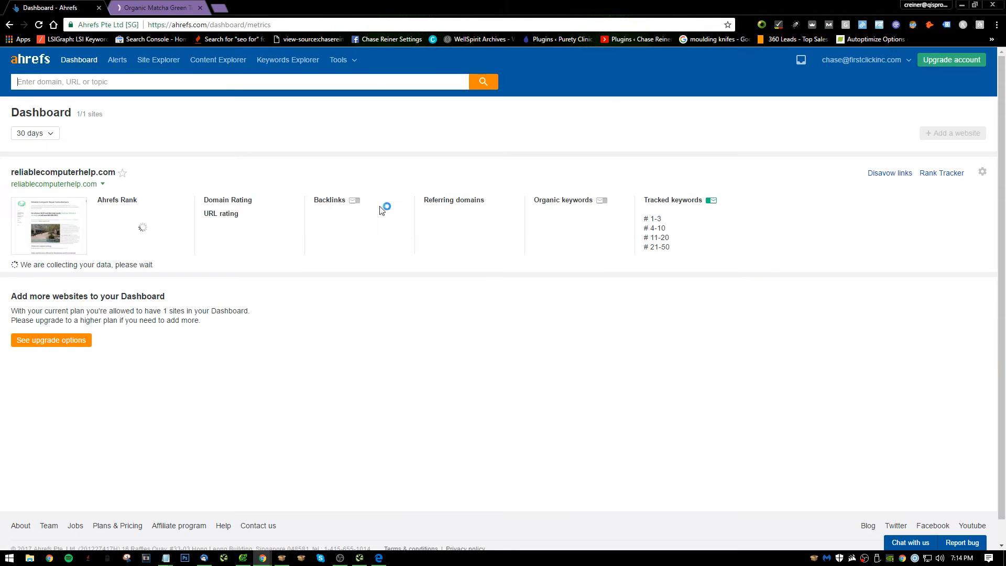
pyautogui.hotkey('ctrl', 'v')
pyautogui.click(493, 82)
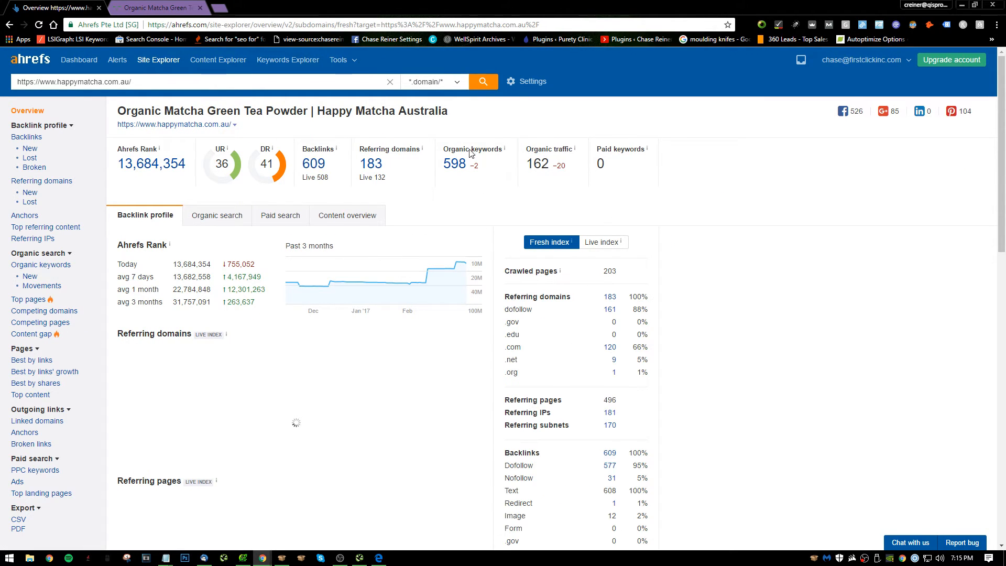
# Examine the referring domains, backlink types and URL rating distribution in the site's backlink profile overview.
pyautogui.scroll(-1, 602, 318)
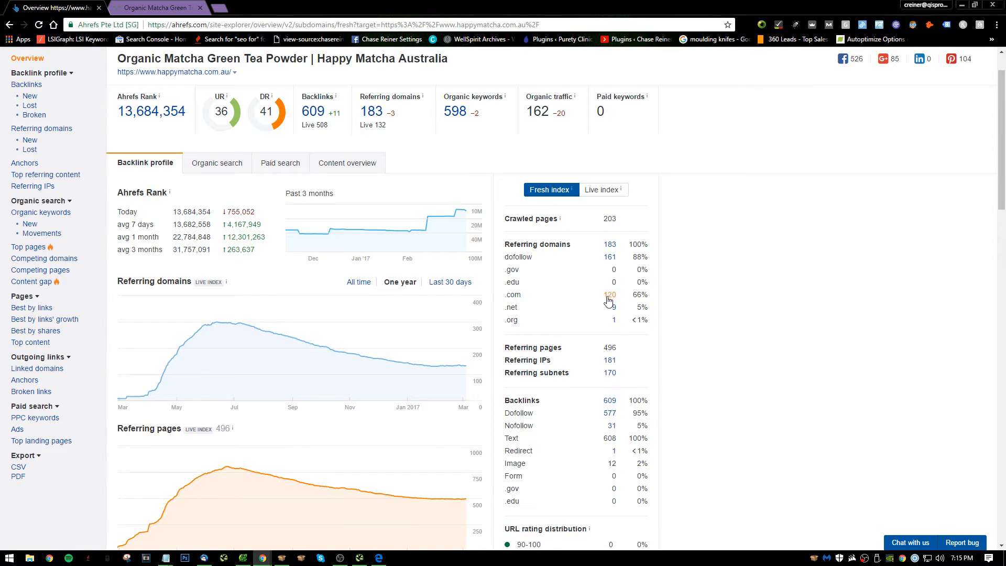
pyautogui.scroll(-1, 622, 268)
pyautogui.scroll(-2, 626, 269)
pyautogui.scroll(-1, 627, 269)
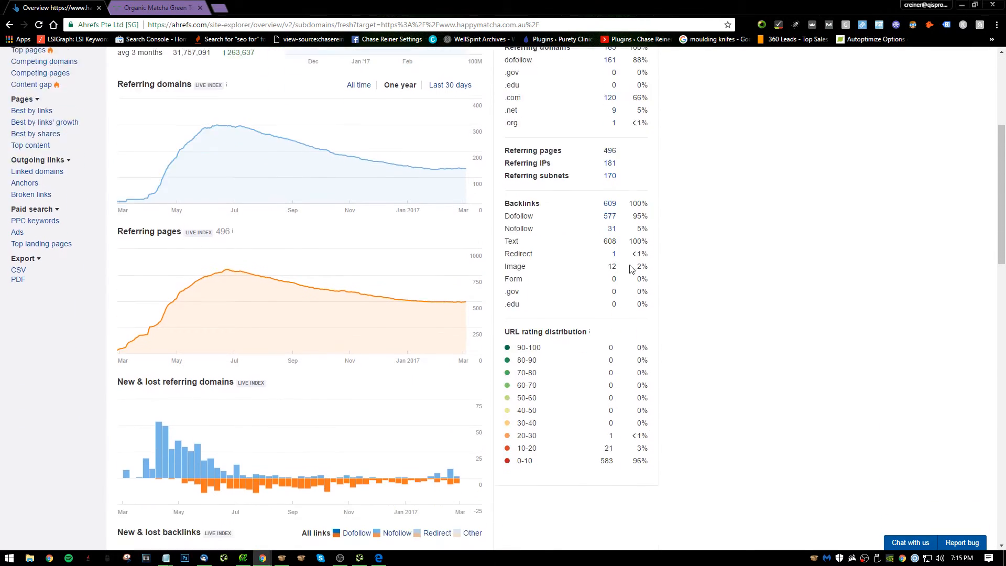
pyautogui.scroll(-1, 655, 230)
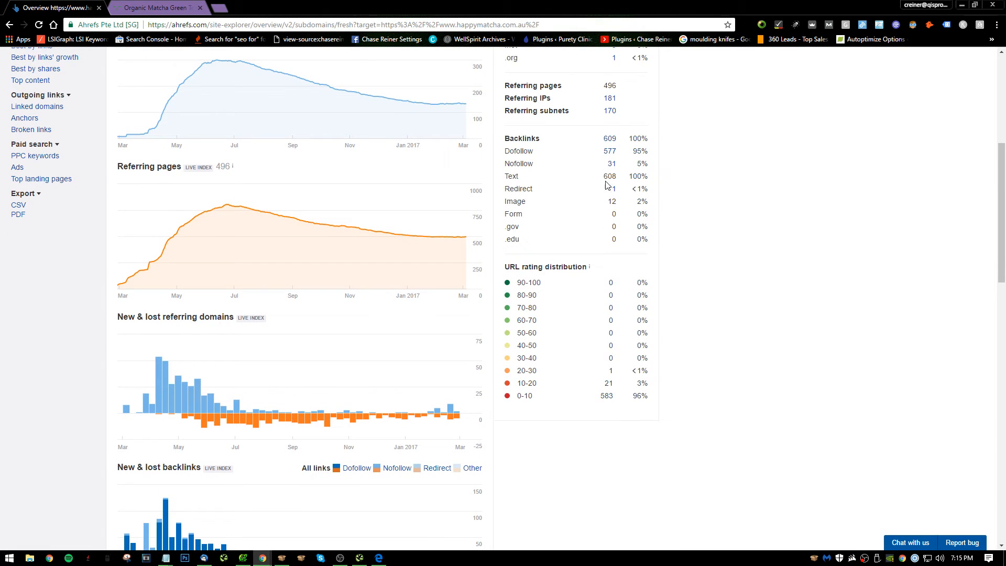
pyautogui.scroll(-1, 629, 212)
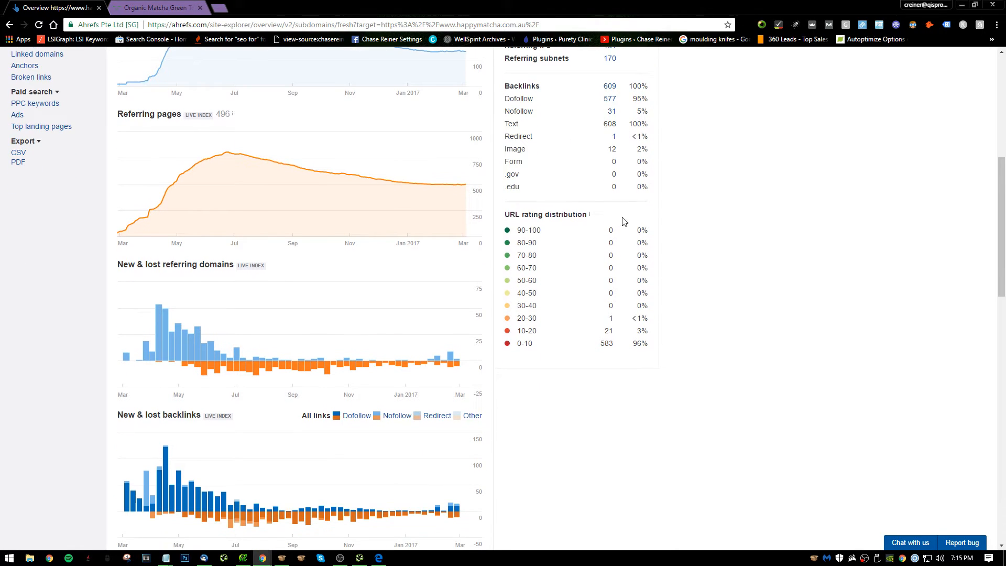
pyautogui.moveTo(622, 351); pyautogui.dragTo(587, 348)
pyautogui.scroll(4, 199, 220)
pyautogui.scroll(-4, 586, 350)
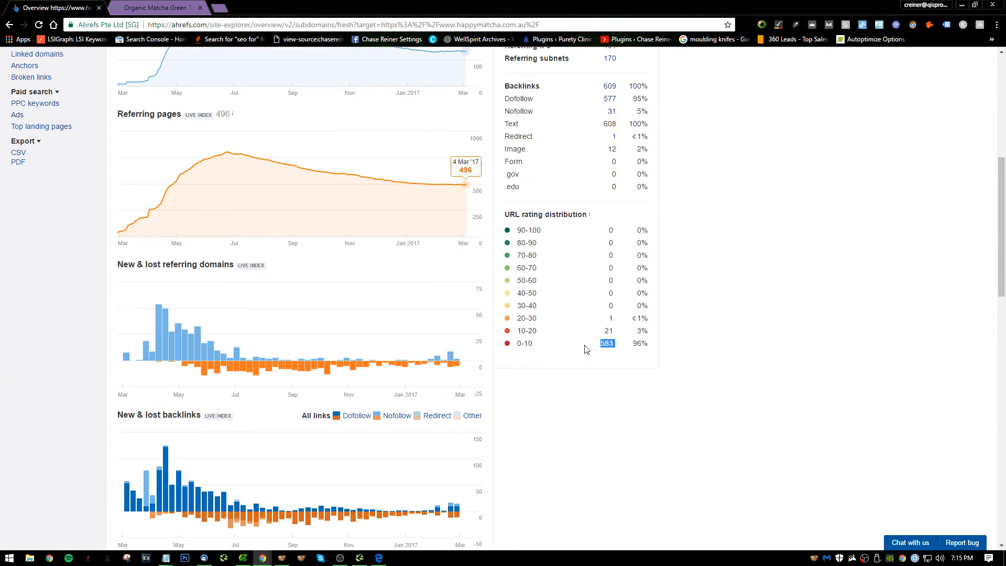
# Check the country domain distribution, anchors cloud and anchor phrases in the backlink profile overview.
pyautogui.scroll(-6, 601, 351)
pyautogui.scroll(-4, 600, 351)
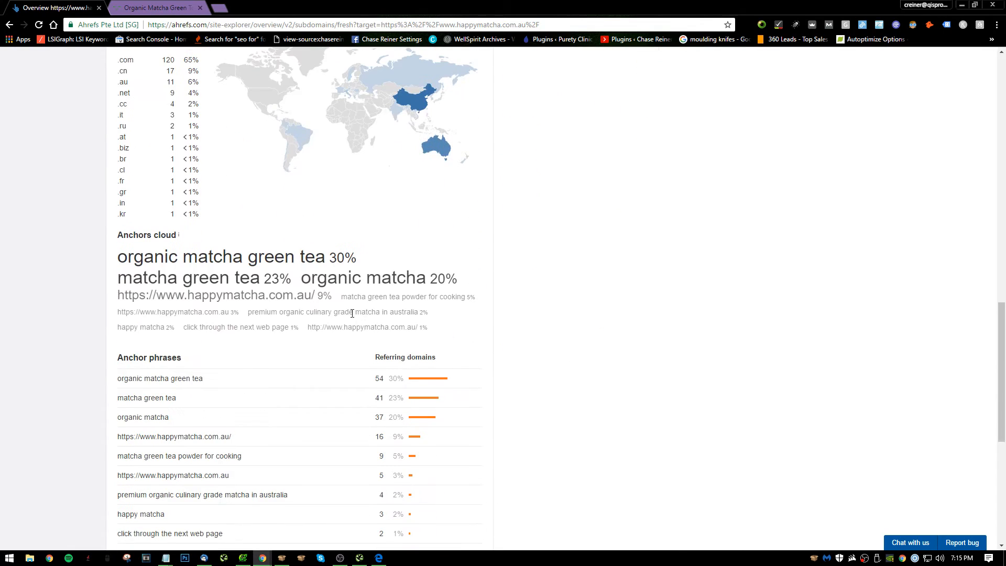
pyautogui.scroll(-3, 358, 298)
pyautogui.scroll(5, 366, 298)
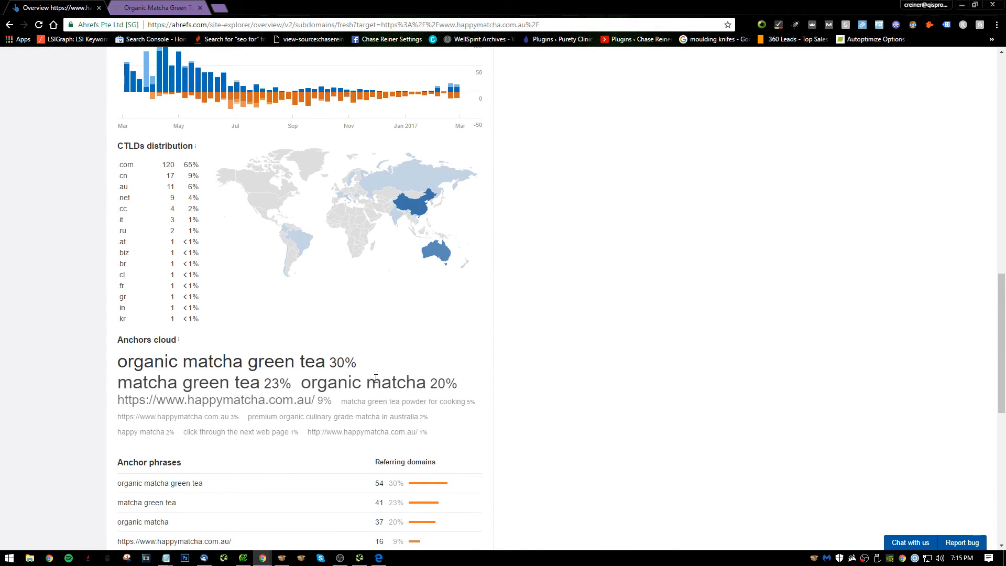
pyautogui.scroll(18, 376, 378)
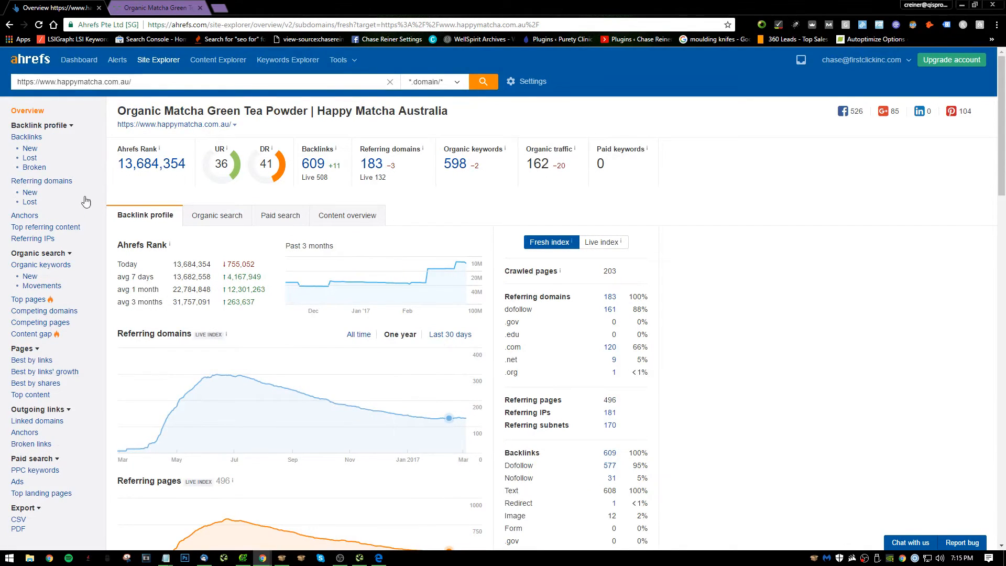
# Open the site's Backlinks report and view the web4127.qj21.wshost.cc referring page in a new tab.
pyautogui.click(37, 137)
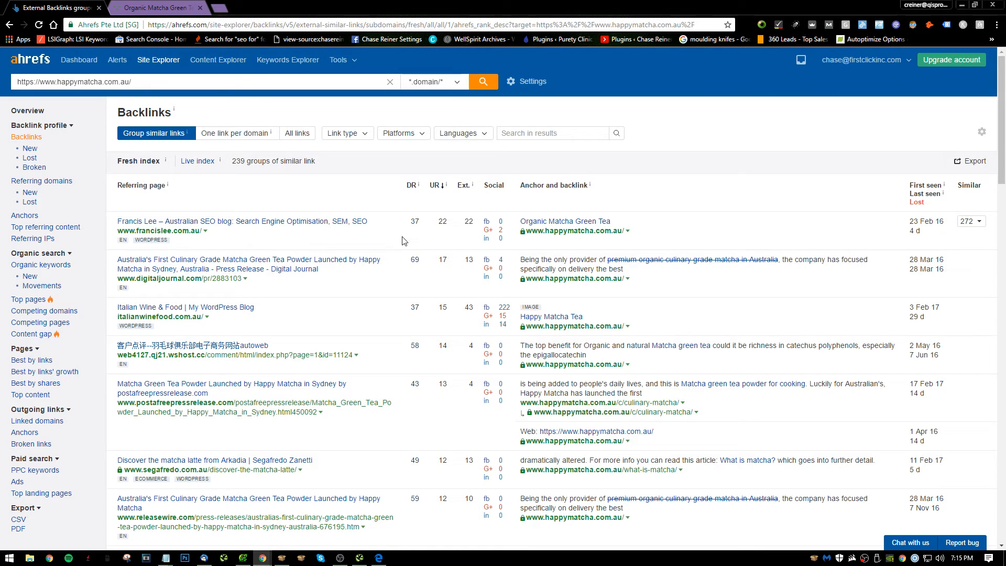
pyautogui.scroll(-2, 279, 263)
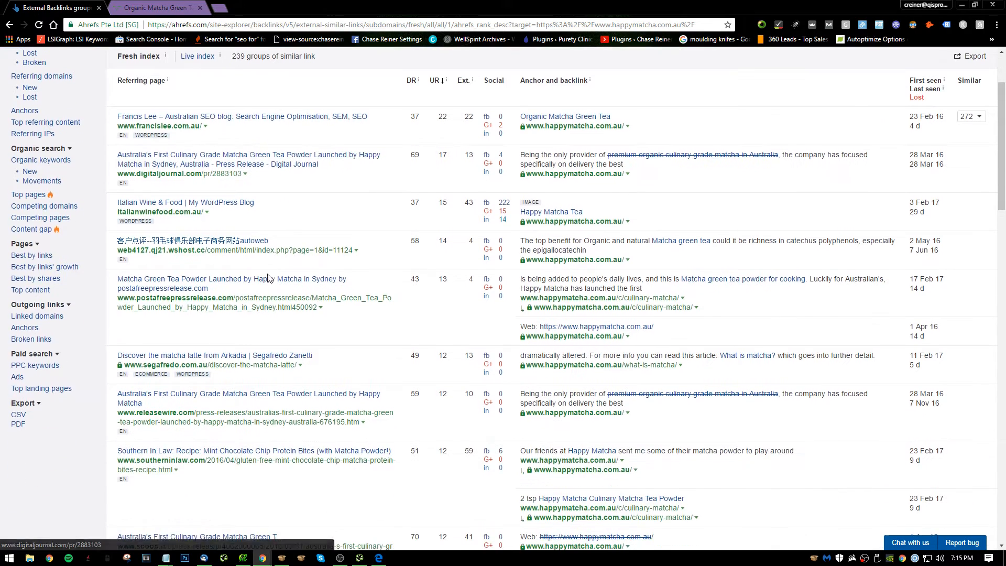
pyautogui.scroll(-1, 212, 213)
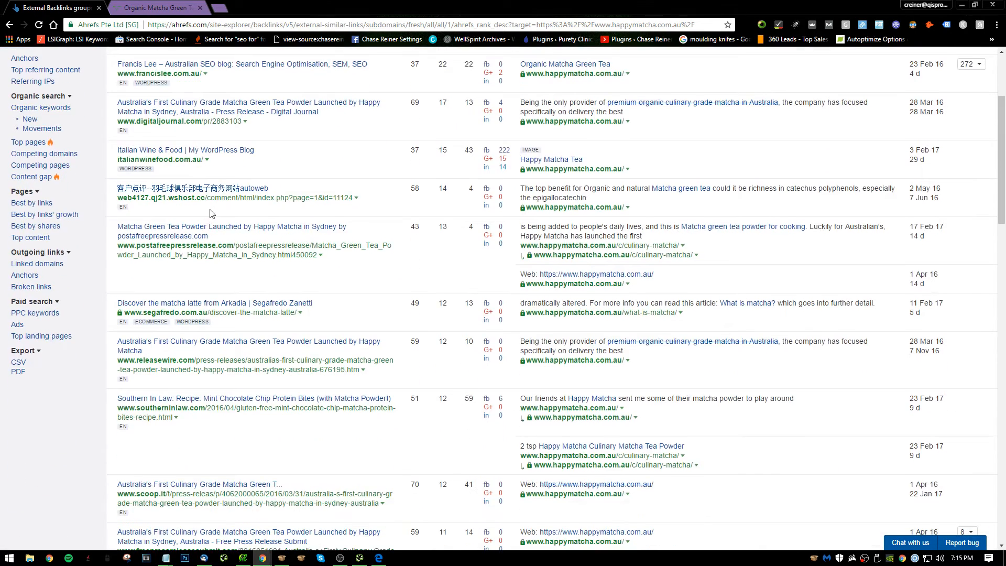
pyautogui.rightClick(228, 188)
pyautogui.click(275, 196)
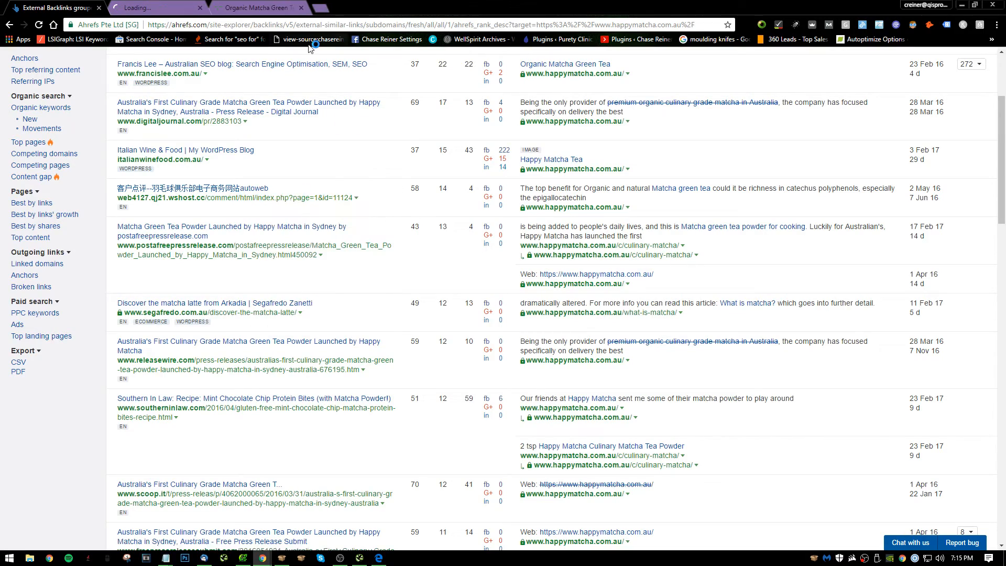
pyautogui.click(198, 5)
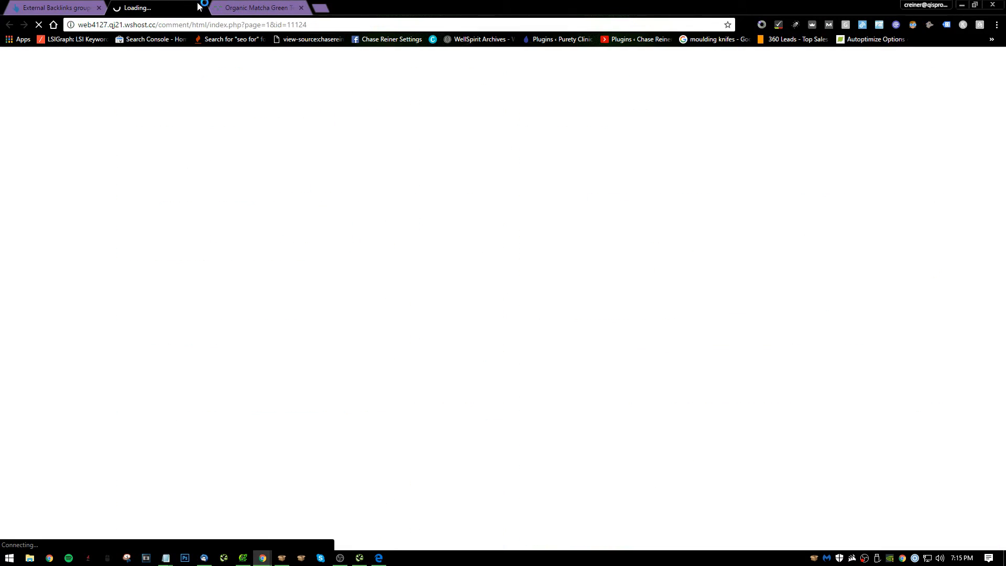
# Close the web4127.qj21.wshost.cc page and examine the referring pages listed in the Ahrefs Backlinks report.
pyautogui.click(201, 7)
pyautogui.scroll(-10, 288, 302)
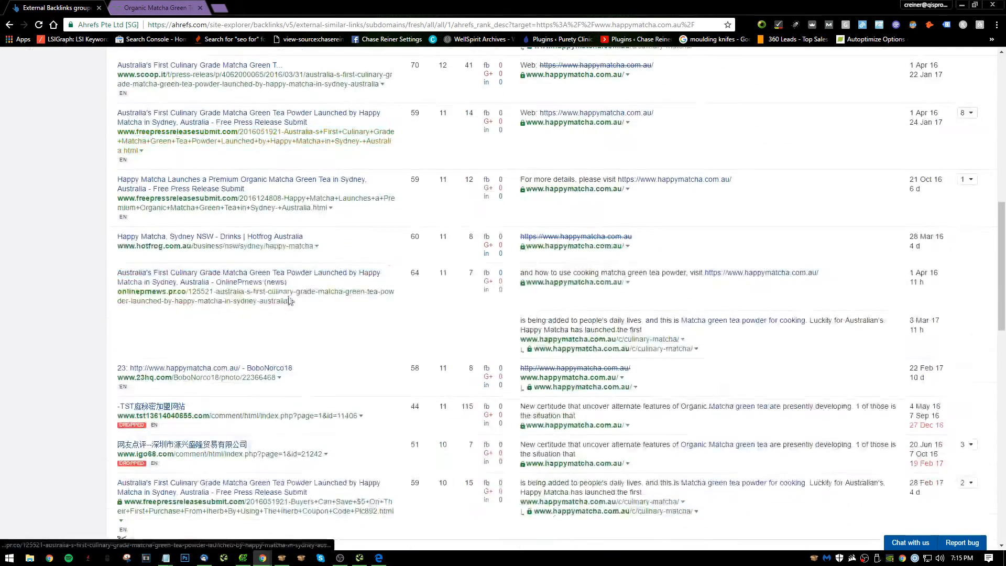
pyautogui.scroll(-1, 288, 307)
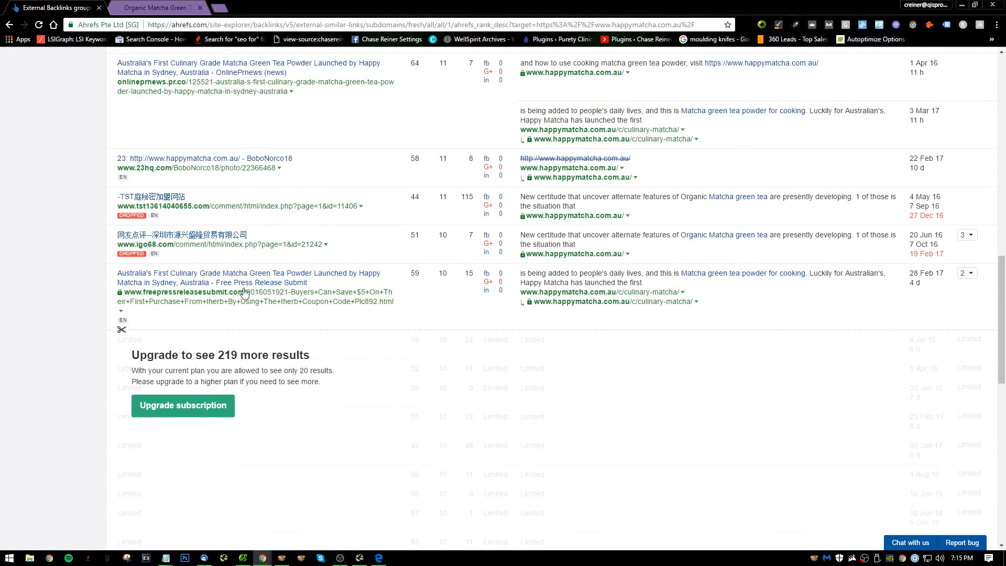
pyautogui.scroll(3, 248, 283)
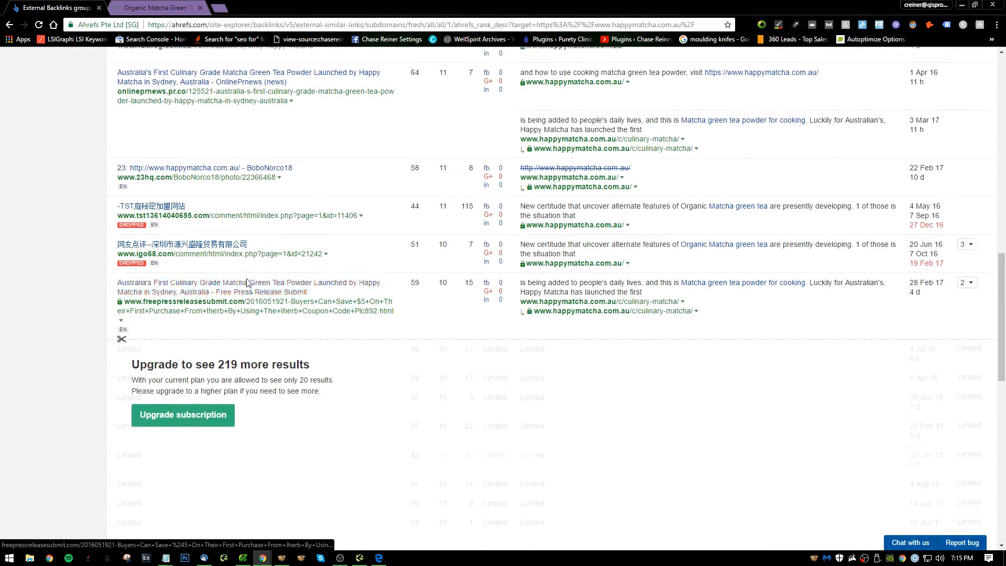
pyautogui.scroll(2, 248, 283)
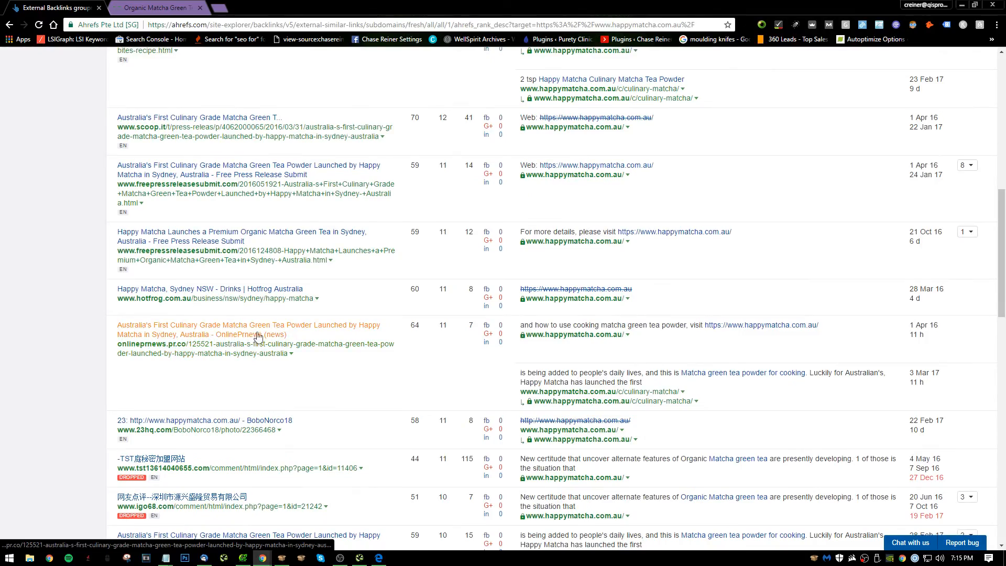
pyautogui.scroll(4, 272, 340)
pyautogui.scroll(4, 279, 344)
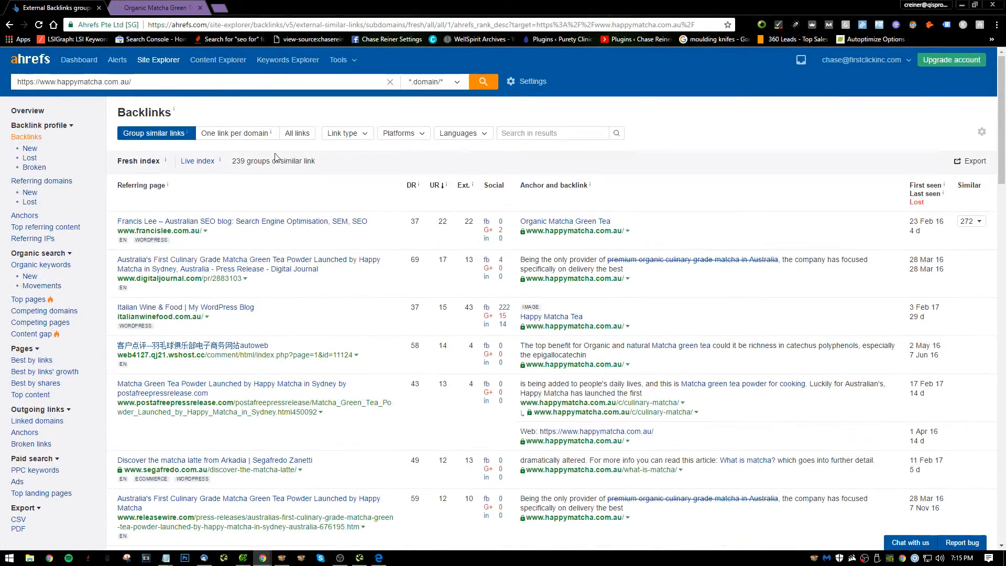
# Switch to the audit notes in Notepad, maximize the window and go to the end of the list.
pyautogui.hotkey('alt', 'Tab')
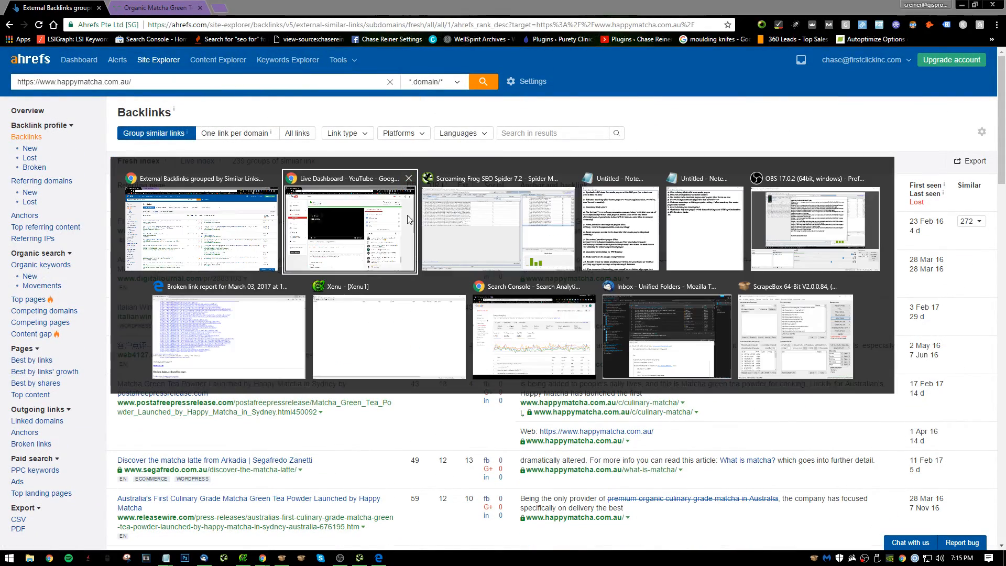
pyautogui.hotkey('alt', 'Tab')
pyautogui.hotkey('alt', 'Tab')
pyautogui.hotkey('alt', 'Tab')
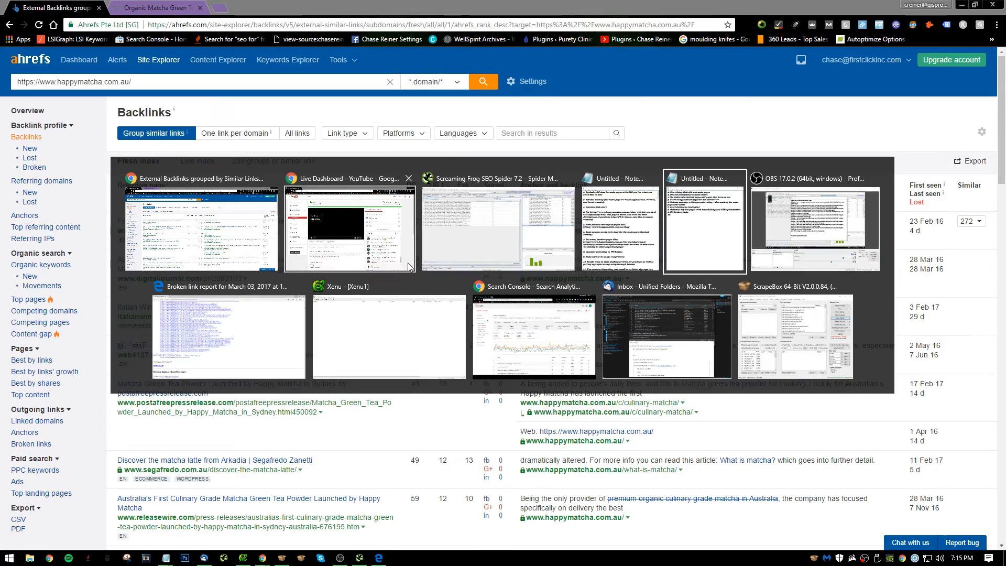
pyautogui.click(613, 252)
pyautogui.scroll(-18, 682, 283)
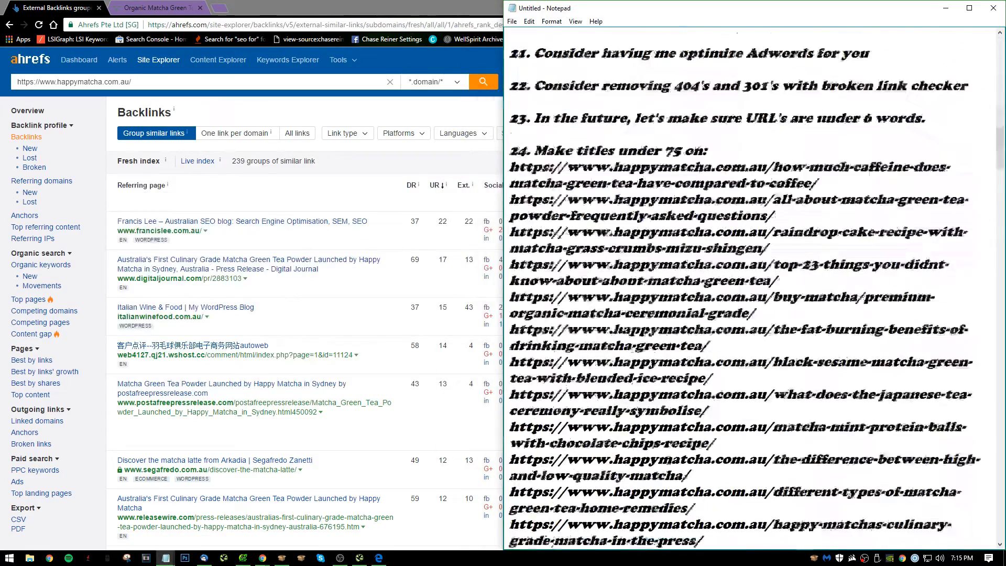
pyautogui.scroll(-20, 749, 288)
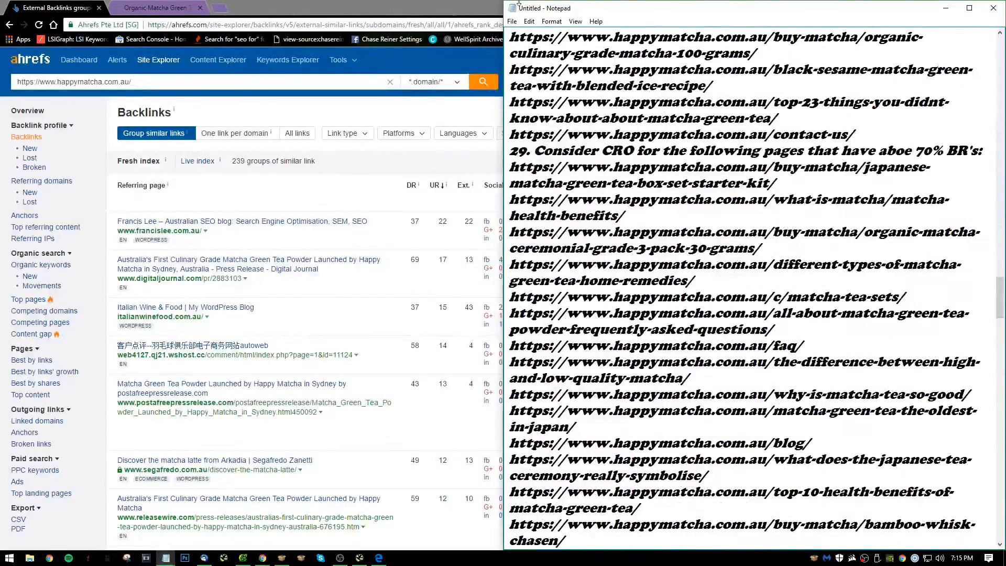
pyautogui.moveTo(519, 6)
pyautogui.mouseDown()
pyautogui.moveTo(518, 59)
pyautogui.moveTo(516, 0)
pyautogui.mouseUp()
pyautogui.scroll(-12, 440, 408)
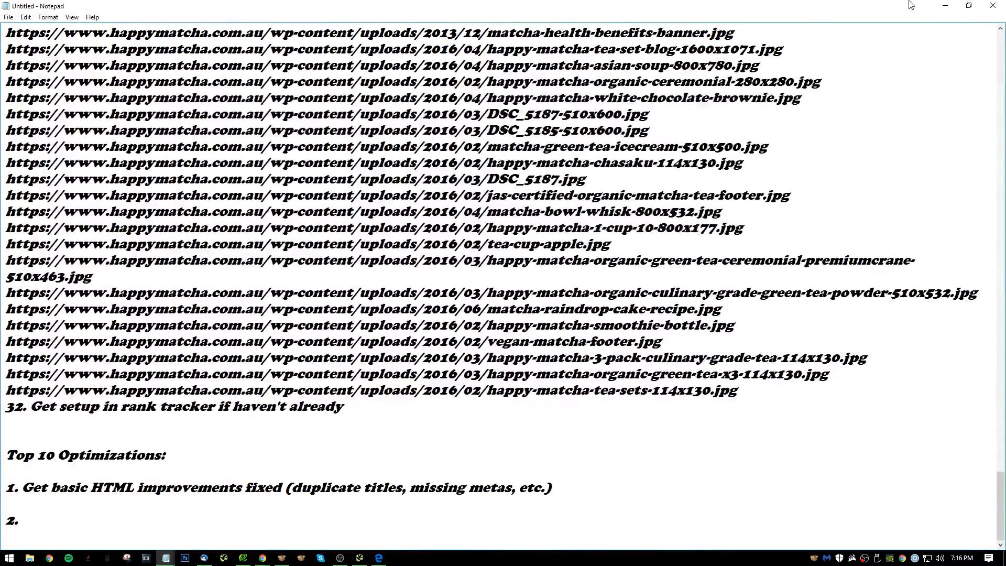
# Return to the Ahrefs Backlinks report and check the lower entries in the referring pages list.
pyautogui.click(945, 6)
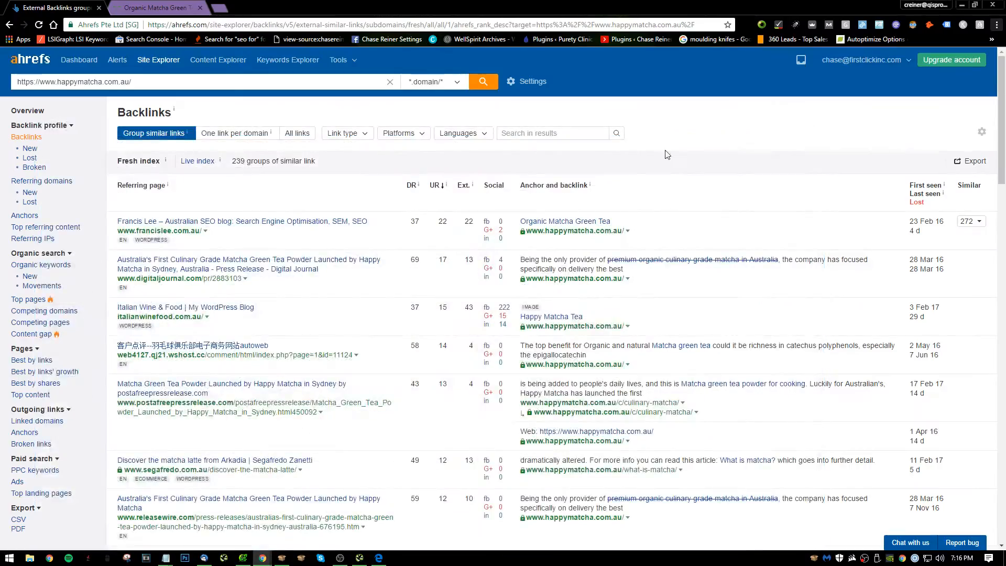
pyautogui.scroll(-5, 597, 235)
pyautogui.scroll(-10, 598, 235)
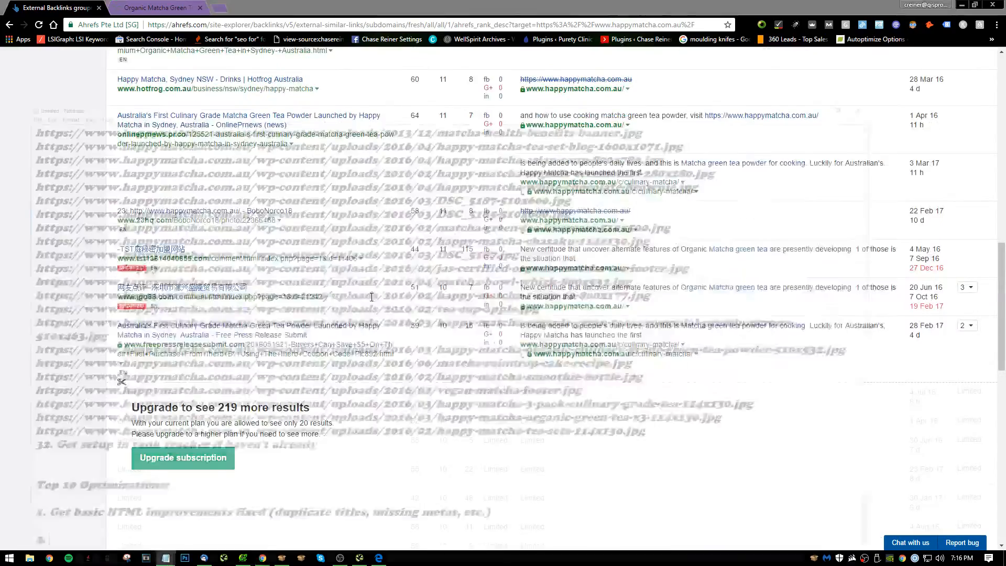
# In the Notepad audit notes, add the line "33. Might be a good idea to look more at the links" after item 32.
pyautogui.hotkey('alt', 'Tab')
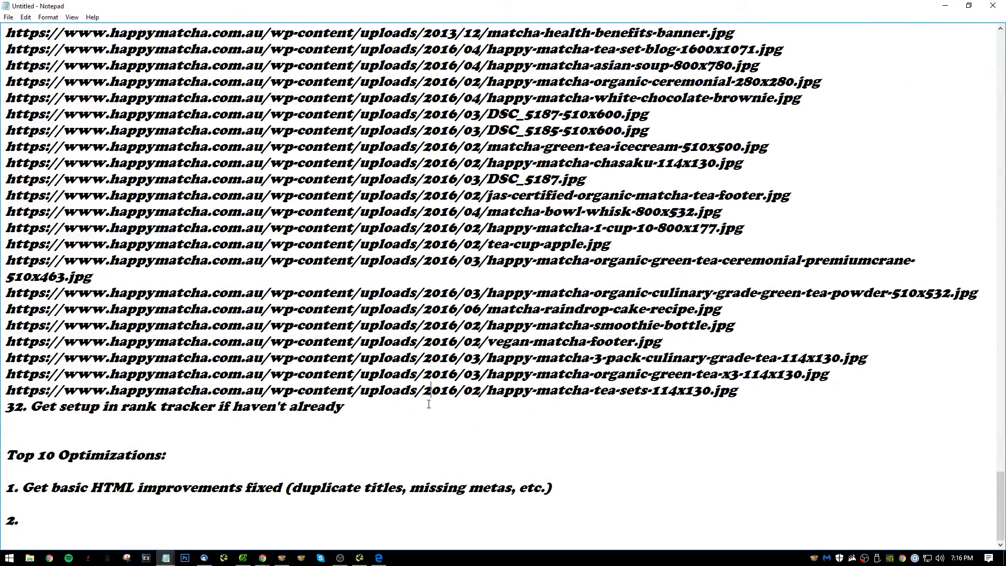
pyautogui.press('Return')
pyautogui.press('Return')
pyautogui.write('3')
pyautogui.press('BackSpace')
pyautogui.press('BackSpace')
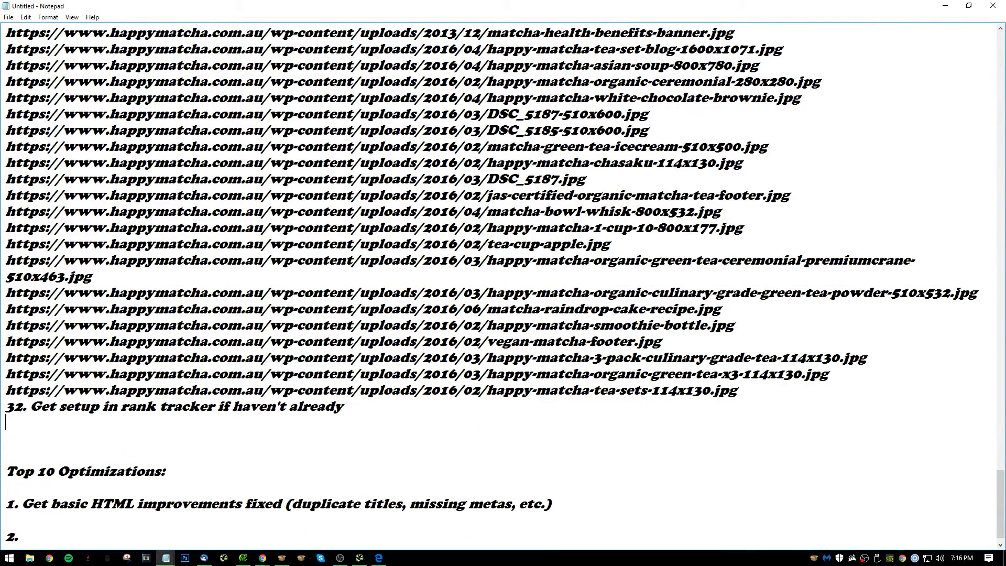
pyautogui.write('33. Might be a good idea to l')
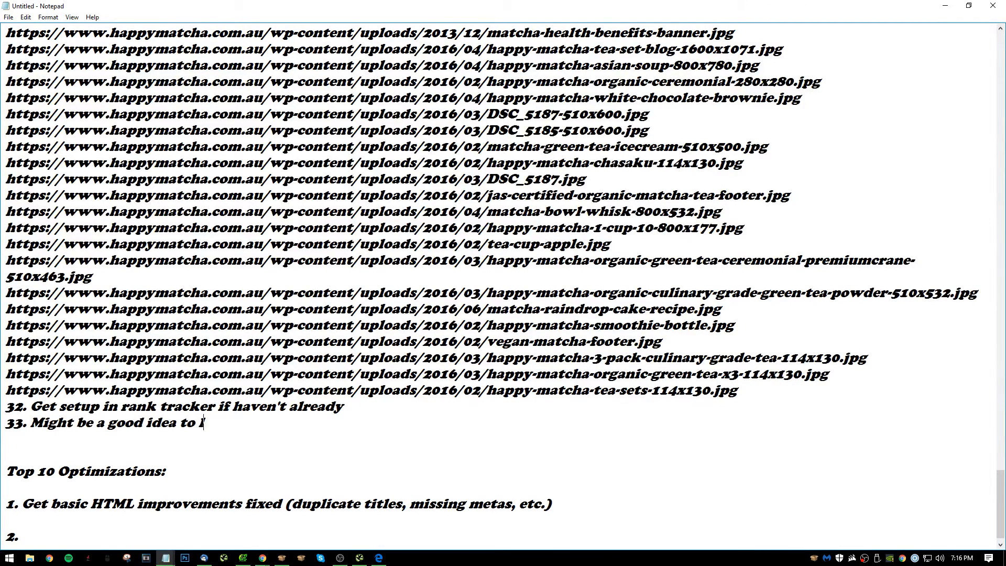
pyautogui.write('ook more at the')
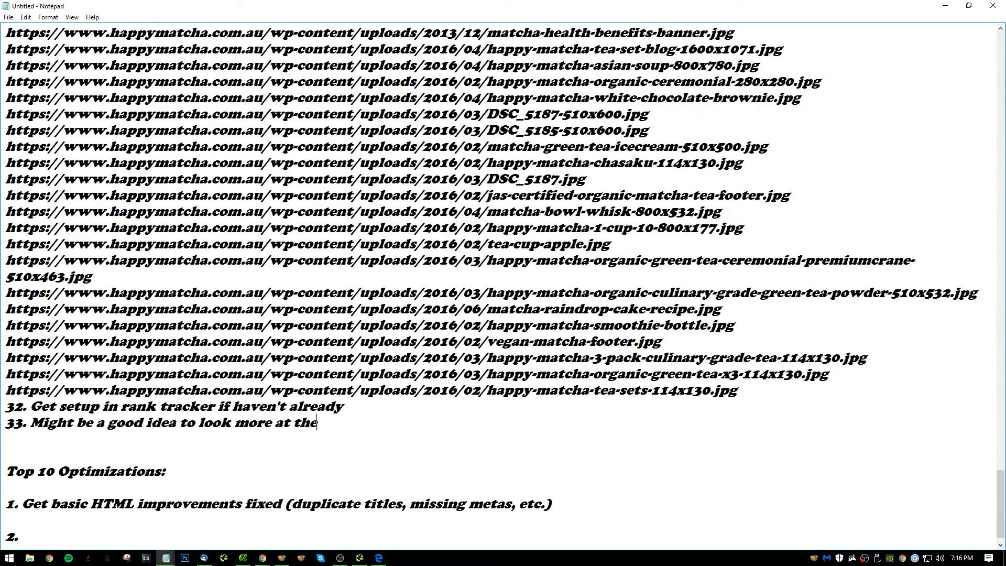
pyautogui.write(' links')
# Return to the browser, recheck the Backlinks report, and open the Blog page on the Happy Matcha site.
pyautogui.click(945, 6)
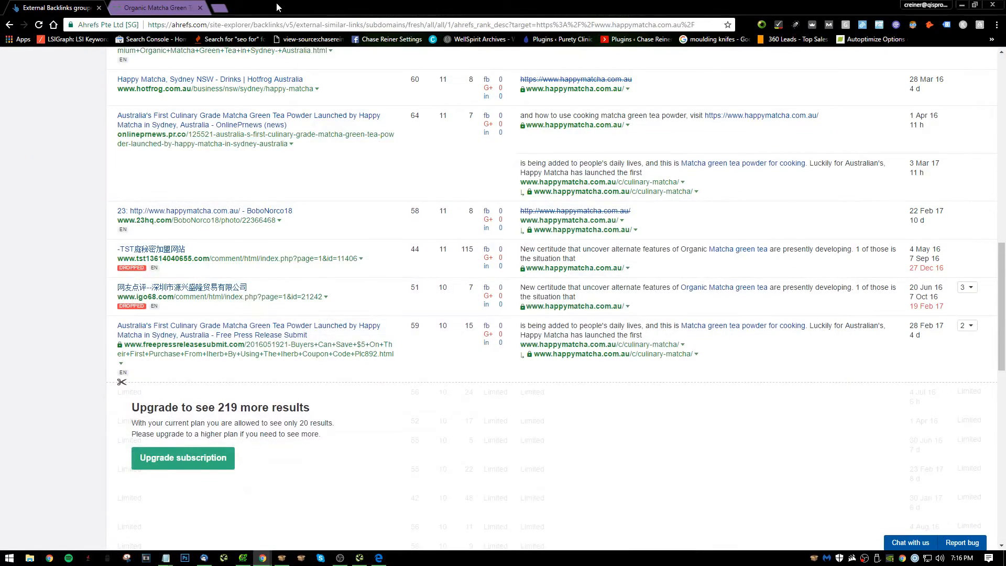
pyautogui.click(210, 5)
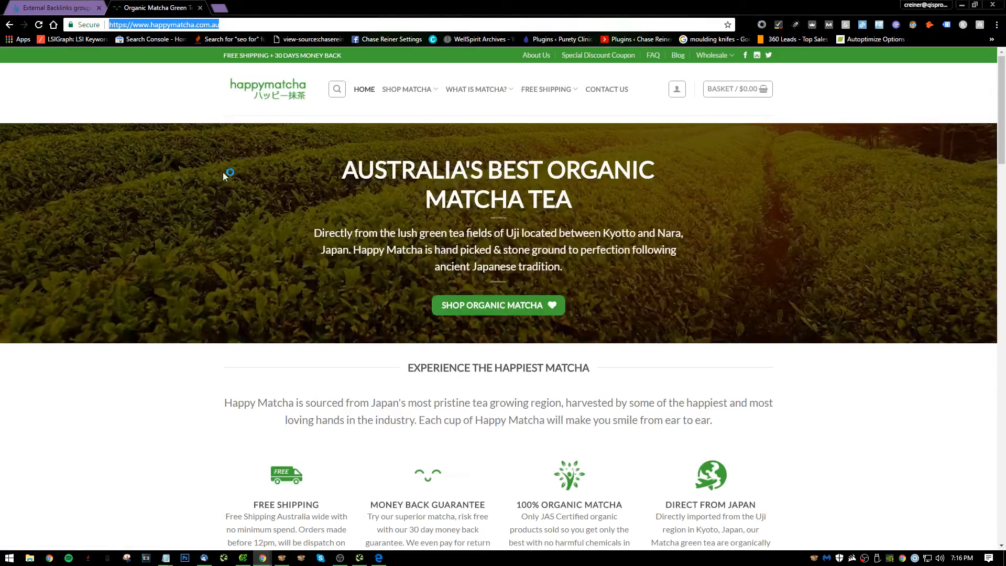
pyautogui.click(72, 6)
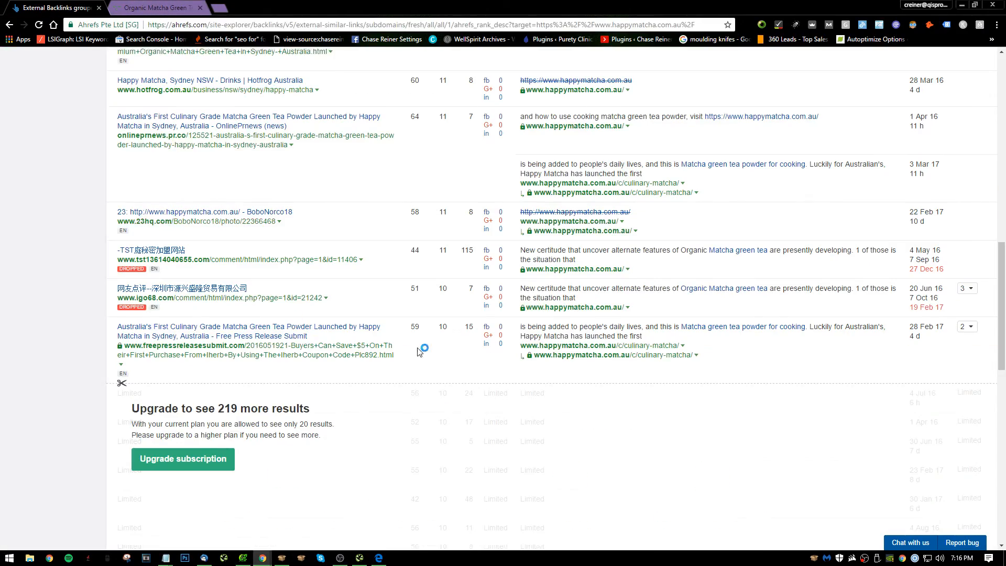
pyautogui.scroll(14, 577, 341)
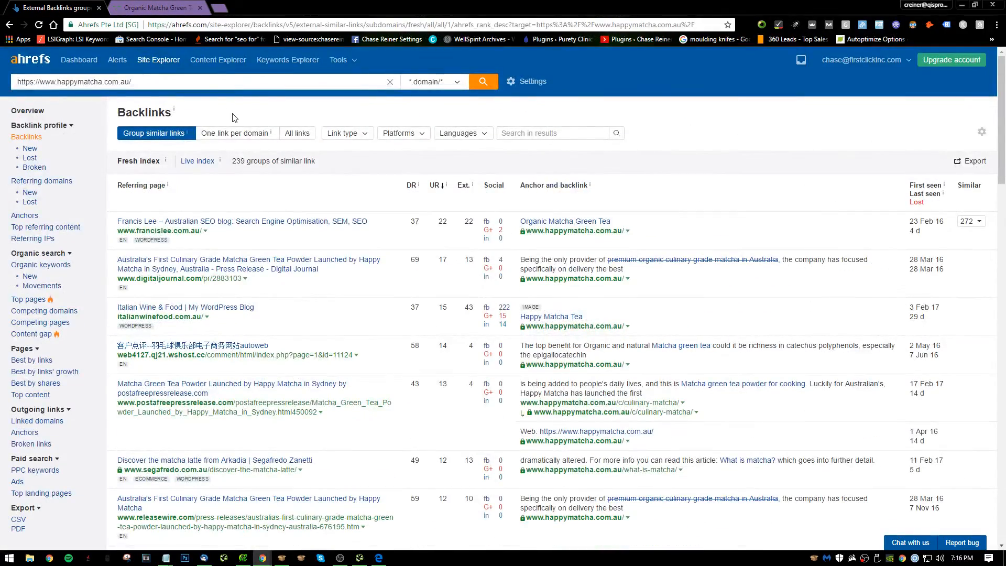
pyautogui.hotkey('ctrl', 'Tab')
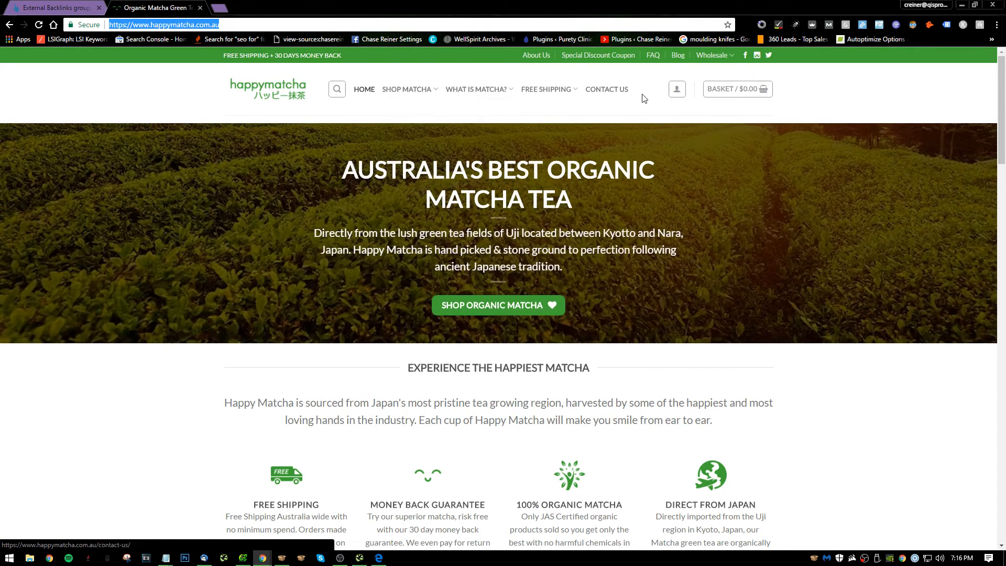
pyautogui.doubleClick(679, 66)
pyautogui.click(680, 59)
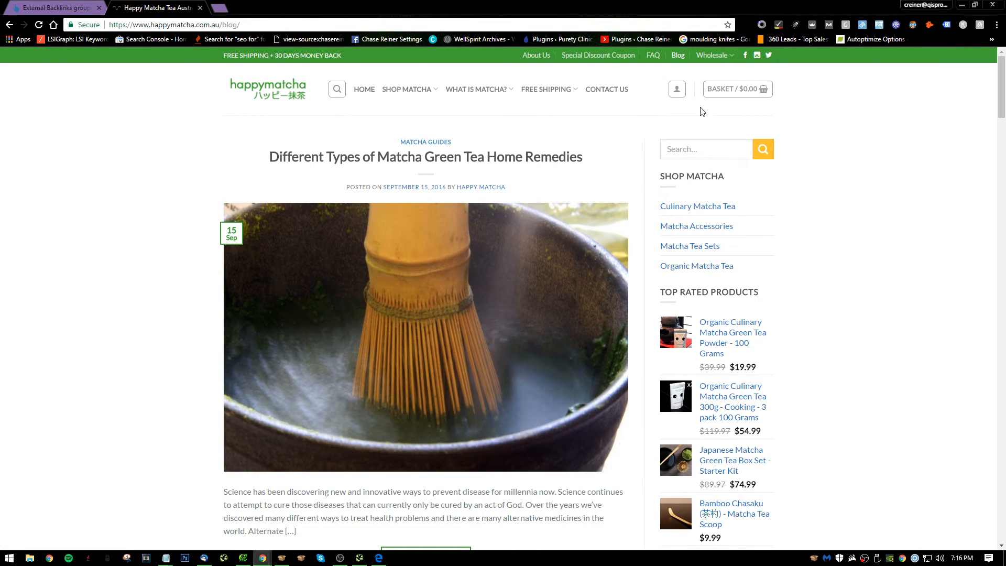
# In Notepad, add "34. Consider putting blog on main menu and listing categories underneath it" after item 33 and start a new line for item 35.
pyautogui.hotkey('alt', 'Tab')
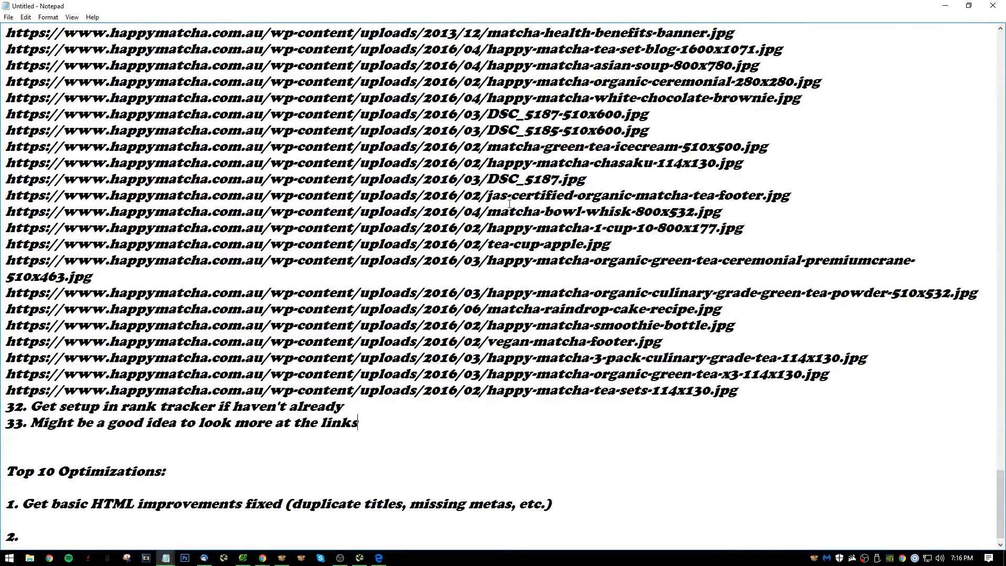
pyautogui.press('Return')
pyautogui.write('34')
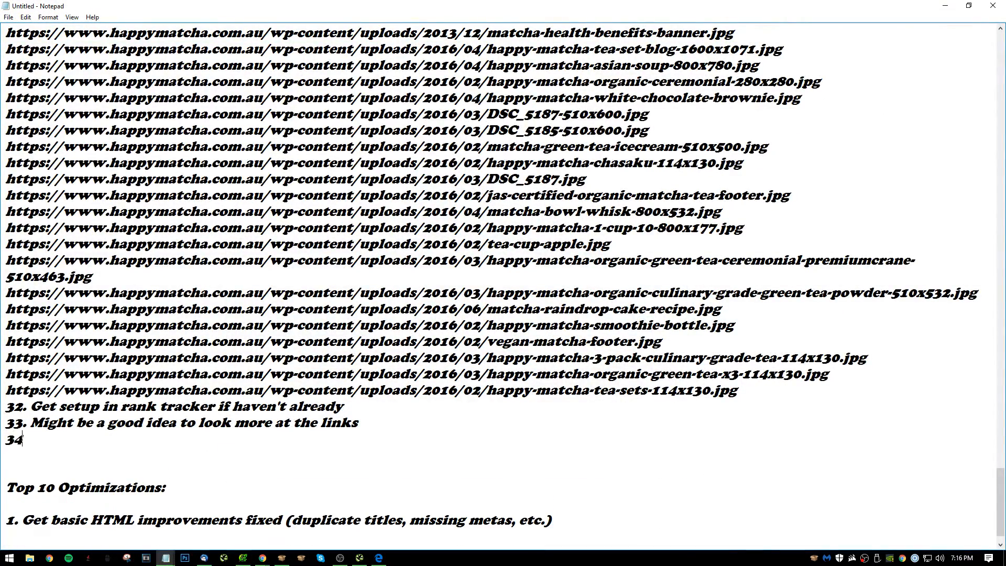
pyautogui.write('. Consider making blog')
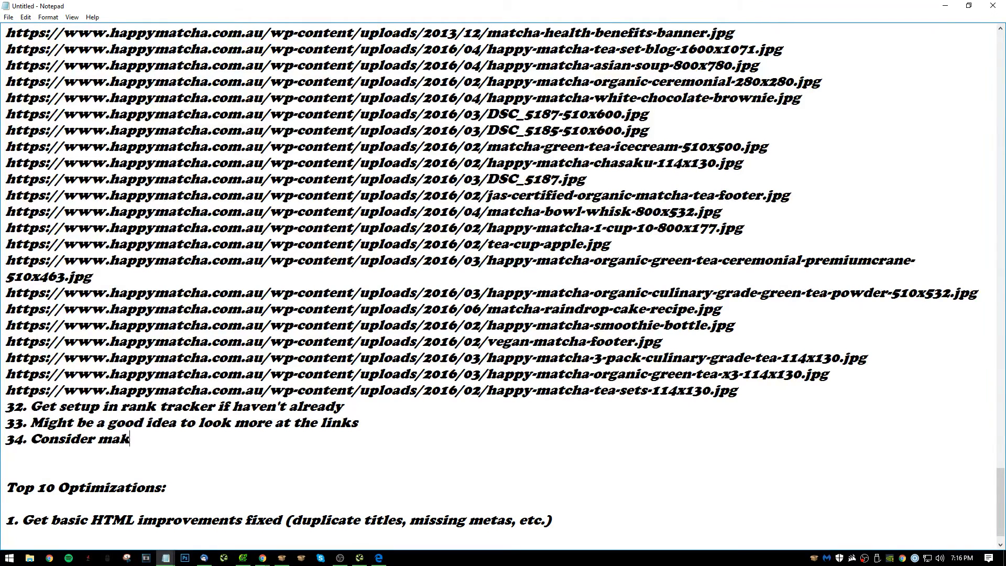
pyautogui.press('BackSpace')
pyautogui.press('BackSpace')
pyautogui.press('BackSpace')
pyautogui.press('BackSpace')
pyautogui.press('BackSpace')
pyautogui.press('BackSpace')
pyautogui.press('BackSpace')
pyautogui.press('BackSpace')
pyautogui.press('BackSpace')
pyautogui.press('BackSpace')
pyautogui.press('BackSpace')
pyautogui.press('BackSpace')
pyautogui.write('putting blog on main  men')
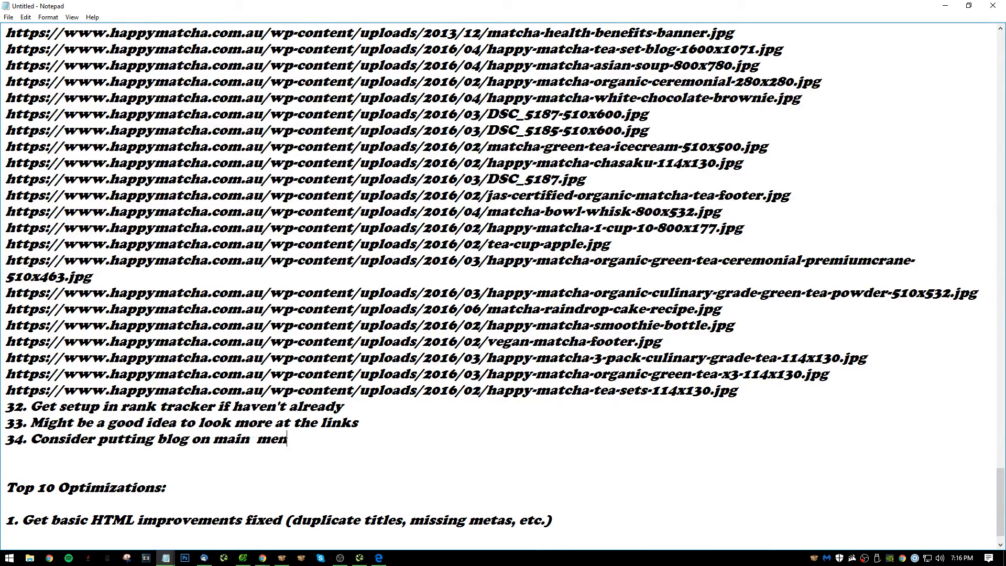
pyautogui.write('u and')
pyautogui.press('BackSpace')
pyautogui.press('BackSpace')
pyautogui.press('BackSpace')
pyautogui.press('BackSpace')
pyautogui.press('BackSpace')
pyautogui.press('BackSpace')
pyautogui.press('BackSpace')
pyautogui.press('BackSpace')
pyautogui.write('enu and listing cate')
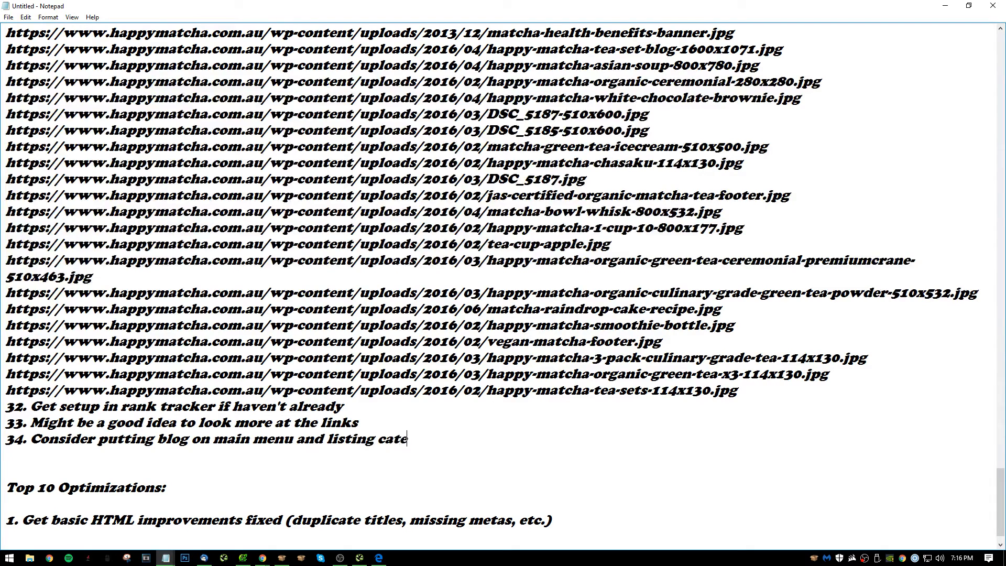
pyautogui.write('gories underne')
pyautogui.write('ath ')
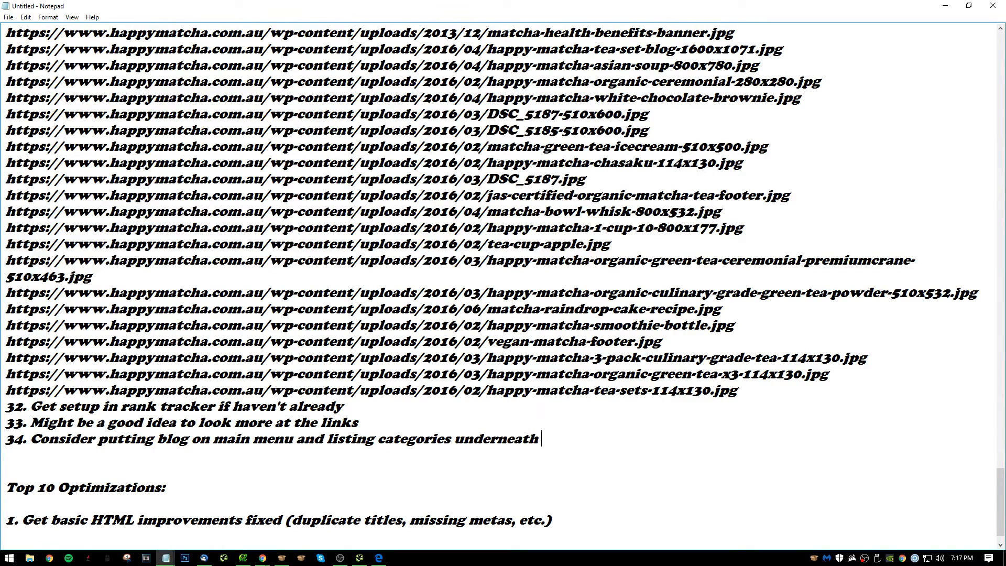
pyautogui.write('it')
pyautogui.press('Return')
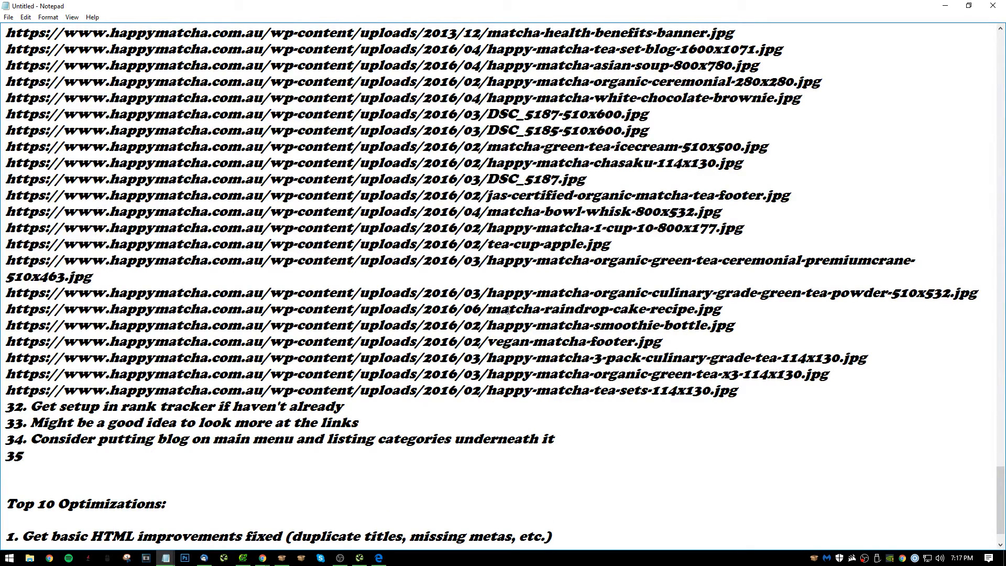
# Return to the Happy Matcha blog, review its post list and open the full "Different Types of Matcha Green Tea Home Remedies" post.
pyautogui.click(946, 5)
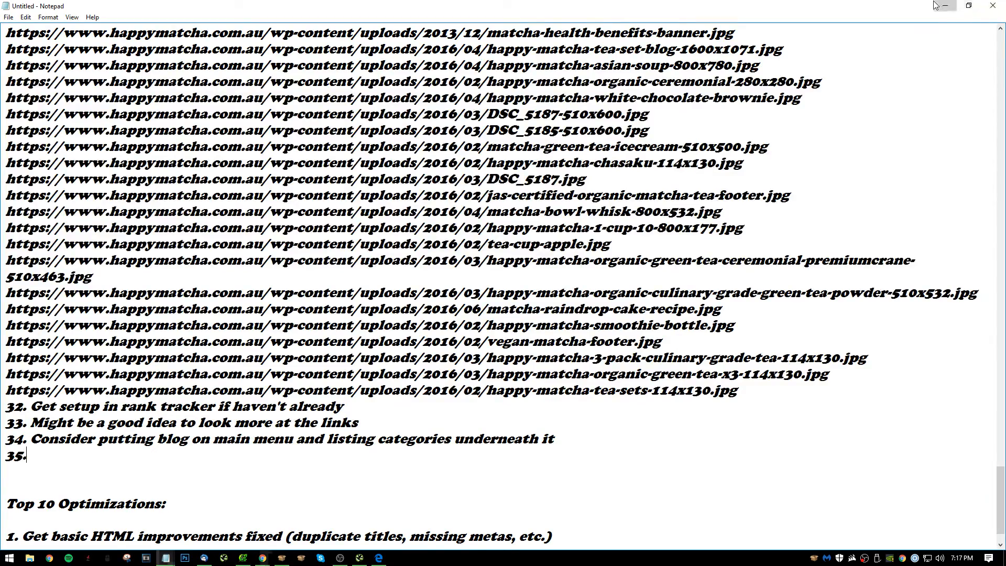
pyautogui.scroll(-10, 144, 363)
pyautogui.scroll(-13, 353, 440)
pyautogui.scroll(19, 348, 321)
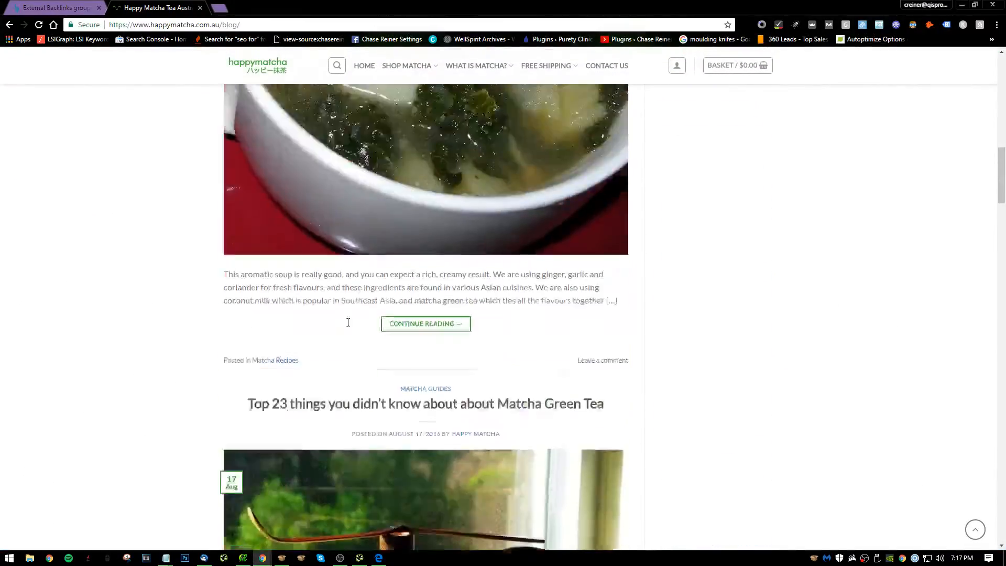
pyautogui.scroll(-1, 440, 309)
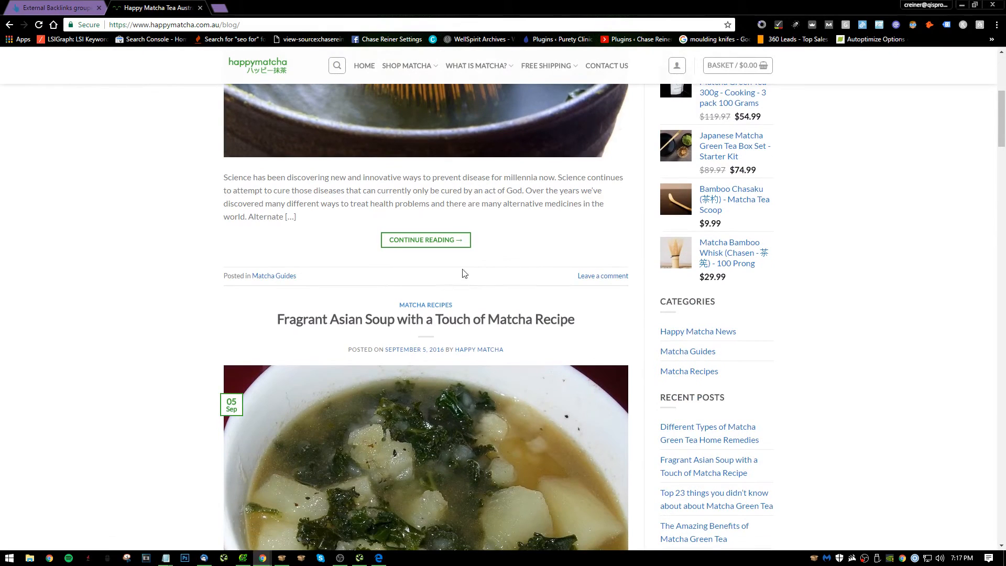
pyautogui.scroll(6, 253, 172)
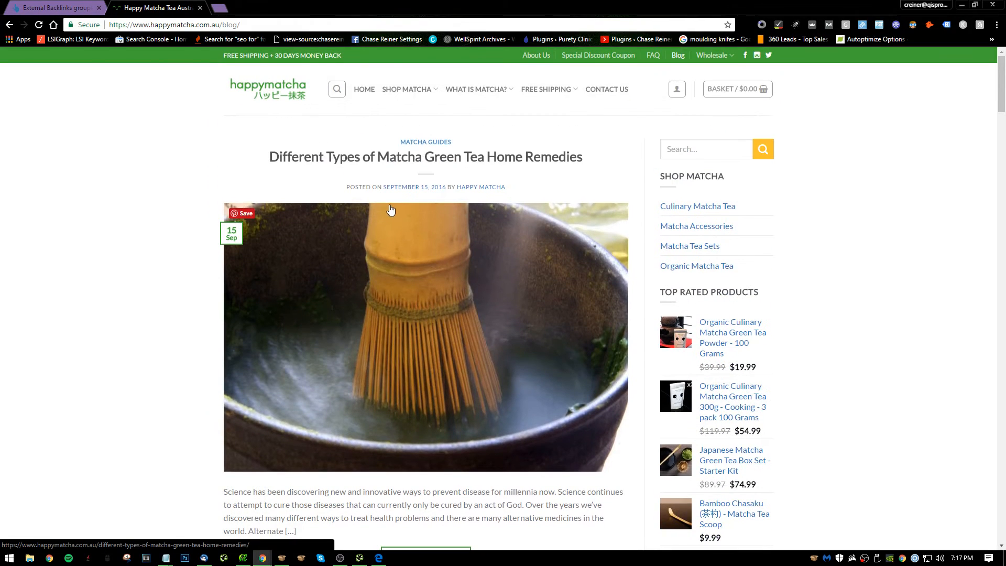
pyautogui.scroll(-7, 456, 193)
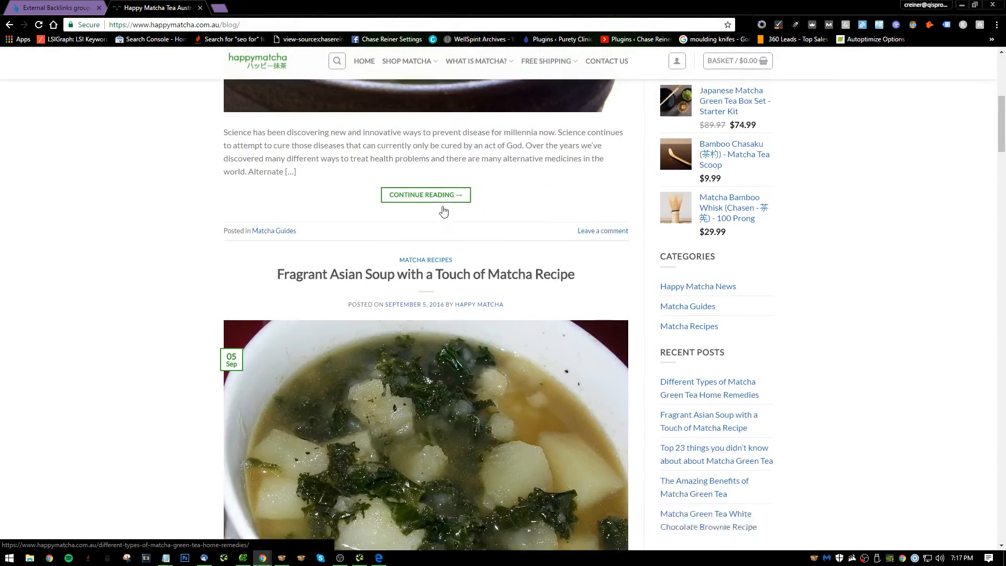
pyautogui.click(466, 187)
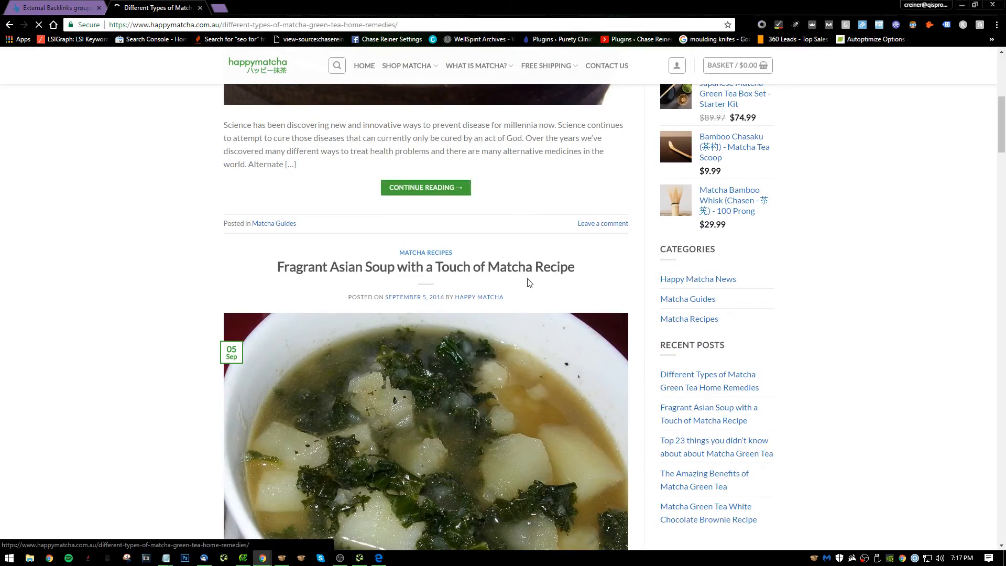
# Look through the "Different Types of Matcha Green Tea Home Remedies" post, from its header image down to the comment area.
pyautogui.scroll(-20, 535, 278)
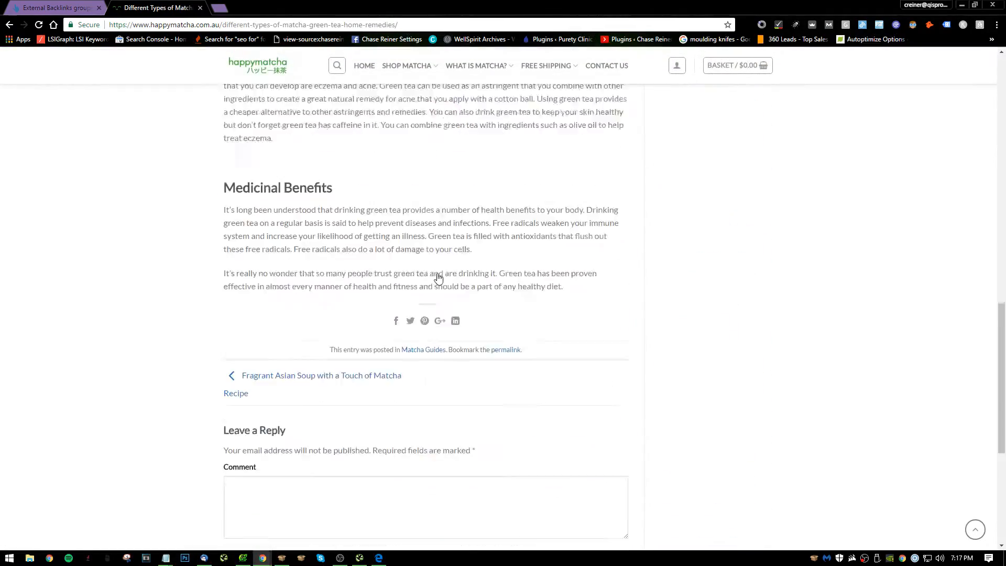
pyautogui.scroll(20, 453, 296)
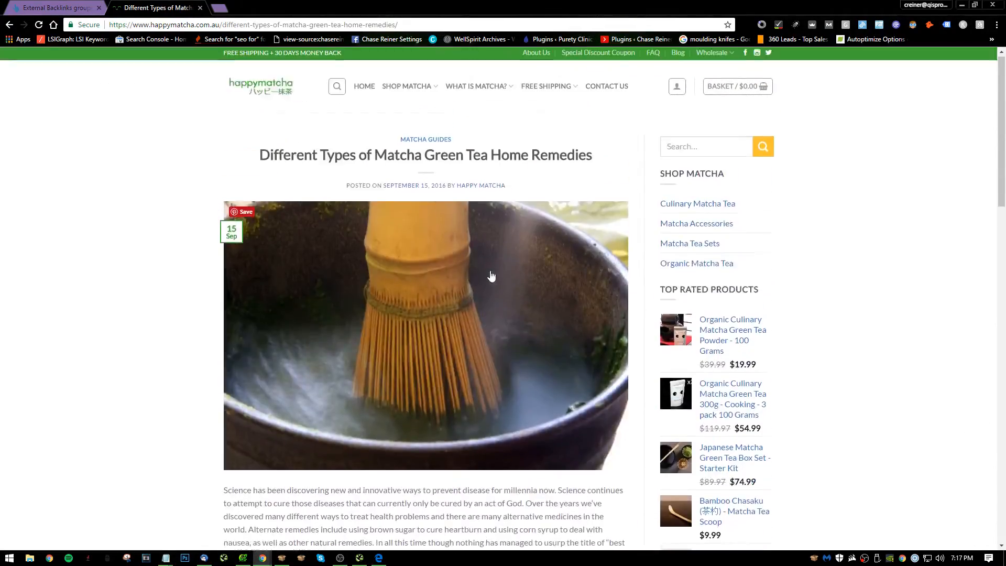
pyautogui.scroll(-6, 441, 205)
pyautogui.scroll(-5, 440, 206)
pyautogui.scroll(11, 420, 225)
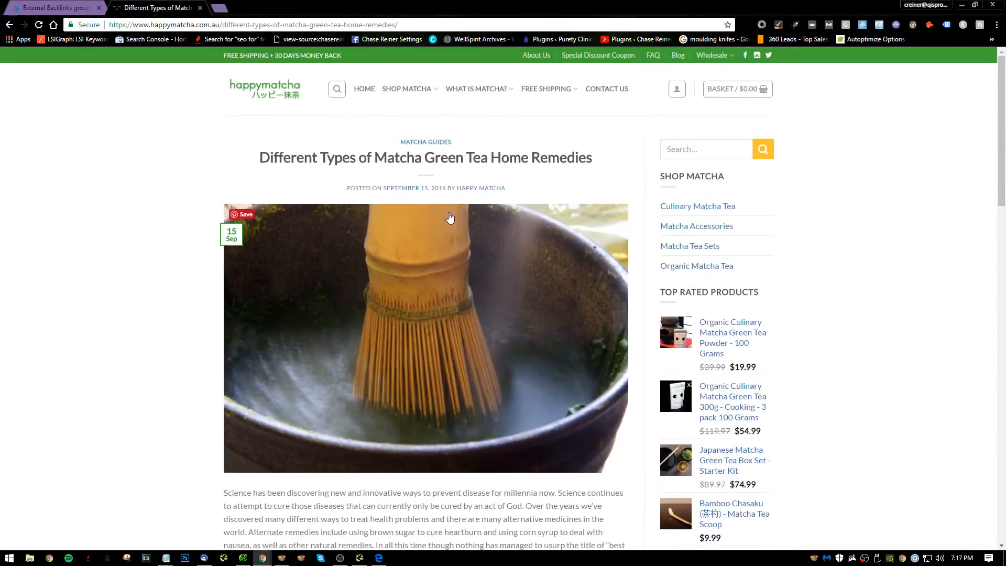
pyautogui.scroll(-6, 411, 237)
# In the Notepad audit notes, fill in item 35 with "With blogs want to repurpose more into social and get funnel going".
pyautogui.hotkey('alt', 'Tab')
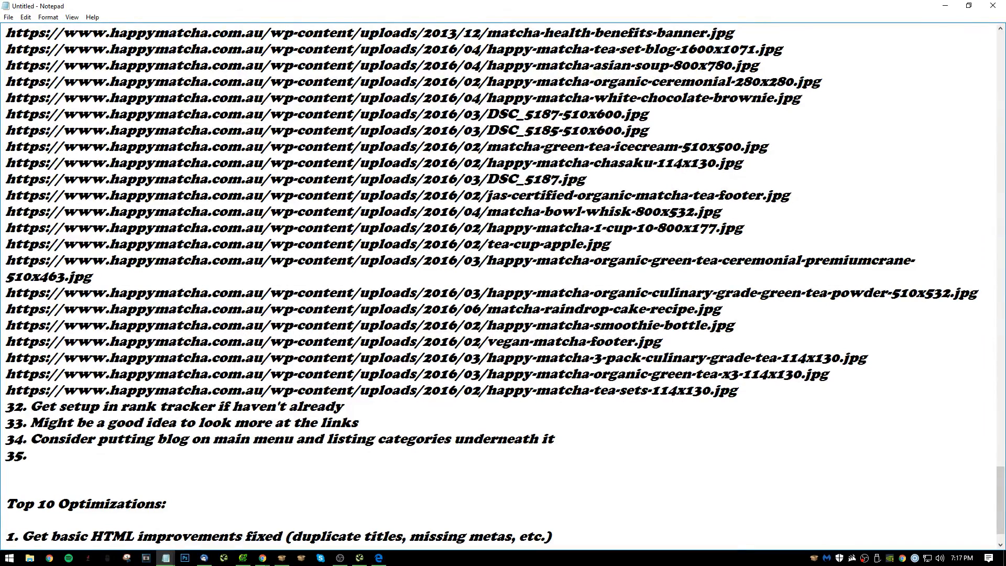
pyautogui.write('With blogs w')
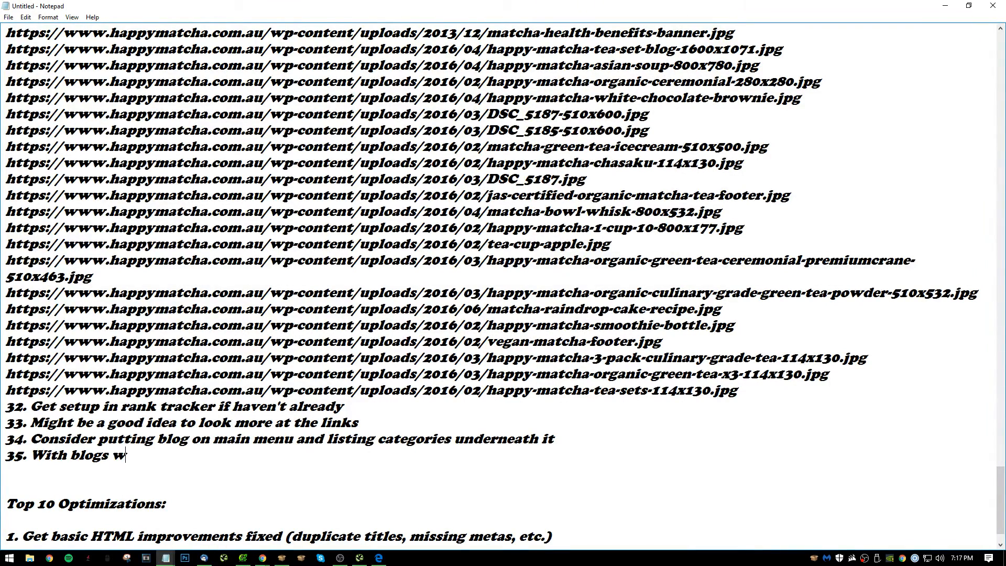
pyautogui.write('ant to')
pyautogui.write(' reup')
pyautogui.press('BackSpace')
pyautogui.press('BackSpace')
pyautogui.write('po')
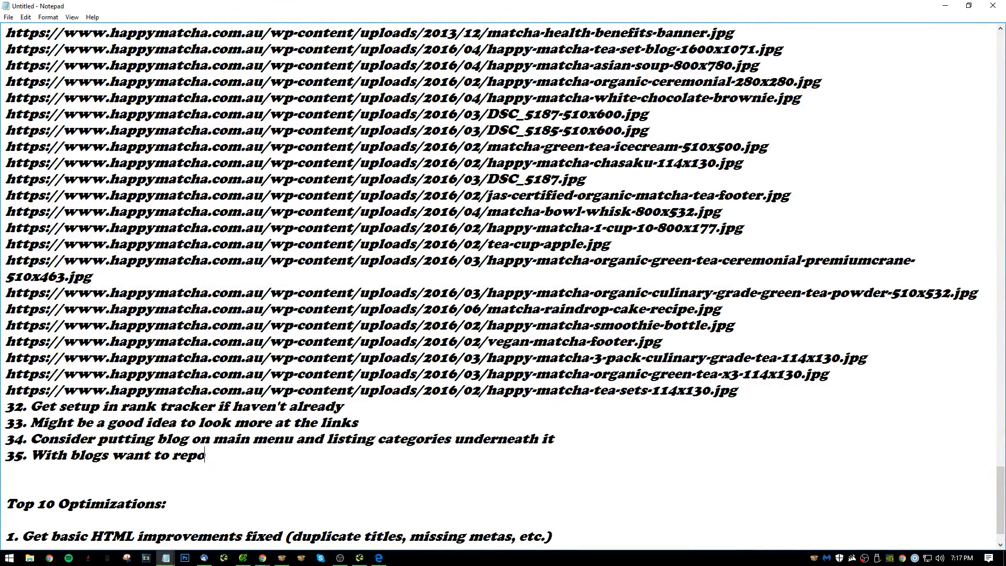
pyautogui.press('BackSpace')
pyautogui.write('urpose more ')
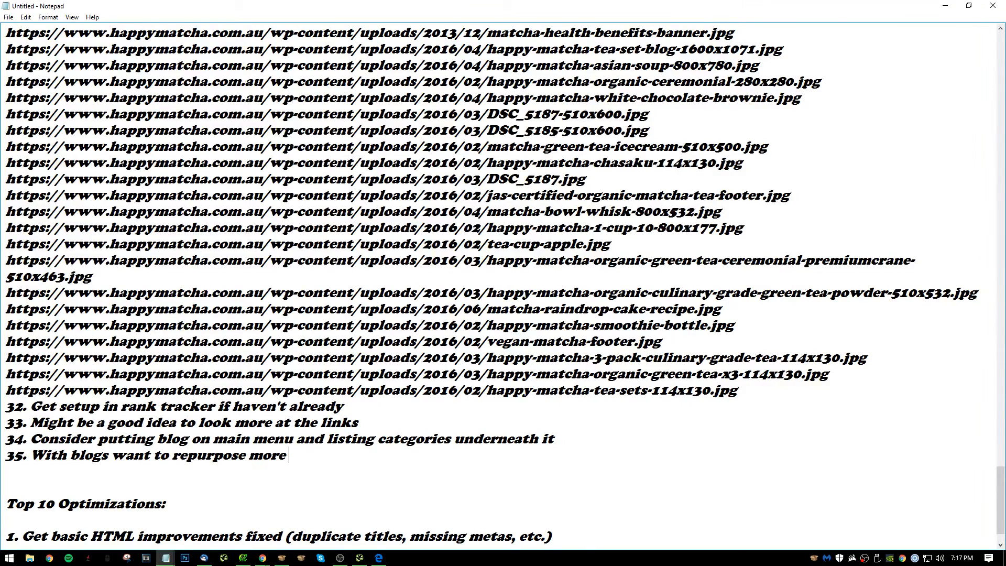
pyautogui.write('into social and get')
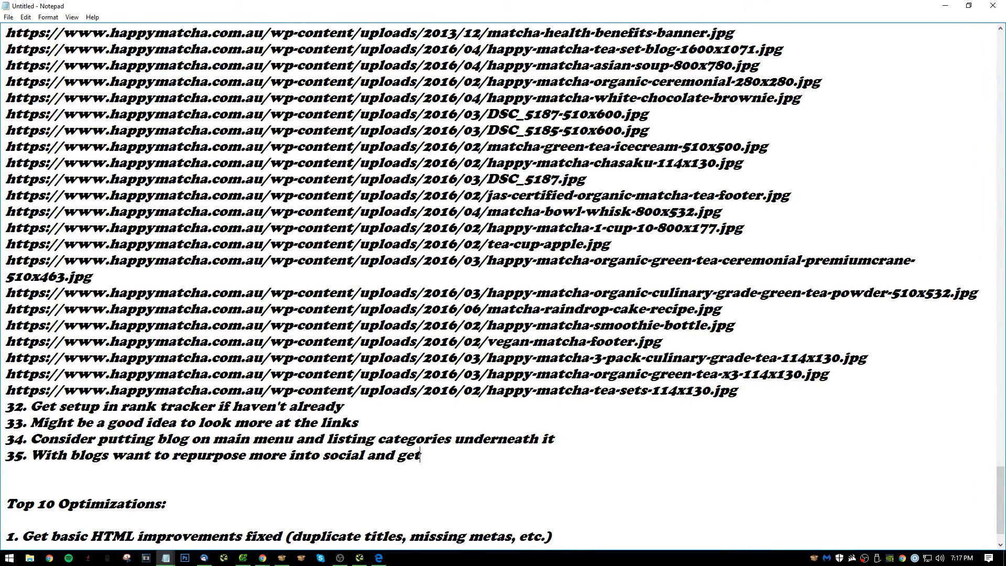
pyautogui.write(' funnel going ')
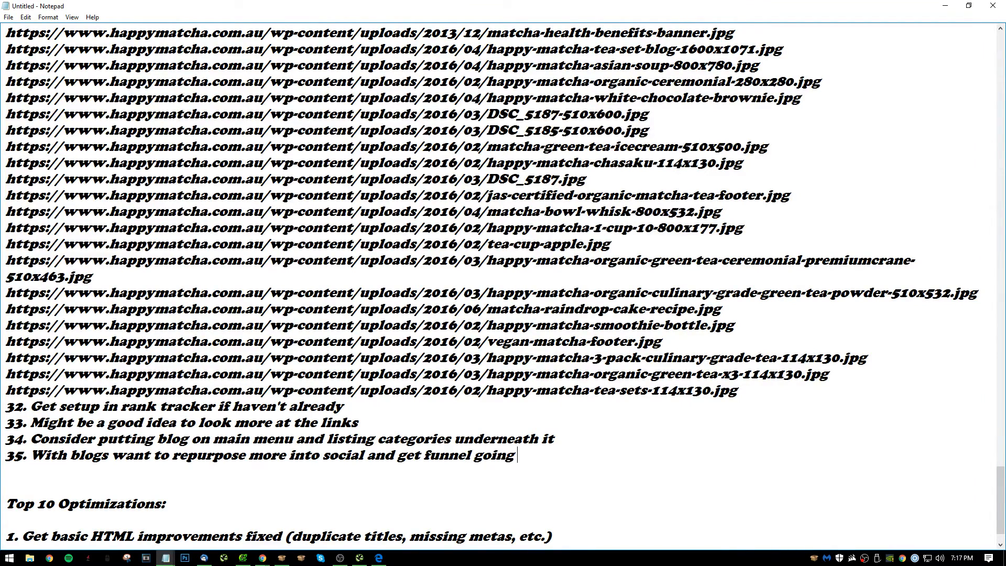
pyautogui.write('with eith')
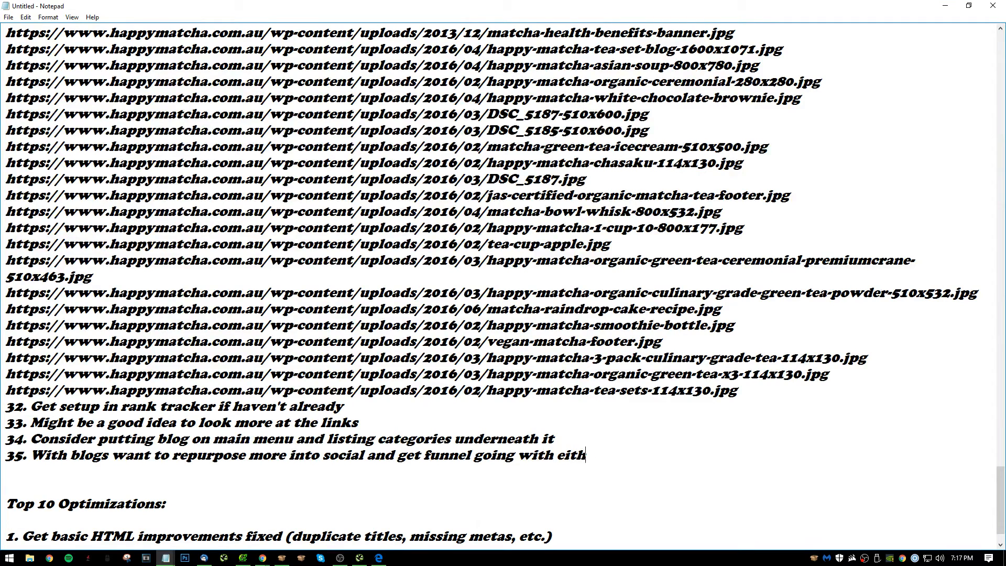
pyautogui.write('er email sign up')
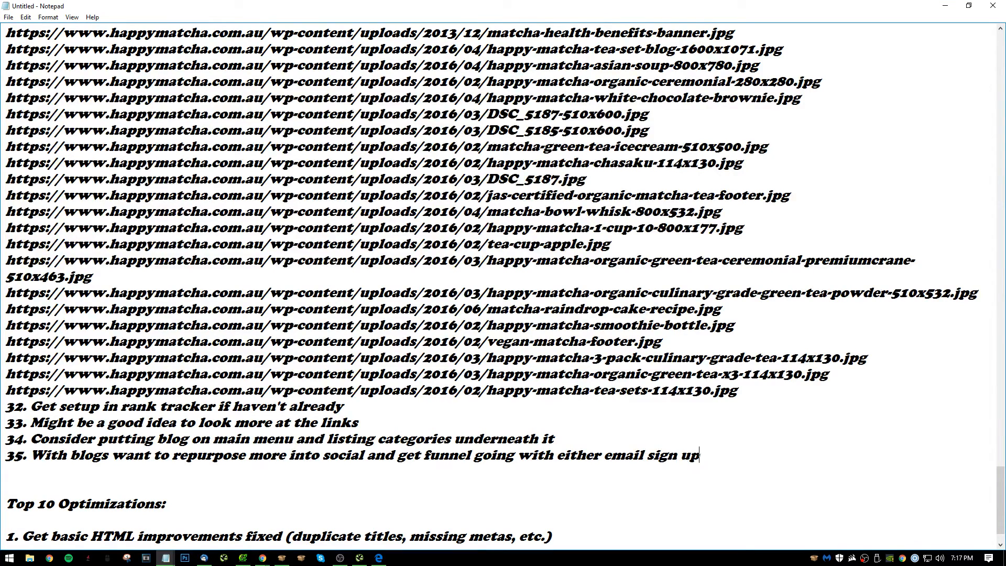
pyautogui.write('s or product pu')
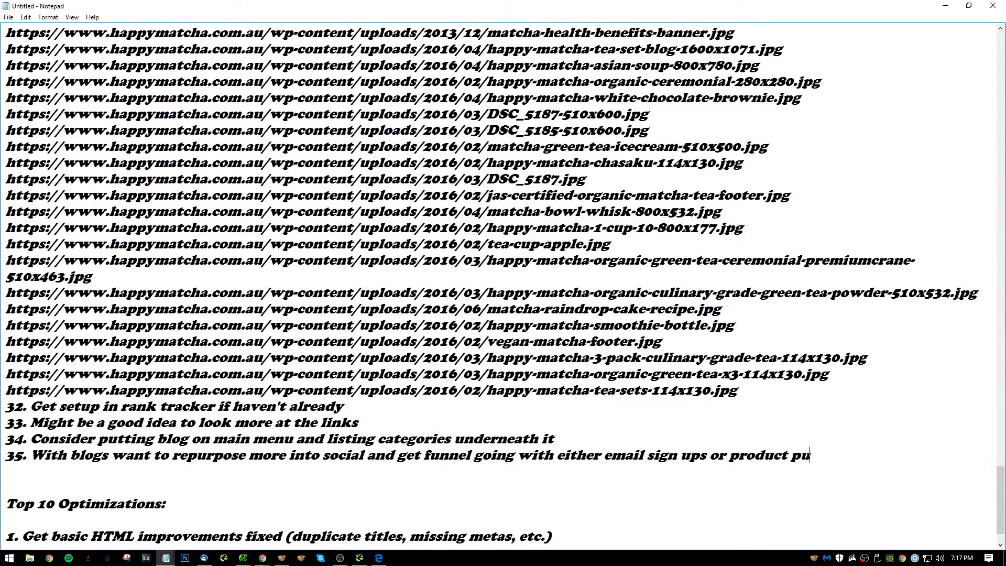
pyautogui.write('rchases (or bot')
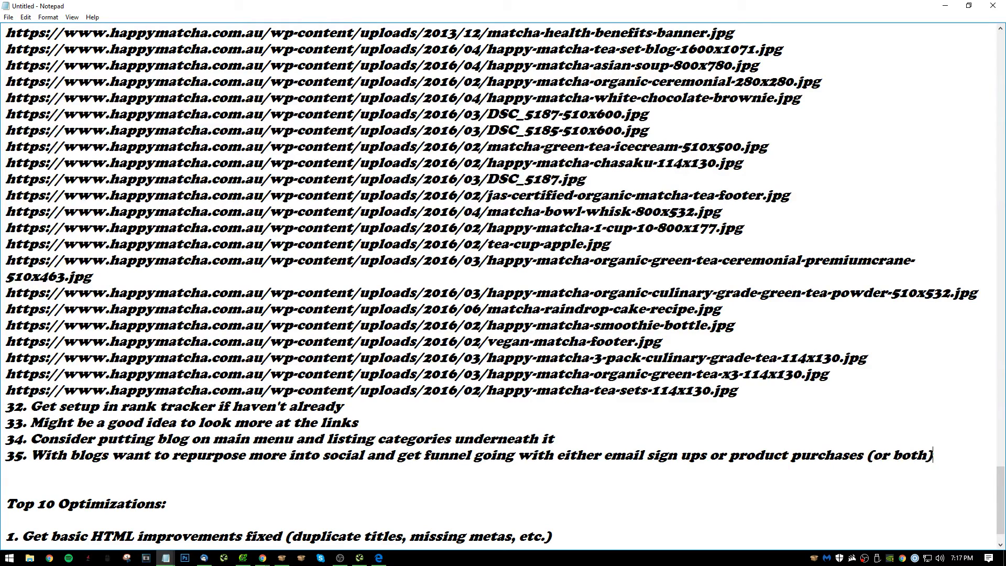
pyautogui.write('h)')
# Complete item 35 with "with either email sign ups or product purchases (or both)".
pyautogui.press('Return')
pyautogui.press('BackSpace')
# Recheck the home remedies post in the browser and return to the Notepad audit notes.
pyautogui.hotkey('alt', 'Tab')
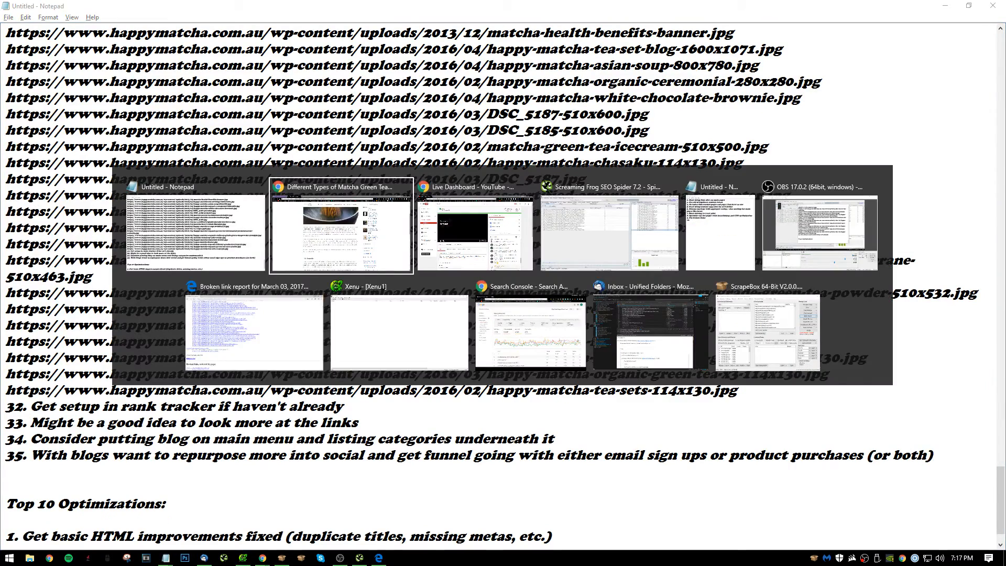
pyautogui.click(404, 250)
pyautogui.hotkey('alt', 'Tab')
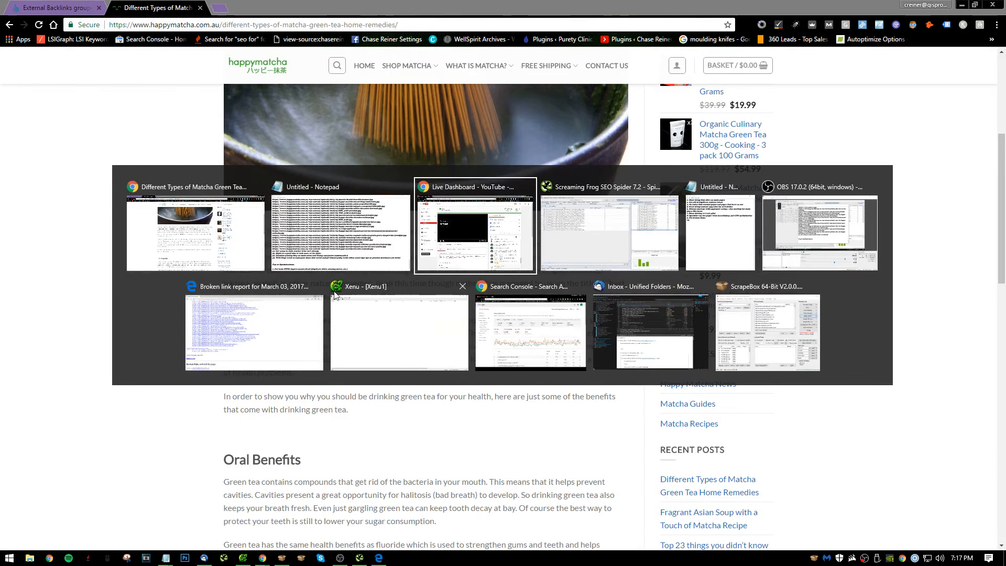
pyautogui.press('alt')
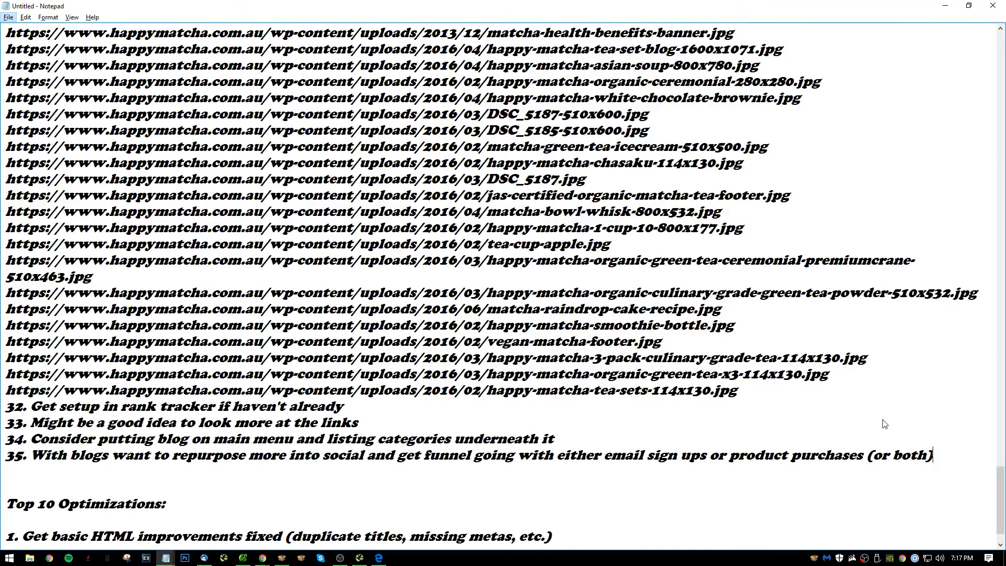
# Start a new list line numbered "36." directly below item 35, leaving its text empty.
pyautogui.write('6')
pyautogui.press('Return')
pyautogui.write('2')
pyautogui.write('. M')
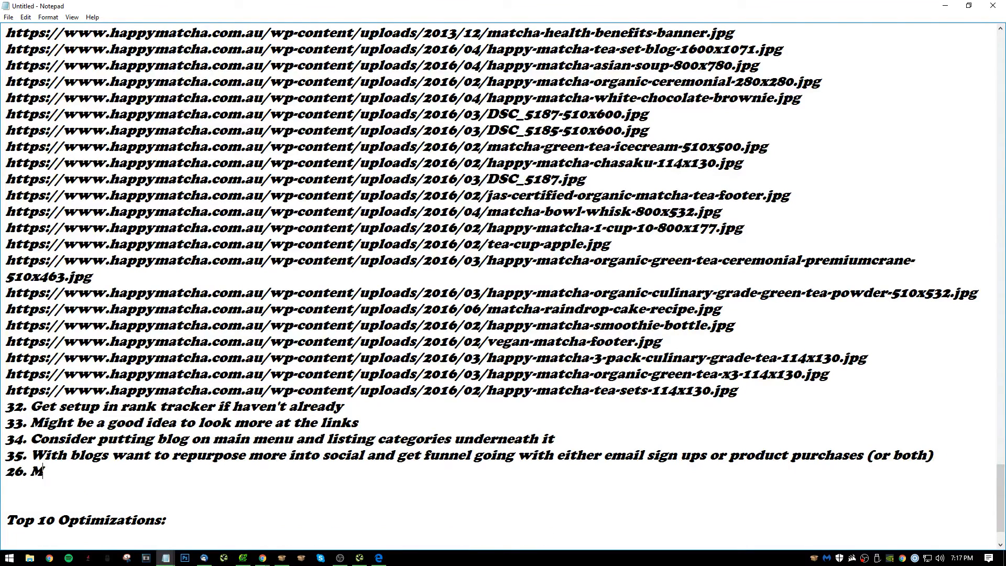
pyautogui.press('BackSpace')
pyautogui.press('BackSpace')
pyautogui.press('BackSpace')
pyautogui.press('BackSpace')
pyautogui.press('BackSpace')
pyautogui.write('36. Might be go')
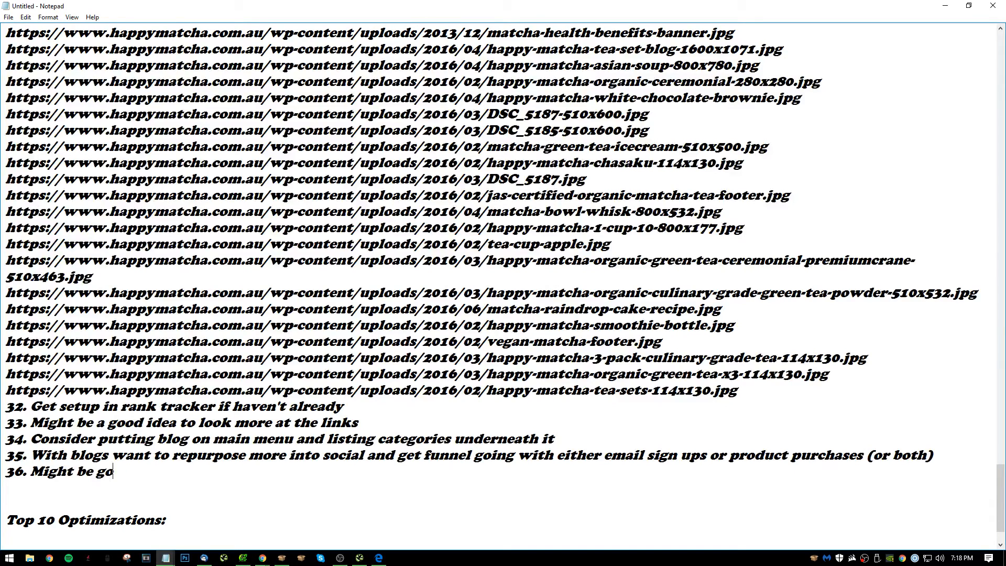
pyautogui.press('BackSpace')
pyautogui.press('BackSpace')
pyautogui.press('BackSpace')
pyautogui.press('BackSpace')
pyautogui.press('BackSpace')
# Begin the text of item 36 with "Should start looking at main competiton through".
pyautogui.write('Sh')
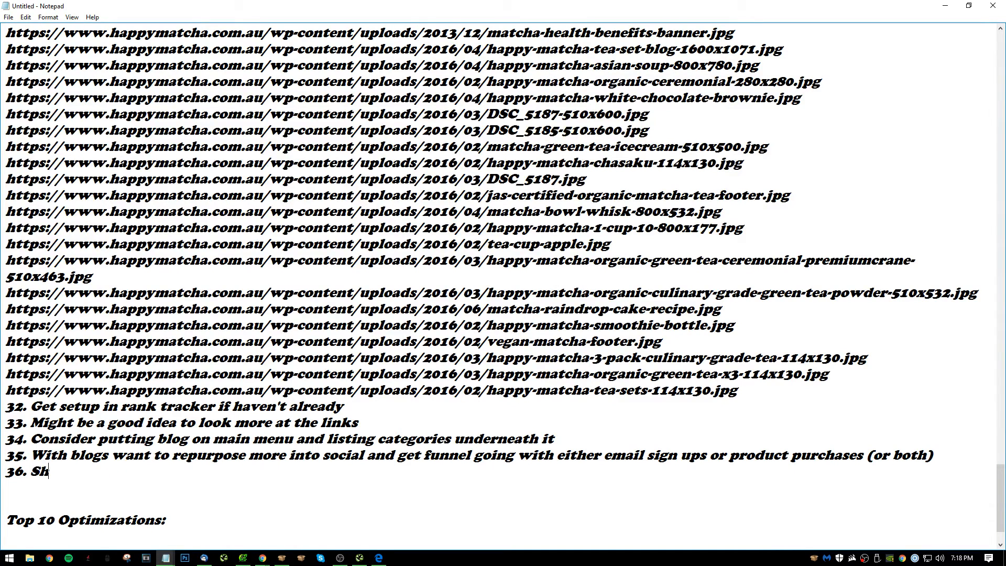
pyautogui.write('ould starrt')
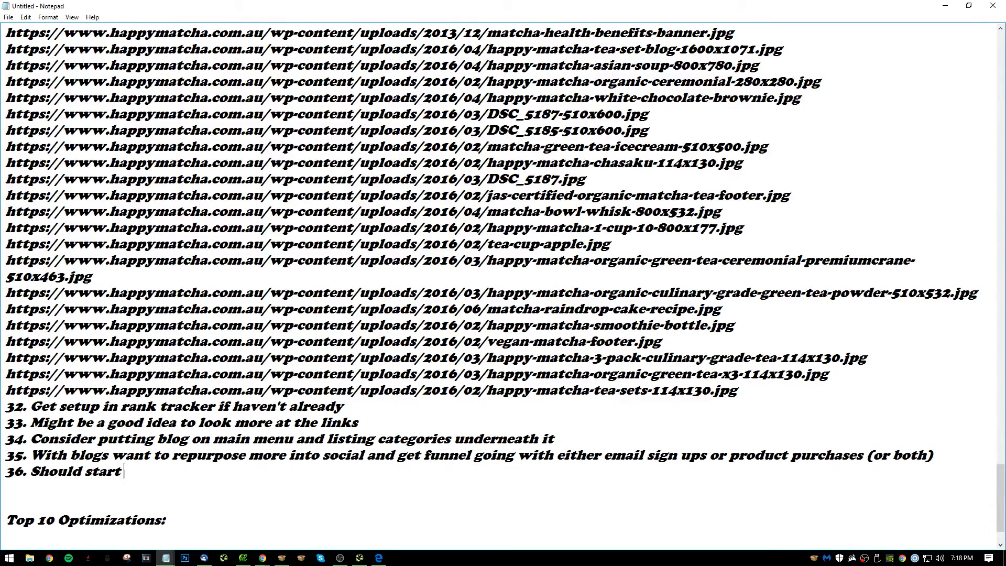
pyautogui.write('looking')
pyautogui.write(' at compet')
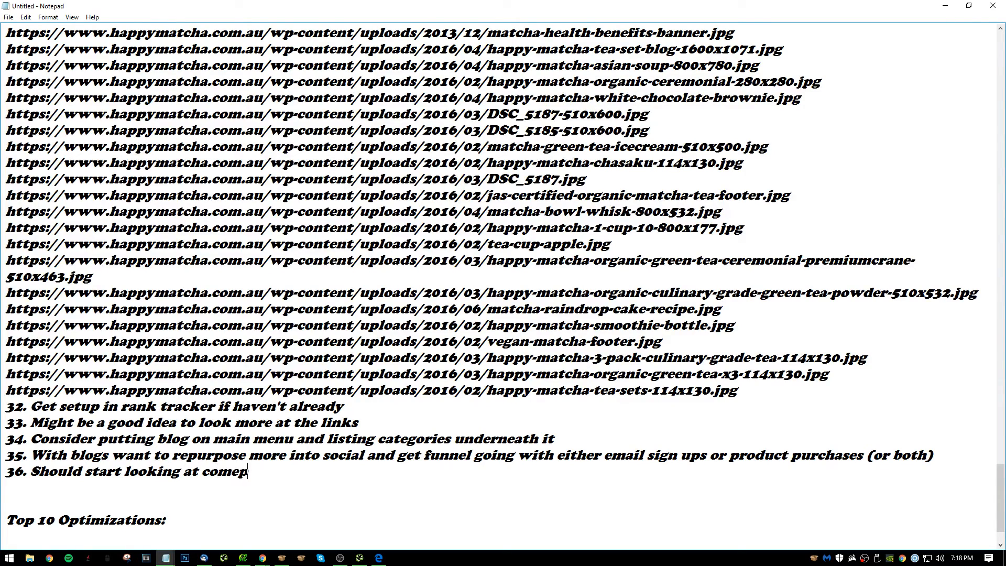
pyautogui.press('BackSpace')
pyautogui.press('BackSpace')
pyautogui.press('BackSpace')
pyautogui.press('BackSpace')
pyautogui.press('BackSpace')
pyautogui.press('BackSpace')
pyautogui.write('main cope')
pyautogui.press('BackSpace')
pyautogui.press('BackSpace')
pyautogui.write('mpetito')
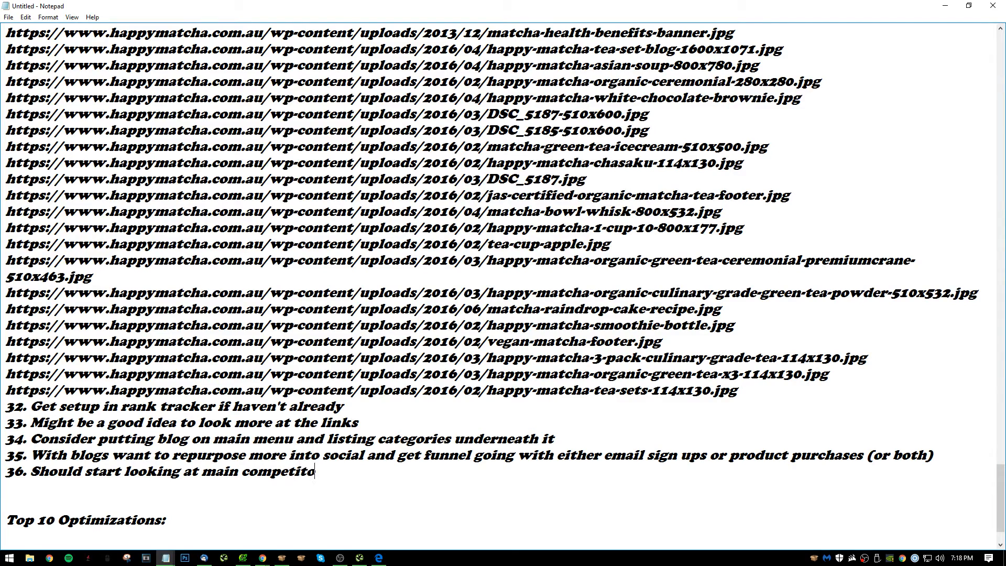
pyautogui.write('n through semrush and see if we ca')
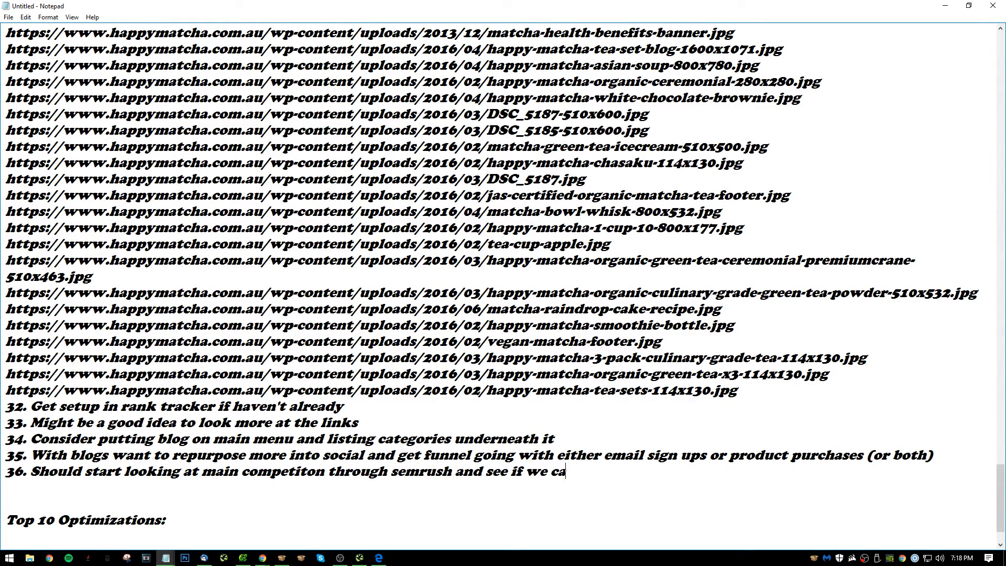
pyautogui.write('n push content ar')
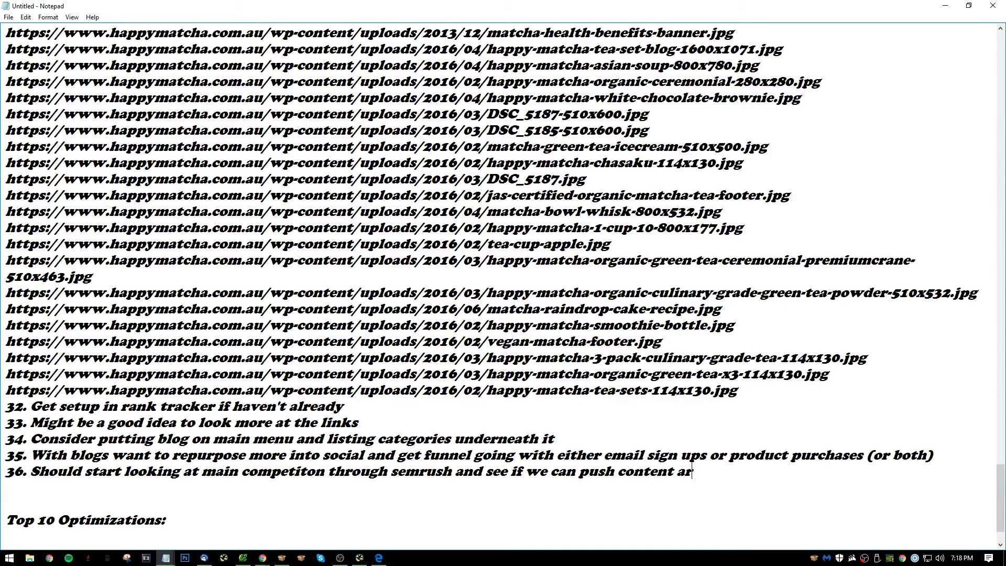
pyautogui.write('ound the stuff thayt')
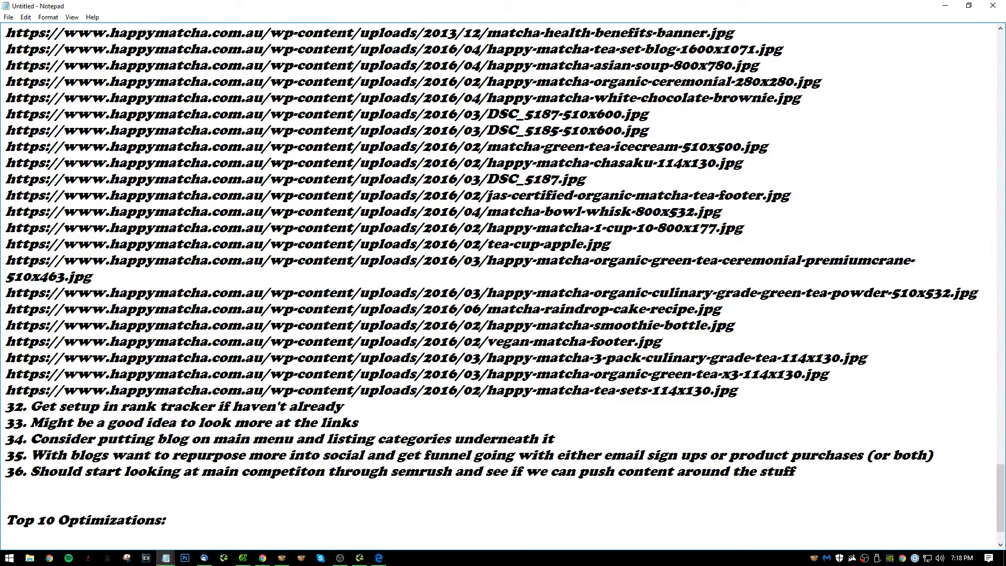
# Finish item 36 with "semrush and see if we can push content around the stuff that they are also ranking for.".
pyautogui.press('BackSpace')
pyautogui.write('t they ar')
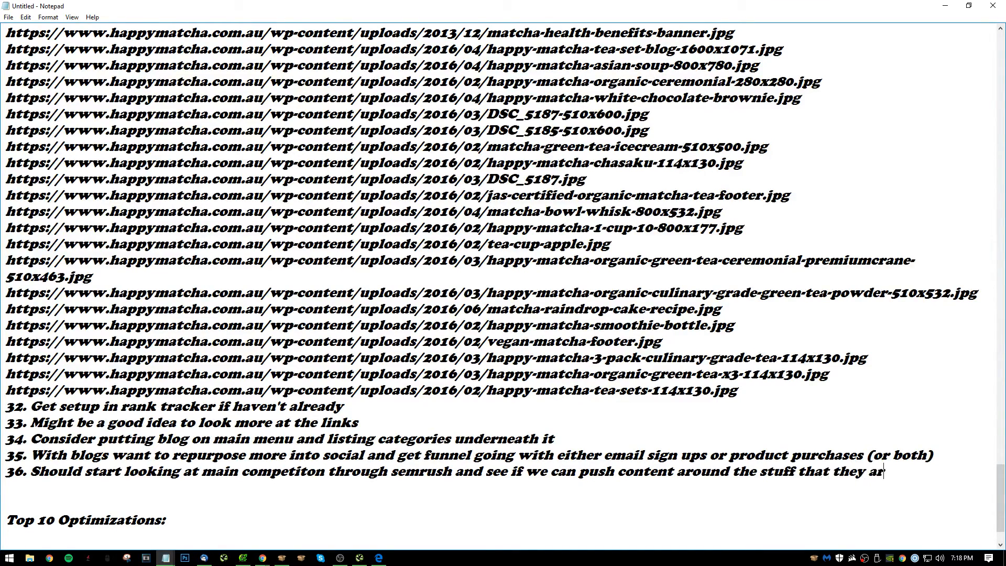
pyautogui.write('e also ranking for.')
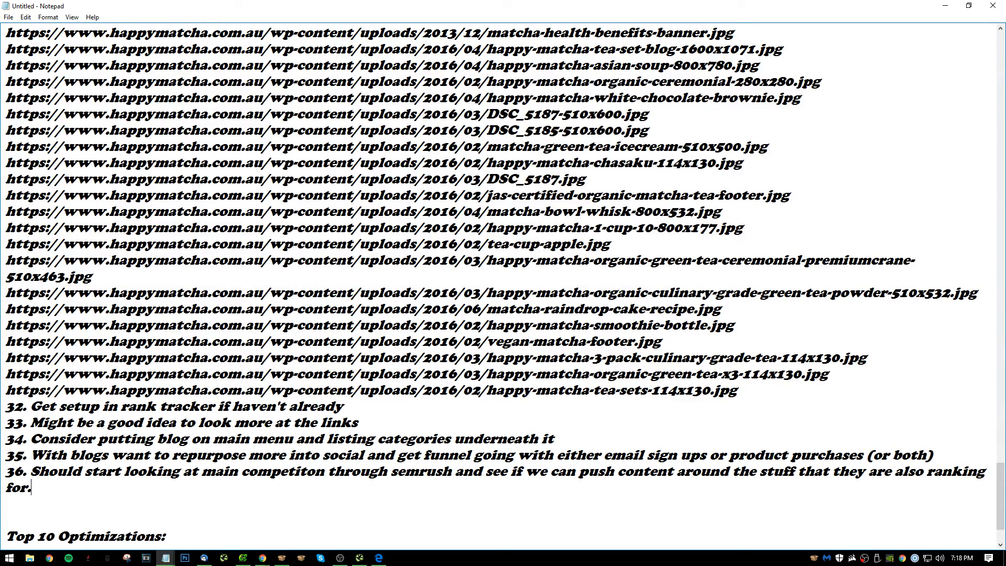
# Below item 36, add "37. Continue to drive a lot of content to blog and also consider making".
pyautogui.press('Return')
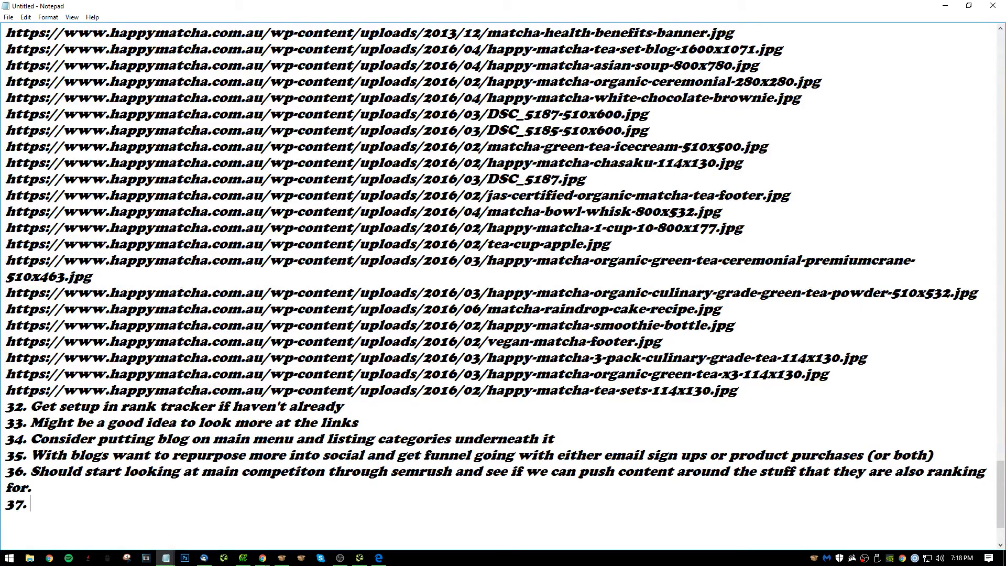
pyautogui.write('37. Continue to driv')
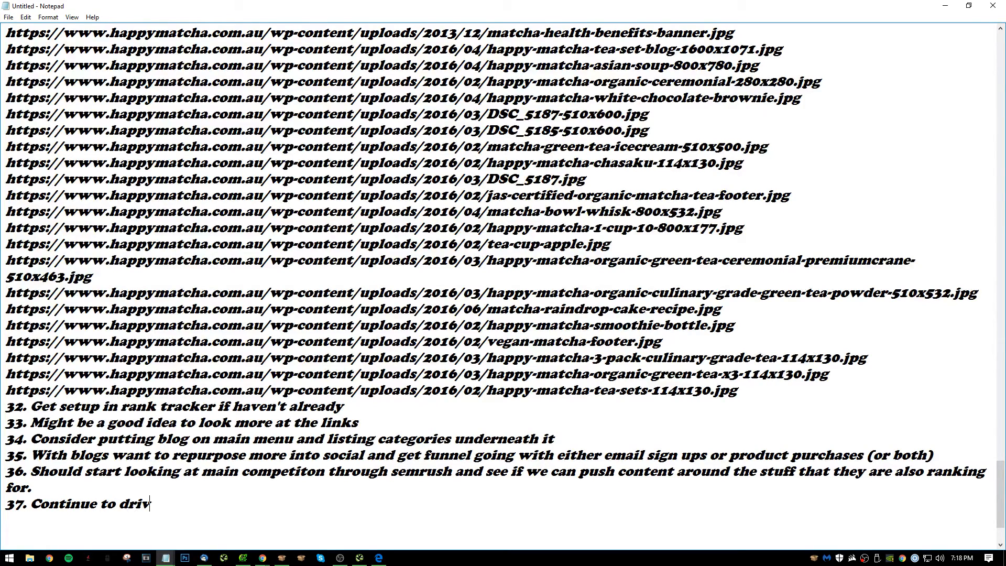
pyautogui.write('e a lot of content')
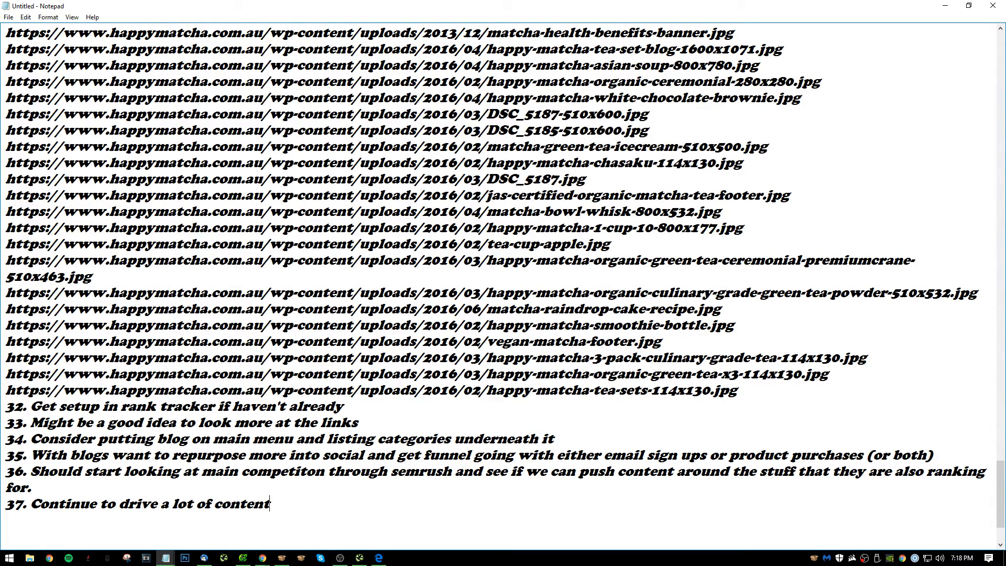
pyautogui.write(' to blog and also')
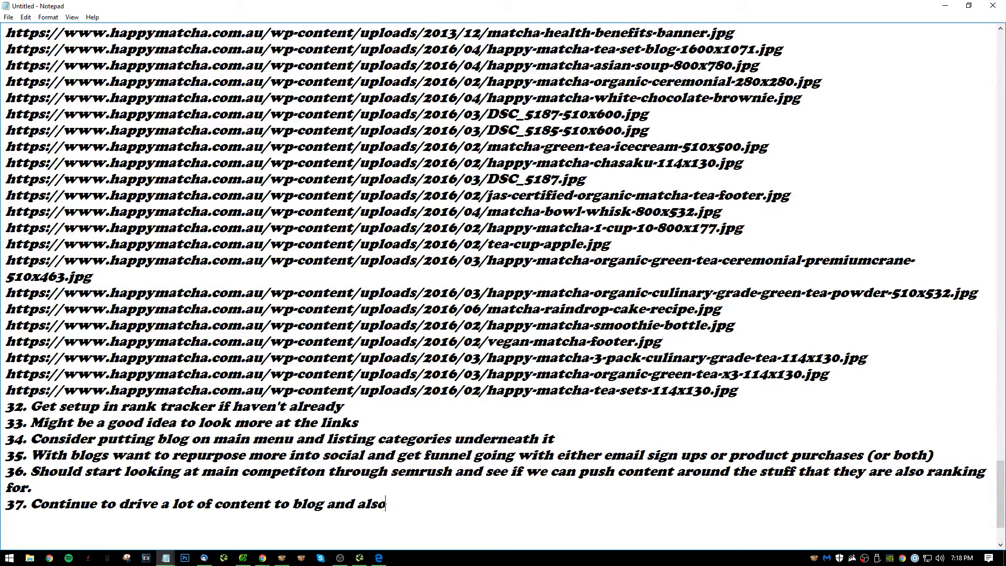
pyautogui.write(' consider making')
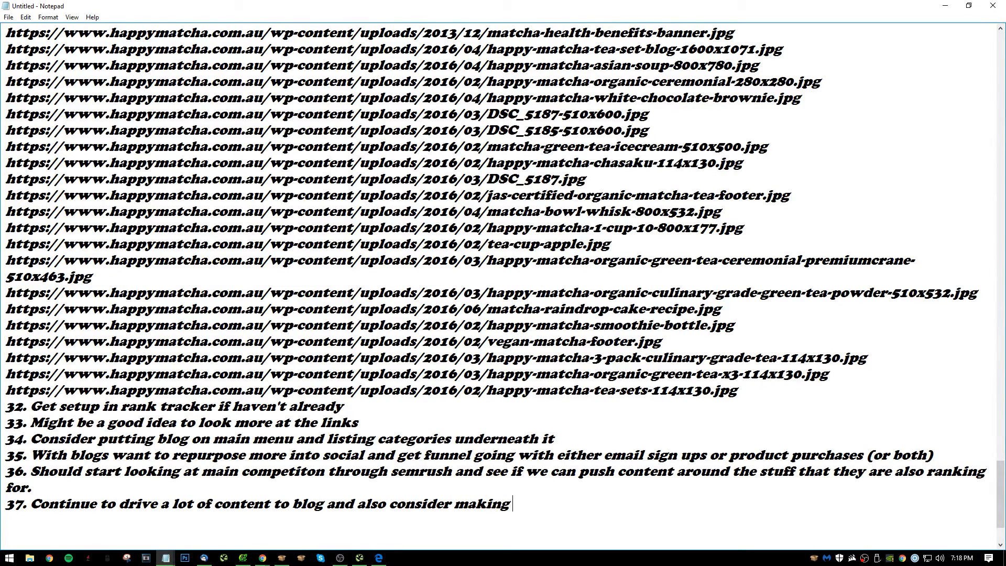
pyautogui.write(' a')
# Finish item 37 with "some cornerstone content that would be around 5k+ words." and remove the extra blank line below it.
pyautogui.press('BackSpace')
pyautogui.write('some conrner')
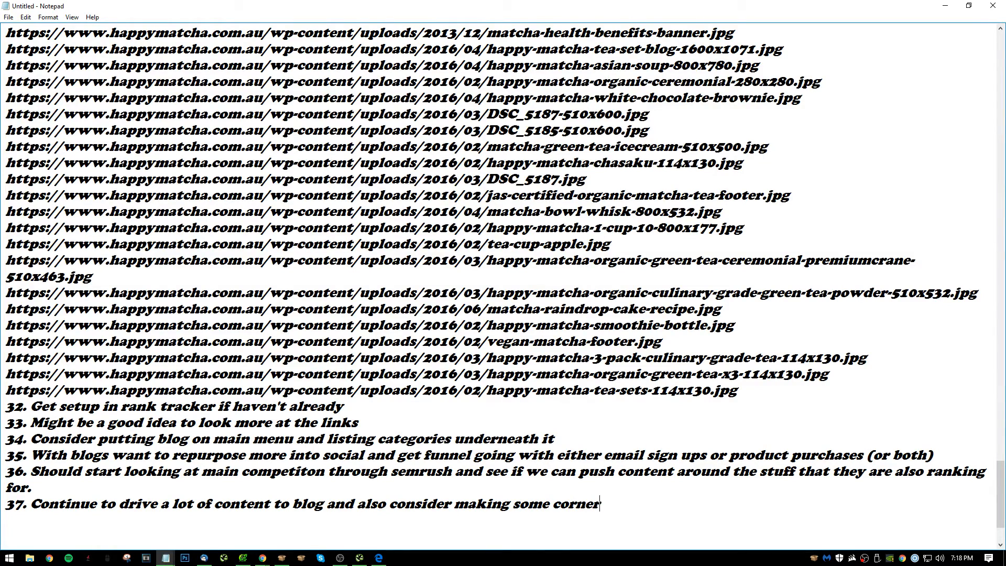
pyautogui.write('stone cotne')
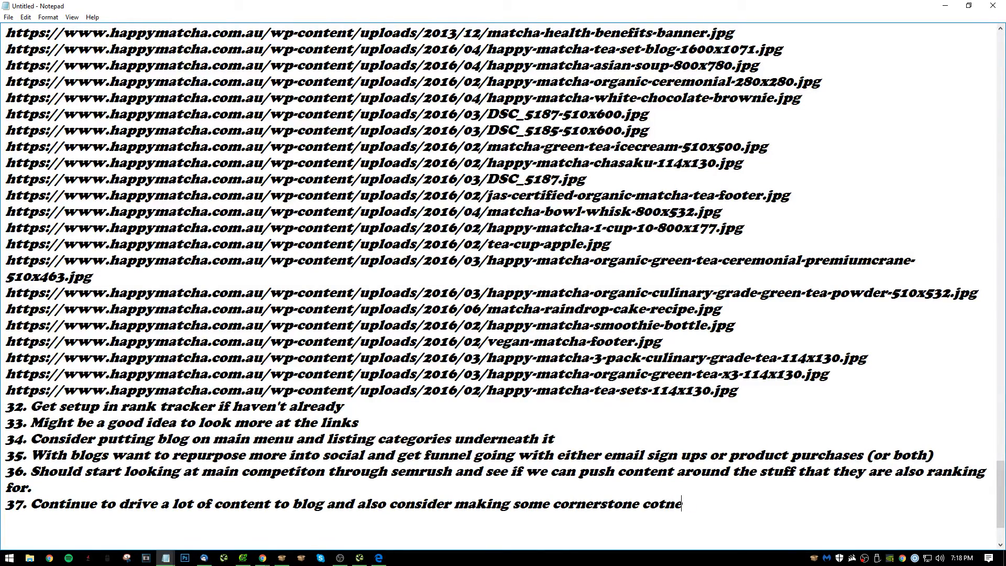
pyautogui.press('BackSpace')
pyautogui.press('BackSpace')
pyautogui.press('BackSpace')
pyautogui.write('ntent that woul')
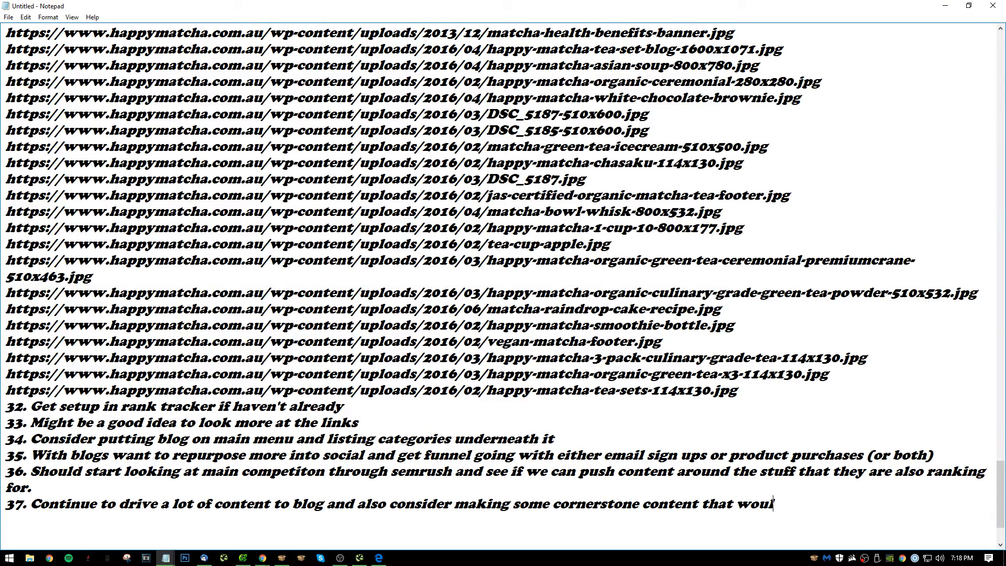
pyautogui.write('d be around ')
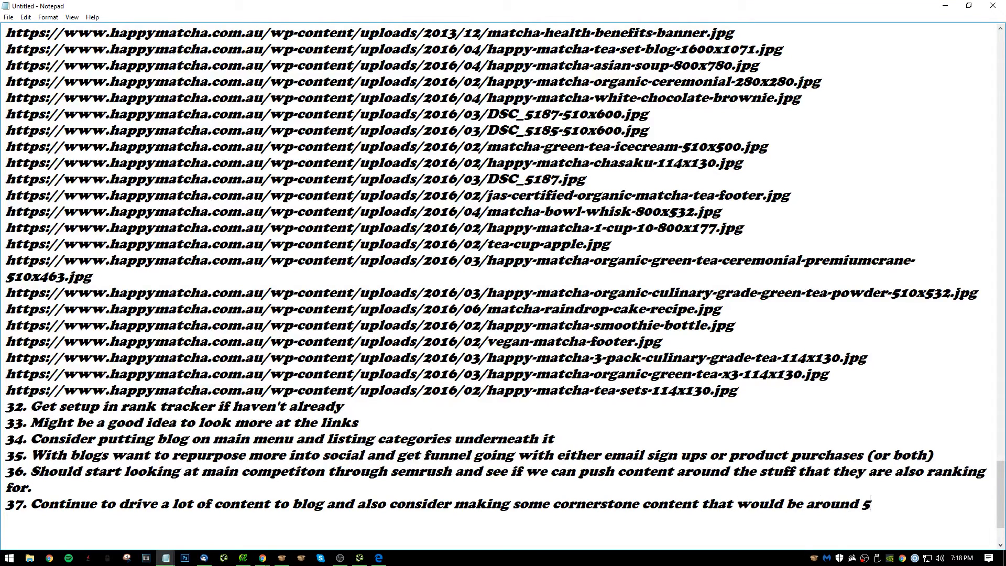
pyautogui.write('5k+ words.')
pyautogui.scroll(-2, 889, 406)
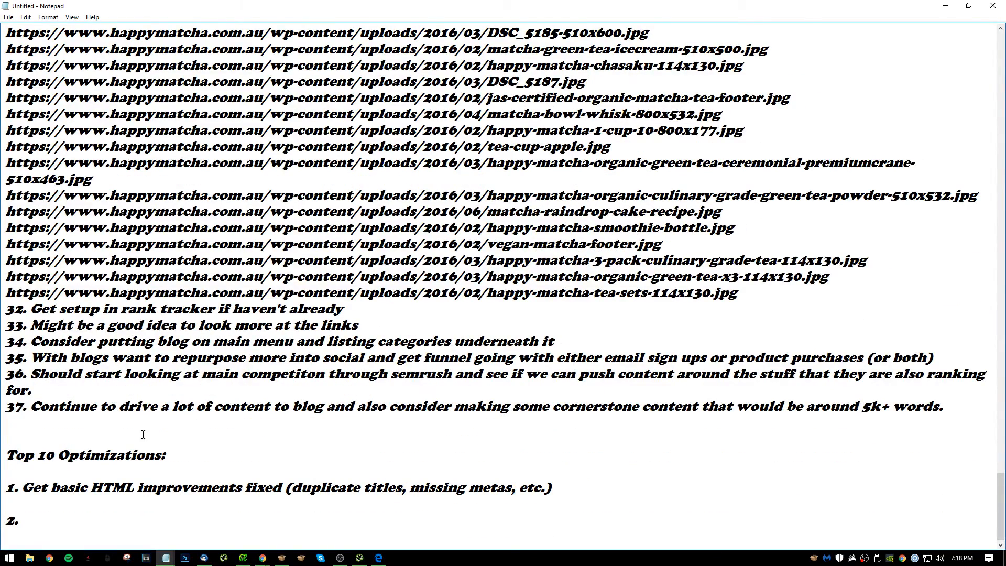
pyautogui.press('BackSpace')
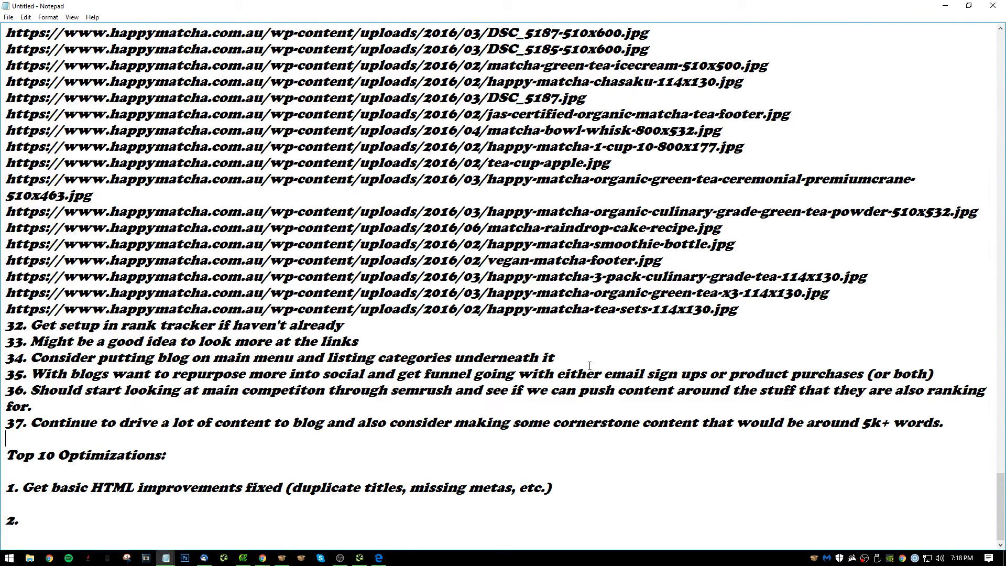
# Copy the text of item 35 and paste it as item 10 of the optimizations list in the other Notepad window.
pyautogui.moveTo(933, 374); pyautogui.dragTo(41, 371)
pyautogui.hotkey('alt', 'Tab')
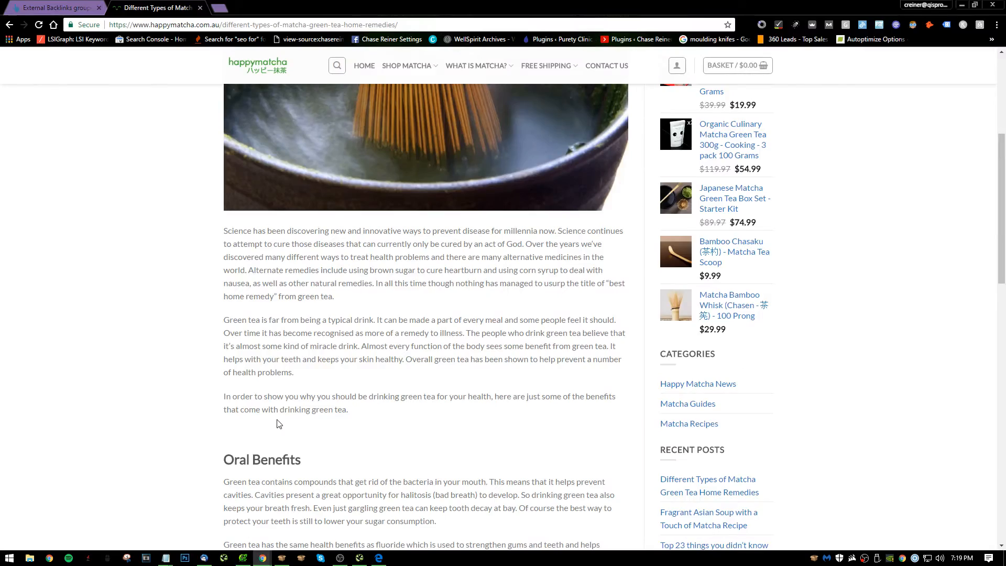
pyautogui.hotkey('alt', 'Tab')
pyautogui.moveTo(391, 390); pyautogui.dragTo(411, 386)
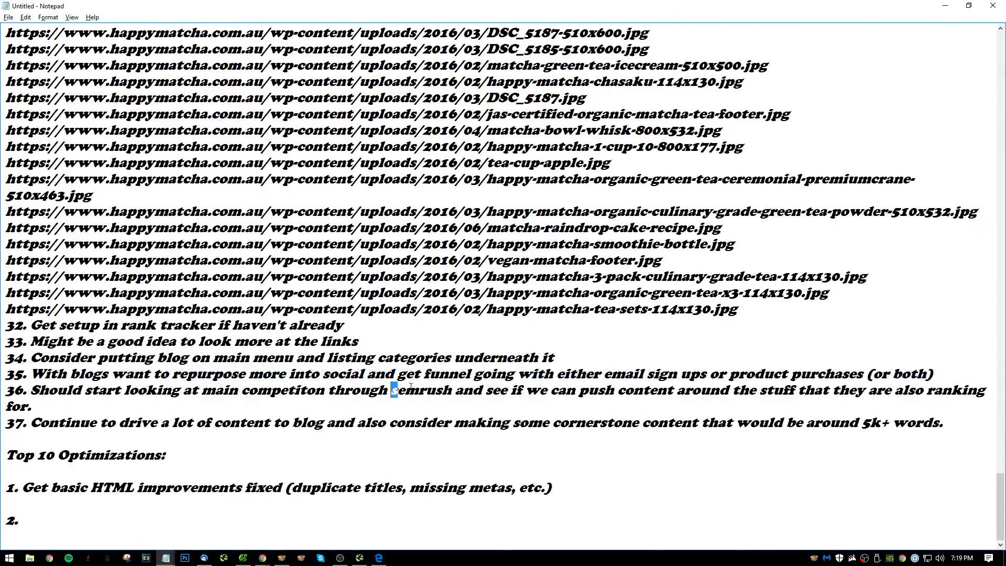
pyautogui.moveTo(941, 378); pyautogui.dragTo(35, 368)
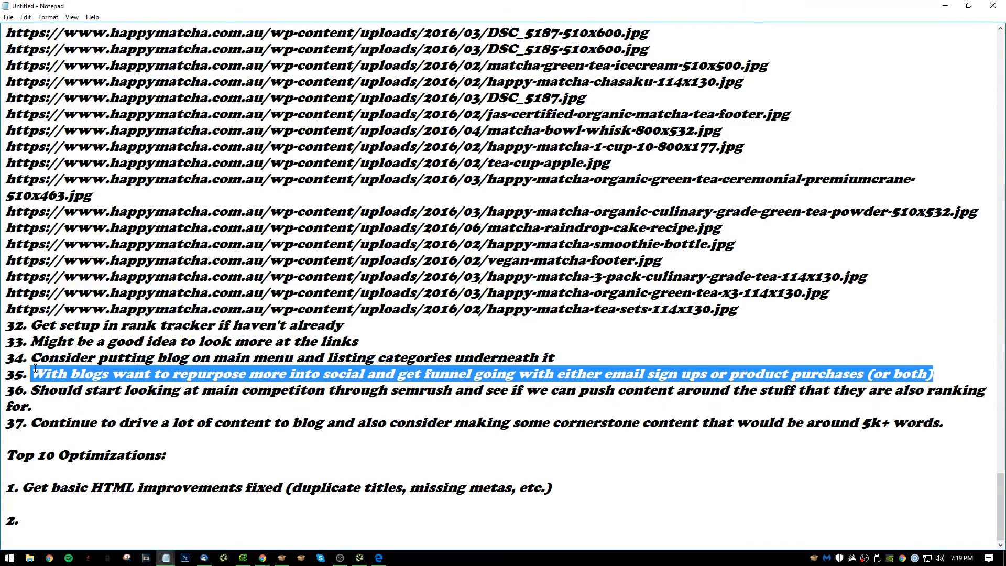
pyautogui.hotkey('alt', 'Tab')
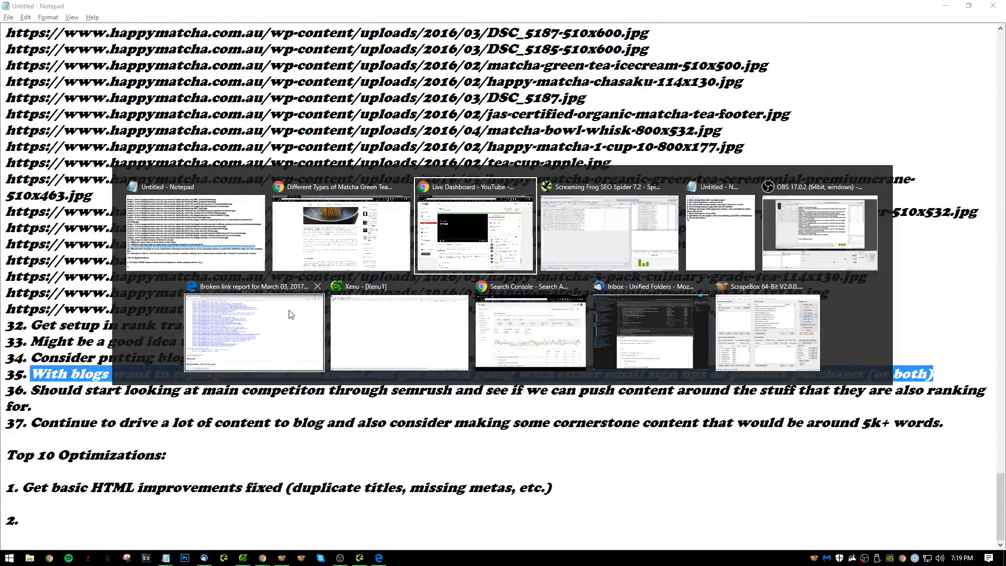
pyautogui.click(258, 330)
pyautogui.write('With blogs want to repurpose more into social and get funnel going with either email sign ups or product purchases (or both)')
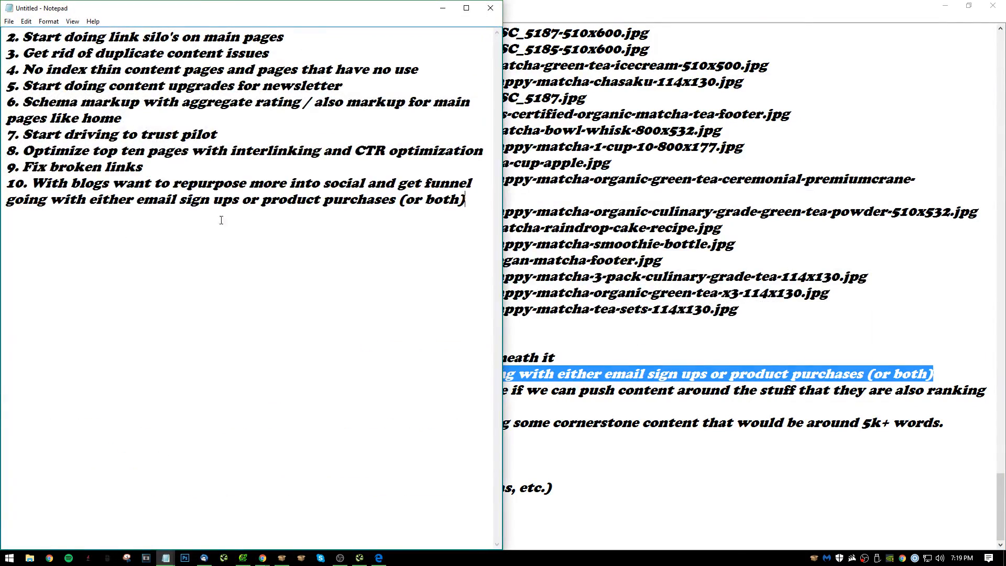
# Copy optimizations 2 to 10 over the empty "2." in the main audit notes, and remove the blank line after item 1.
pyautogui.moveTo(334, 271)
pyautogui.mouseDown()
pyautogui.moveTo(10, 135)
pyautogui.moveTo(333, 271)
pyautogui.mouseUp()
pyautogui.moveTo(460, 206); pyautogui.dragTo(7, 36)
pyautogui.hotkey('ctrl', 'c')
pyautogui.click(697, 339)
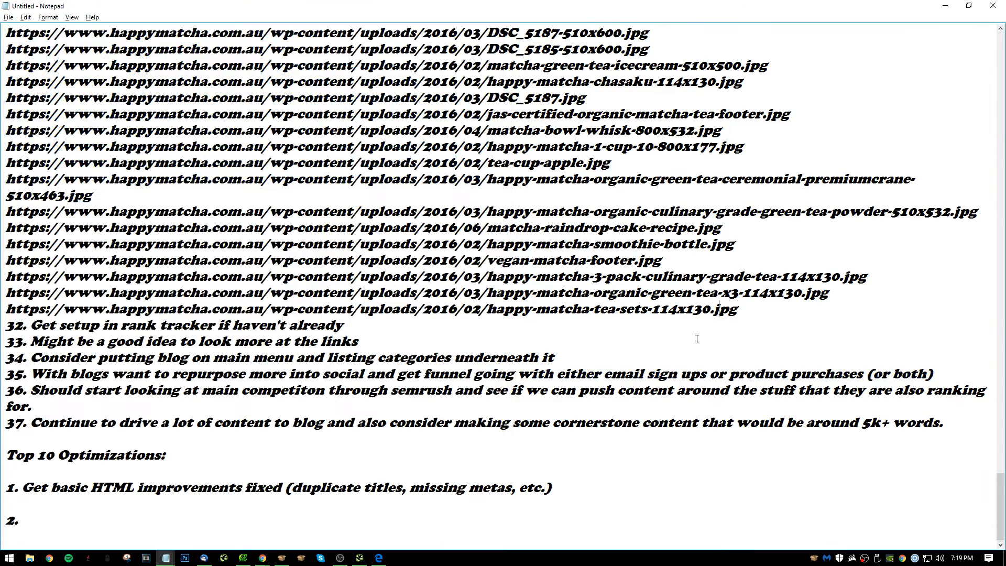
pyautogui.moveTo(21, 520); pyautogui.dragTo(6, 520)
pyautogui.hotkey('ctrl', 'v')
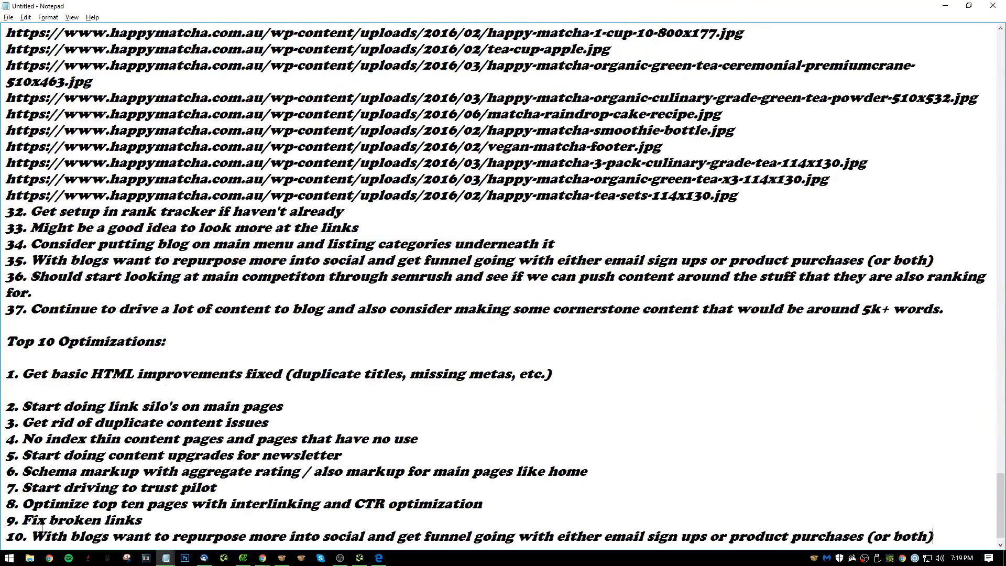
pyautogui.press('BackSpace')
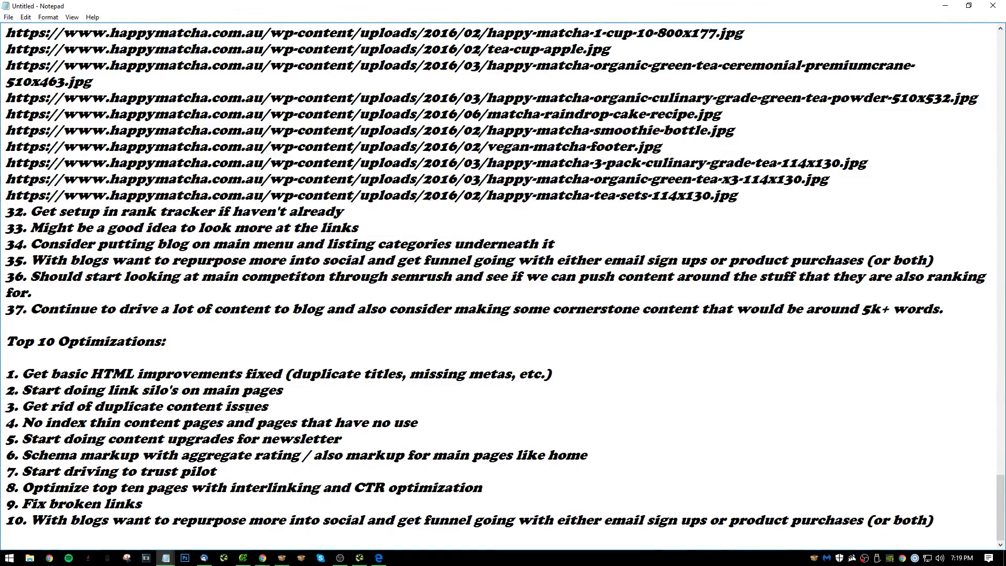
pyautogui.hotkey('alt', 'Tab')
pyautogui.hotkey('alt', 'Tab')
pyautogui.hotkey('alt', 'Tab')
pyautogui.hotkey('alt', 'Tab')
pyautogui.hotkey('alt', 'Tab')
pyautogui.hotkey('alt', 'Tab')
pyautogui.hotkey('alt', 'Tab')
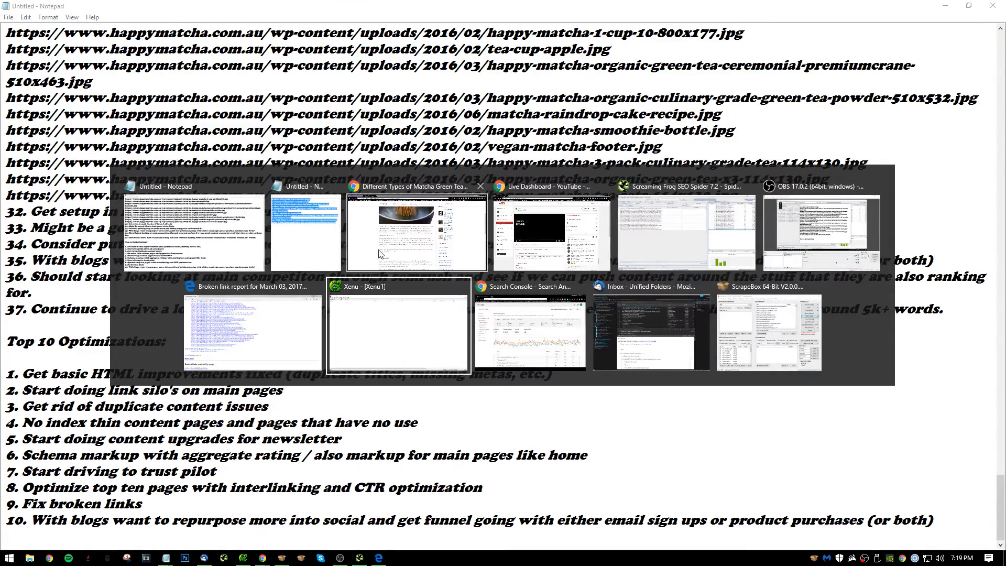
pyautogui.click(823, 230)
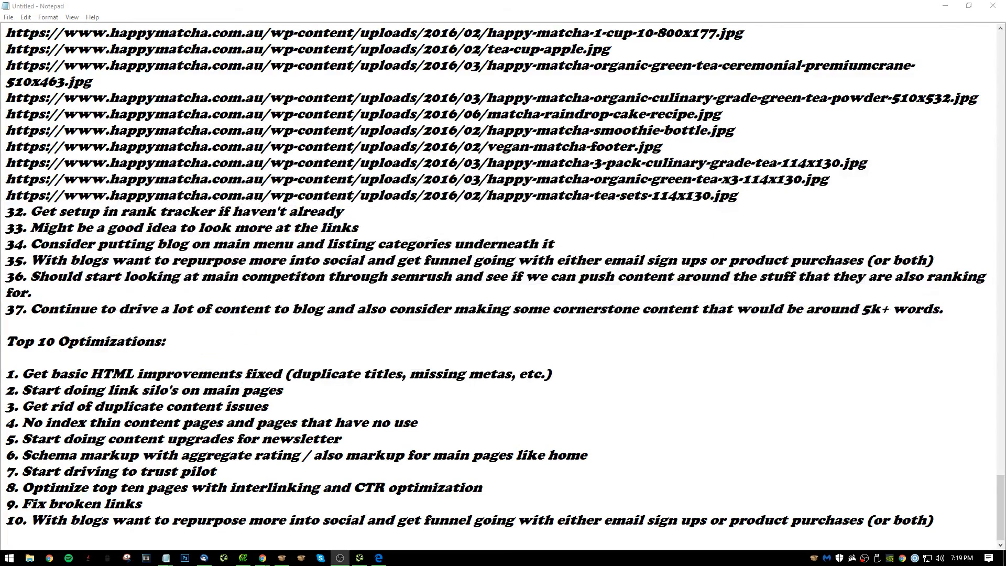
pyautogui.scroll(7, 994, 24)
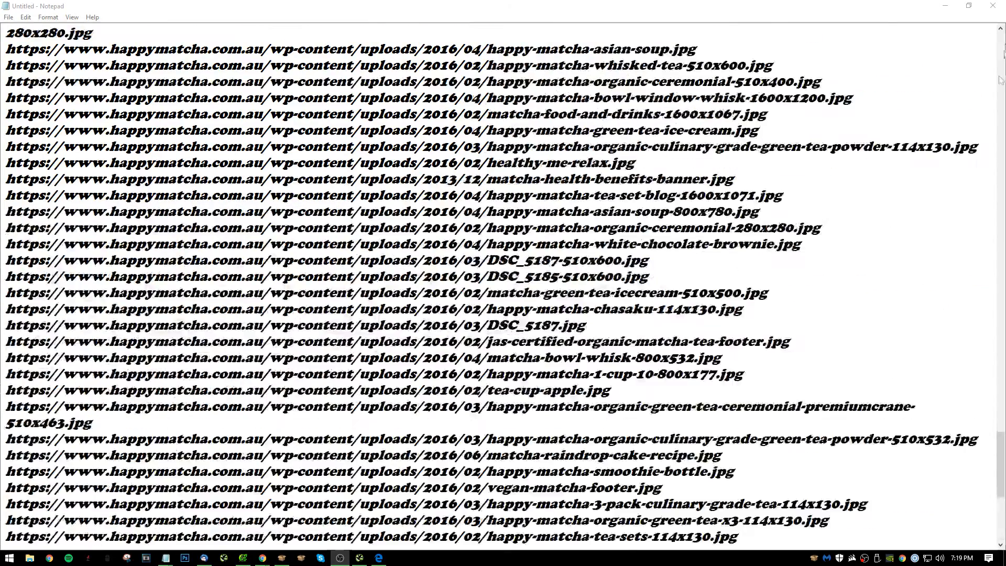
pyautogui.scroll(-2, 994, 25)
pyautogui.scroll(-5, 994, 24)
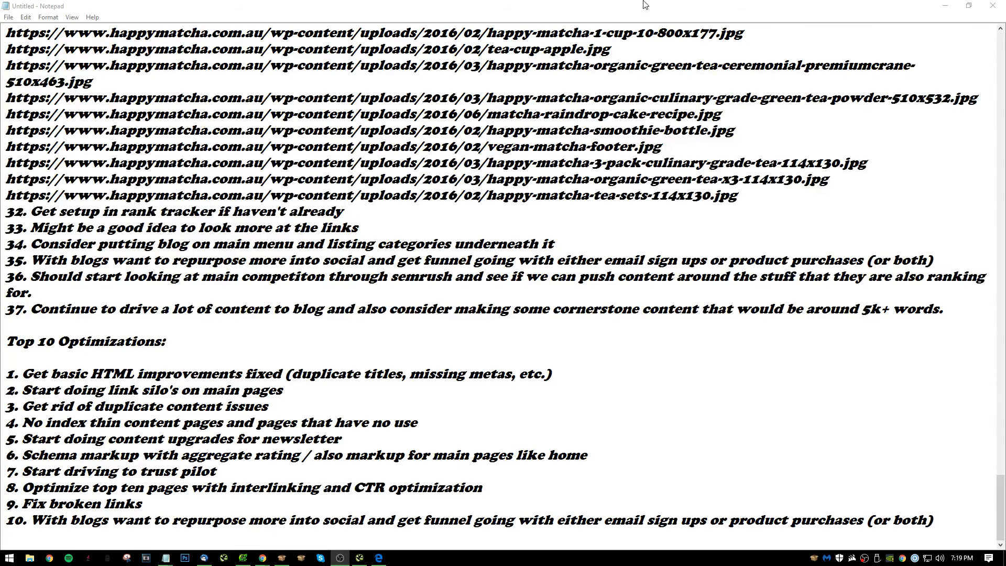
# Minimize both Notepad windows to bring up the happymatcha blog article in Chrome.
pyautogui.click(969, 6)
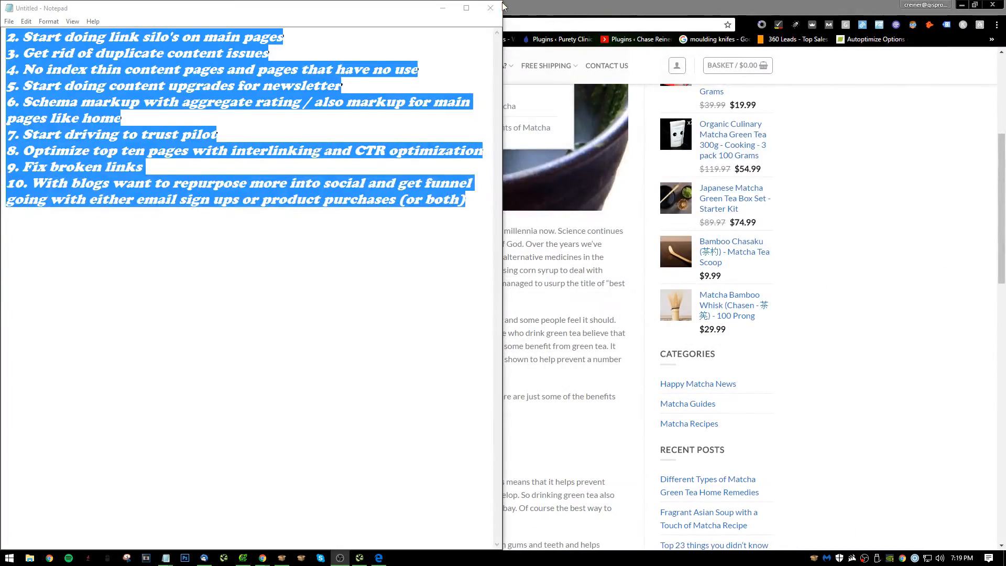
pyautogui.click(443, 12)
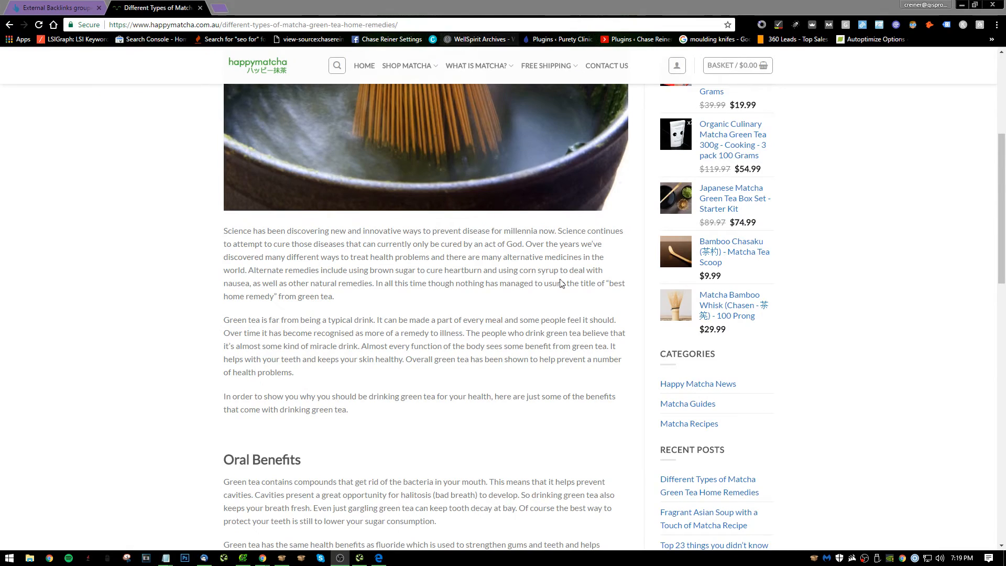
pyautogui.scroll(5, 616, 276)
pyautogui.click(208, 25)
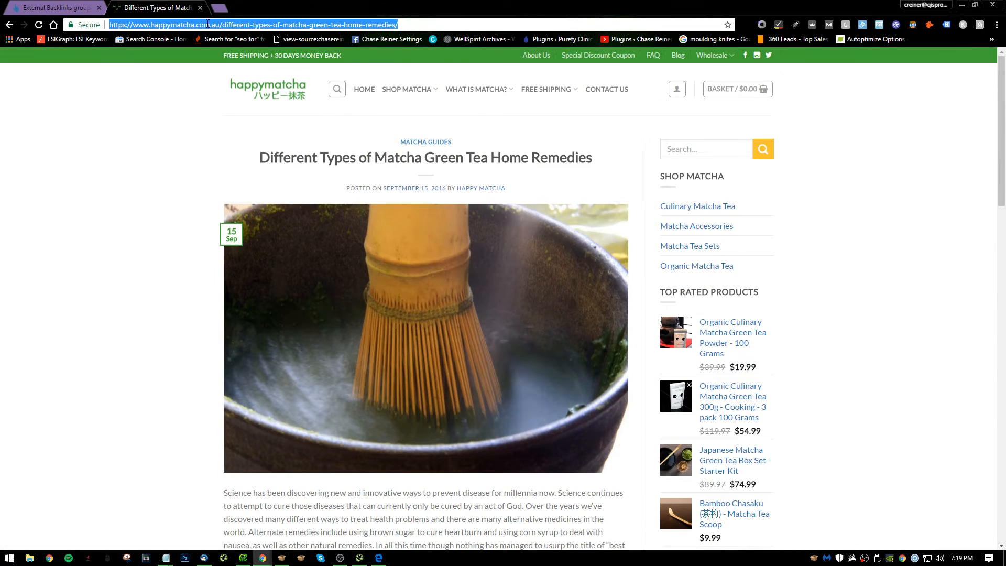
pyautogui.write('aust')
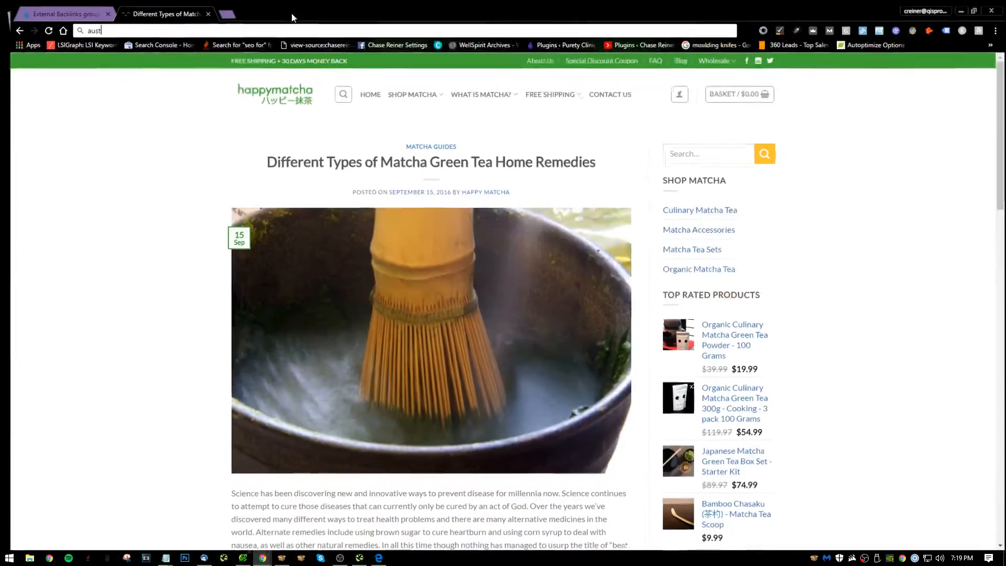
# Search Google for "search console" in a new tab and open Google Search Console.
pyautogui.hotkey('ctrl', 't')
pyautogui.write('search console')
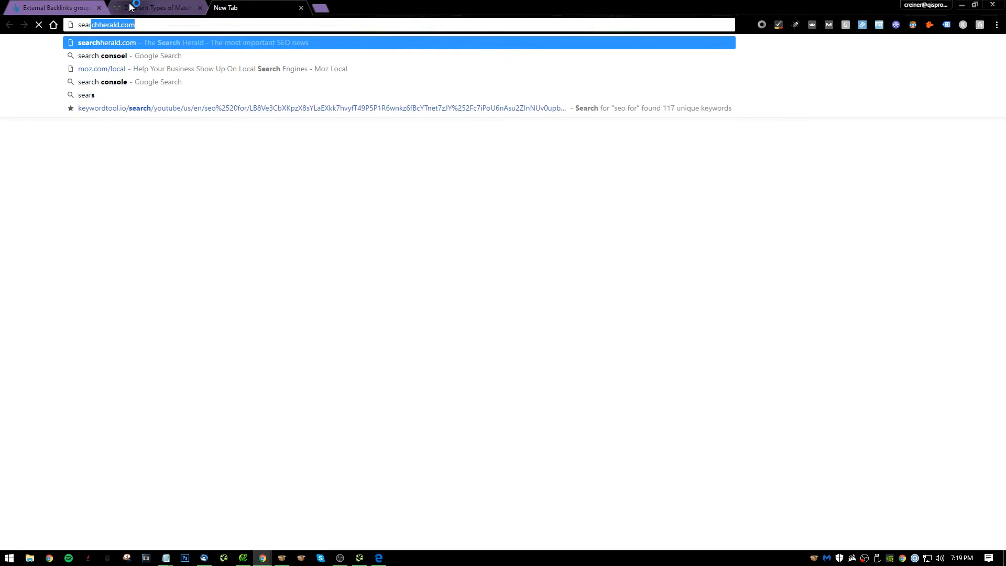
pyautogui.press('Return')
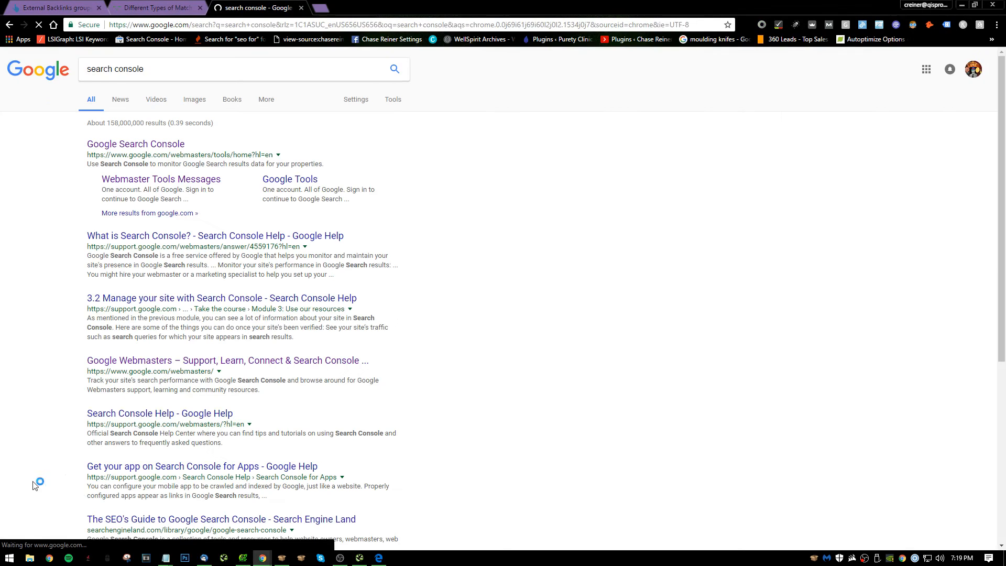
pyautogui.click(137, 147)
pyautogui.middleClick(274, 5)
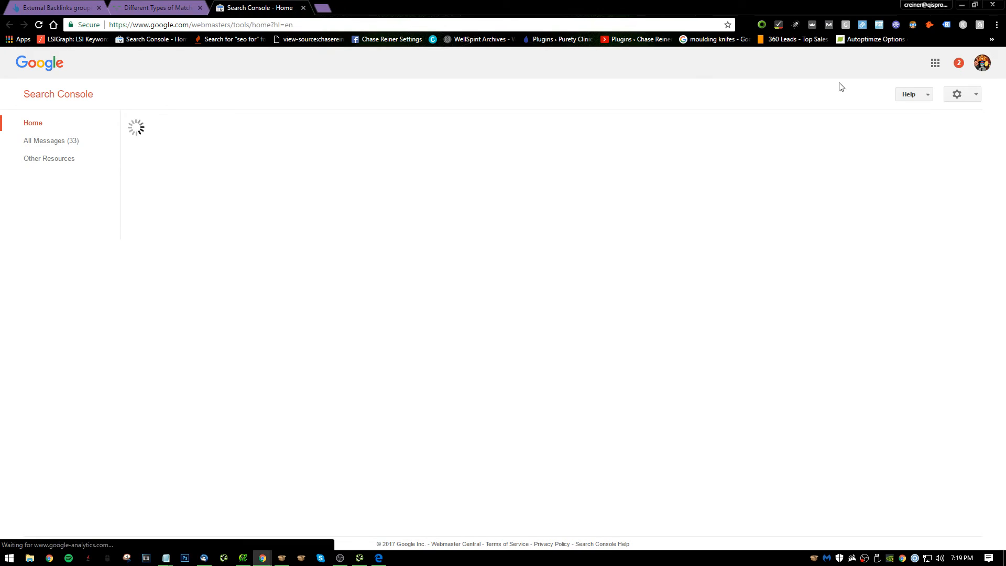
# Switch to the Google account holding the happymatcha.com.au property and examine that property's top queries in Search Analytics.
pyautogui.click(983, 67)
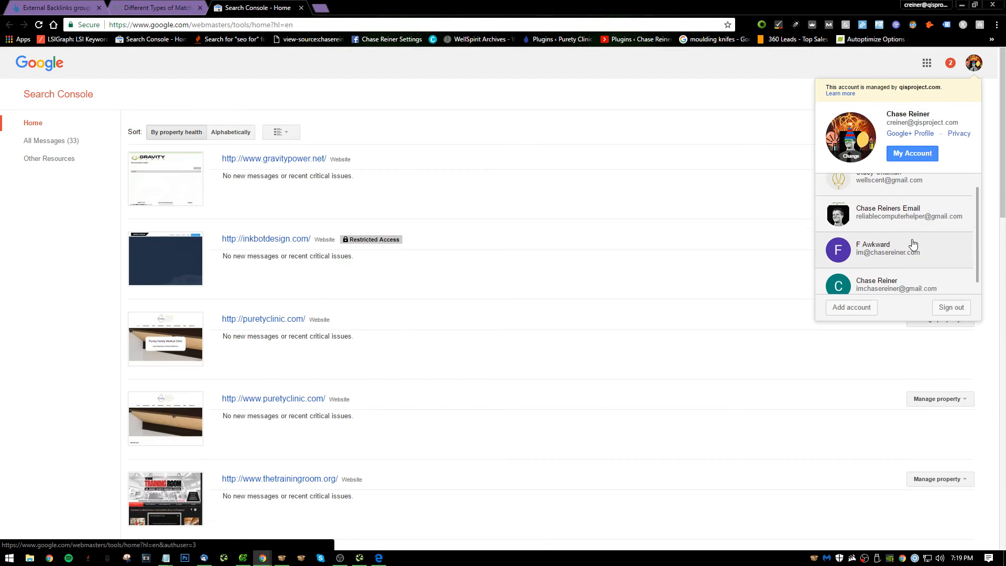
pyautogui.click(815, 282)
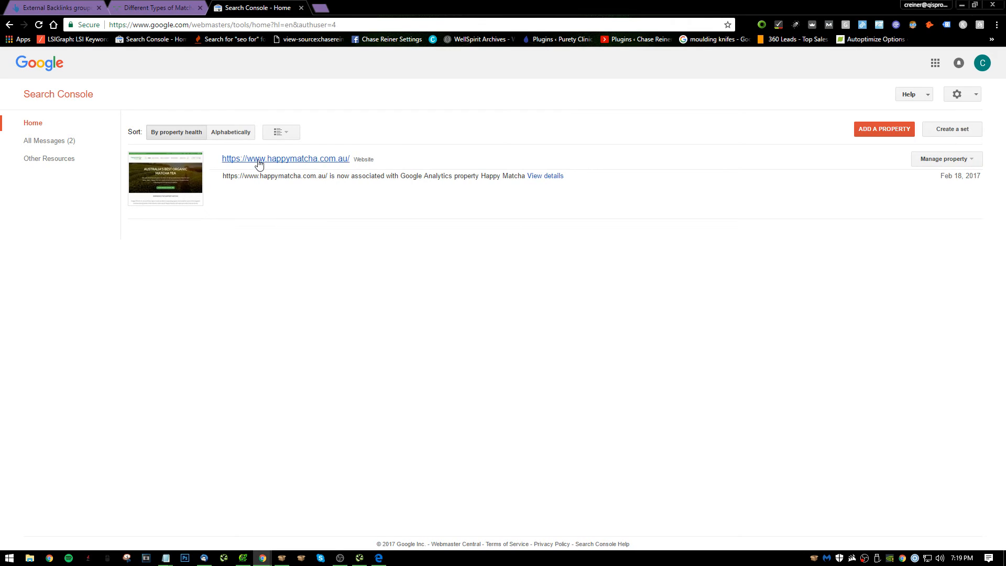
pyautogui.click(258, 160)
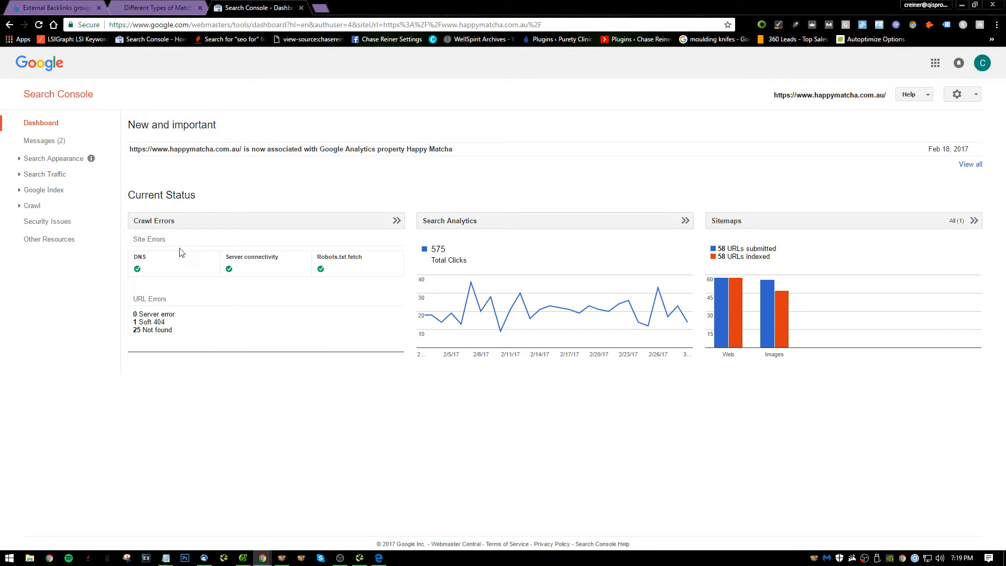
pyautogui.click(517, 225)
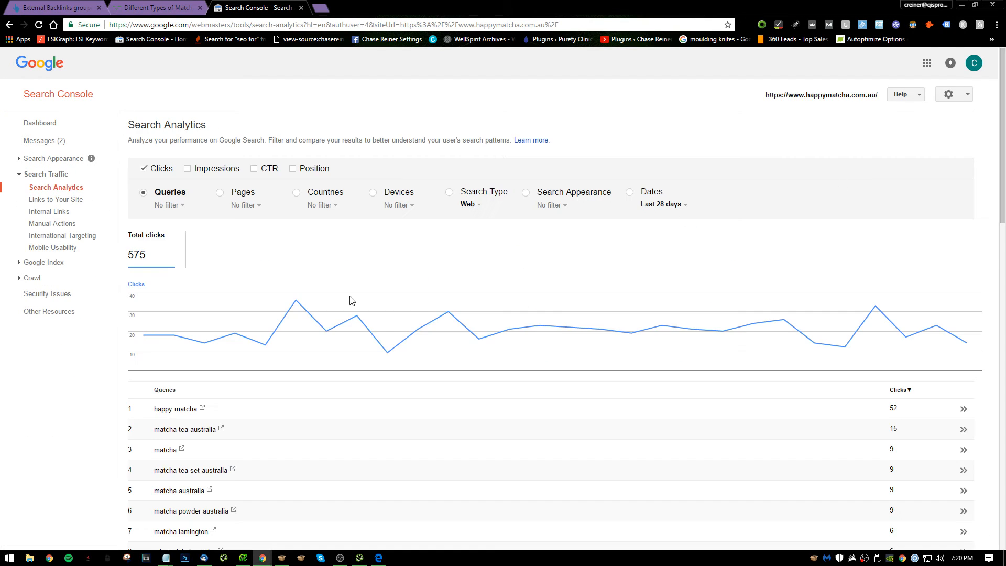
pyautogui.scroll(-3, 351, 299)
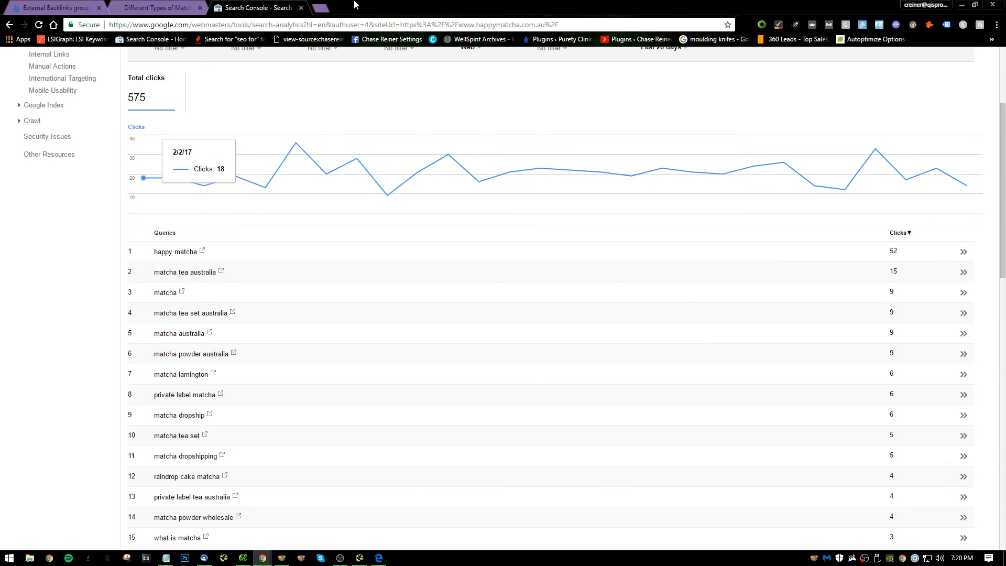
# In the blog article's tab, search Google for "matcha tea australia" and look through the ads and organic results.
pyautogui.click(179, 8)
pyautogui.click(172, 29)
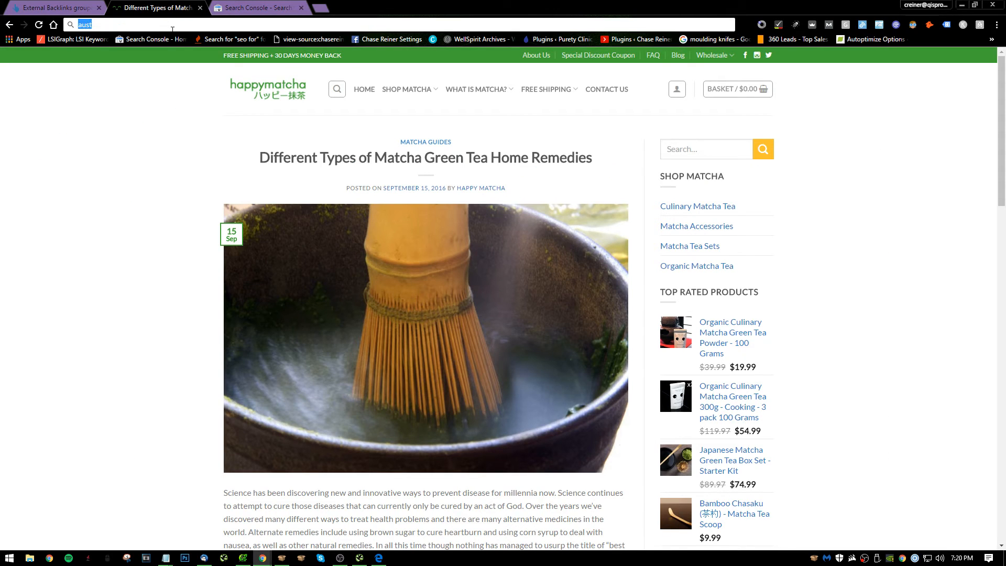
pyautogui.write('matcha tea austrtal')
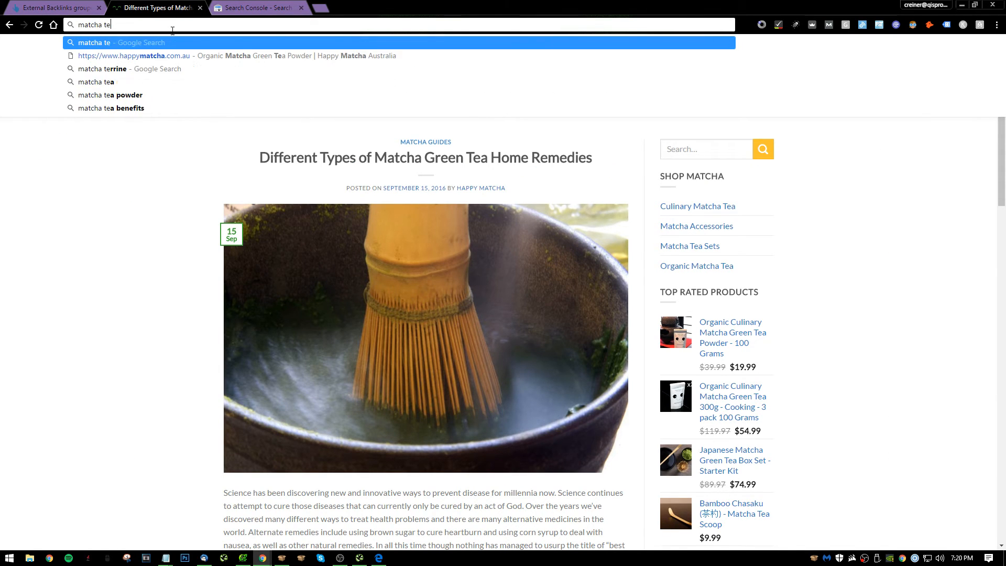
pyautogui.press('BackSpace')
pyautogui.press('BackSpace')
pyautogui.press('BackSpace')
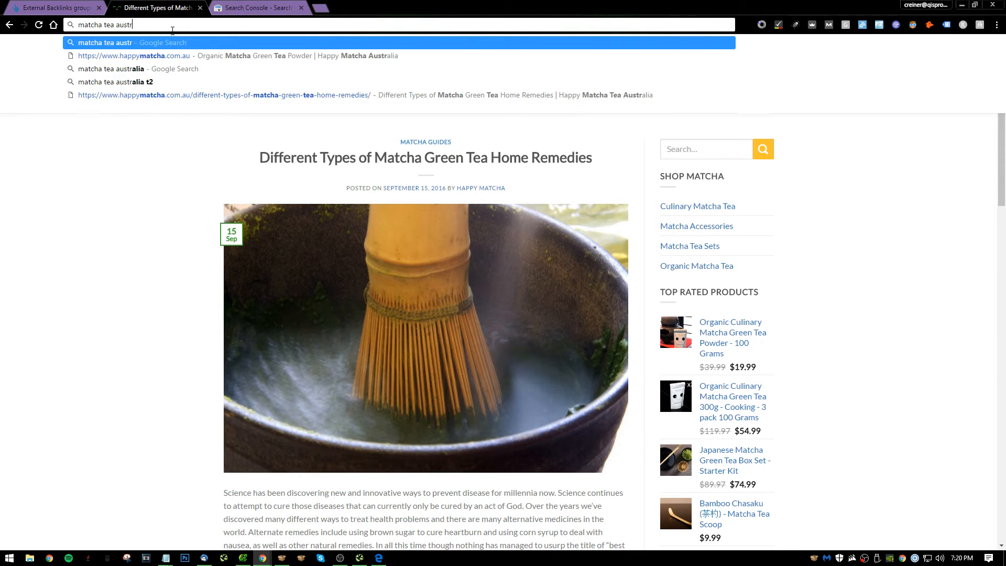
pyautogui.write('alia')
pyautogui.press('Return')
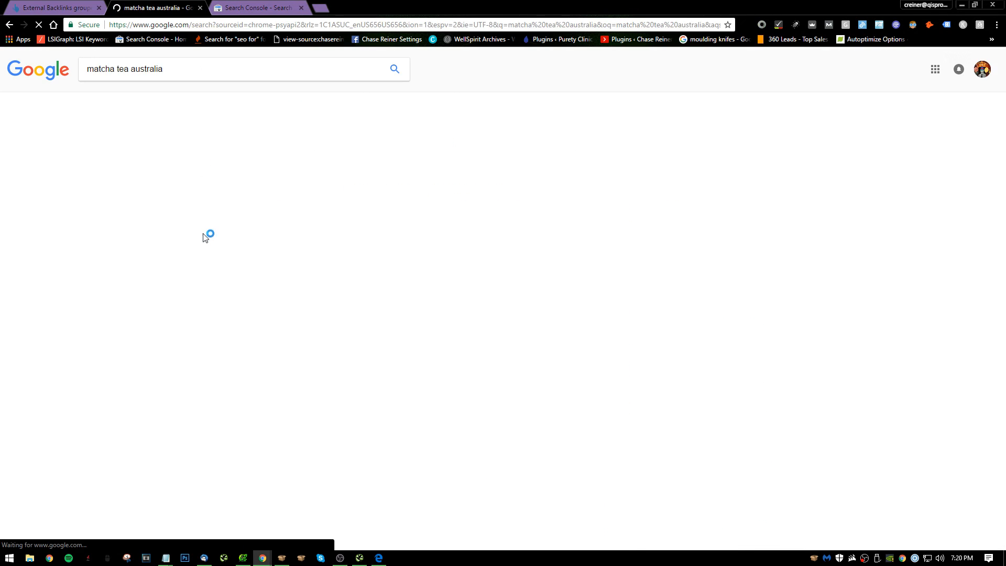
pyautogui.scroll(-3, 274, 226)
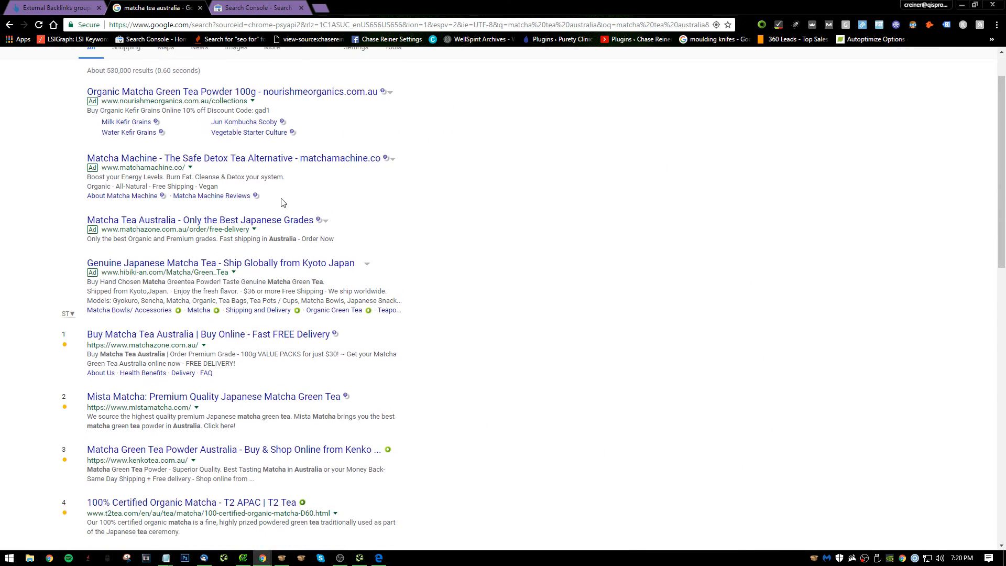
# Examine the organic results for "matcha tea australia" down to the Happy Matcha listing.
pyautogui.scroll(-5, 262, 281)
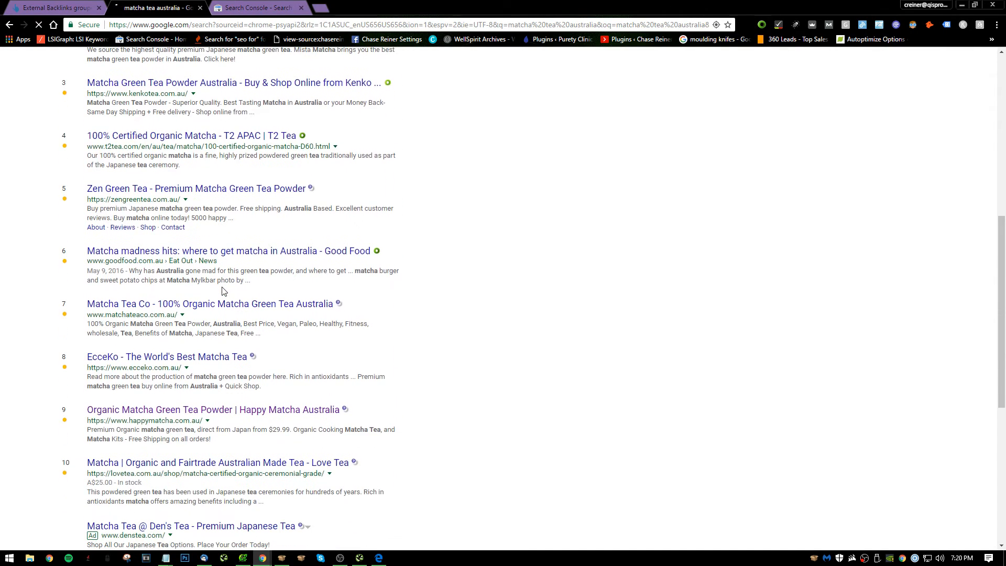
pyautogui.scroll(-1, 220, 288)
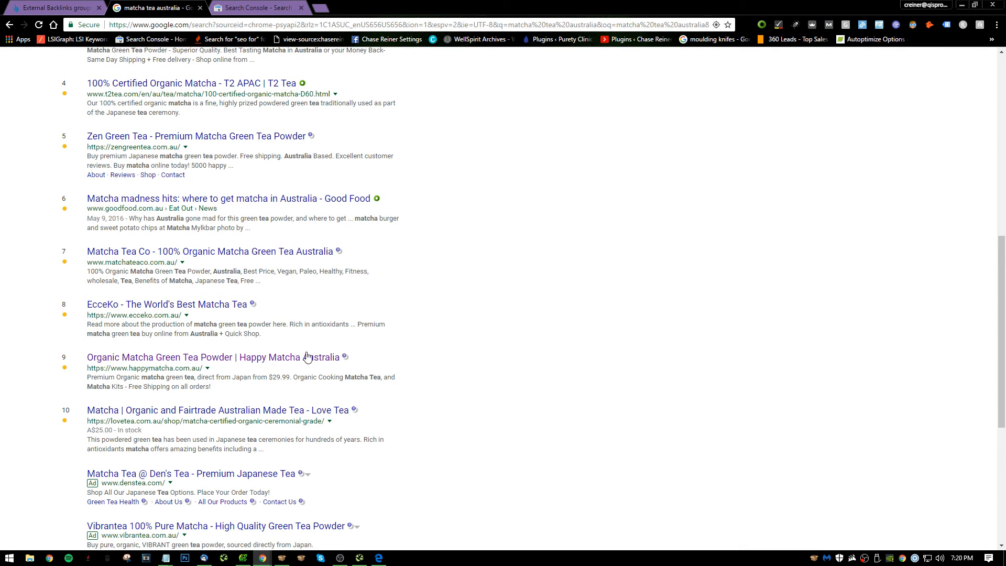
pyautogui.scroll(9, 318, 372)
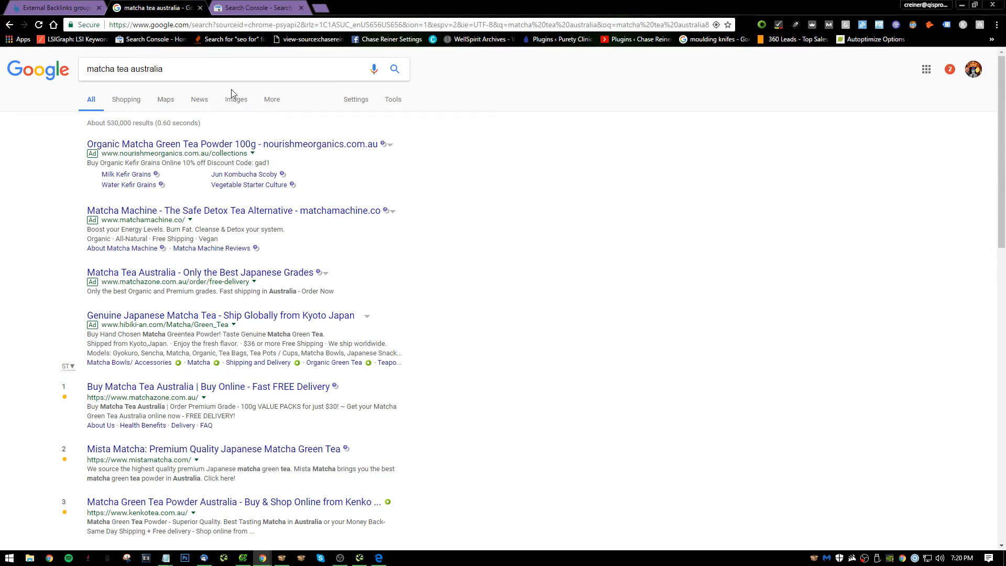
pyautogui.click(257, 69)
pyautogui.click(556, 152)
pyautogui.scroll(-6, 440, 231)
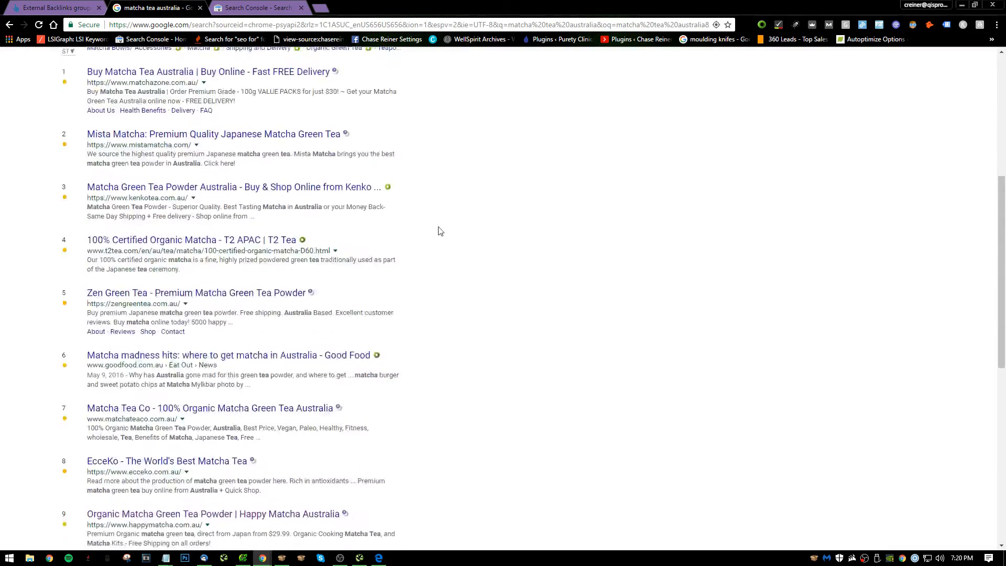
pyautogui.scroll(6, 461, 236)
# Change the Google query to "matcha tea shops australia" and look over the map and local shop listings.
pyautogui.click(198, 67)
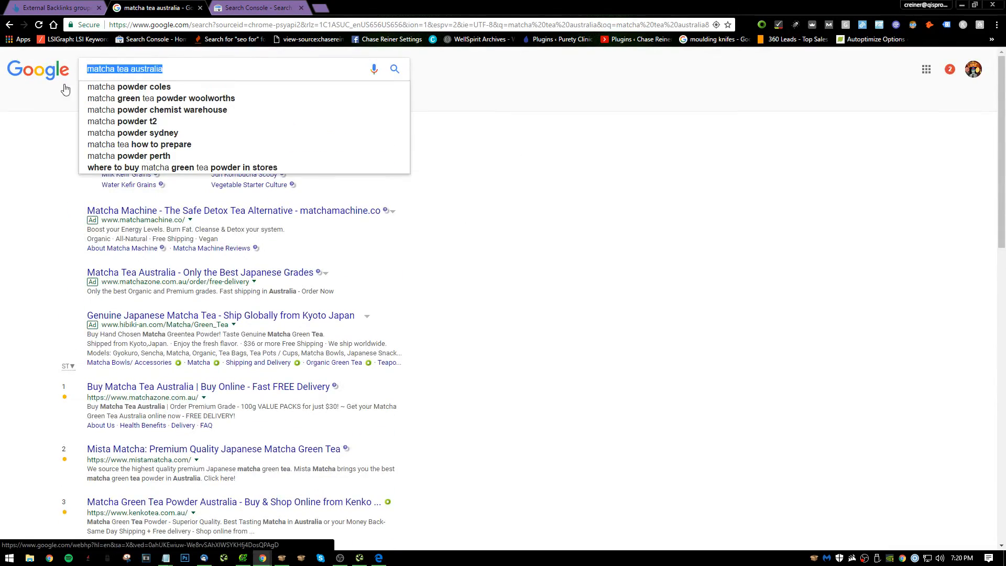
pyautogui.click(135, 65)
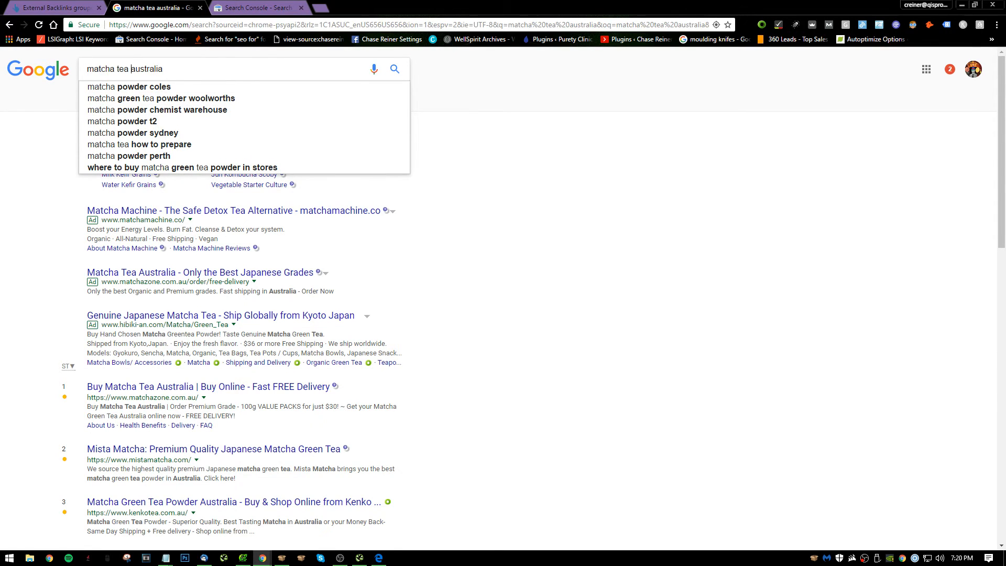
pyautogui.write('sjh')
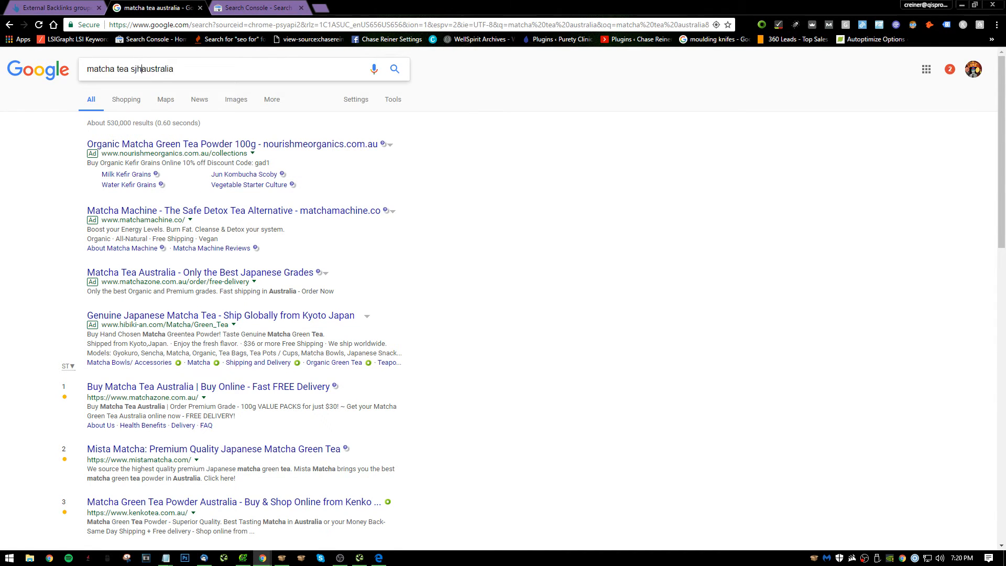
pyautogui.press('BackSpace')
pyautogui.press('BackSpace')
pyautogui.write('hops')
pyautogui.press('Return')
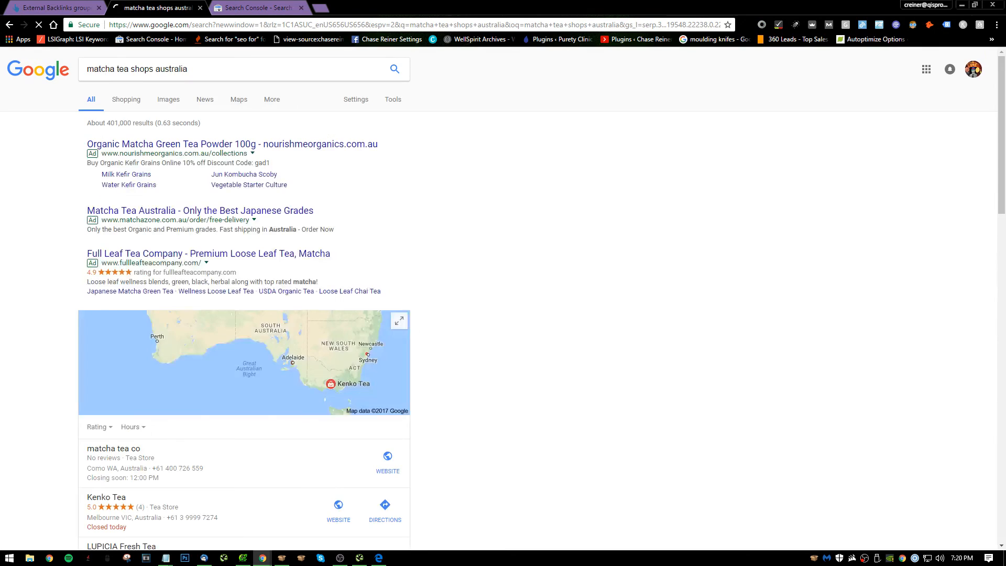
pyautogui.scroll(-4, 160, 346)
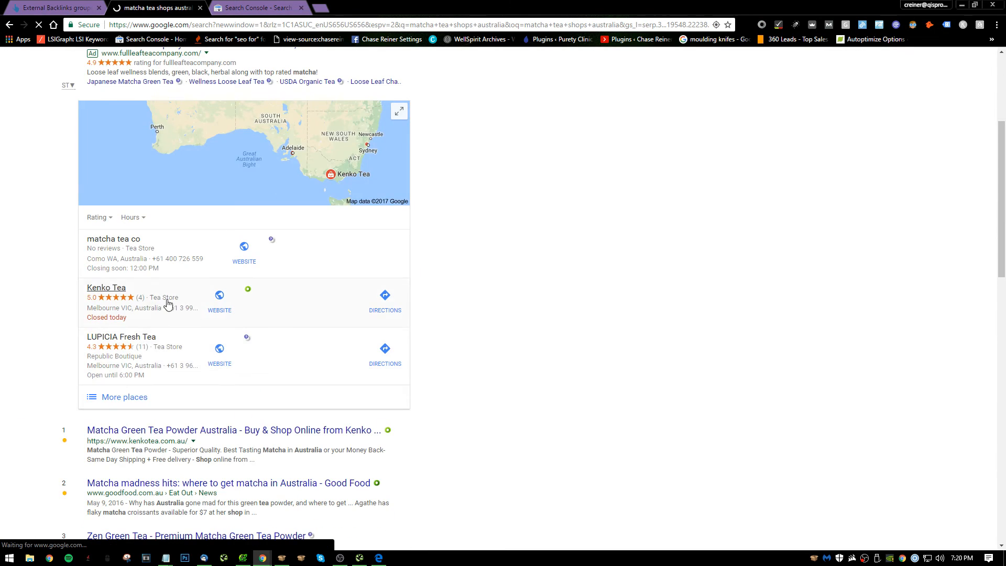
pyautogui.scroll(3, 203, 286)
pyautogui.scroll(-4, 270, 353)
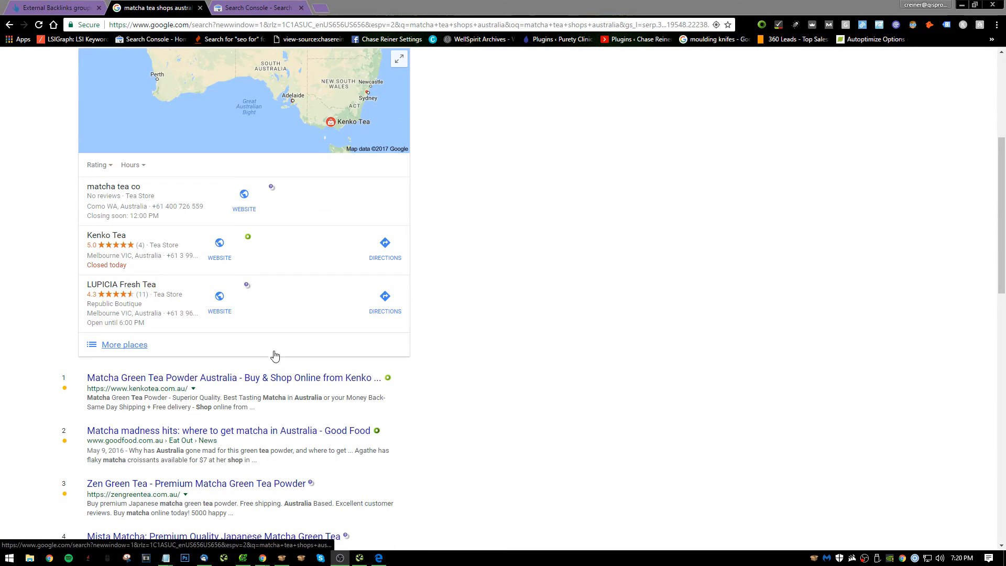
# In the Notepad recommendations, add "38. Consider creating GMB location" after item 37 and start an empty item 39.
pyautogui.hotkey('alt', 'Tab')
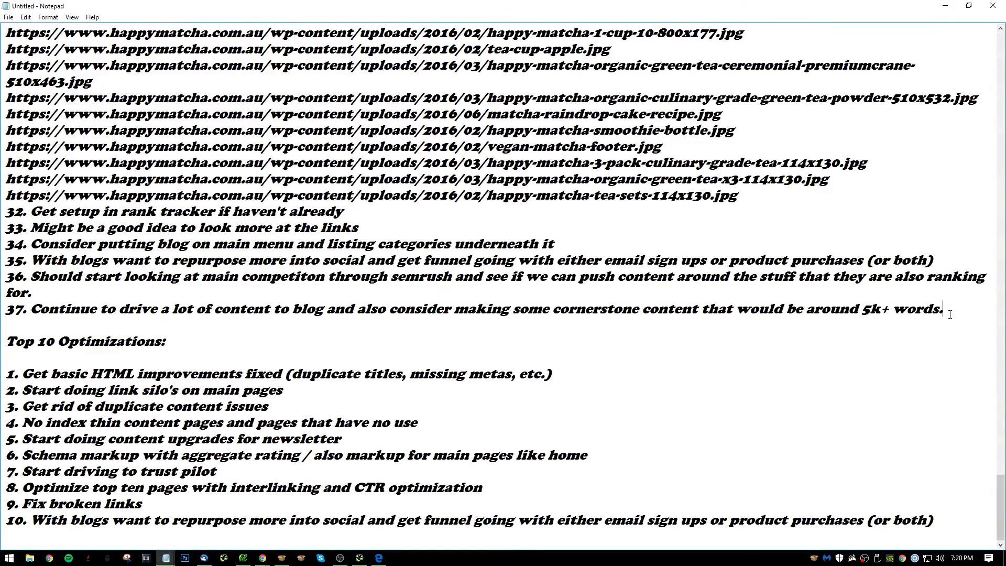
pyautogui.press('Return')
pyautogui.write('38.')
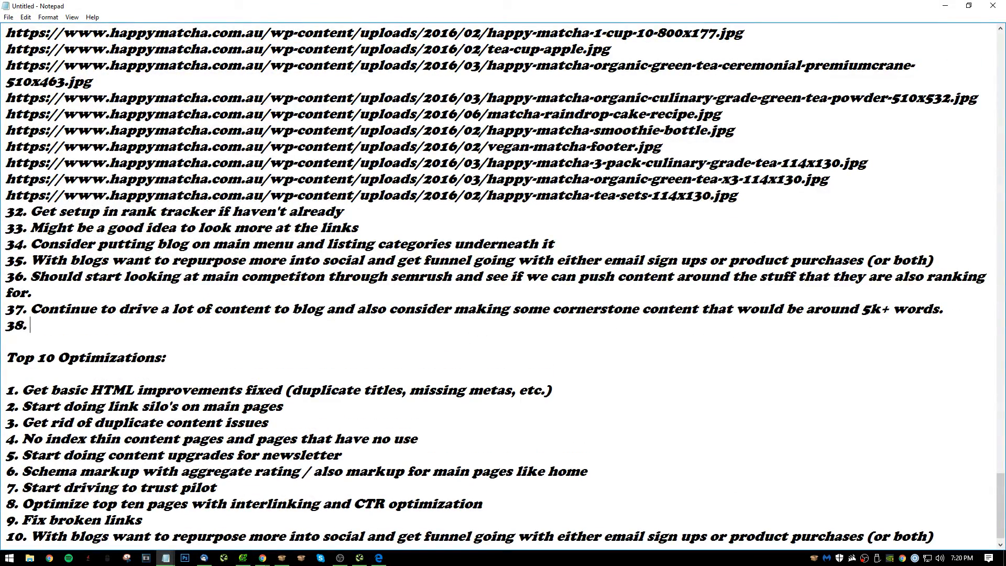
pyautogui.write(' Consider cr')
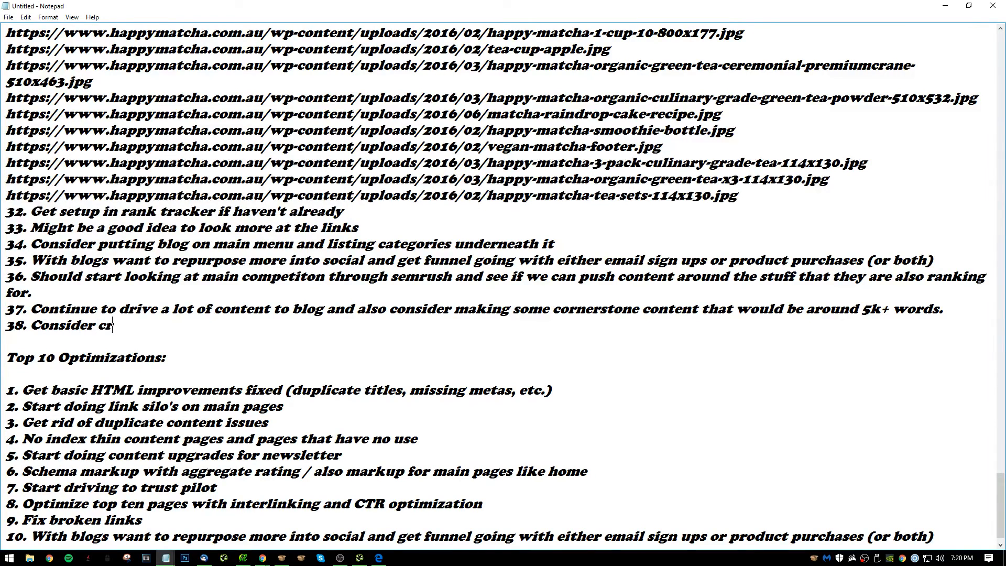
pyautogui.write('eating BM')
pyautogui.press('BackSpace')
pyautogui.write('MB ')
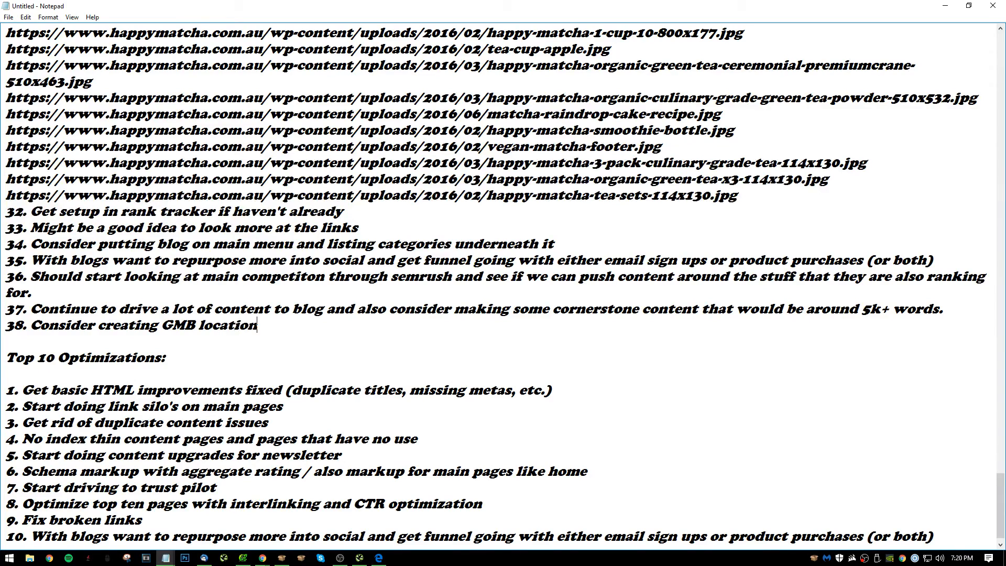
pyautogui.write('location')
pyautogui.press('Return')
pyautogui.write('39.')
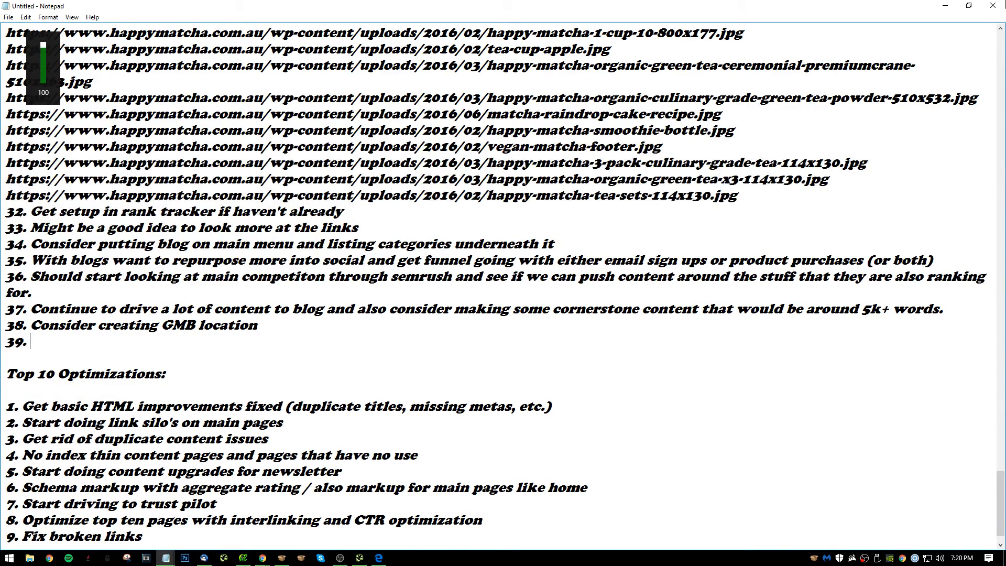
# Return to Chrome and examine the ads, local listings and organic results for "matcha tea shops australia".
pyautogui.click(945, 6)
pyautogui.scroll(5, 506, 156)
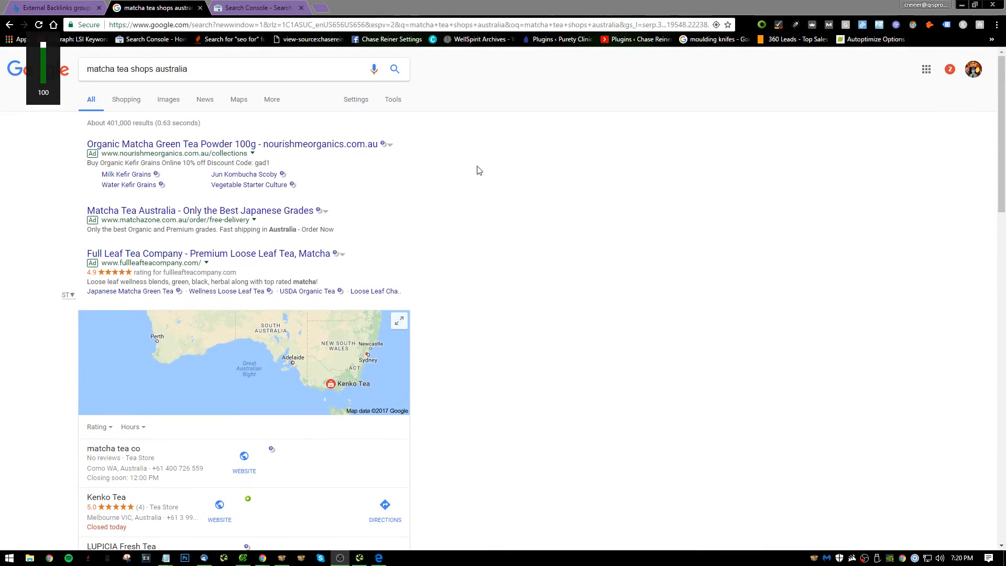
pyautogui.scroll(-5, 160, 215)
pyautogui.scroll(-3, 173, 293)
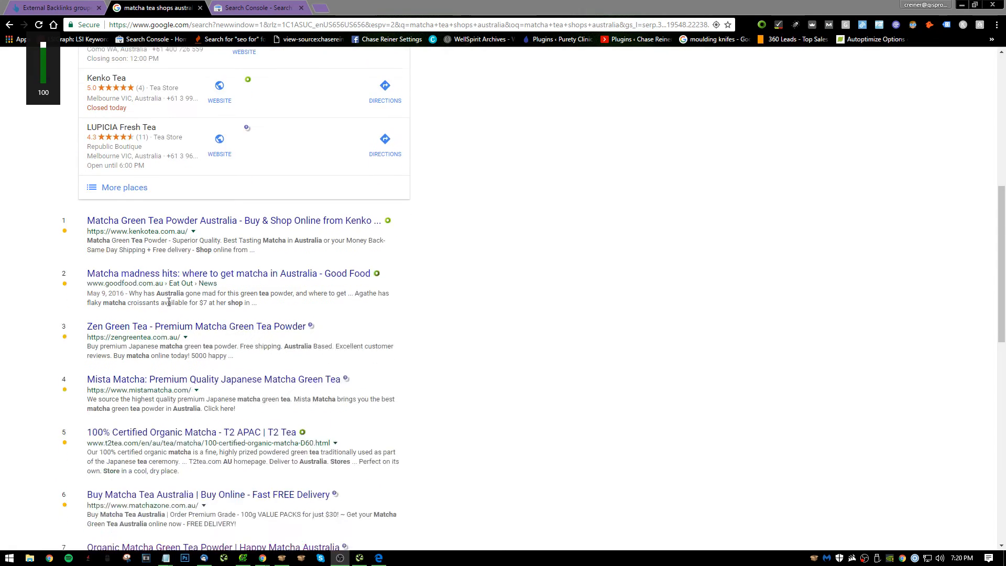
pyautogui.scroll(-8, 169, 302)
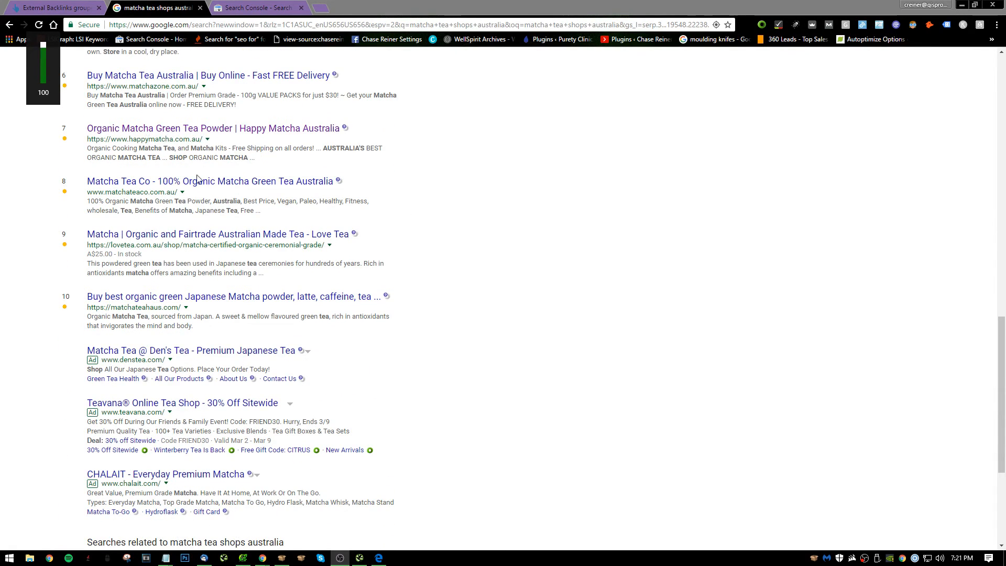
pyautogui.scroll(12, 209, 168)
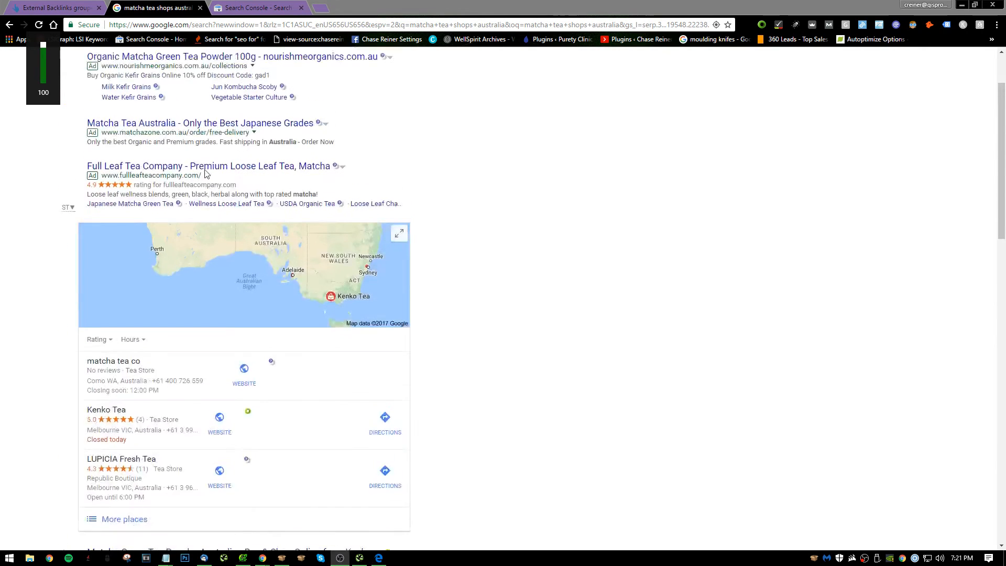
pyautogui.scroll(2, 206, 174)
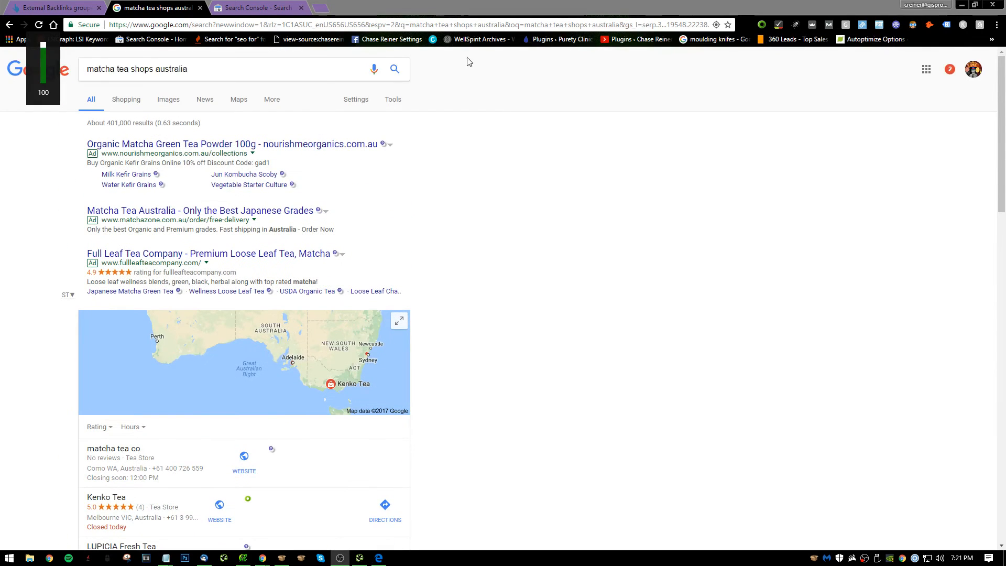
pyautogui.click(236, 63)
pyautogui.tripleClick(125, 267)
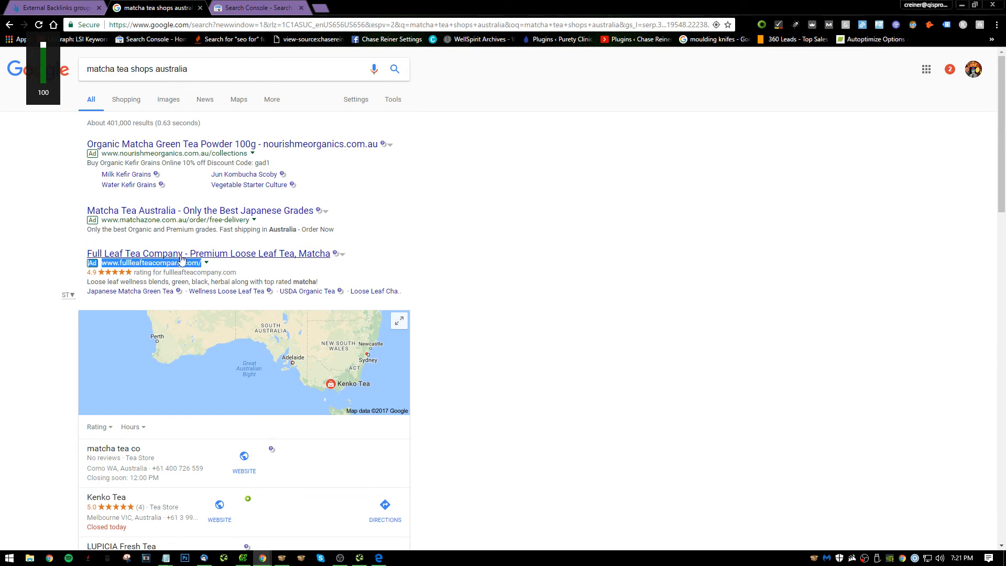
pyautogui.click(483, 211)
# Go back to the earlier "matcha tea australia" search and compare its ads with the organic listings.
pyautogui.hotkey('alt', 'Left')
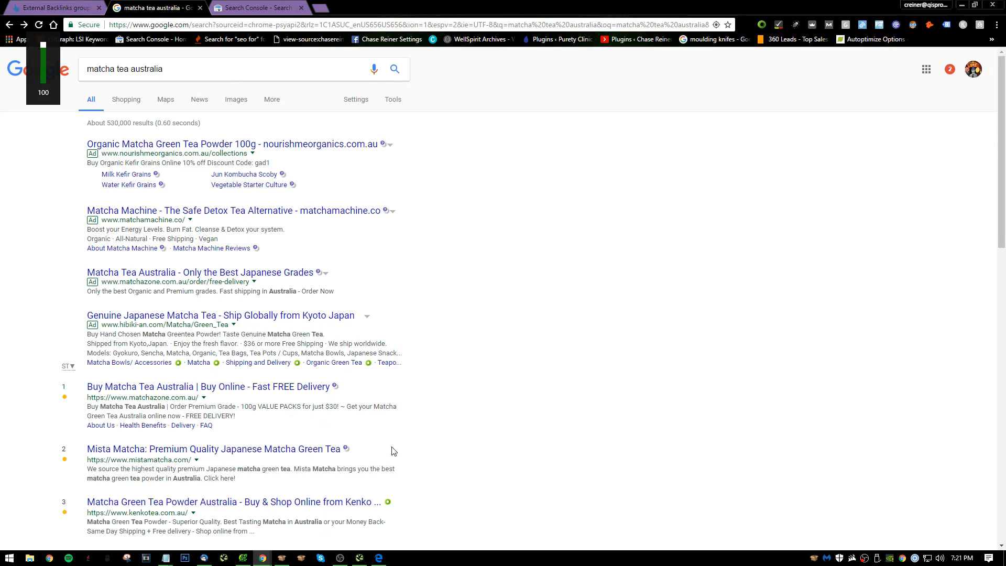
pyautogui.scroll(-15, 351, 400)
pyautogui.scroll(5, 351, 400)
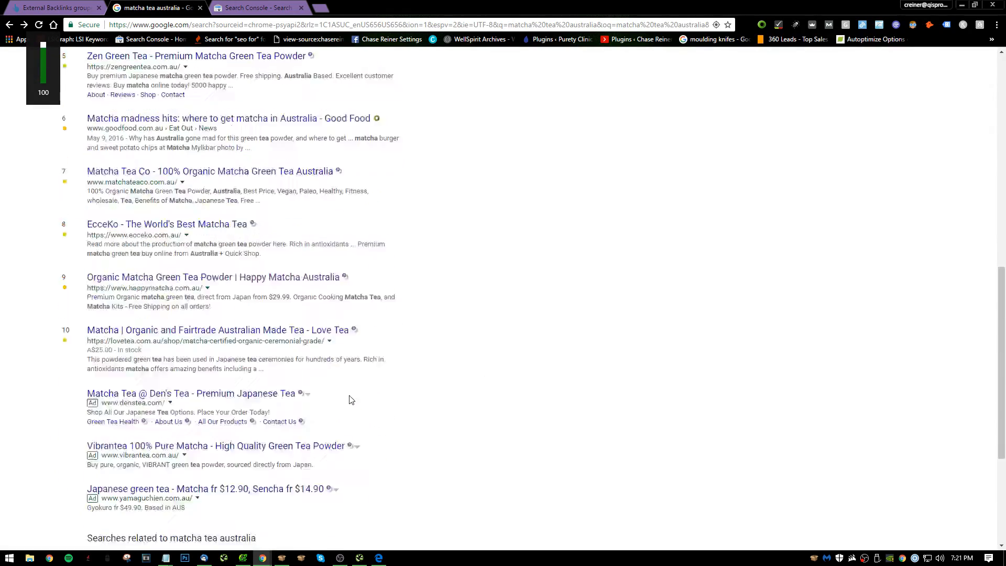
pyautogui.scroll(10, 351, 400)
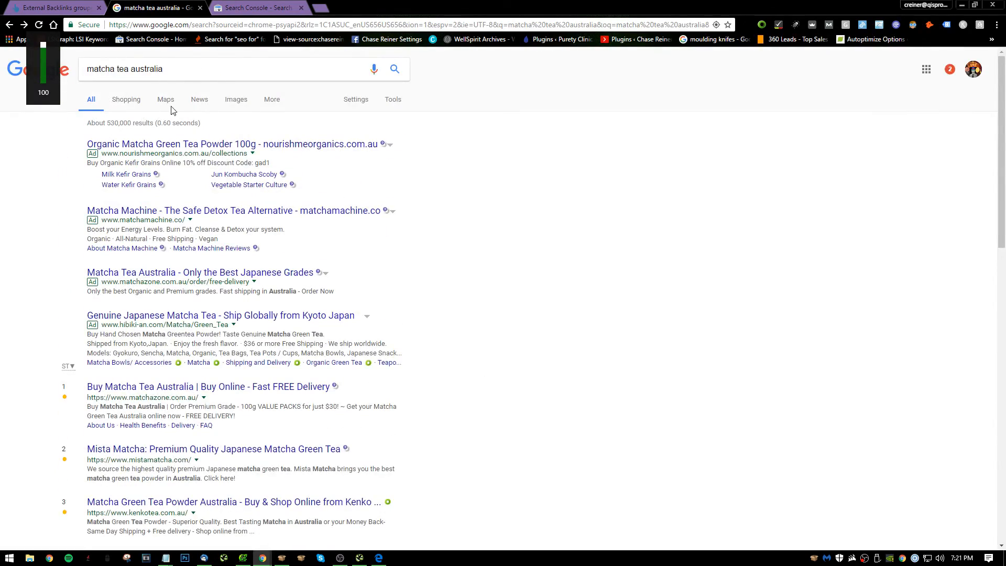
pyautogui.scroll(-2, 184, 122)
pyautogui.scroll(2, 183, 122)
# Review happymatcha.com.au's top queries by clicks in the open Search Console report.
pyautogui.click(69, 7)
pyautogui.click(234, 7)
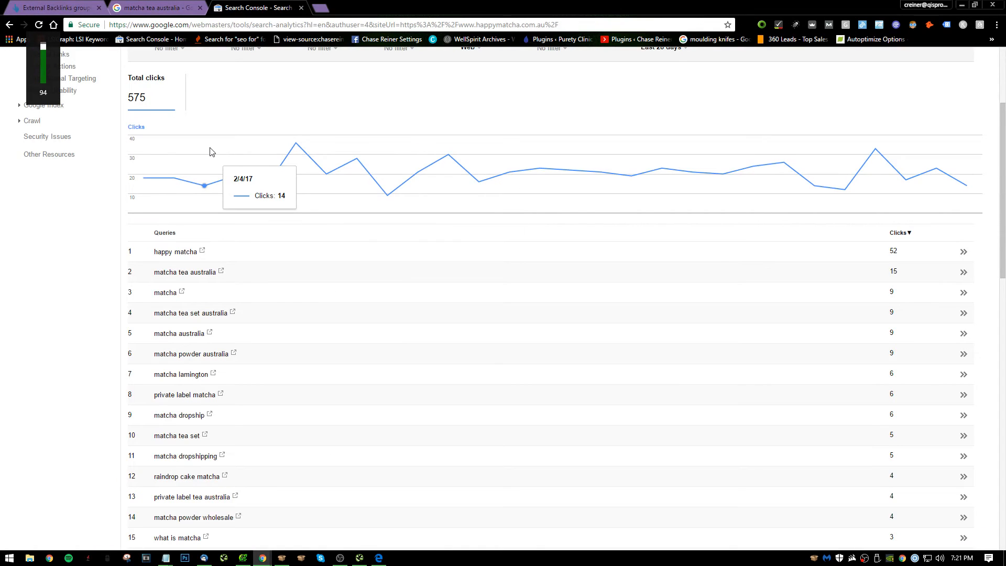
pyautogui.scroll(-4, 226, 230)
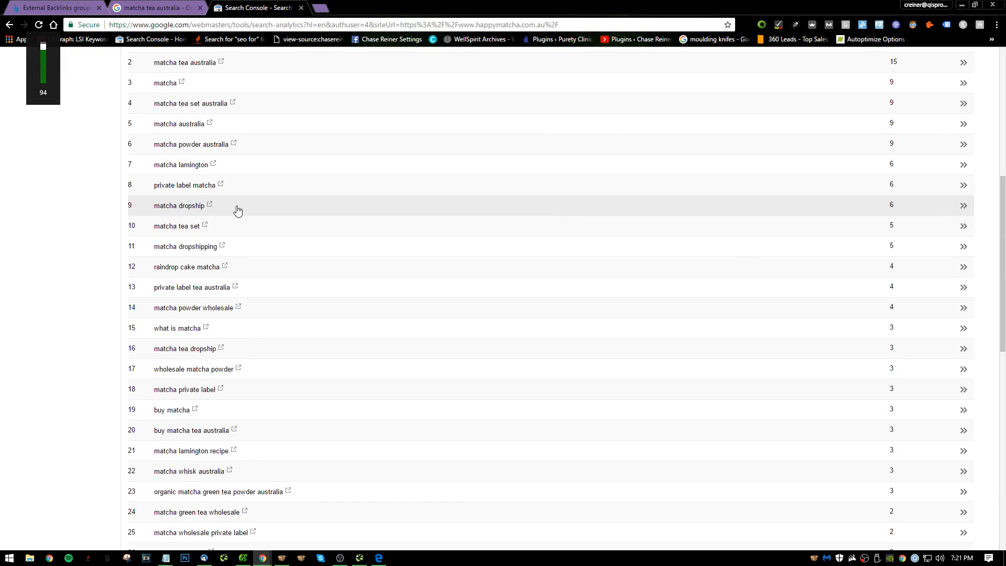
pyautogui.scroll(4, 236, 208)
pyautogui.scroll(3, 273, 205)
# Return to the "matcha tea australia" results and close the External Backlinks and Search Console tabs.
pyautogui.hotkey('ctrl', 'shift', 'Tab')
pyautogui.scroll(-6, 273, 255)
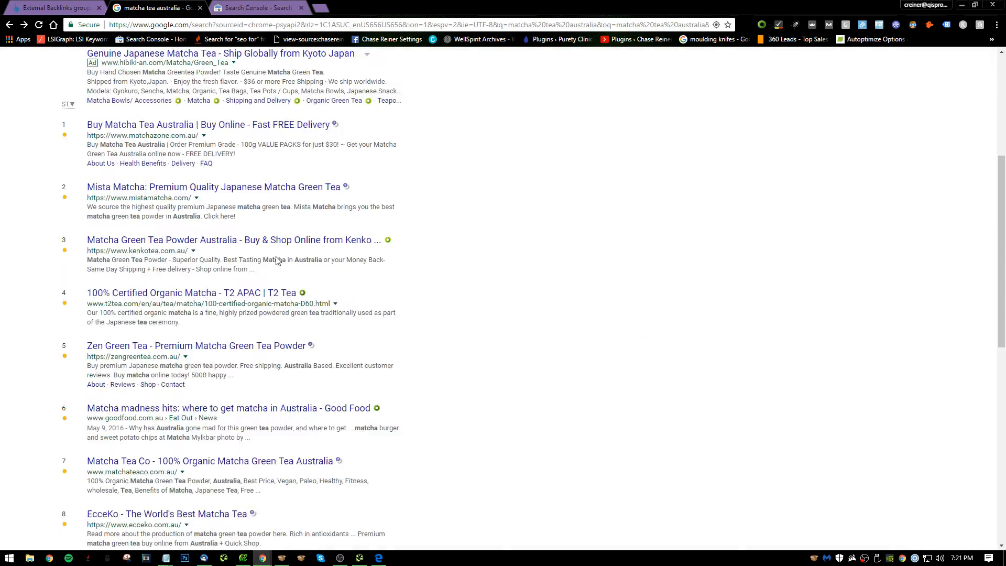
pyautogui.scroll(-6, 281, 246)
pyautogui.scroll(15, 273, 184)
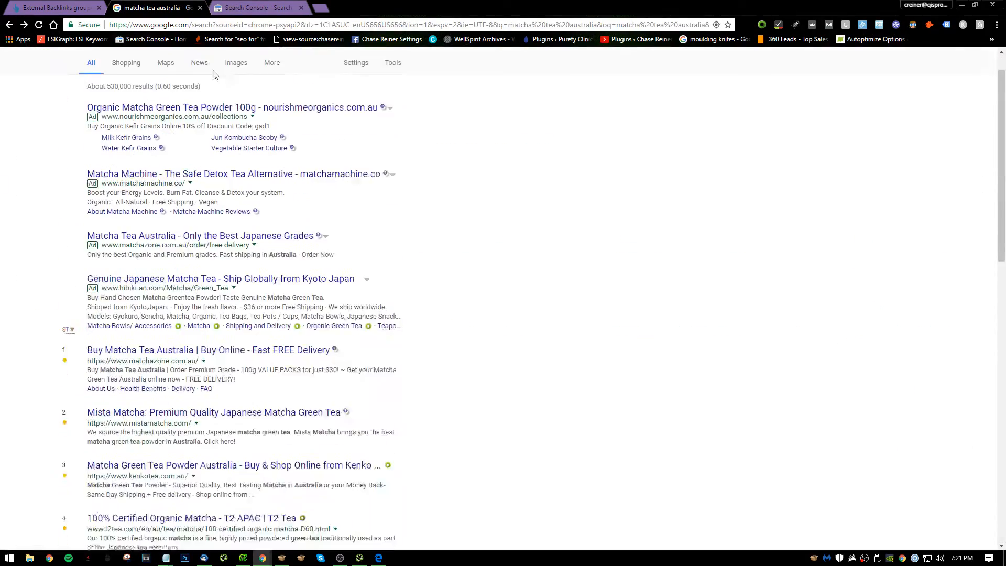
pyautogui.click(99, 8)
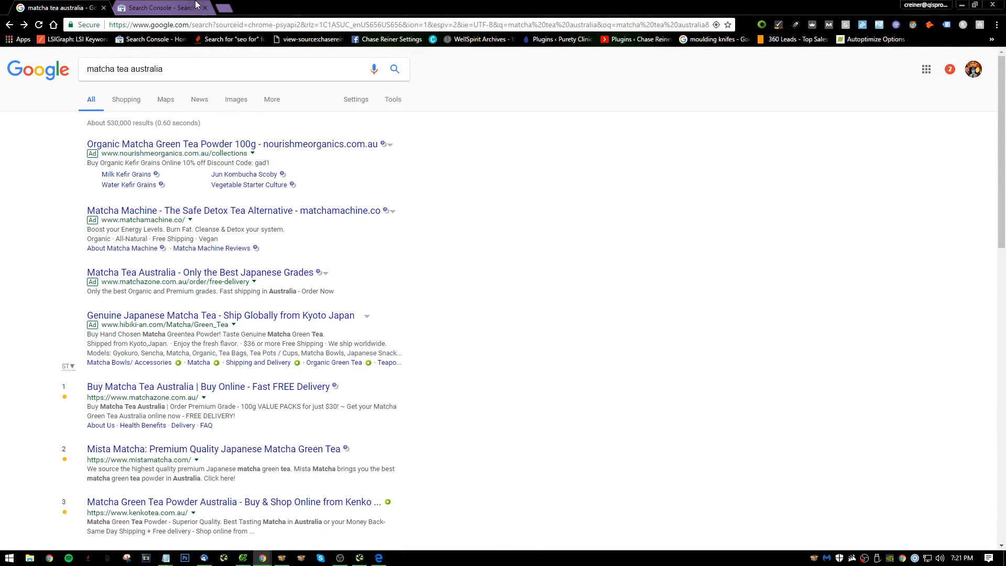
pyautogui.click(192, 7)
pyautogui.click(200, 7)
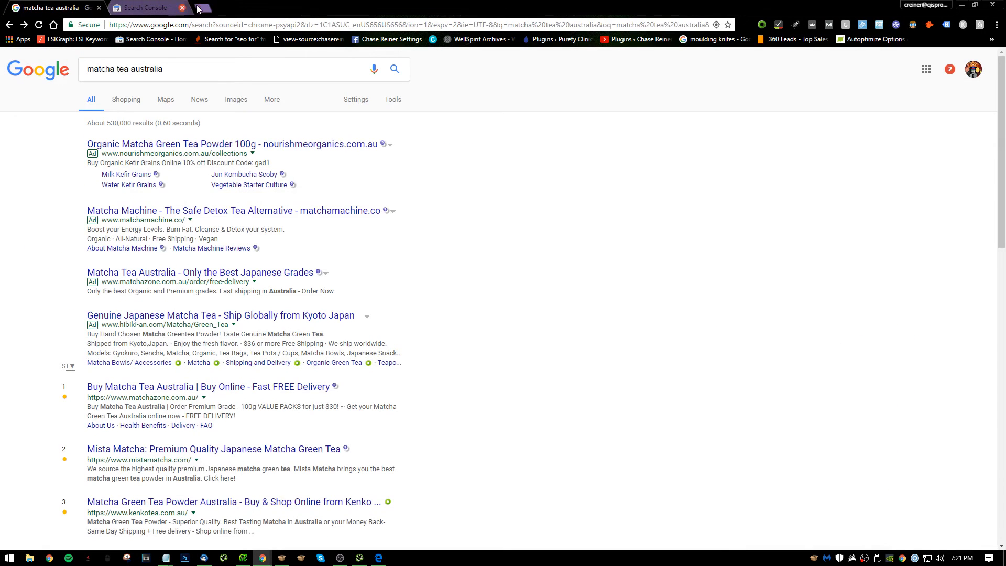
pyautogui.click(339, 561)
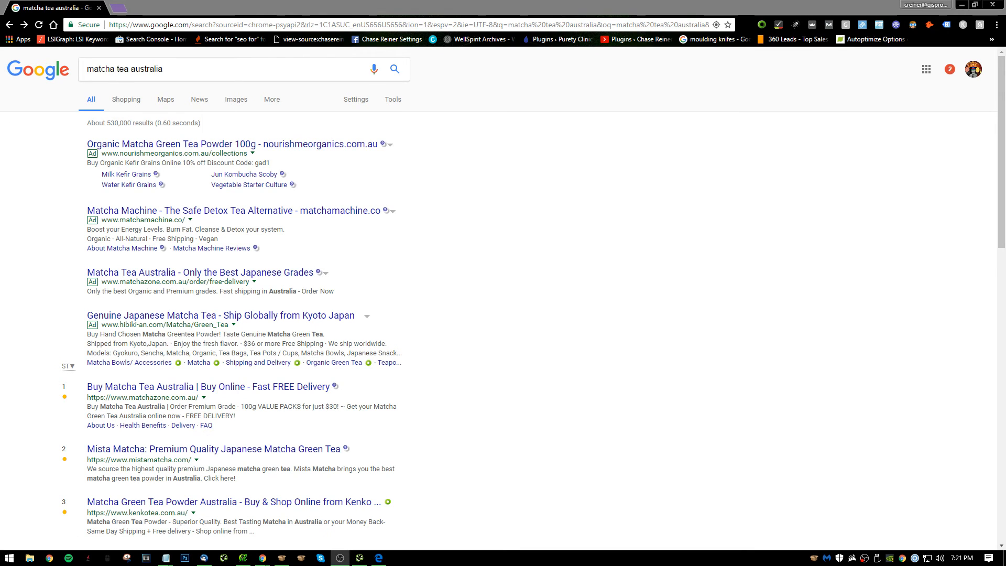
pyautogui.scroll(-2, 528, 290)
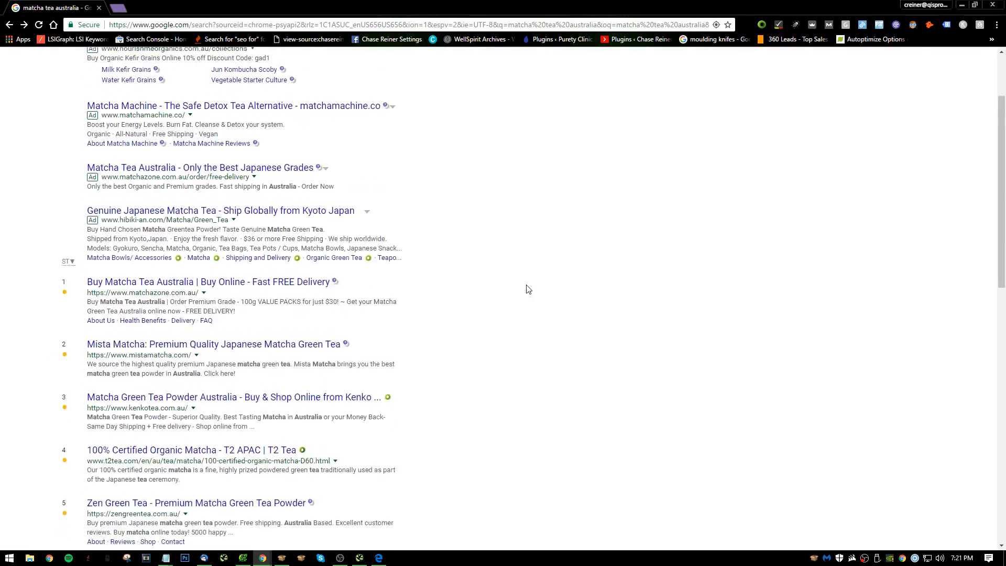
pyautogui.scroll(-12, 529, 289)
pyautogui.scroll(15, 440, 393)
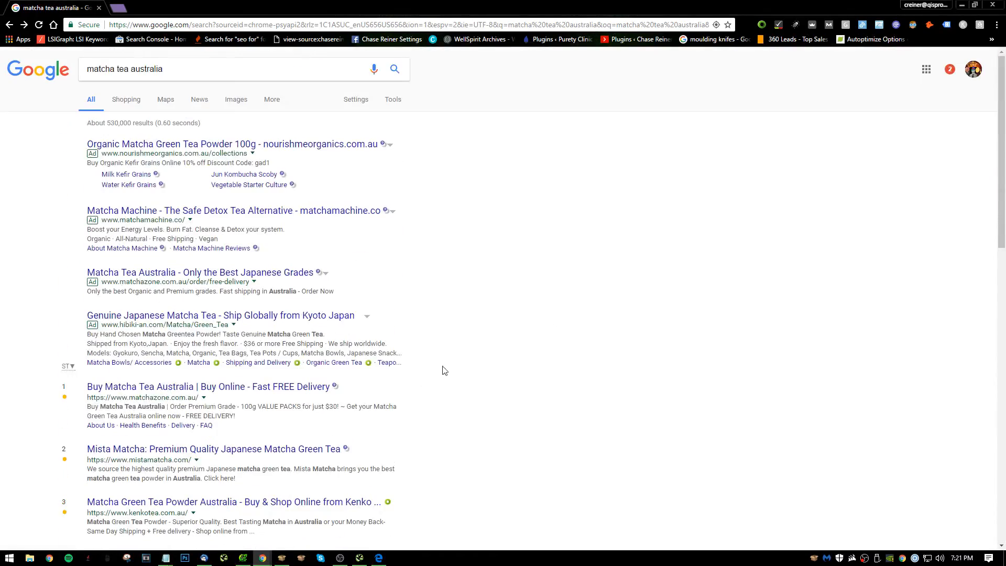
pyautogui.moveTo(712, 9); pyautogui.dragTo(498, 0)
# Switch to the Notepad audit notes and delete the empty item 39 after the GMB location recommendation.
pyautogui.moveTo(173, 558)
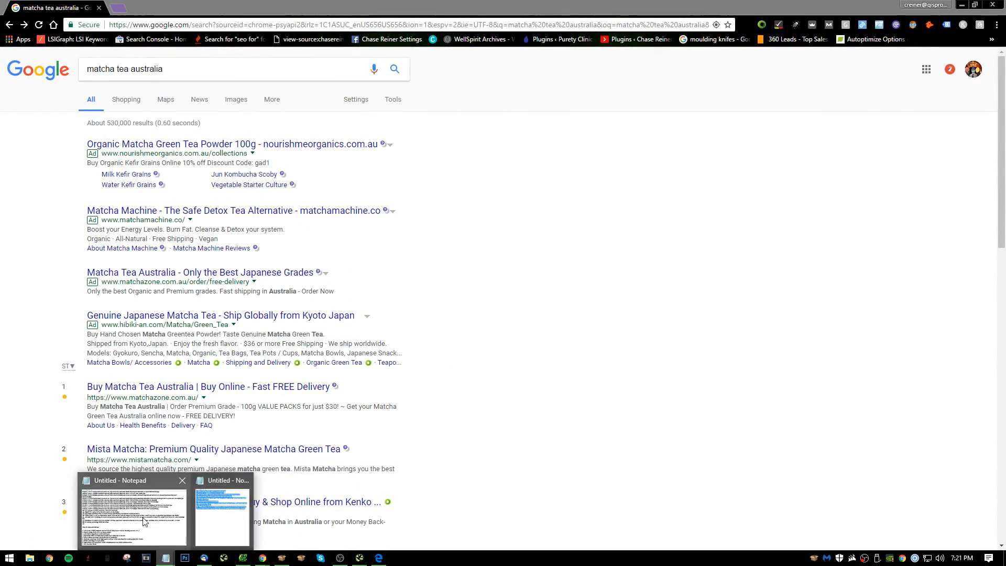
pyautogui.click(126, 503)
pyautogui.scroll(7, 402, 376)
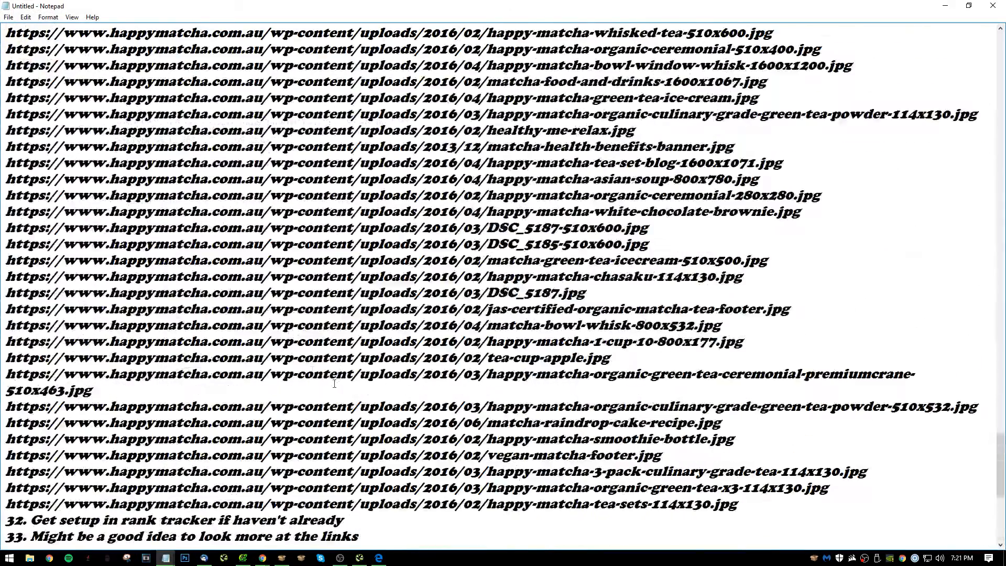
pyautogui.scroll(-6, 44, 357)
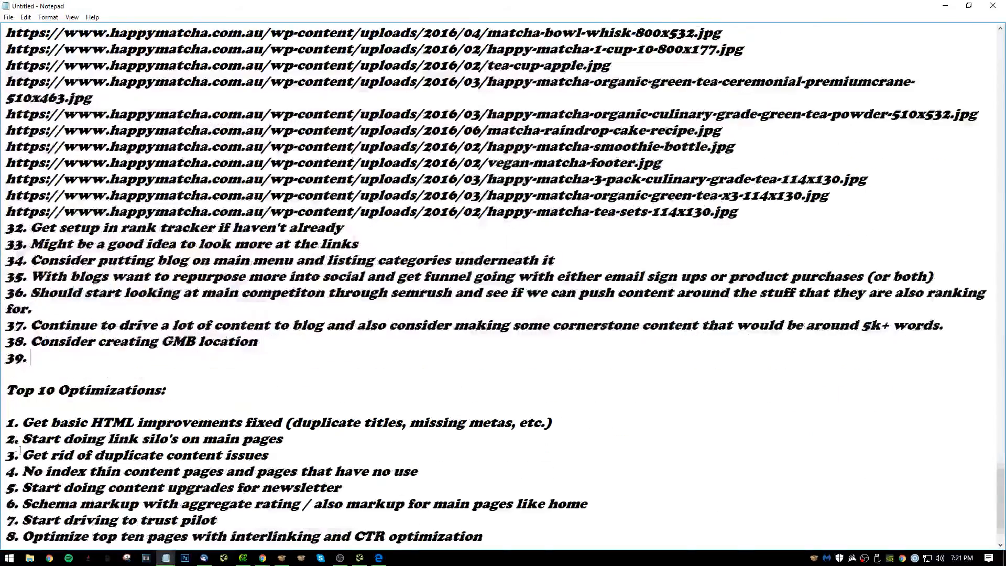
pyautogui.doubleClick(24, 357)
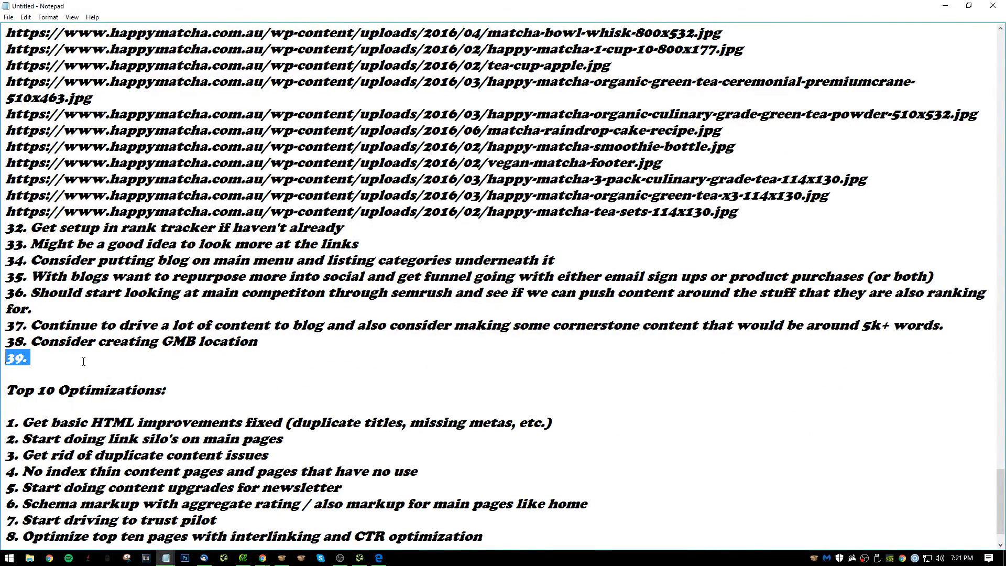
pyautogui.press('BackSpace')
pyautogui.press('BackSpace')
pyautogui.scroll(-1, 59, 427)
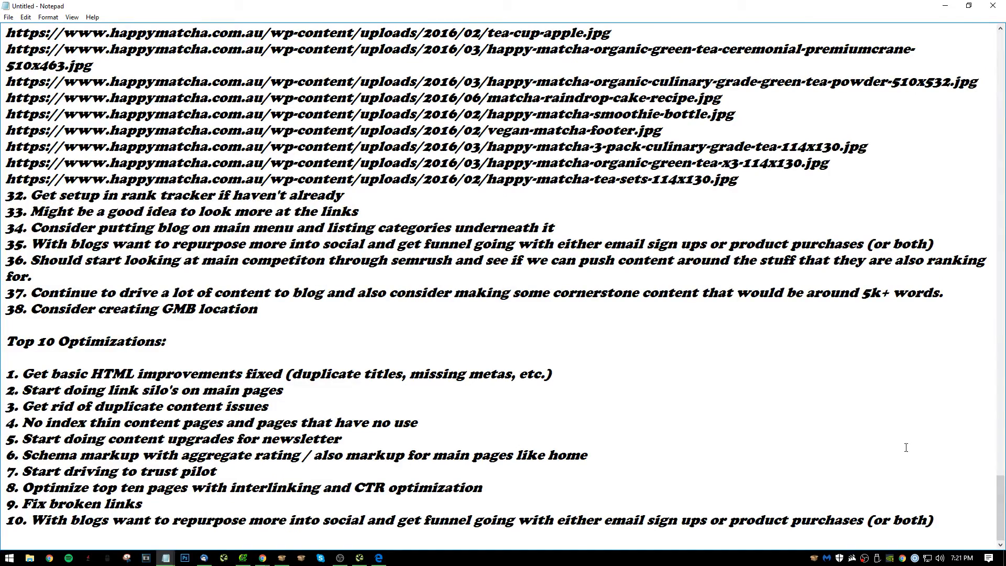
# Review the numbered recommendations and the Top 10 Optimizations list in the audit notes.
pyautogui.moveTo(928, 524); pyautogui.dragTo(256, 212)
pyautogui.click(592, 431)
pyautogui.scroll(20, 593, 431)
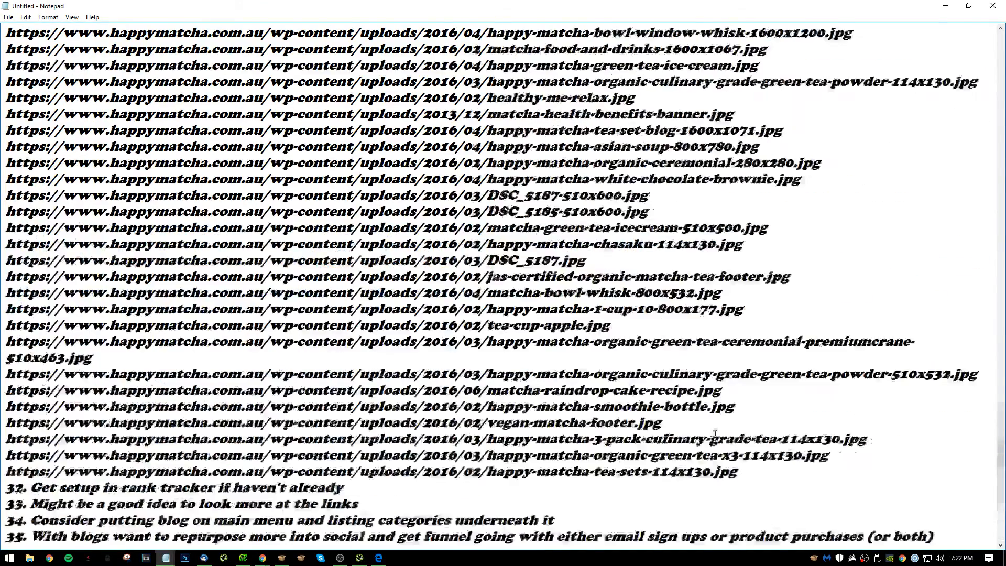
pyautogui.scroll(20, 711, 430)
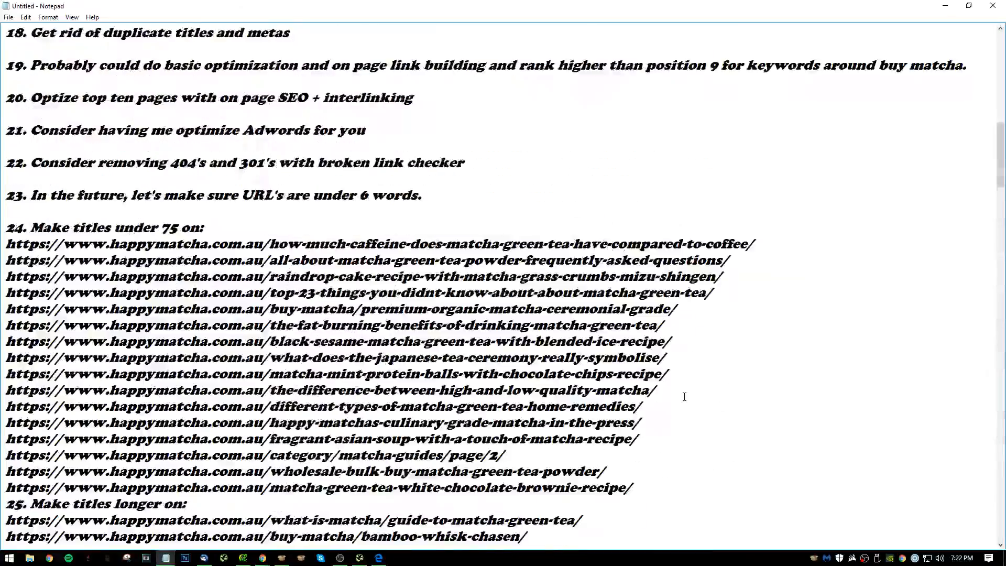
pyautogui.scroll(6, 672, 390)
pyautogui.scroll(-20, 594, 366)
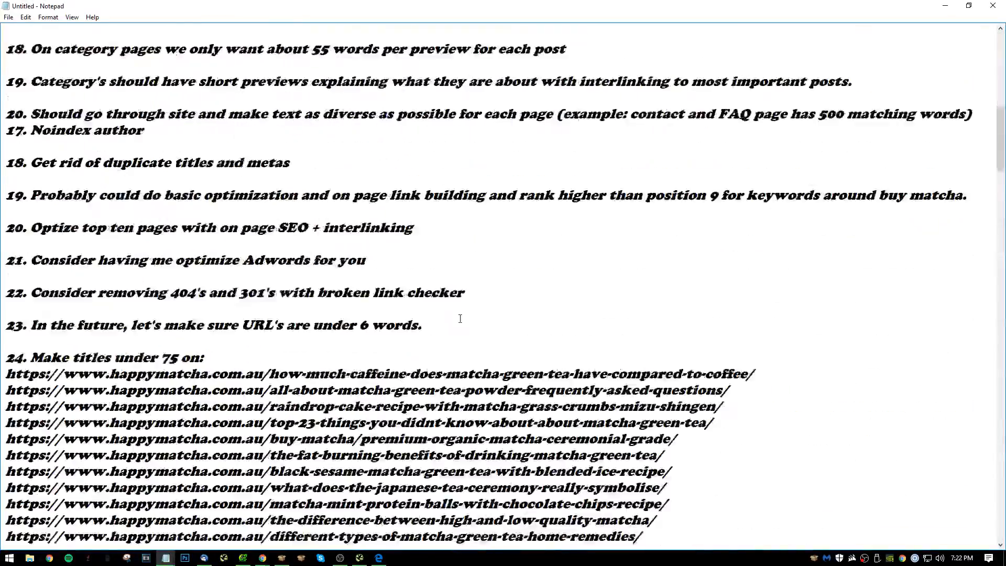
pyautogui.scroll(-15, 503, 283)
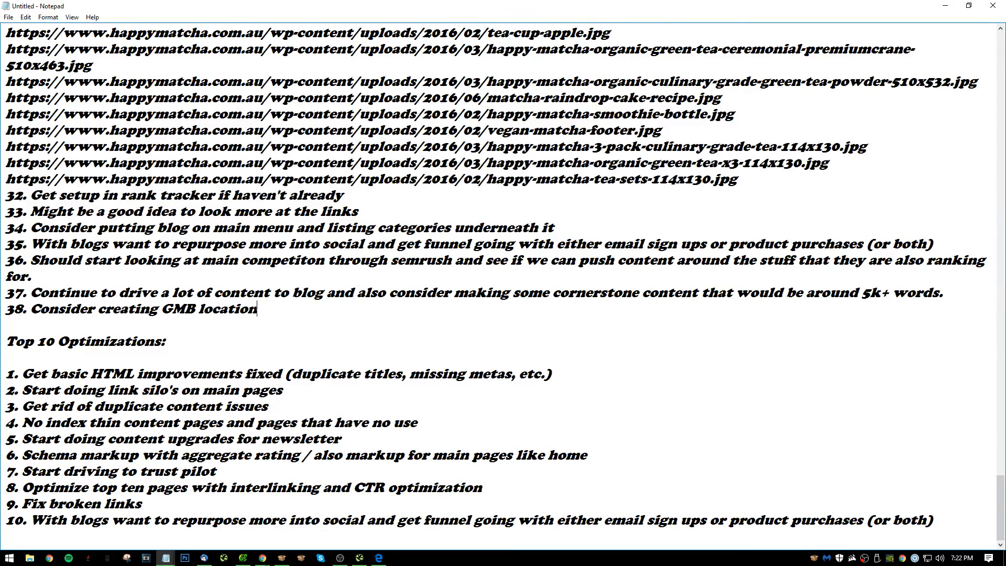
# Minimize the notes and search Google in Chrome for the SEO consultant's name.
pyautogui.hotkey('alt', 'Tab')
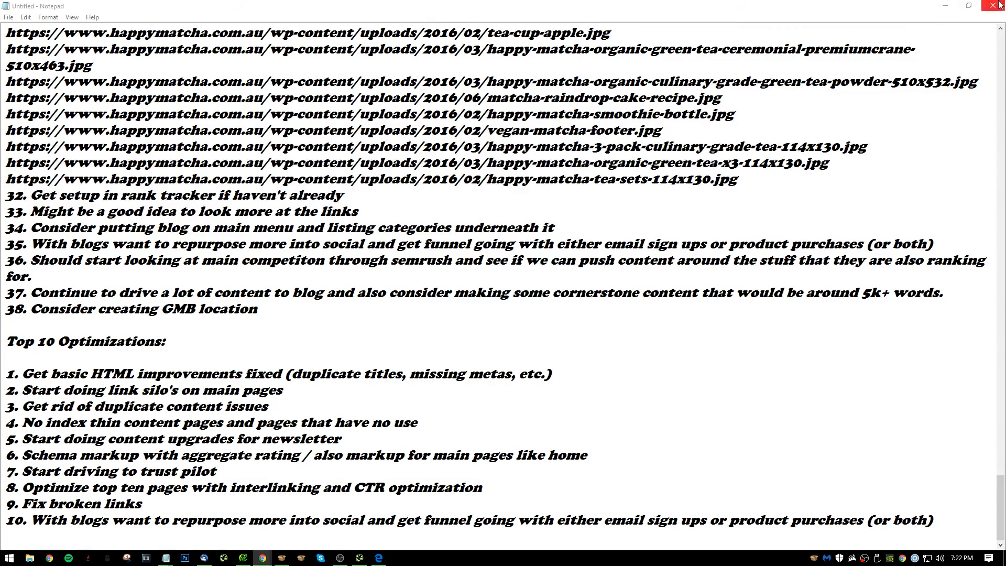
pyautogui.click(945, 5)
pyautogui.tripleClick(191, 67)
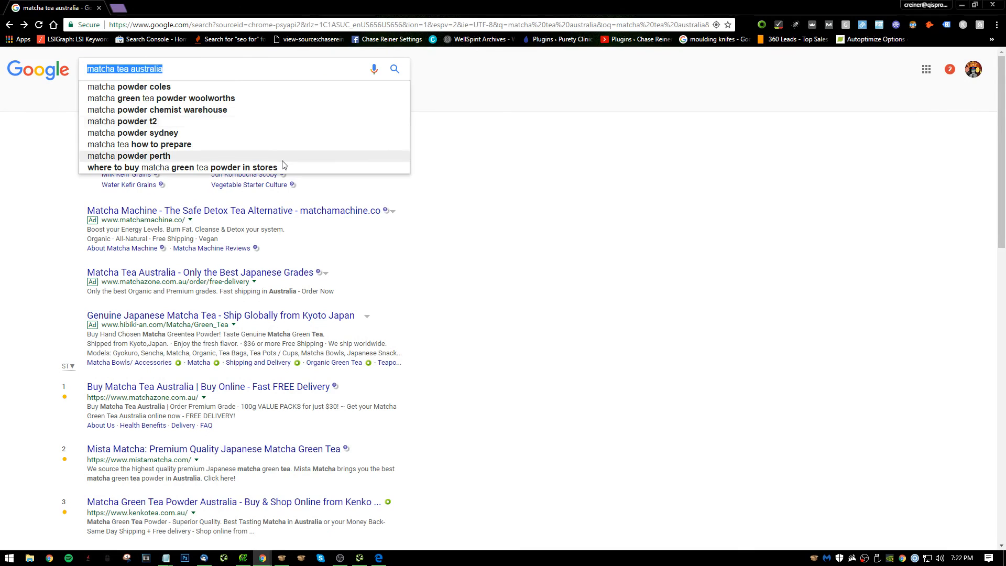
pyautogui.write('chase reiner')
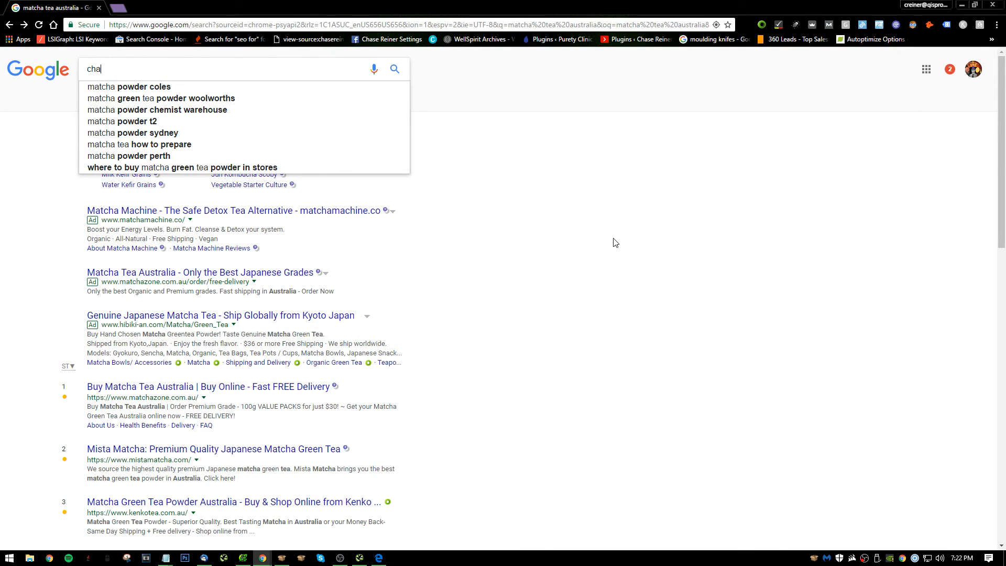
pyautogui.press('Return')
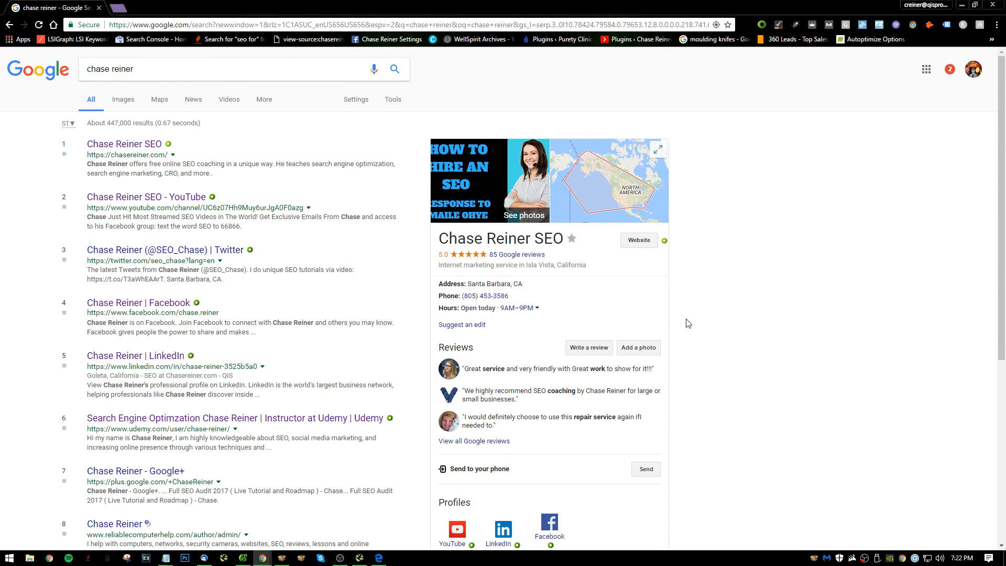
# Revisit the "matcha tea australia" results, then return to the consultant's name results and examine the organic listings, reviews and profile links.
pyautogui.click(9, 25)
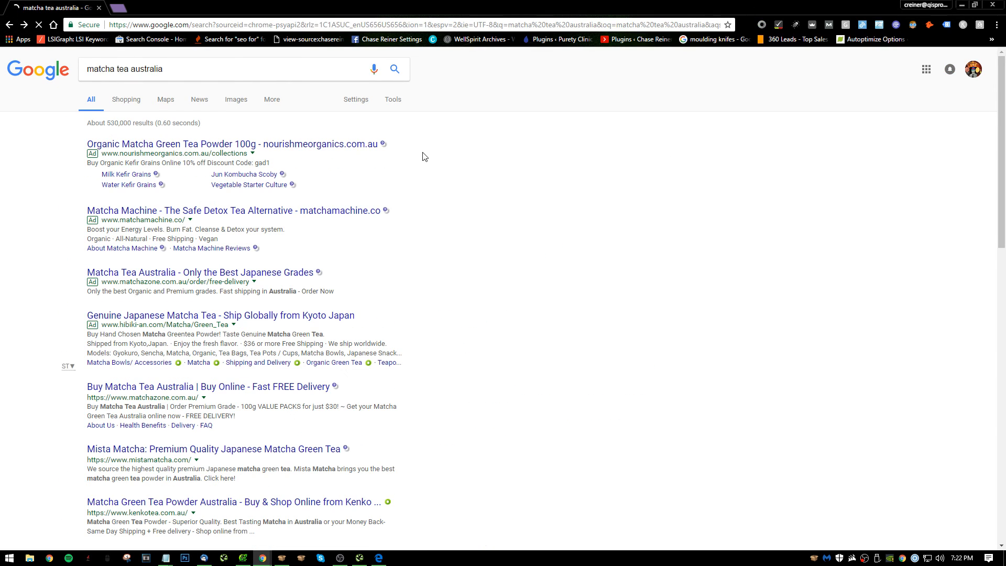
pyautogui.click(10, 26)
pyautogui.click(10, 25)
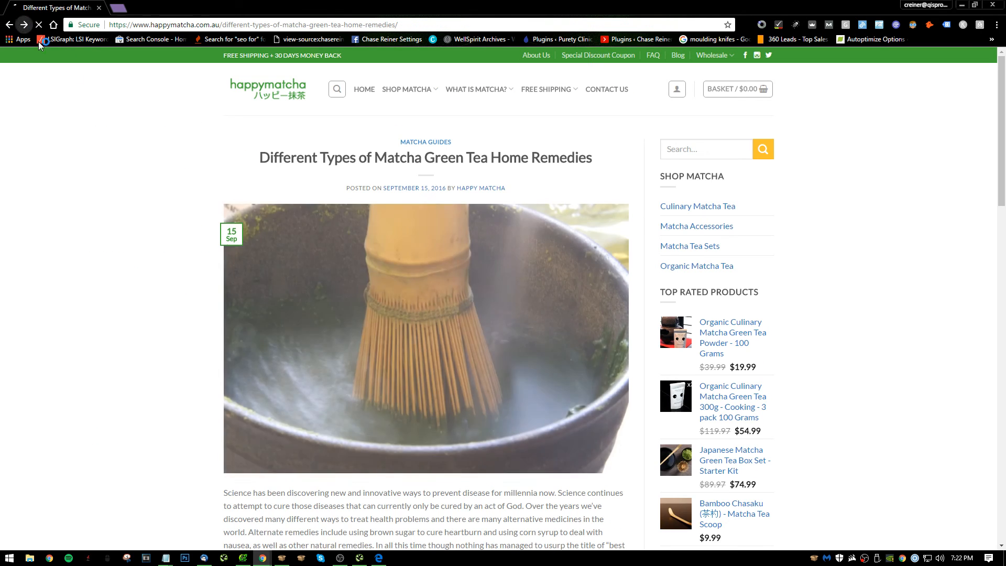
pyautogui.click(11, 24)
pyautogui.scroll(-1, 732, 359)
pyautogui.scroll(-2, 732, 359)
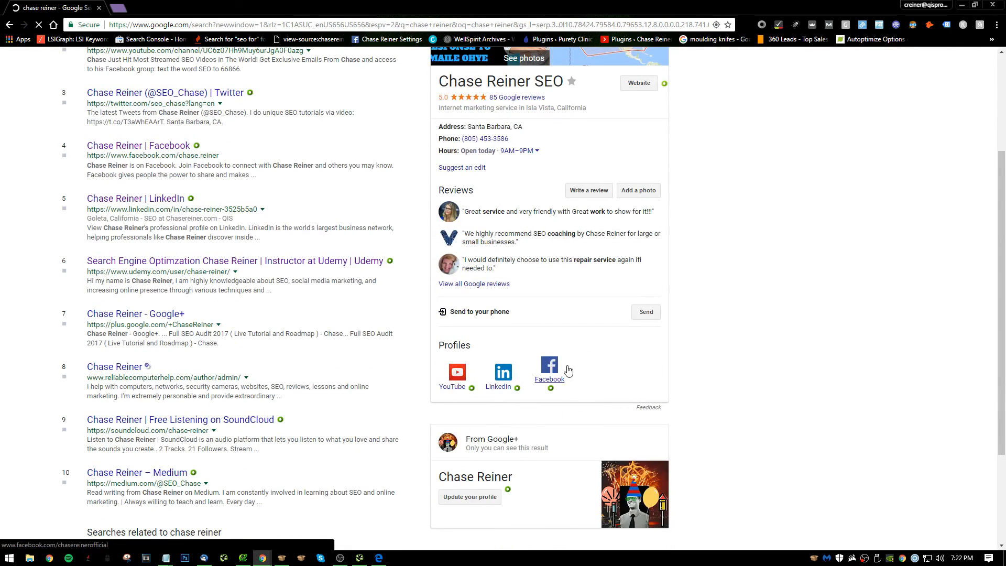
pyautogui.scroll(3, 497, 386)
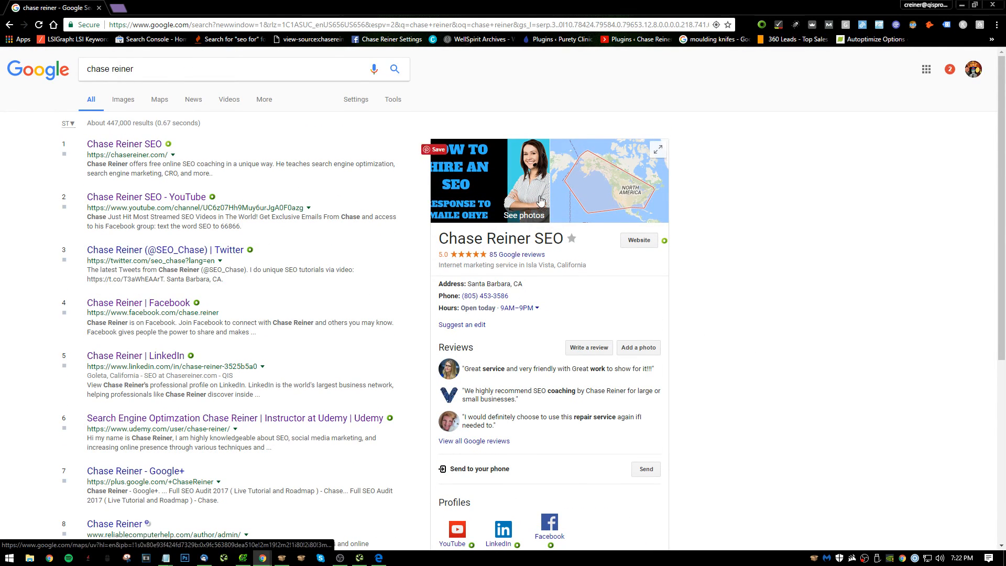
# Search Google for "matcha tea australia" and locate Happy Matcha's listing among the organic results.
pyautogui.click(119, 24)
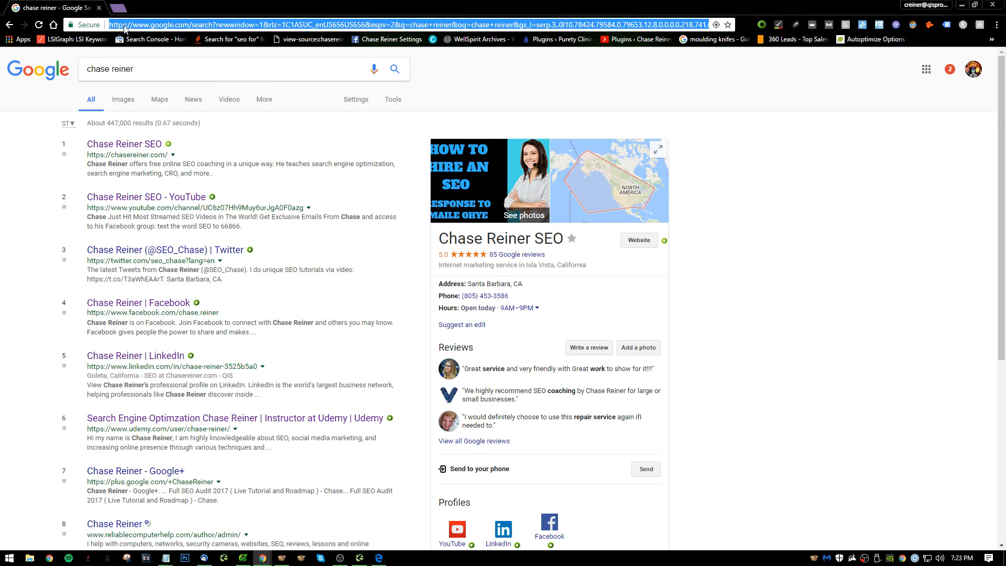
pyautogui.write('matcha')
pyautogui.press('Return')
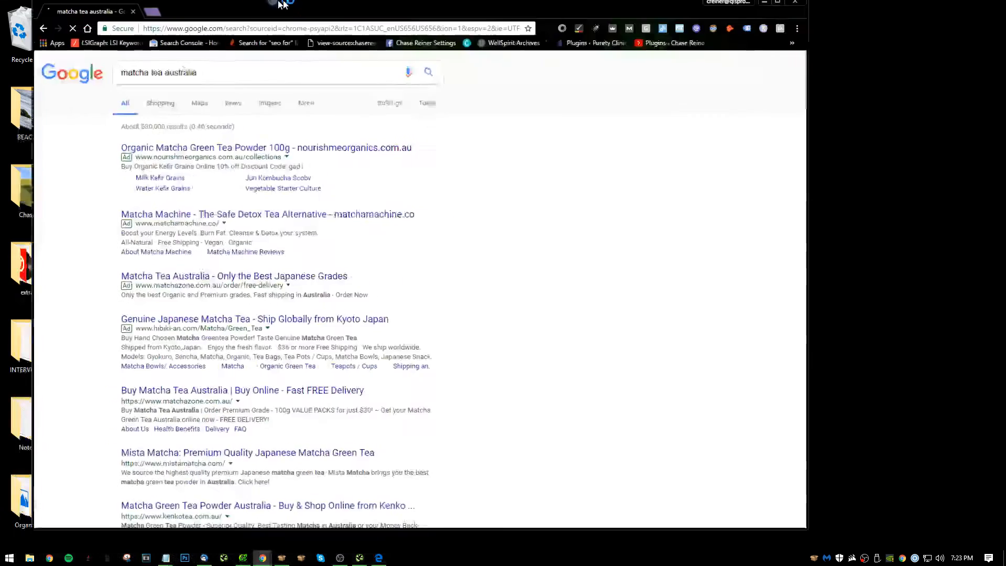
pyautogui.scroll(-6, 167, 376)
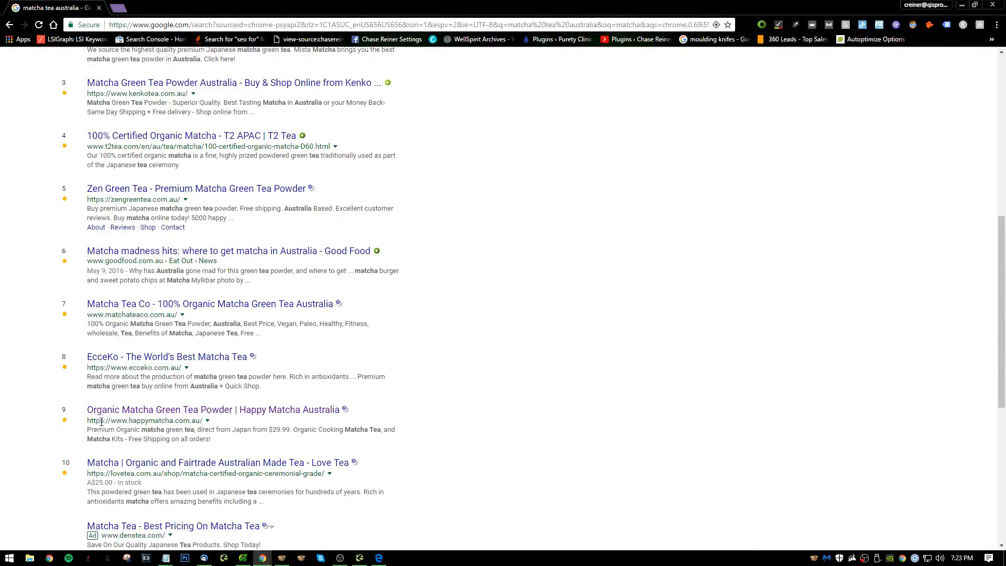
pyautogui.scroll(8, 218, 258)
# Search Google for "happy matcha" and examine the brand's website, Facebook and image results.
pyautogui.click(178, 74)
pyautogui.hotkey('ctrl', 'a')
pyautogui.write('ha')
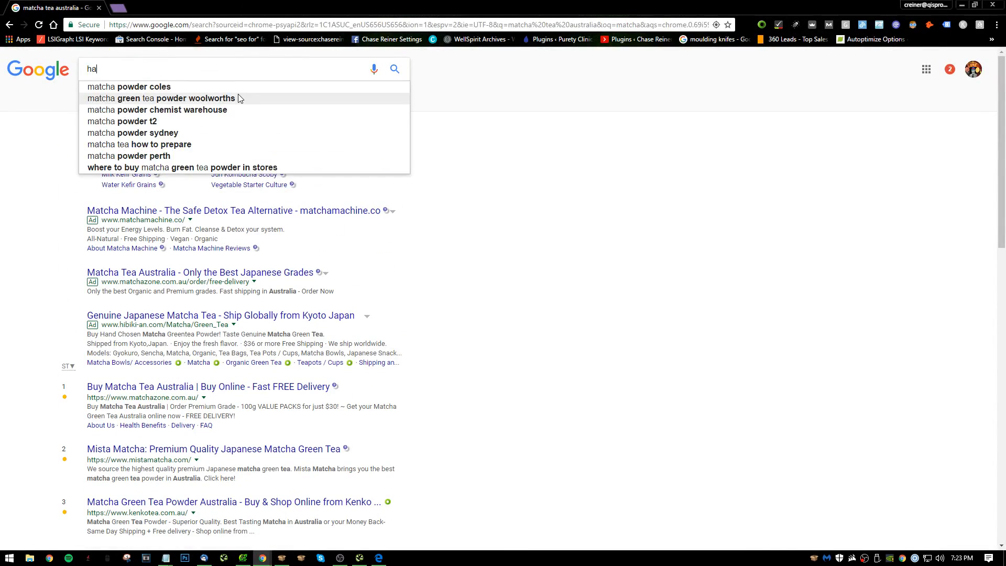
pyautogui.write('ppy matcha')
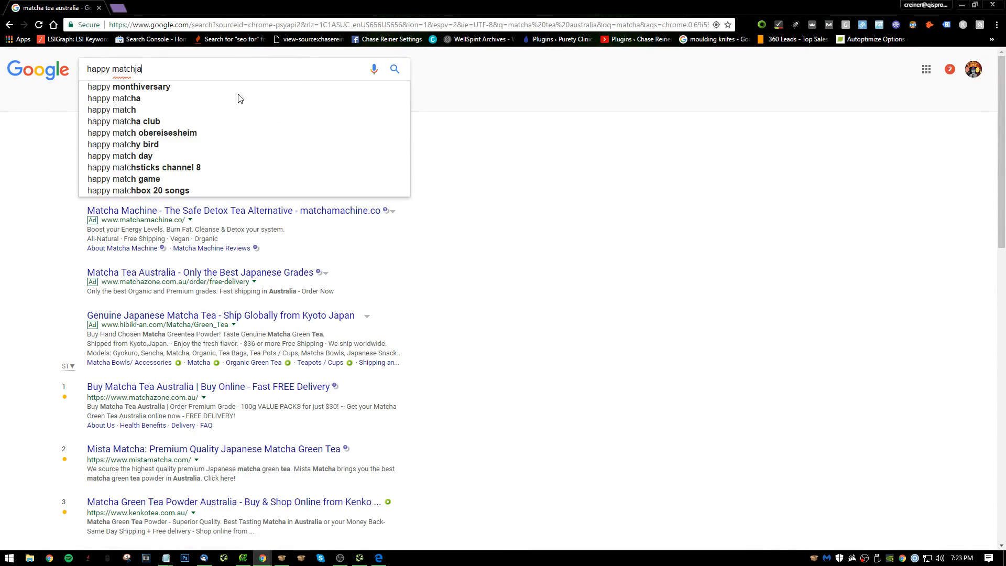
pyautogui.press('Return')
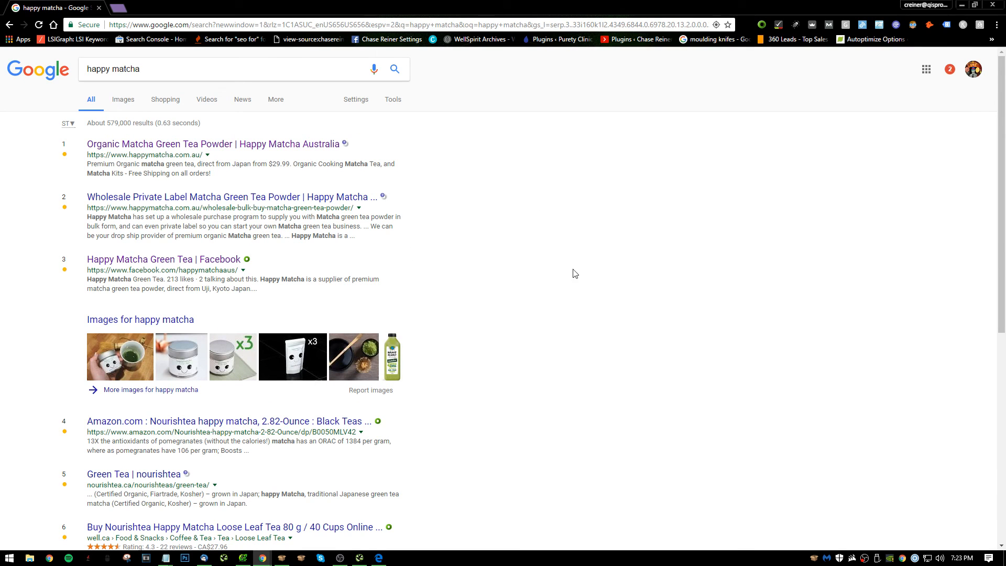
pyautogui.scroll(-2, 591, 422)
pyautogui.scroll(2, 545, 310)
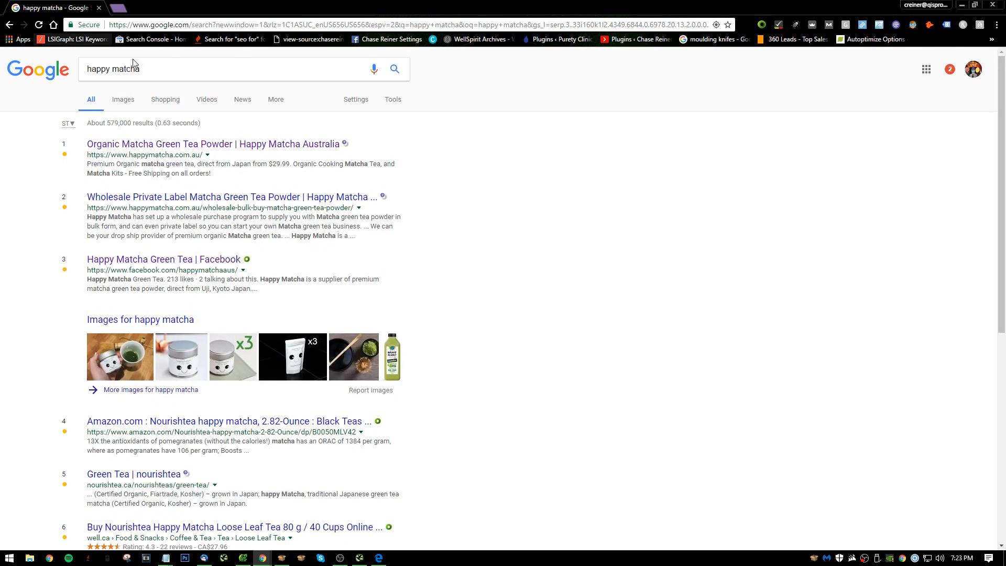
# Search Google for the consultant's name again and compare its business panel, social profiles and organic listings with Happy Matcha's brand results.
pyautogui.click(135, 72)
pyautogui.hotkey('ctrl', 'a')
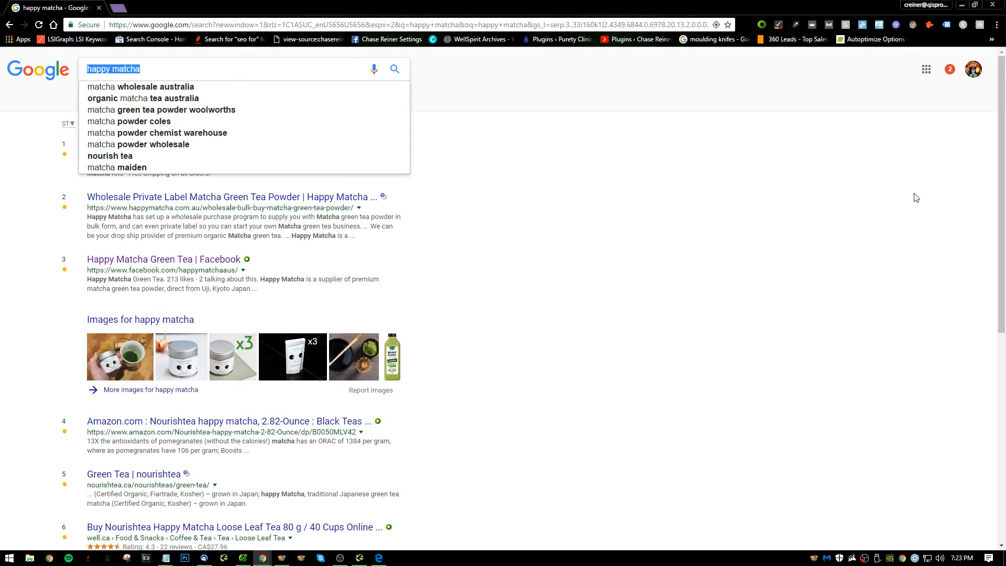
pyautogui.write('chase reiner')
pyautogui.press('Return')
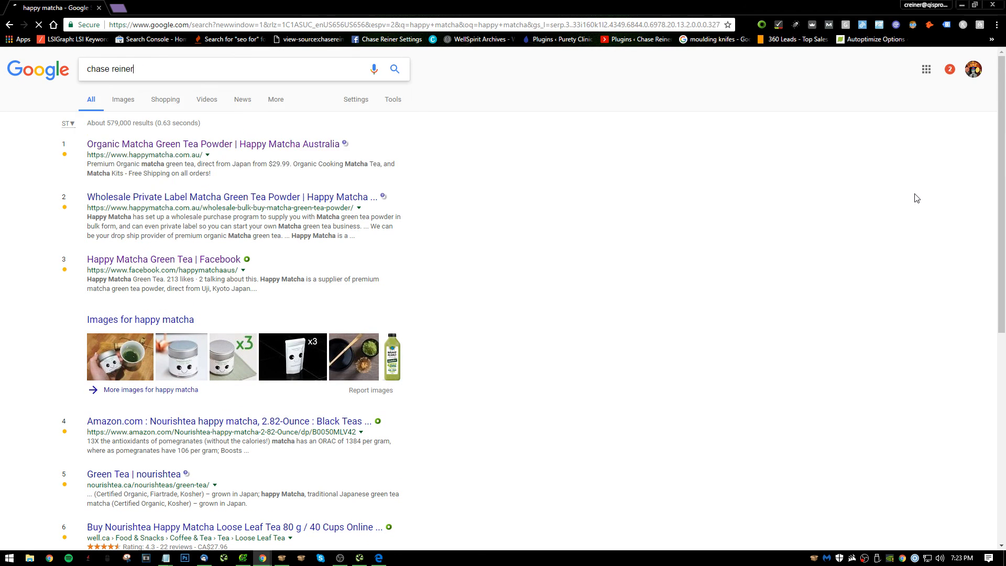
pyautogui.scroll(-5, 557, 304)
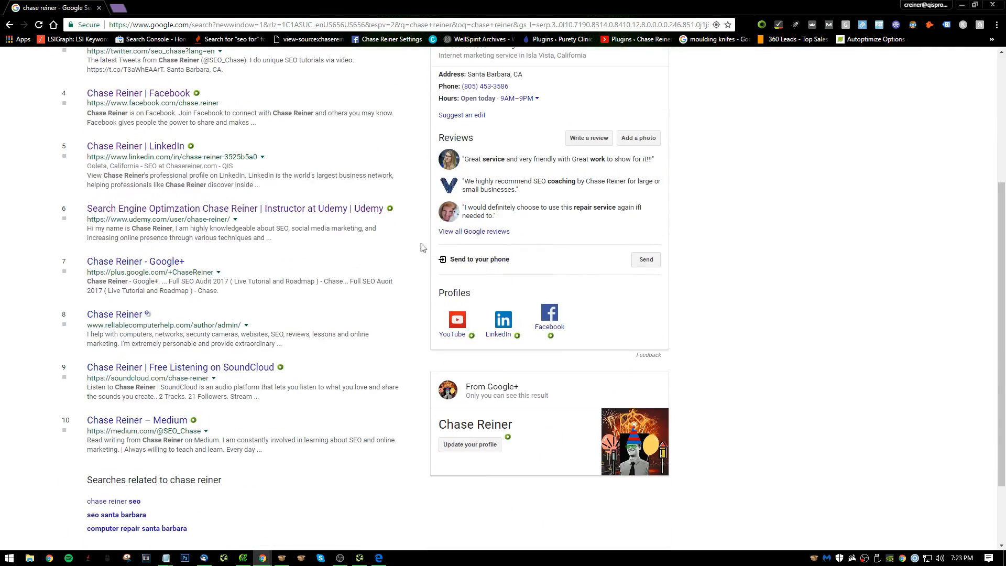
pyautogui.scroll(5, 557, 305)
pyautogui.scroll(-1, 557, 304)
pyautogui.scroll(1, 548, 302)
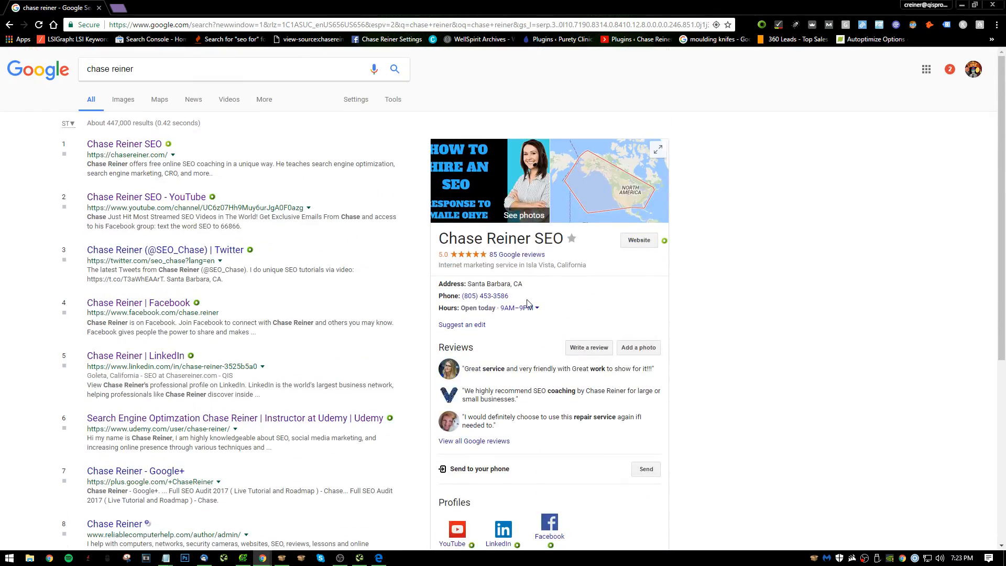
pyautogui.moveTo(343, 4); pyautogui.dragTo(326, 0)
pyautogui.click(334, 560)
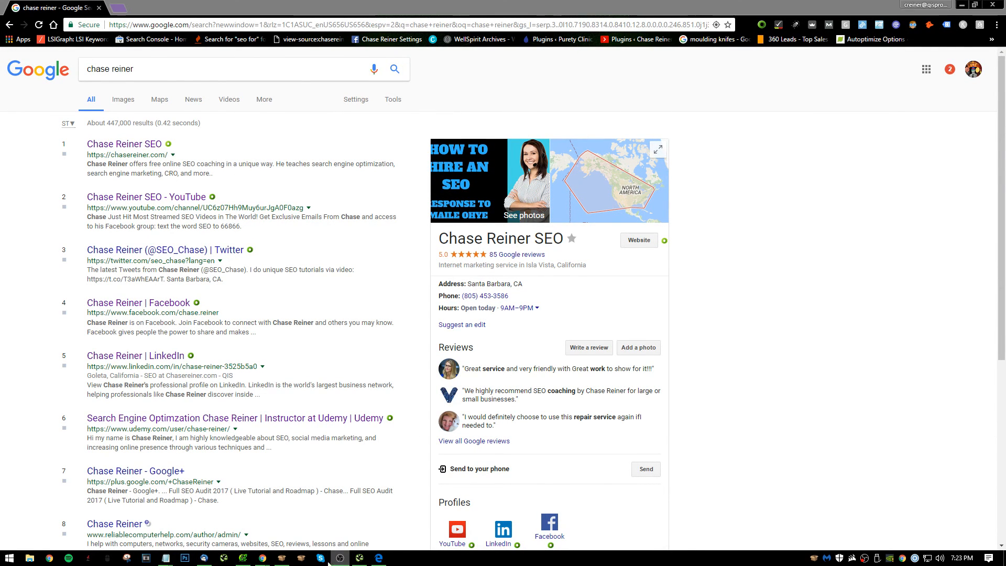